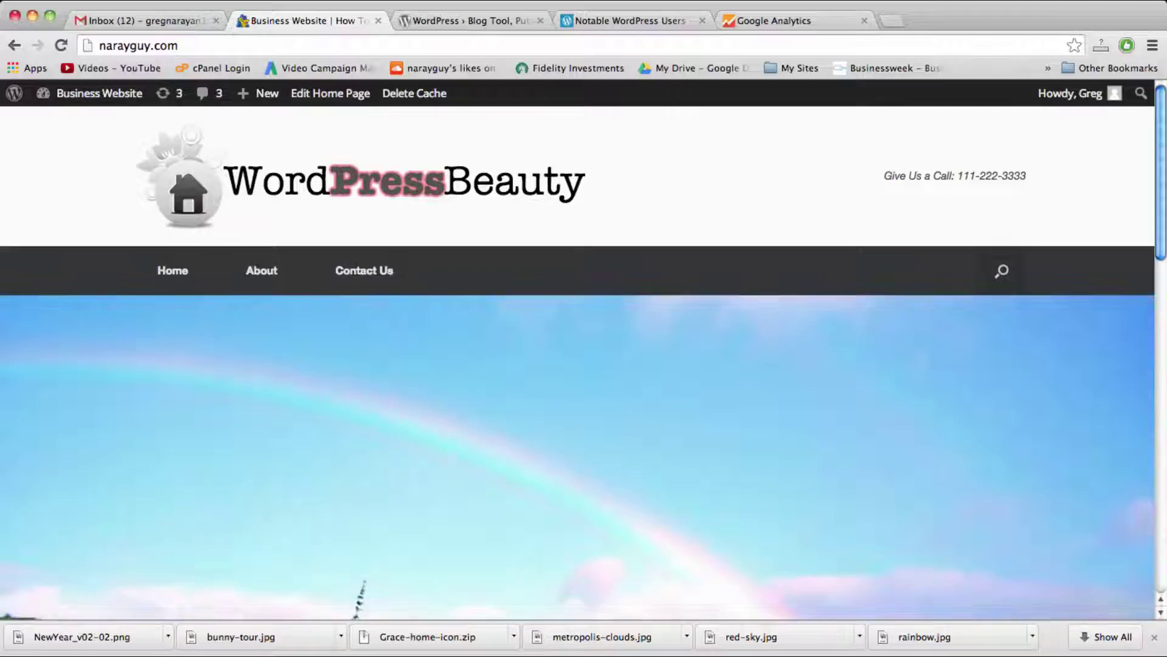
Step: Scroll down through the current page and back up before switching tabs
scroll(686, 367, "down", 4)
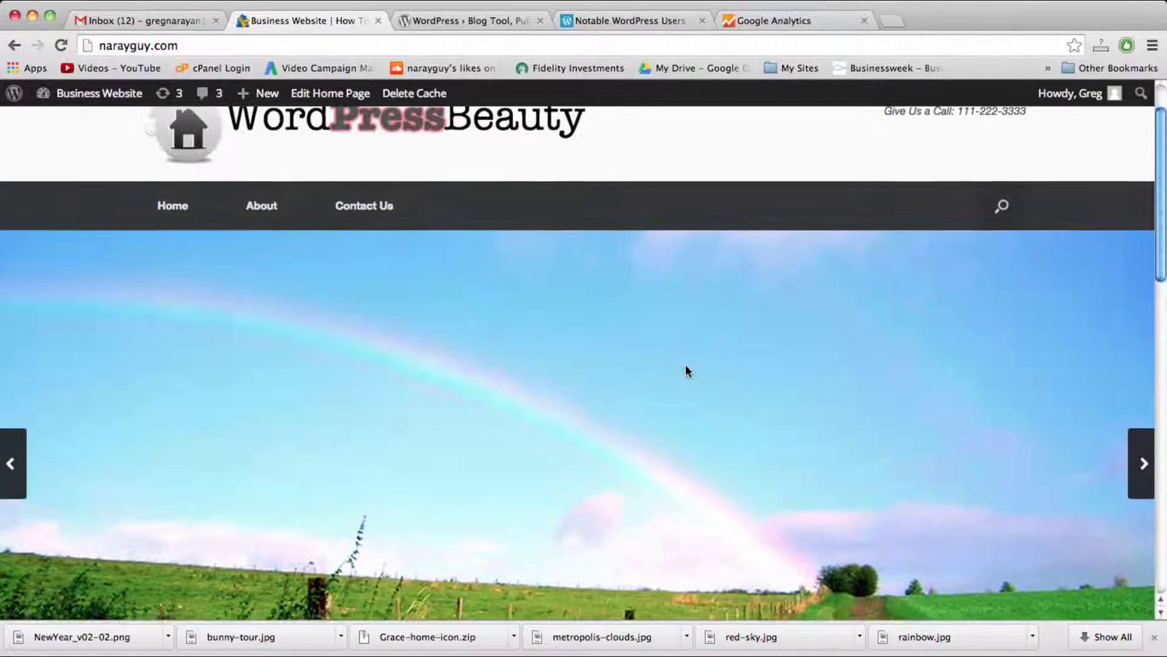
scroll(685, 364, "down", 8)
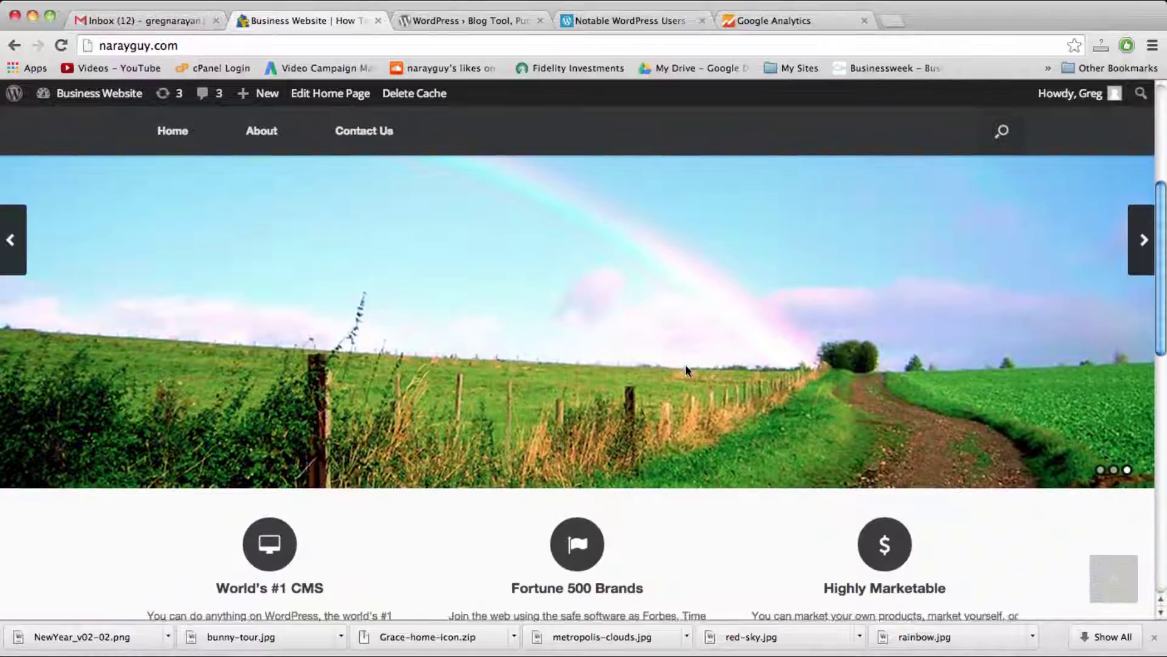
scroll(685, 367, "down", 8)
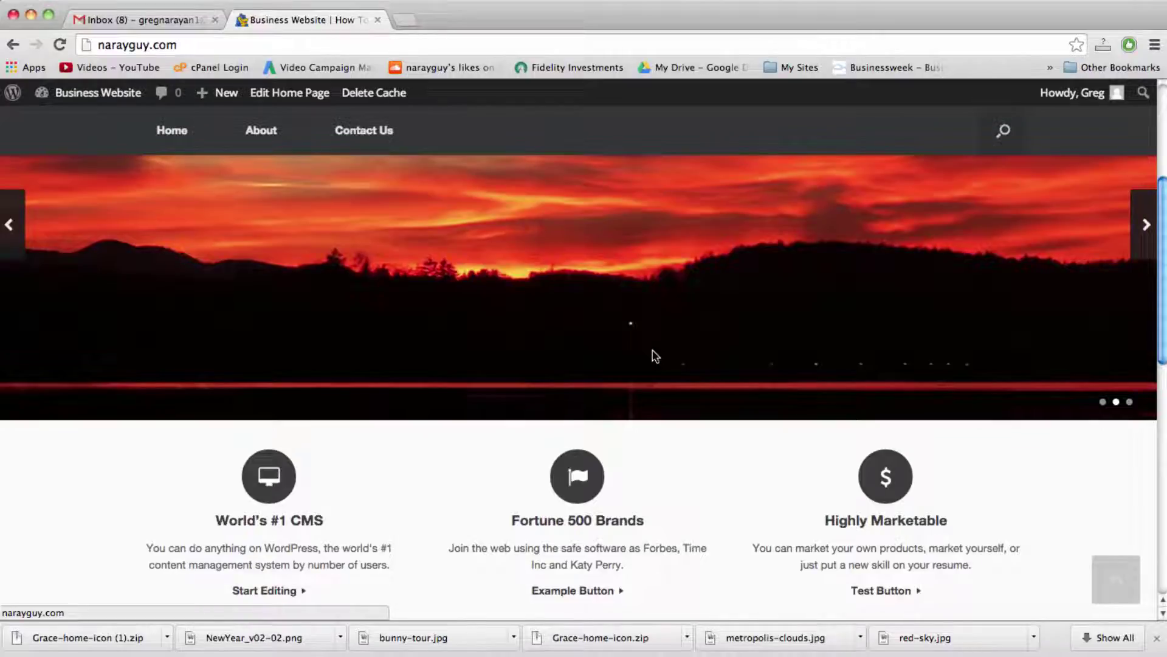
scroll(655, 356, "down", 10)
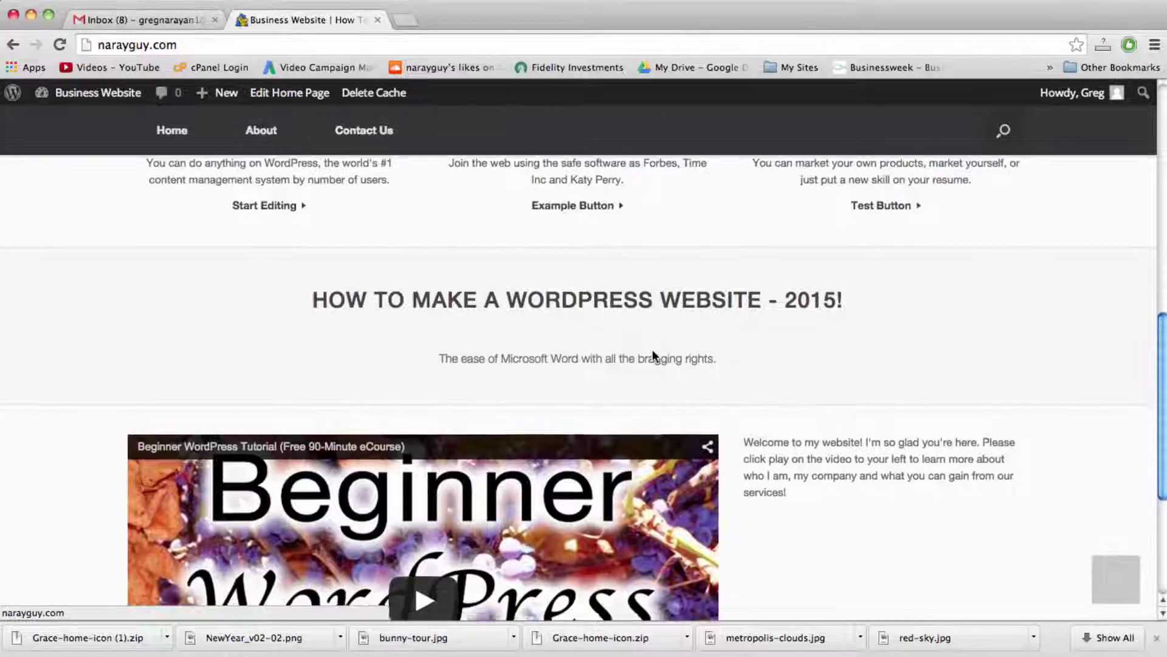
scroll(654, 357, "down", 3)
scroll(654, 355, "up", 6)
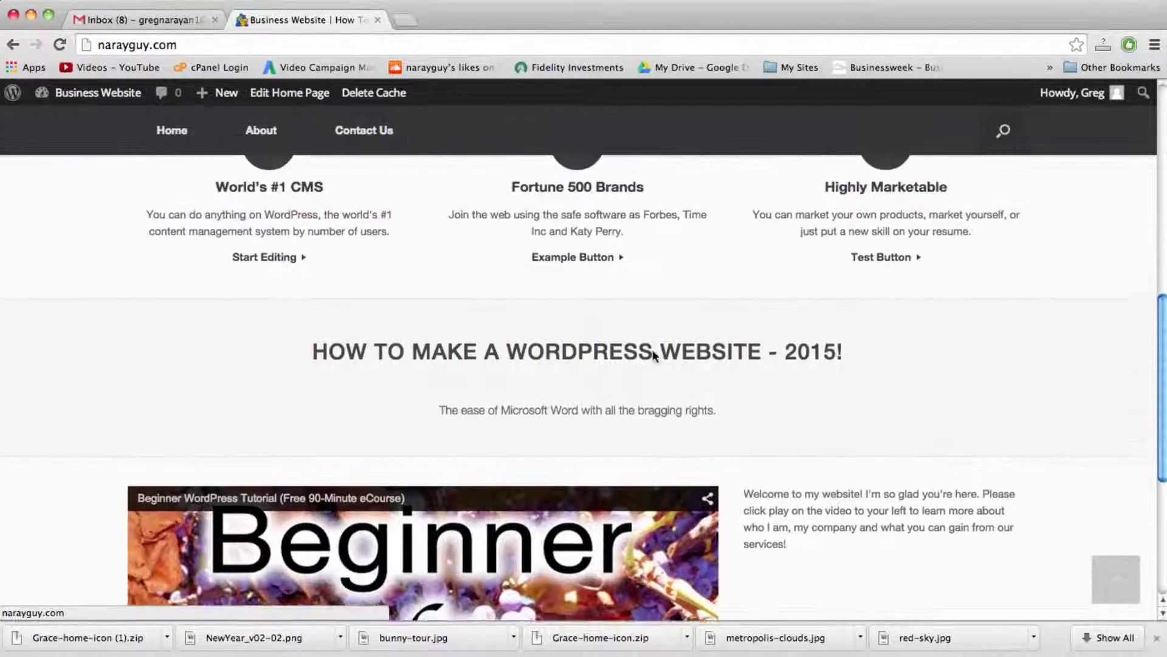
scroll(653, 356, "up", 7)
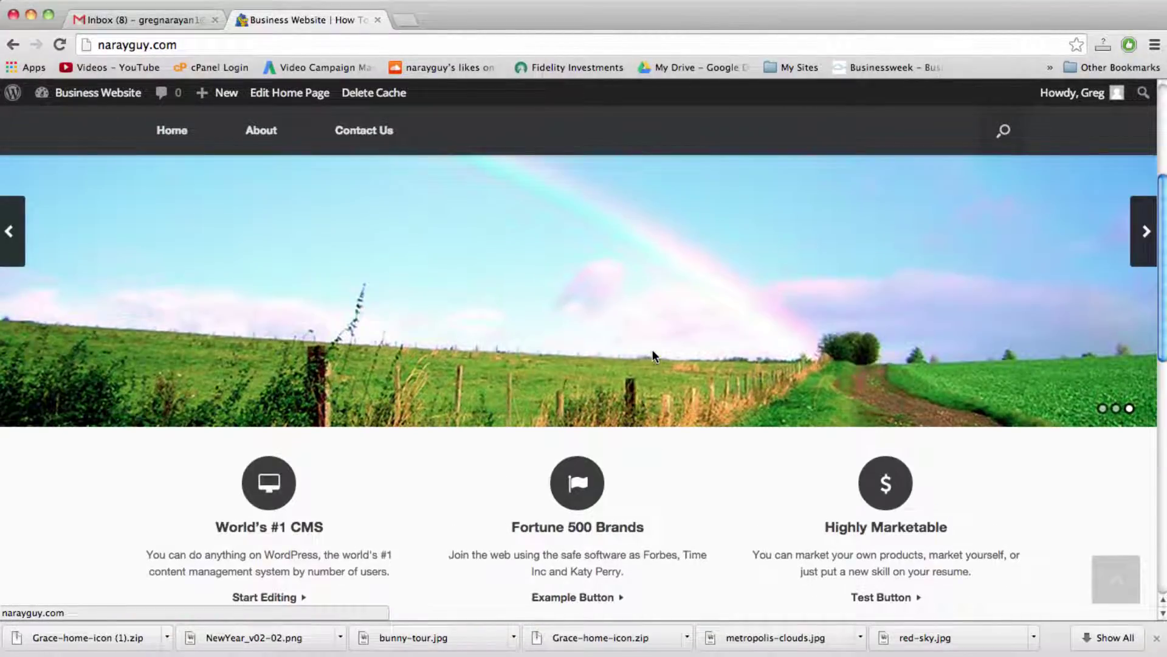
scroll(653, 356, "up", 3)
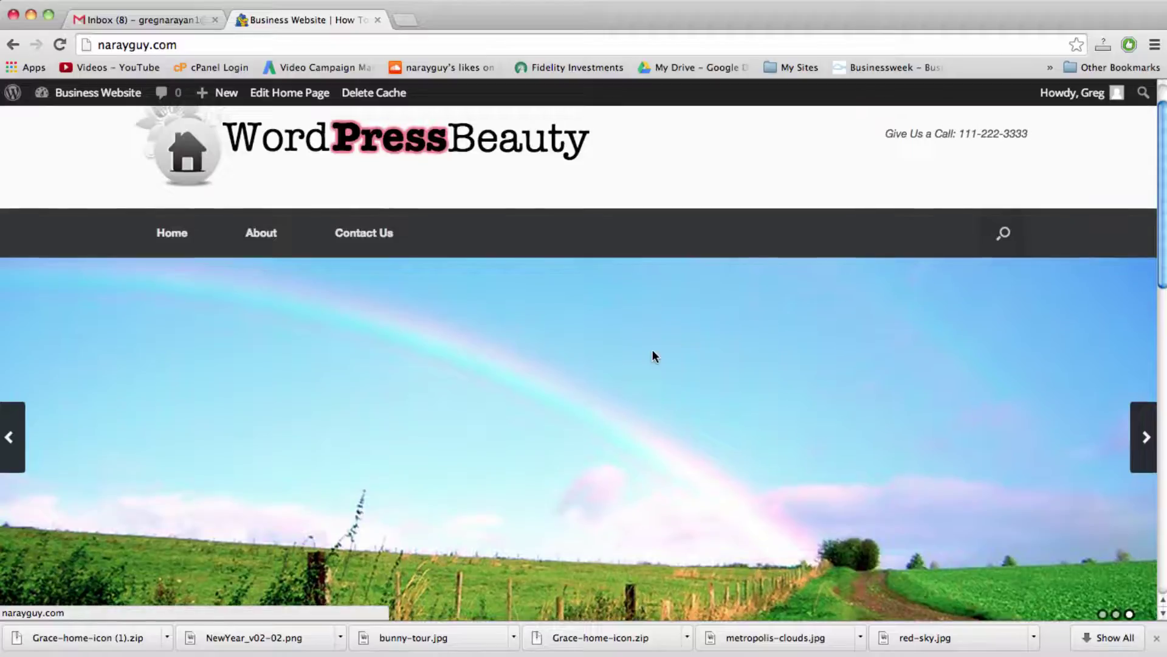
scroll(653, 353, "up", 2)
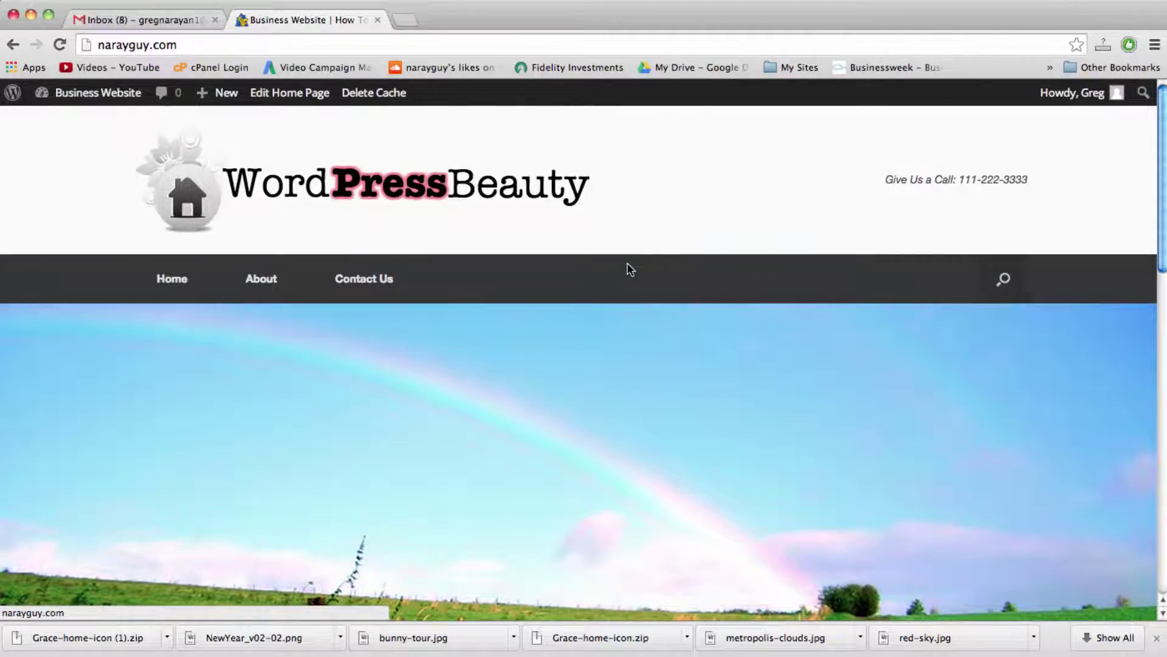
scroll(638, 285, "down", 3)
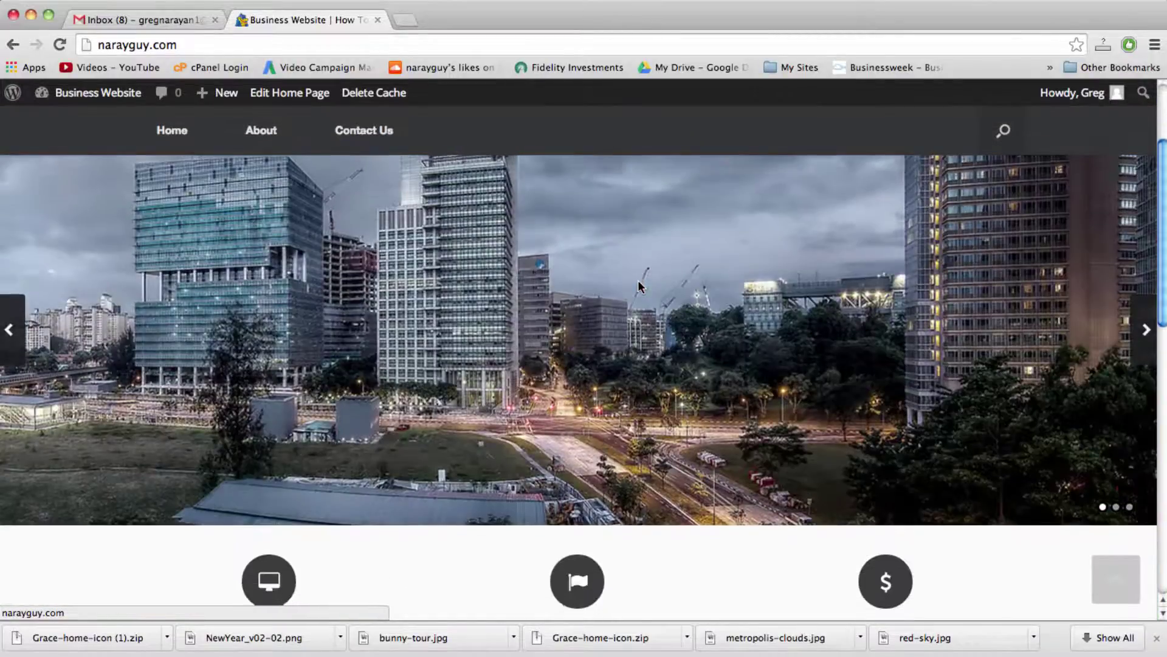
scroll(638, 285, "down", 1)
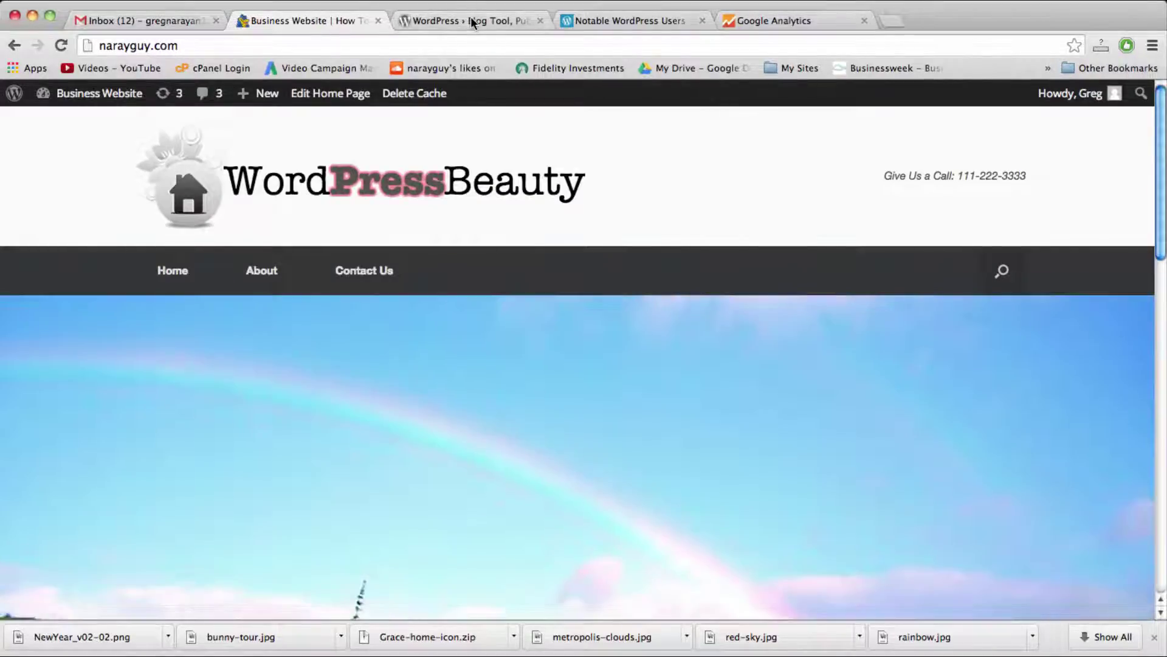
Step: Browse the Notable WordPress Users showcase on WordPress.org, then go on to the Themes Directory
left_click(470, 16)
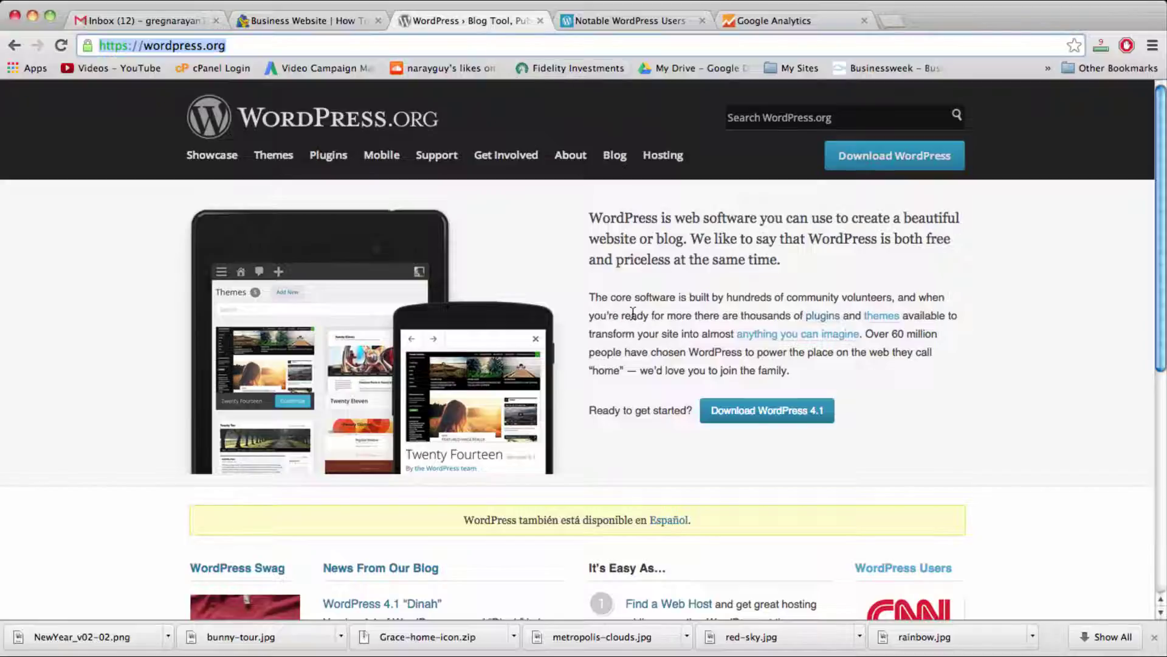
left_click(627, 18)
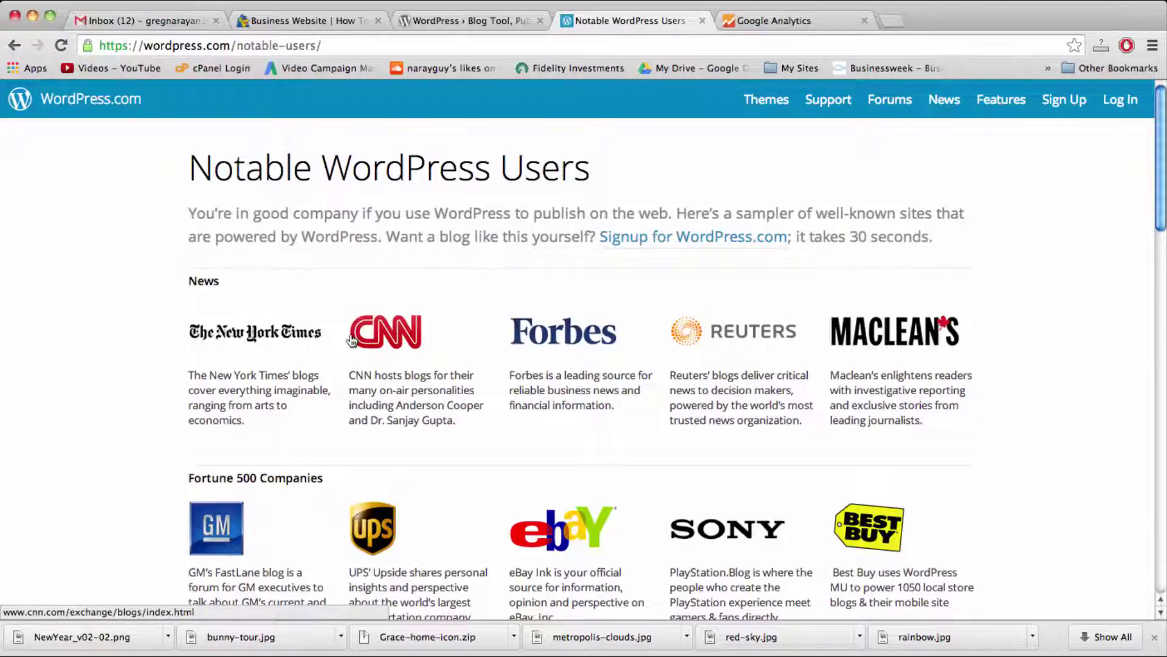
scroll(352, 340, "down", 5)
scroll(351, 339, "down", 5)
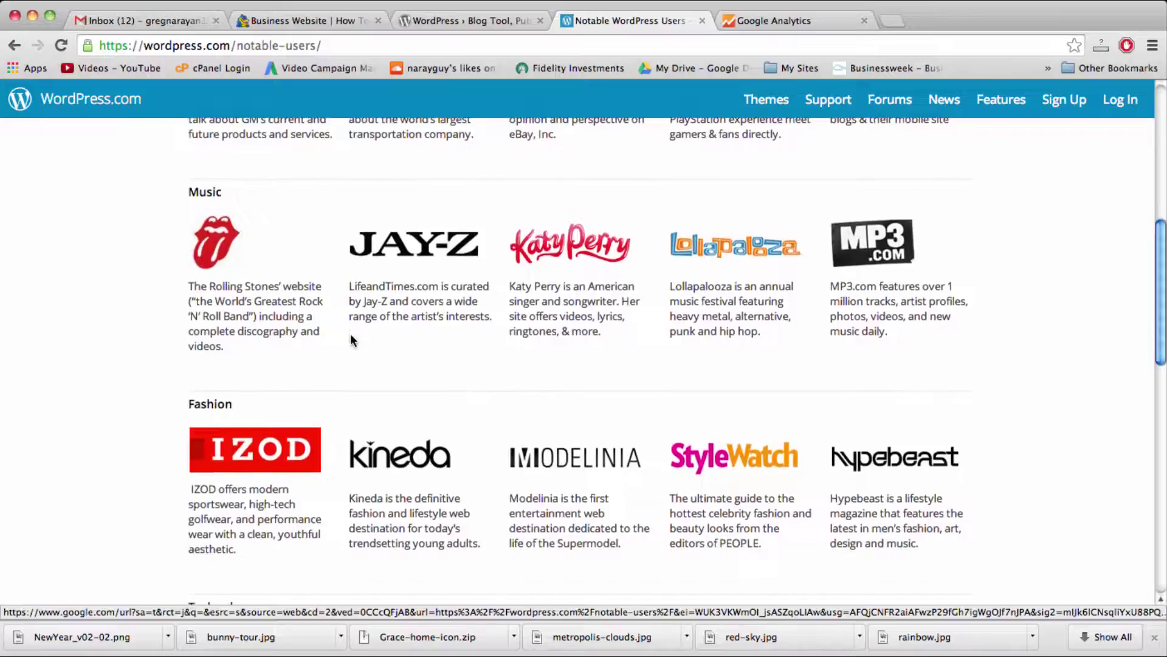
scroll(351, 339, "down", 1)
scroll(351, 339, "down", 3)
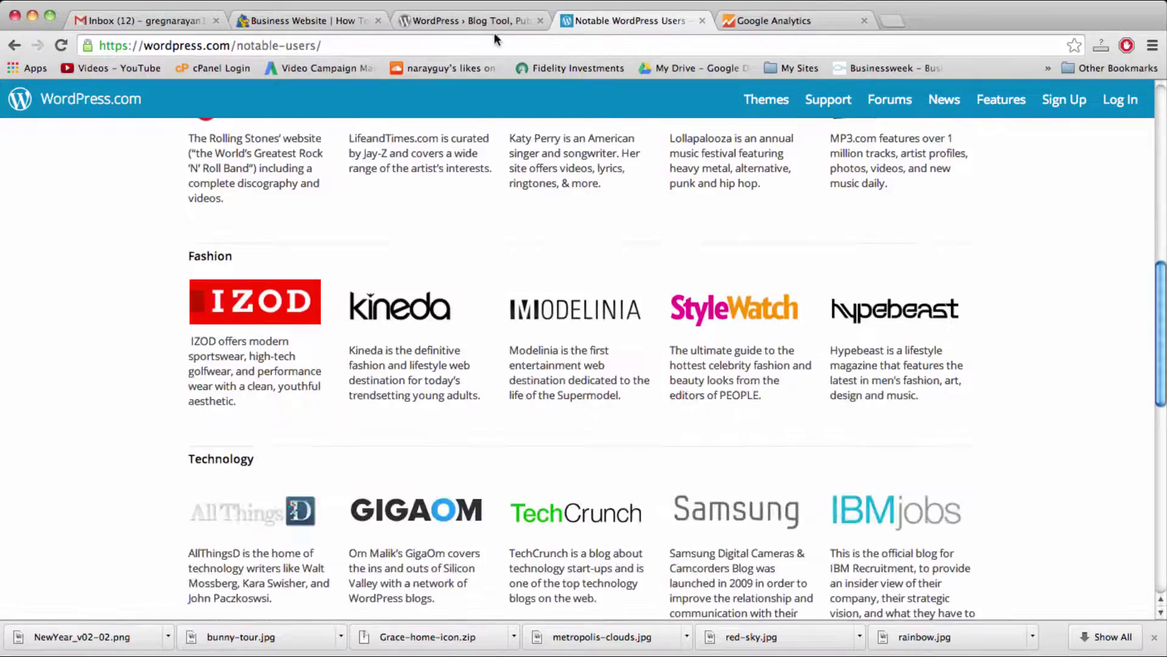
left_click(478, 20)
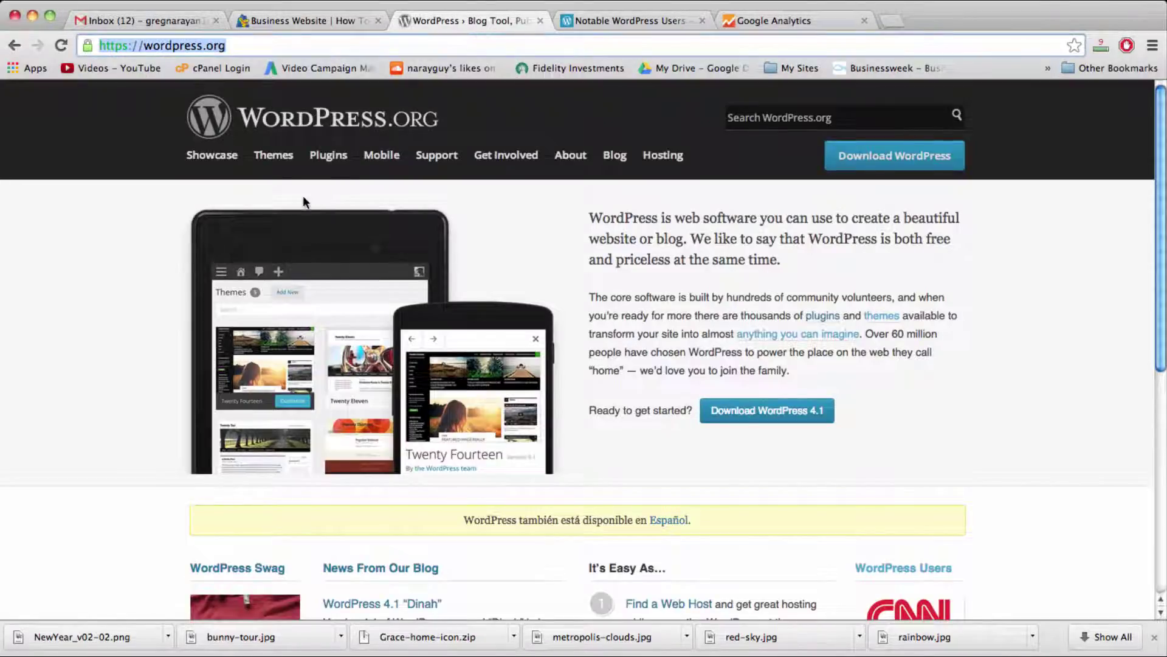
left_click(275, 156)
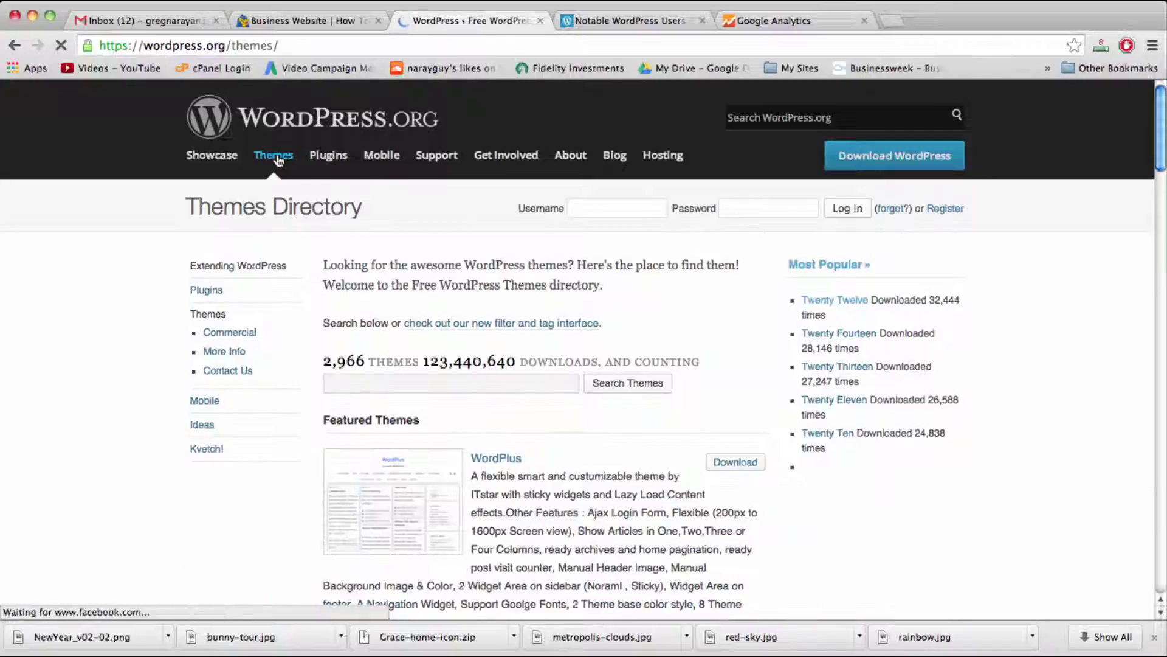
Step: View the Vantage theme's details page, then go back to the Business Website home page
scroll(803, 367, "down", 1)
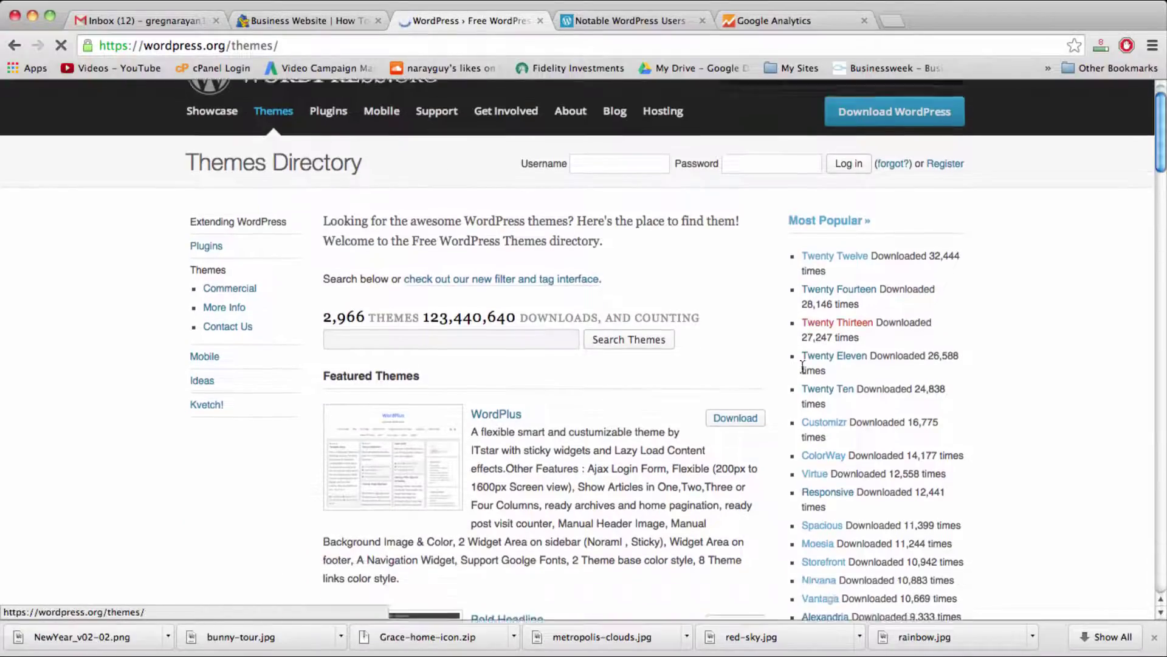
scroll(802, 367, "down", 3)
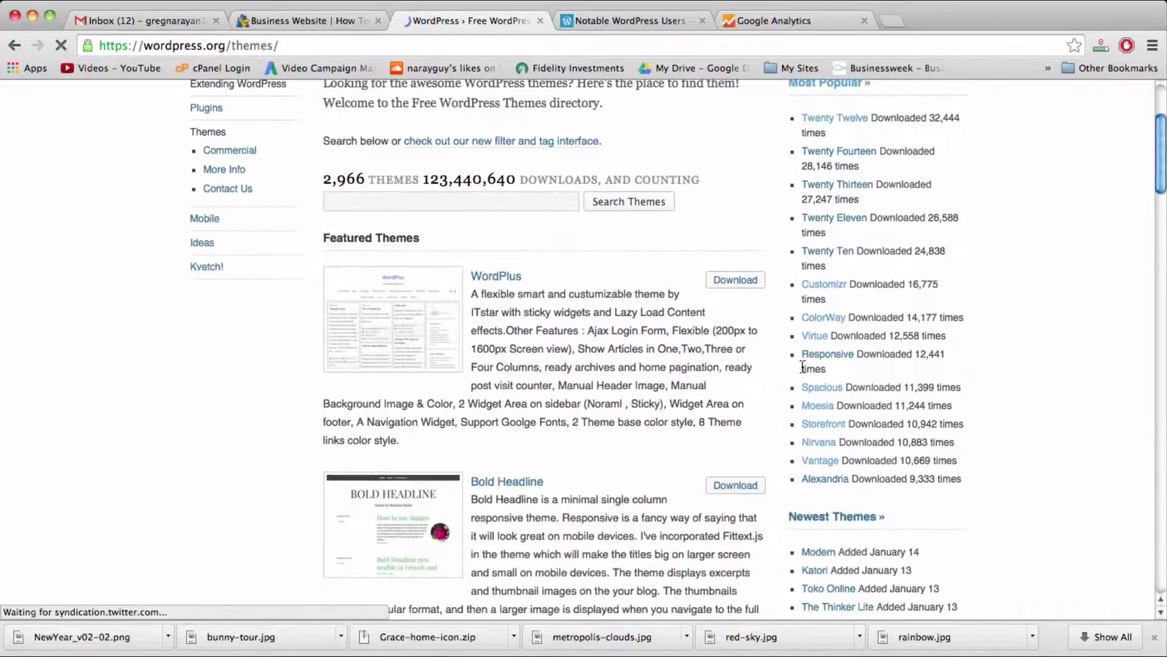
left_click(817, 461)
scroll(793, 444, "down", 1)
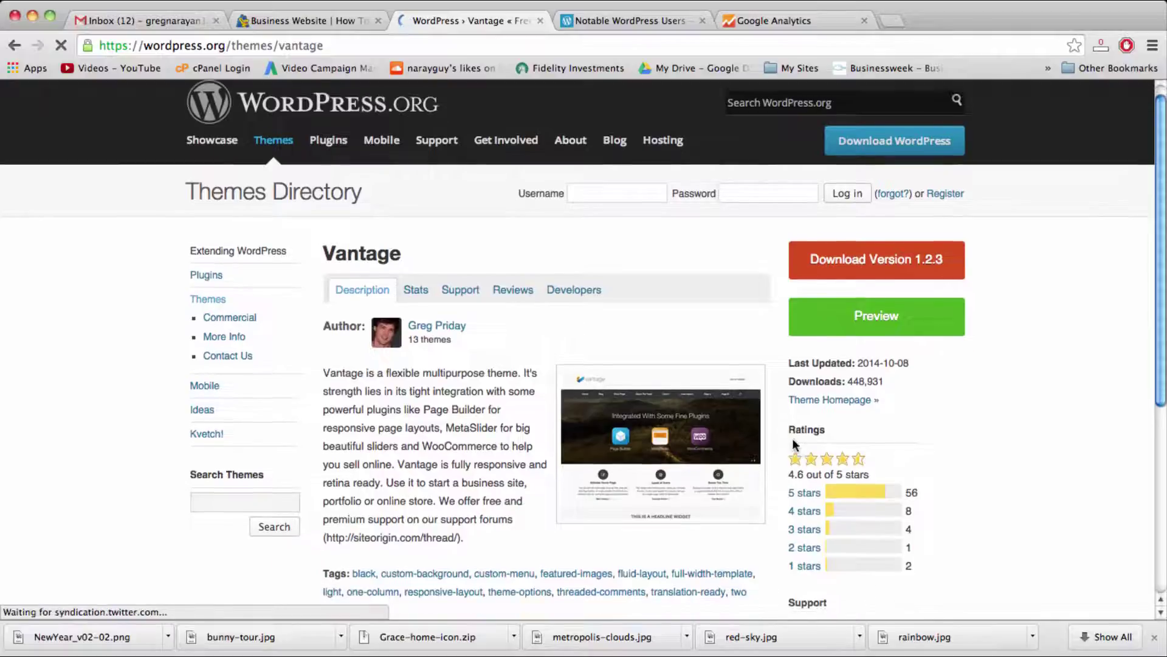
scroll(794, 444, "down", 1)
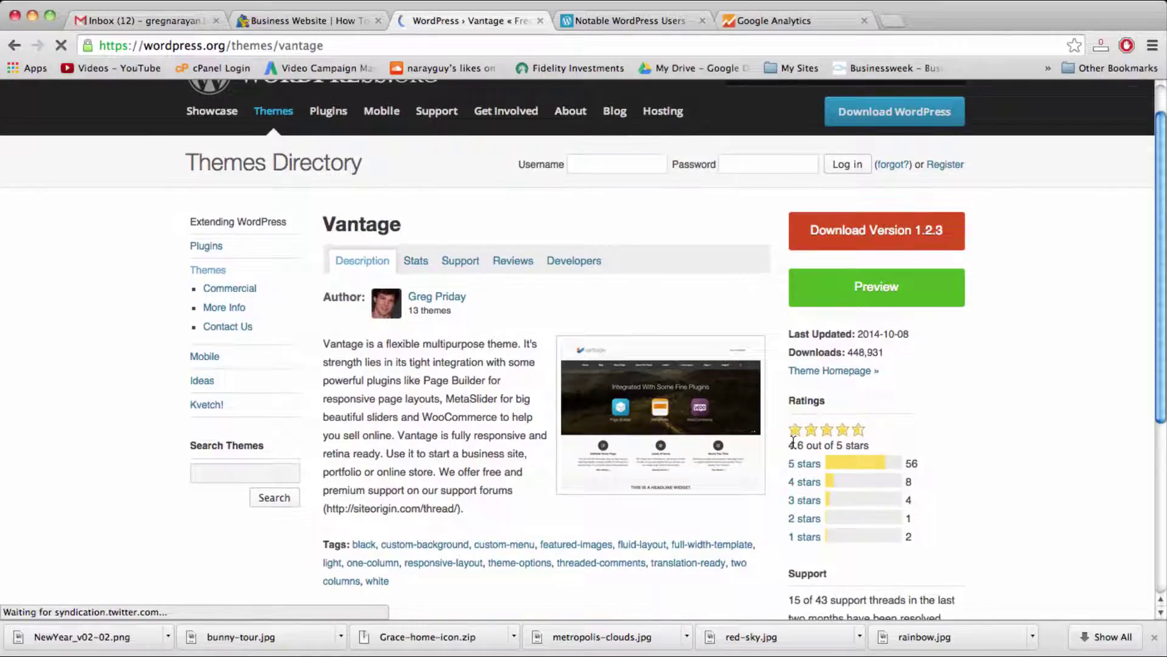
left_click(330, 20)
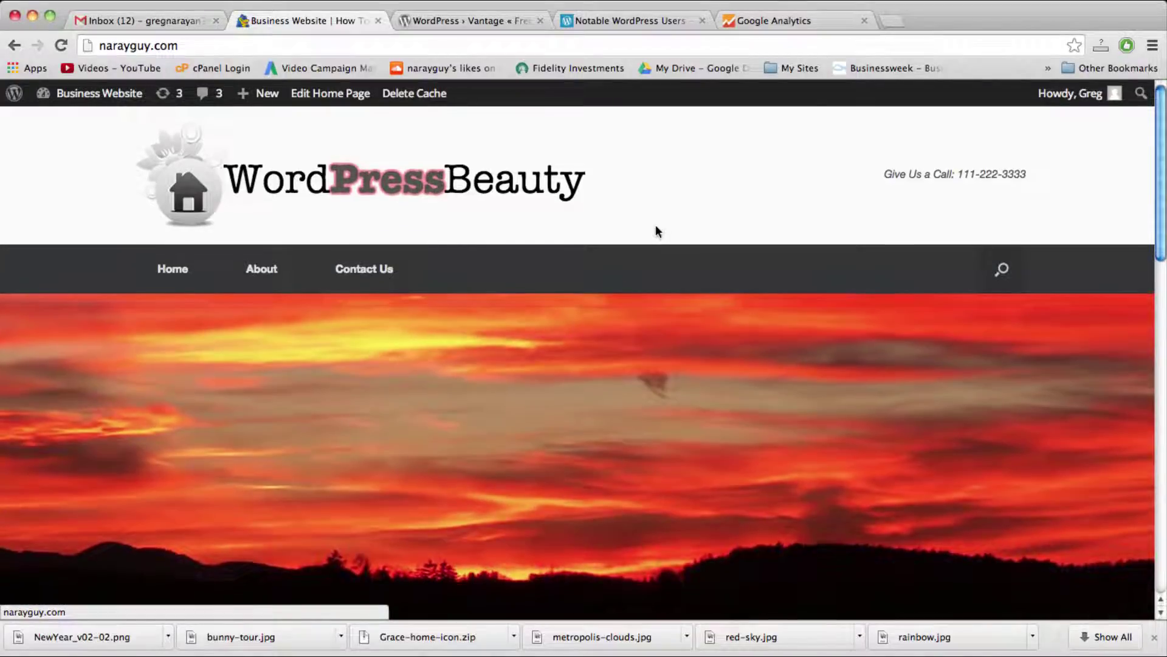
Step: Scroll through the narayguy.com home page and back up to the WordPressBeauty header
scroll(655, 228, "down", 5)
scroll(656, 225, "down", 7)
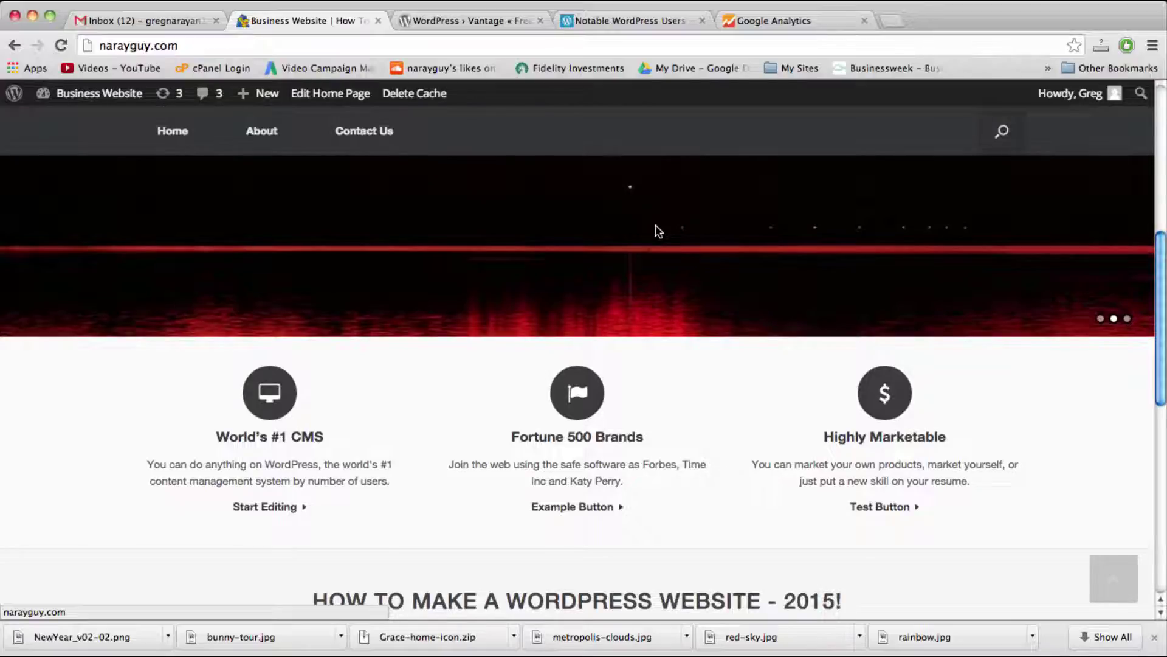
scroll(657, 230, "down", 4)
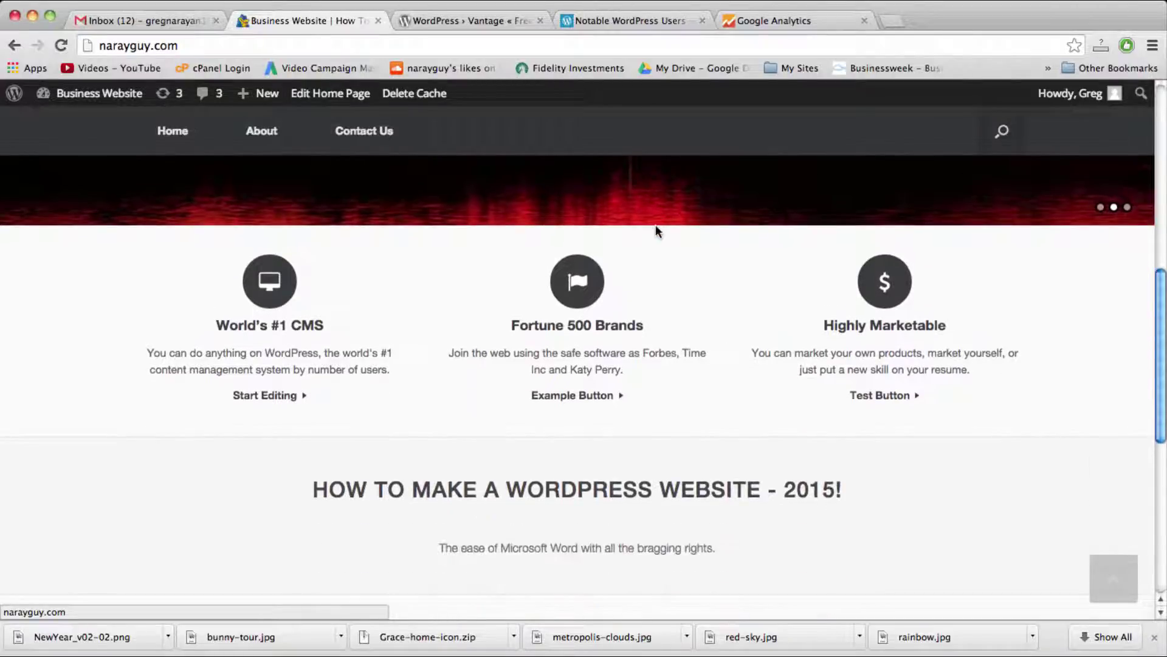
scroll(655, 226, "down", 11)
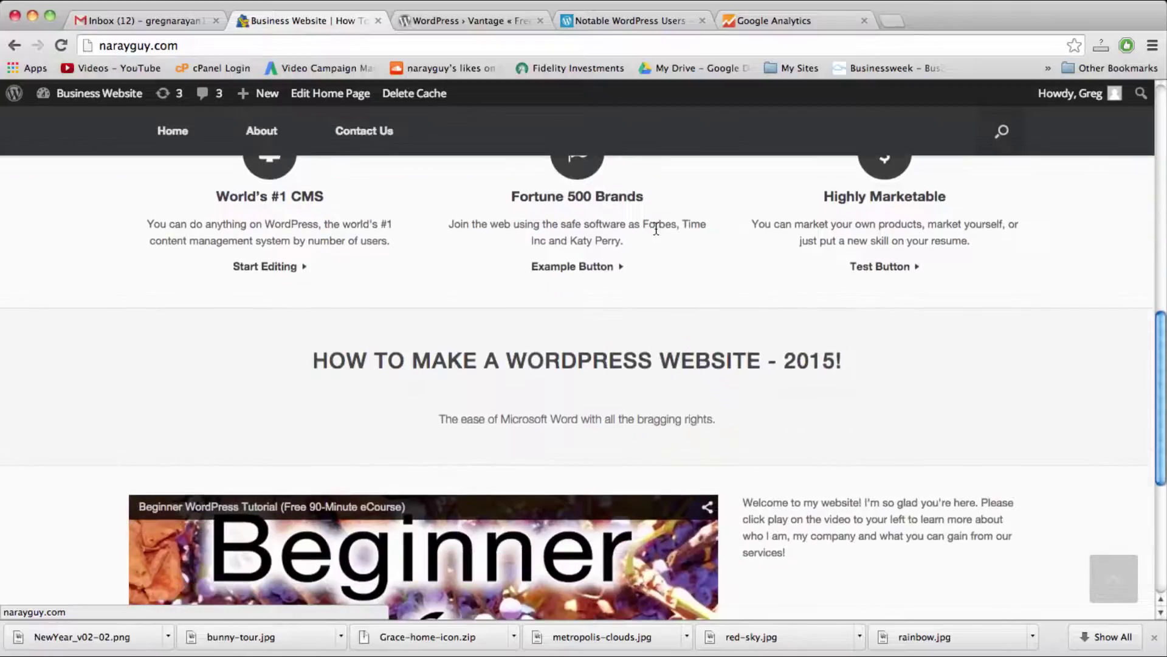
scroll(657, 229, "down", 4)
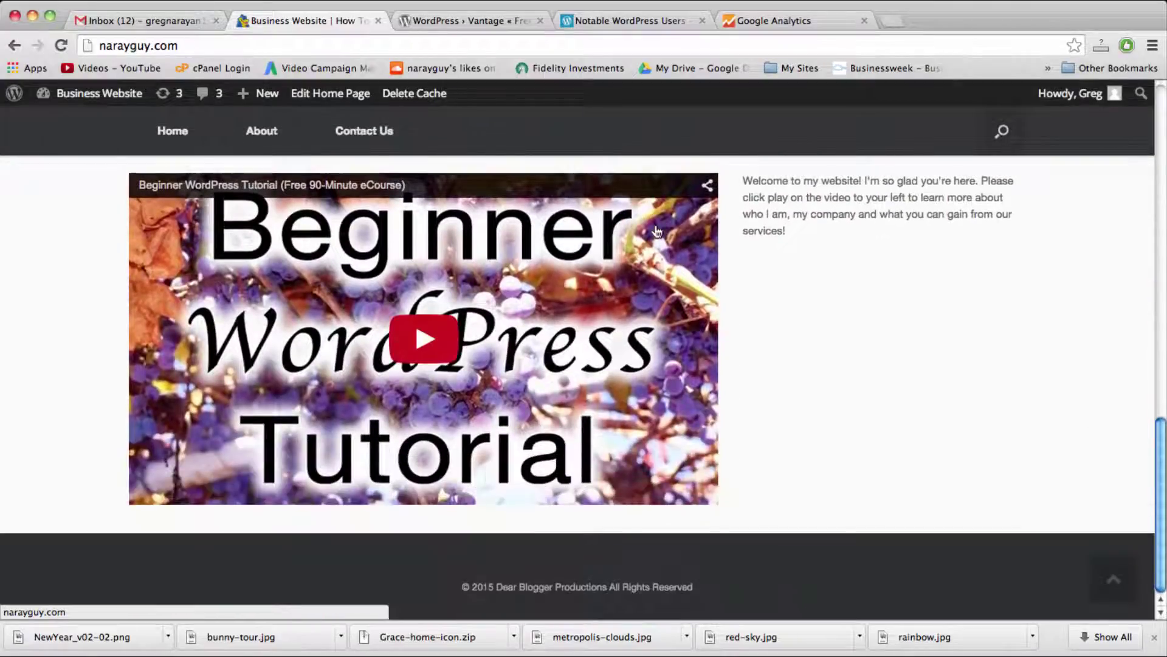
scroll(656, 231, "up", 14)
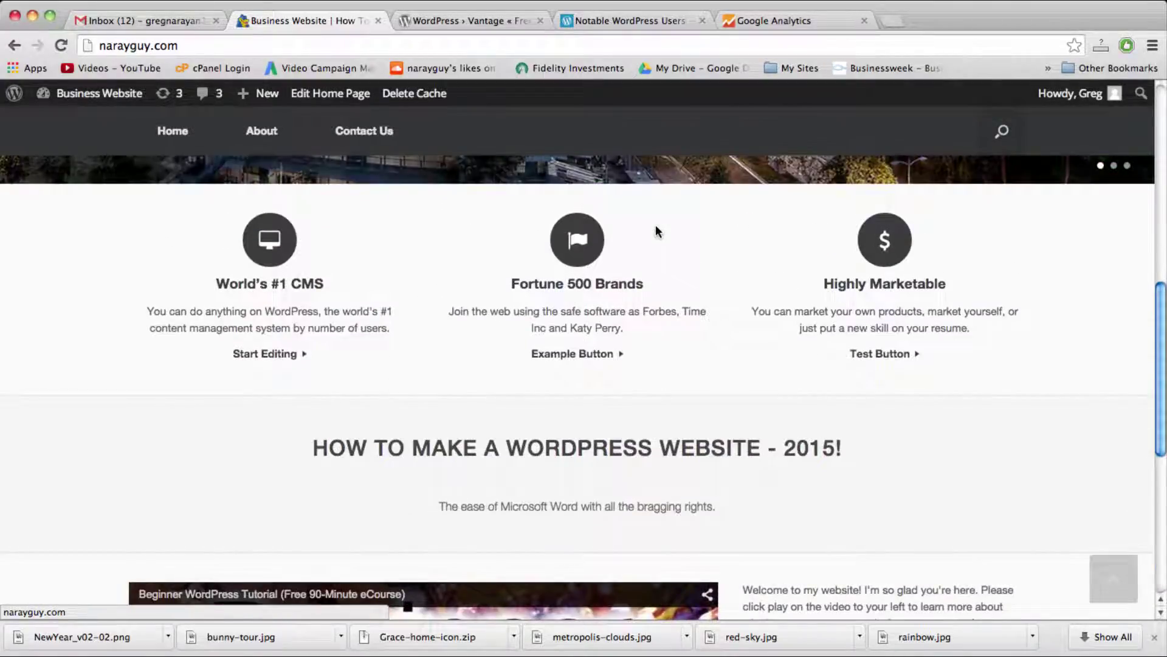
scroll(656, 227, "up", 13)
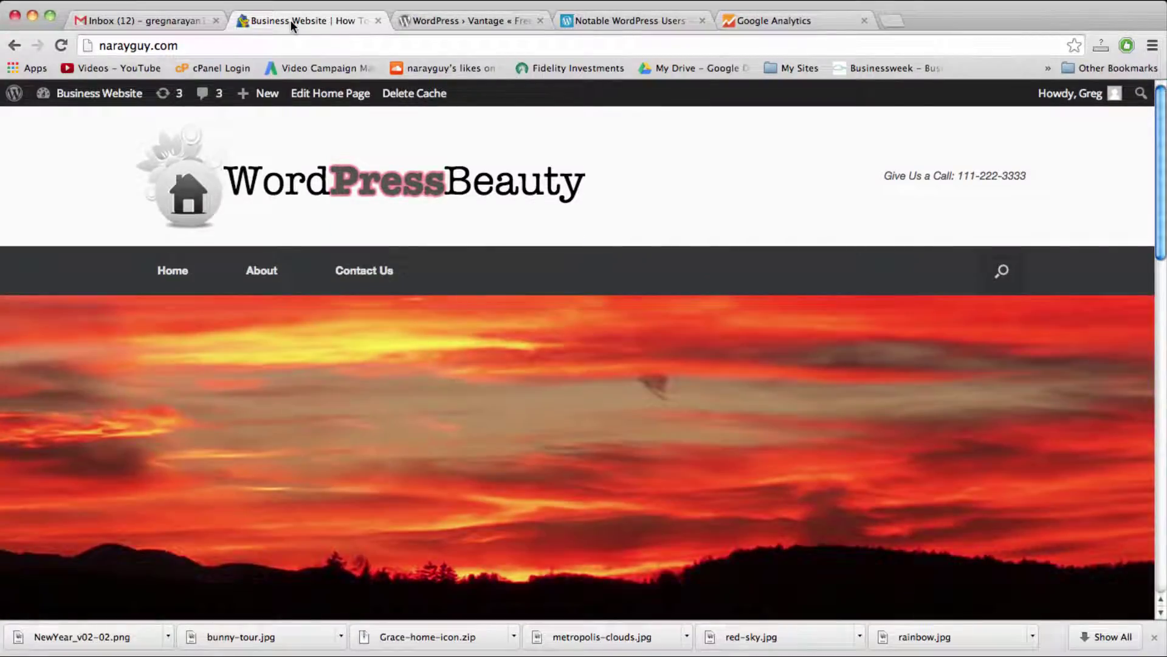
scroll(502, 227, "down", 2)
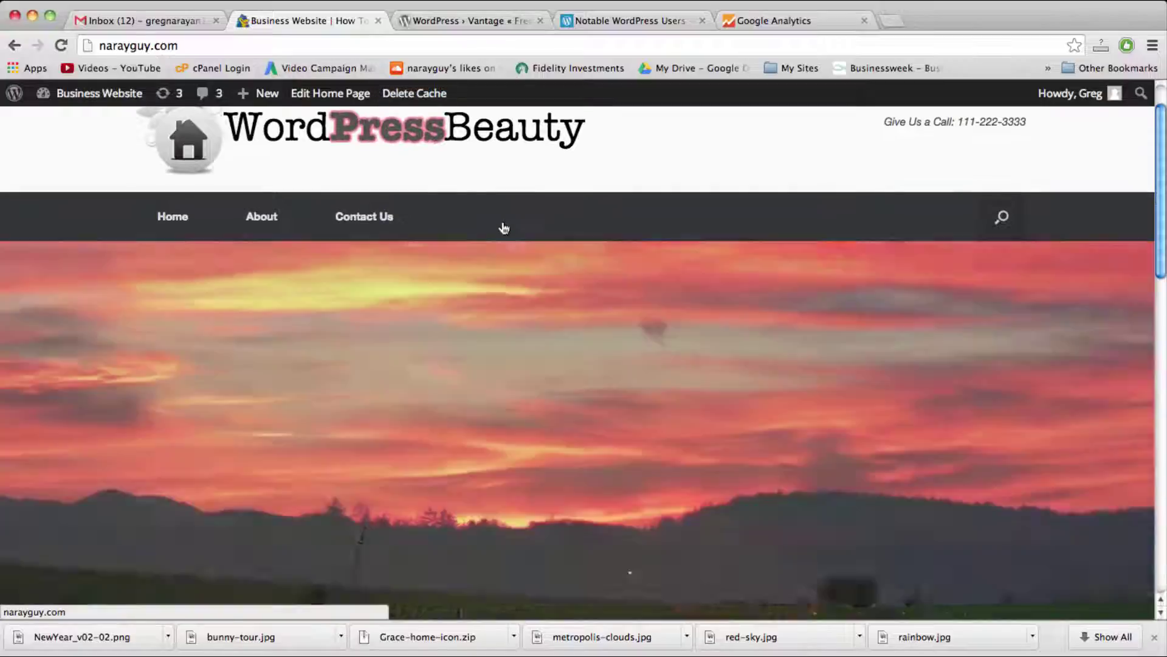
scroll(503, 228, "down", 3)
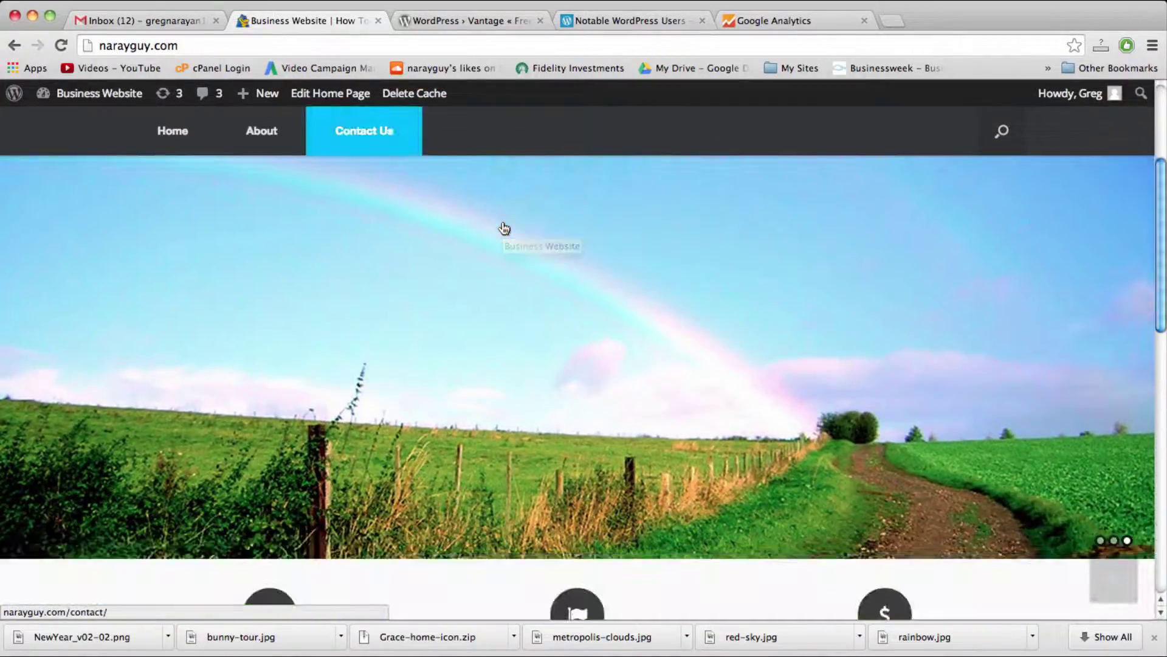
scroll(504, 228, "down", 6)
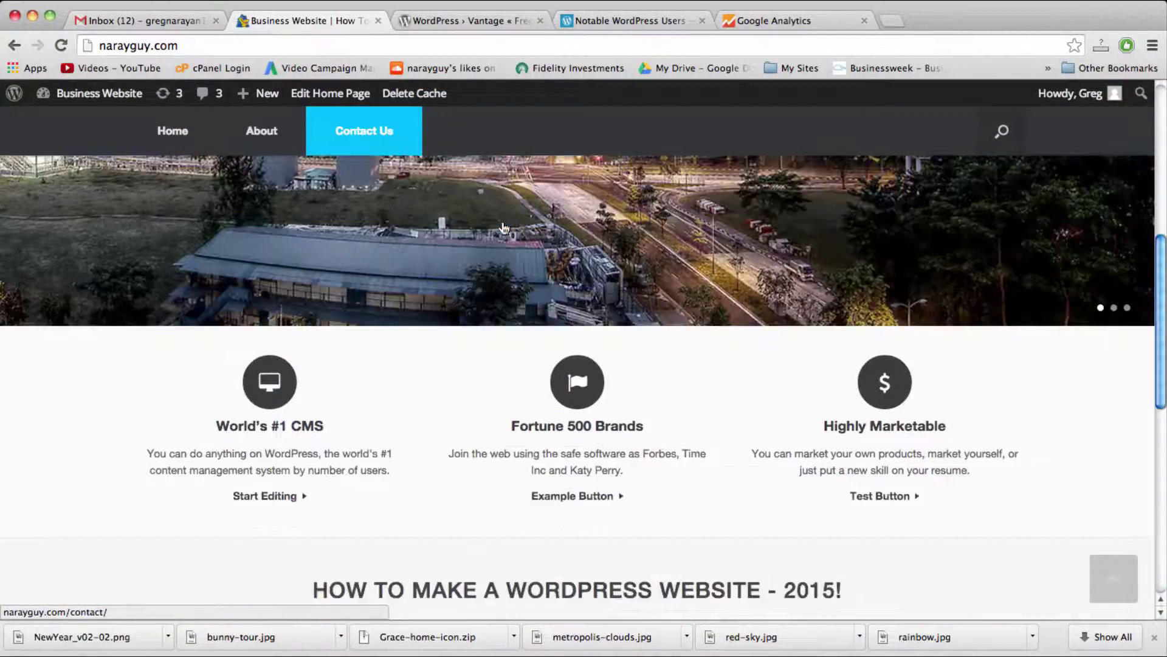
scroll(504, 228, "down", 12)
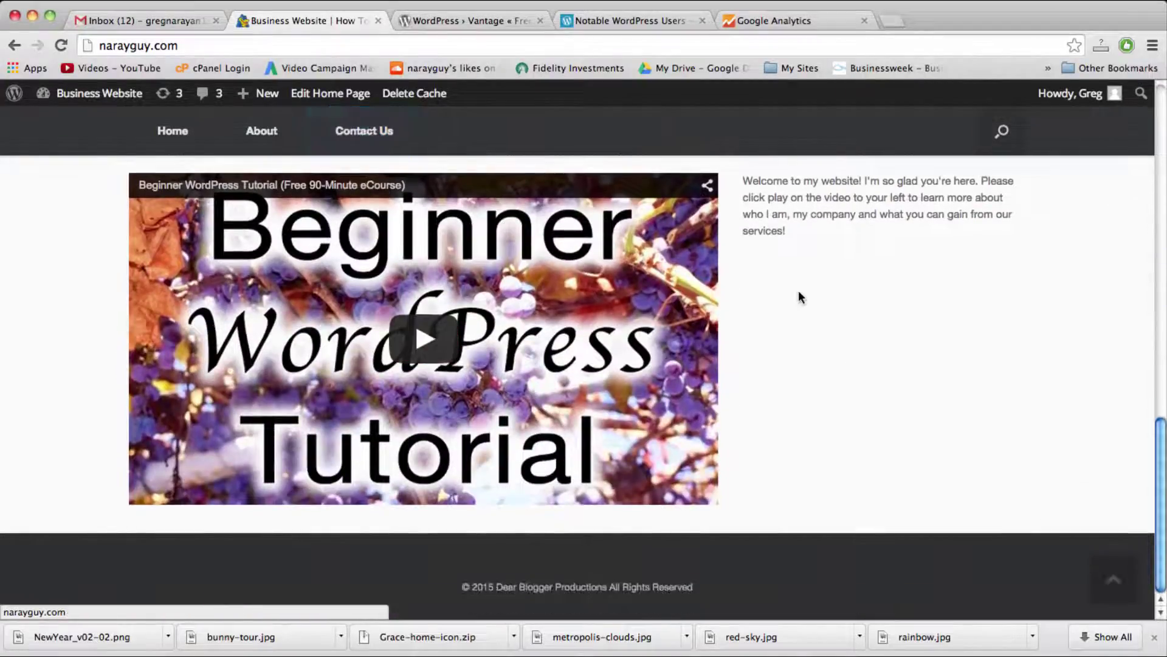
scroll(797, 290, "up", 7)
scroll(801, 297, "up", 7)
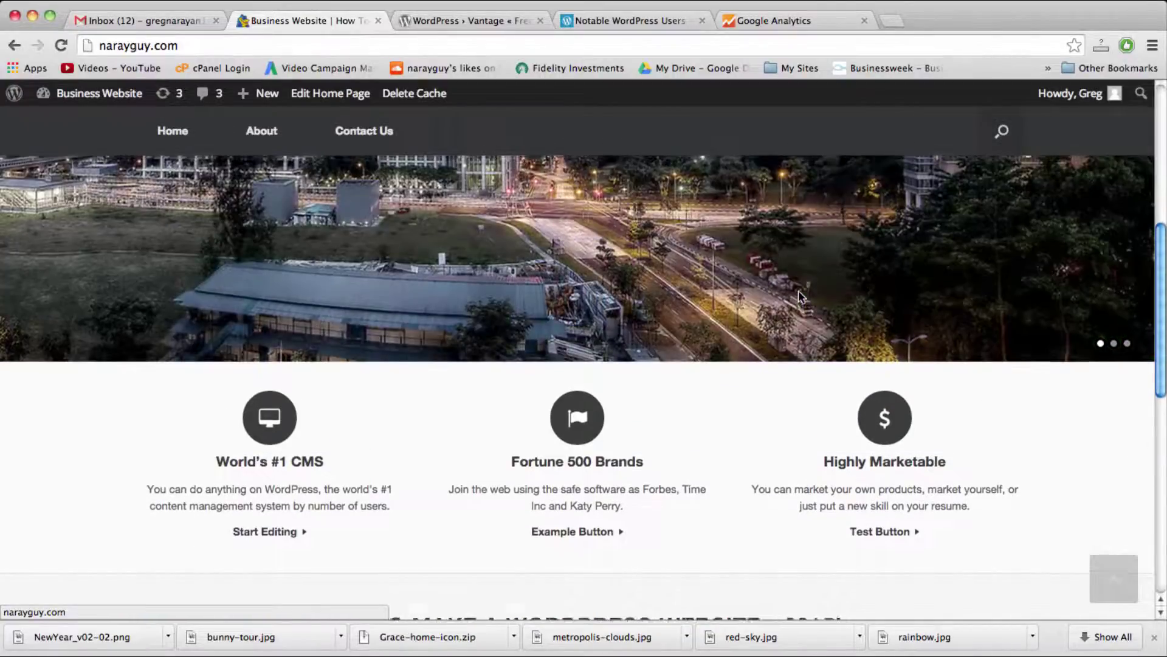
scroll(798, 296, "up", 2)
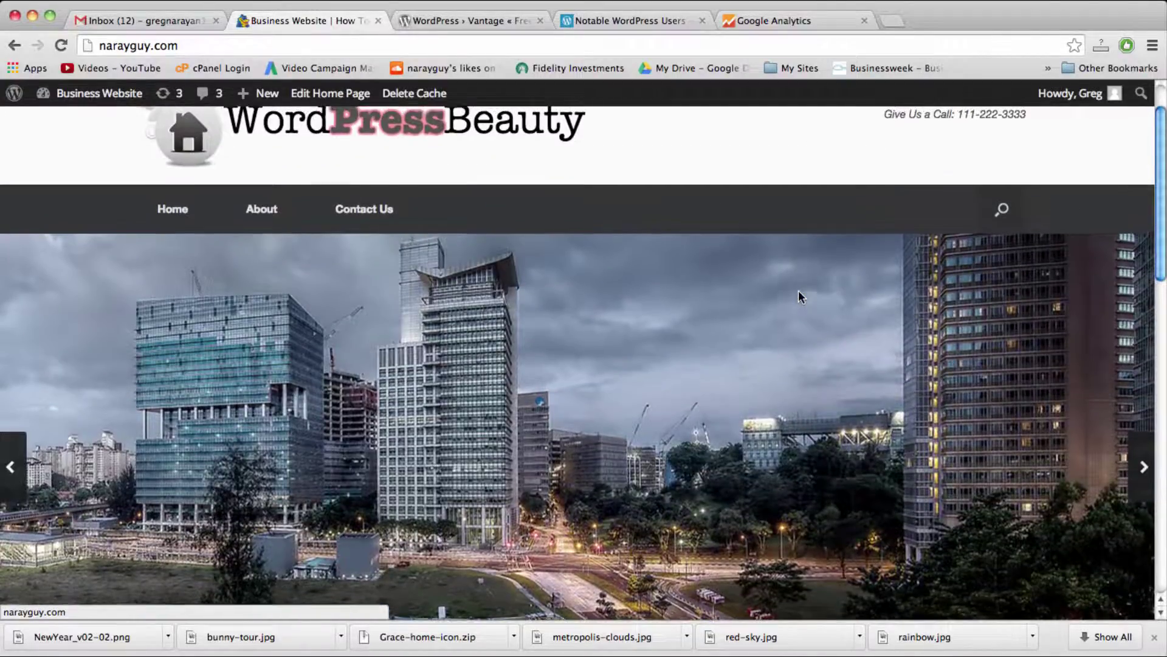
scroll(799, 297, "up", 2)
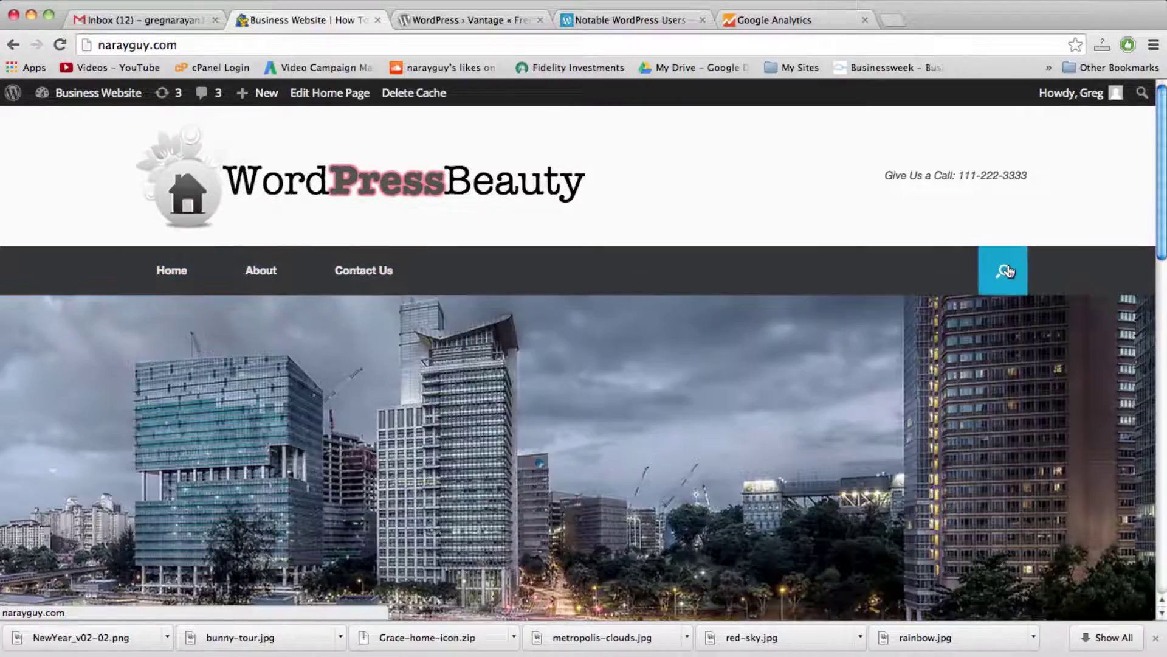
left_click(1004, 270)
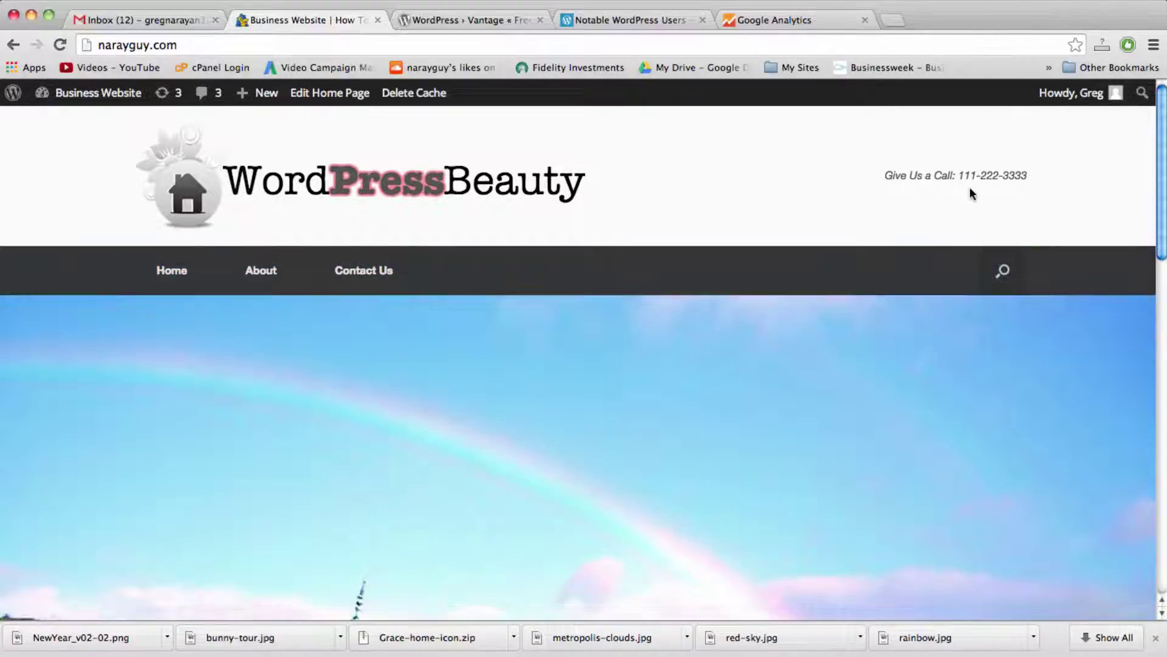
scroll(931, 314, "down", 3)
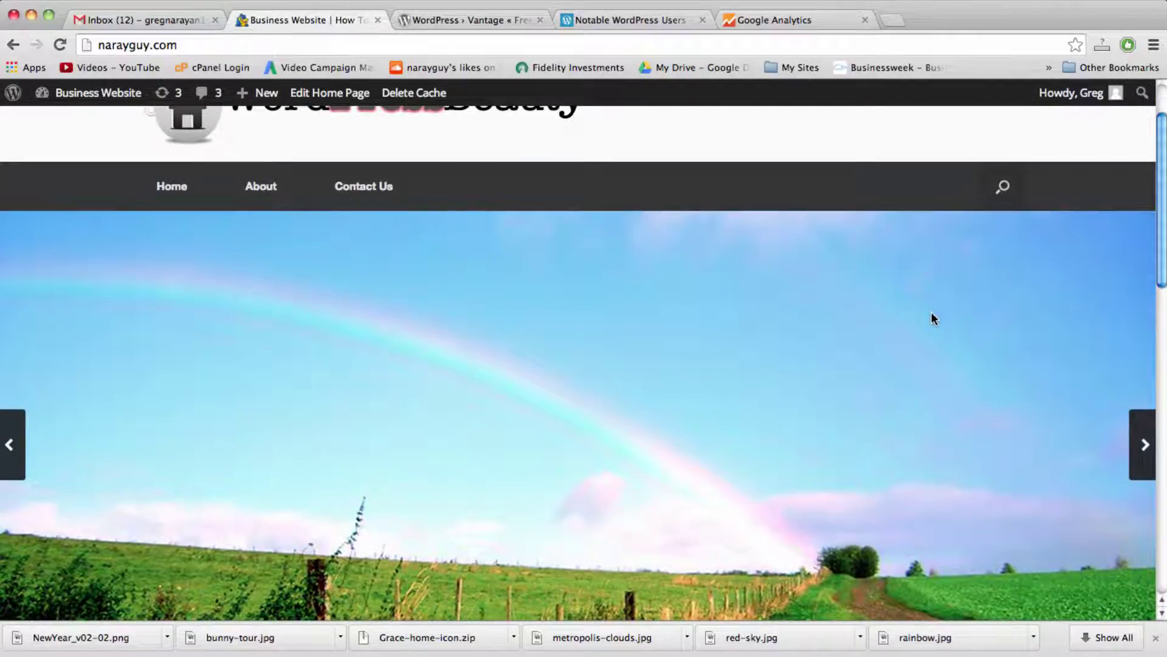
scroll(932, 314, "down", 2)
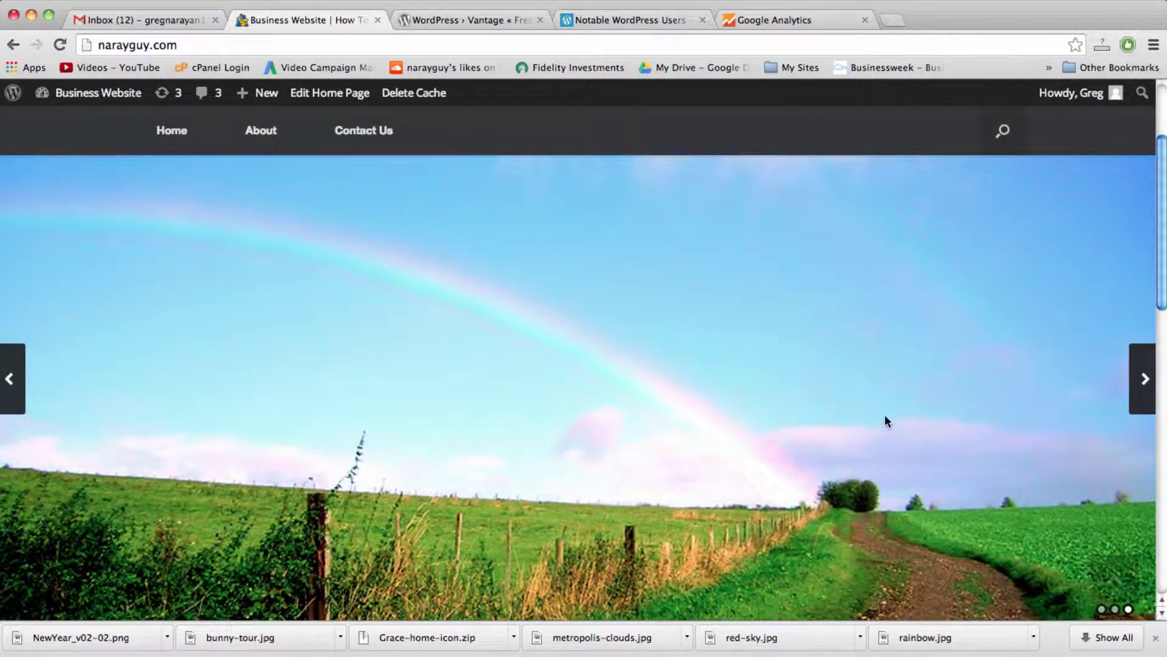
scroll(884, 414, "down", 2)
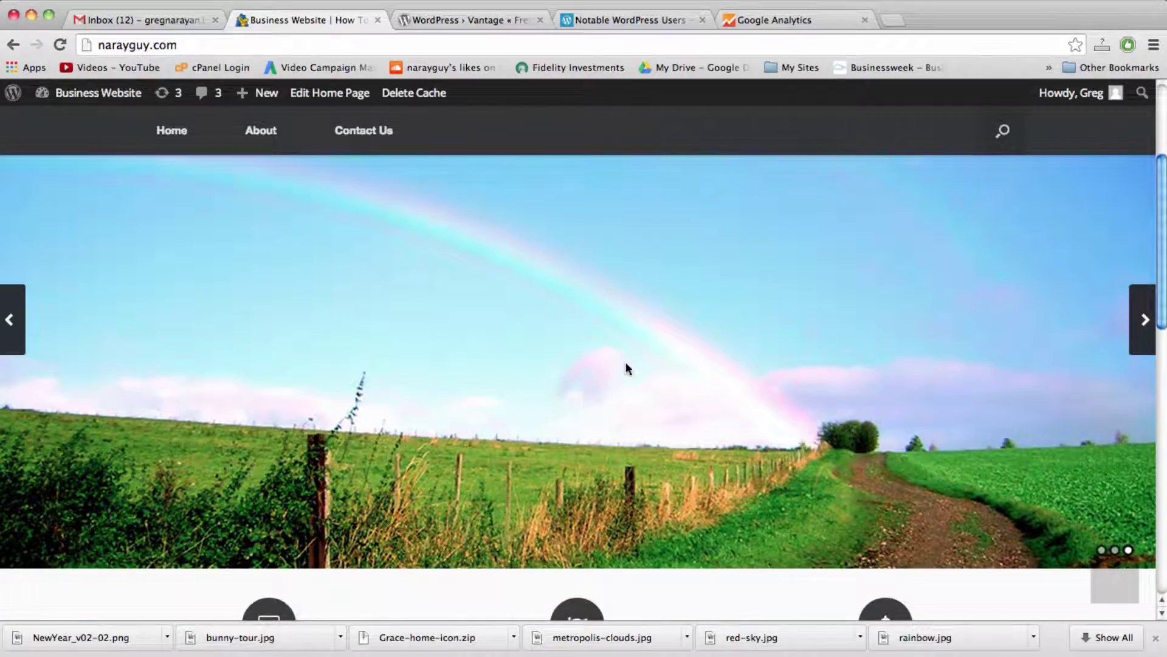
scroll(613, 334, "down", 9)
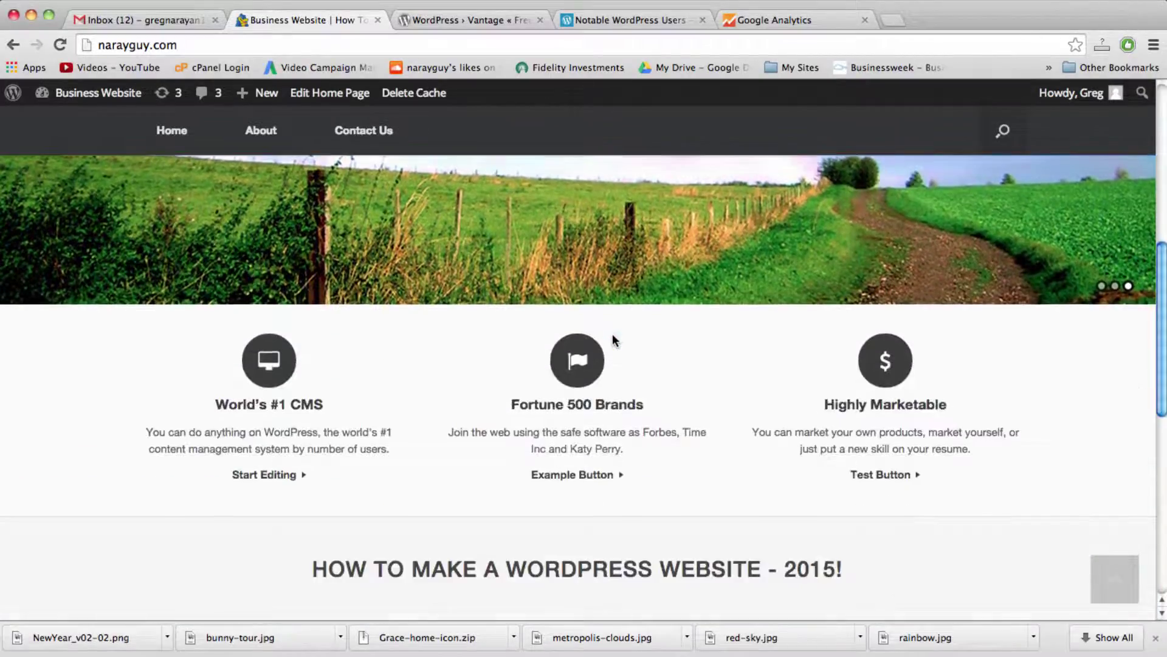
scroll(612, 338, "down", 2)
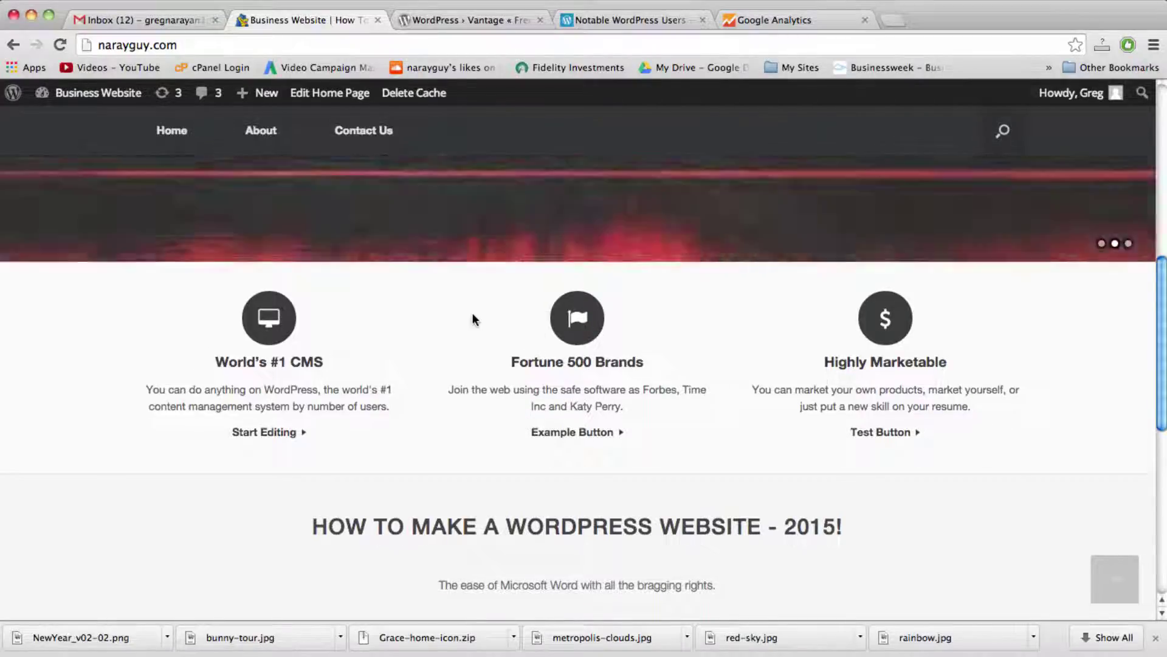
scroll(483, 366, "down", 5)
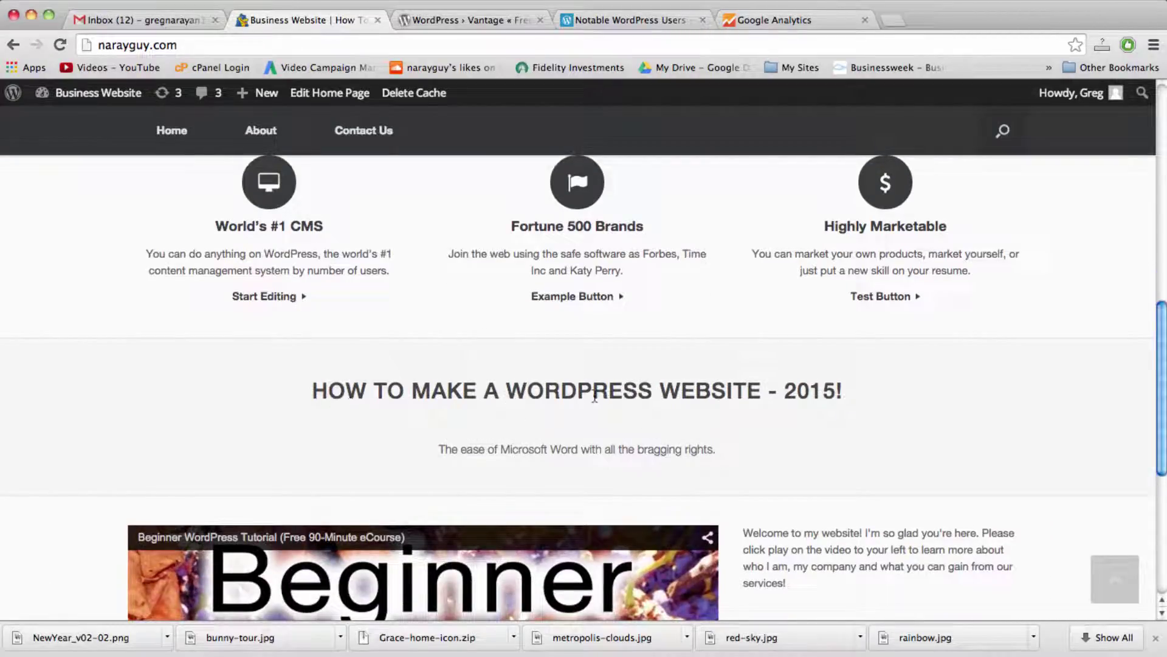
double_click(812, 392)
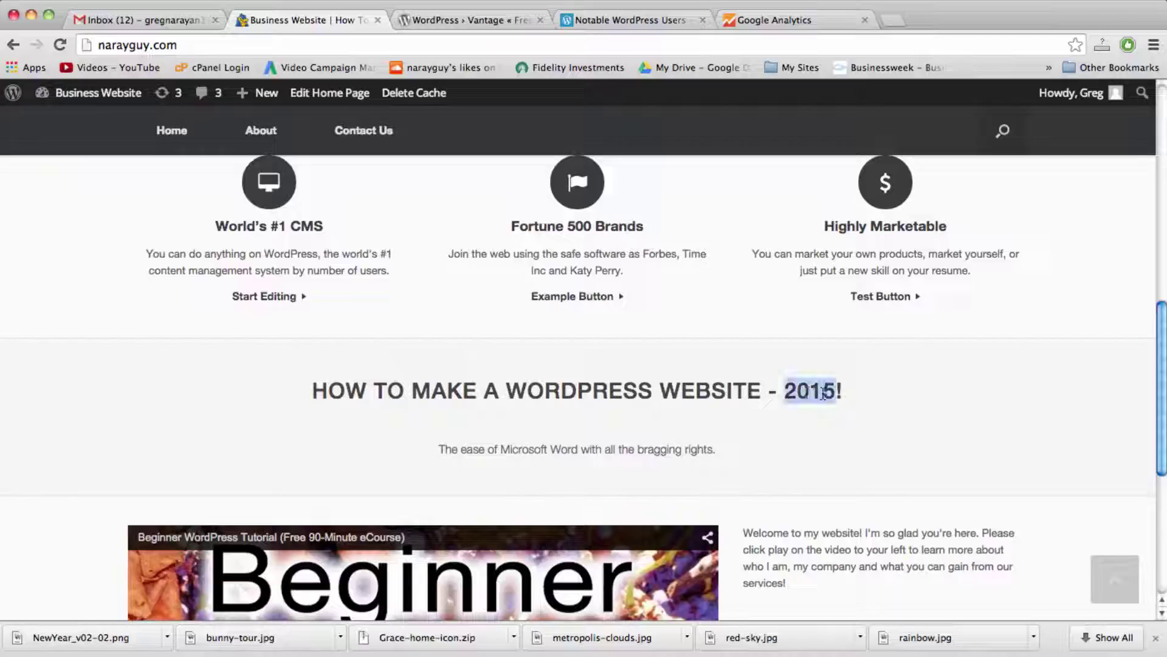
left_click_drag(842, 392, 413, 390)
left_click(677, 411)
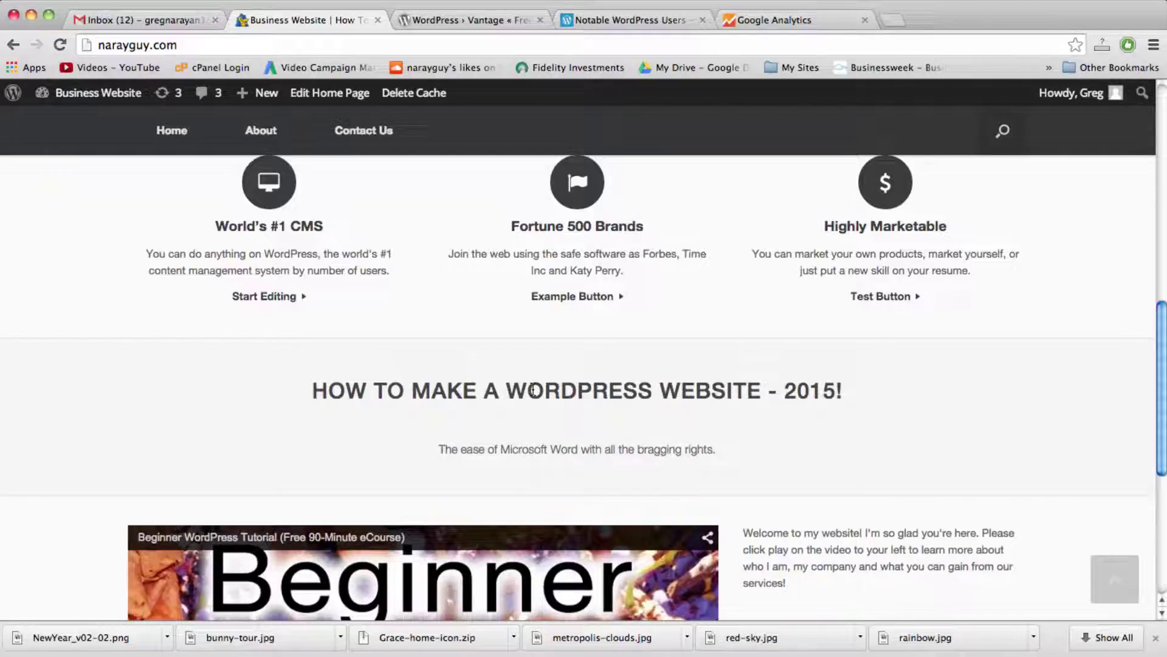
scroll(483, 372, "down", 5)
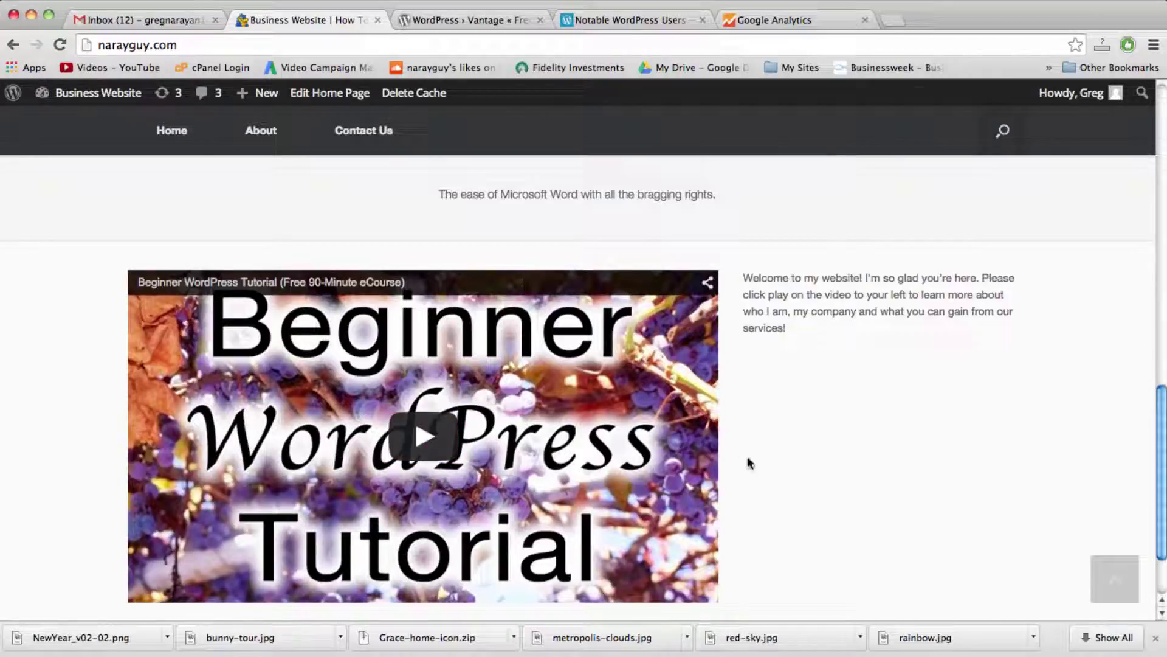
scroll(560, 616, "down", 2)
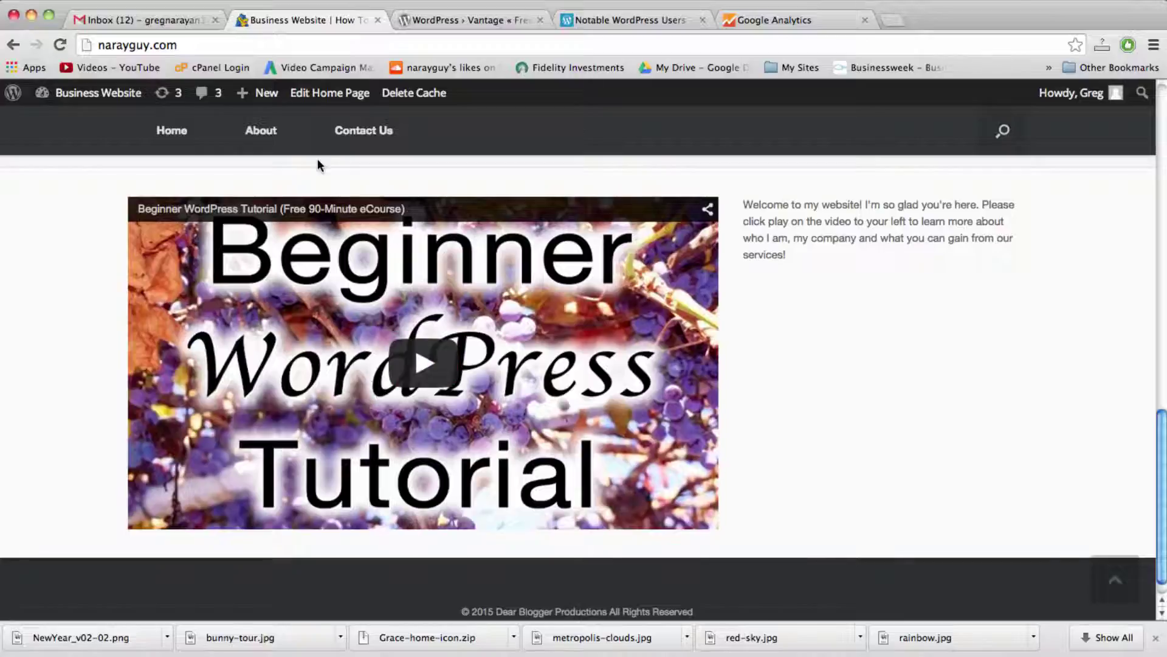
scroll(445, 292, "up", 1)
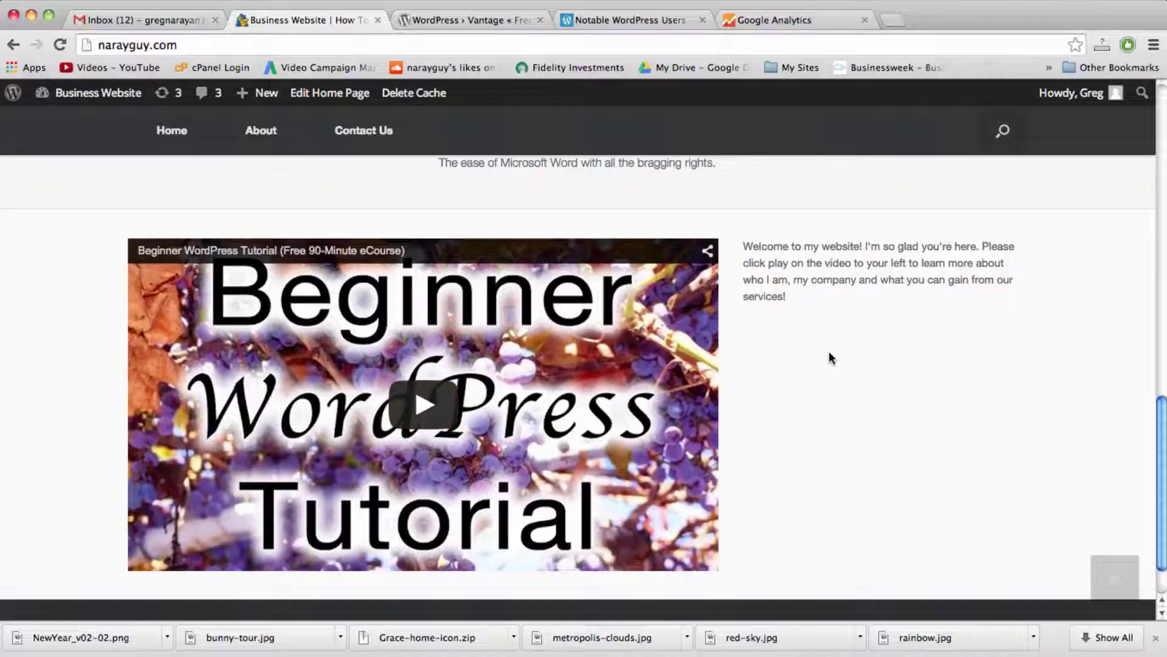
scroll(814, 331, "down", 2)
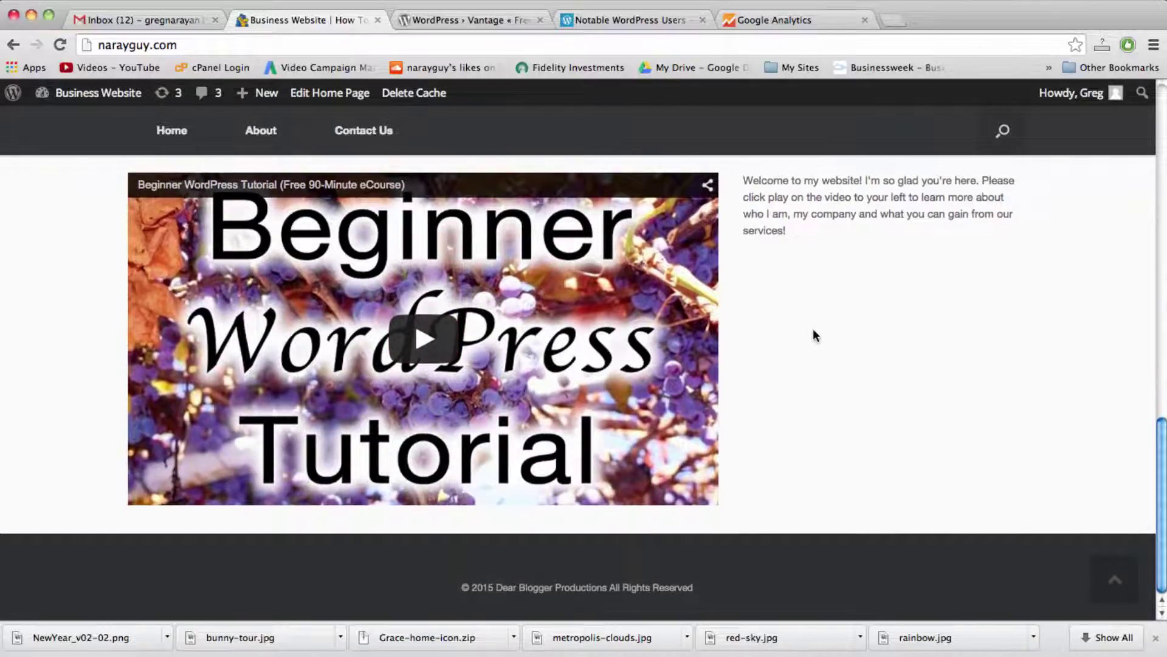
scroll(814, 334, "up", 8)
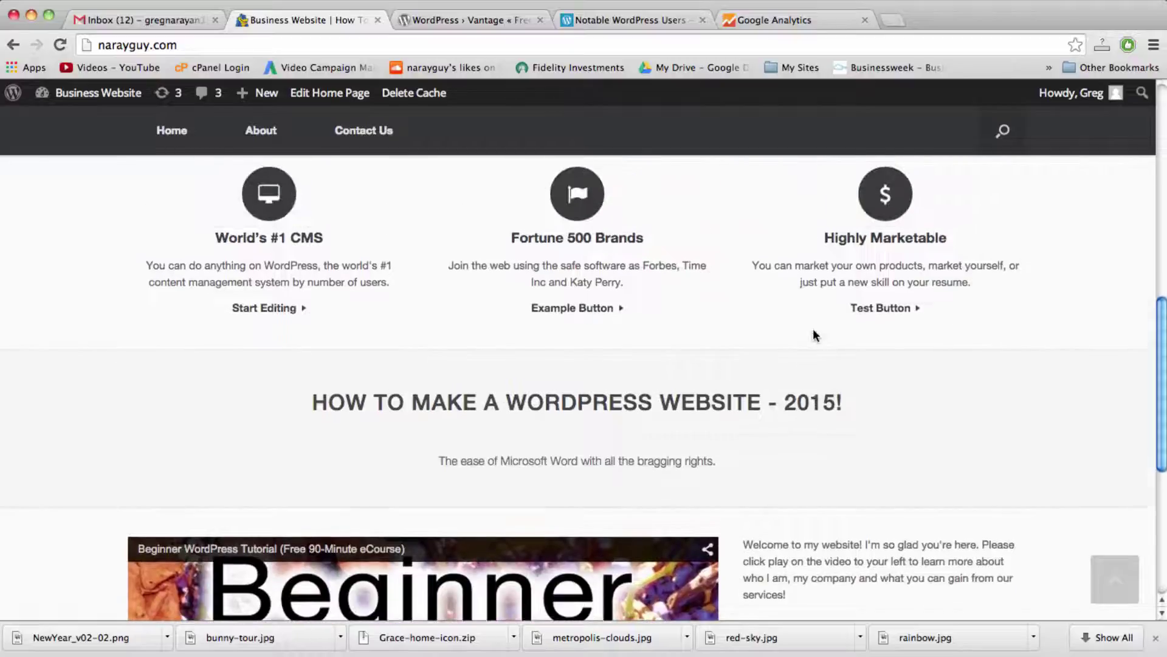
scroll(815, 334, "up", 4)
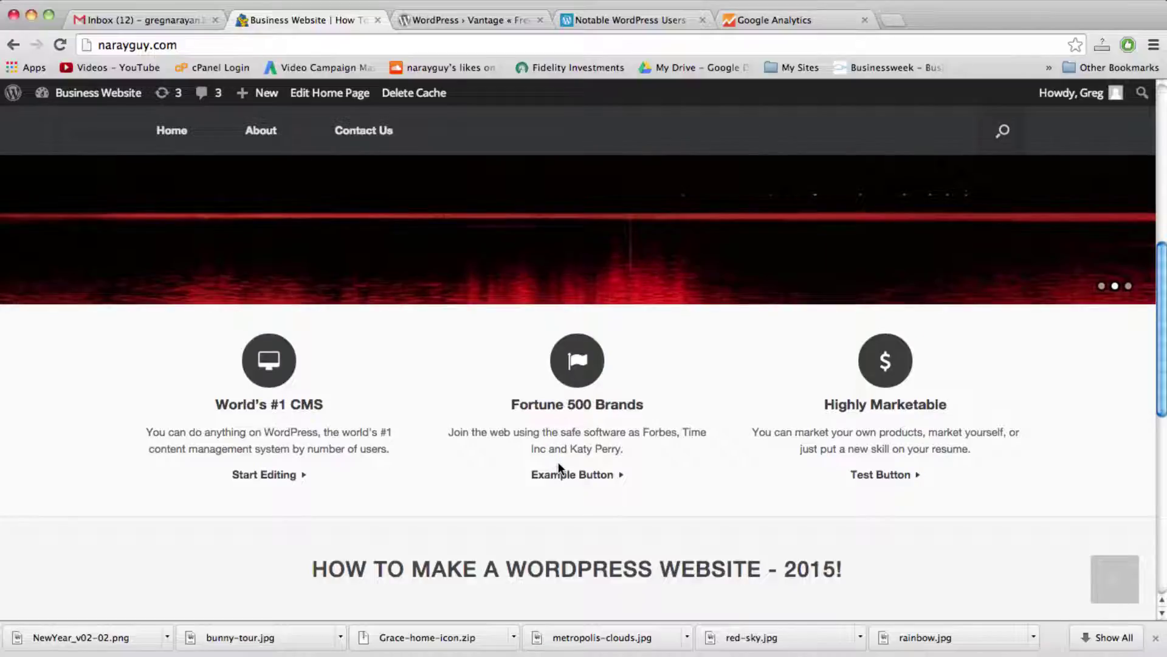
scroll(558, 461, "down", 2)
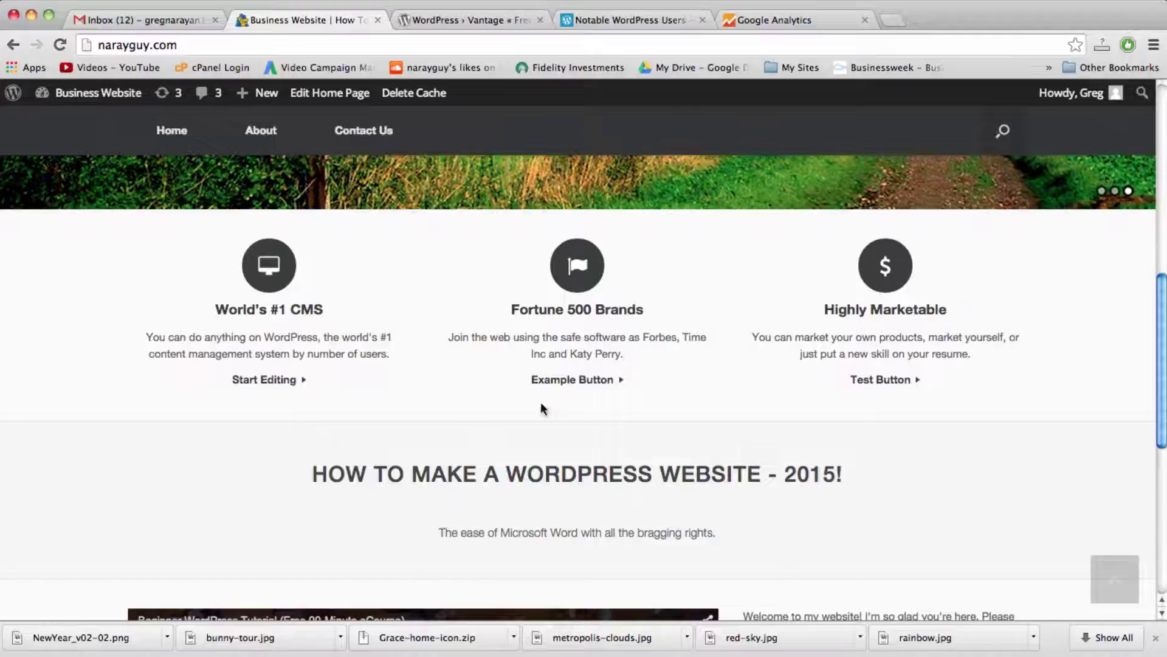
scroll(560, 288, "up", 8)
Step: On the Contact Us page, enter the sender's name, e-mail and a 'saying h' message
scroll(561, 295, "up", 3)
left_click(372, 272)
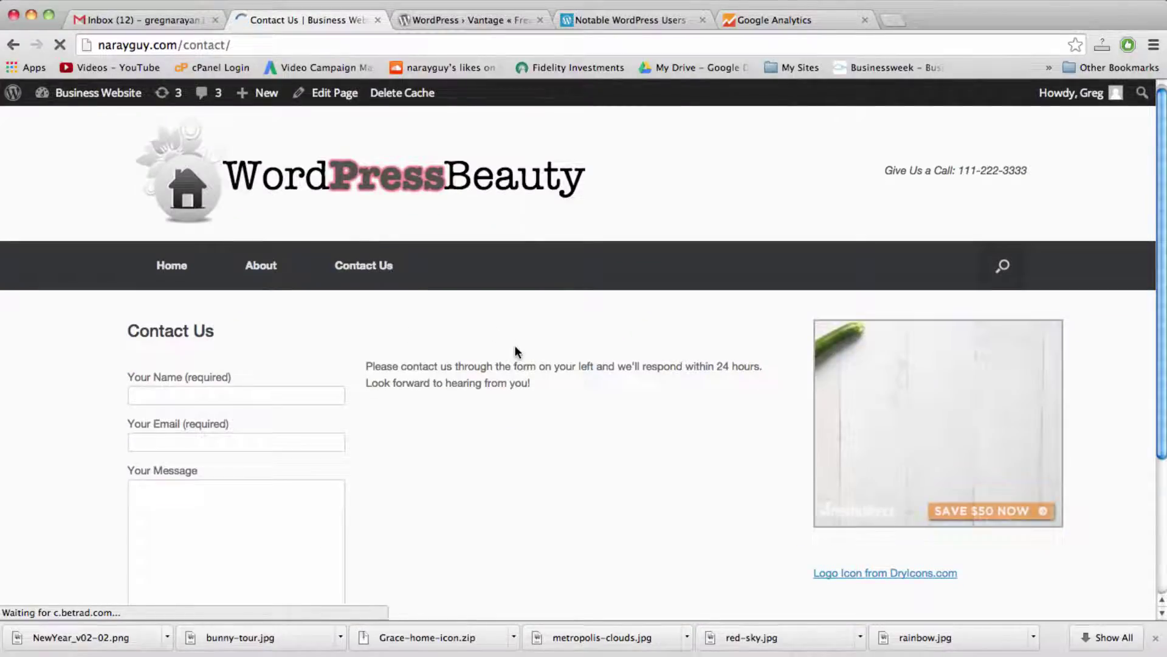
scroll(514, 344, "down", 3)
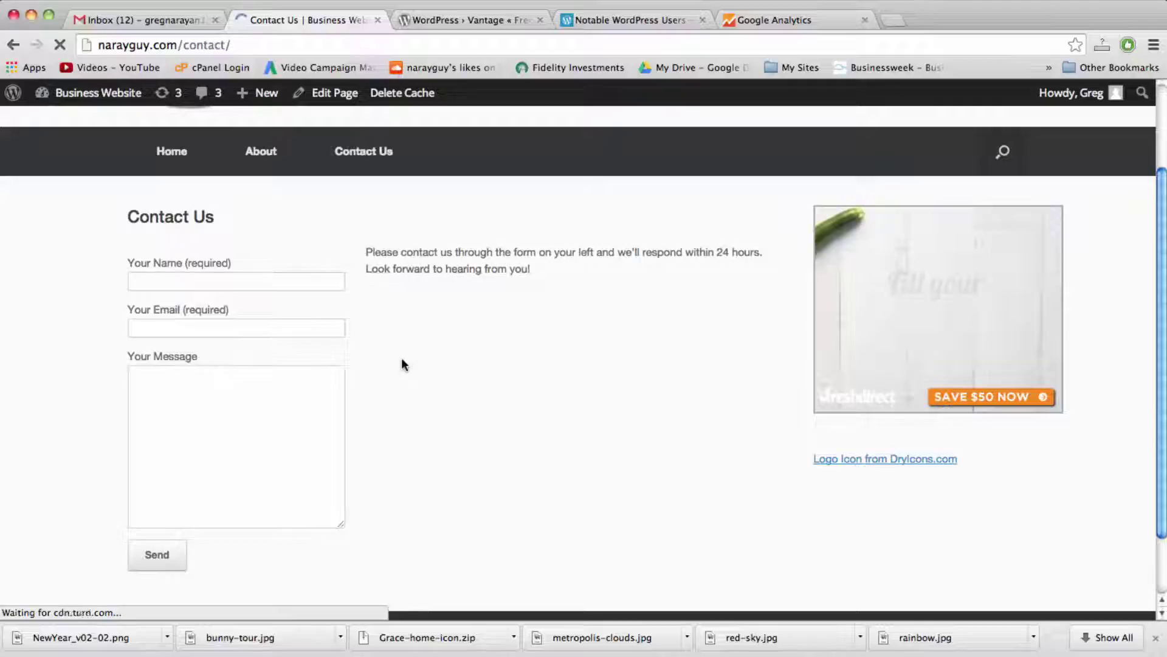
left_click(161, 278)
type("Greg")
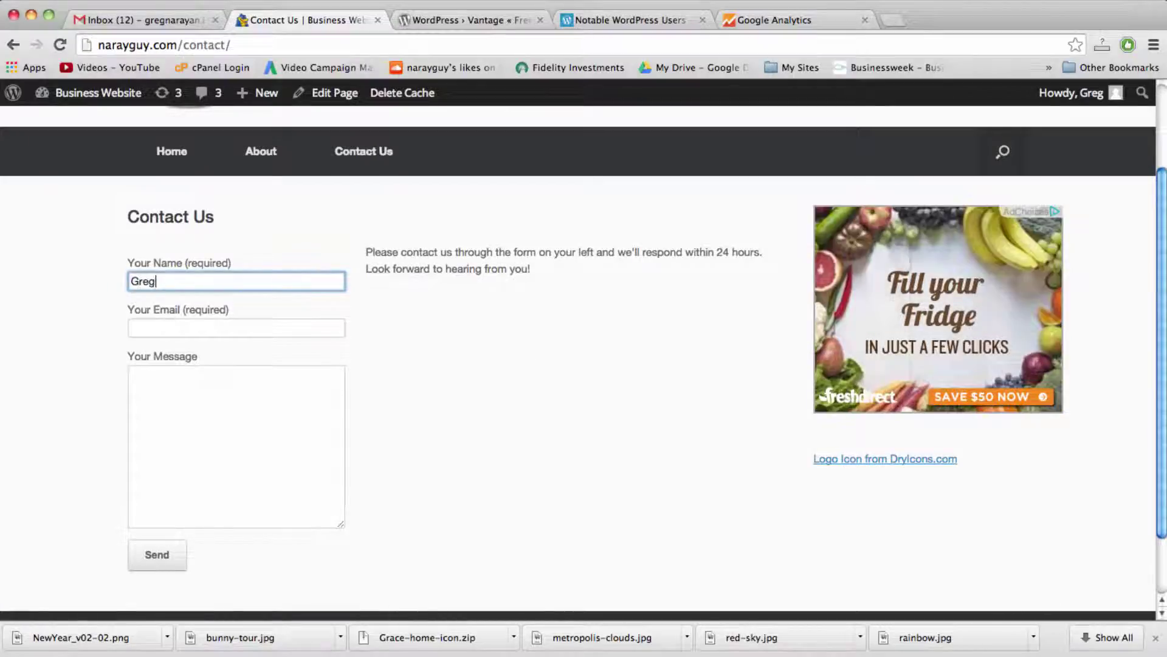
left_click(236, 328)
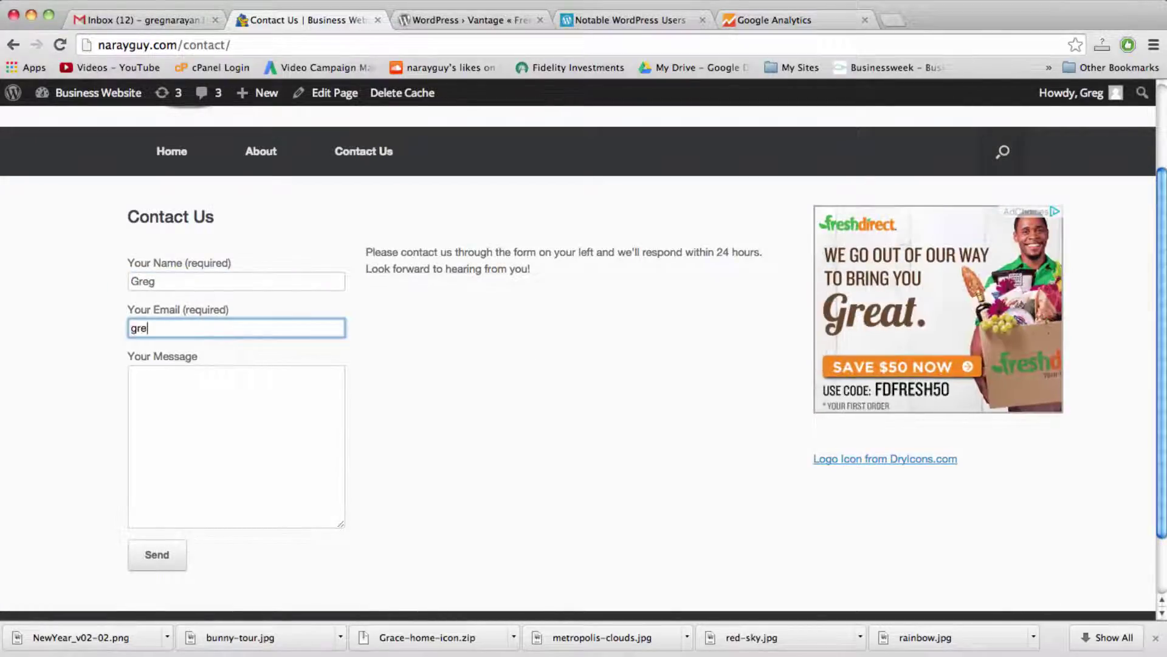
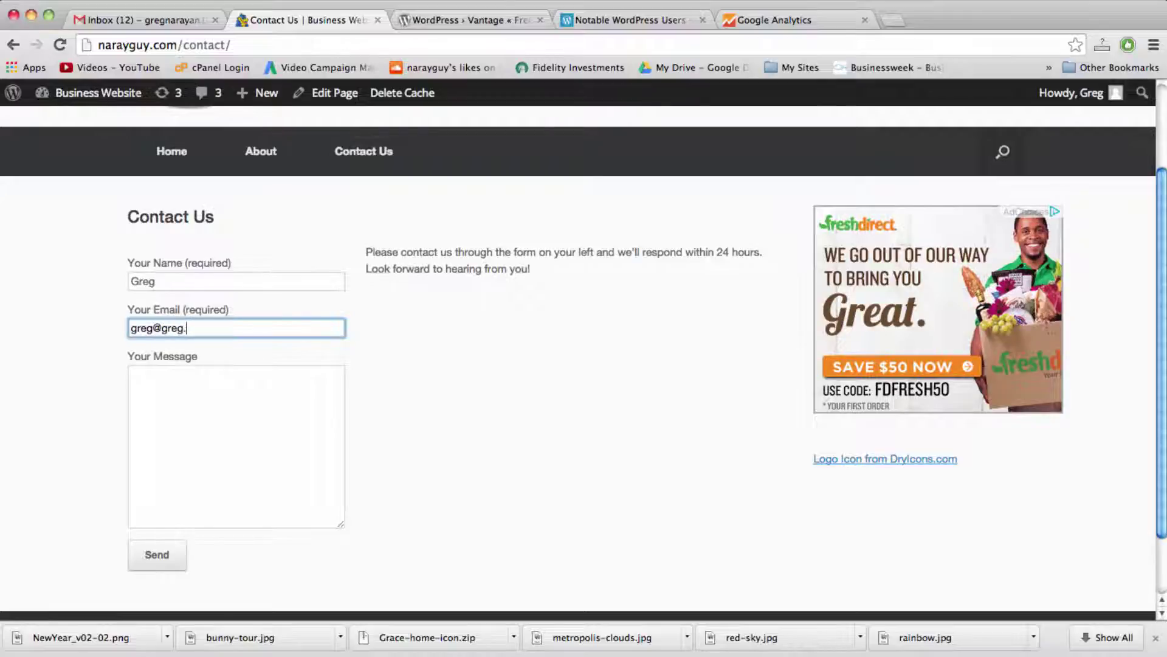
key("Tab")
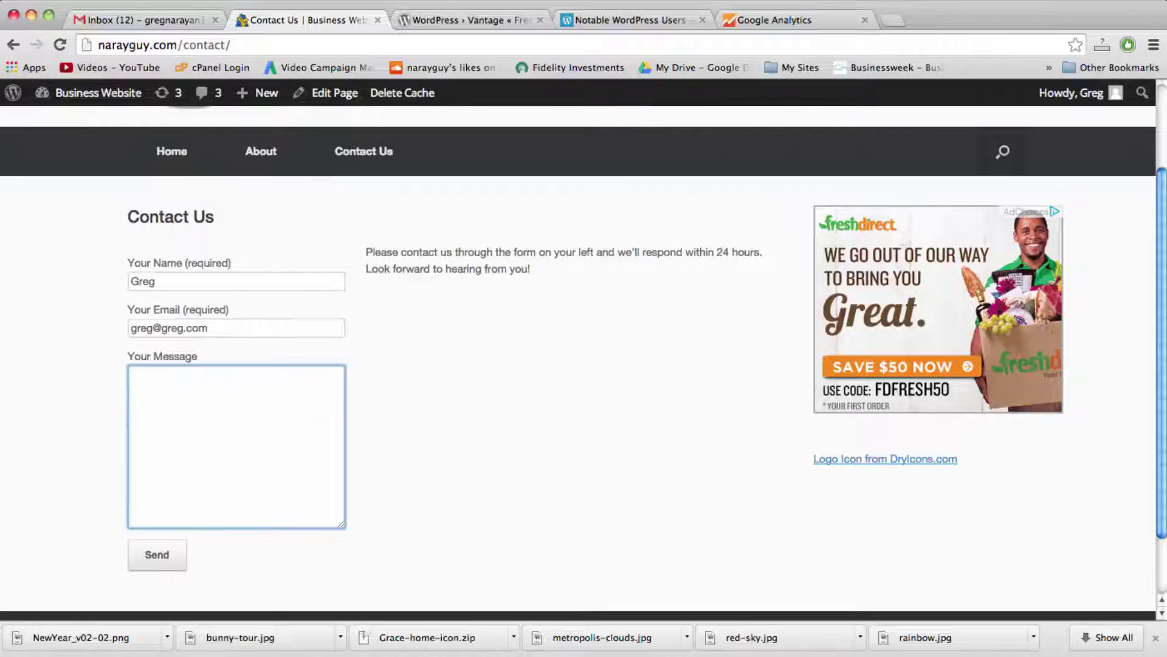
type("saying hello")
Step: Send the contact form message, then switch to the Gmail inbox
left_click(173, 561)
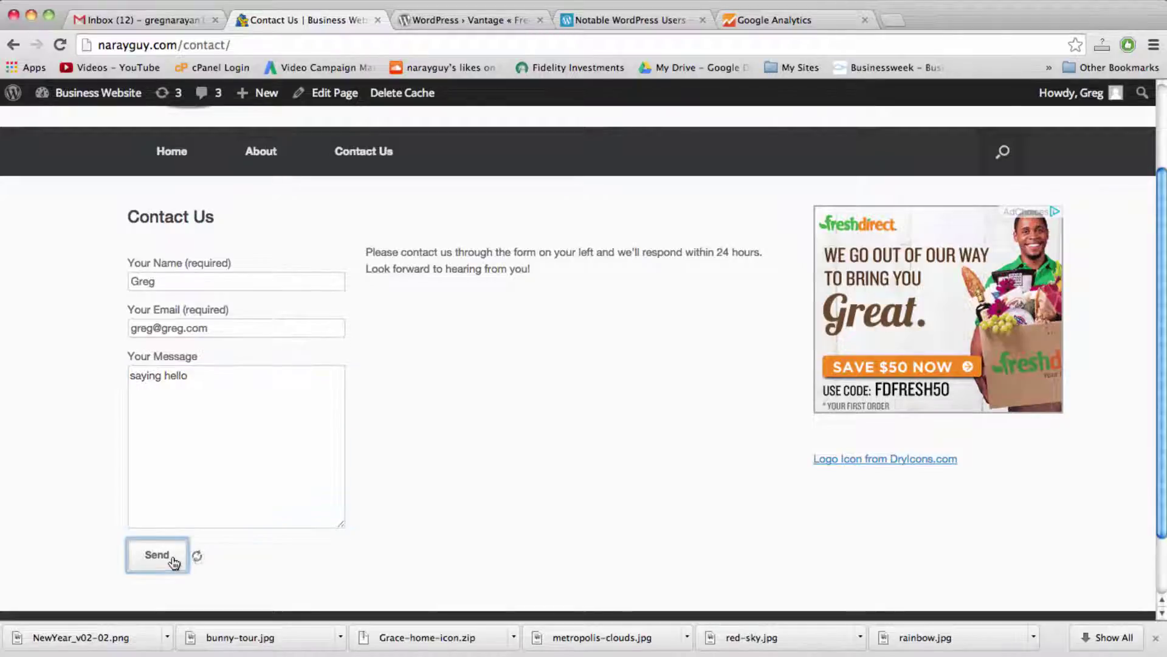
scroll(218, 484, "down", 3)
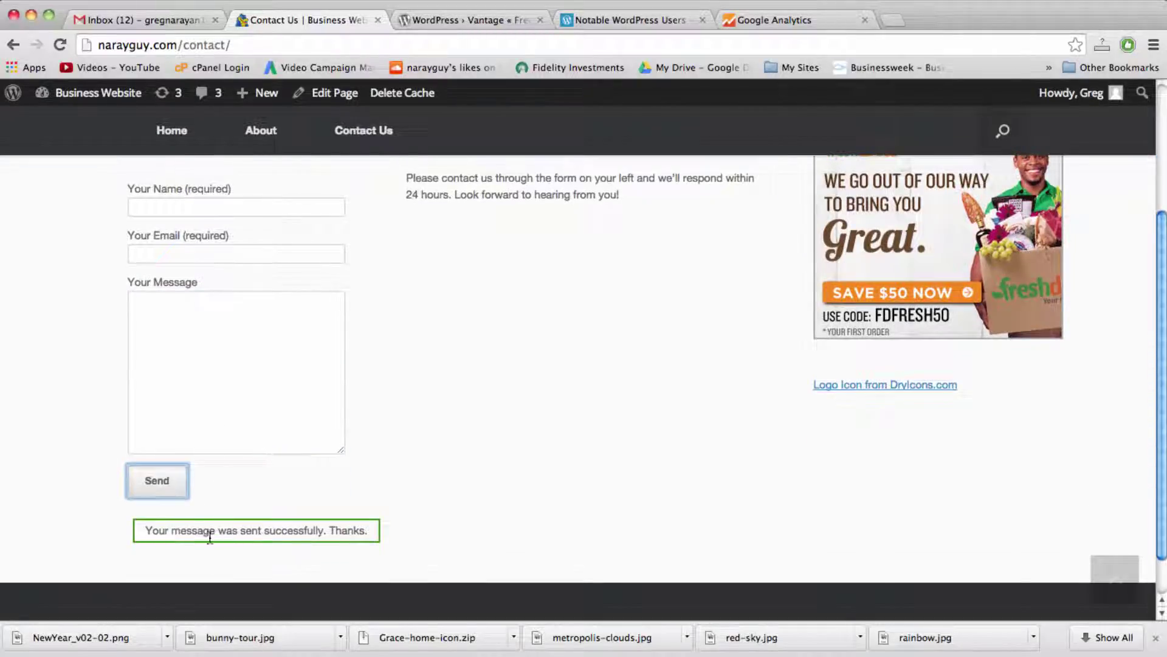
left_click(149, 20)
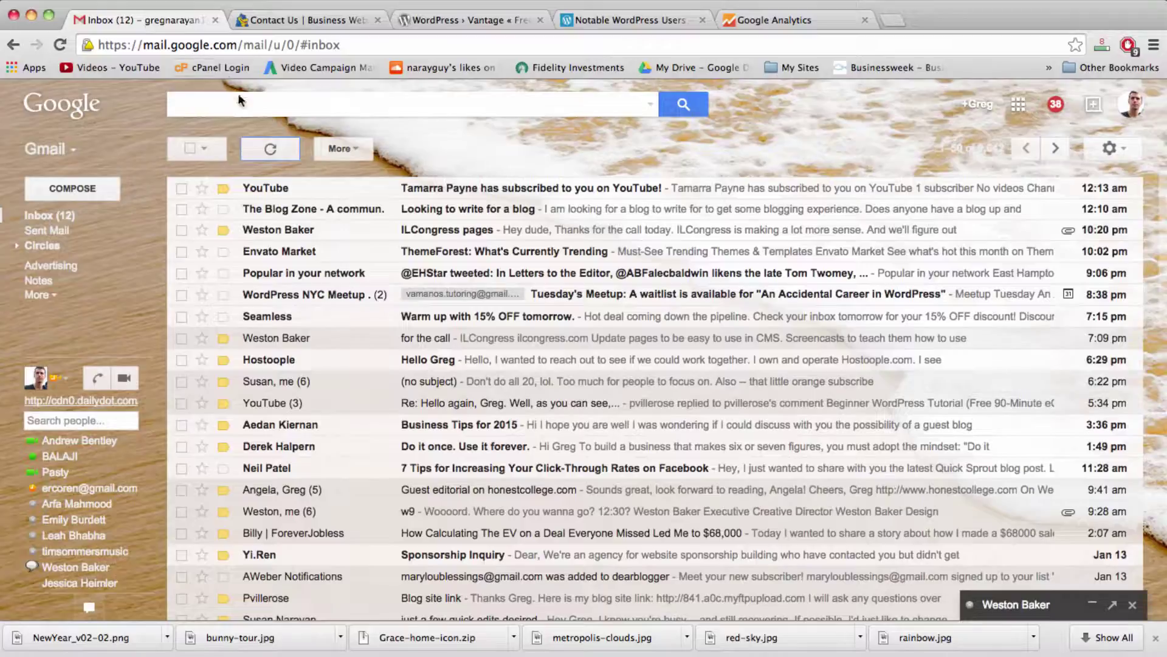
Step: Refresh Gmail, open the 'From The New Site' email, then return to the Contact Us page
left_click(271, 148)
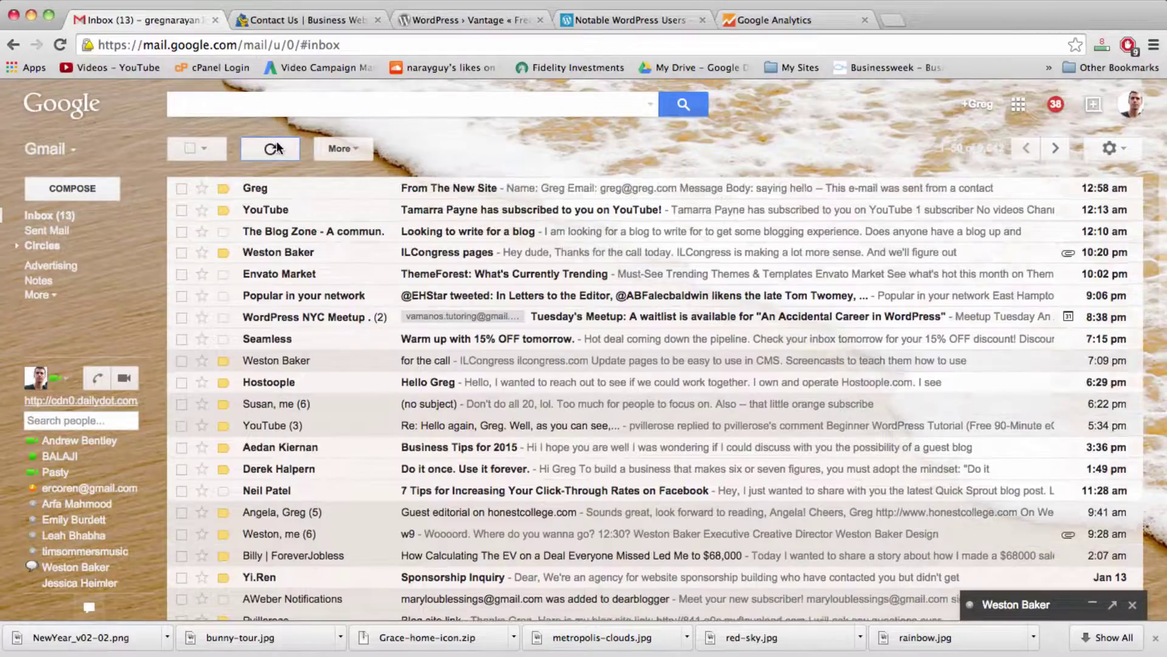
left_click(386, 189)
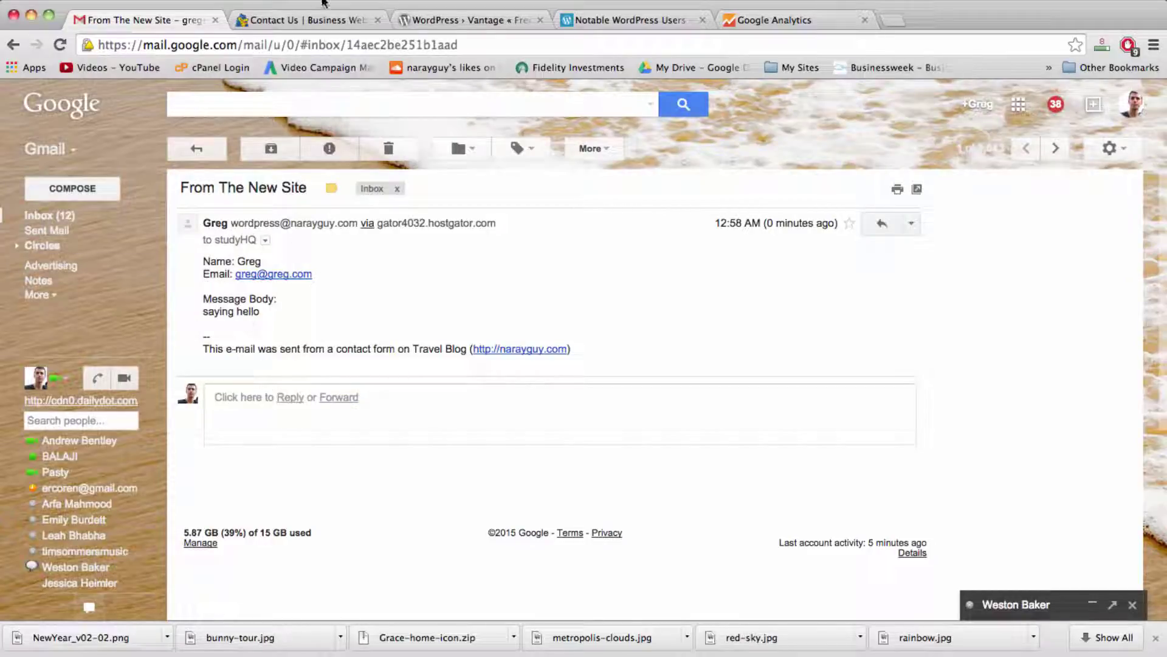
left_click(329, 19)
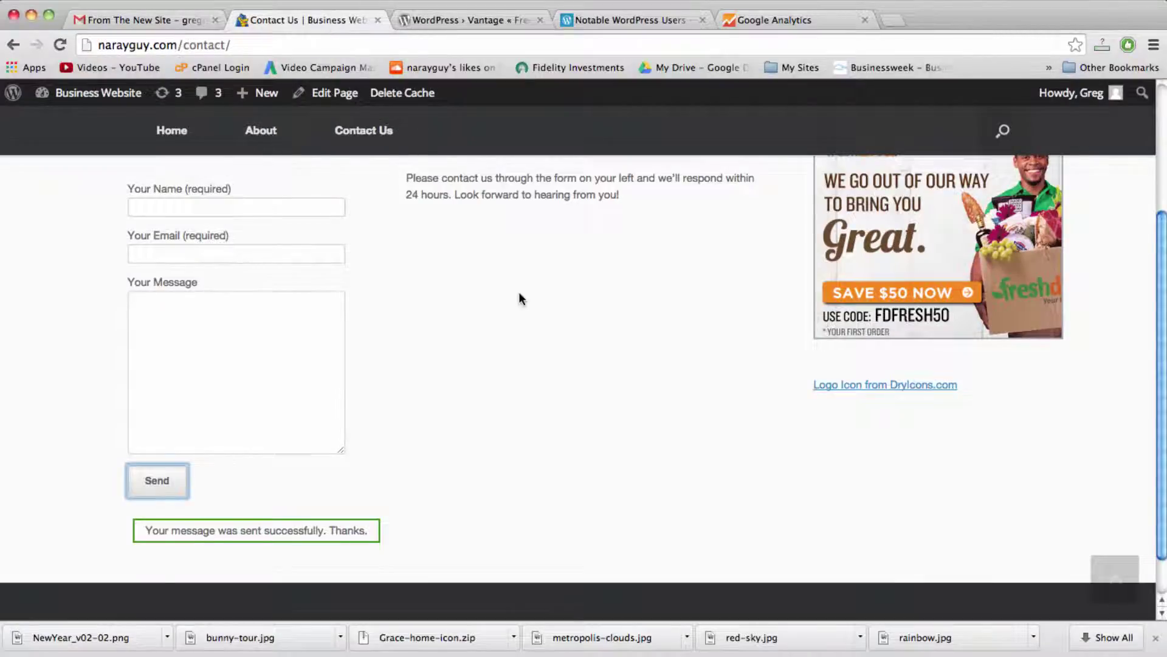
Step: Scroll the Contact Us page to view the 'Your message was sent successfully' confirmation
scroll(520, 298, "up", 3)
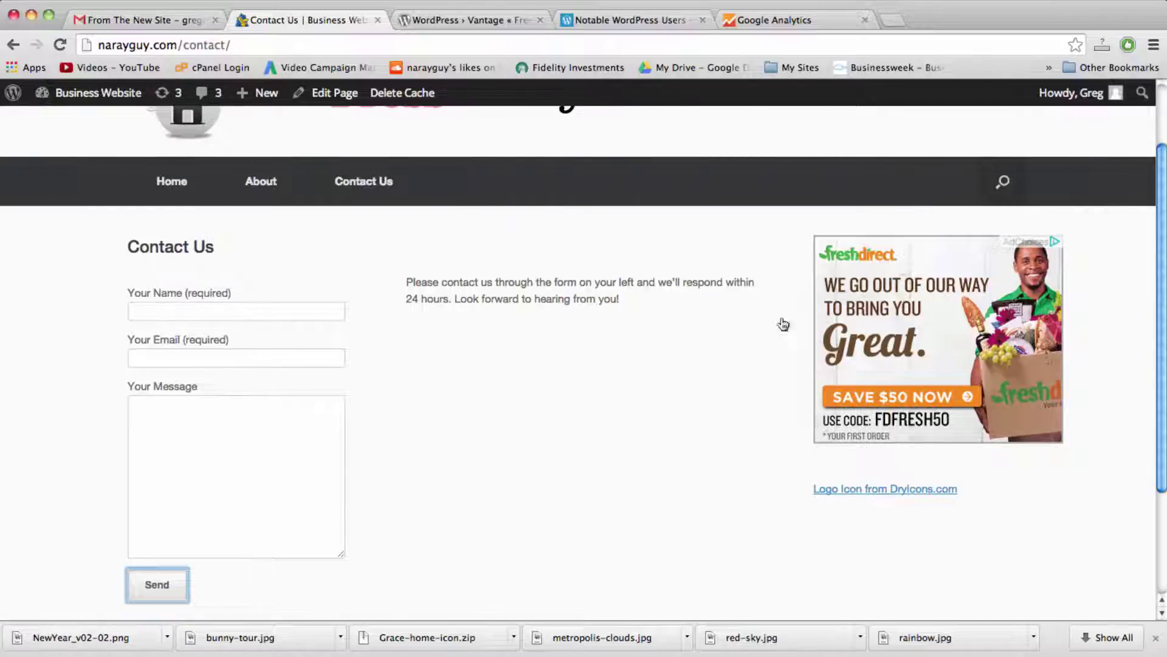
scroll(734, 329, "up", 3)
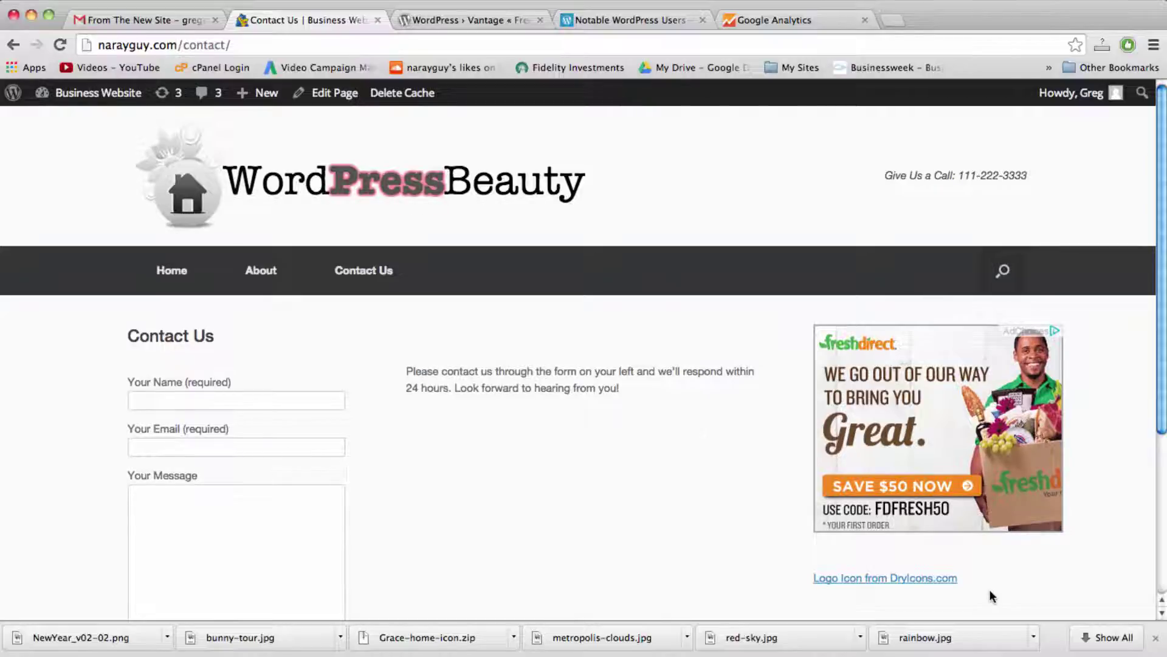
scroll(989, 590, "down", 3)
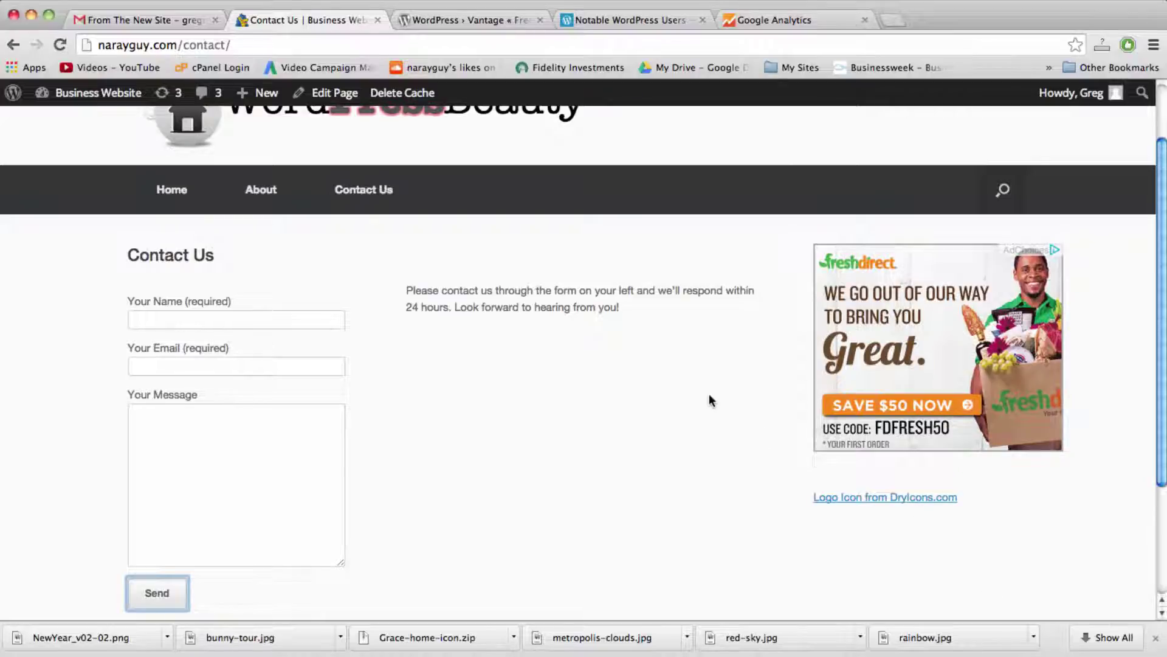
scroll(860, 176, "down", 6)
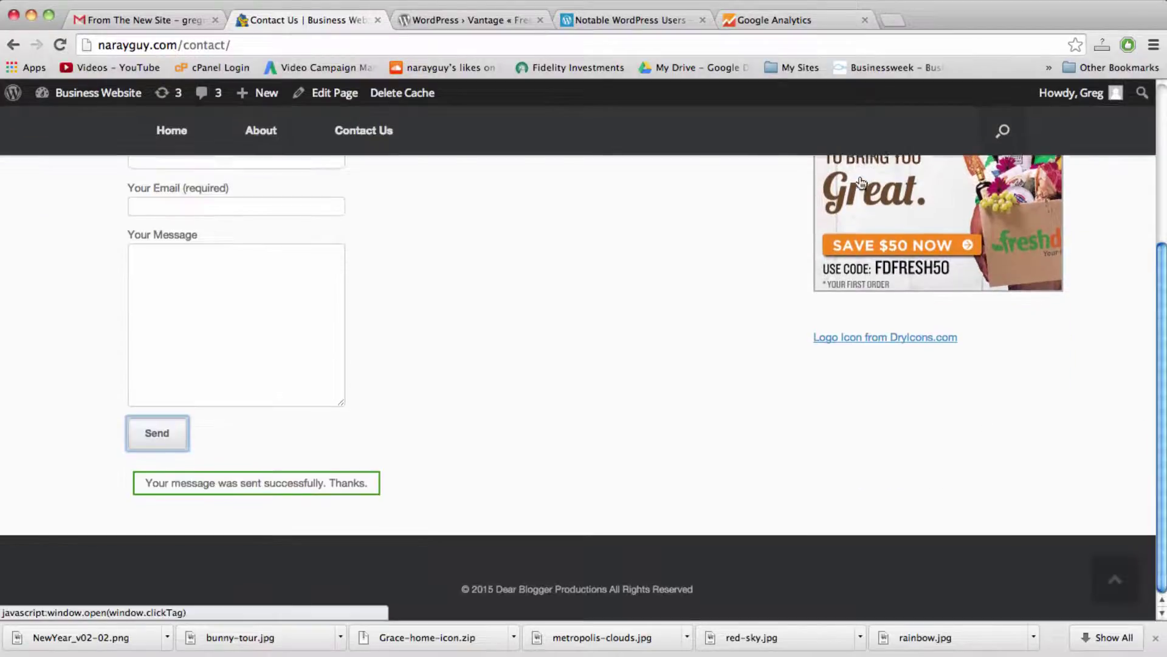
scroll(860, 181, "up", 9)
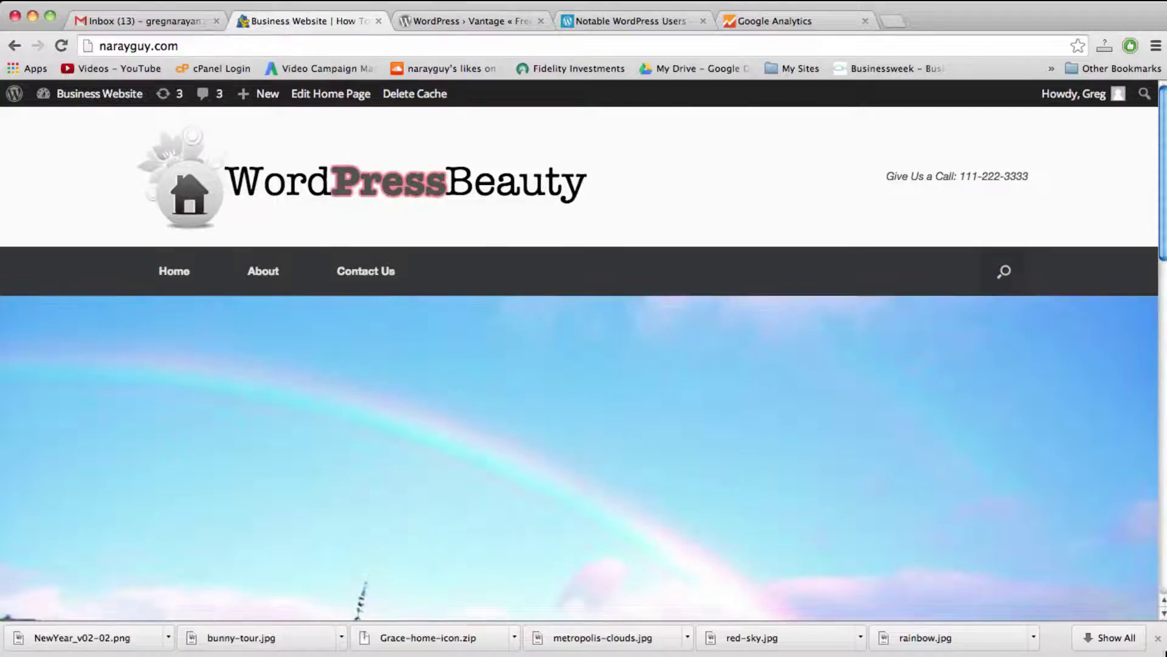
left_click_drag(1165, 653, 518, 647)
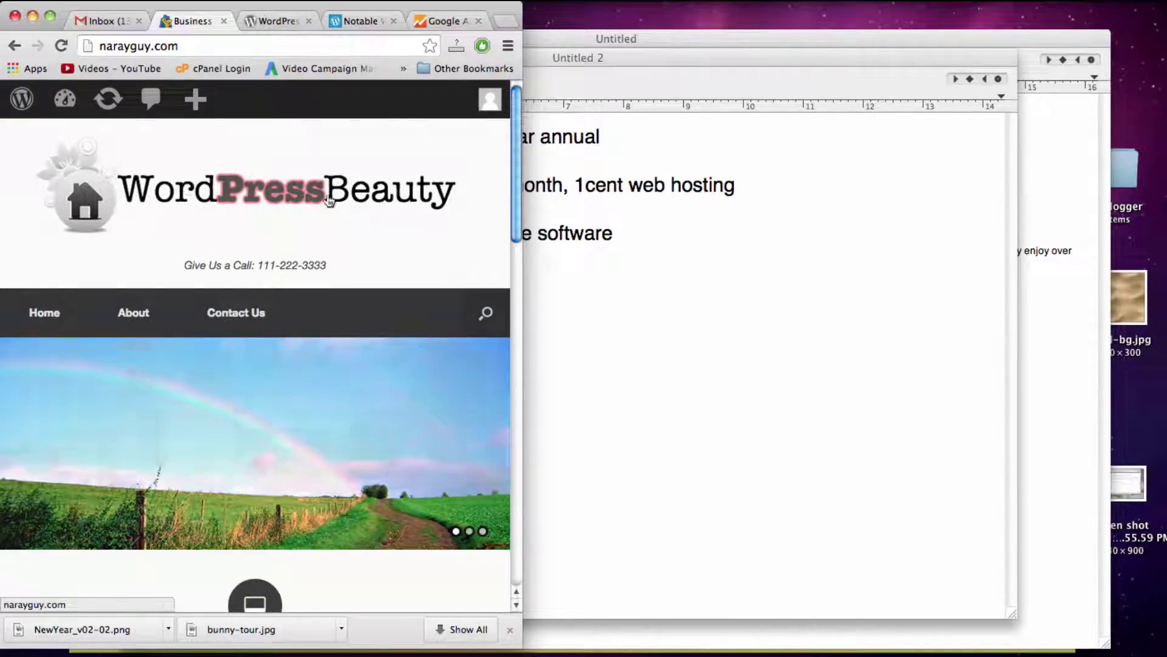
scroll(283, 380, "down", 3)
scroll(348, 314, "down", 6)
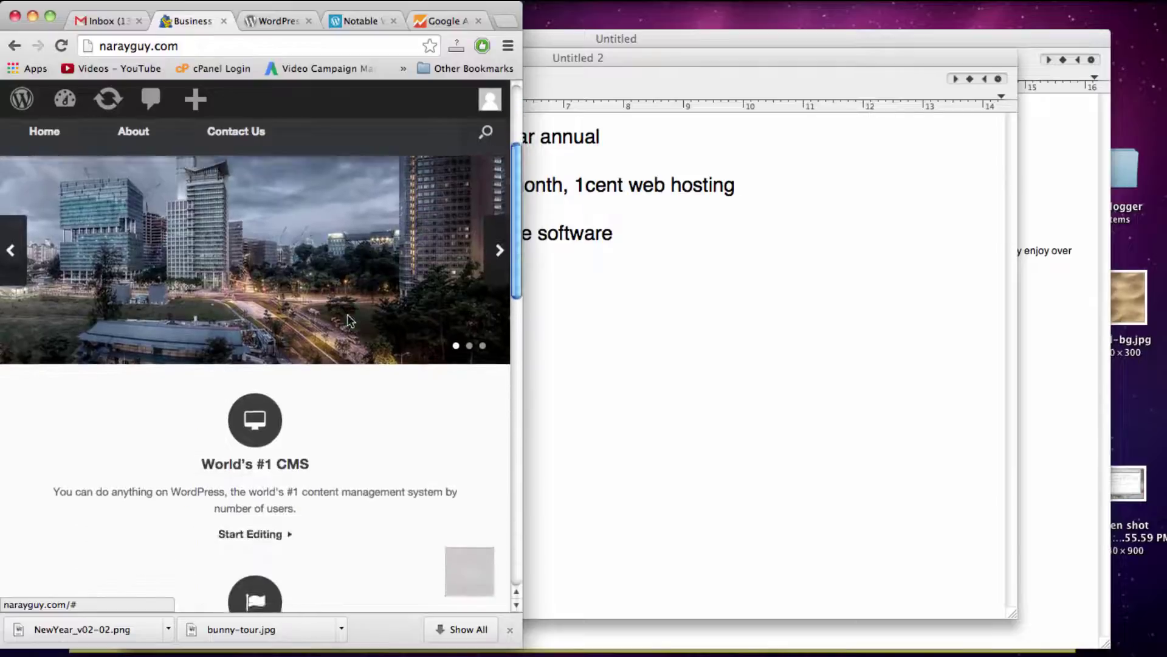
scroll(348, 314, "down", 5)
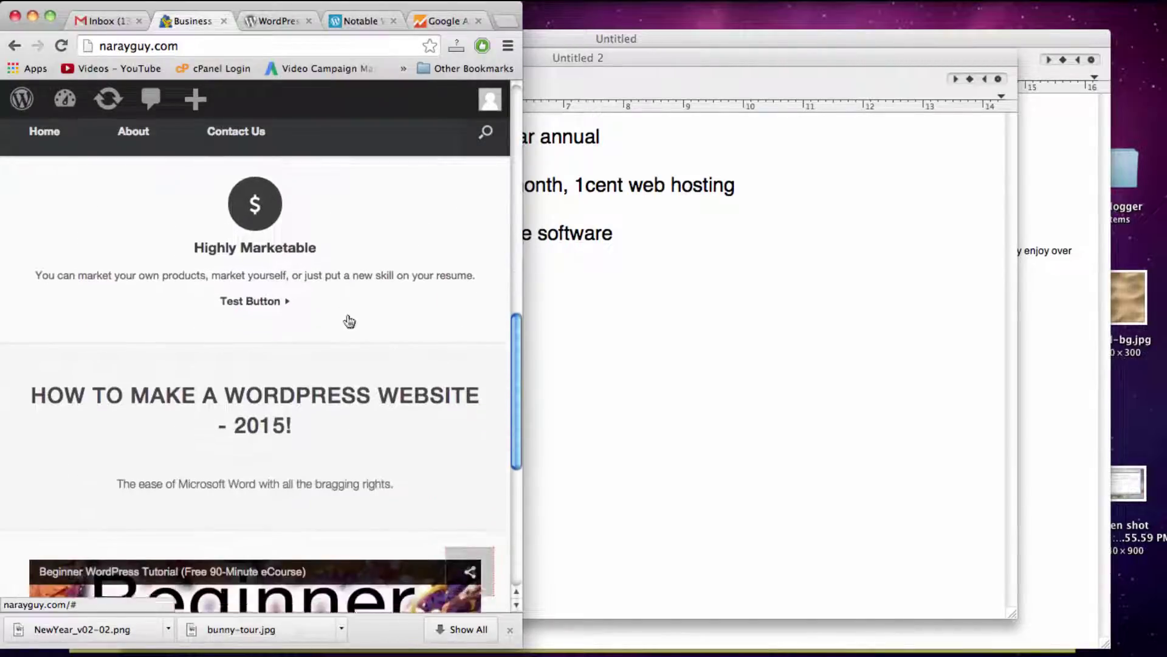
scroll(348, 313, "down", 5)
scroll(348, 314, "up", 7)
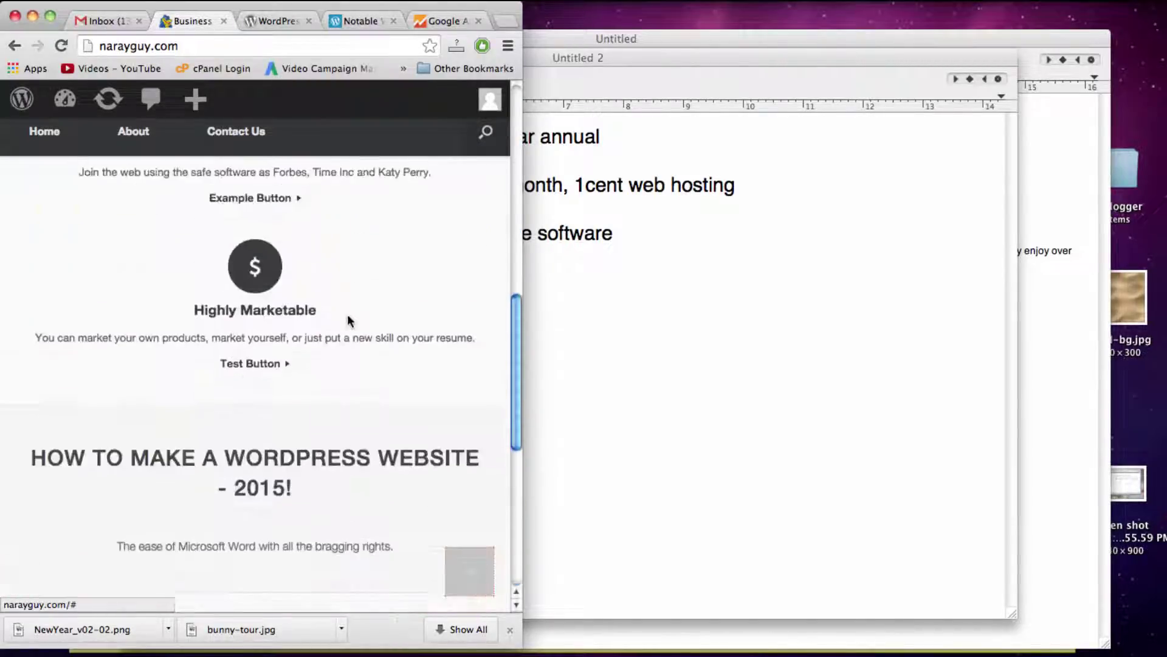
scroll(348, 314, "down", 7)
scroll(348, 319, "up", 12)
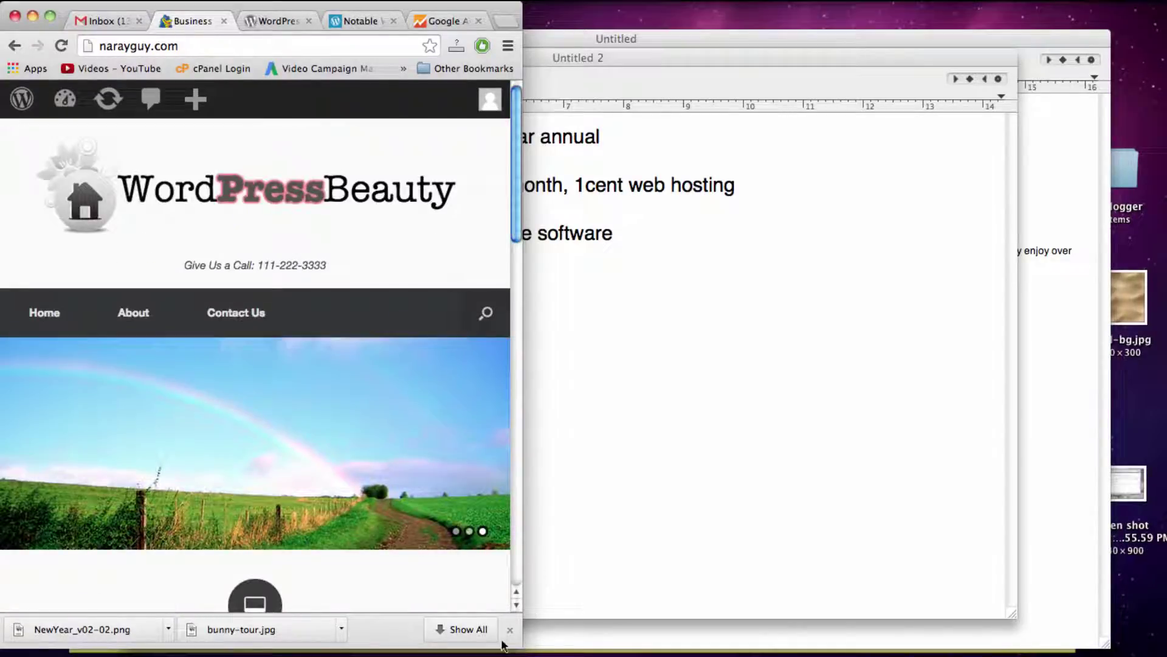
left_click_drag(520, 647, 239, 611)
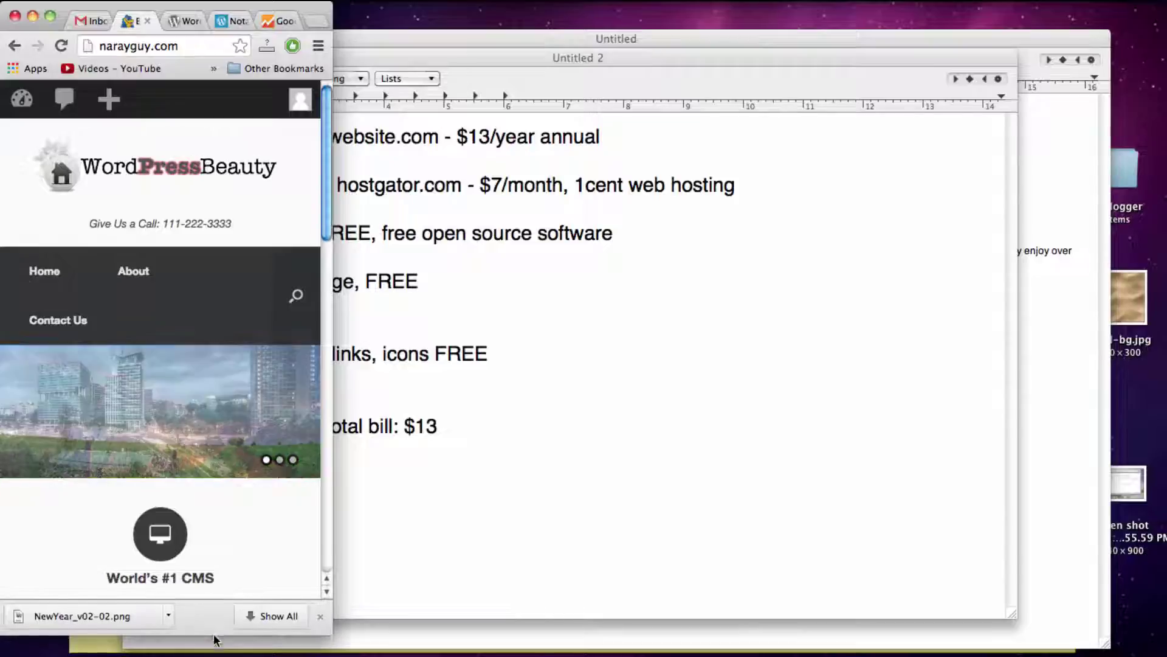
scroll(195, 508, "down", 10)
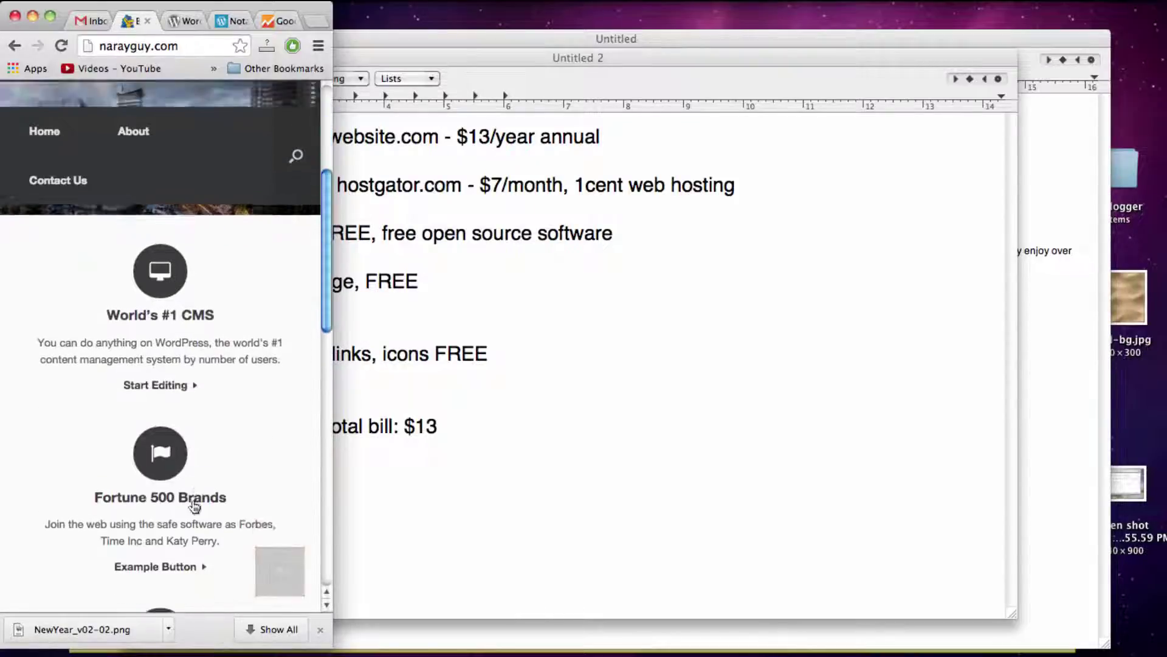
scroll(196, 506, "down", 5)
scroll(195, 505, "up", 15)
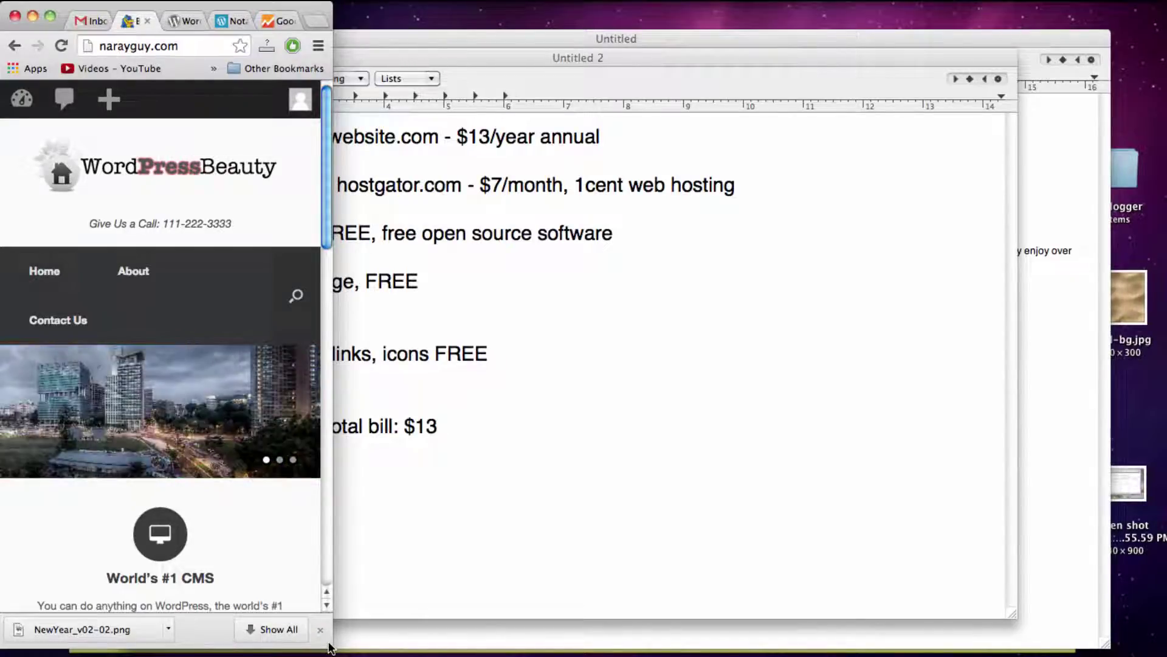
left_click_drag(329, 648, 1165, 654)
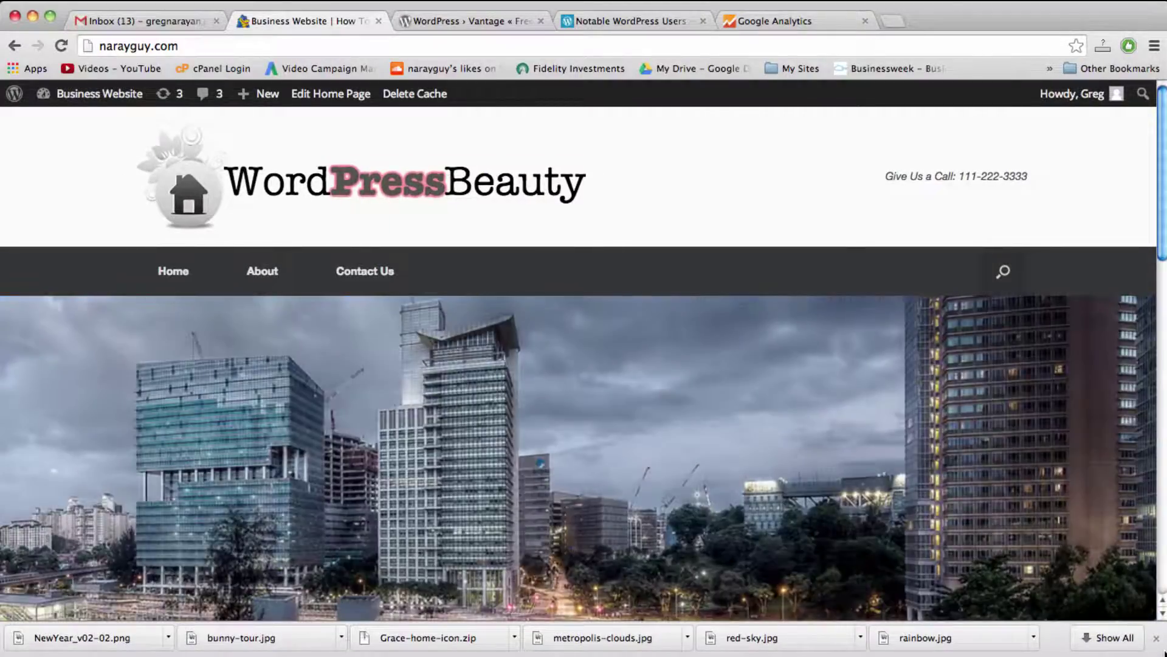
Step: Open the admin Dashboard, browse its menu and panels, then return to the public home page
left_click(89, 100)
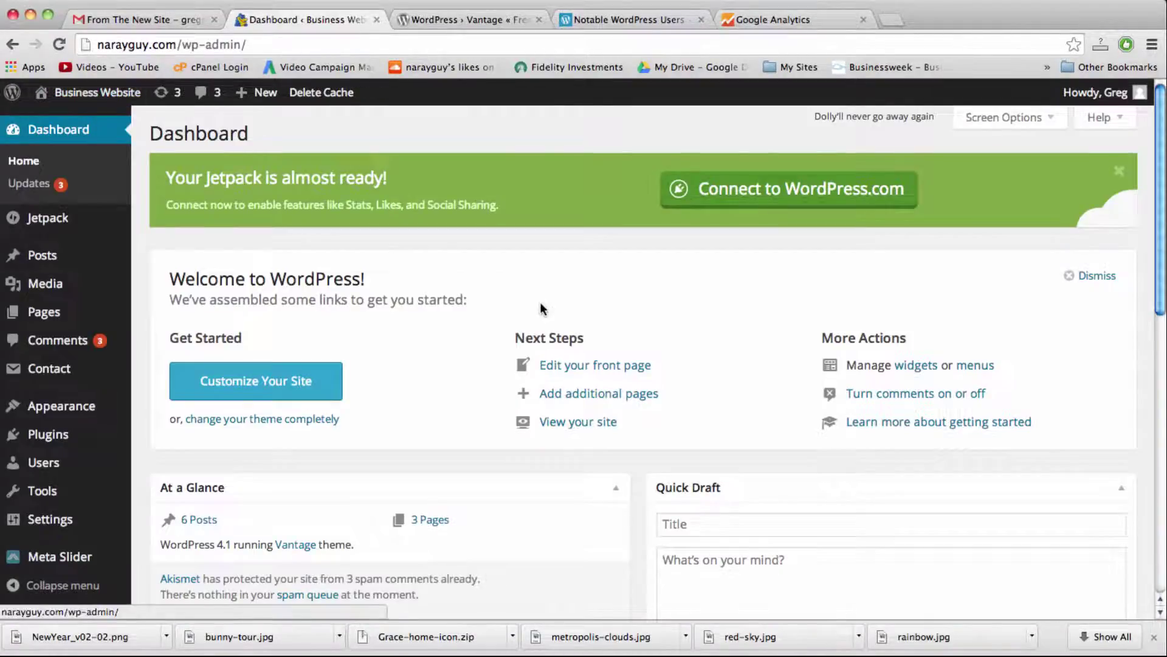
scroll(540, 309, "down", 5)
mouse_move(46, 409)
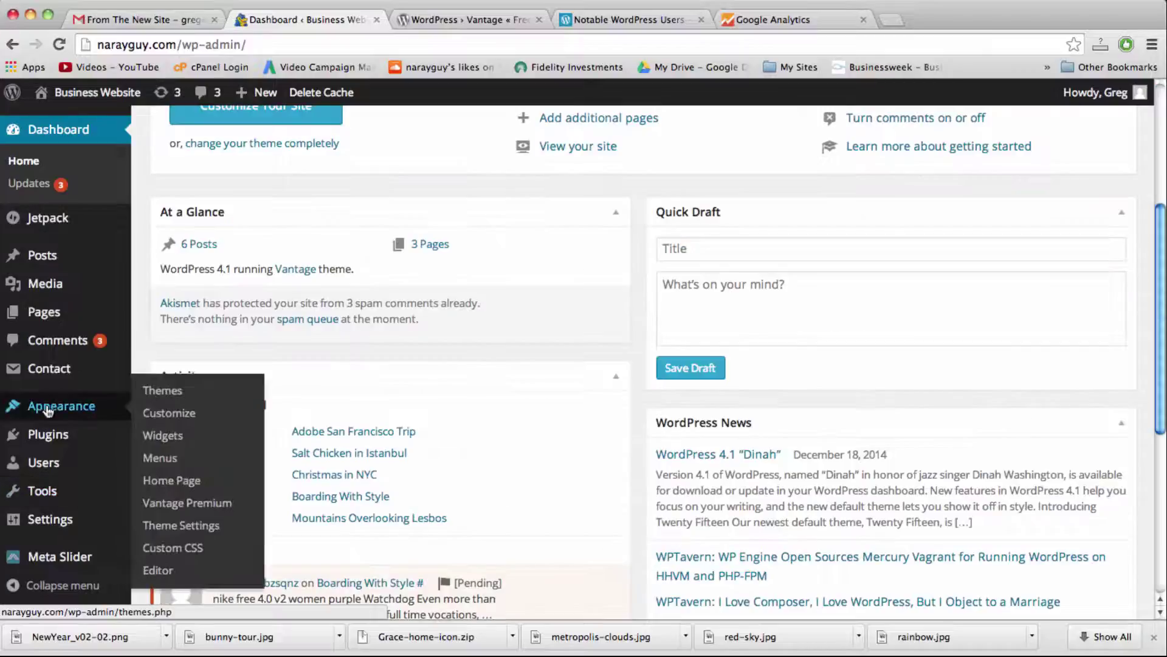
mouse_move(48, 439)
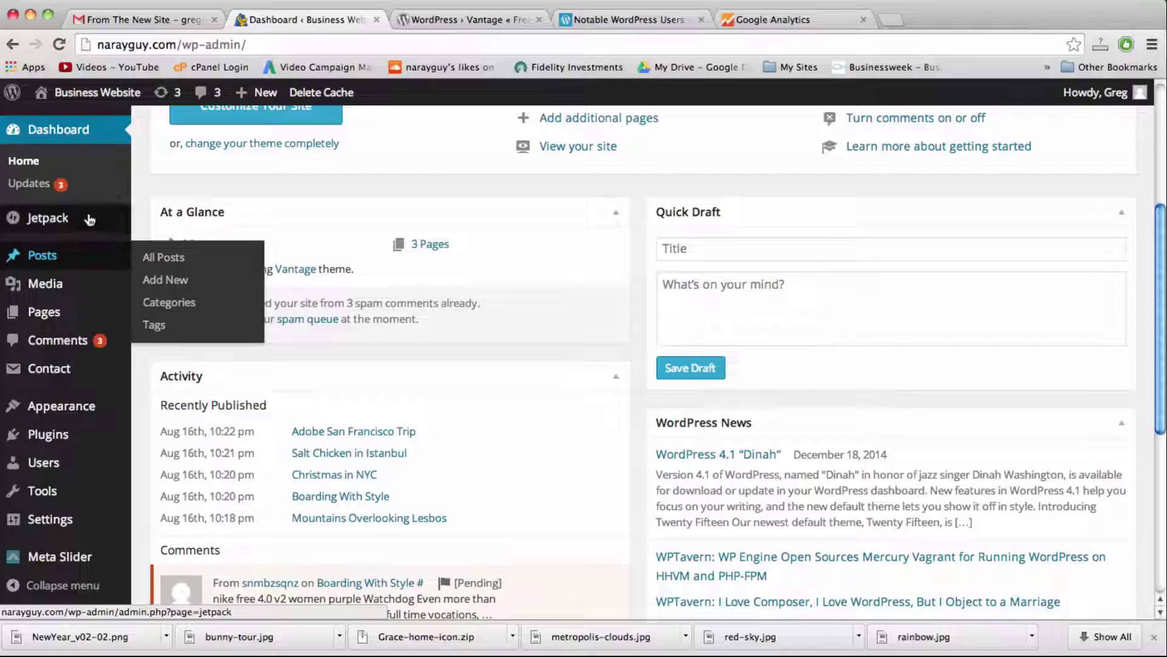
mouse_move(90, 219)
scroll(89, 219, "down", 3)
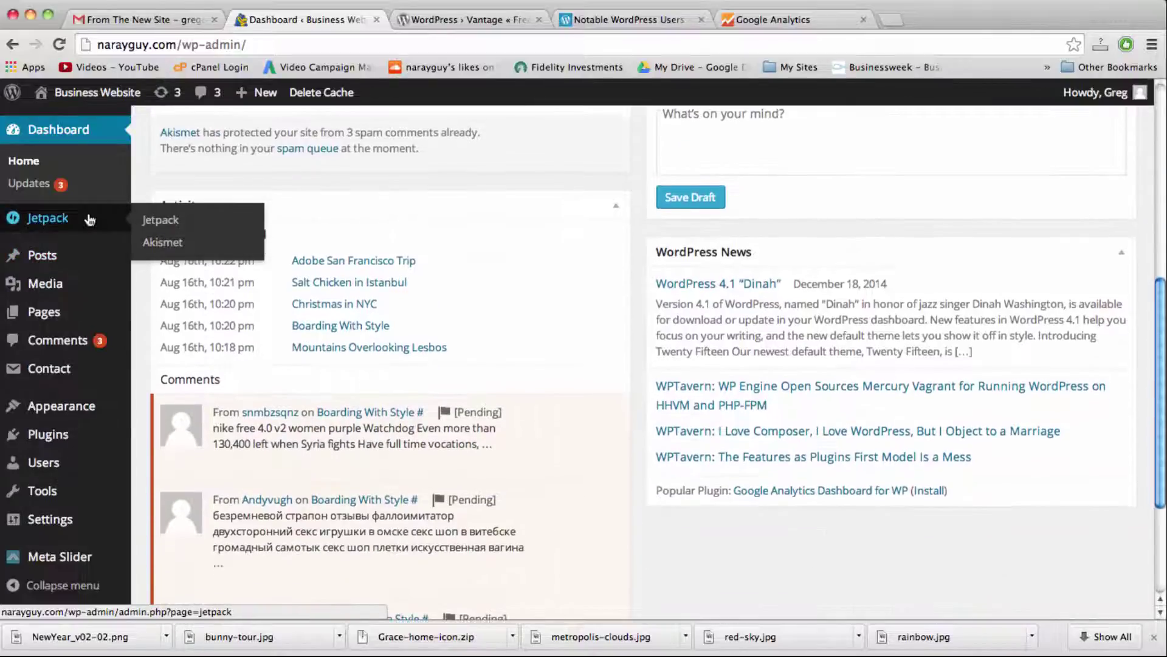
scroll(89, 219, "down", 3)
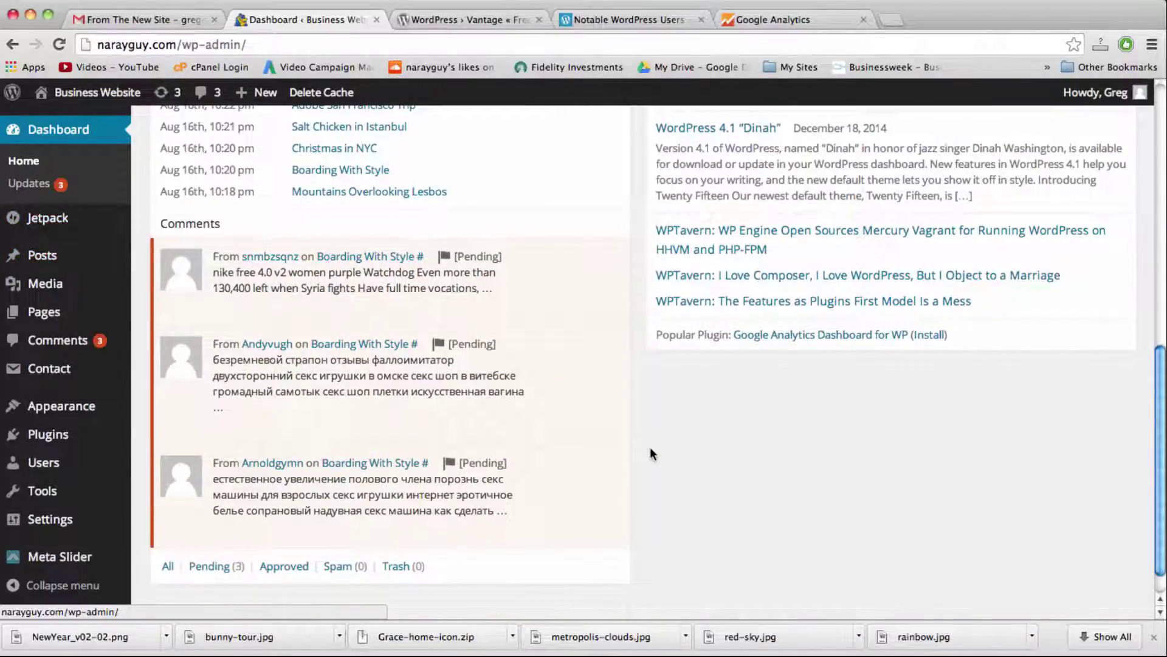
scroll(650, 453, "down", 1)
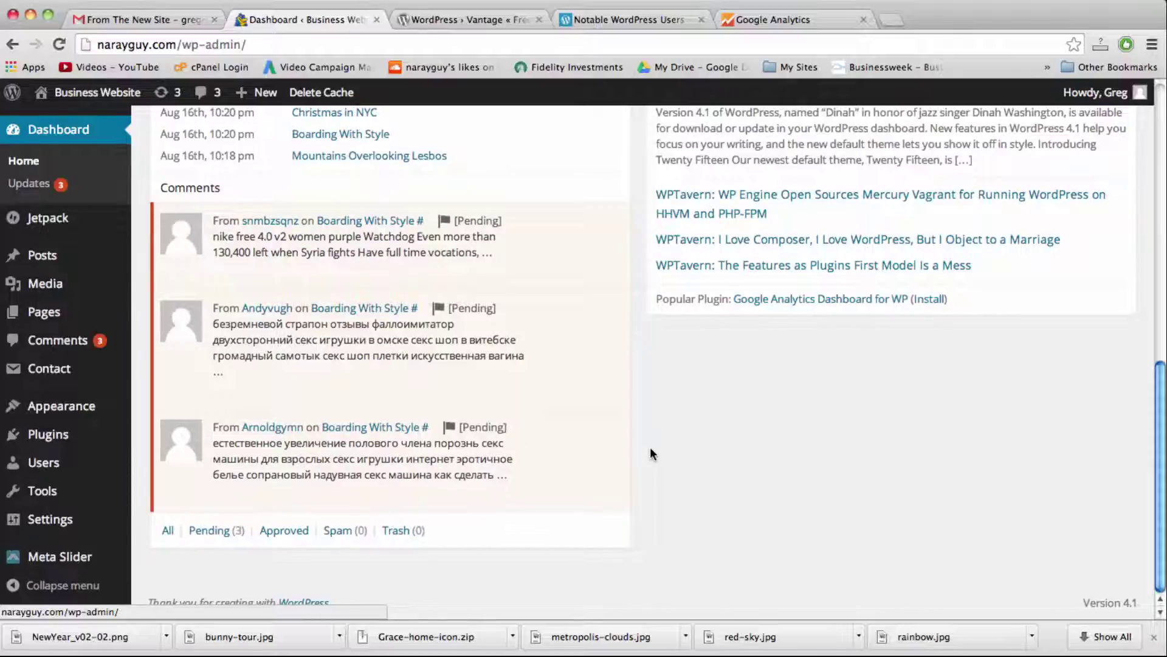
left_click(97, 93)
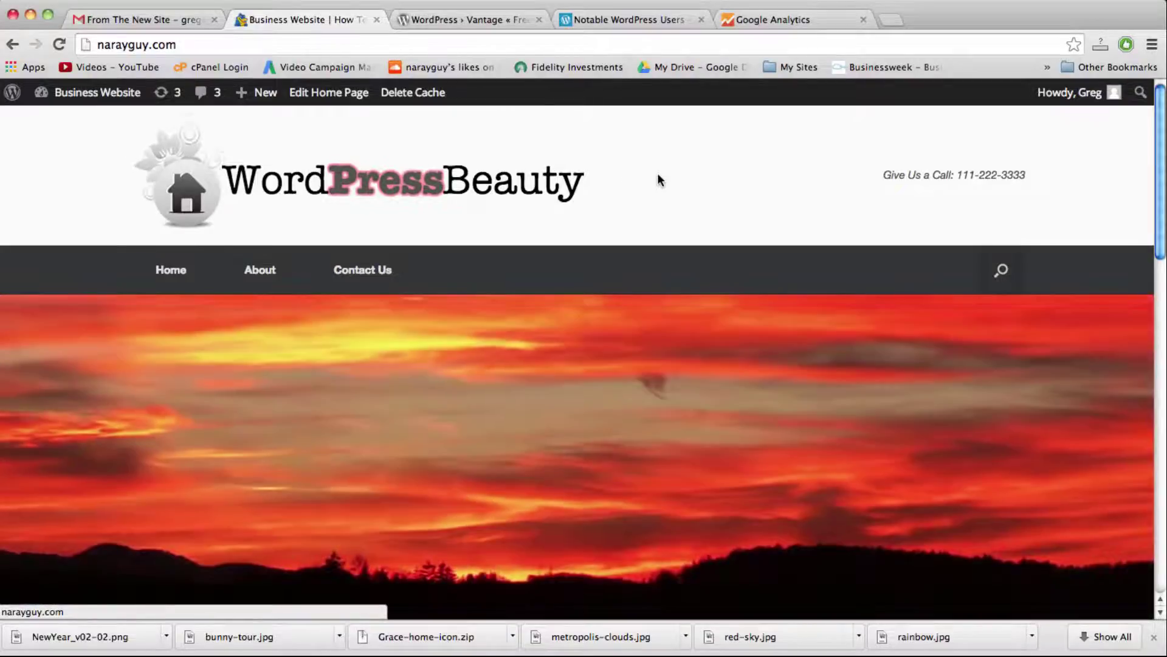
Step: Scroll through the public home page and back up, then restore the Untitled 2 notes document
scroll(658, 174, "down", 3)
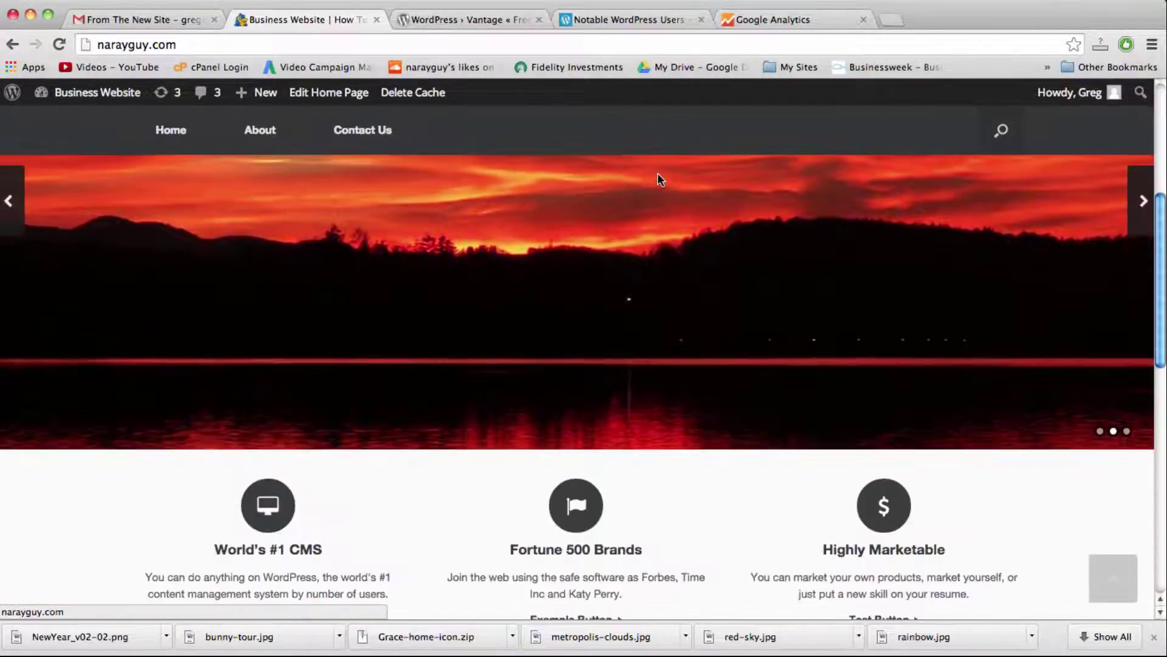
scroll(658, 174, "down", 5)
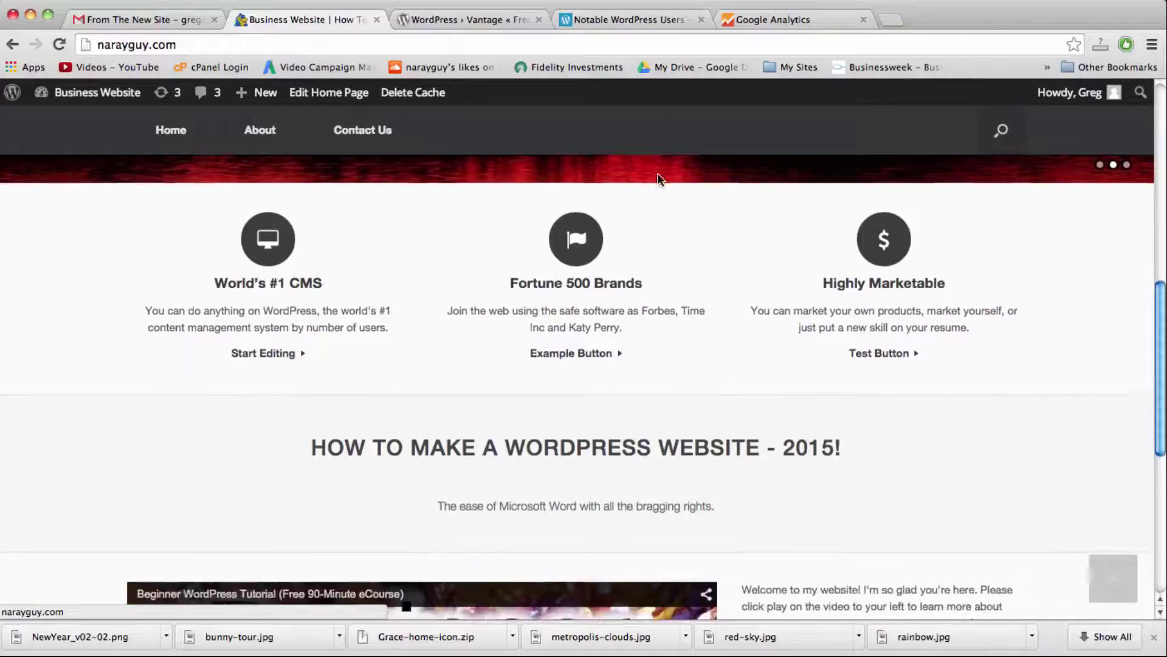
scroll(659, 178, "down", 6)
scroll(747, 290, "down", 1)
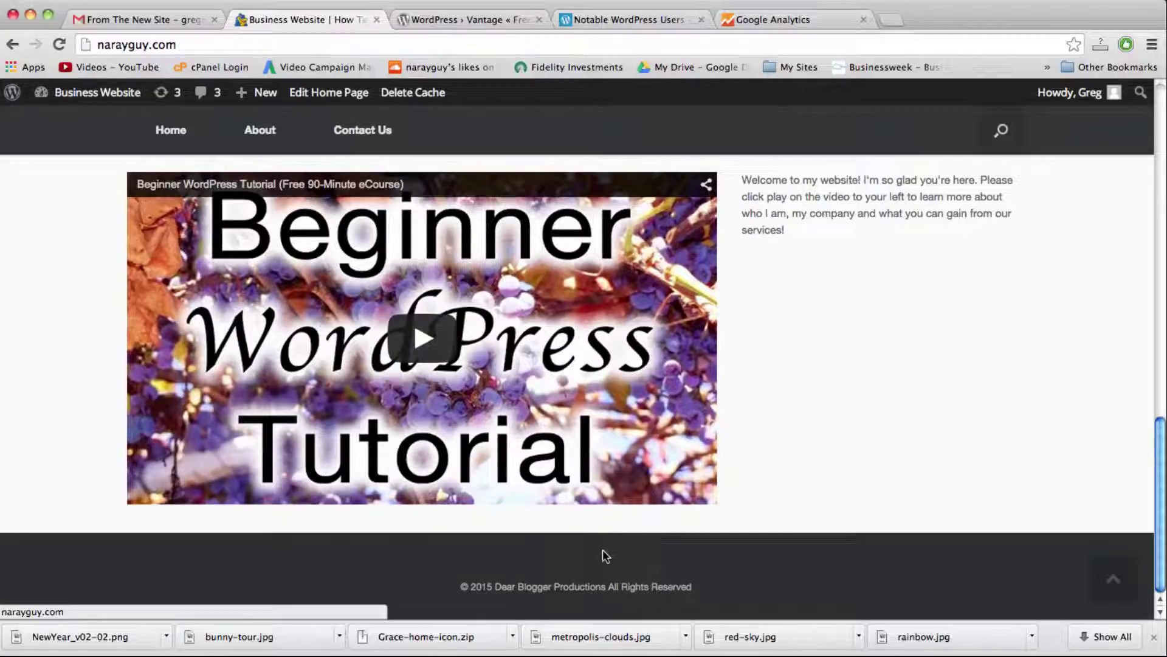
scroll(604, 549, "up", 8)
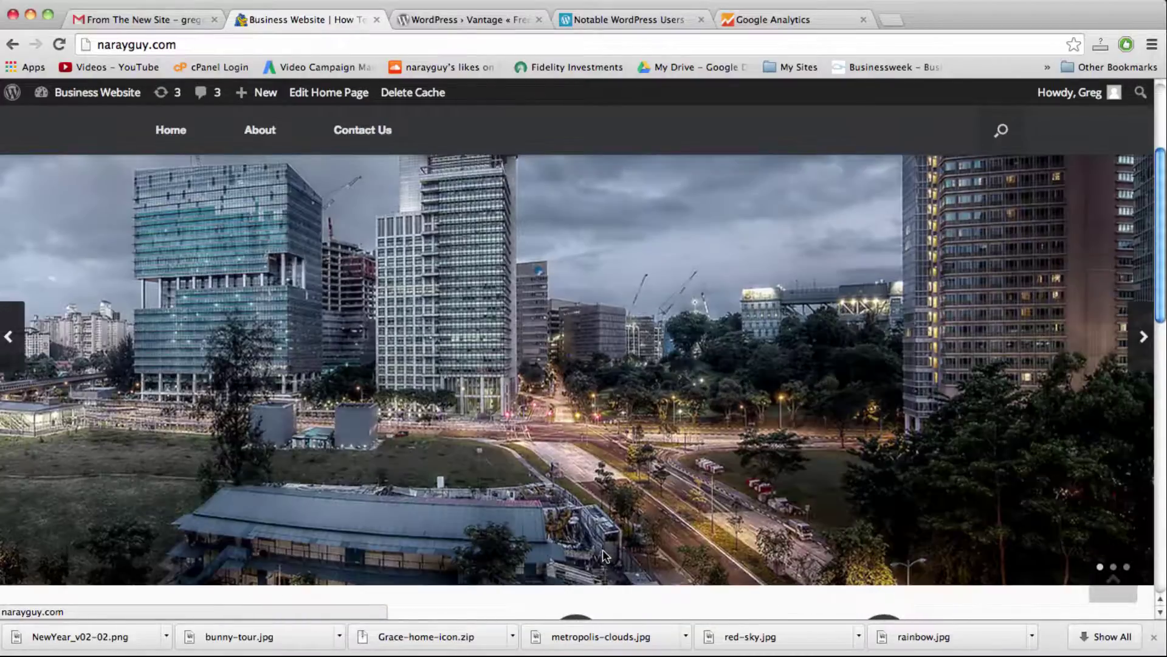
scroll(603, 552, "up", 3)
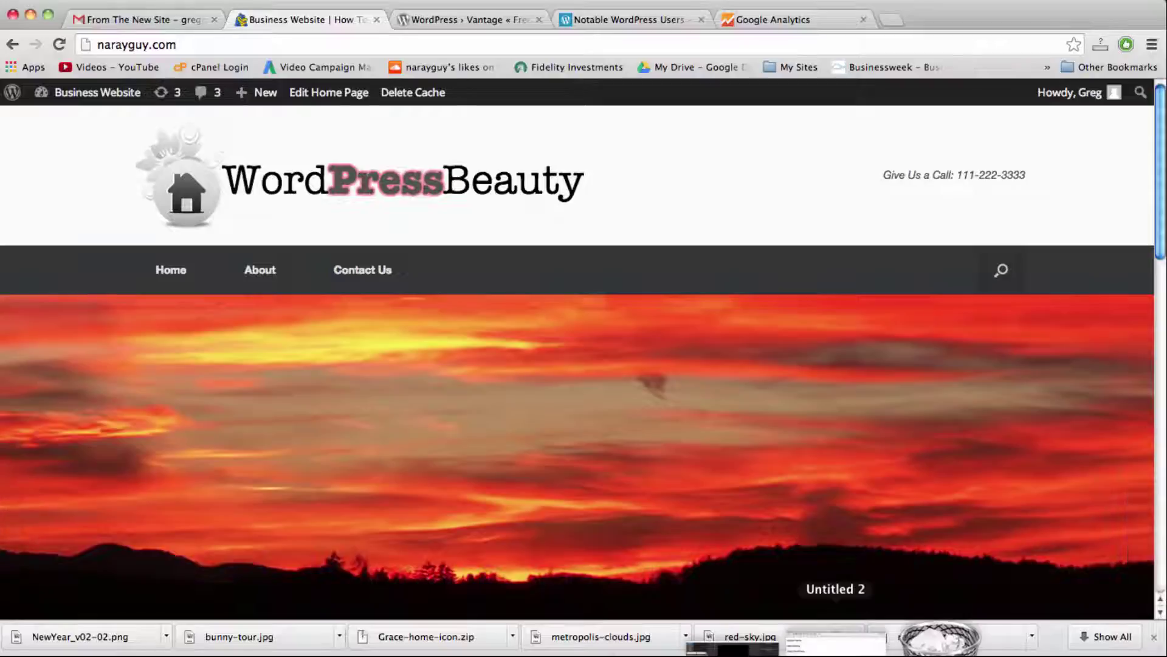
left_click(836, 642)
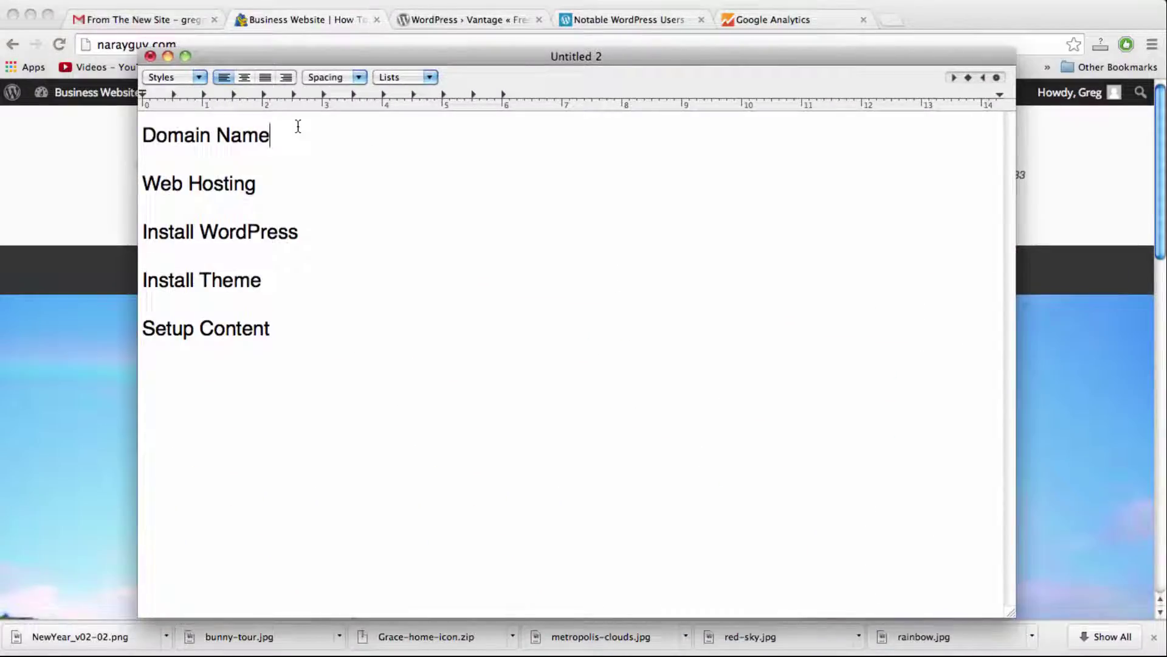
Step: Place the insertion point at the end of the Domain Name line in Untitled 2
left_click(338, 329)
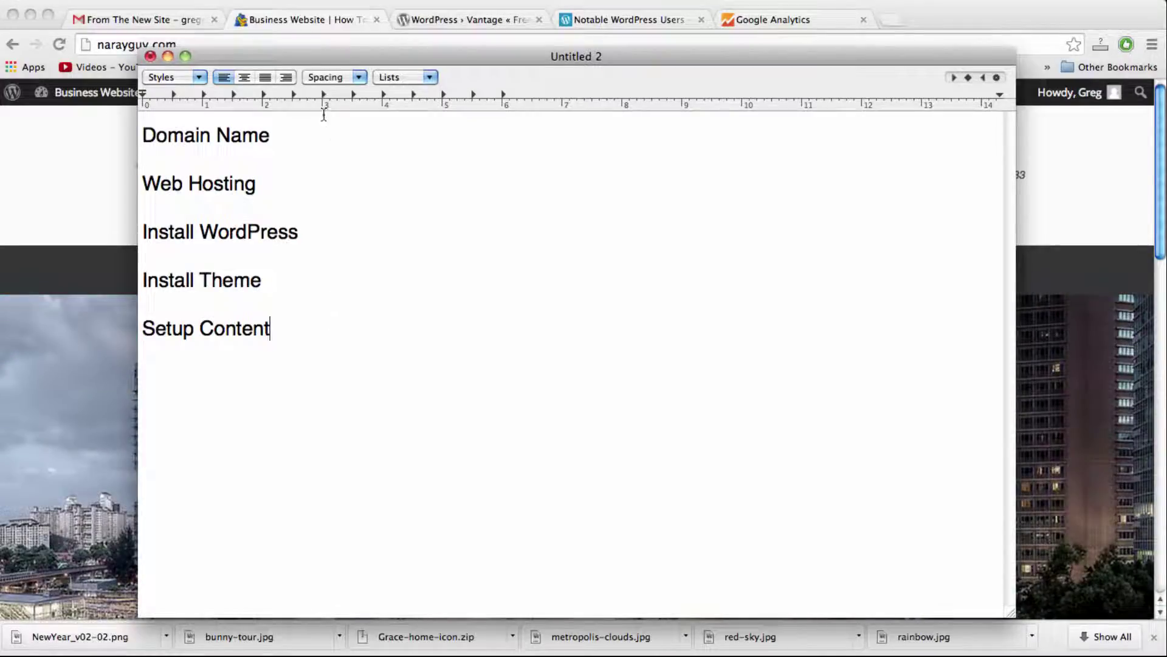
left_click(334, 147)
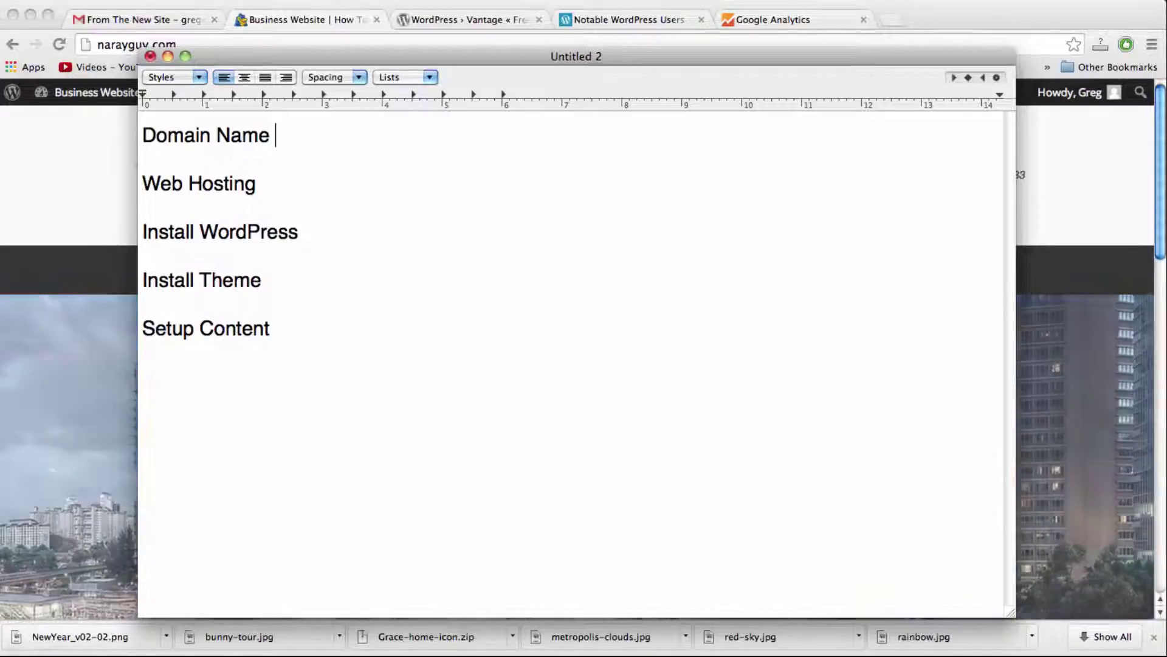
Step: Add '- yourwebsite.com' after Domain Name, trying .net and .org before settling on .com
type("your")
key("BackSpace")
key("BackSpace")
key("BackSpace")
key("BackSpace")
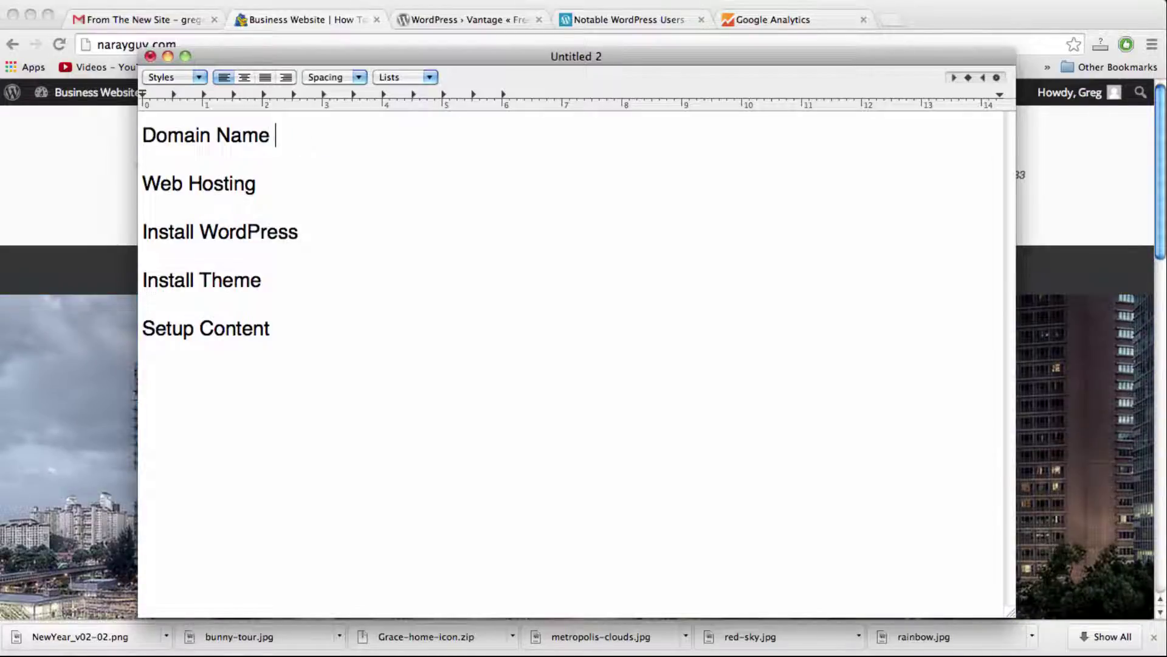
type("- yourwebsite.cpm")
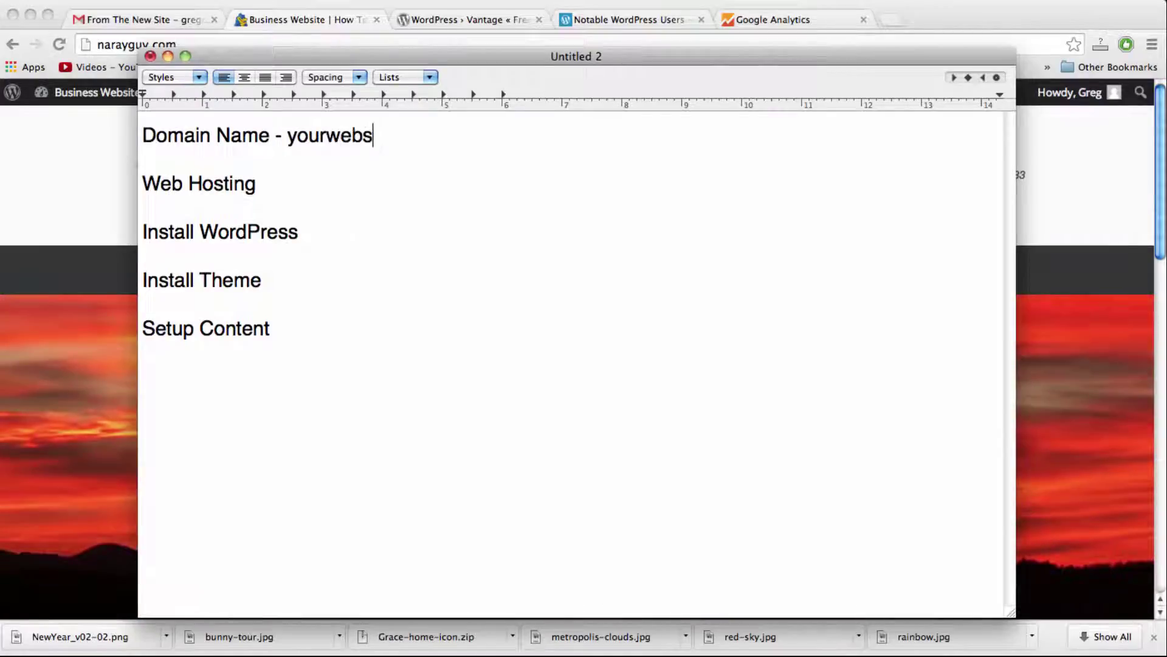
key("BackSpace")
key("BackSpace")
type("om")
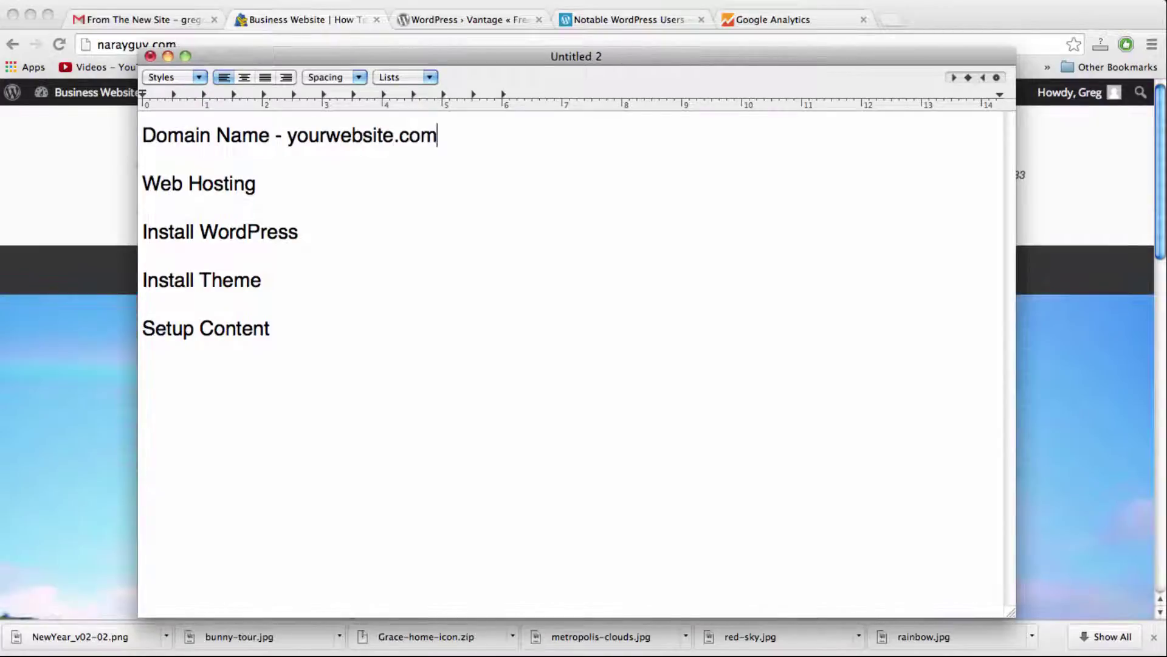
key("BackSpace")
key("BackSpace")
key("BackSpace")
type("net")
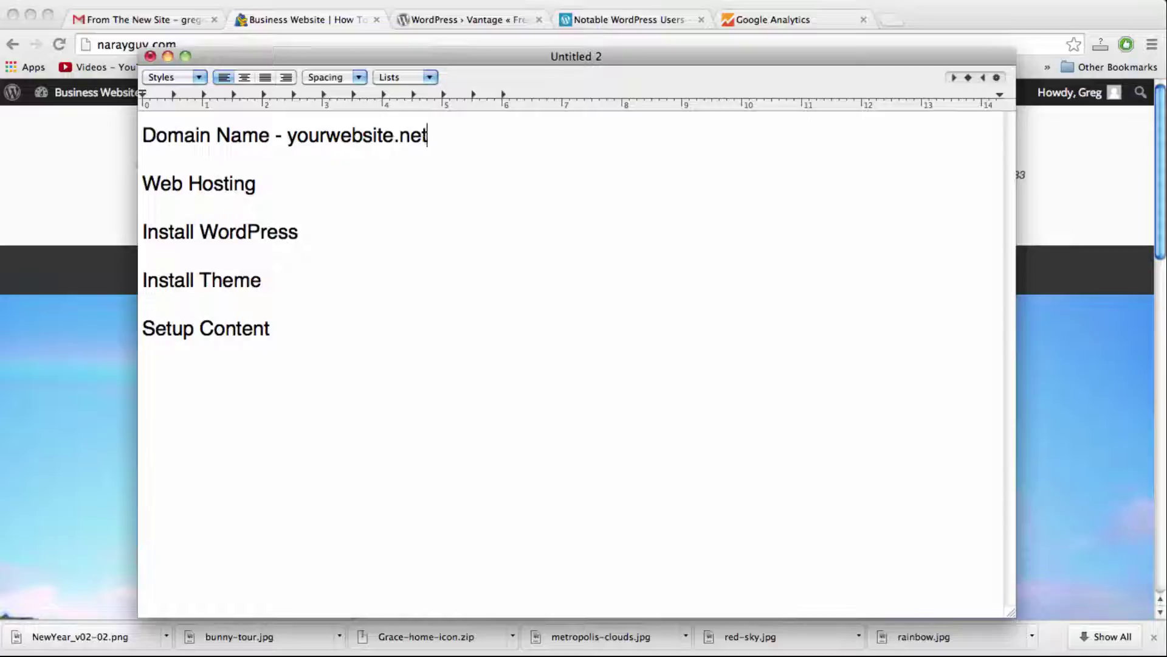
key("BackSpace")
key("BackSpace")
key("BackSpace")
type("org")
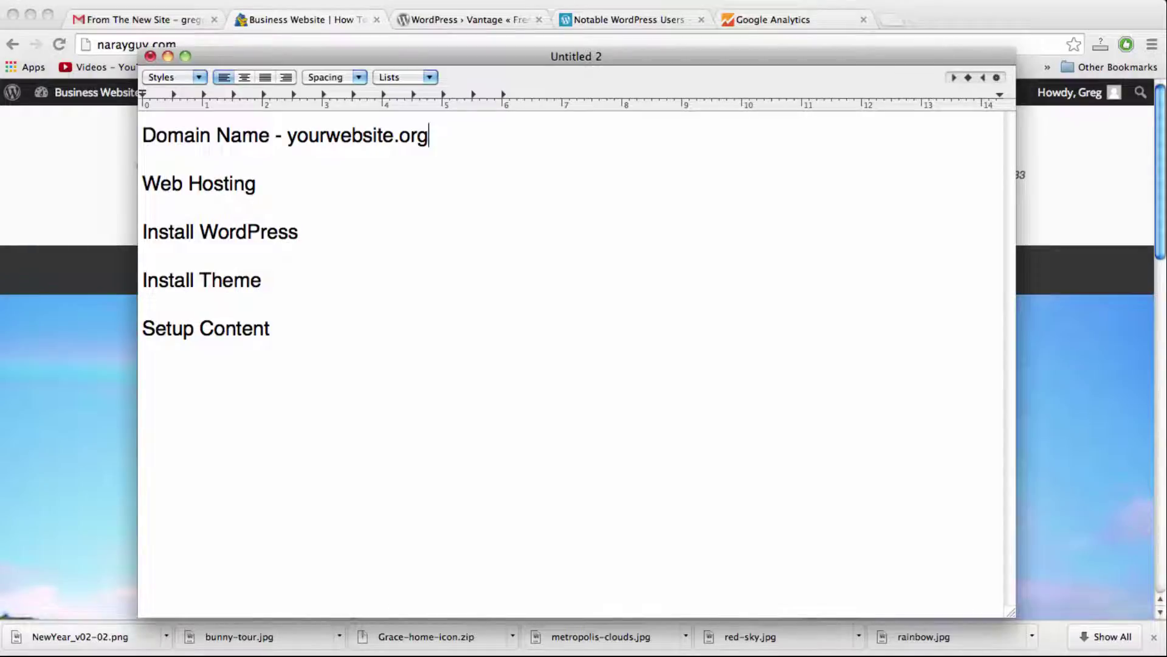
key("BackSpace")
key("BackSpace")
key("BackSpace")
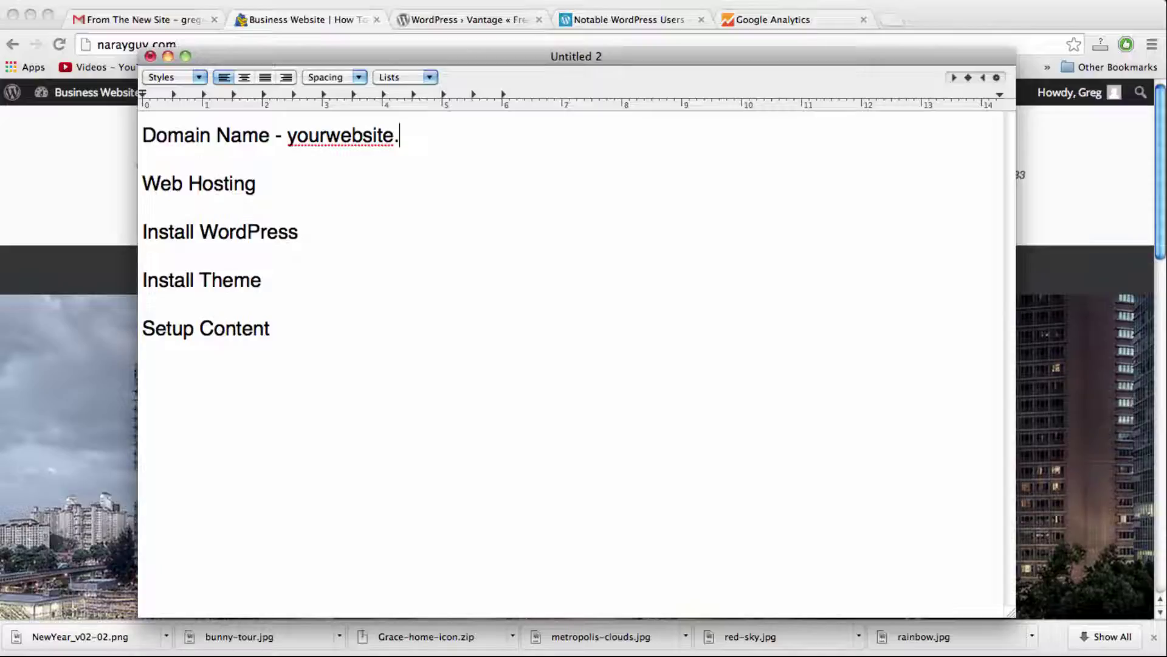
type("com")
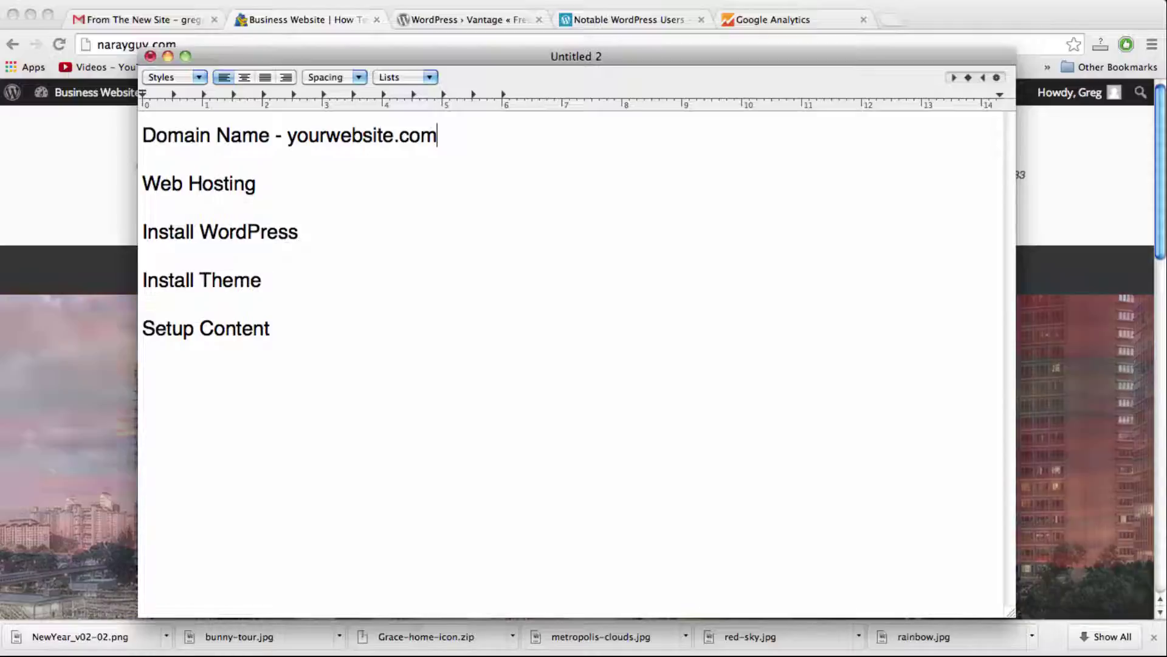
Step: Append '- $13/year annual' to the Domain Name line
type("- ")
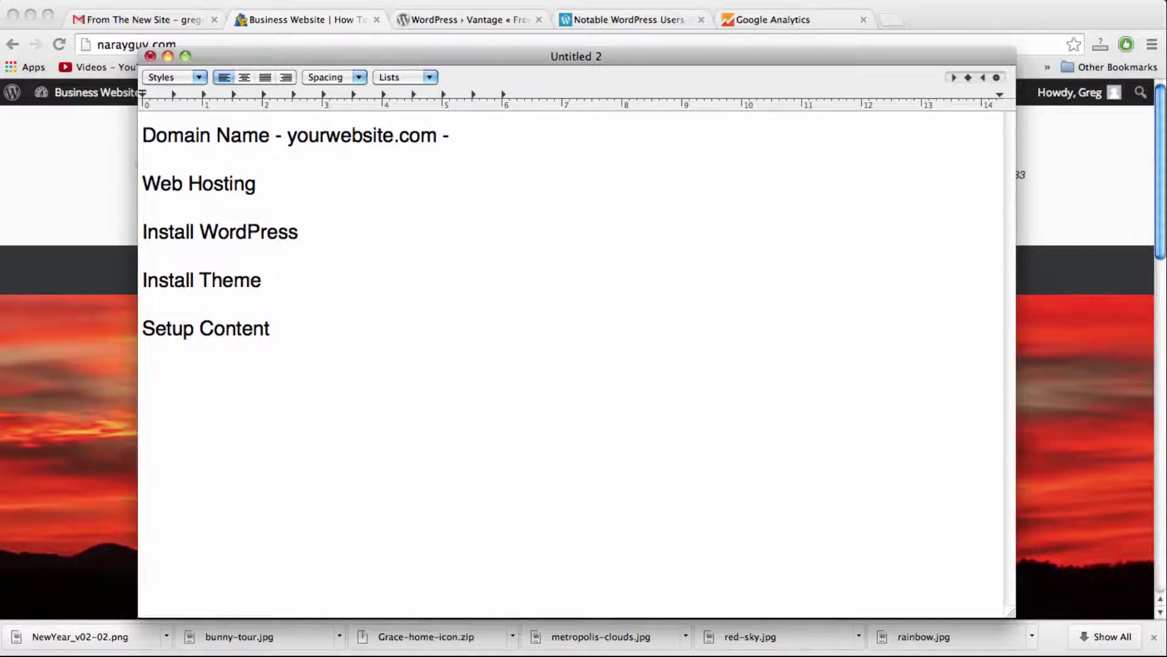
type("$13/y")
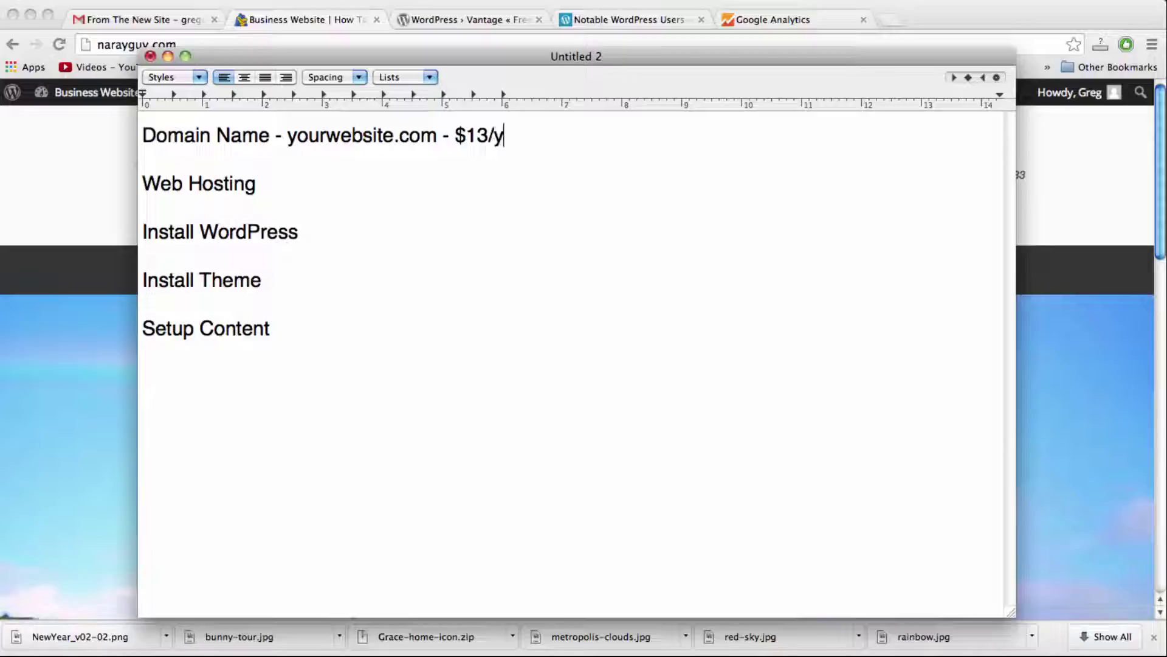
type("ear annn")
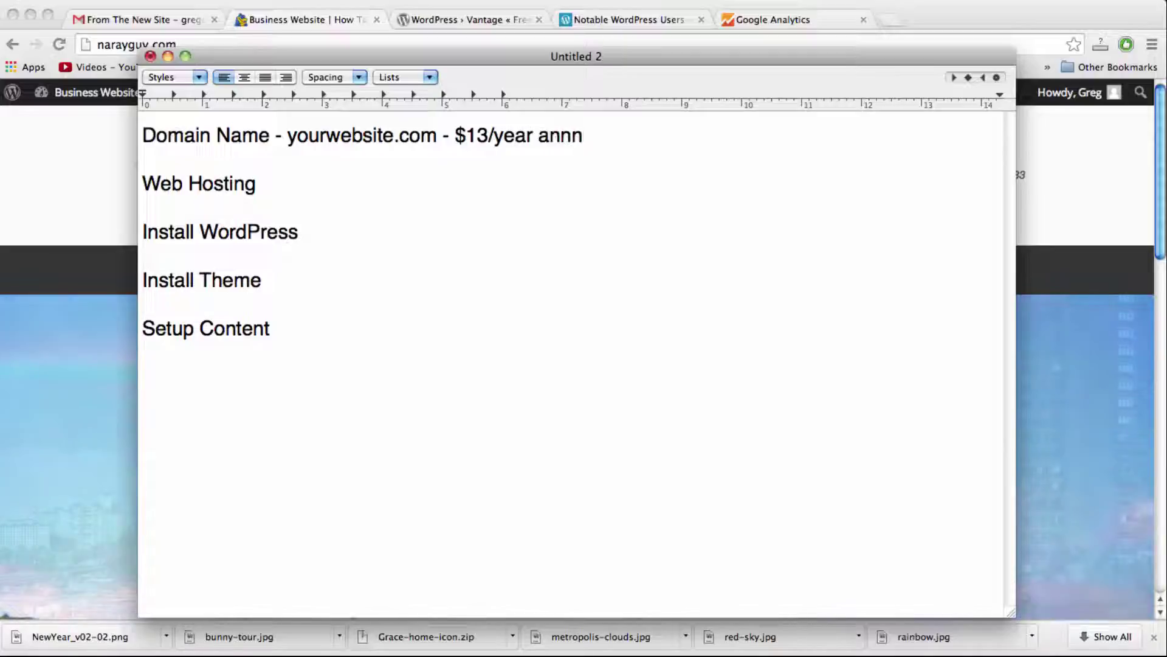
key("BackSpace")
type("ual")
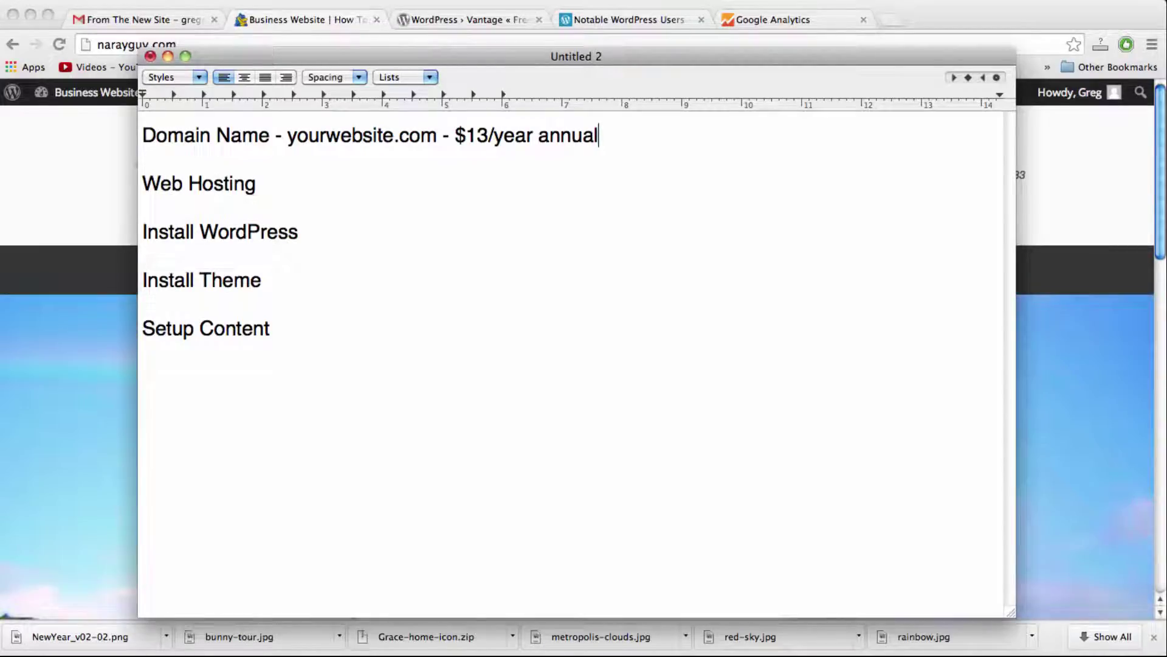
Step: Extend the Web Hosting line to read ' - home, hostgator.com - $7/month, 1cent web hosting'
left_click(256, 183)
type("- home")
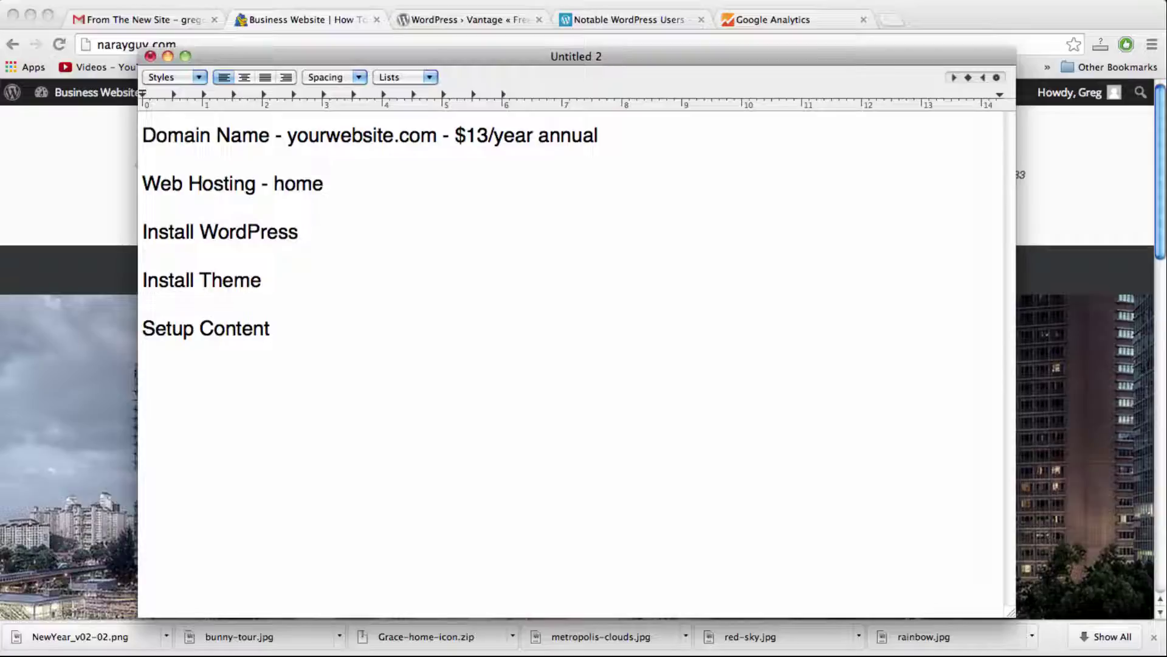
key("BackSpace")
key("BackSpace")
key("BackSpace")
key("BackSpace")
type("parking space")
key("BackSpace")
key("BackSpace")
key("BackSpace")
key("BackSpace")
key("BackSpace")
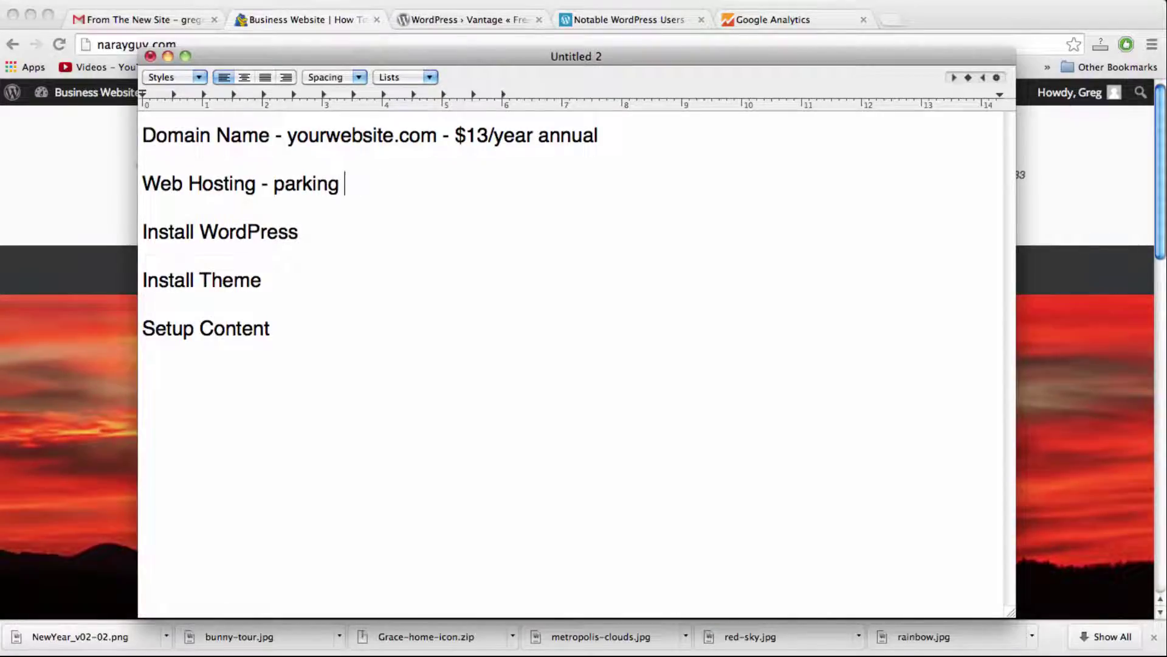
key("BackSpace")
key("BackSpace")
key("BackSpace")
key("BackSpace")
key("BackSpace")
key("BackSpace")
key("BackSpace")
key("BackSpace")
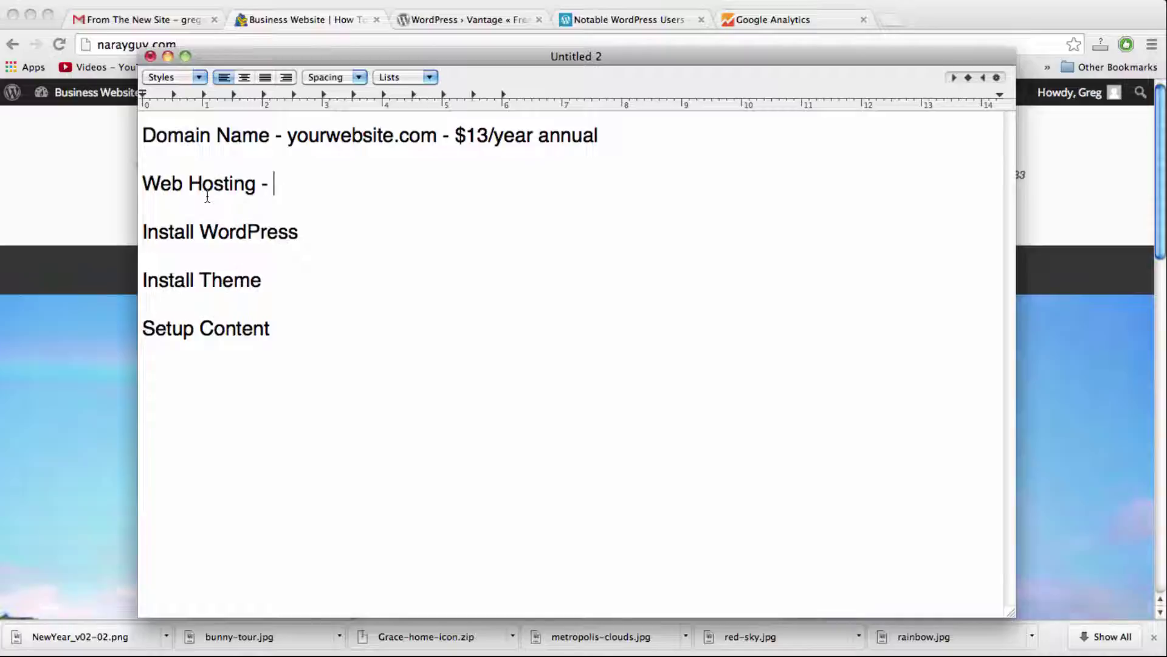
type("home")
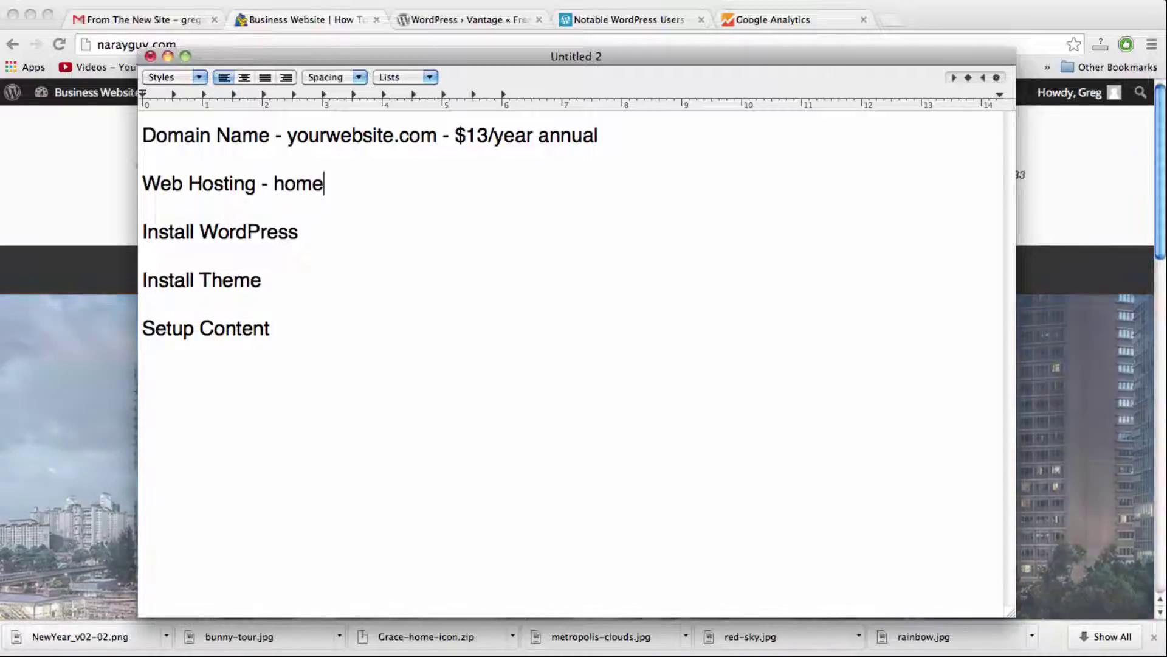
type(", hostga")
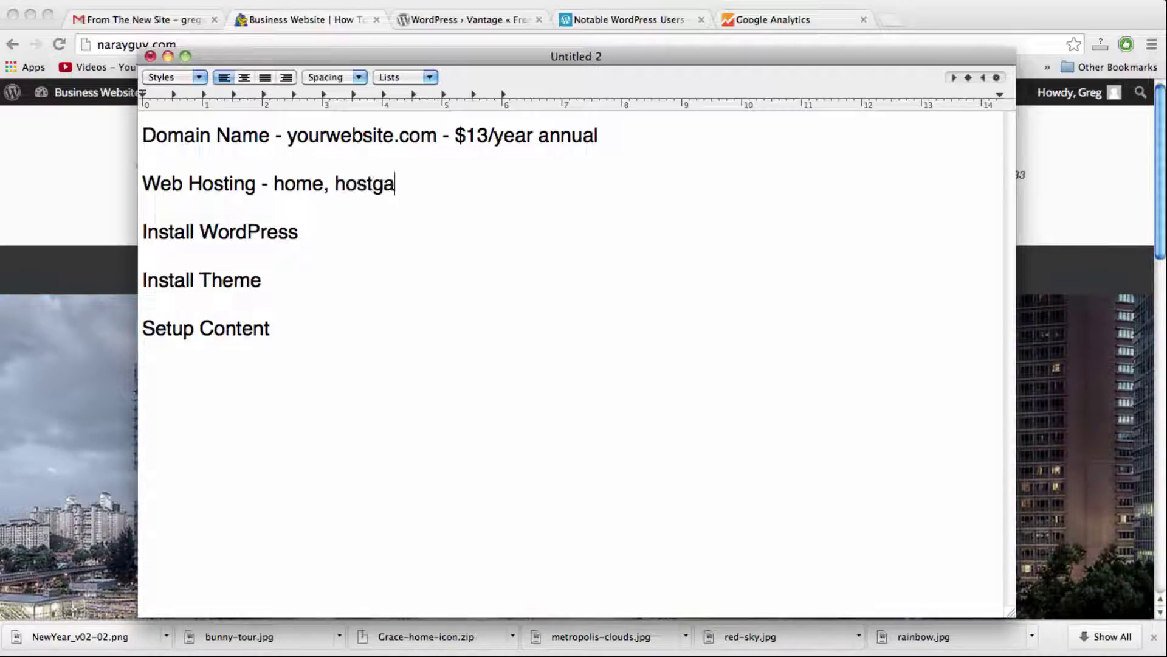
type("tor.com")
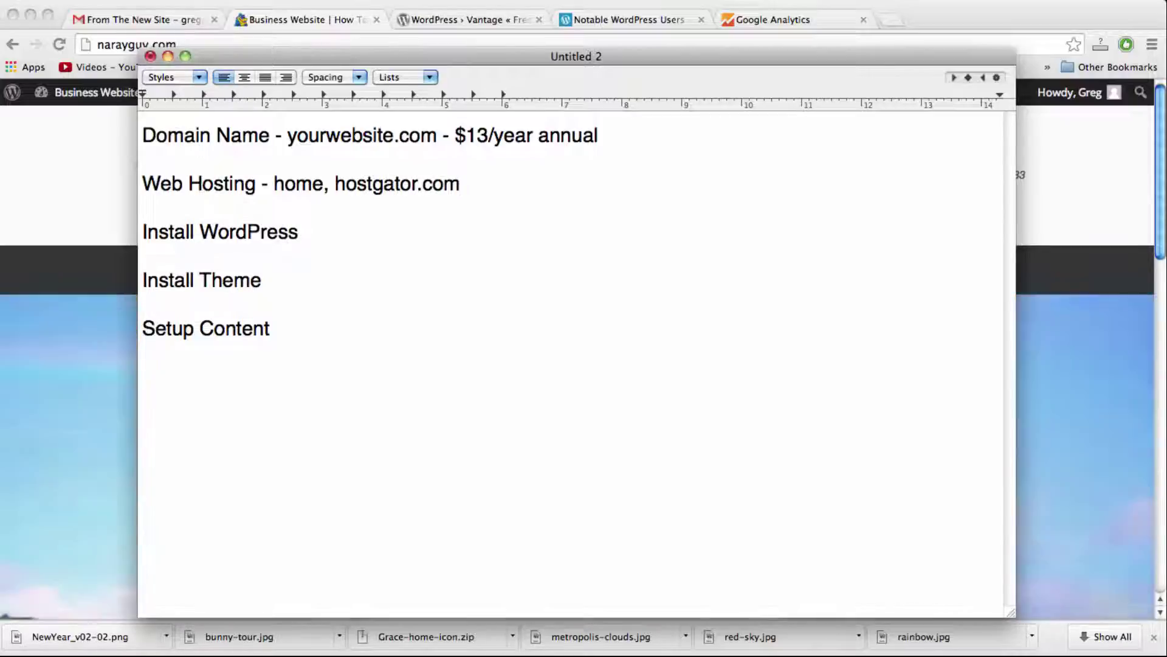
type(" - ")
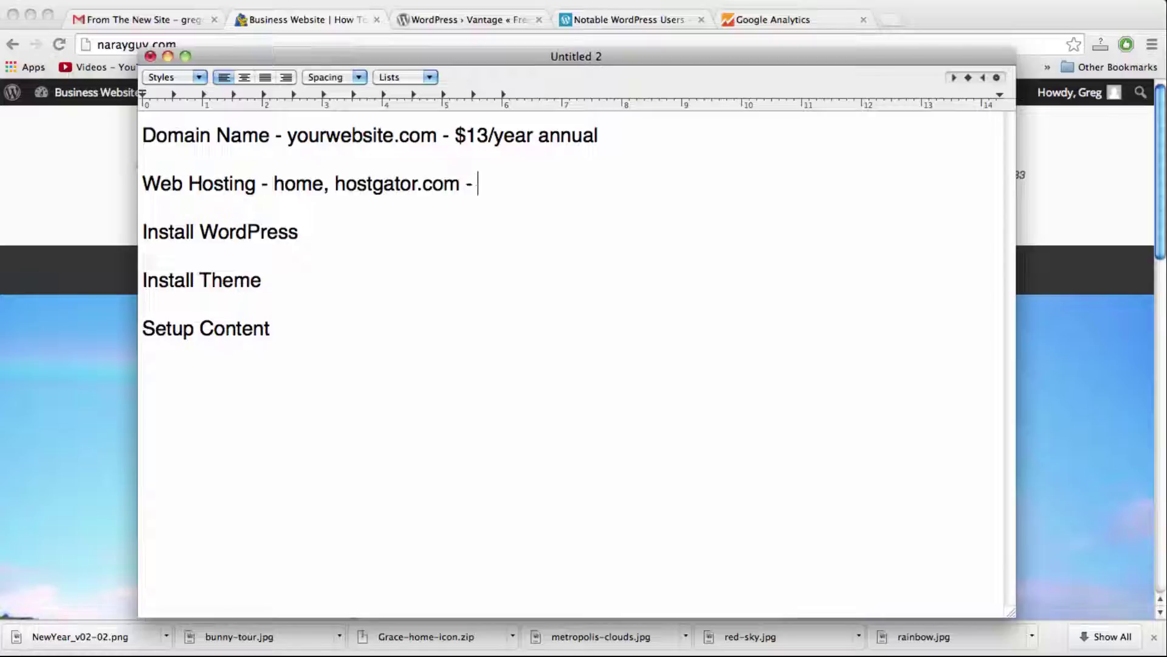
type("$7/")
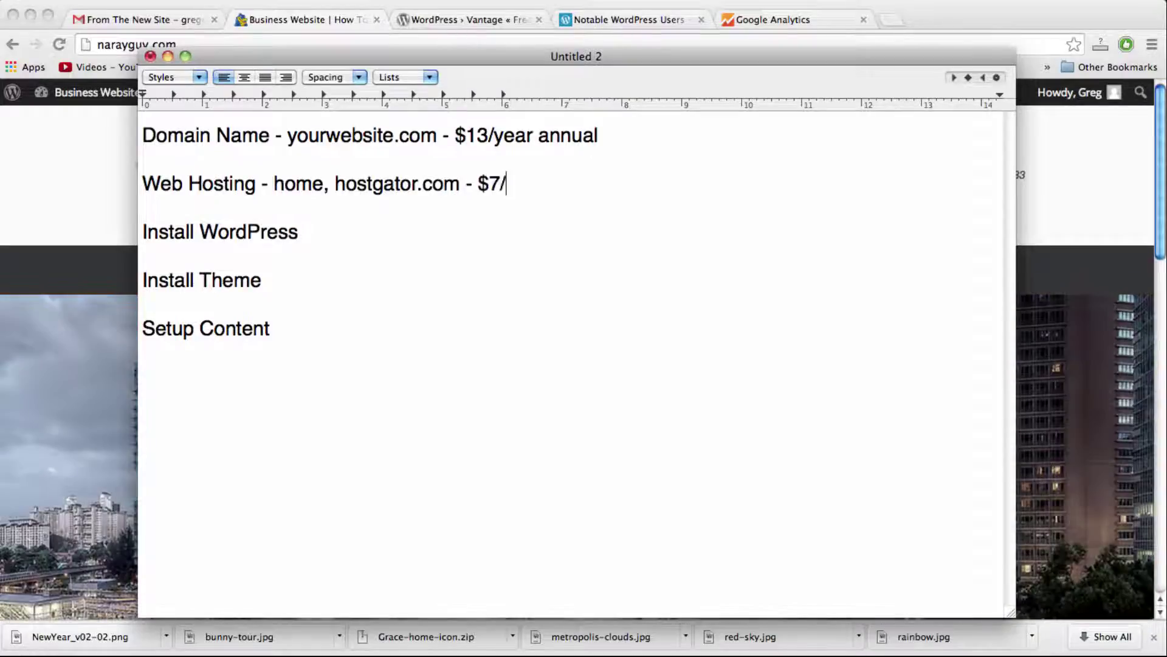
type("month")
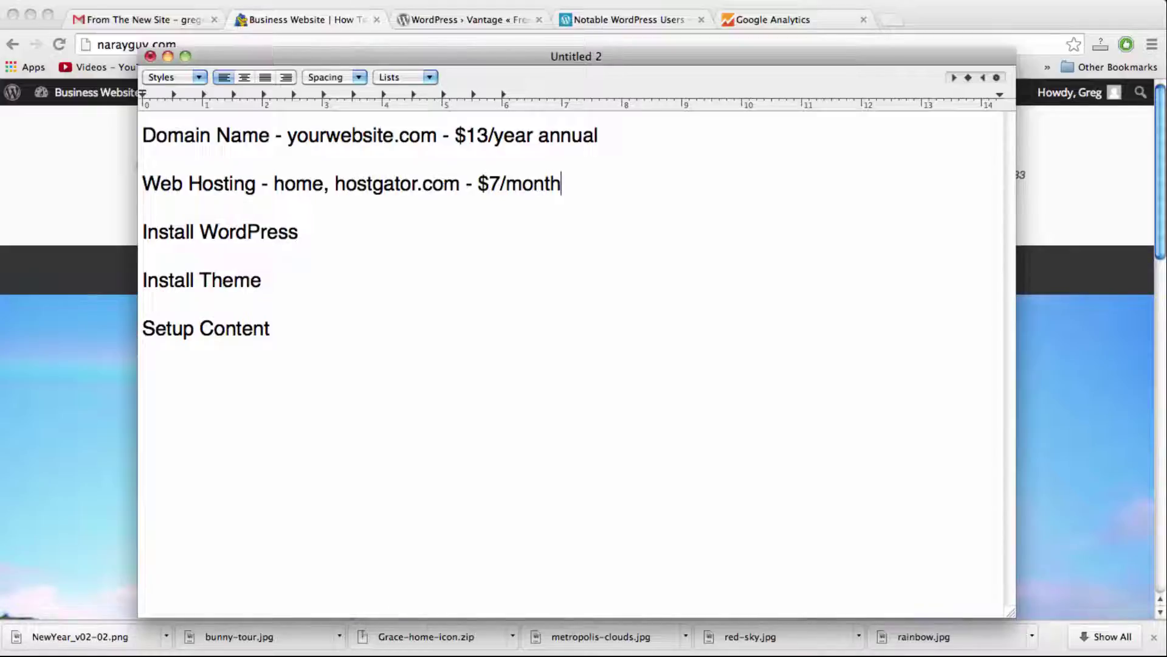
type(", 1cent")
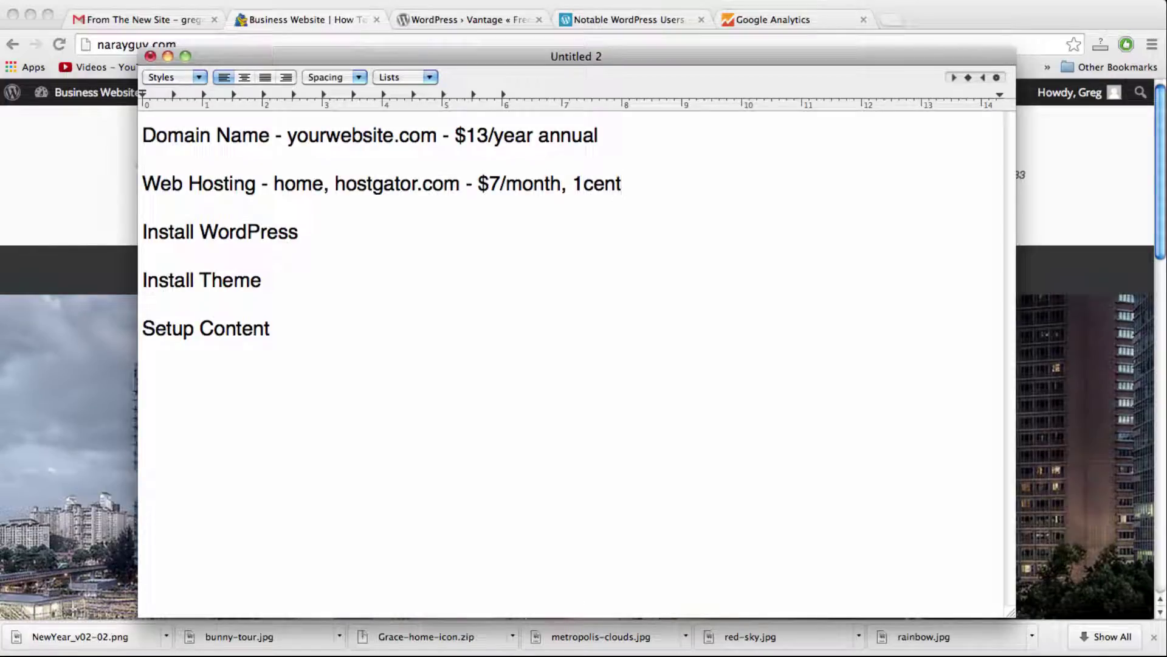
type(" web ")
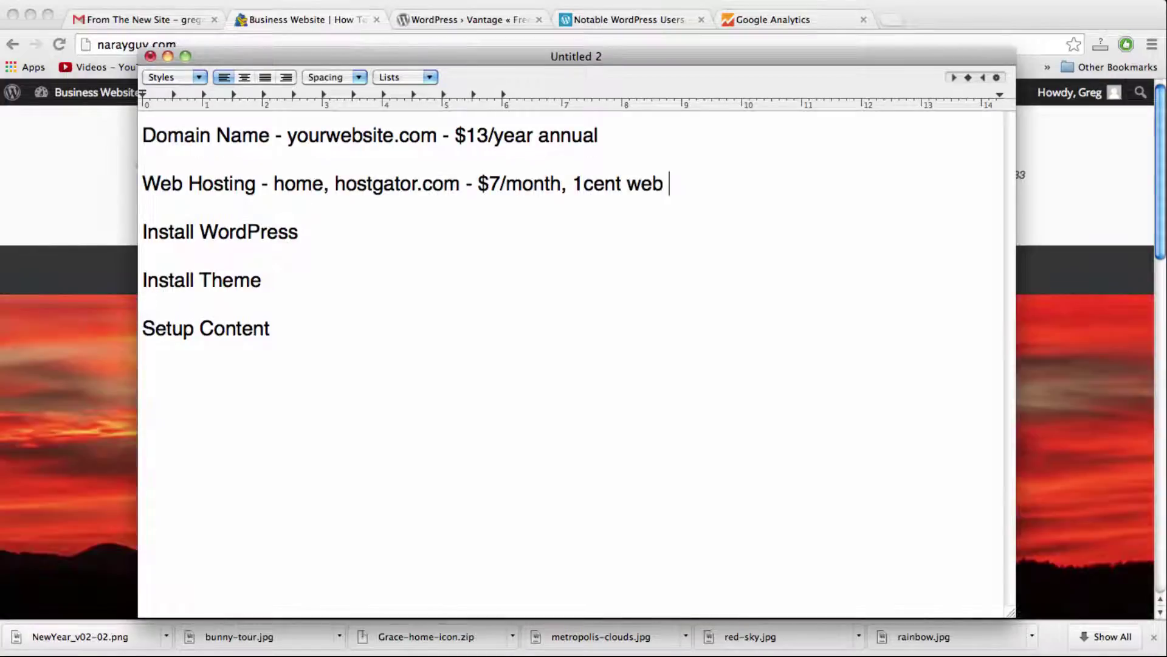
type("hosting")
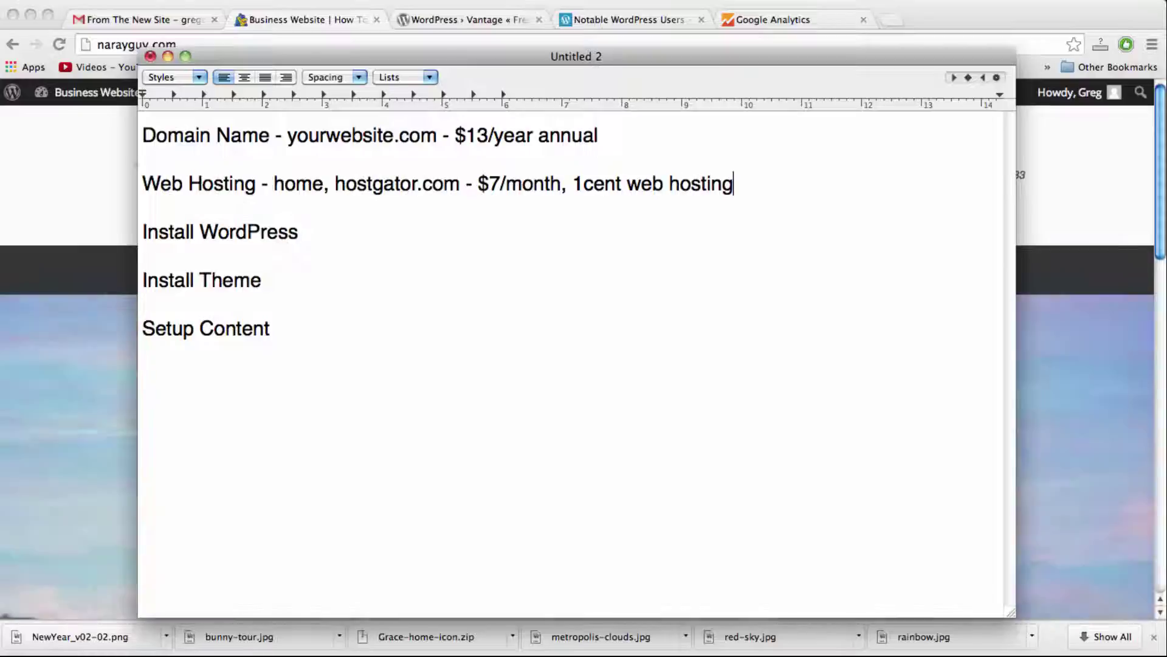
left_click(298, 232)
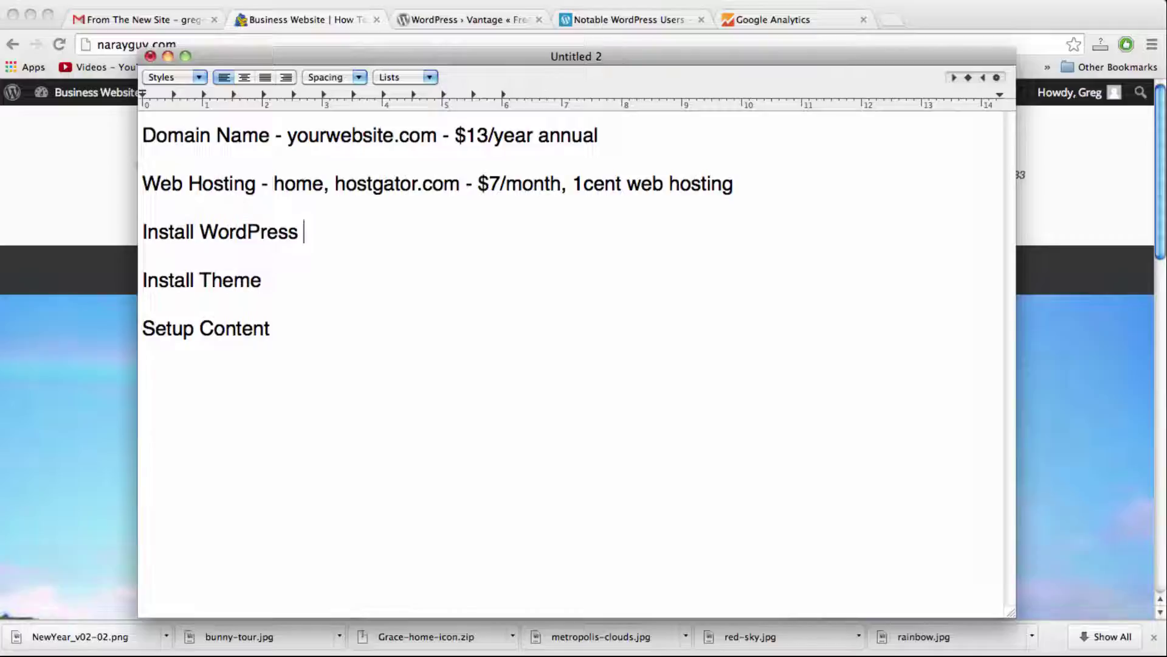
Step: Note WordPress as 'FREE, free open source software' and the theme as 'Vantage, FREE', then return to Chrome
type("- ")
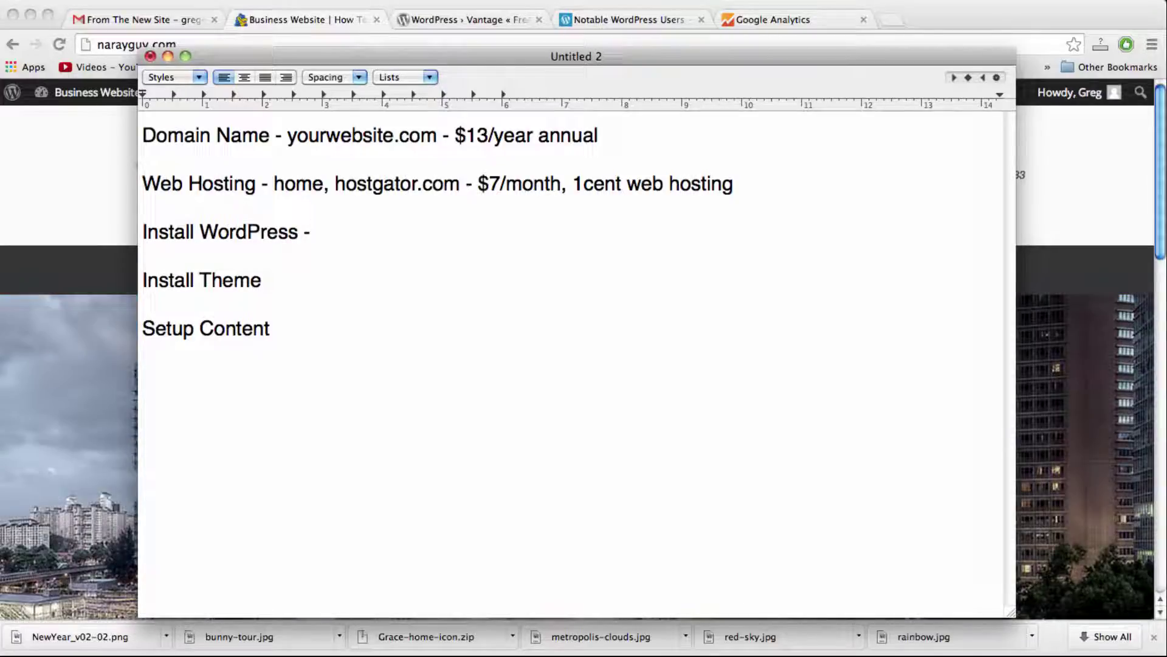
type("FRE")
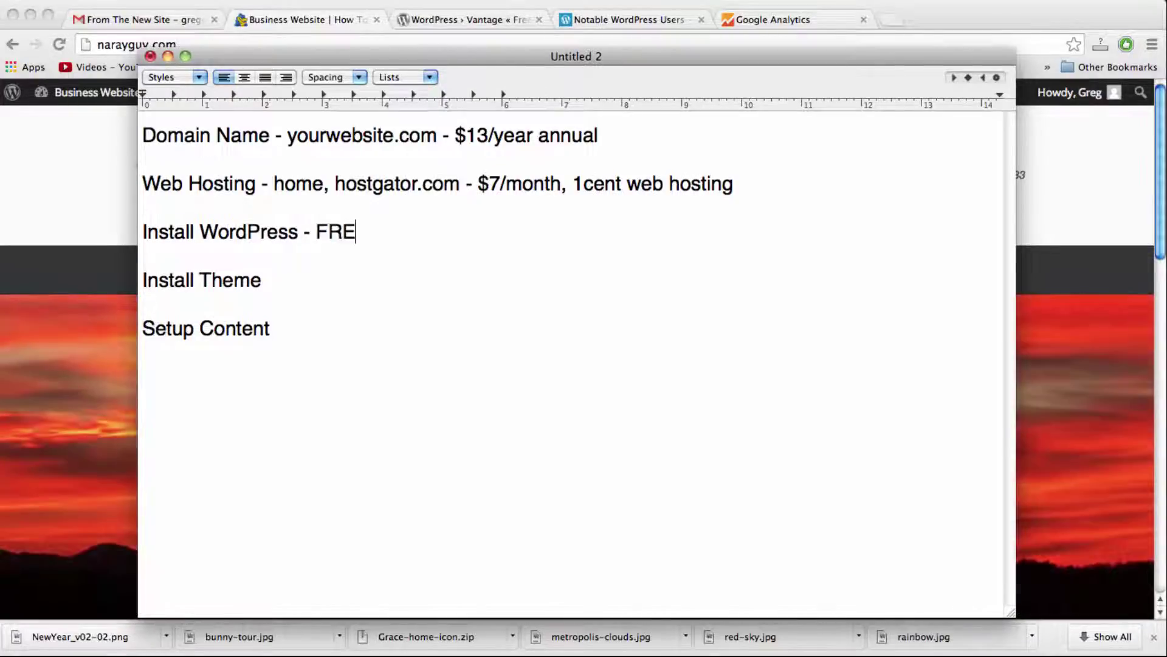
type("E, f")
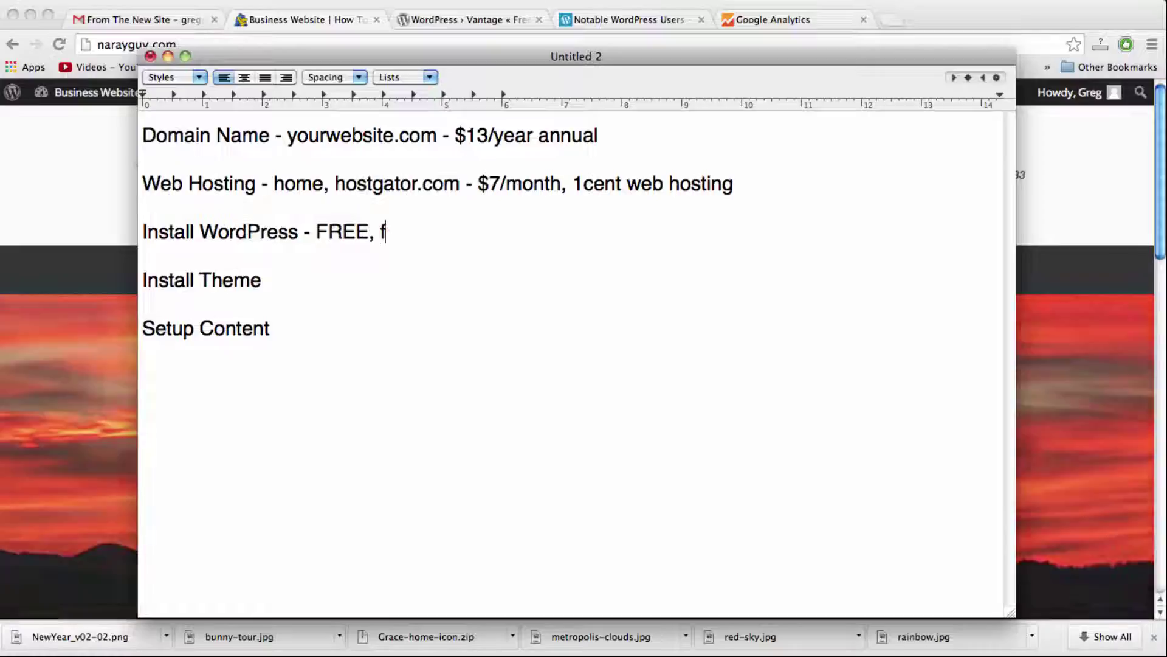
type("ree open source sof")
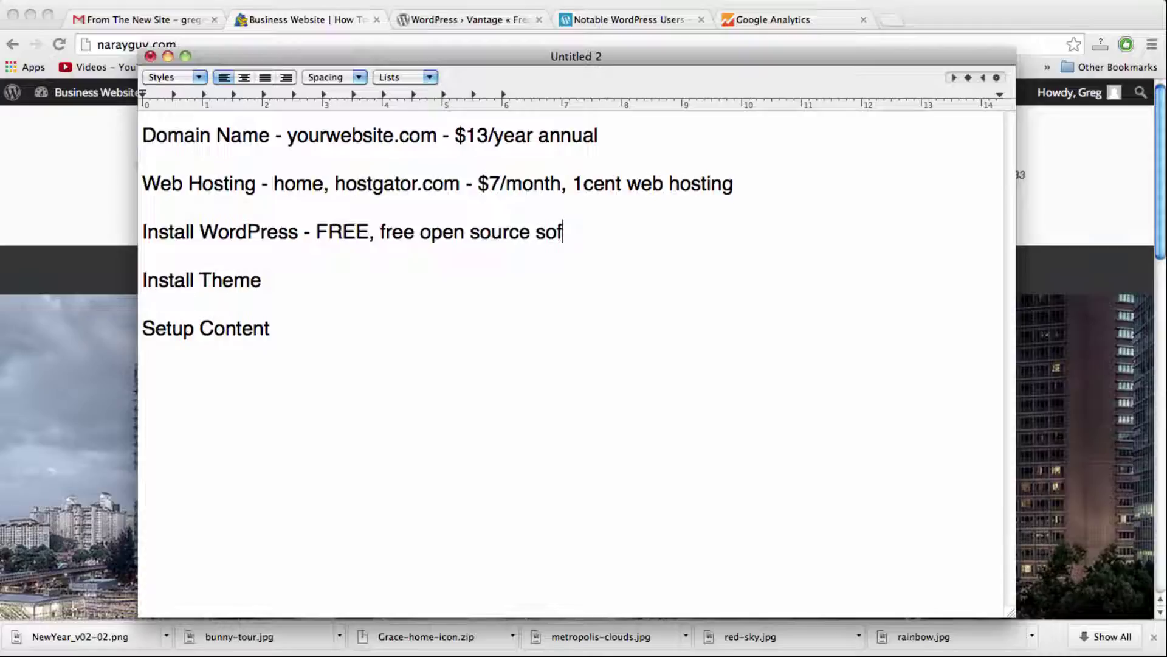
type("tware")
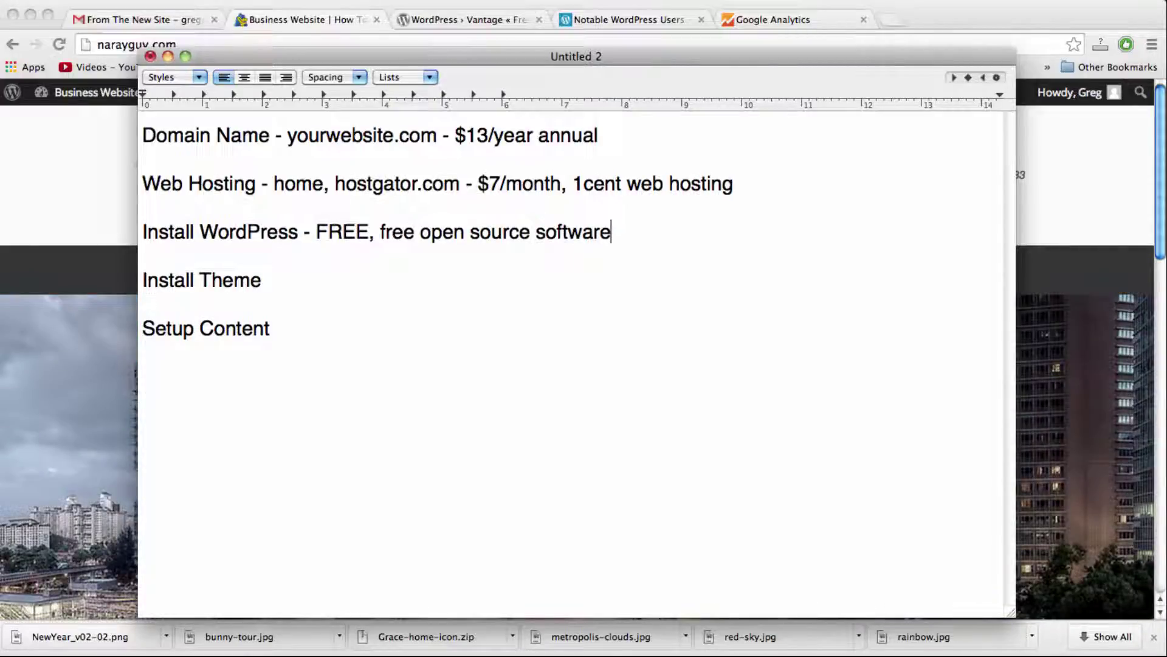
left_click(262, 280)
type("- ")
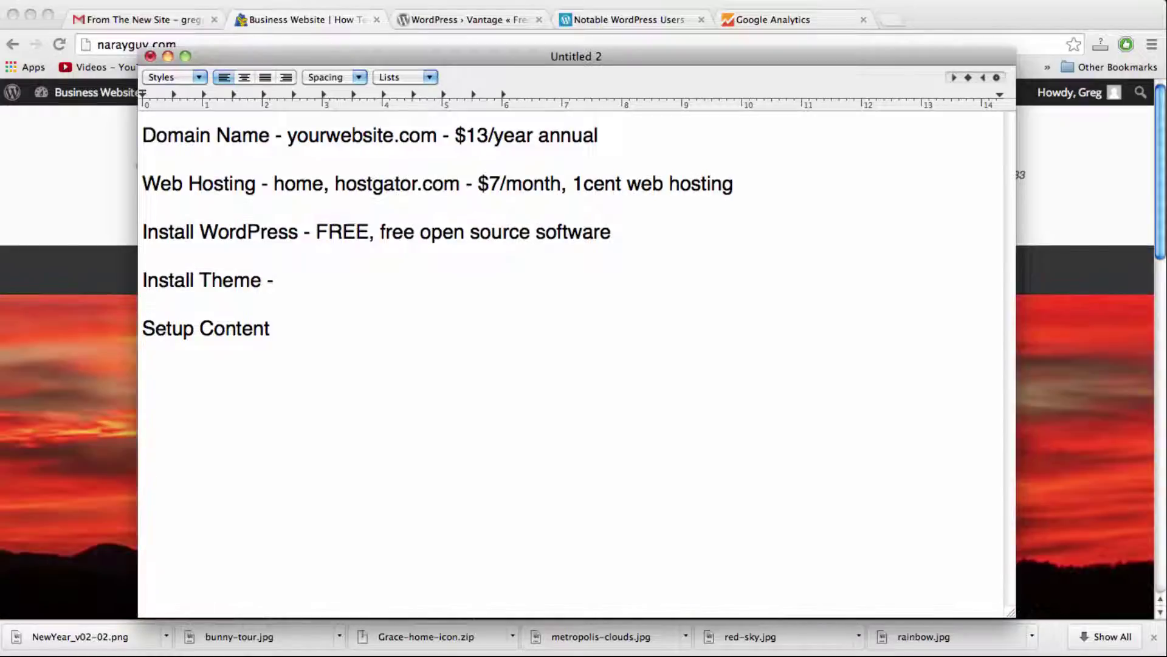
type("default")
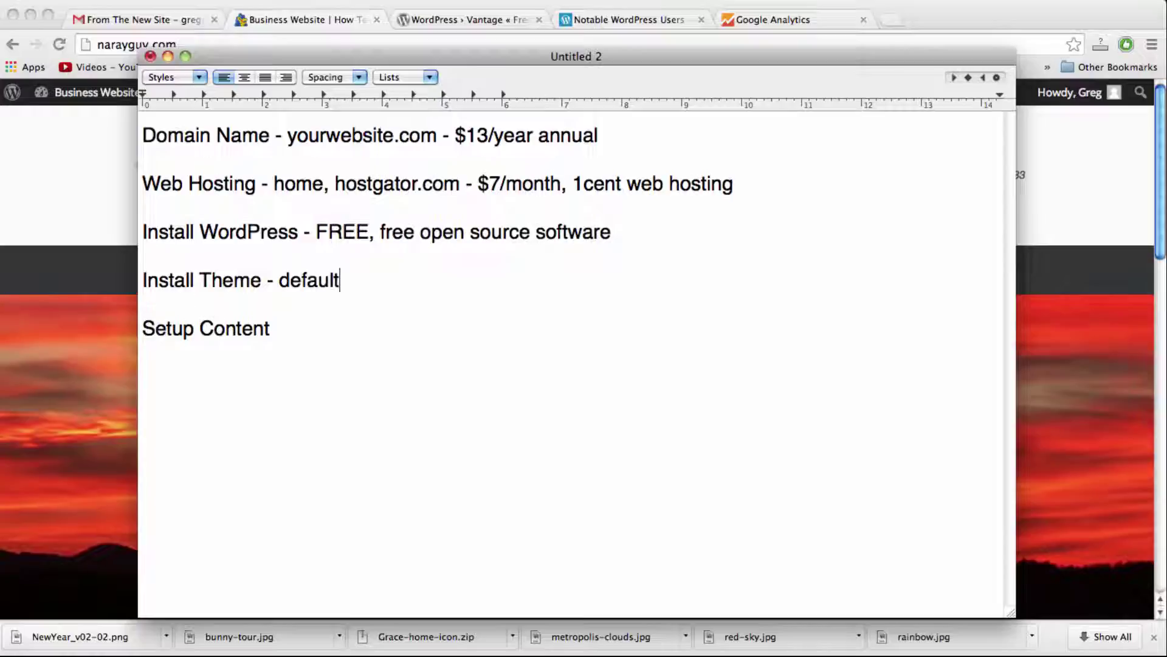
type(" them")
key("BackSpace")
key("BackSpace")
key("BackSpace")
key("BackSpace")
key("BackSpace")
key("BackSpace")
key("BackSpace")
key("BackSpace")
key("BackSpace")
key("BackSpace")
key("BackSpace")
key("BackSpace")
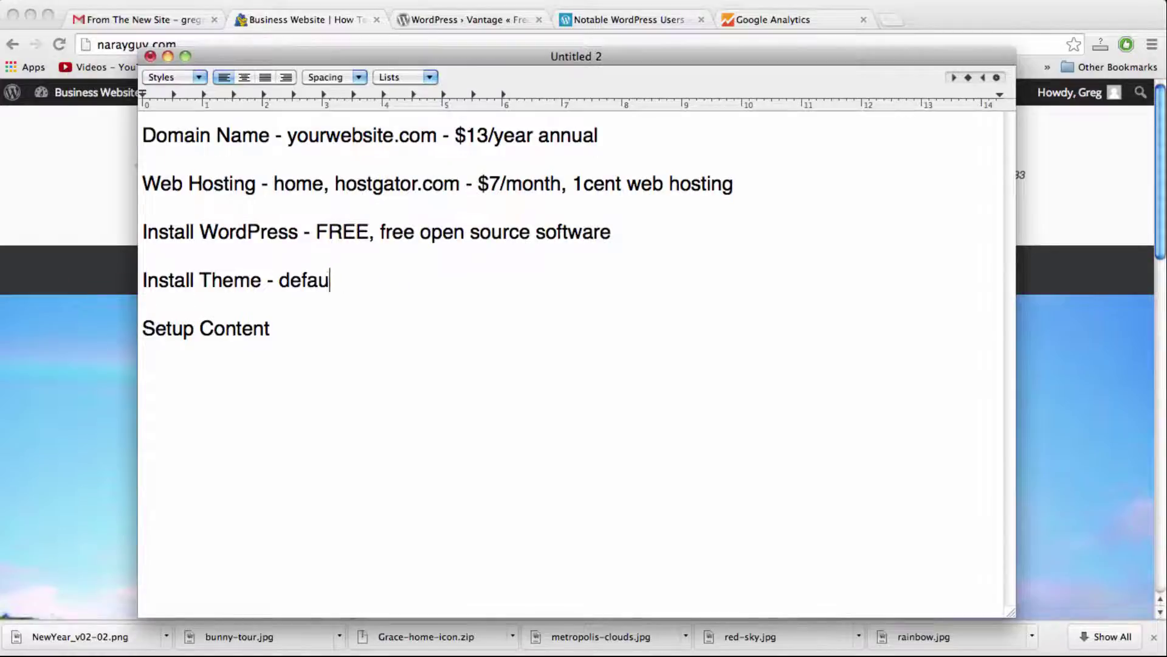
type("Vantage")
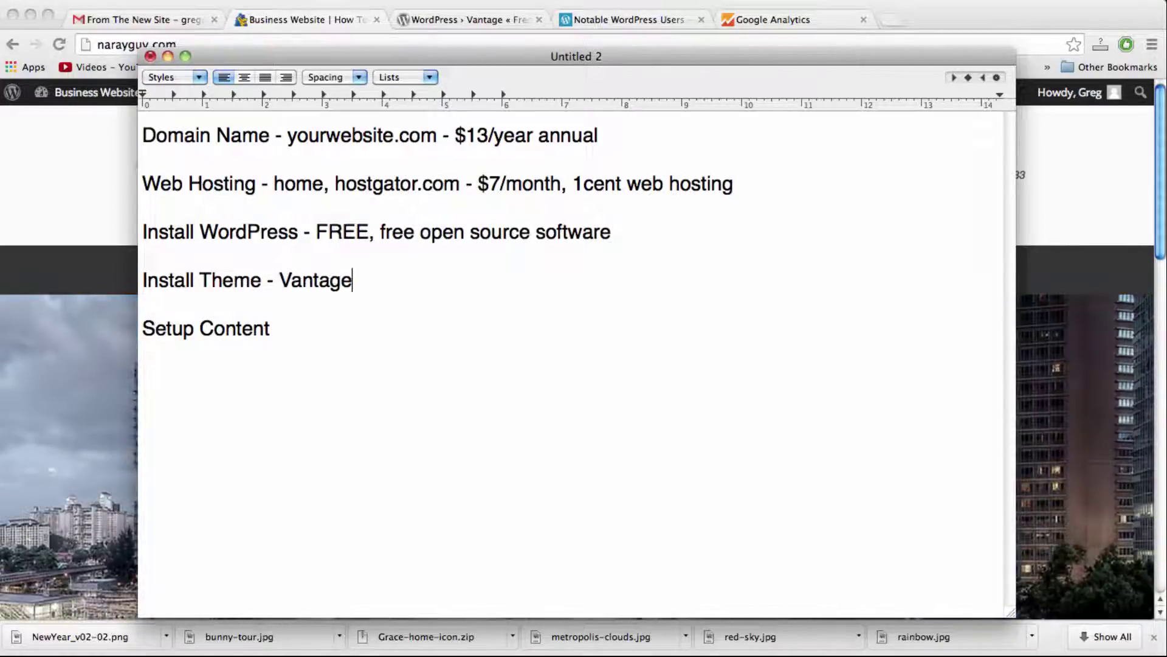
type(", FREE")
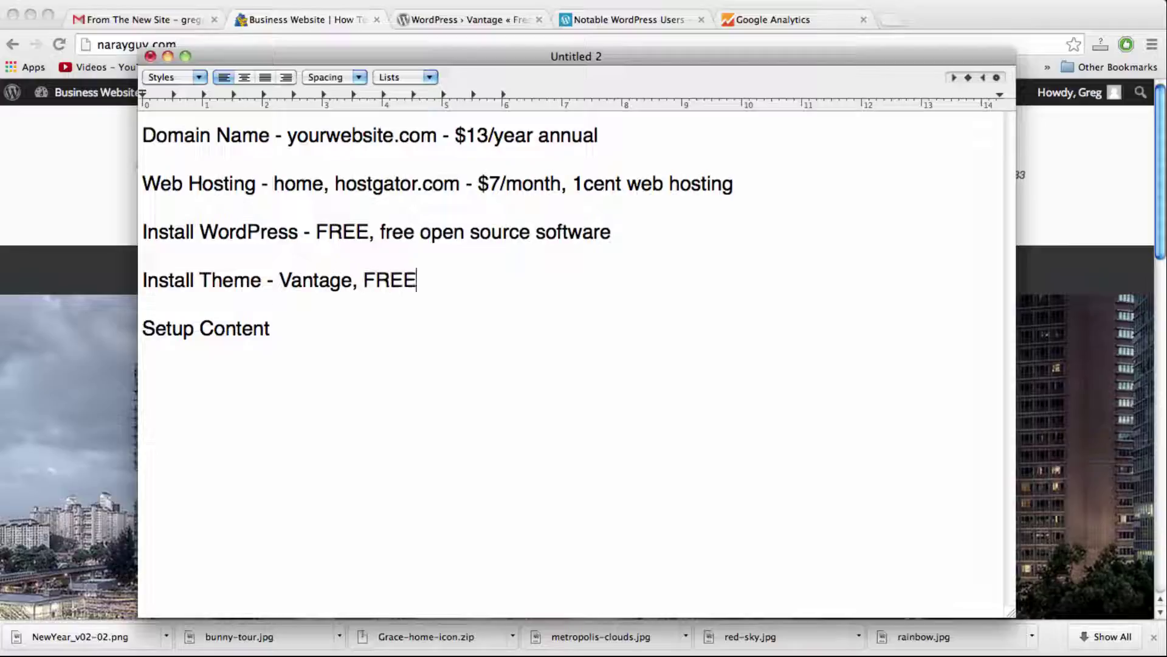
left_click(73, 200)
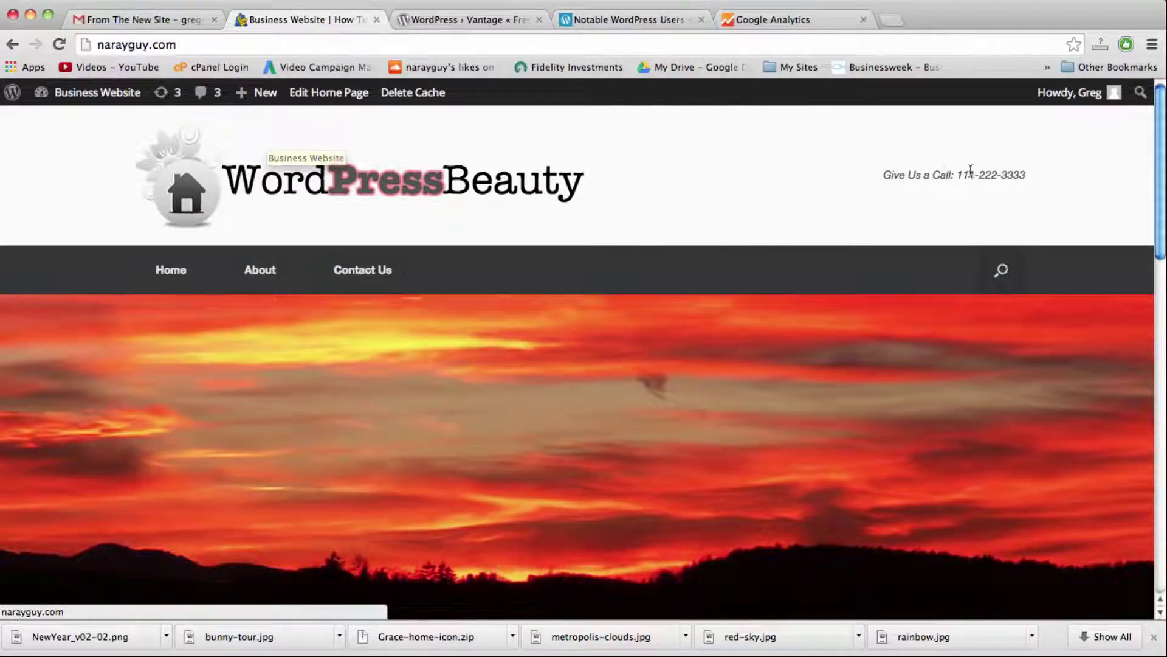
Step: Scroll down the narayguy.com home page to its three feature boxes
scroll(995, 181, "down", 3)
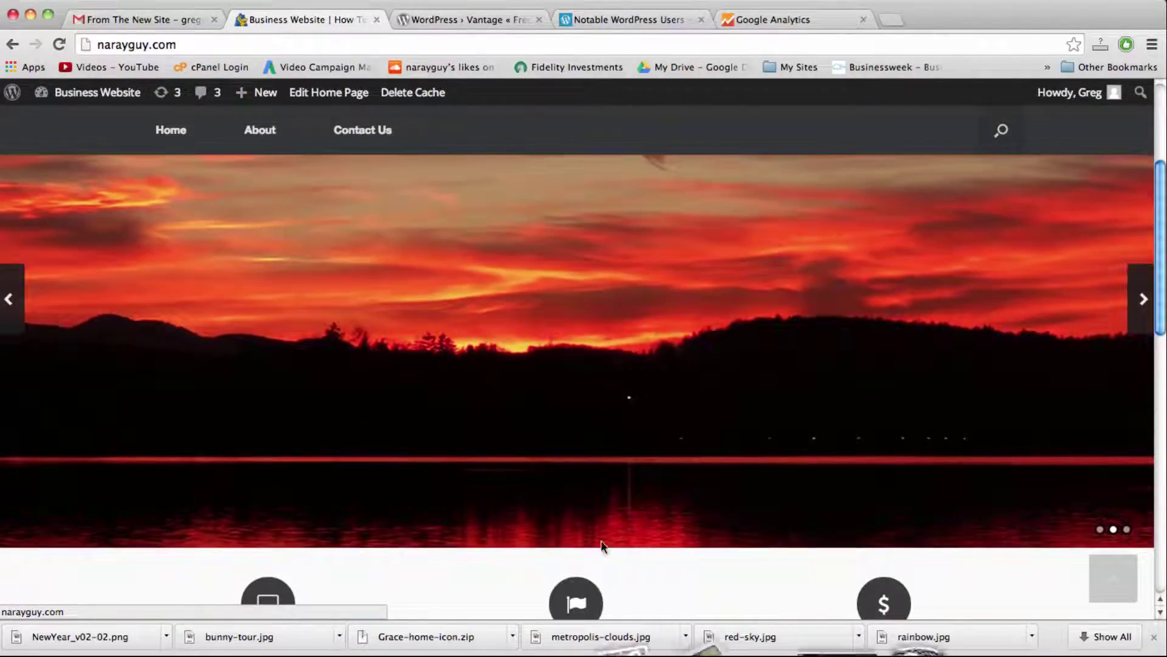
scroll(713, 421, "up", 2)
scroll(713, 417, "down", 10)
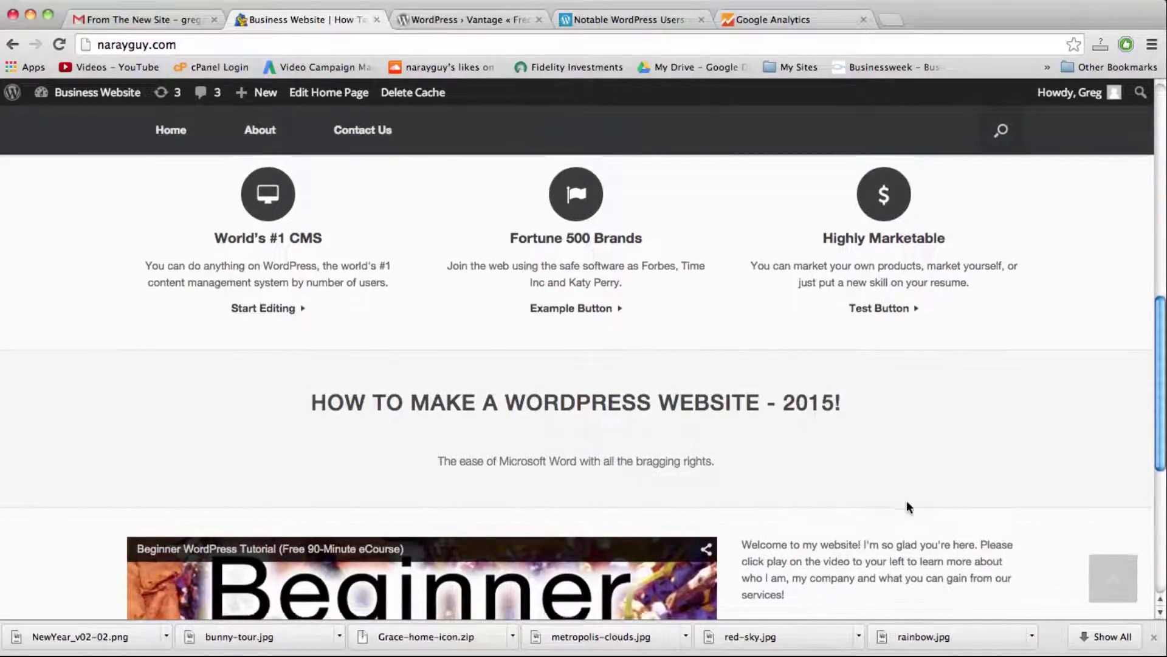
scroll(907, 502, "down", 6)
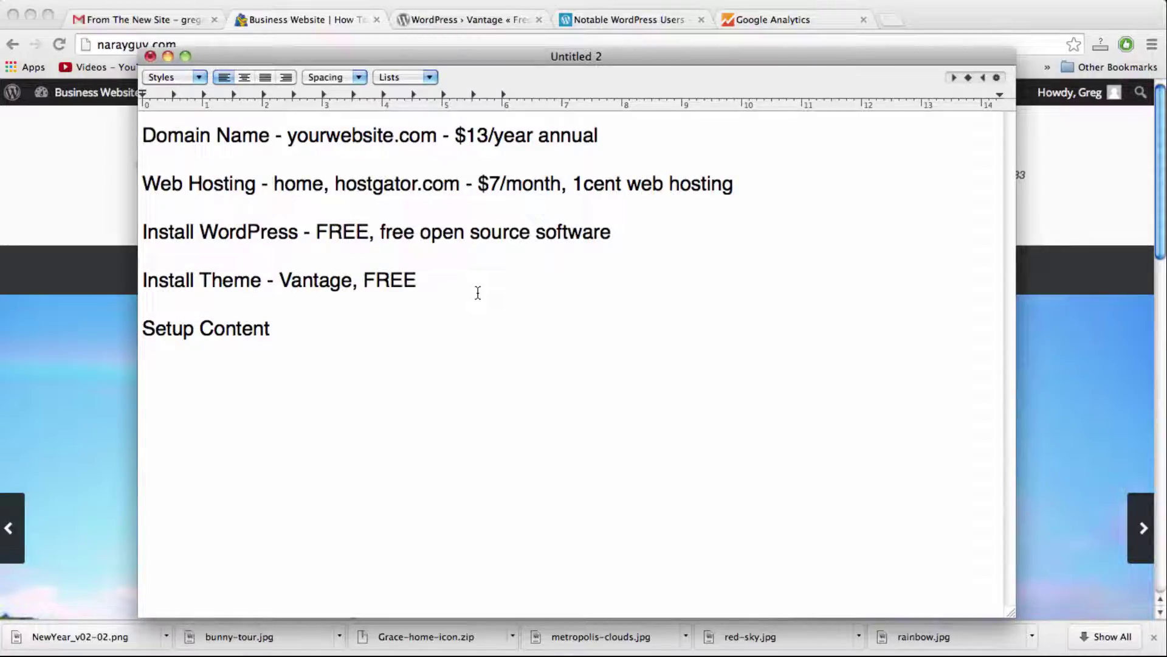
Step: Add a comma after Setup Content and a line 'images, text, videos, links, icons FREE (good for branding)'
left_click(335, 325)
key("BackSpace")
type(",")
key("Return")
type("ima")
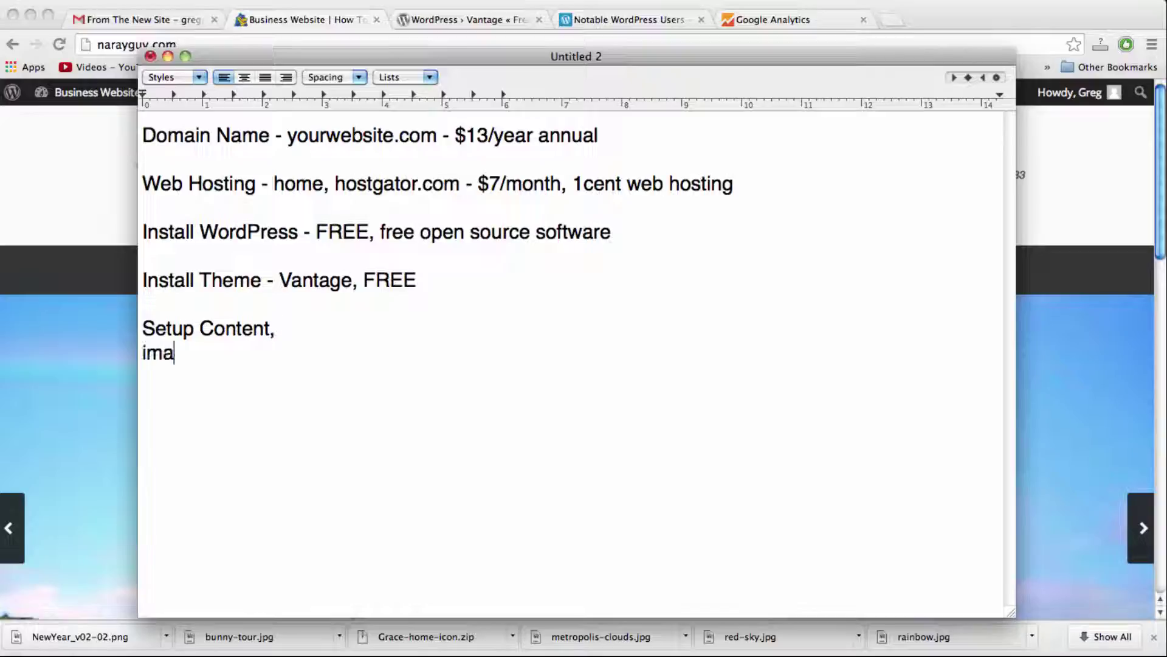
type("ges, text, vid")
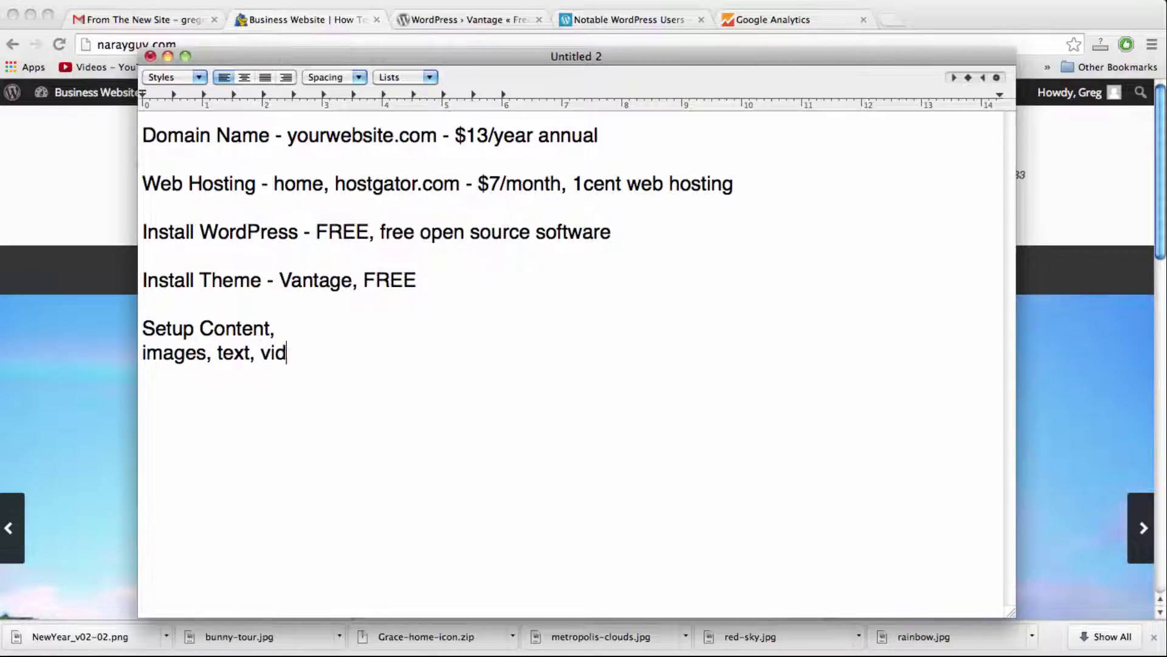
type("eos, links, ")
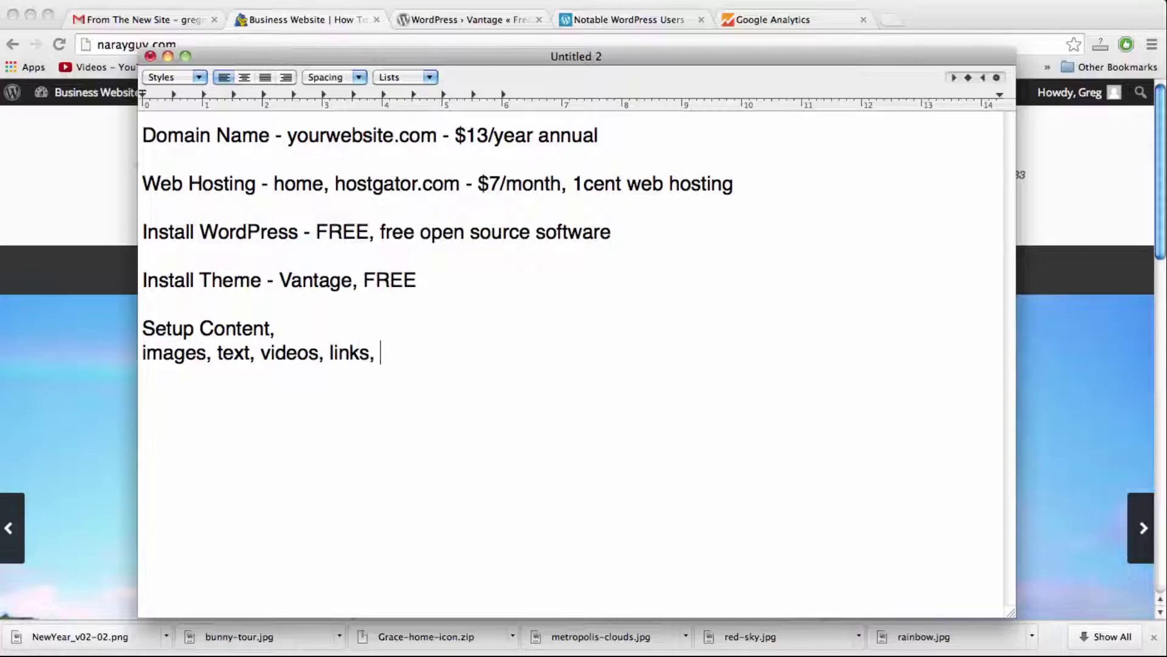
type("icons FREE")
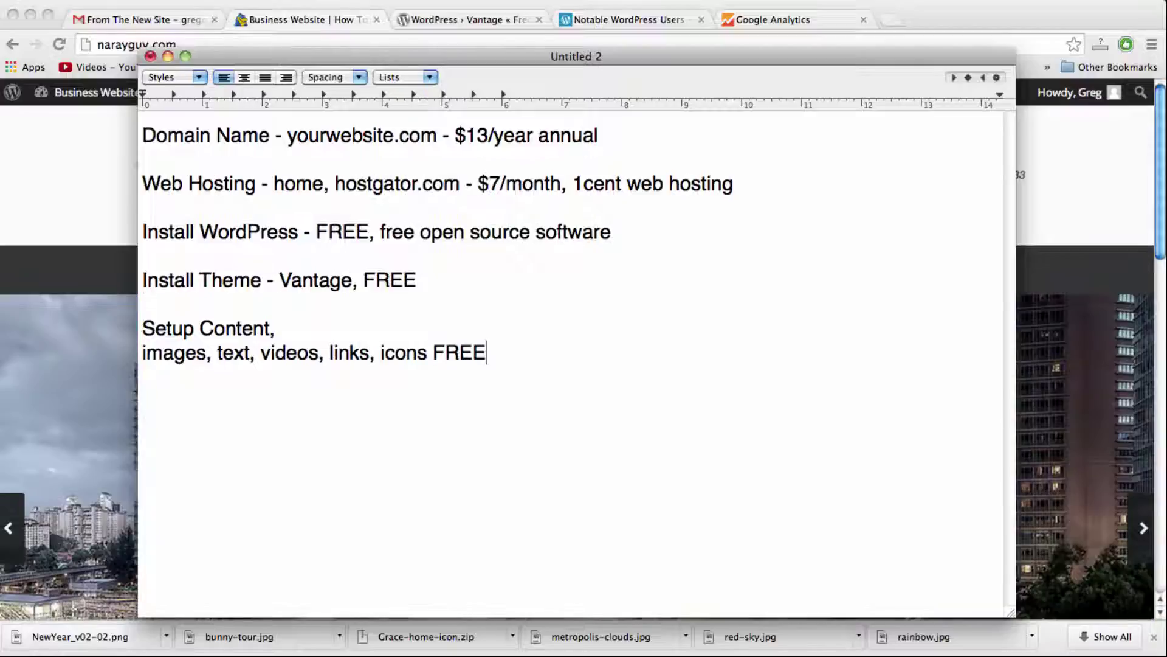
type("(")
type("good f")
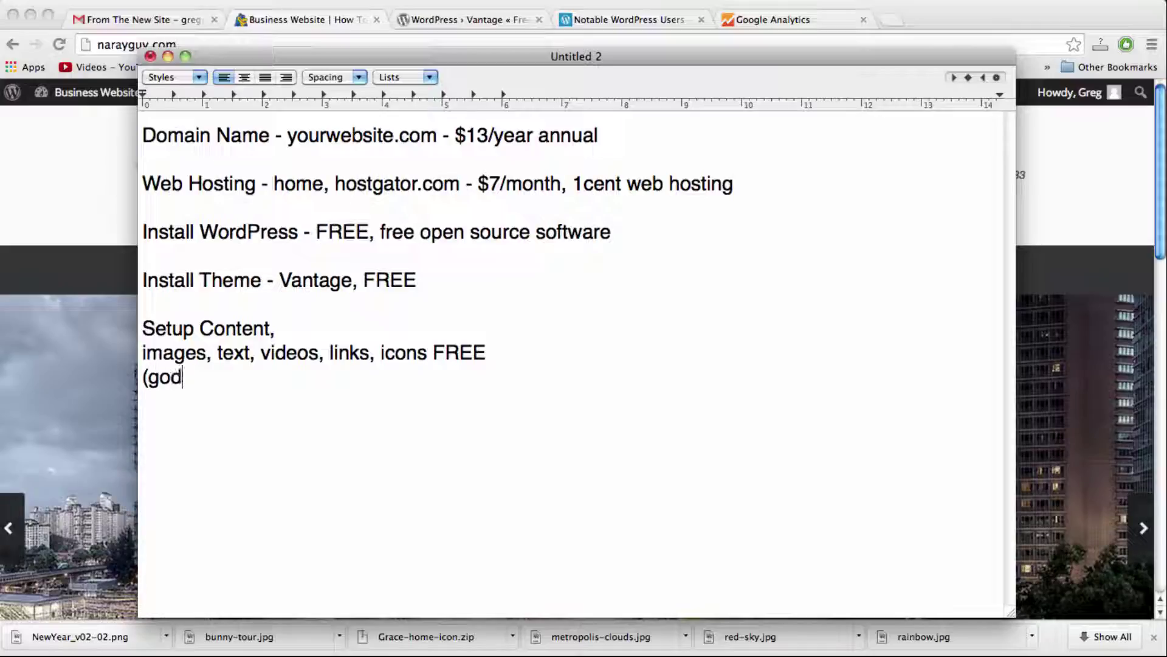
type("or brandi")
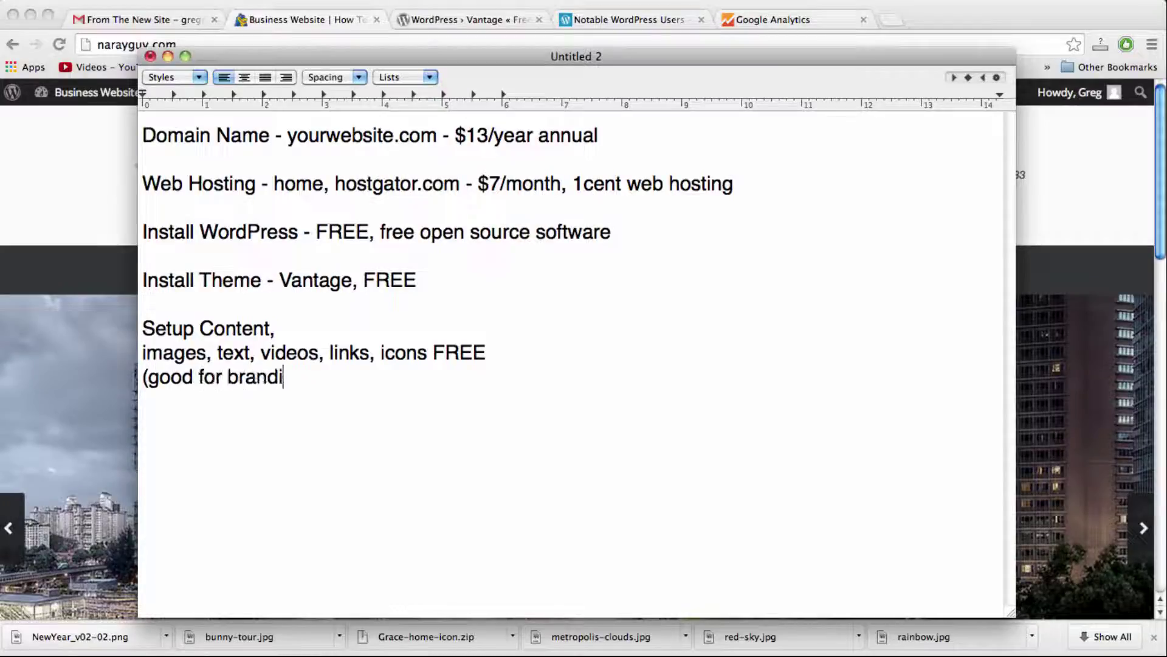
type("ng )")
Step: Type 'WordPress Website total bill: $13' and 'Discount 30%' on separate lines
type("WordPres")
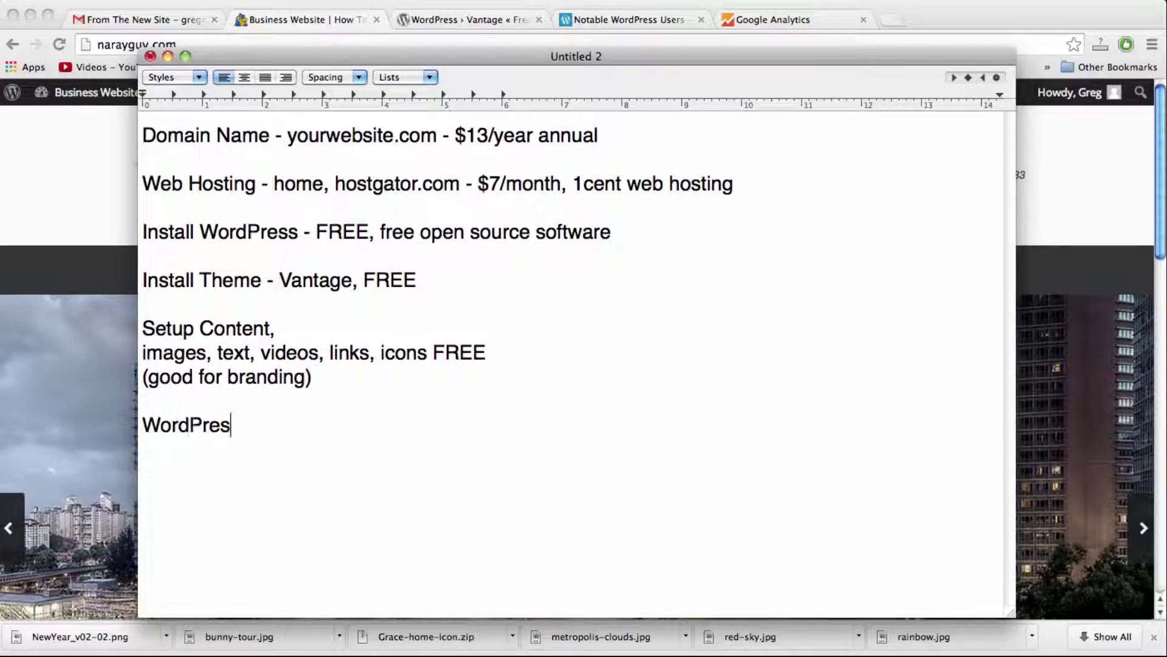
type("s Website to")
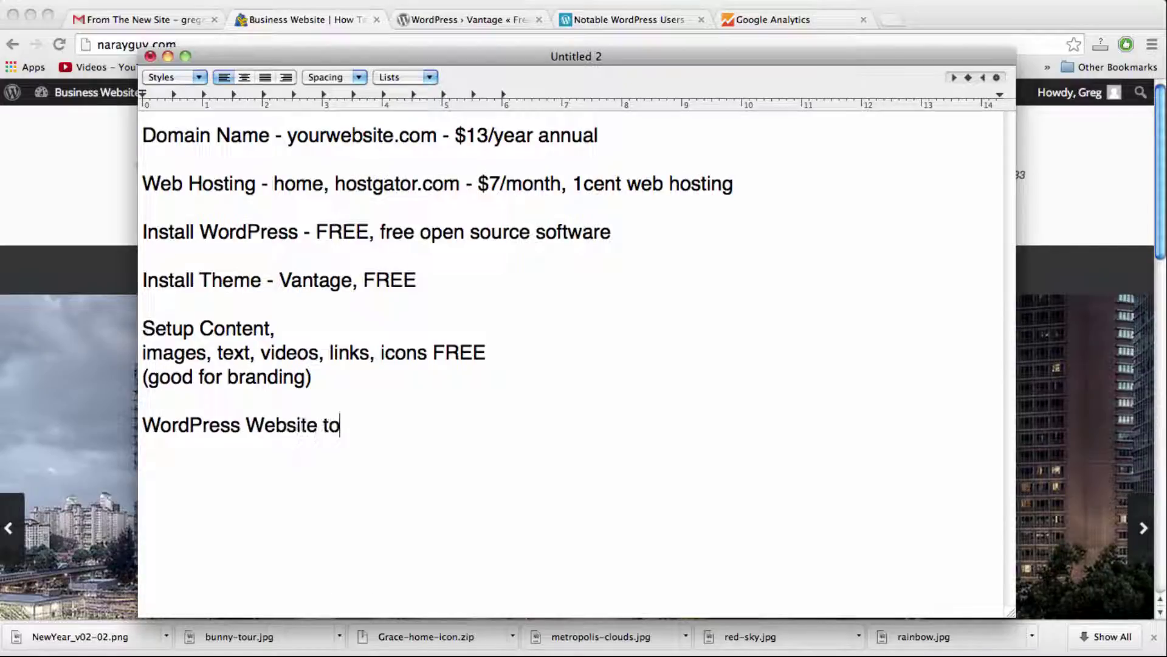
type("tal budget")
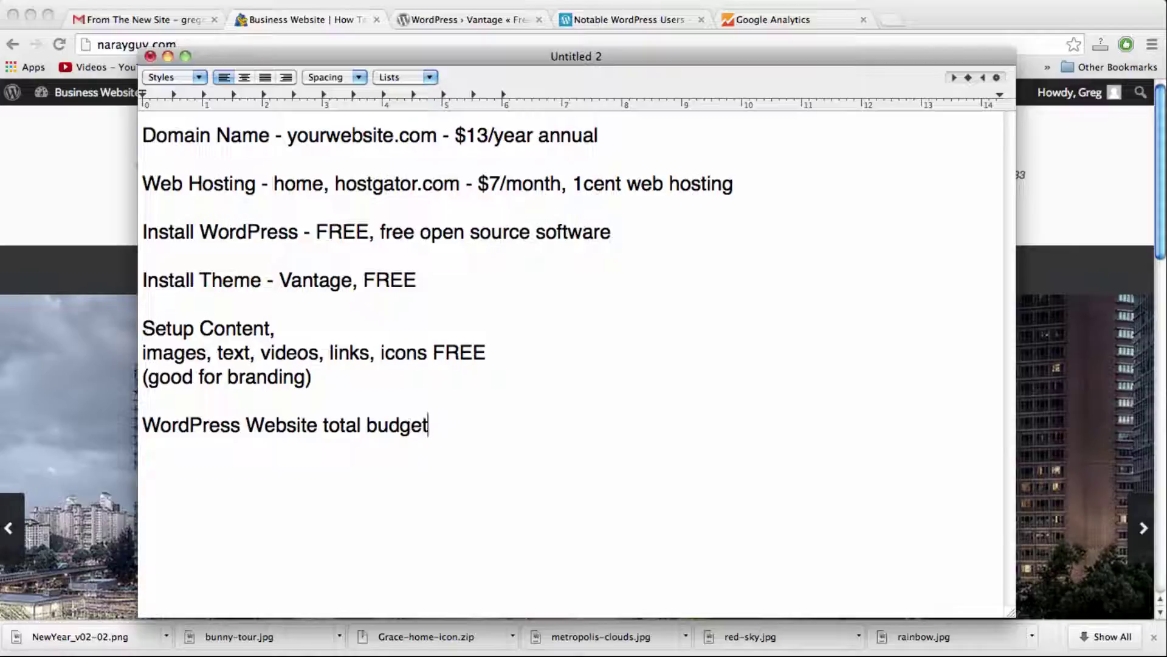
key("BackSpace")
key("BackSpace")
key("BackSpace")
key("BackSpace")
key("BackSpace")
type("ill: ")
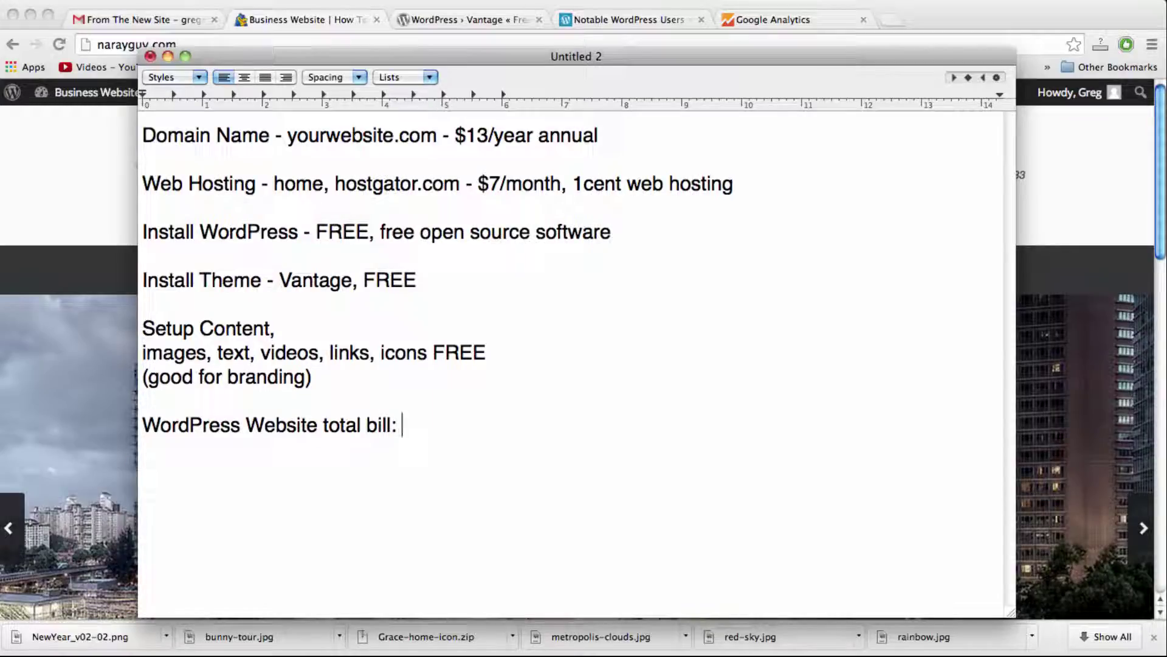
type("$13")
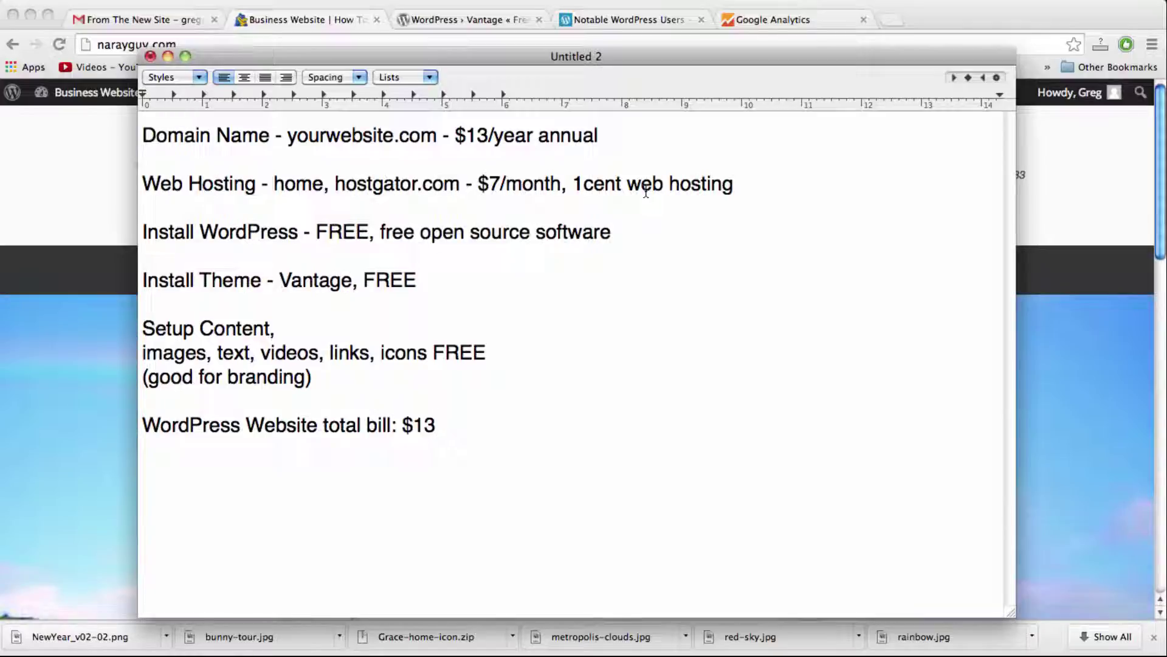
key("Return")
key("Return")
type("Discount 30")
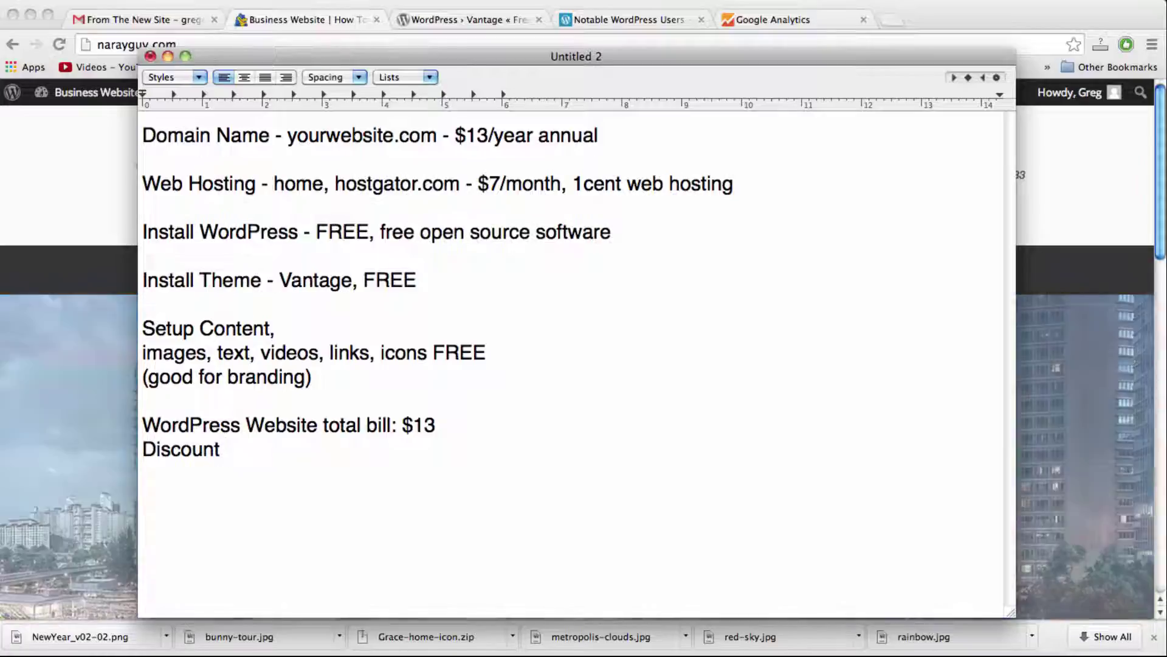
type("%")
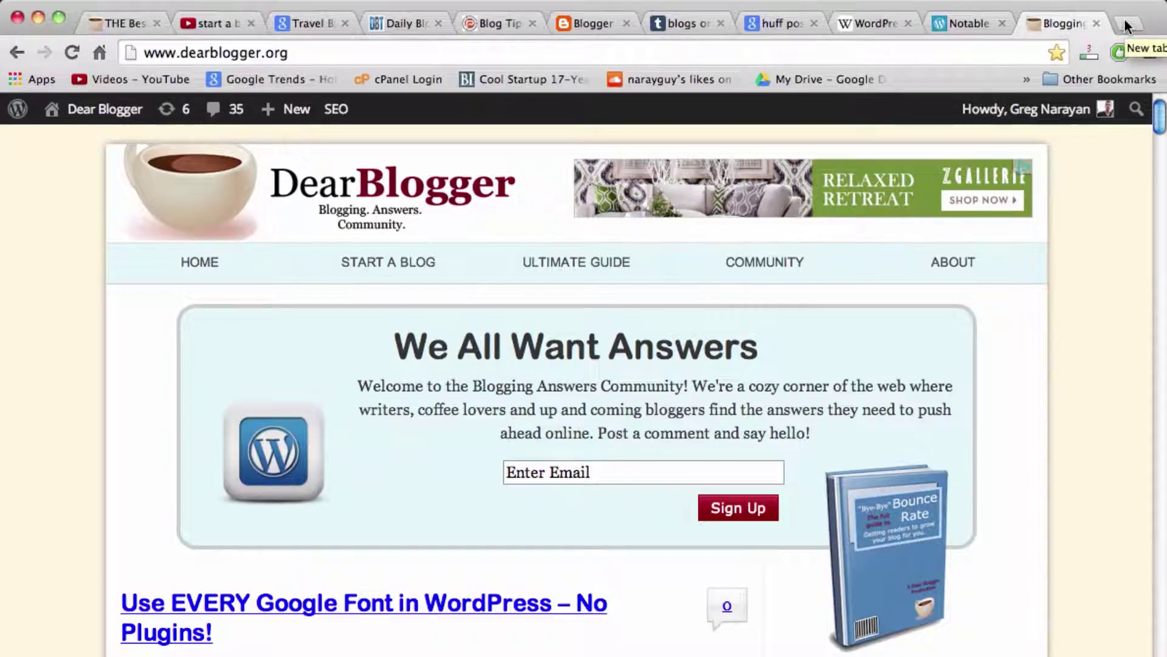
left_click(1125, 22)
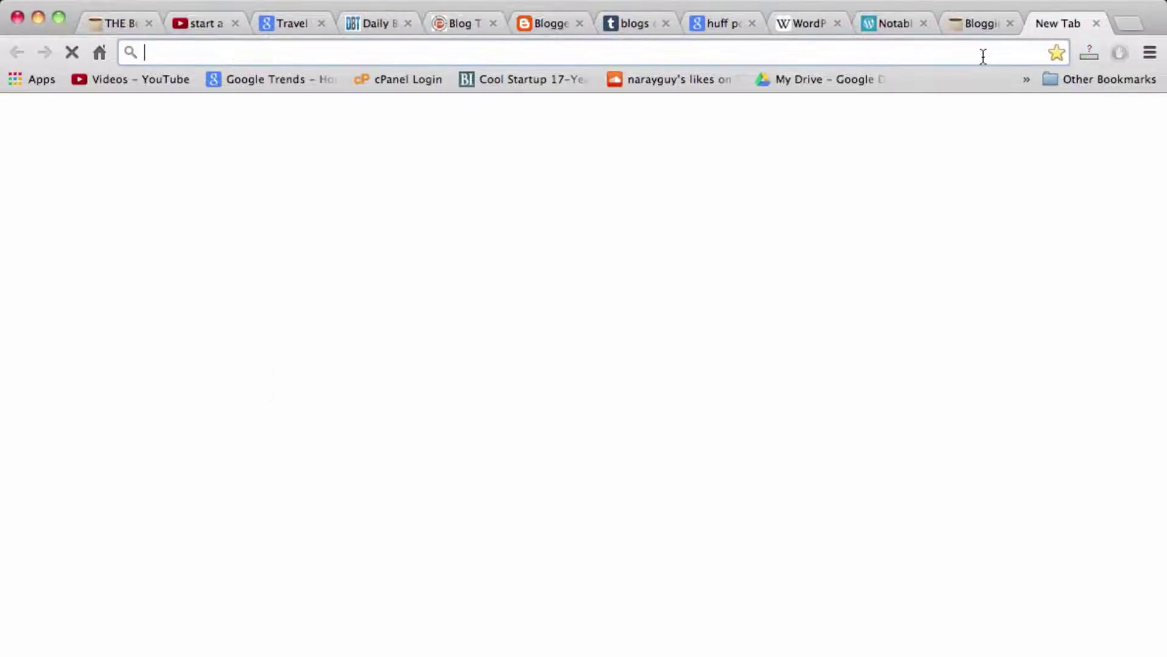
type("hostgator.com")
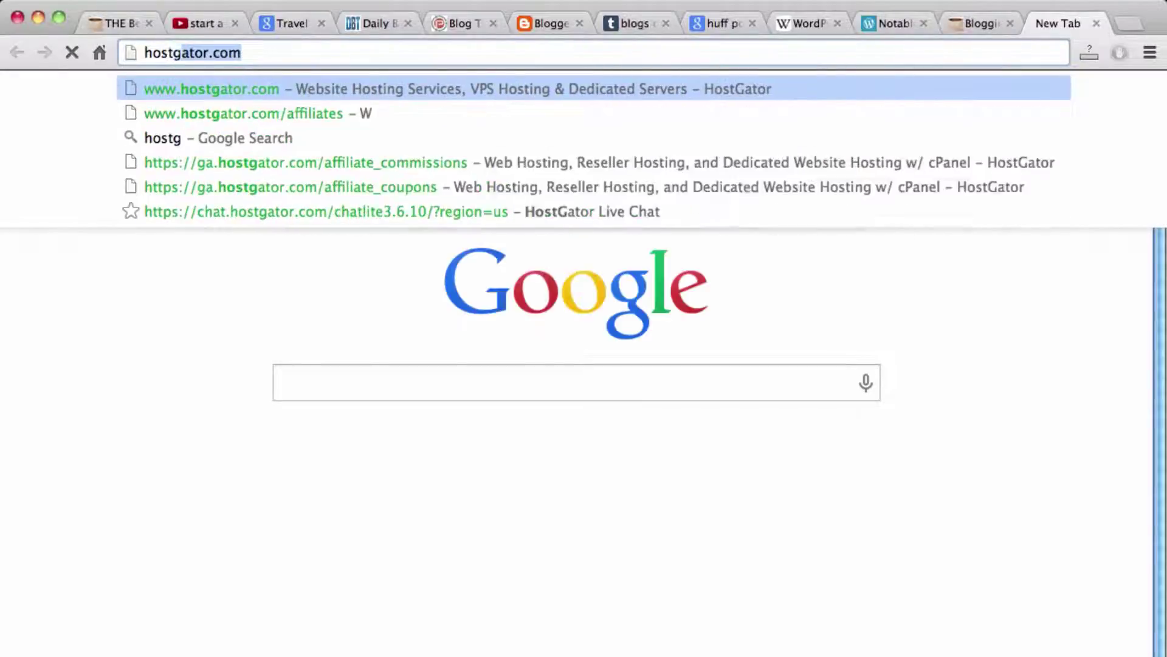
key("Return")
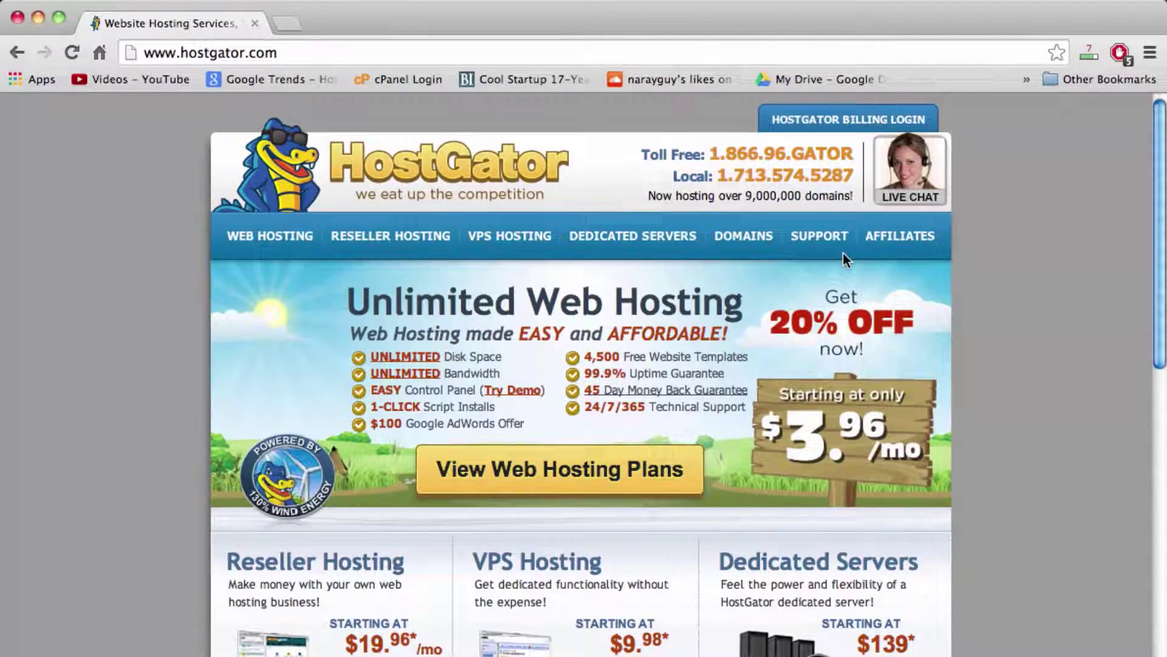
double_click(756, 195)
double_click(809, 196)
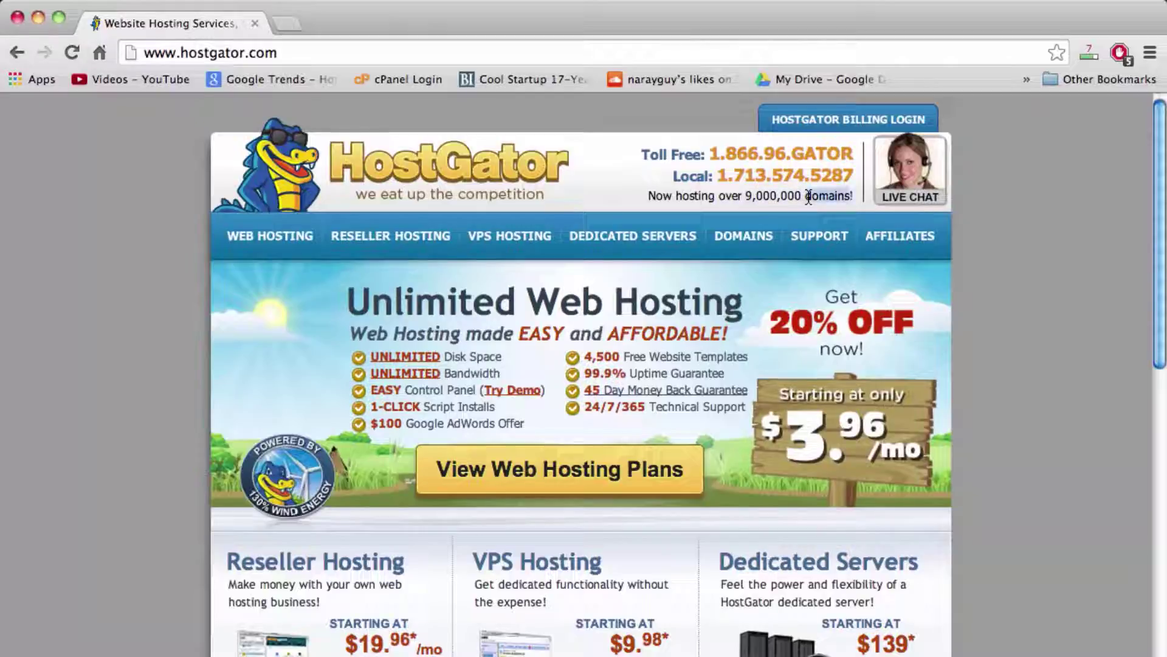
left_click(753, 196)
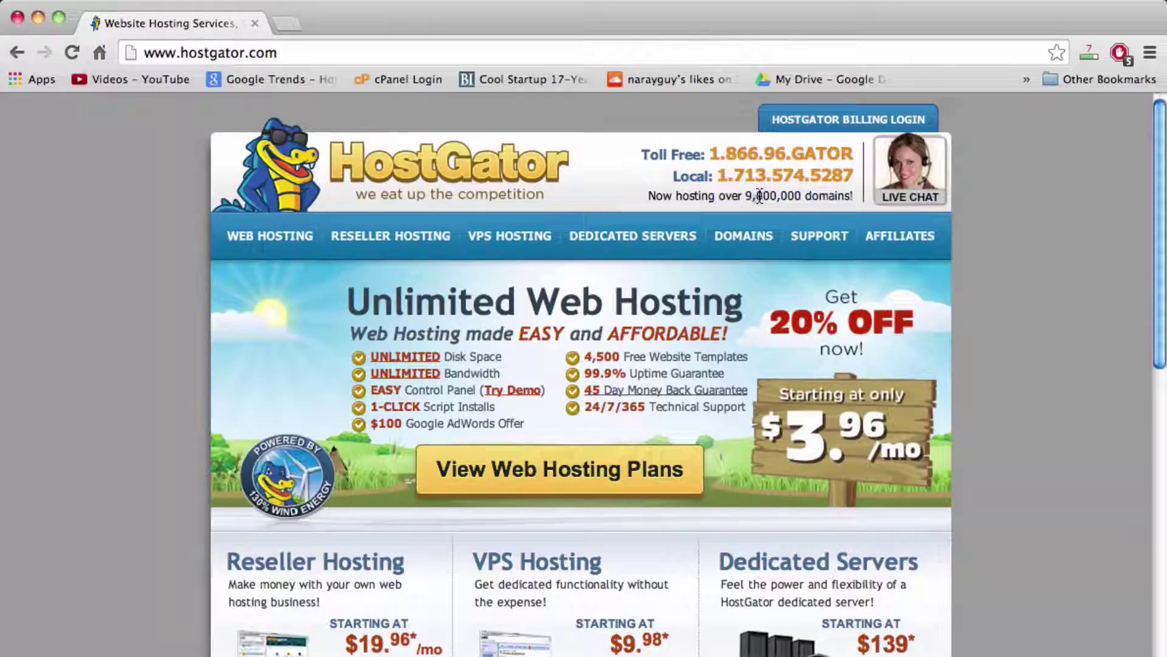
double_click(759, 195)
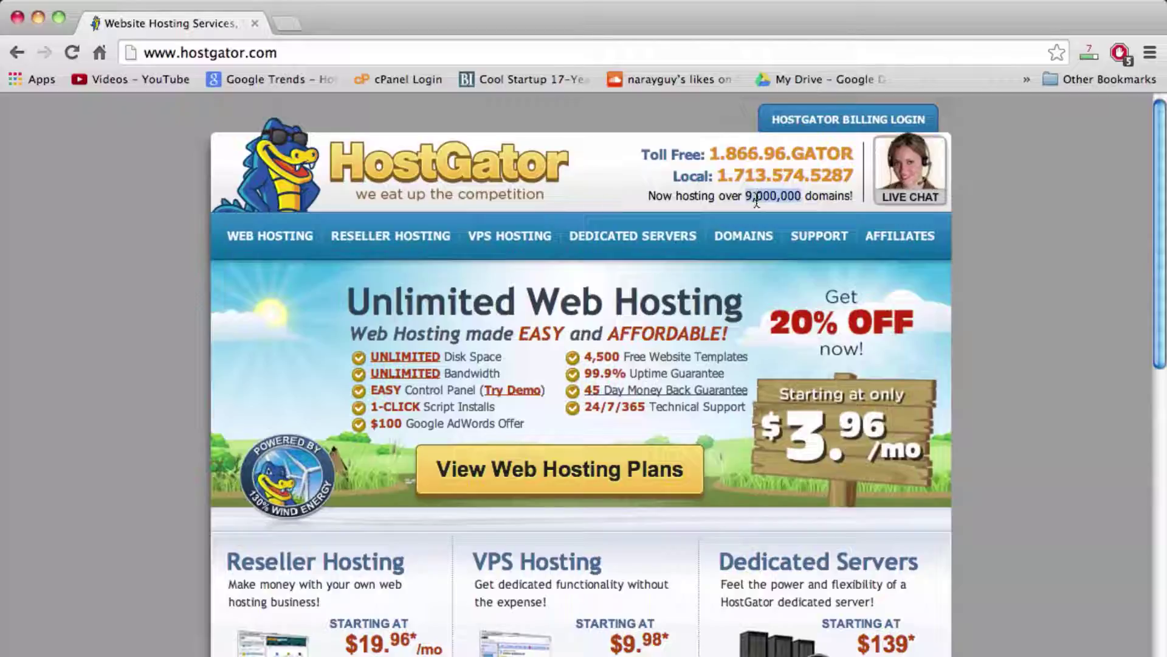
left_click(757, 200)
double_click(756, 199)
Step: Open the Web Hosting plans page and check the Hatchling plan's domain feature and billing prices
left_click(279, 240)
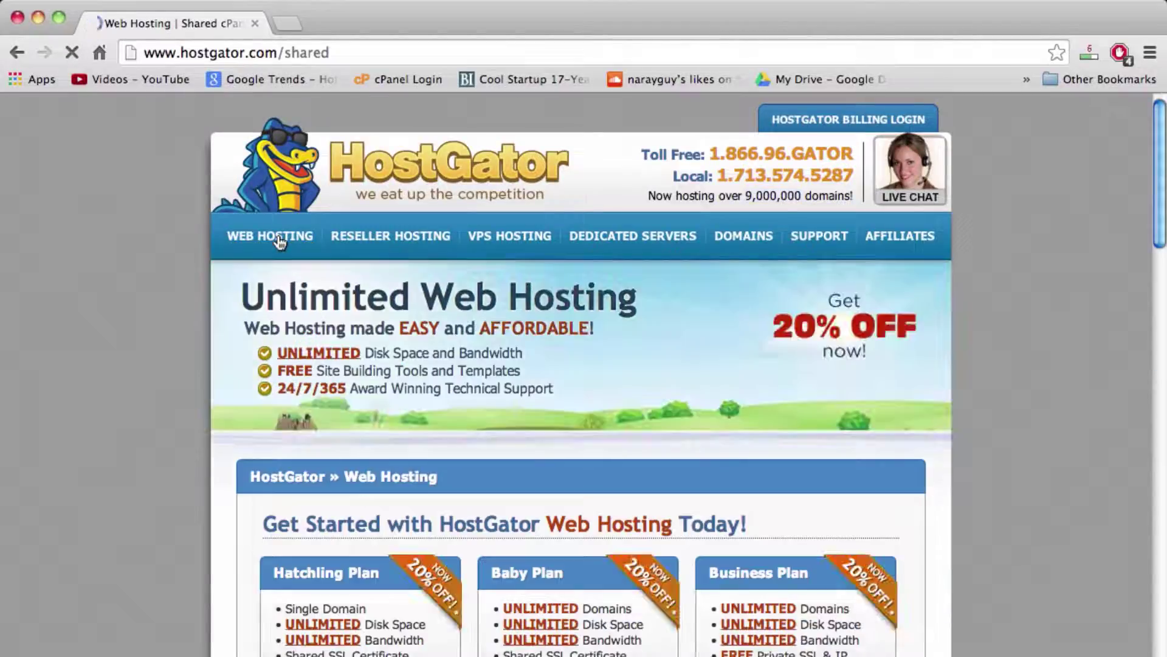
scroll(994, 496, "down", 3)
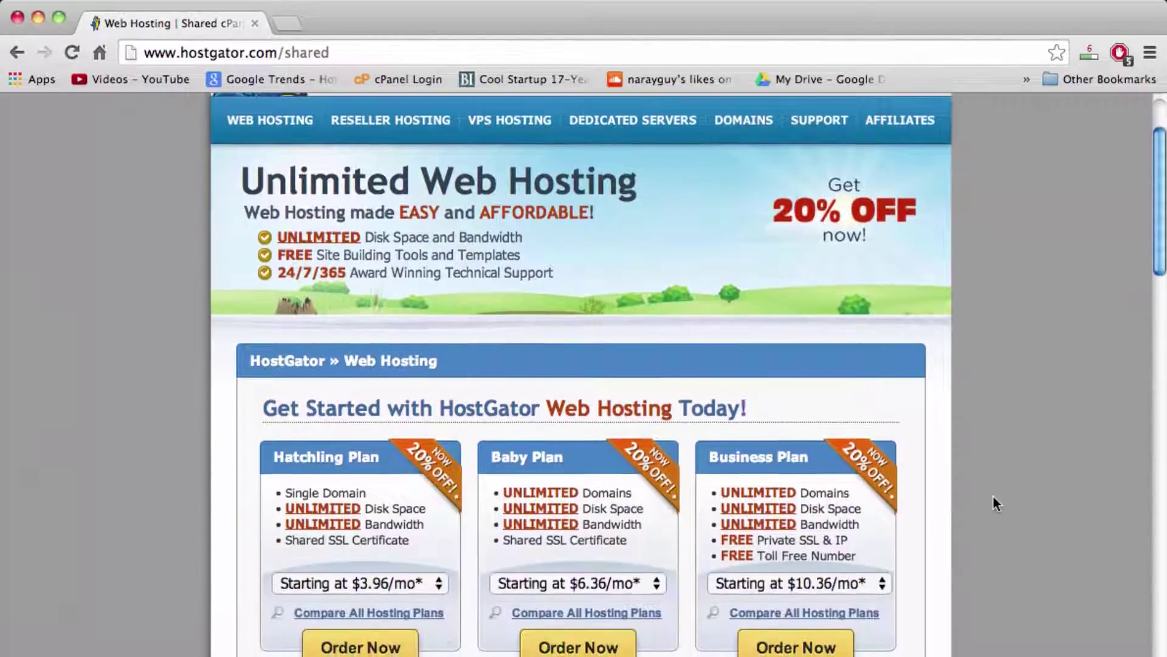
scroll(994, 495, "up", 3)
scroll(993, 500, "down", 5)
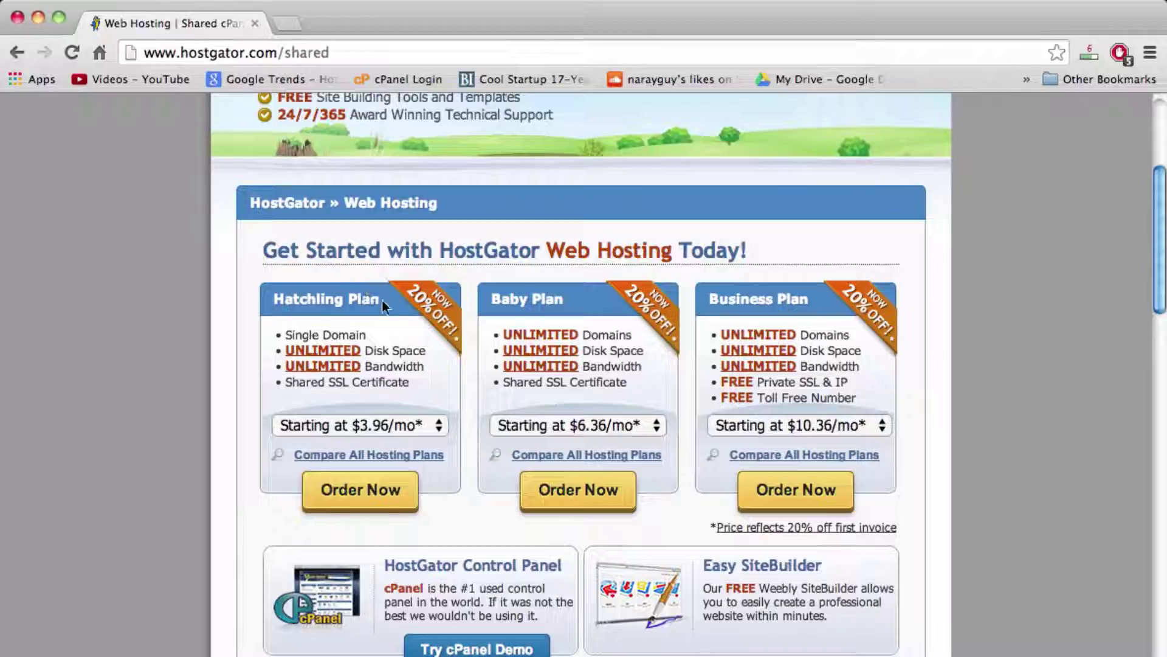
double_click(344, 340)
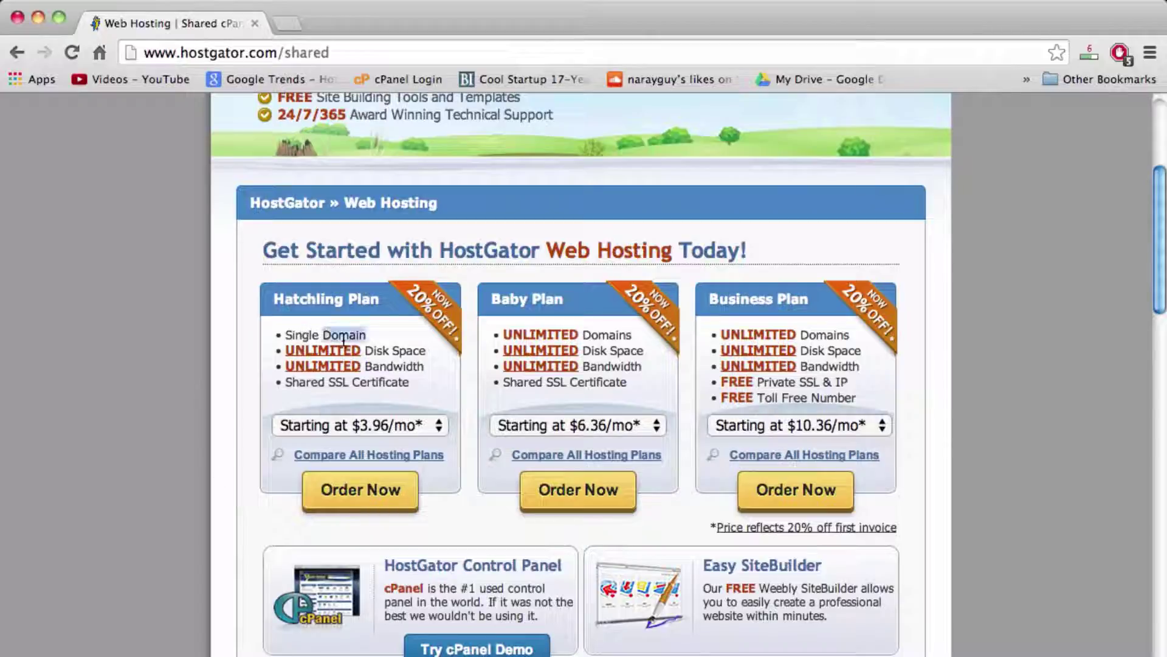
left_click(438, 425)
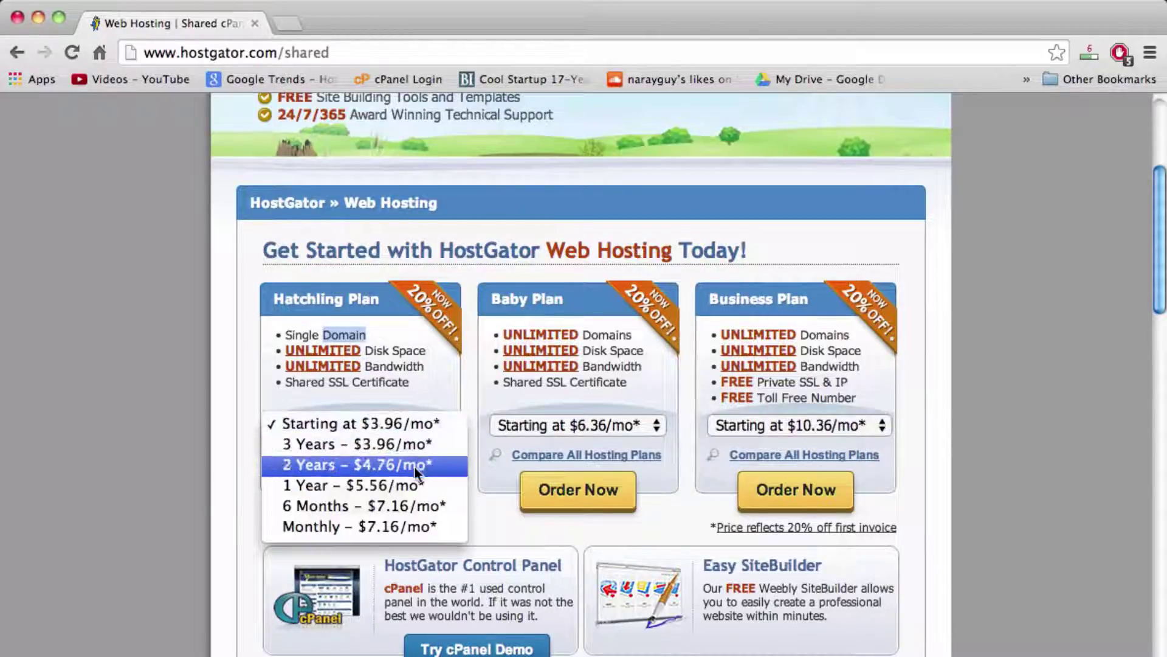
left_click(228, 384)
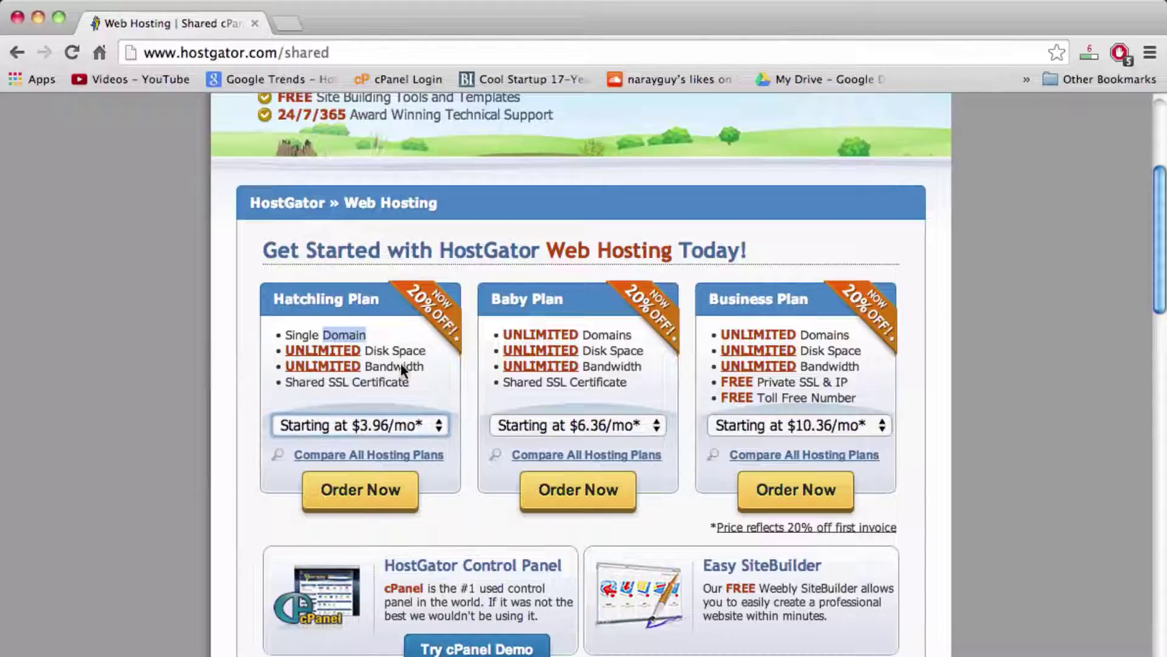
Step: Highlight the Domains feature in the Baby Plan's listing for comparison
left_click_drag(392, 355, 611, 339)
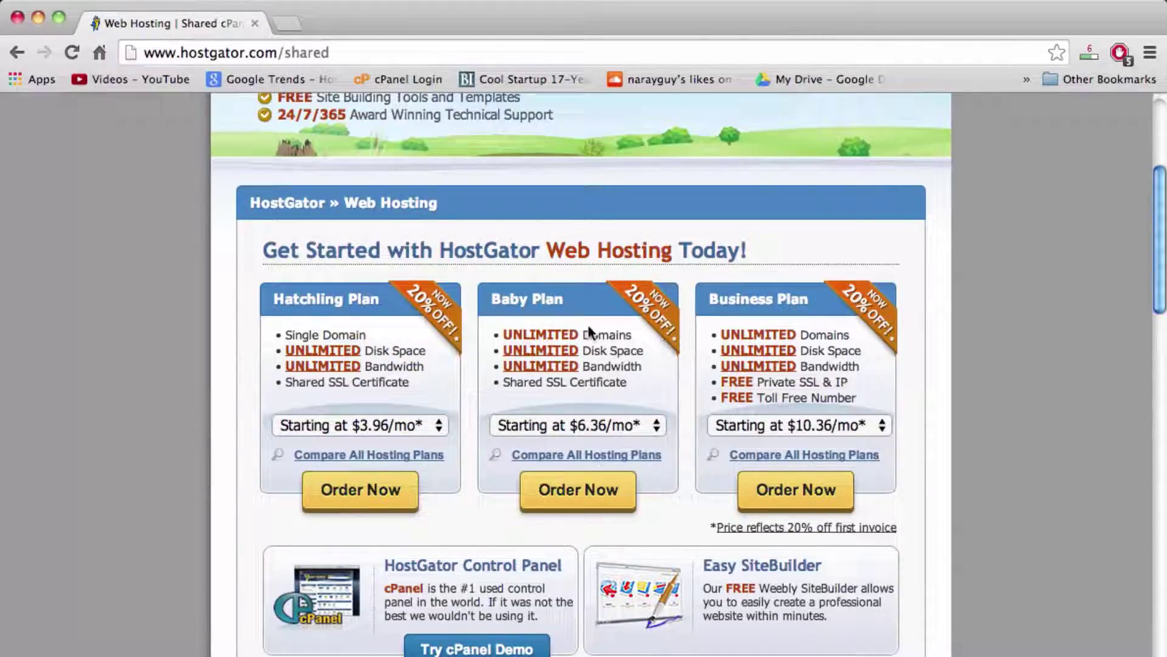
double_click(595, 335)
left_click(594, 337)
left_click_drag(620, 334, 595, 340)
double_click(595, 336)
left_click_drag(612, 335, 589, 359)
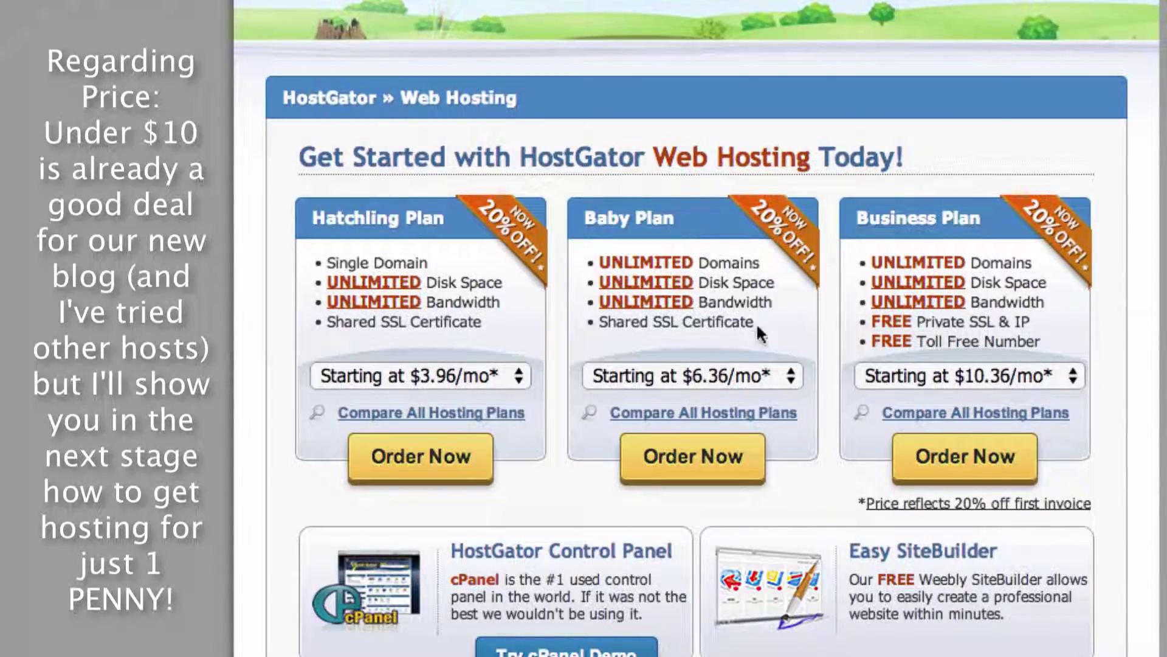
Step: Order the Baby Plan with 'Monthly - $7.96/mo' billing
left_click(783, 375)
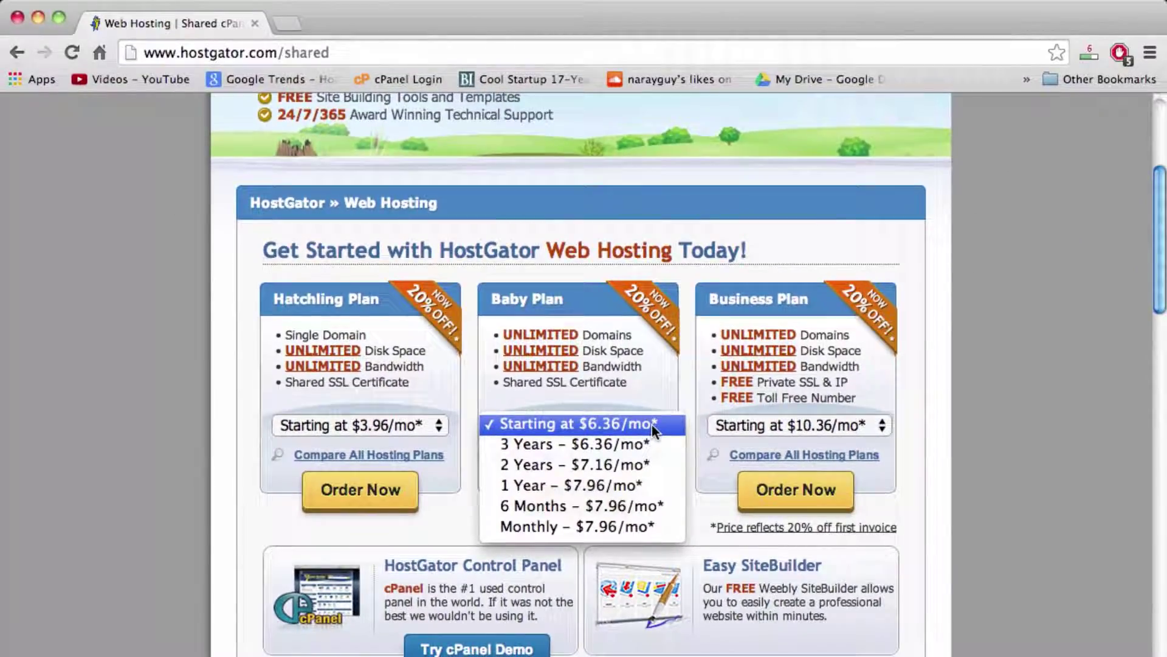
left_click(583, 529)
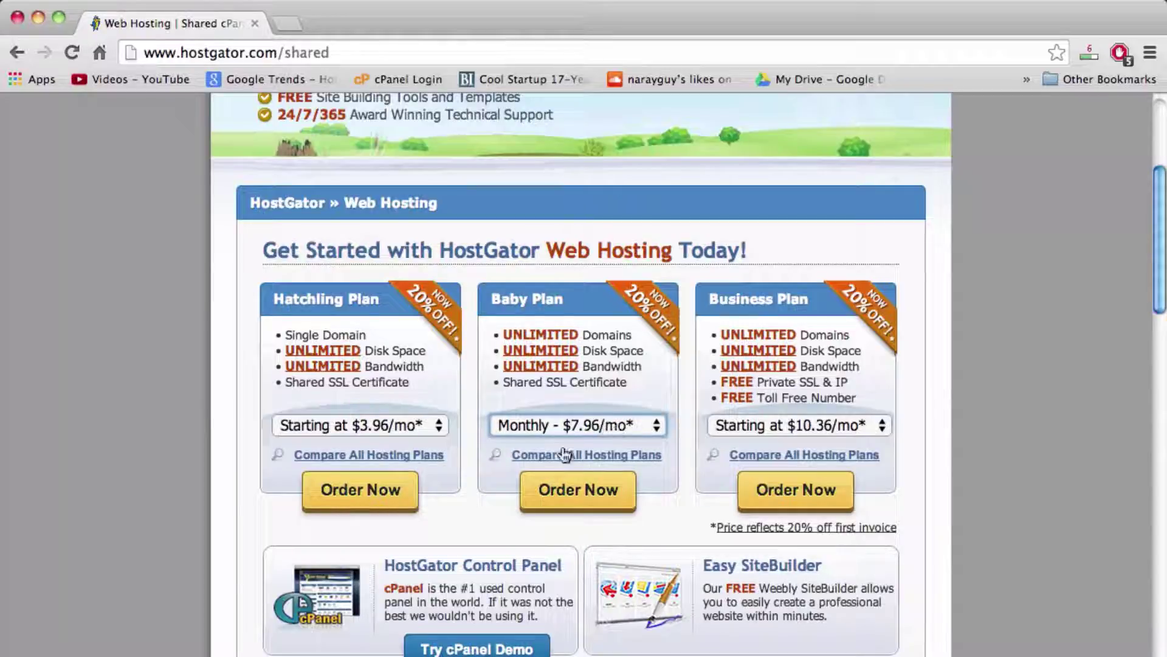
left_click(574, 493)
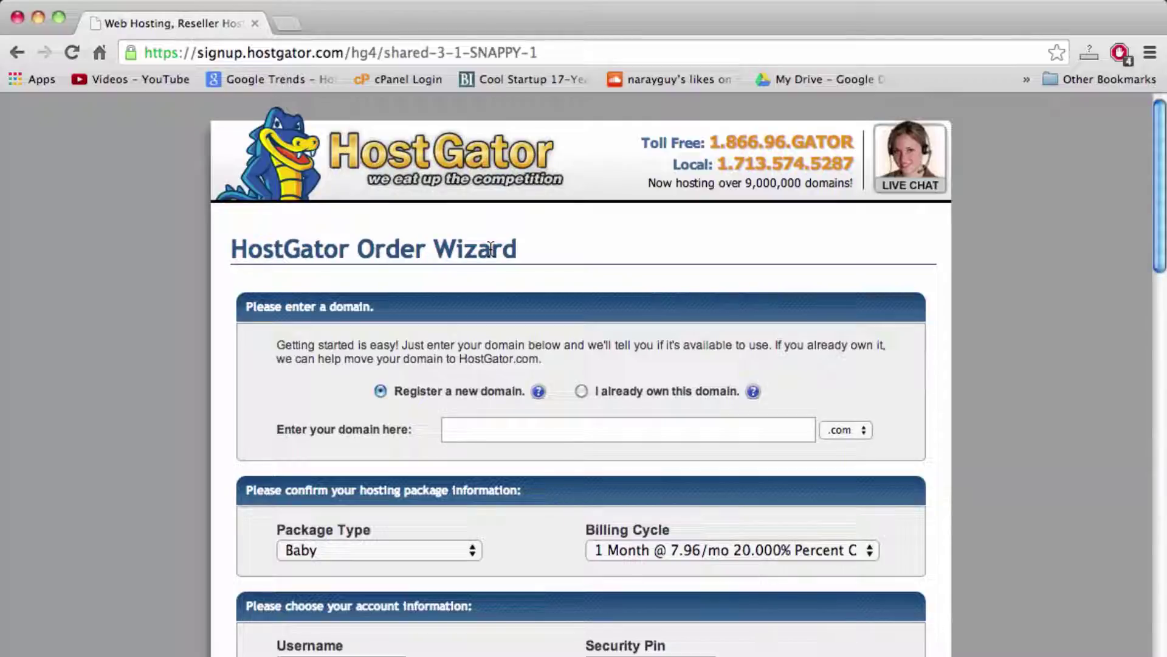
Step: Enter narayguy as the new domain name, keeping the .com extension
left_click(601, 435)
type("naray")
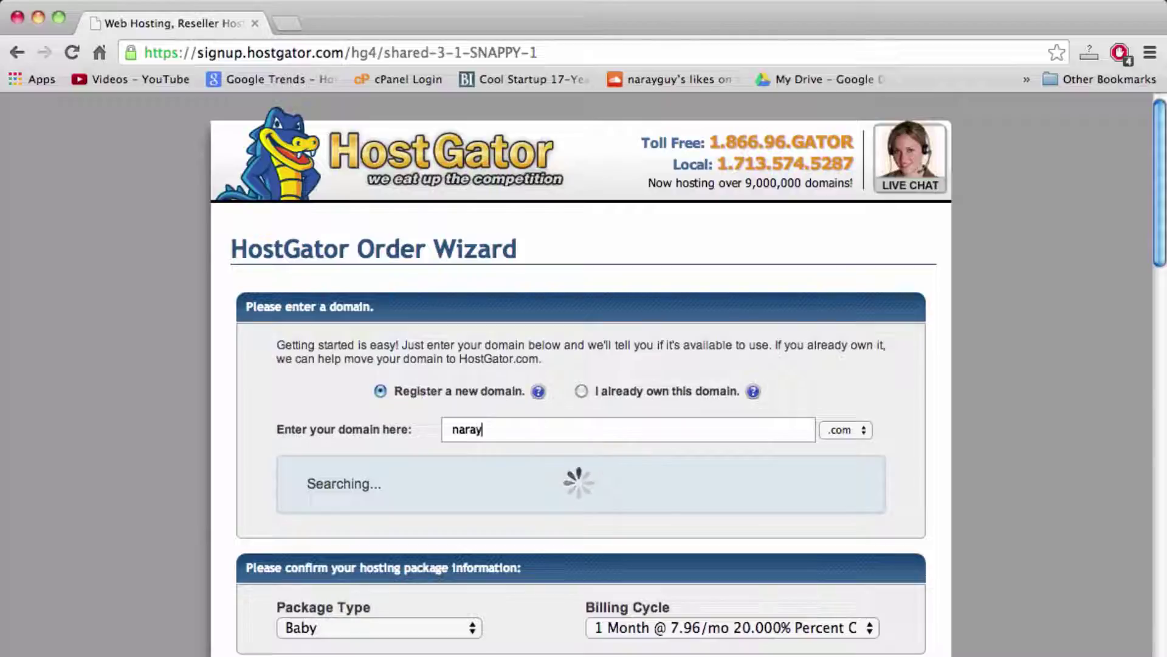
type("guy")
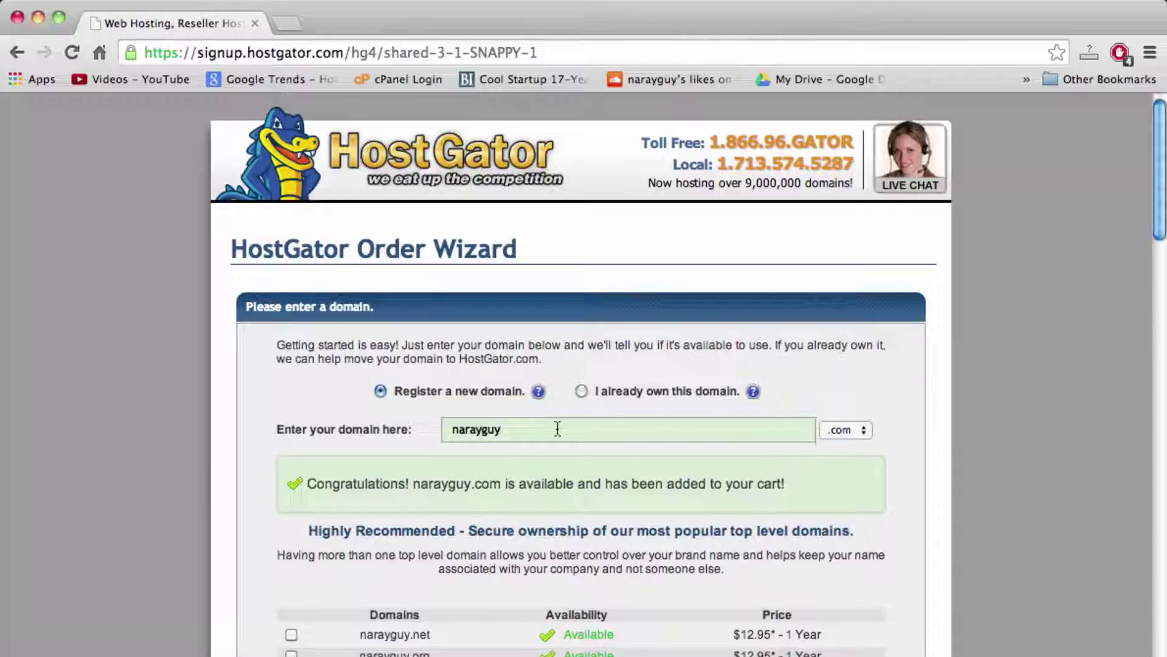
double_click(535, 436)
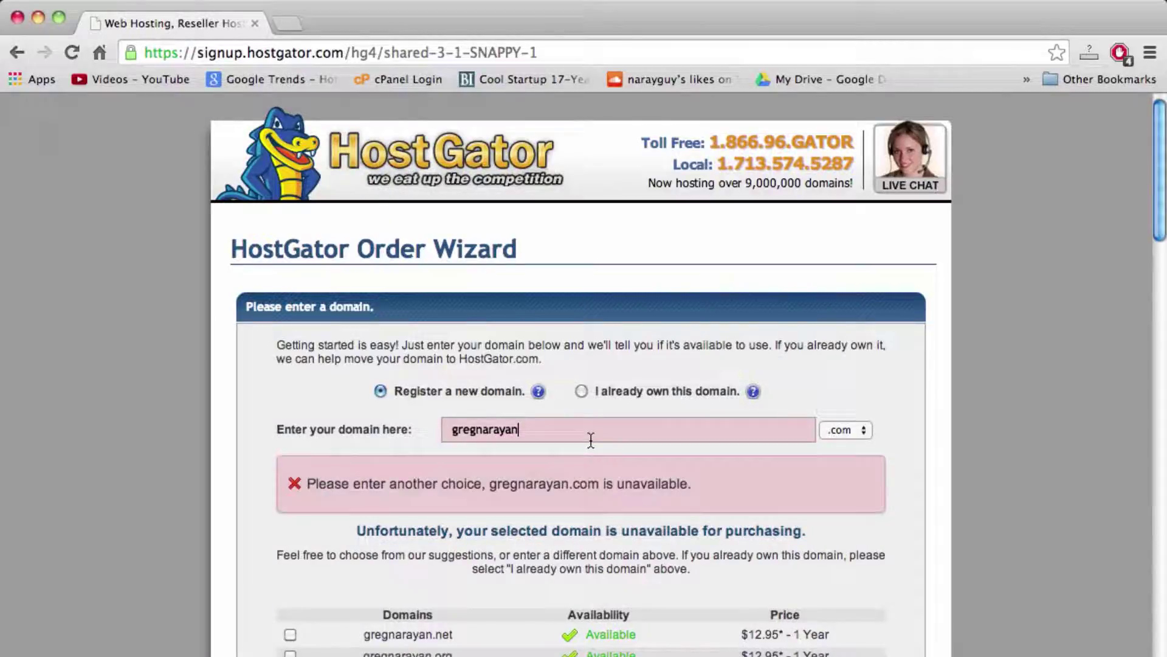
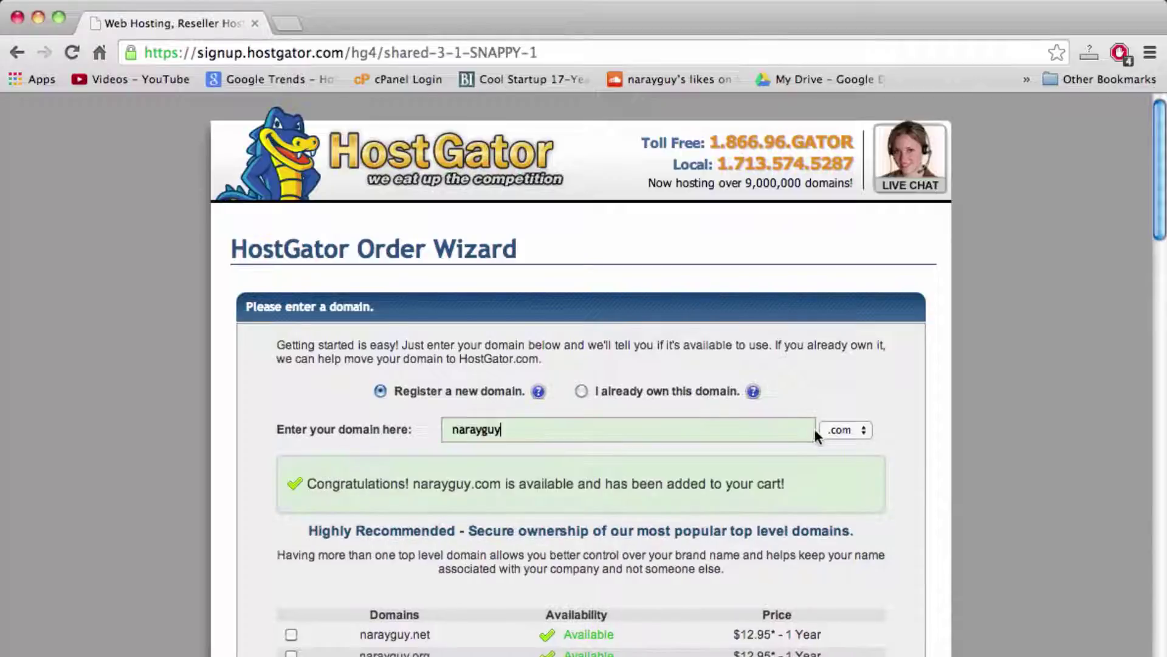
left_click(841, 429)
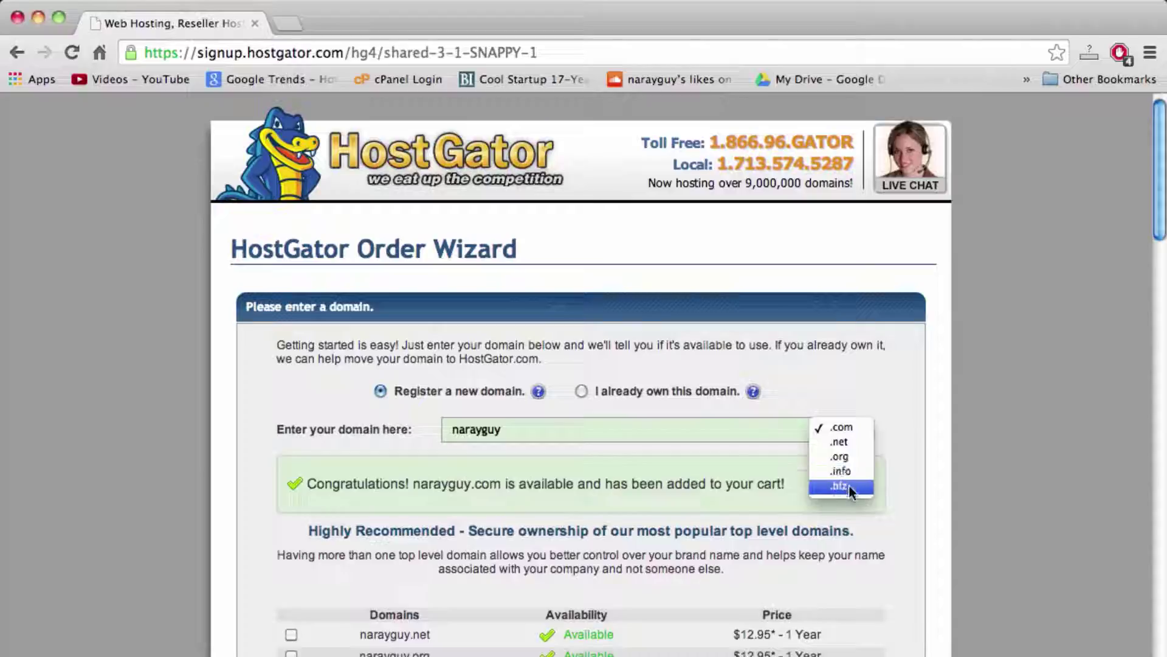
left_click(845, 433)
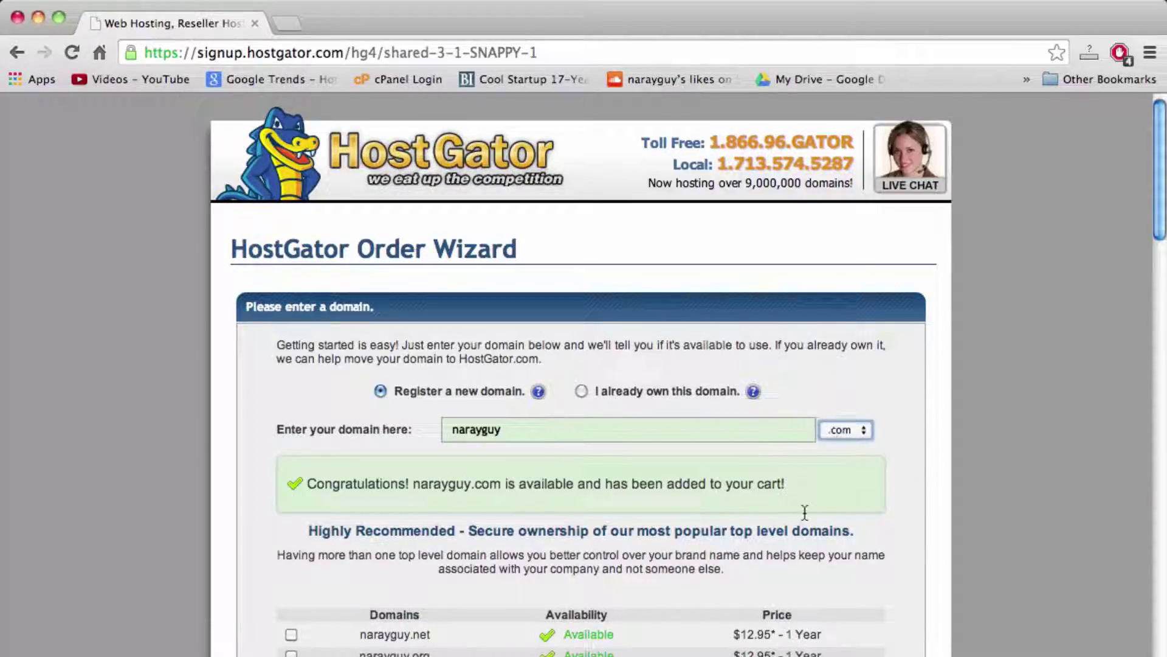
left_click(833, 433)
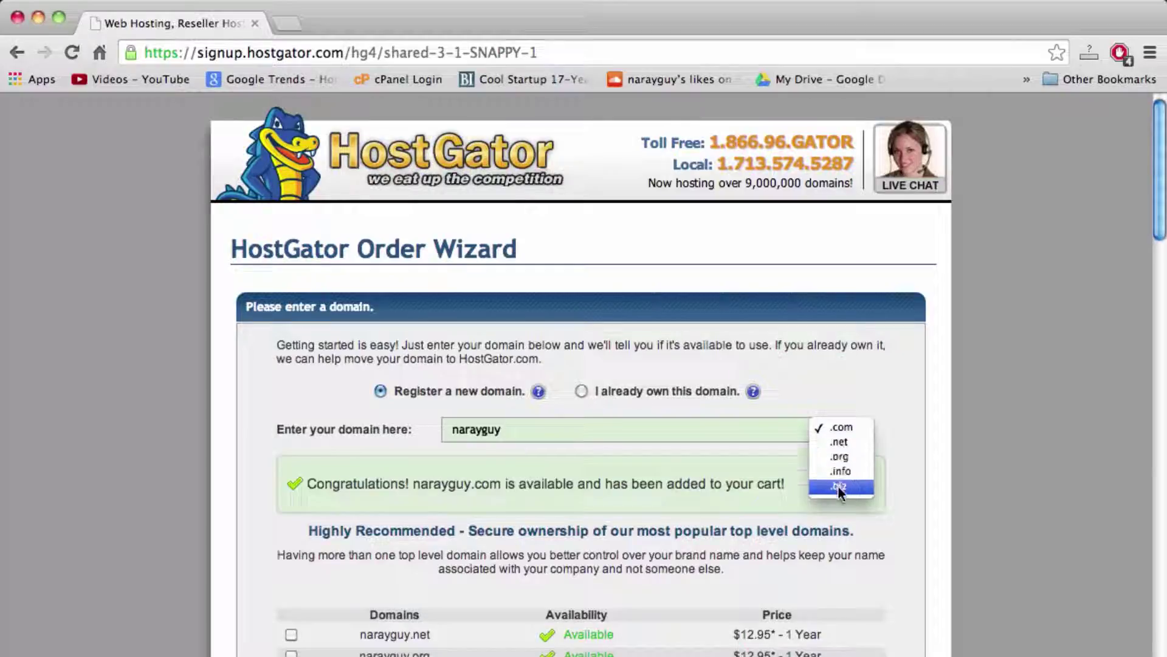
left_click(839, 432)
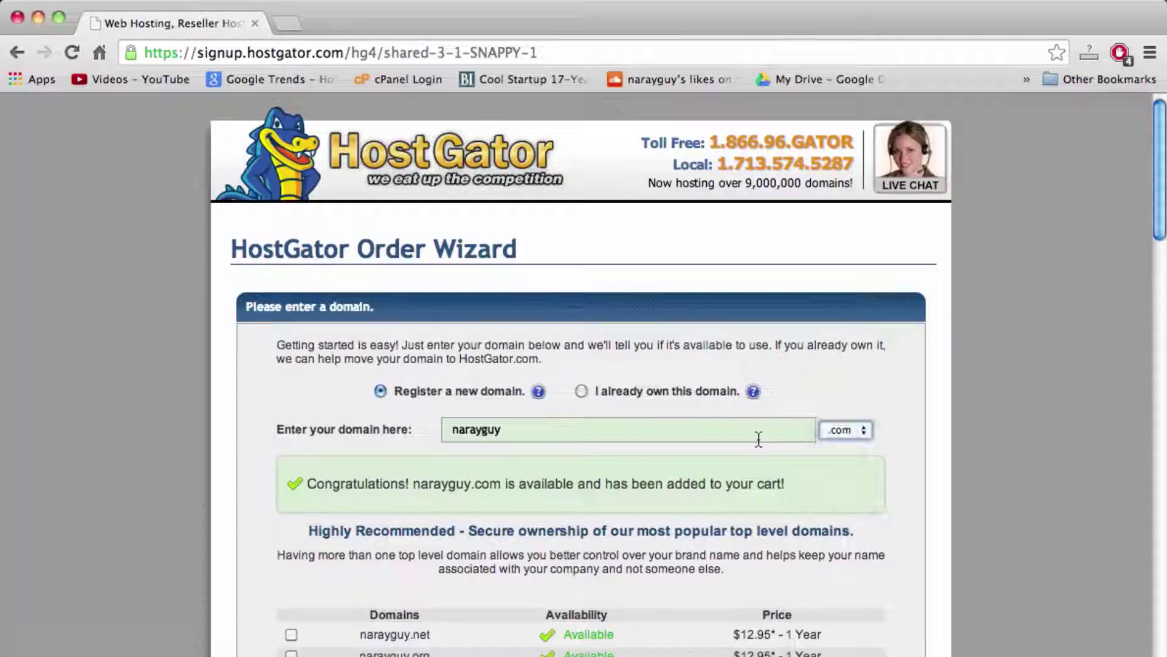
left_click(701, 438)
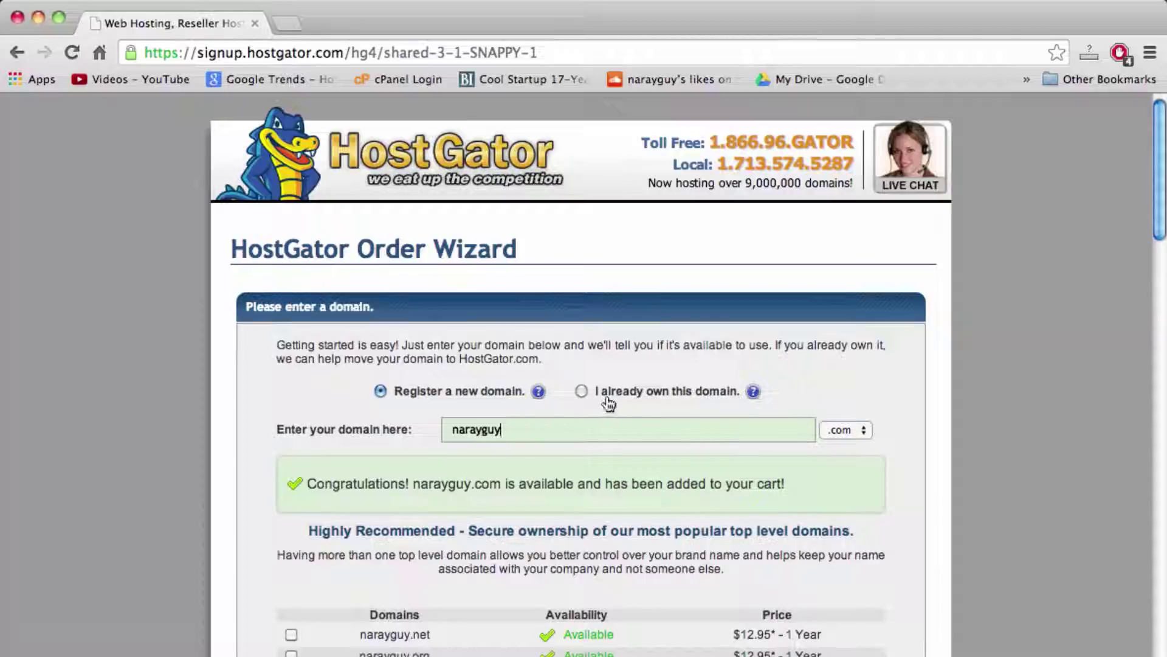
Step: Keep 'Register a new domain' selected and move down to the account username field
left_click(582, 393)
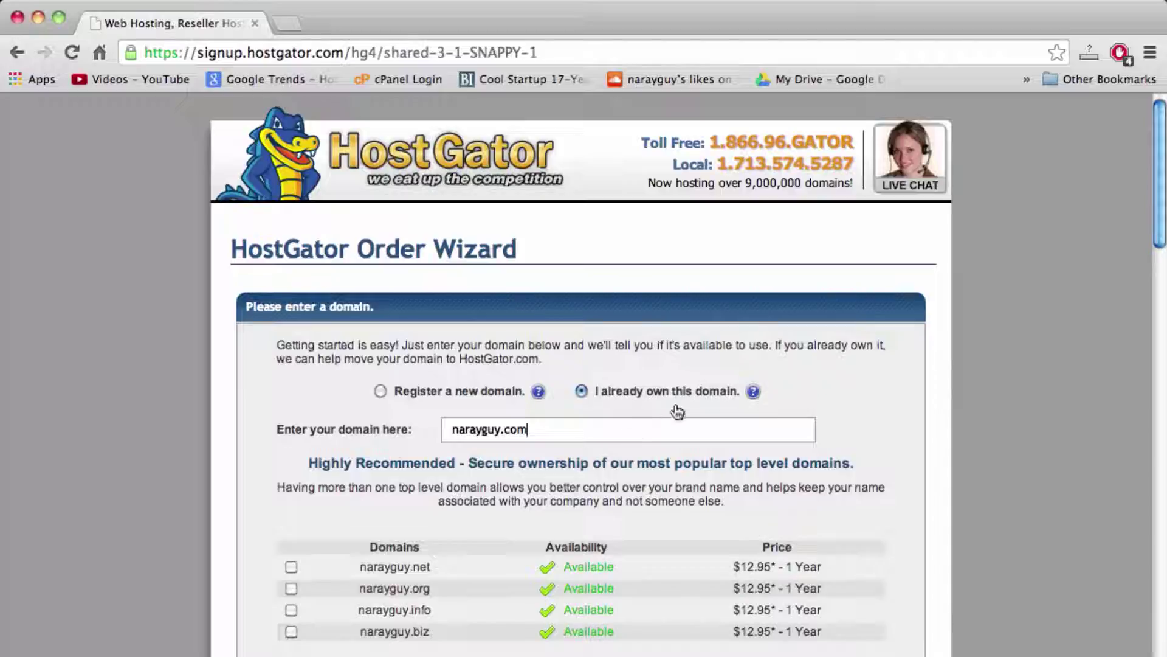
left_click(404, 392)
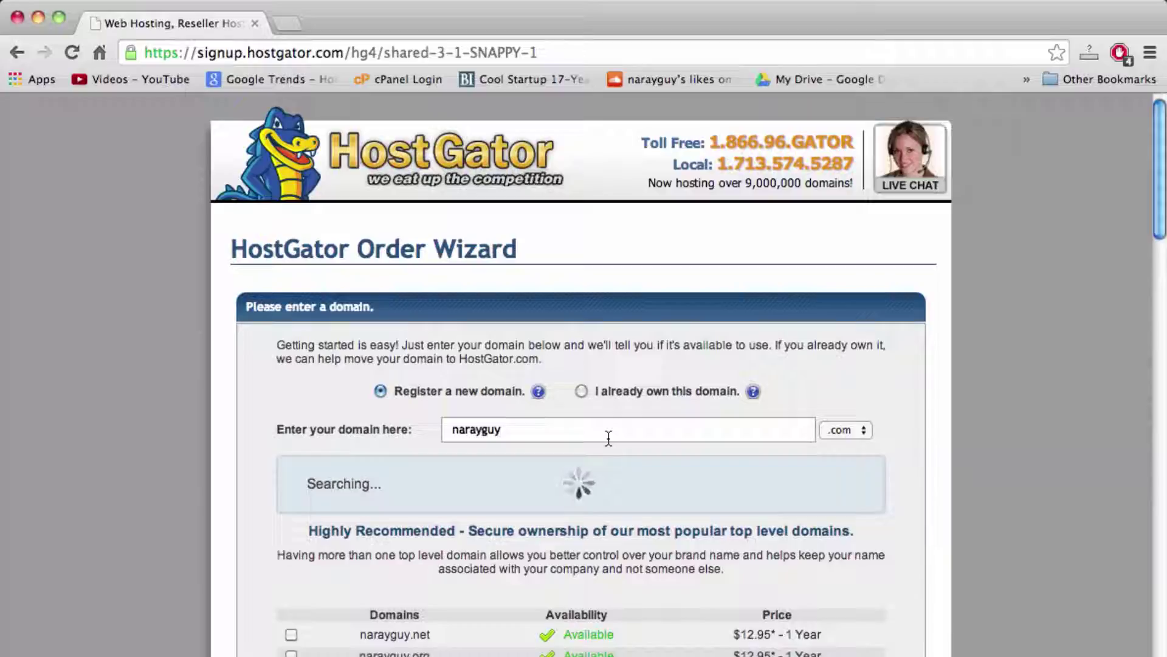
scroll(675, 435, "down", 1)
scroll(675, 435, "down", 5)
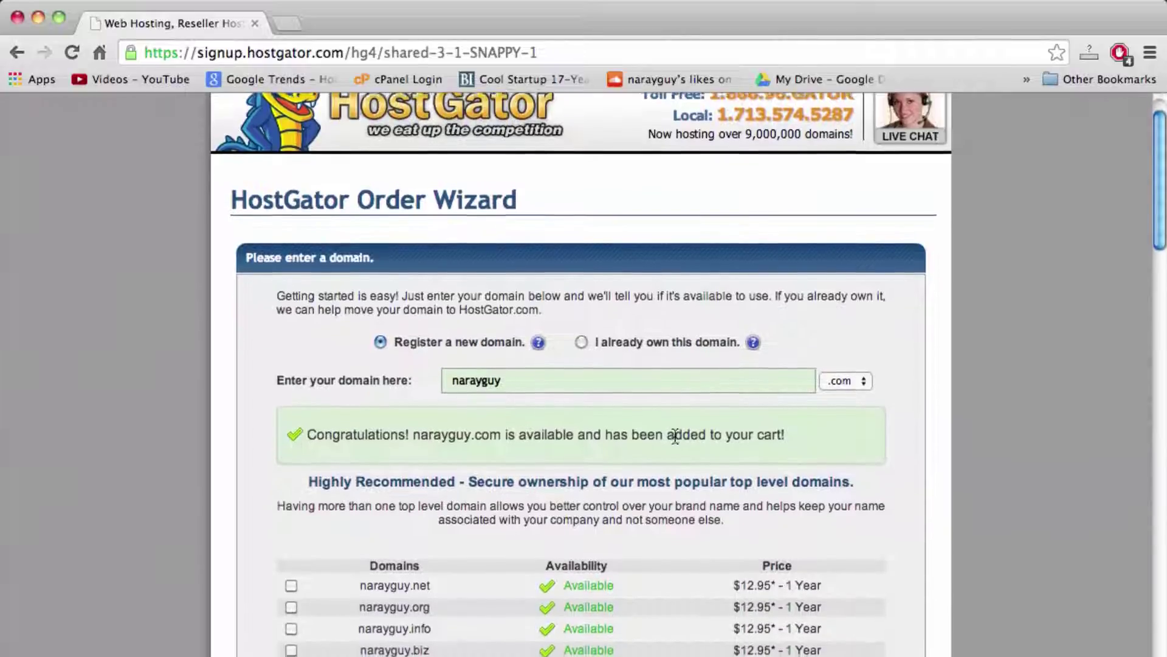
scroll(674, 429, "down", 1)
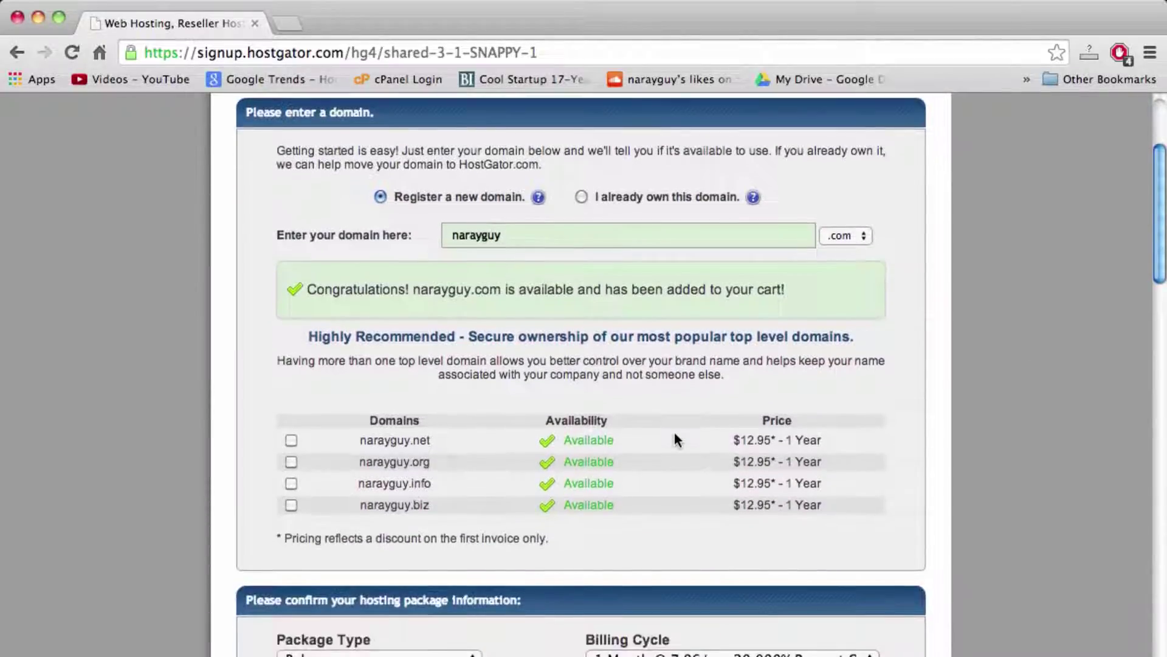
scroll(431, 301, "down", 5)
scroll(431, 299, "down", 1)
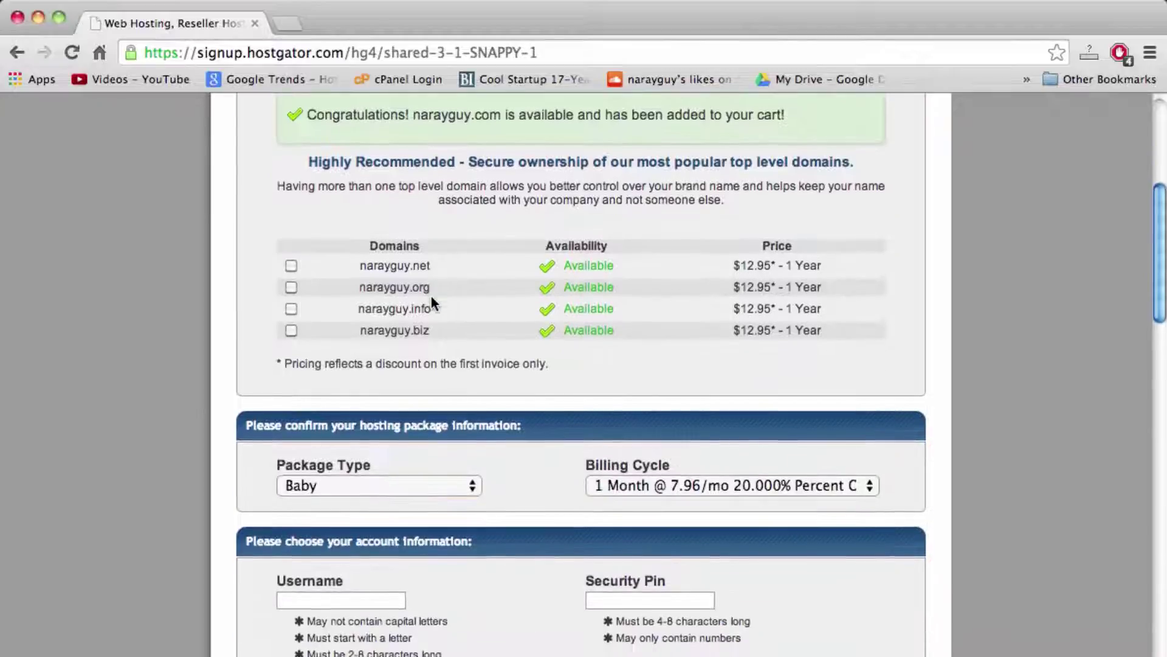
scroll(431, 299, "down", 3)
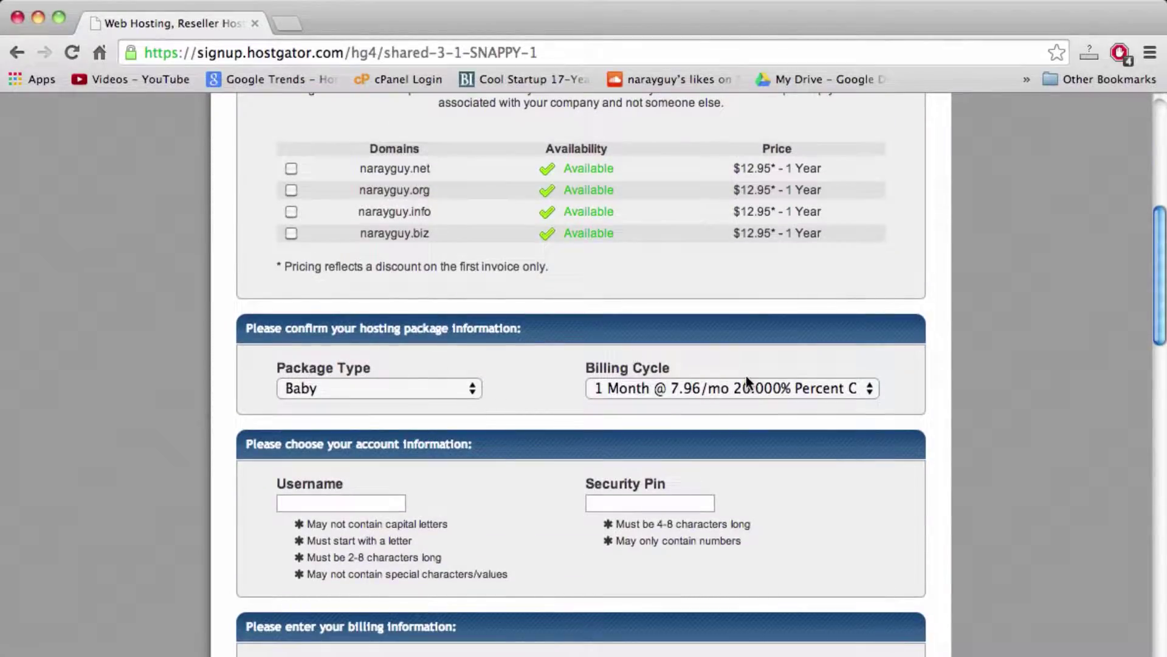
scroll(757, 383, "up", 10)
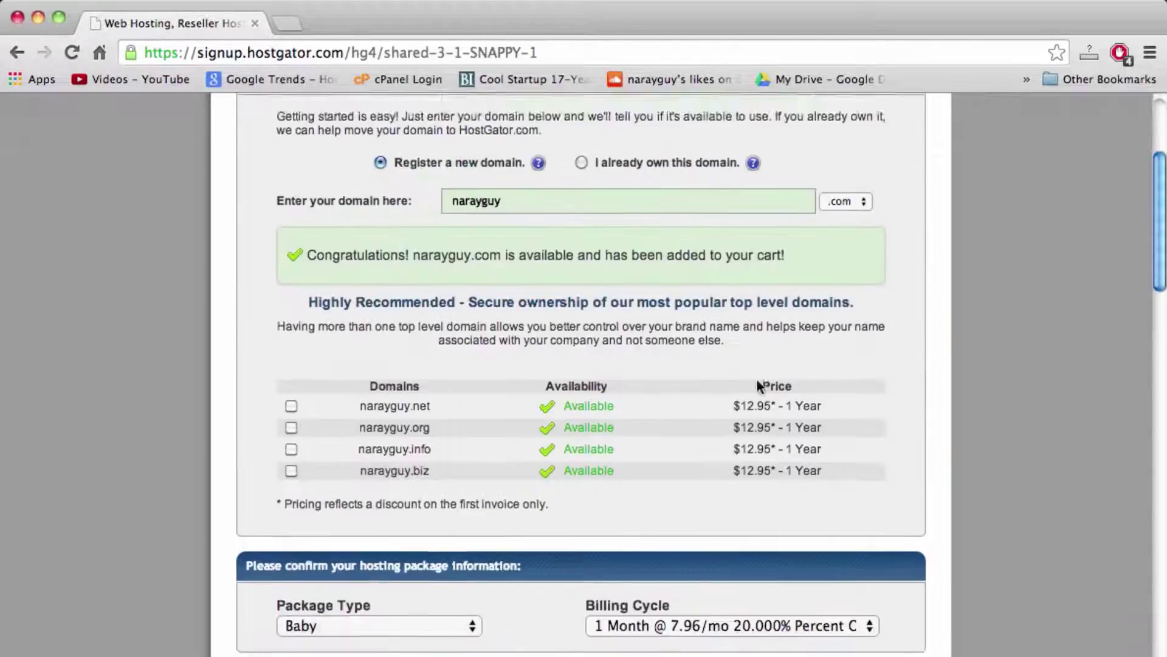
scroll(757, 385, "down", 5)
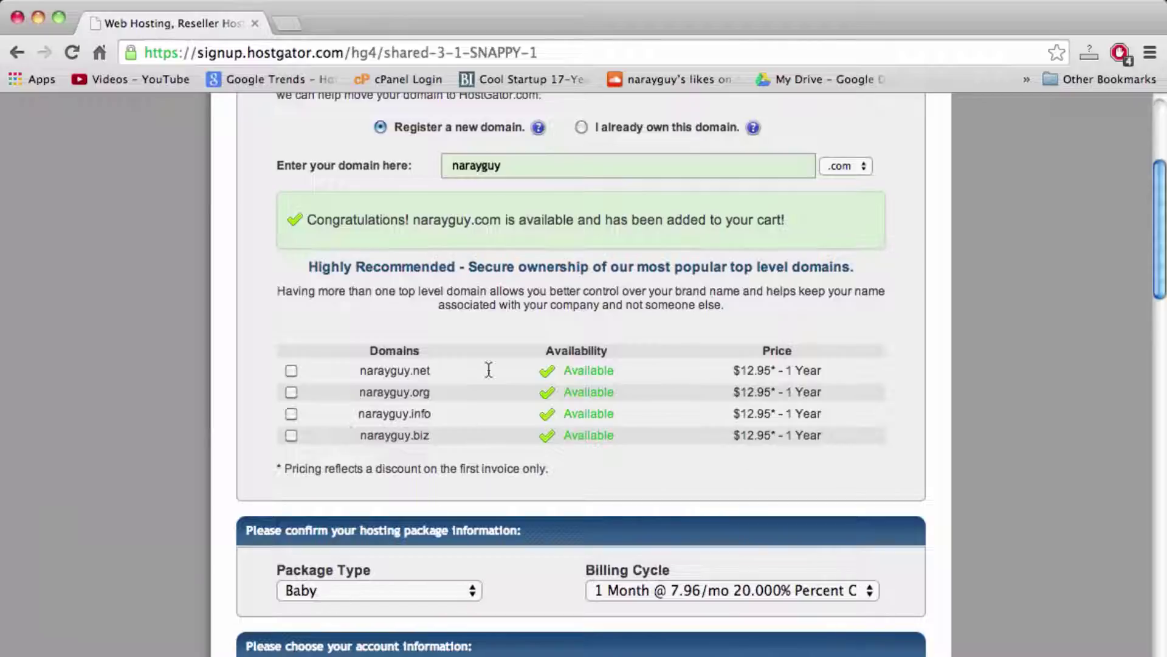
scroll(437, 399, "down", 8)
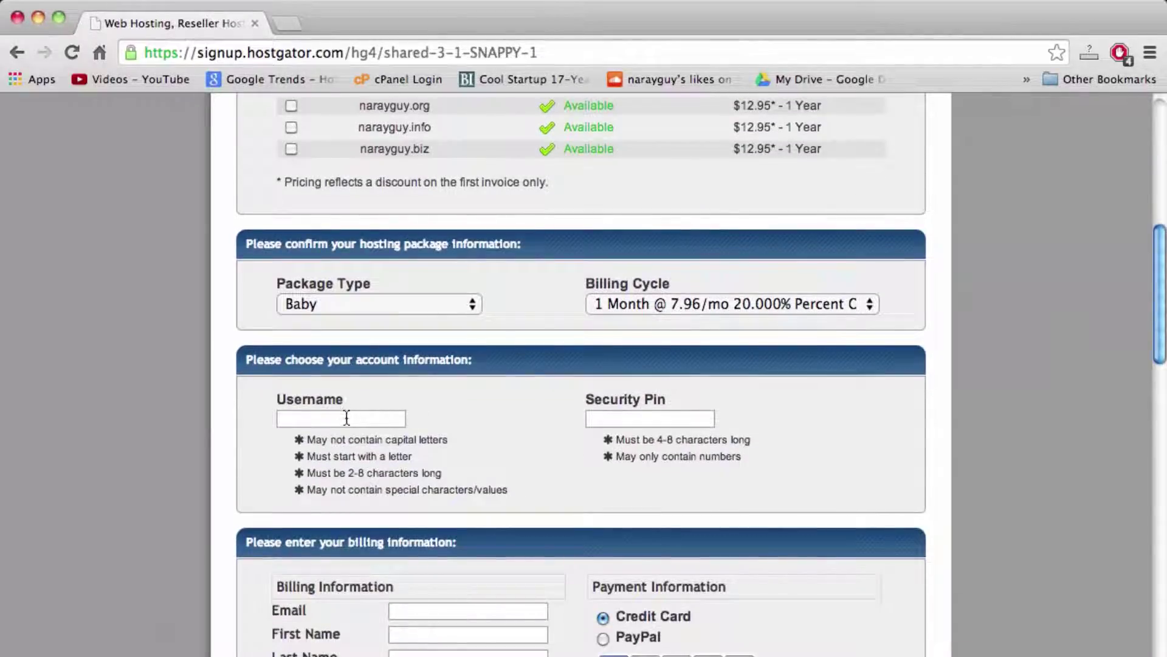
left_click(359, 424)
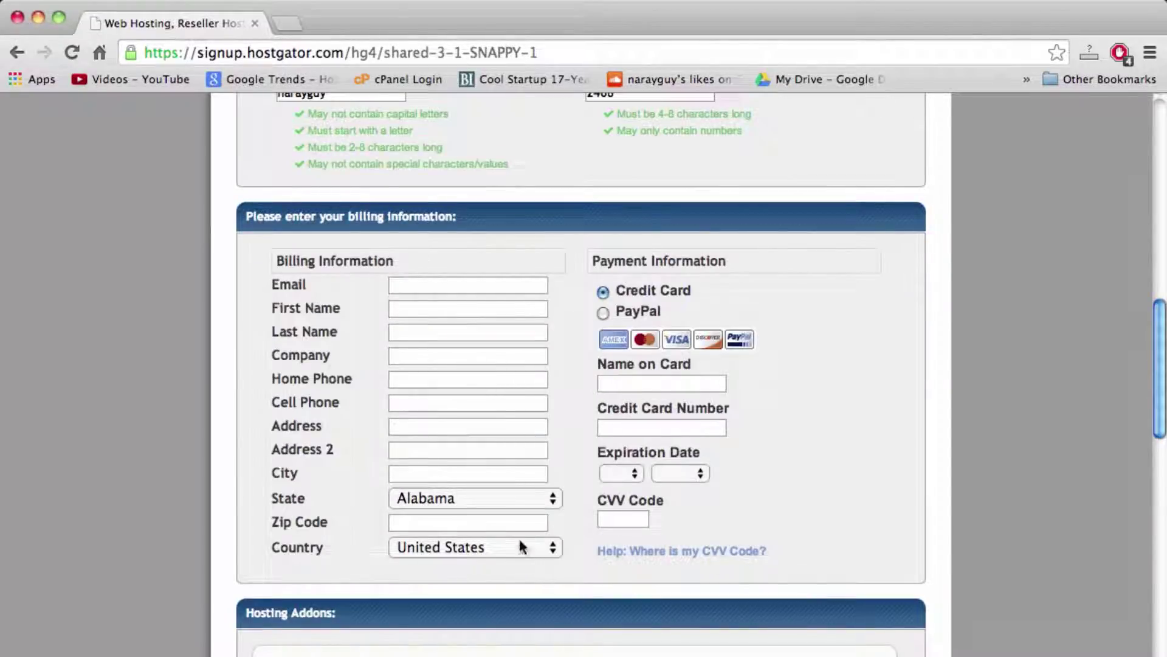
Step: Uncheck the Domain Privacy Protection, SiteLock and CodeGuard add-ons, then scroll down the order form
mouse_move(674, 554)
scroll(618, 338, "down", 5)
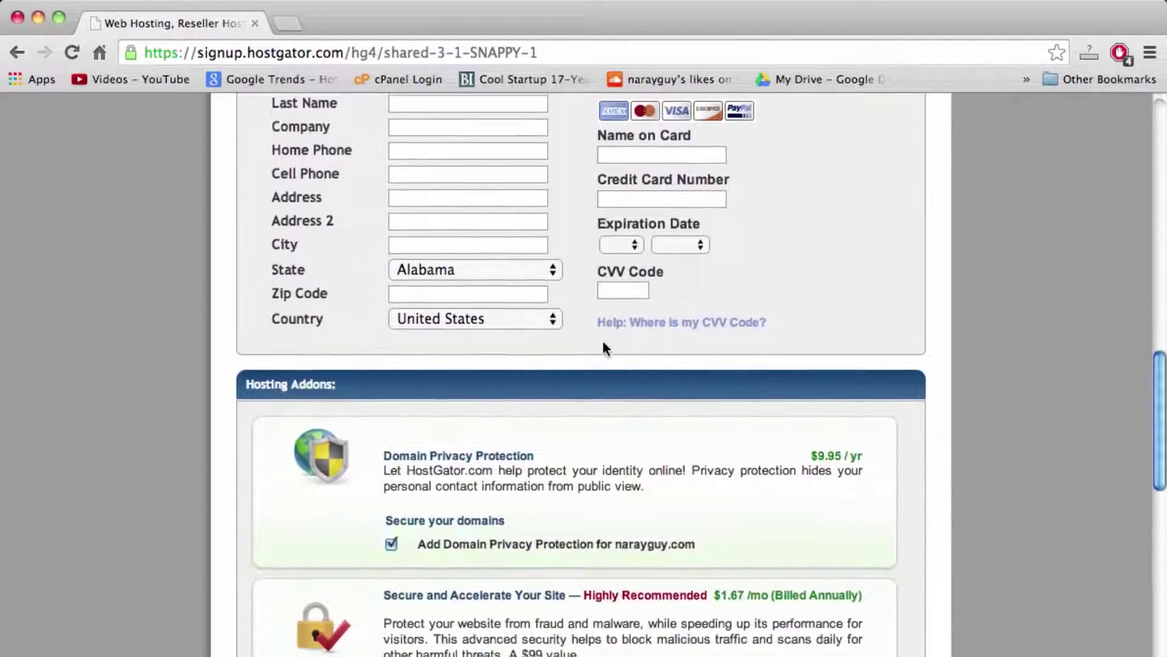
scroll(604, 347, "down", 3)
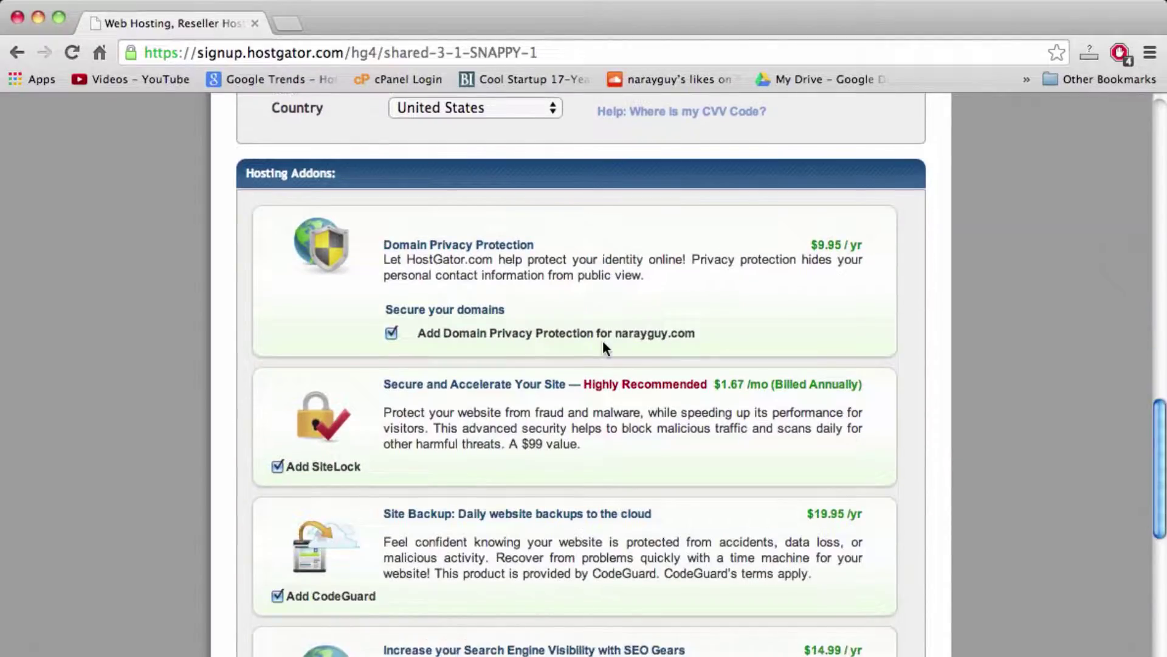
left_click(391, 333)
left_click(277, 466)
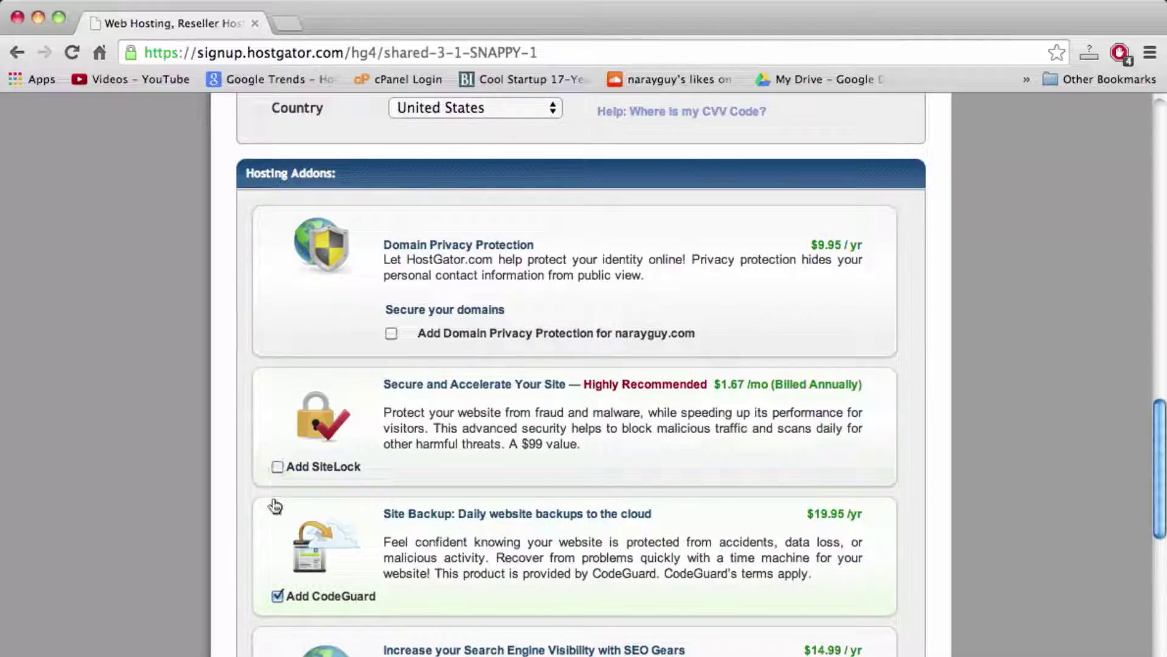
left_click(277, 596)
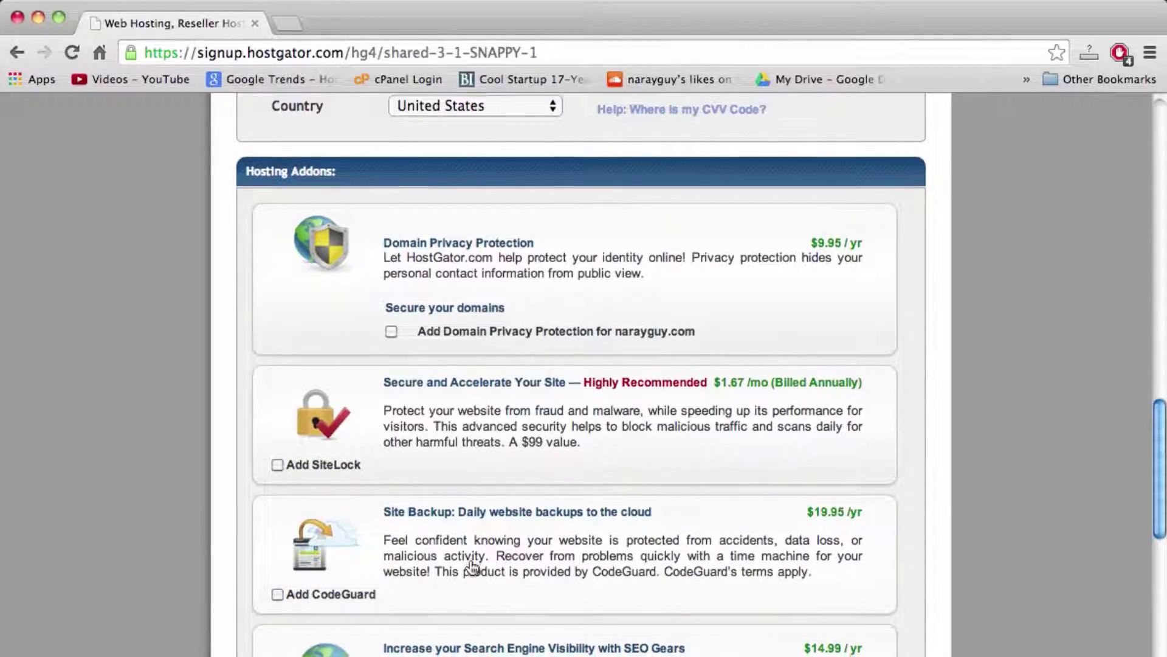
scroll(473, 566, "down", 2)
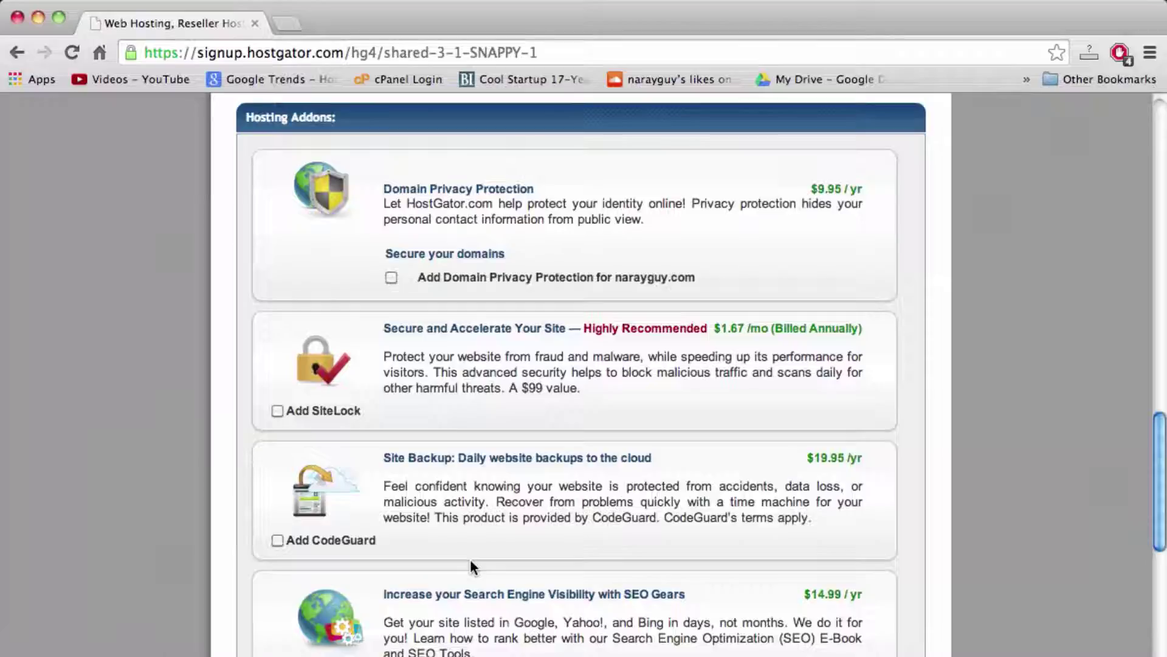
scroll(472, 567, "down", 3)
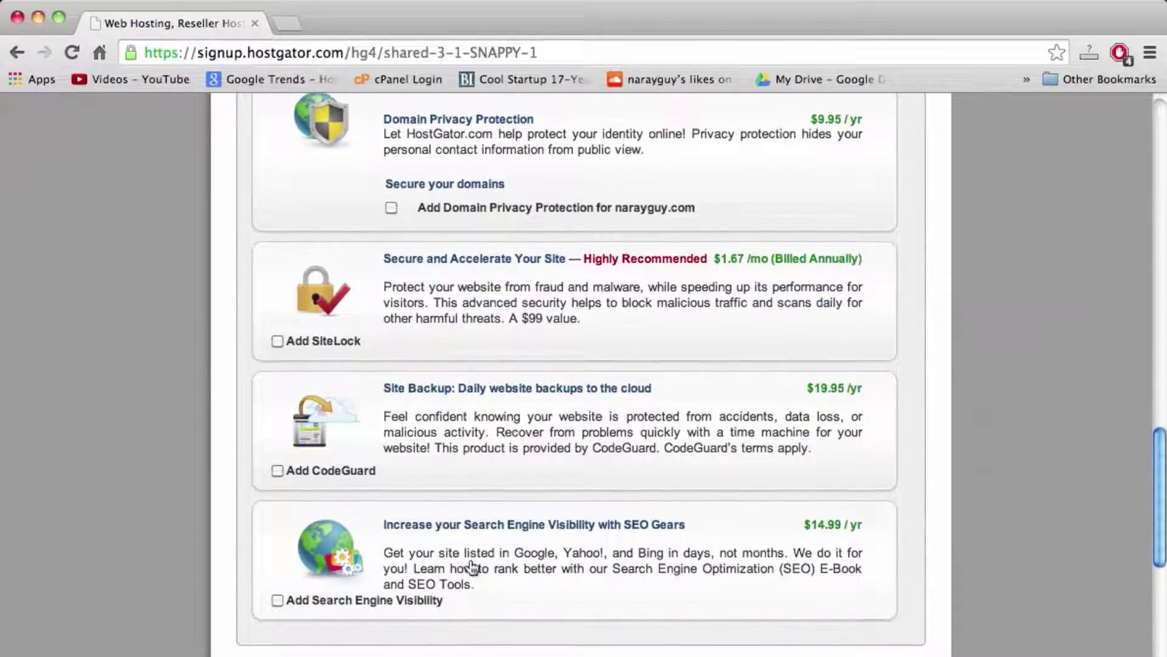
scroll(473, 567, "down", 1)
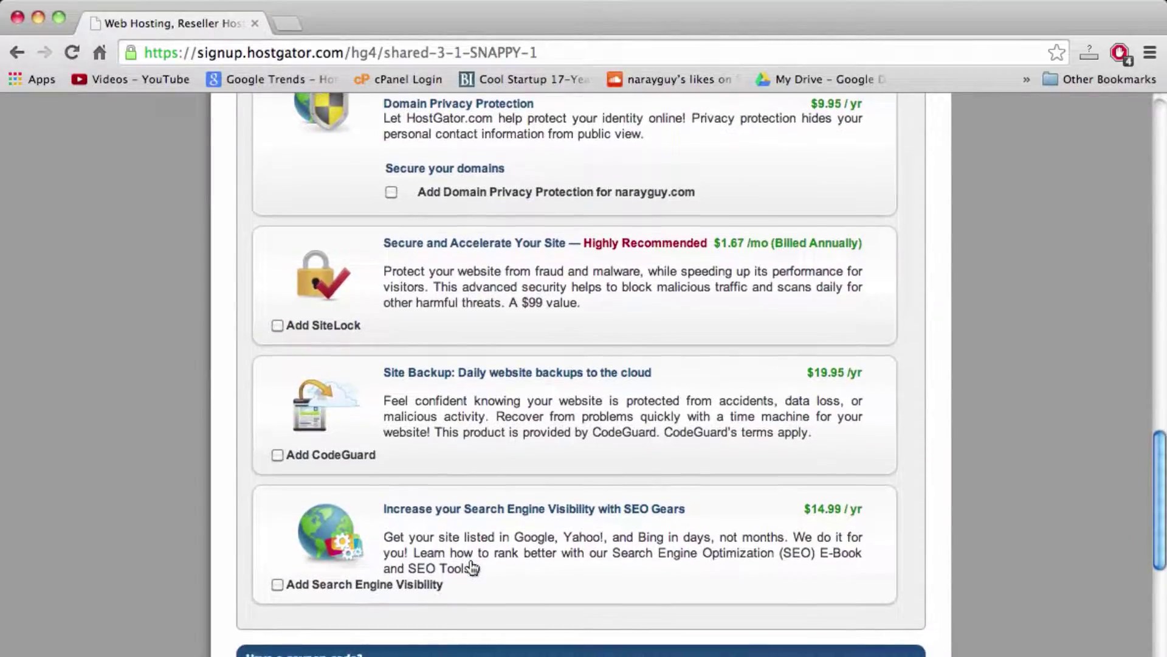
scroll(472, 566, "down", 4)
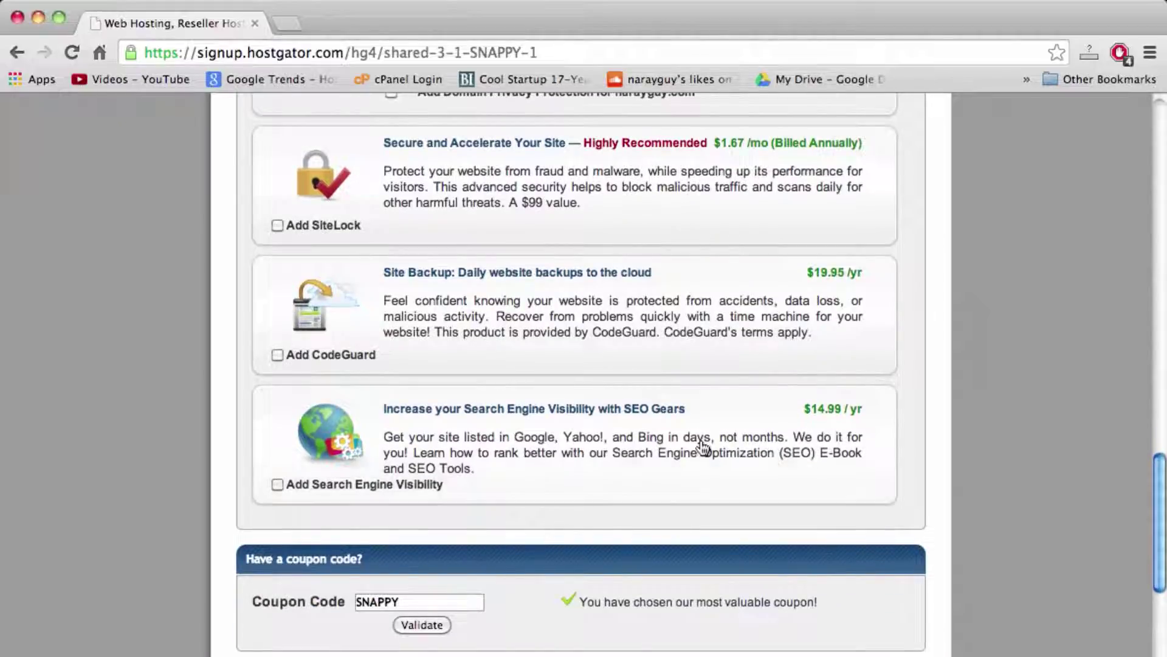
scroll(704, 448, "down", 8)
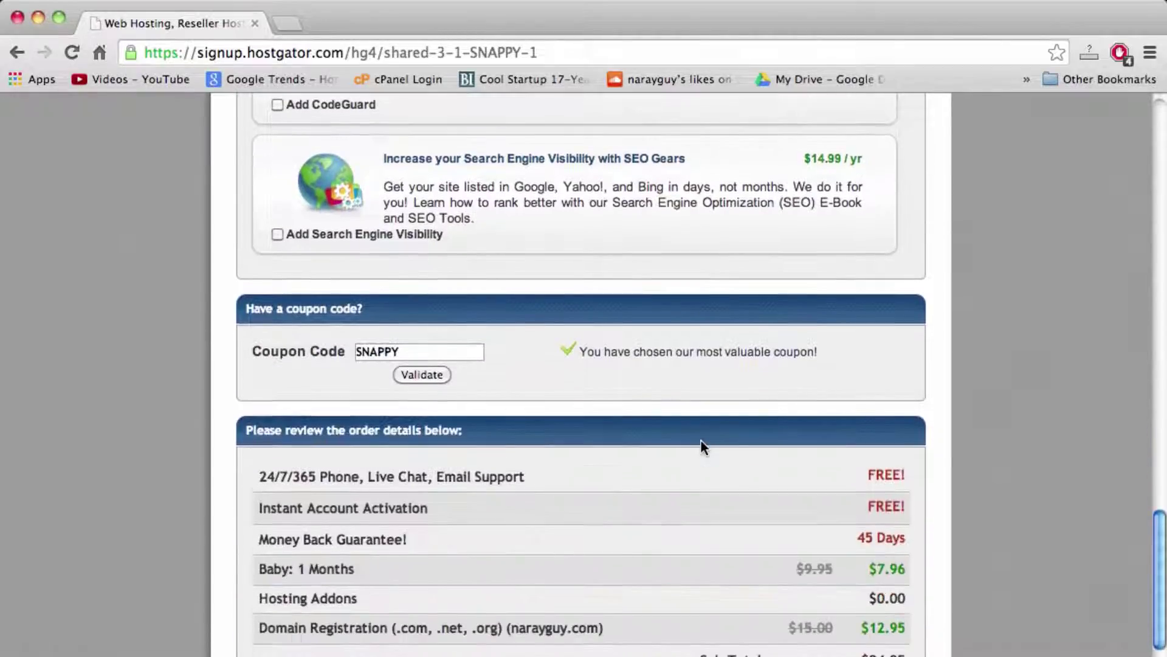
Step: Replace the SNAPPY coupon with coffeemoney and validate it, bringing the total due to $12.96
double_click(383, 352)
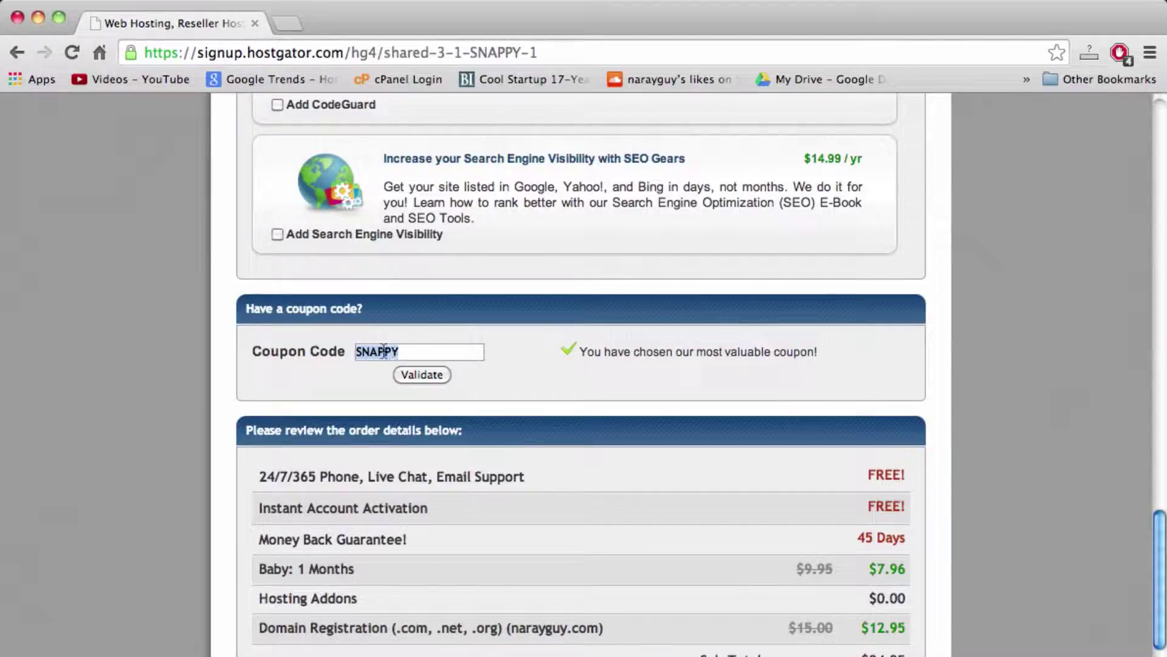
left_click(414, 353)
double_click(380, 353)
left_click(416, 354)
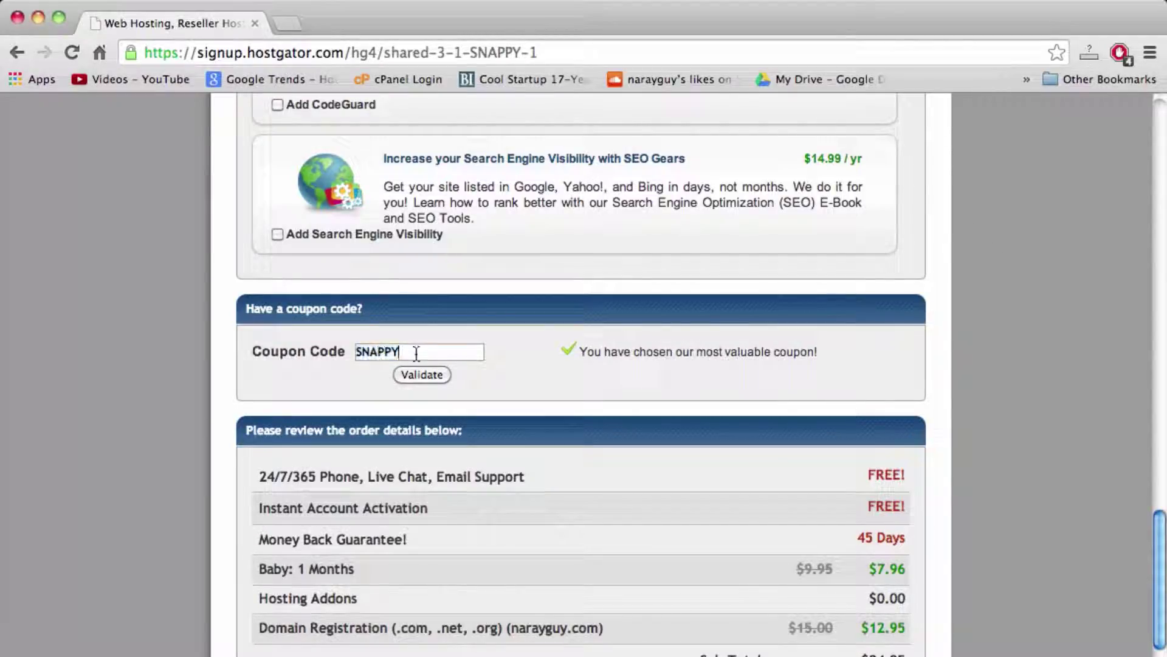
double_click(382, 354)
scroll(744, 430, "down", 1)
scroll(743, 430, "down", 3)
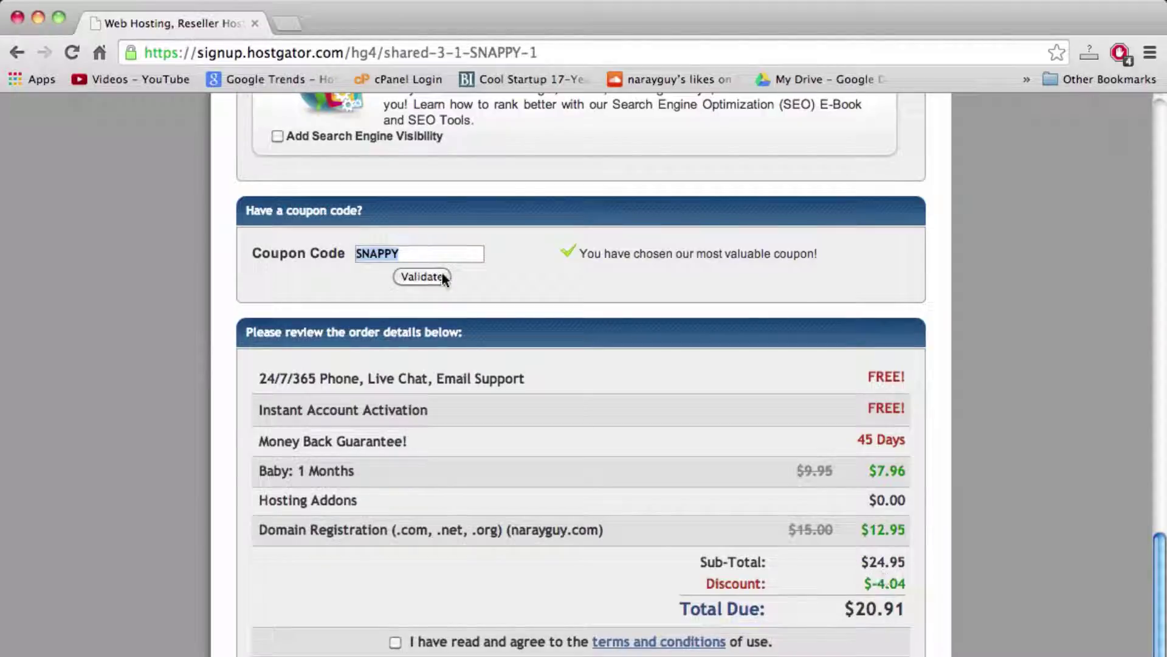
type("coffee")
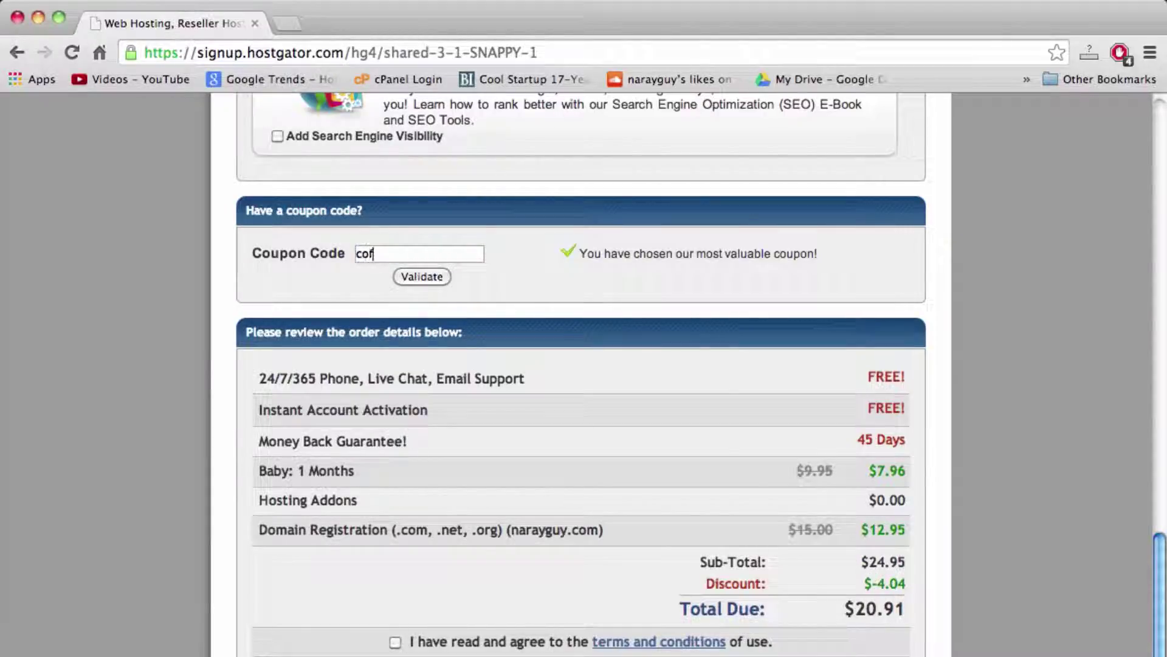
type("money")
left_click(424, 276)
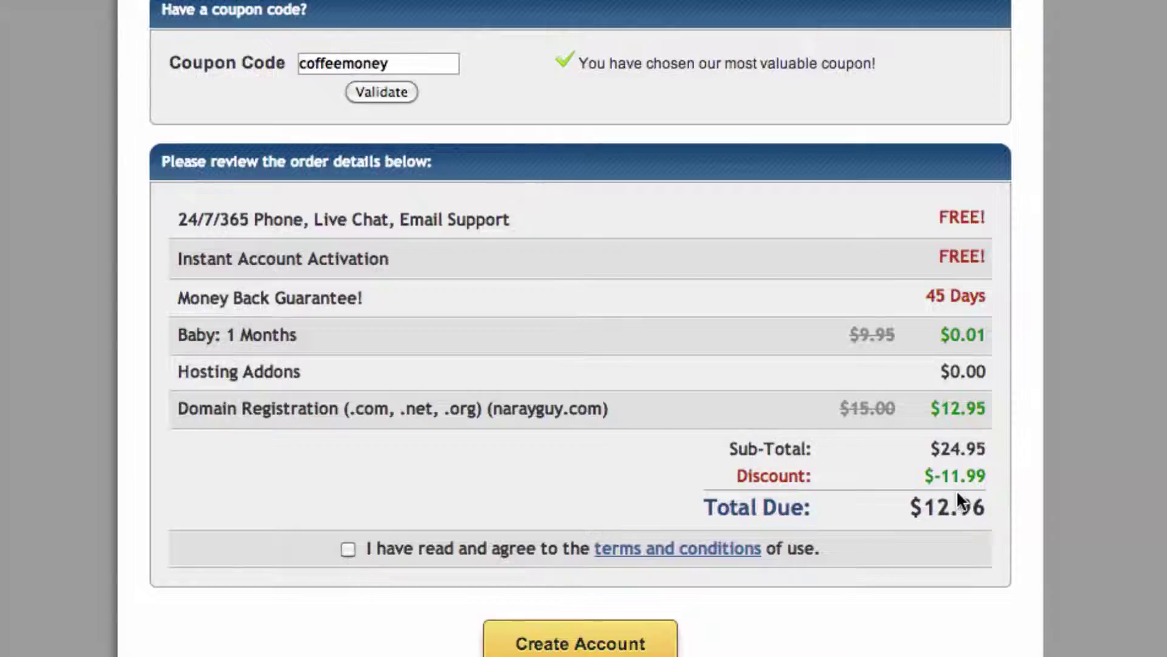
left_click(398, 64)
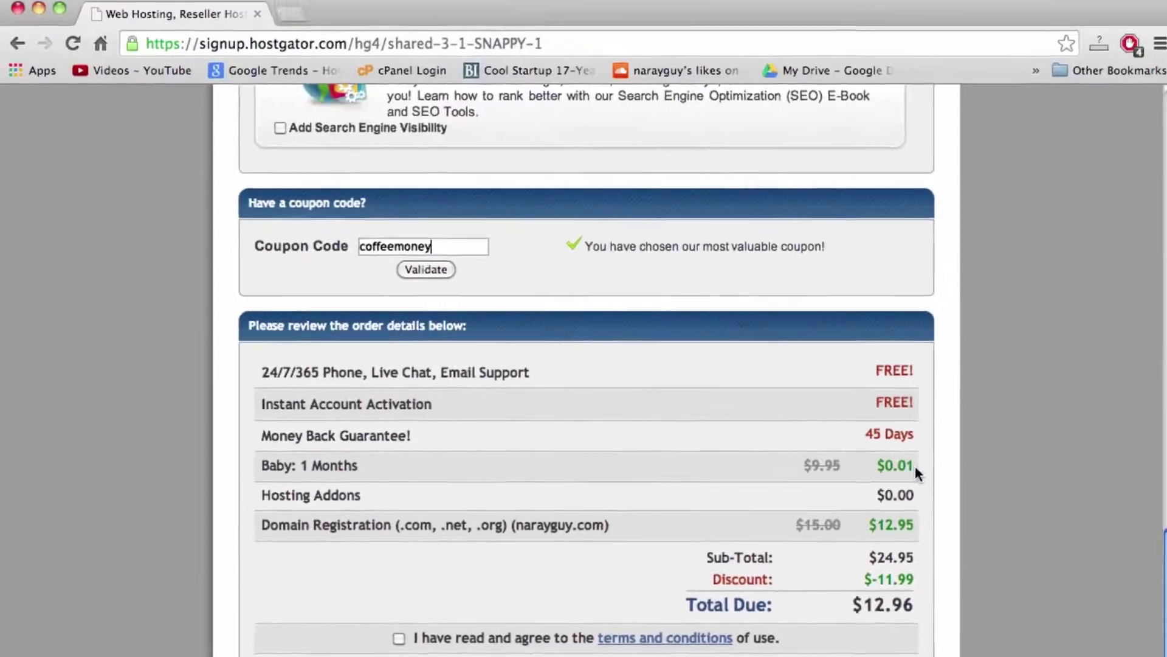
scroll(523, 396, "down", 2)
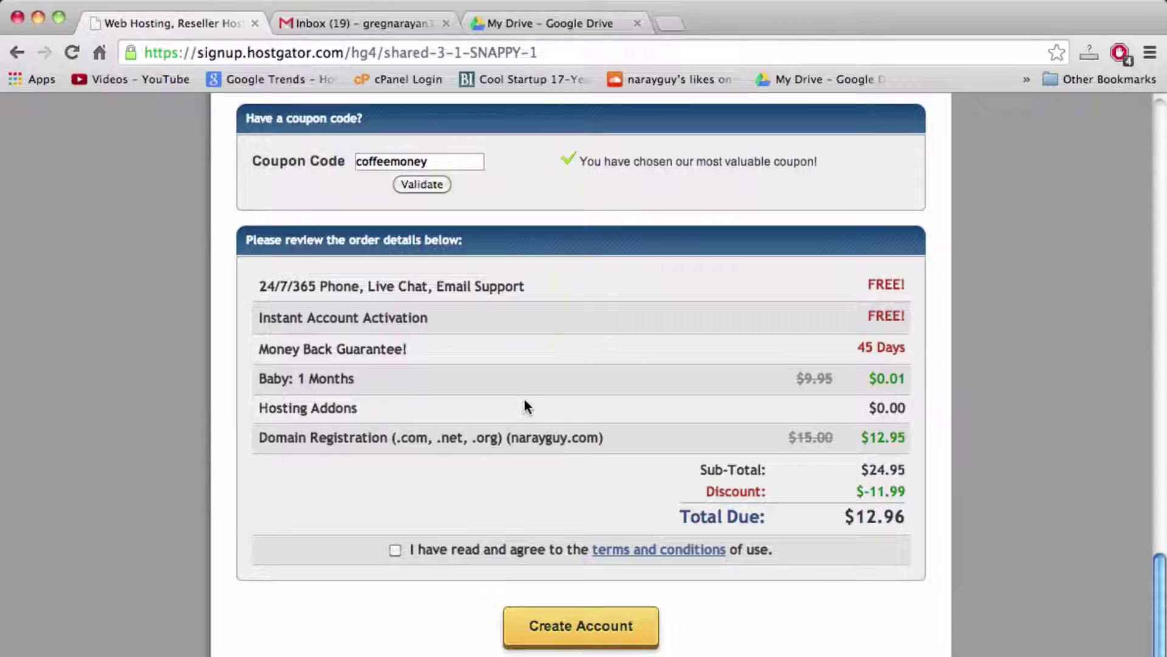
Step: Choose PayPal as the payment method and tick the terms and conditions checkbox
scroll(523, 396, "up", 3)
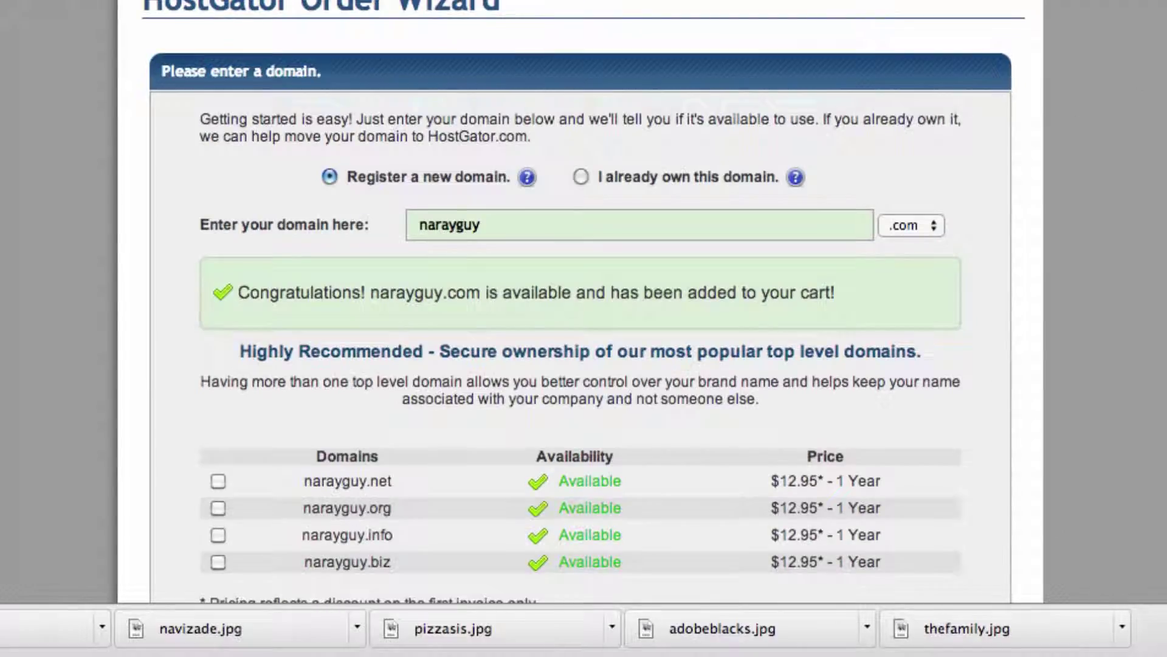
scroll(580, 301, "down", 5)
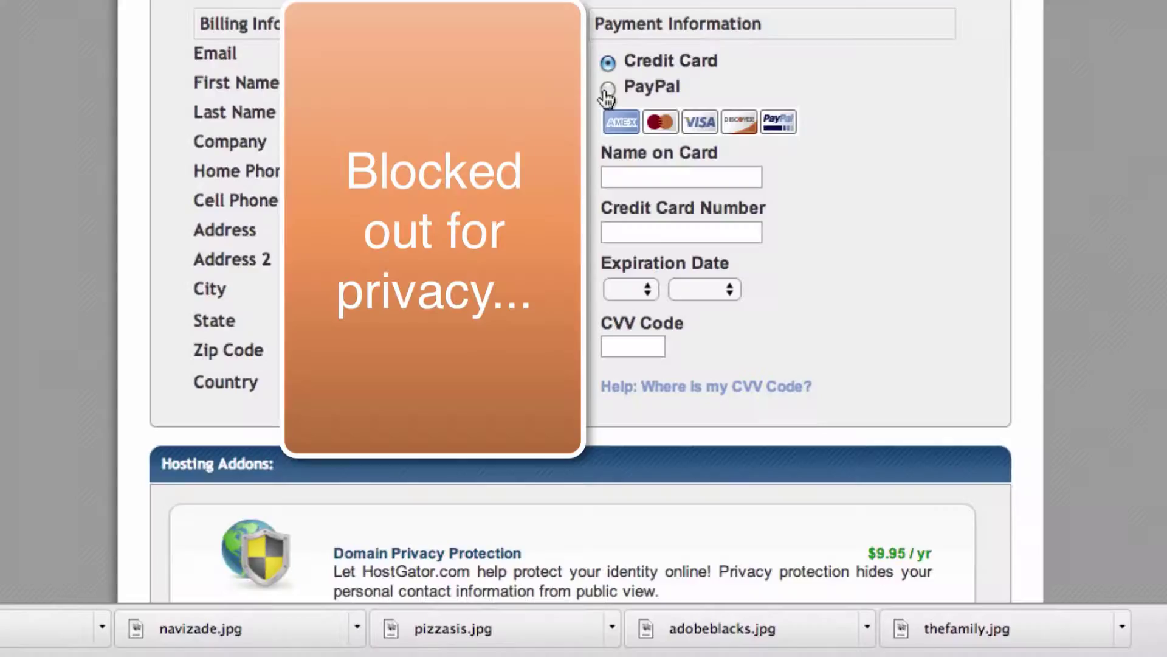
left_click(607, 90)
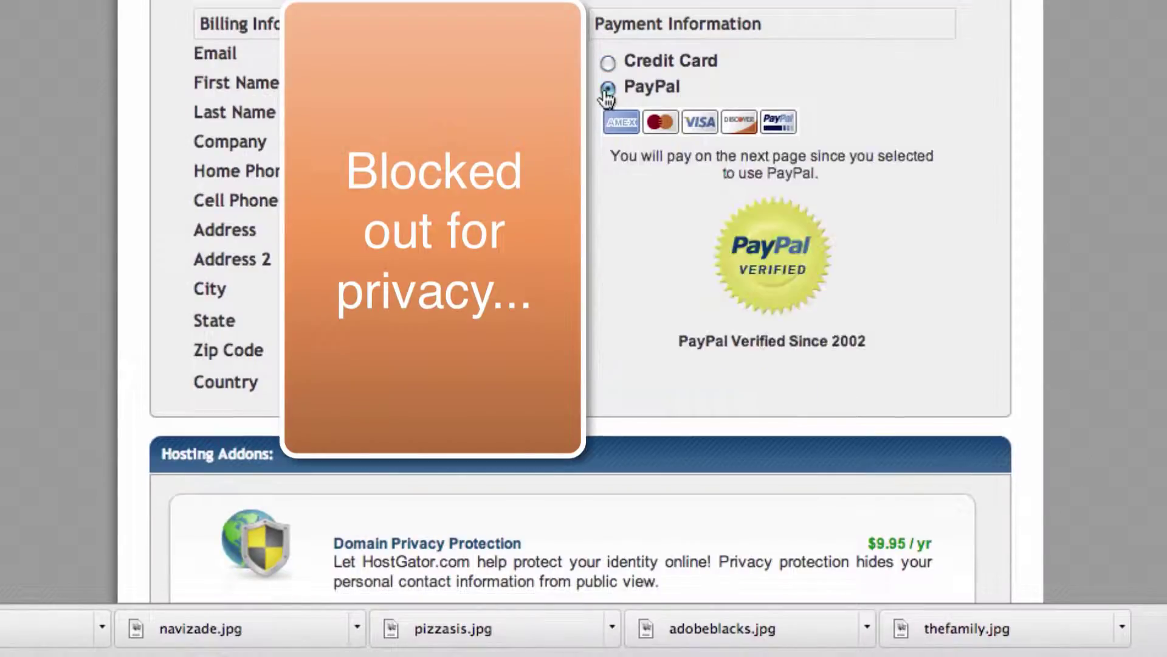
scroll(1153, 222, "down", 7)
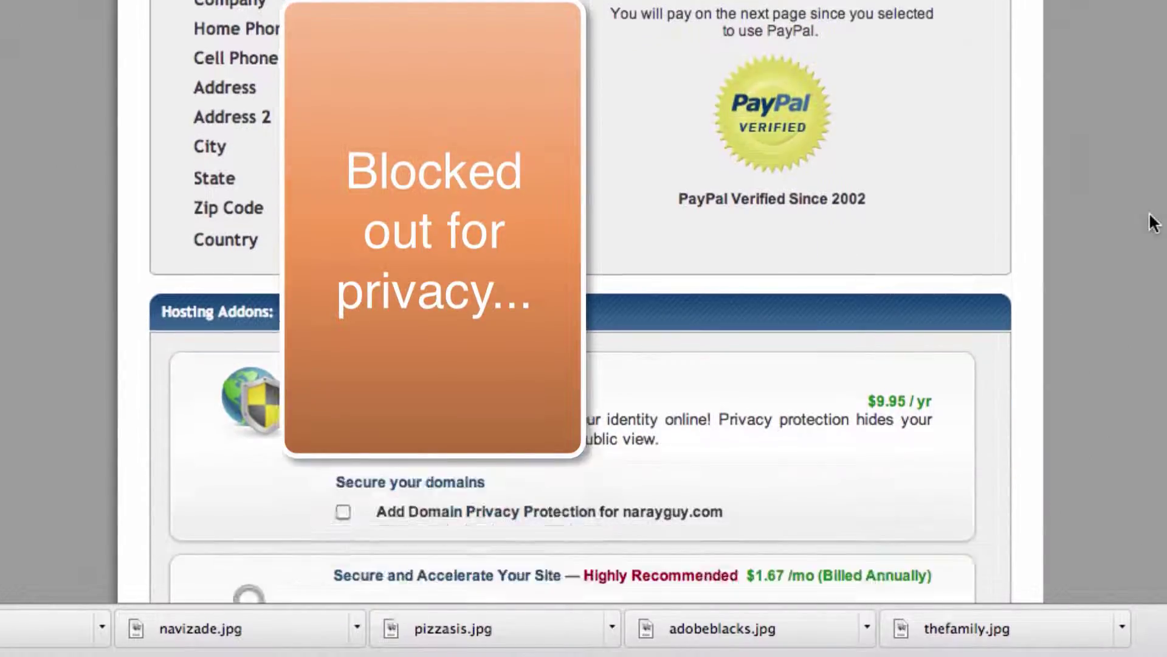
scroll(1153, 222, "down", 15)
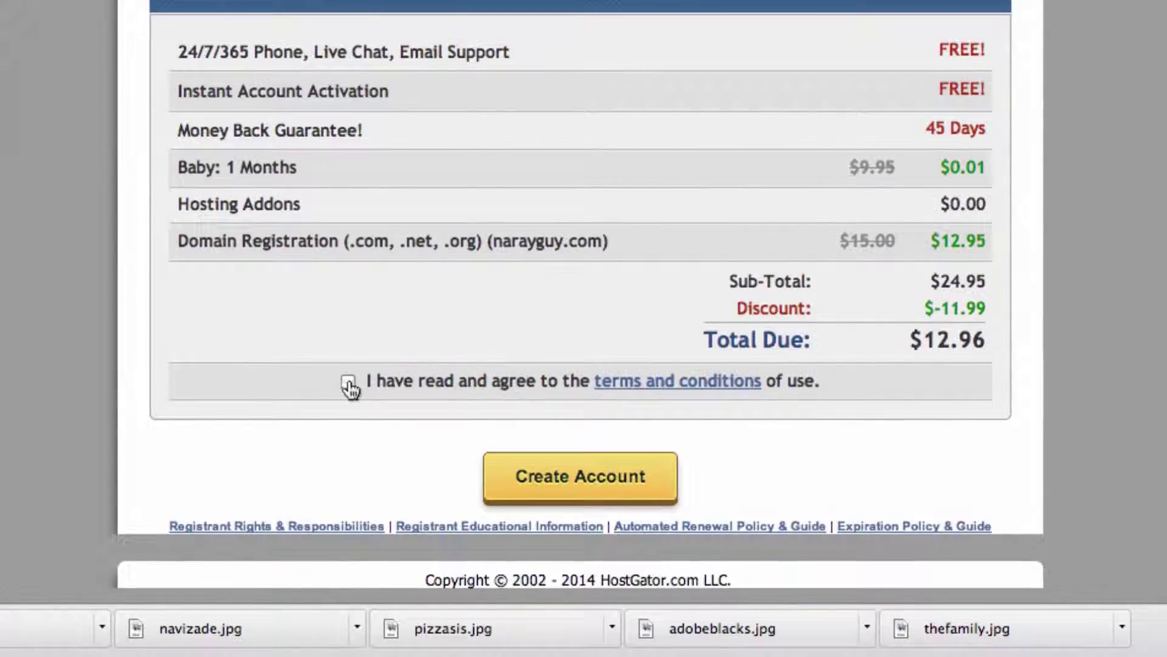
left_click(349, 383)
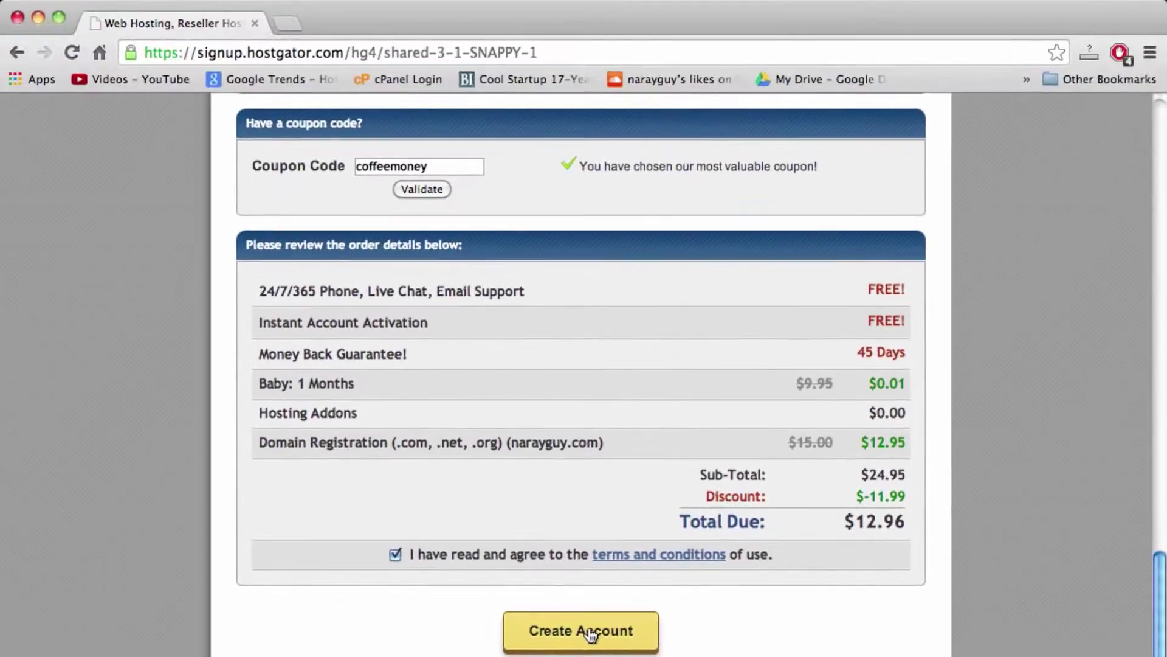
Step: Create the account, dismiss the Refer a Friend offer, and make a one-time PayPal payment of $12.96
left_click(592, 635)
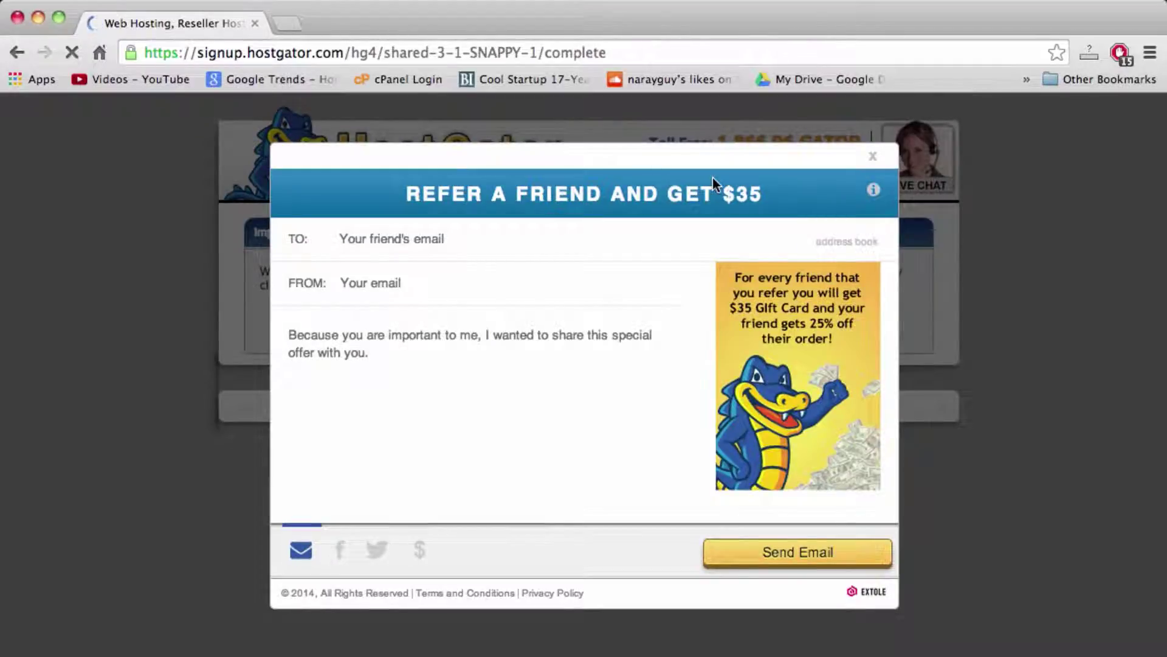
left_click(875, 160)
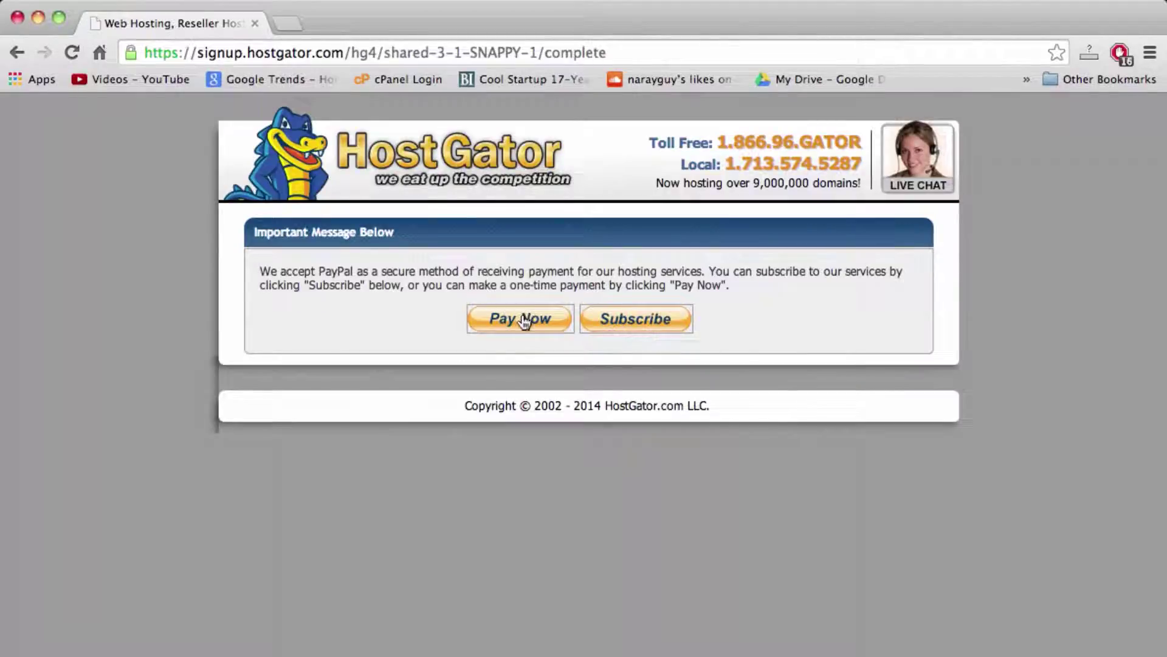
left_click(524, 320)
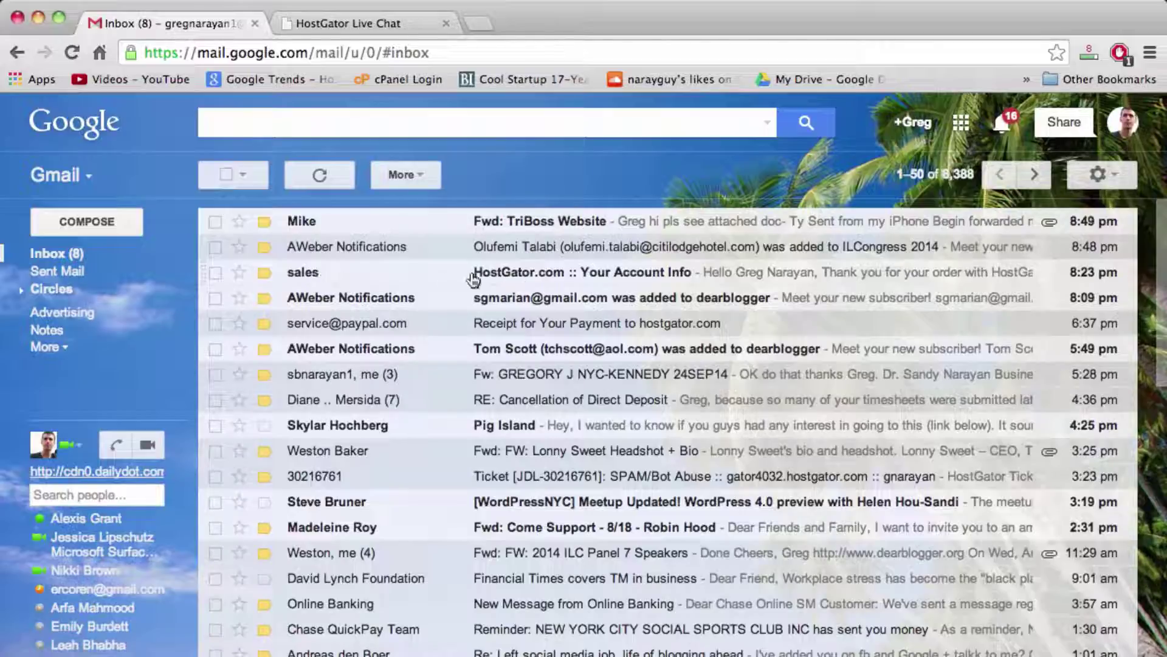
Step: Open the 'HostGator.com :: Your Account Info' email and copy the control panel password
left_click(572, 281)
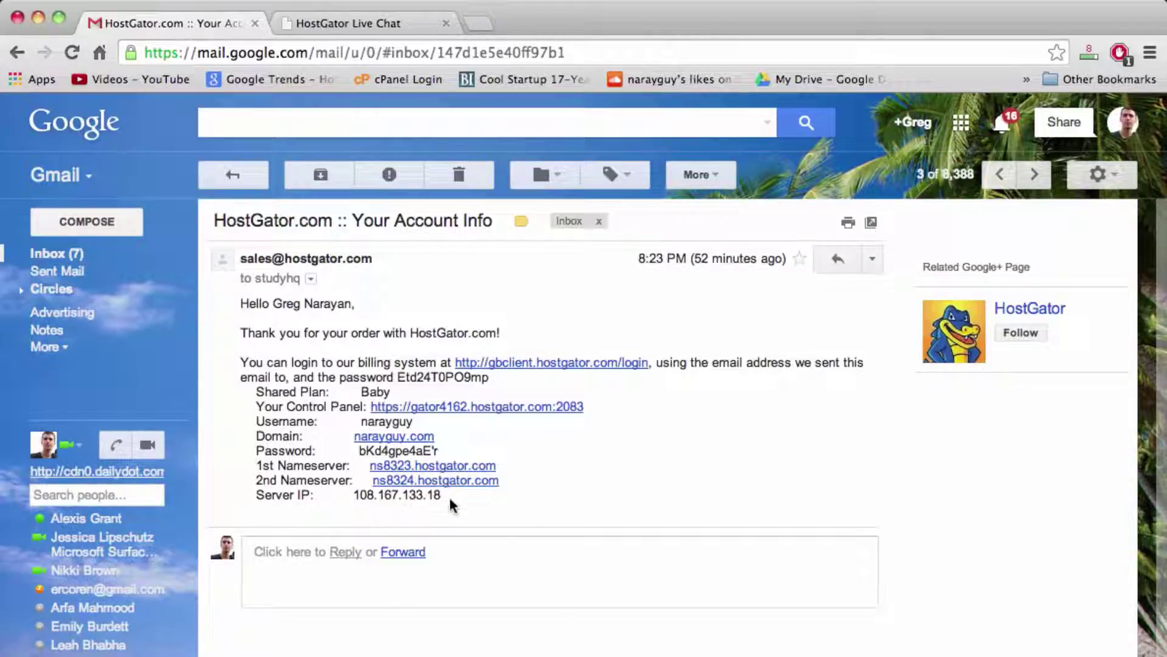
left_click_drag(454, 495, 243, 313)
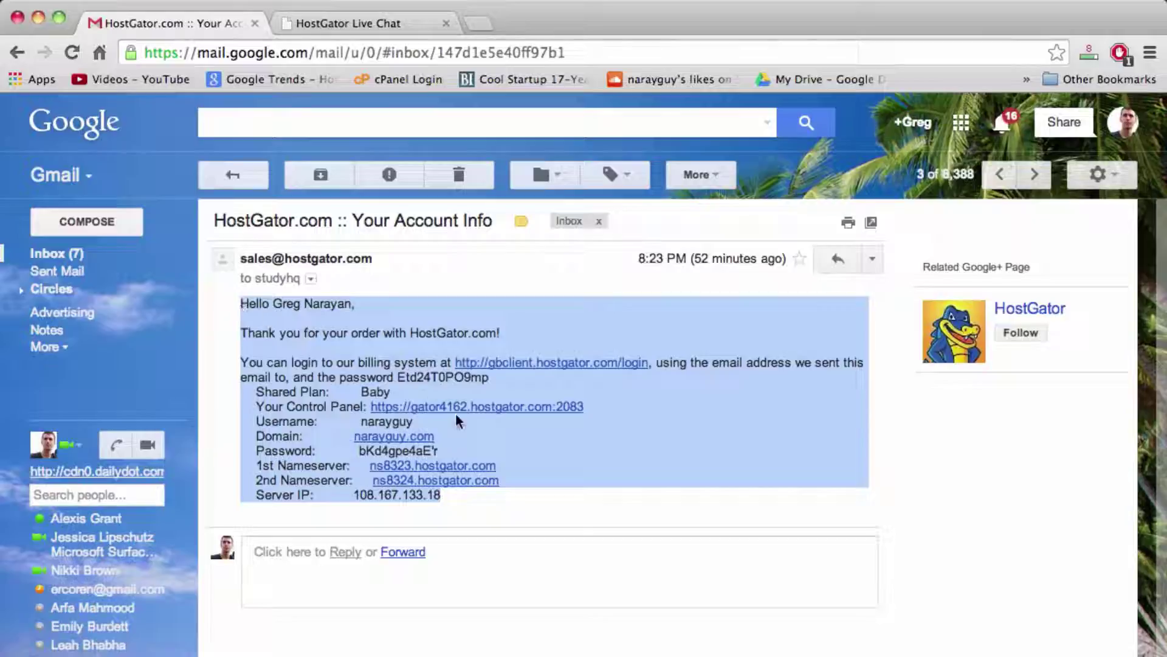
left_click(425, 428)
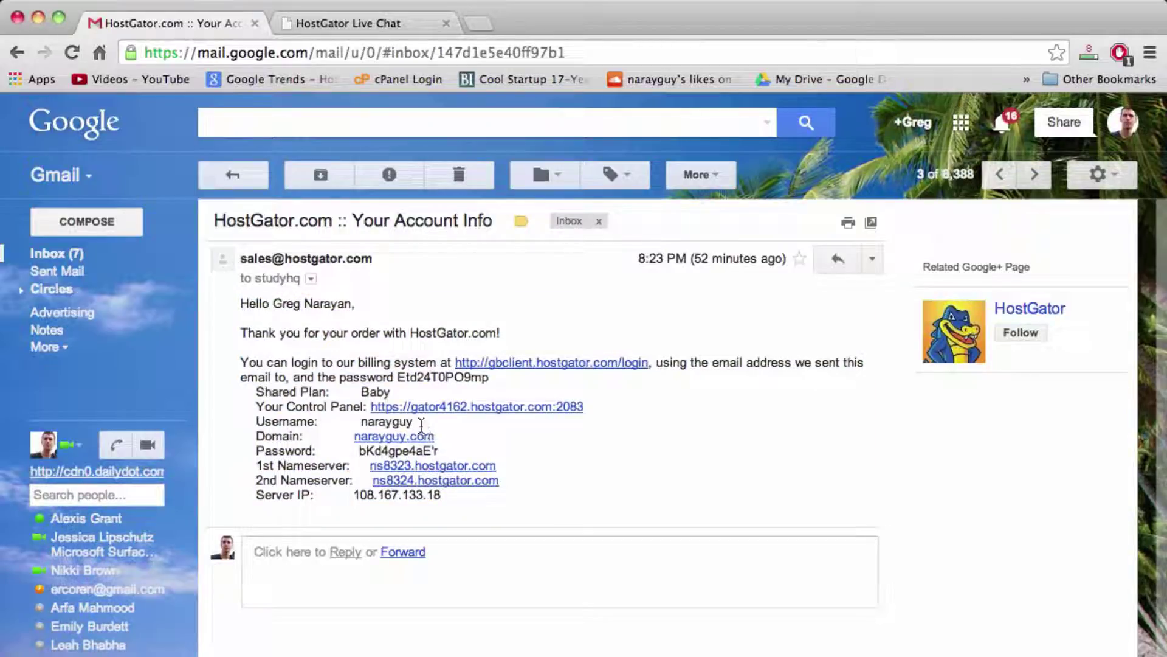
left_click_drag(600, 409, 372, 416)
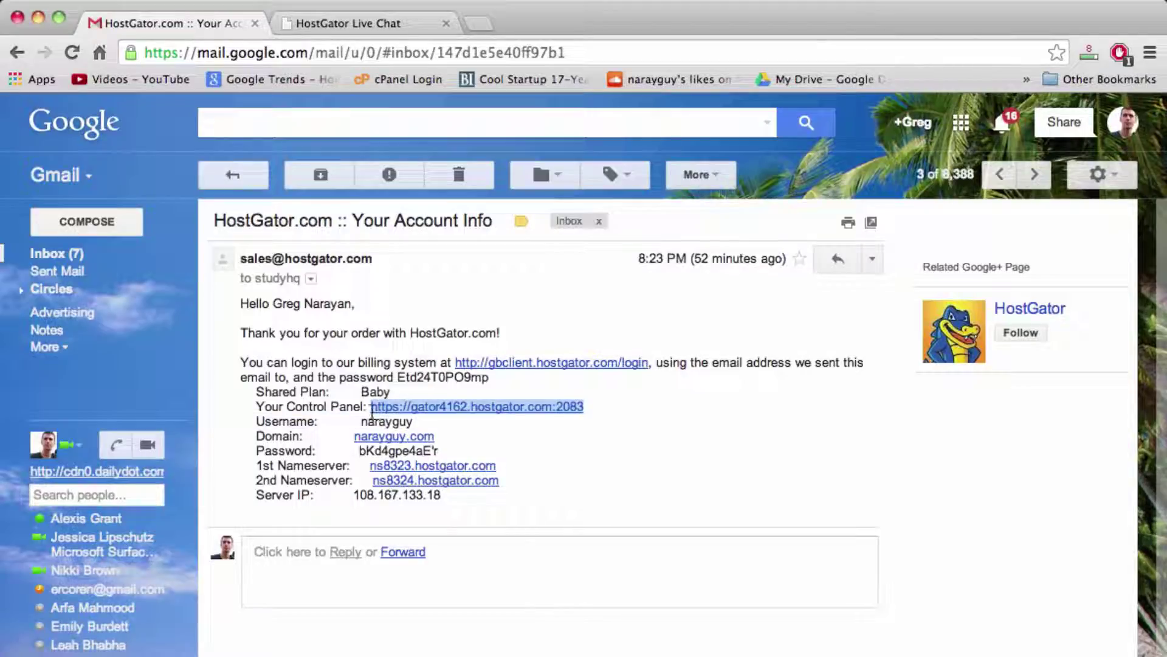
double_click(420, 451)
right_click(418, 453)
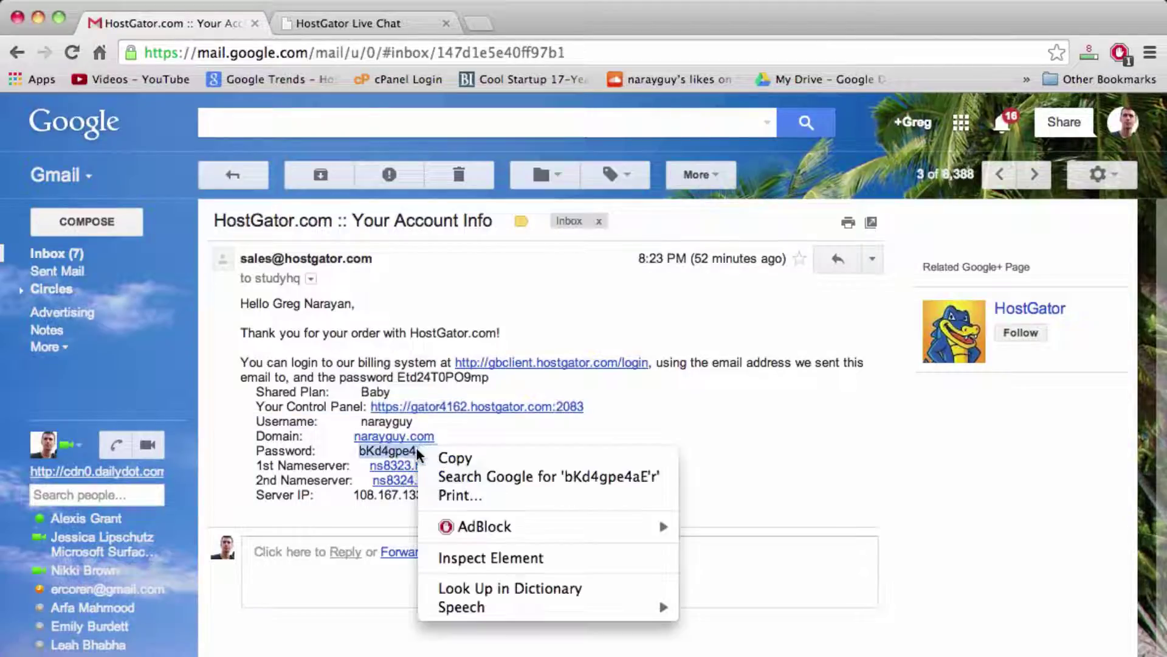
left_click(455, 458)
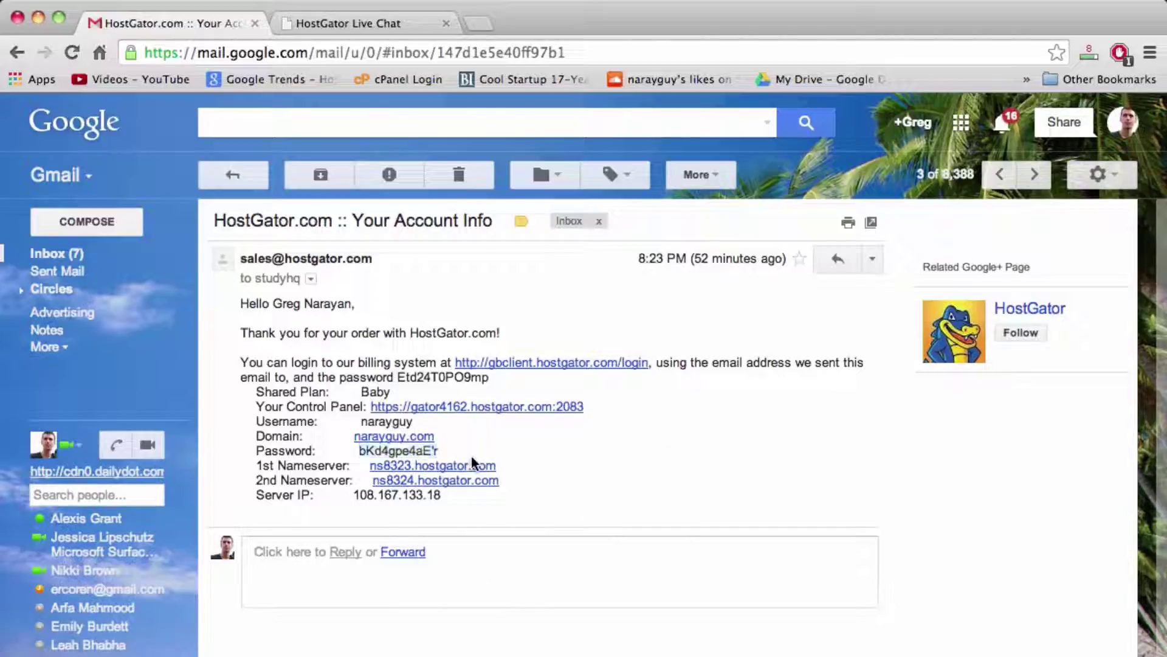
Step: Select the account username and billing system password in the email to review them
double_click(379, 422)
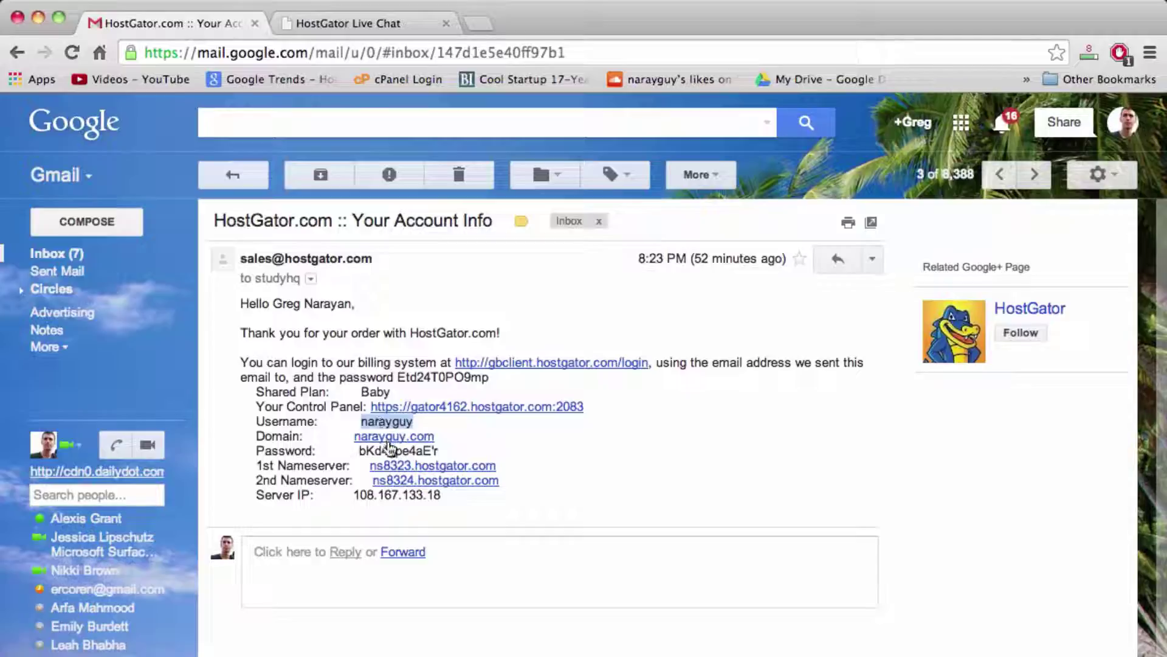
left_click(461, 446)
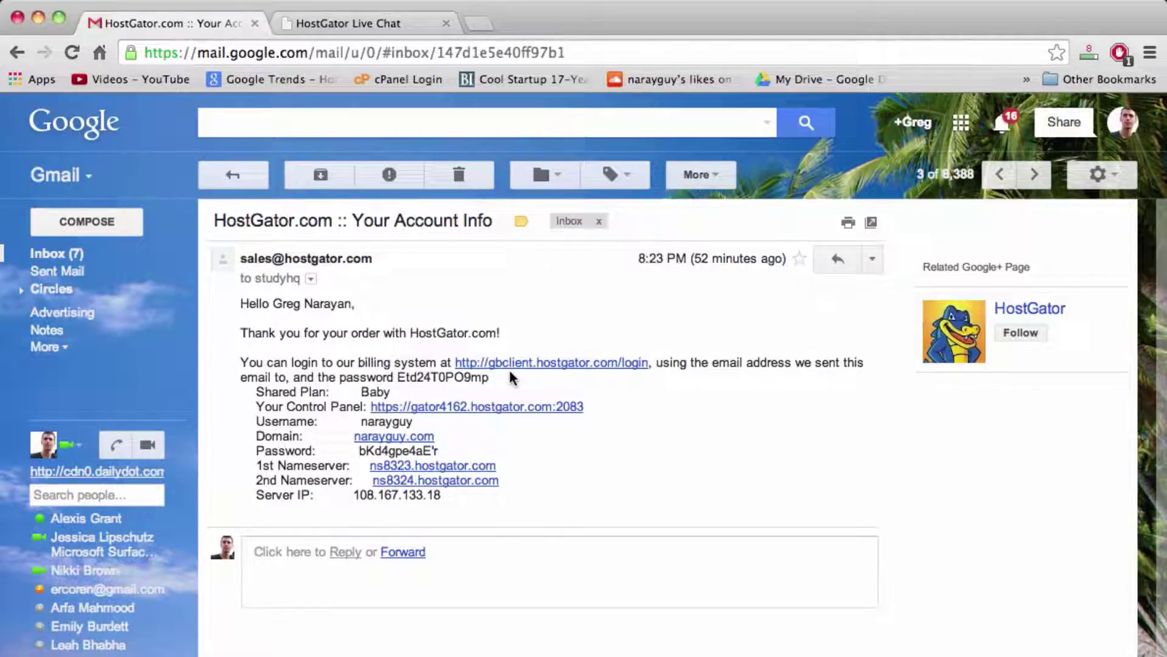
double_click(459, 382)
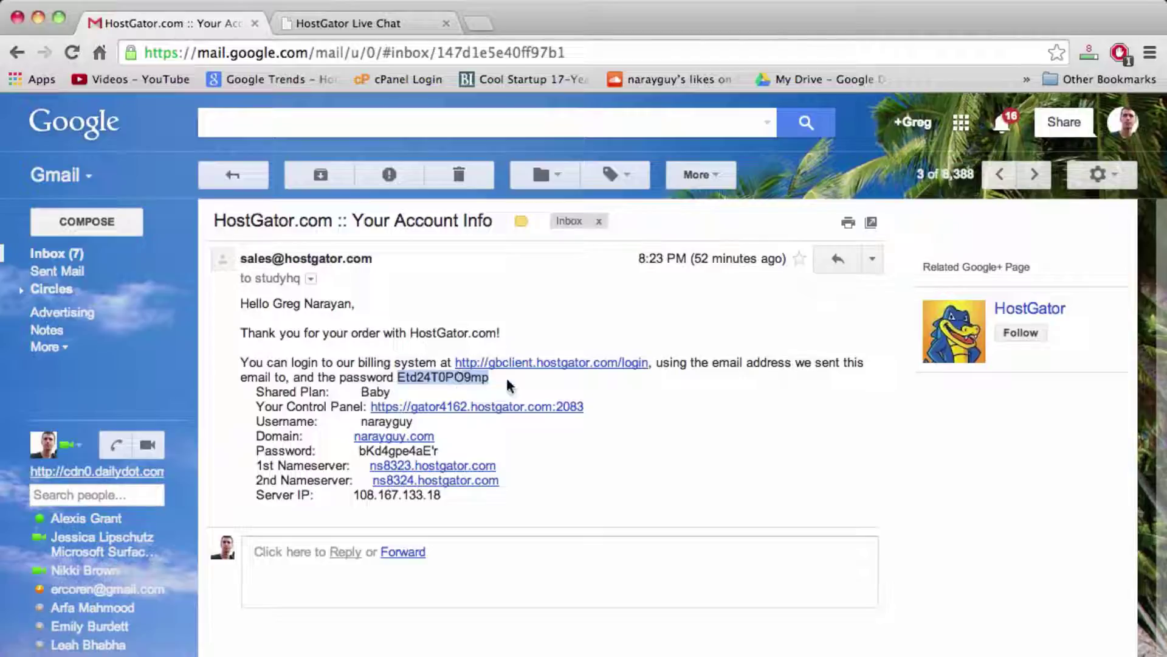
left_click(507, 380)
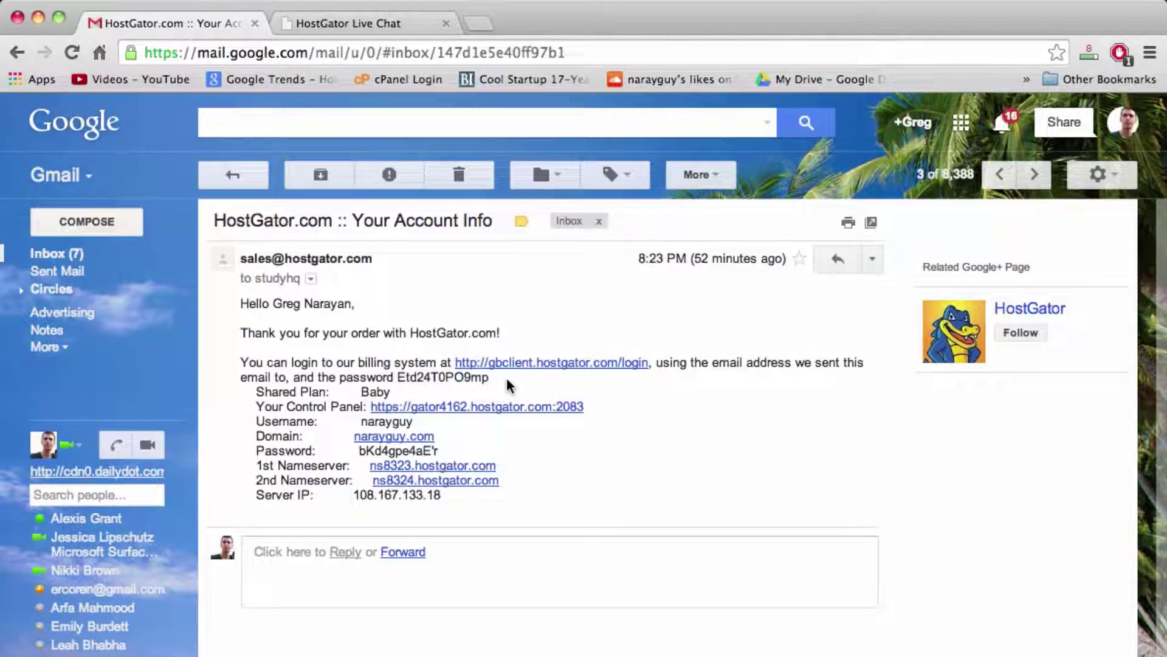
Step: Log in to cPanel at gator4162.hostgator.com:2083 with the account username and the pasted password
left_click(473, 407)
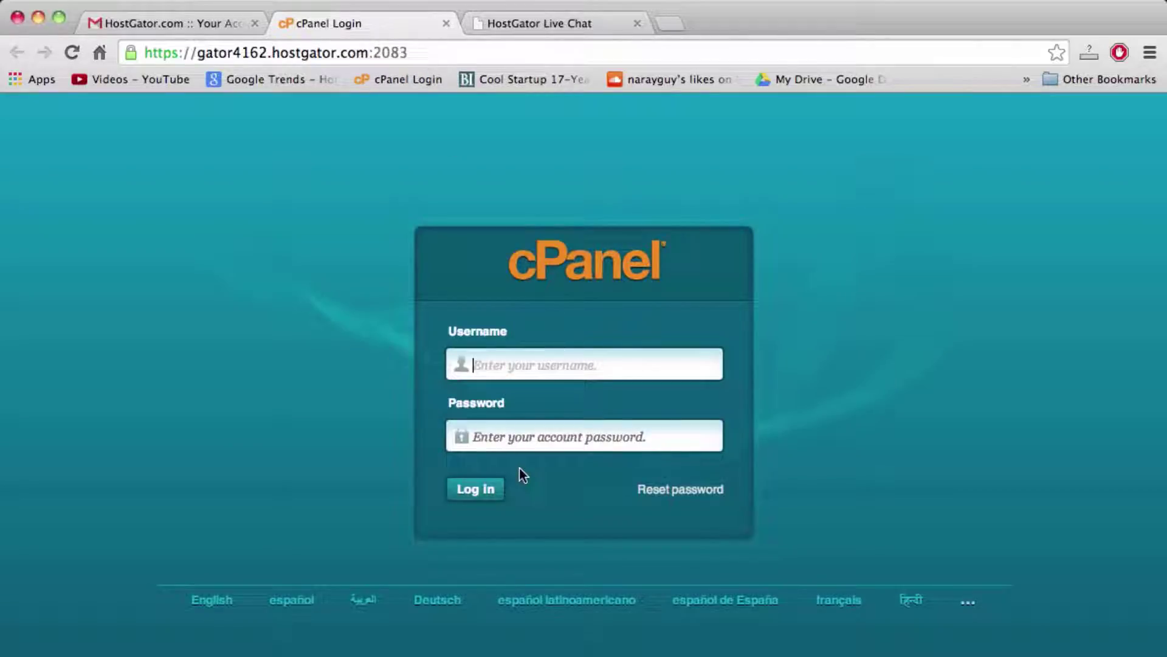
type("narayguy")
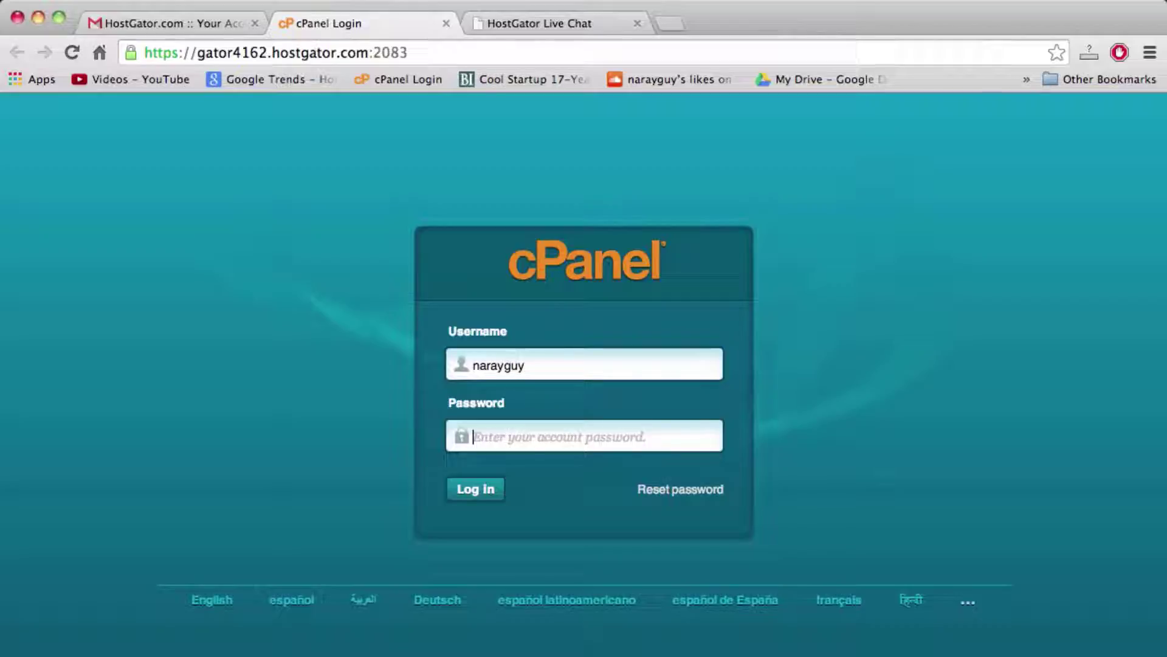
right_click(572, 438)
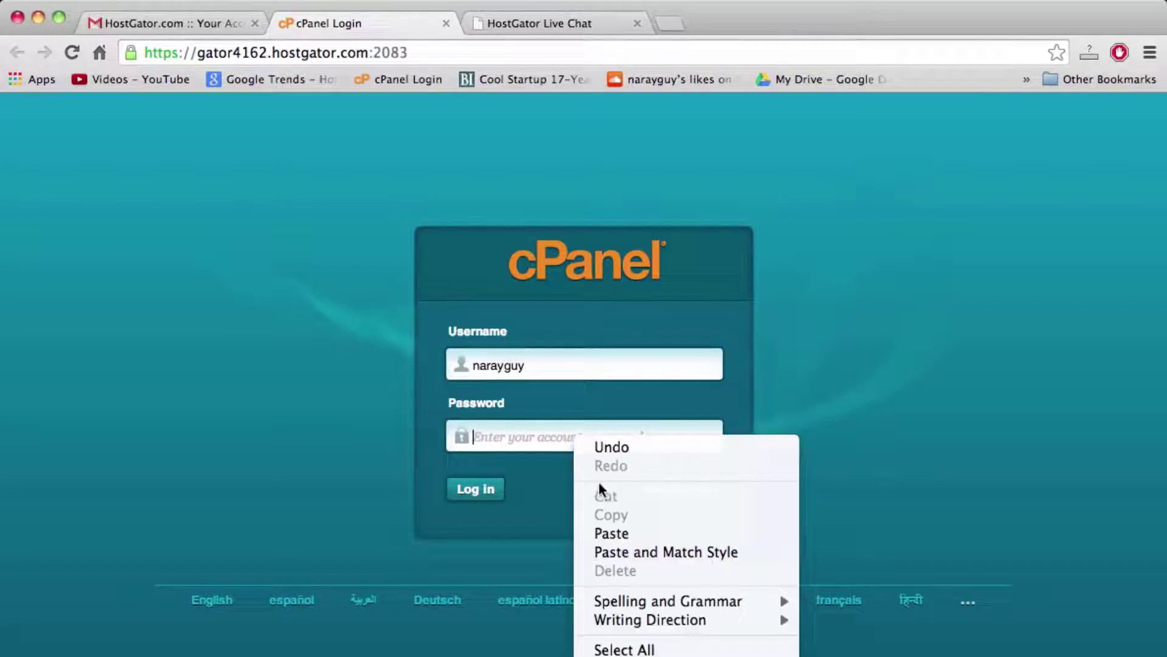
left_click(603, 531)
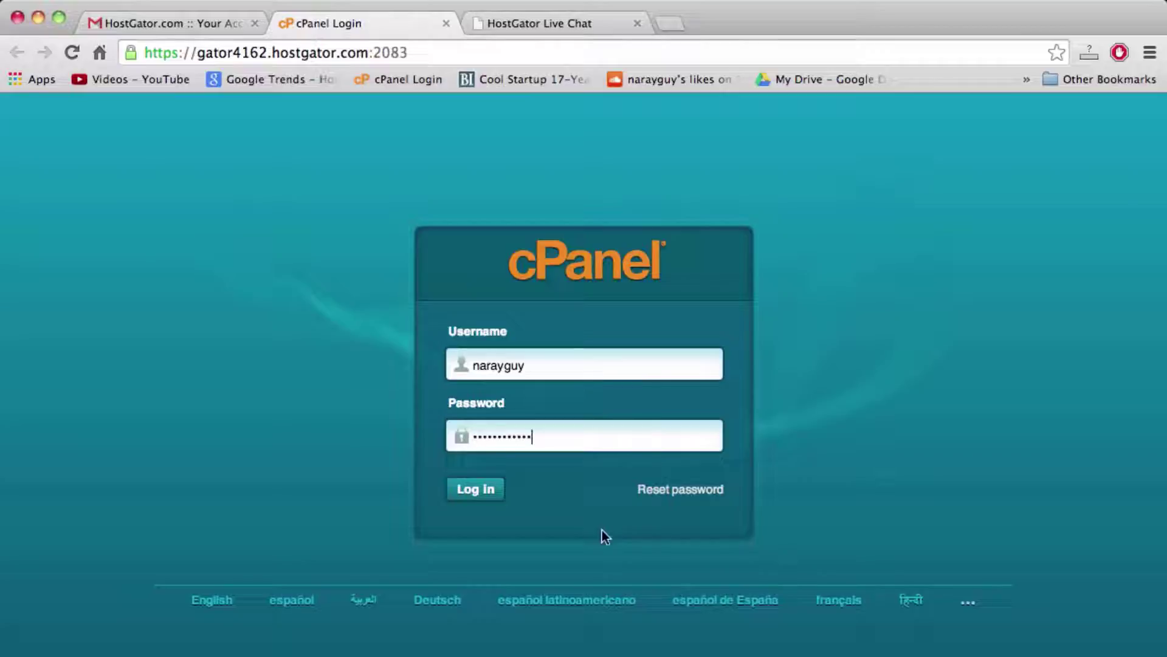
left_click(473, 489)
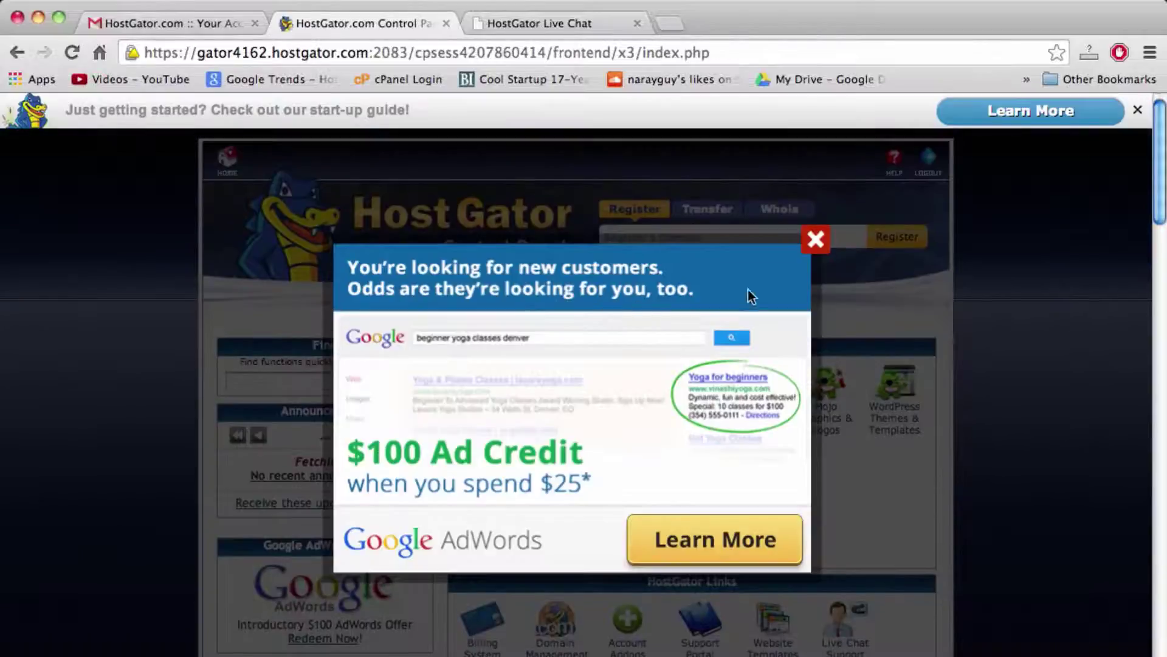
Step: Dismiss the AdWords and welcome prompts, then scroll down to the Software/Services QuickInstall icon
left_click(815, 239)
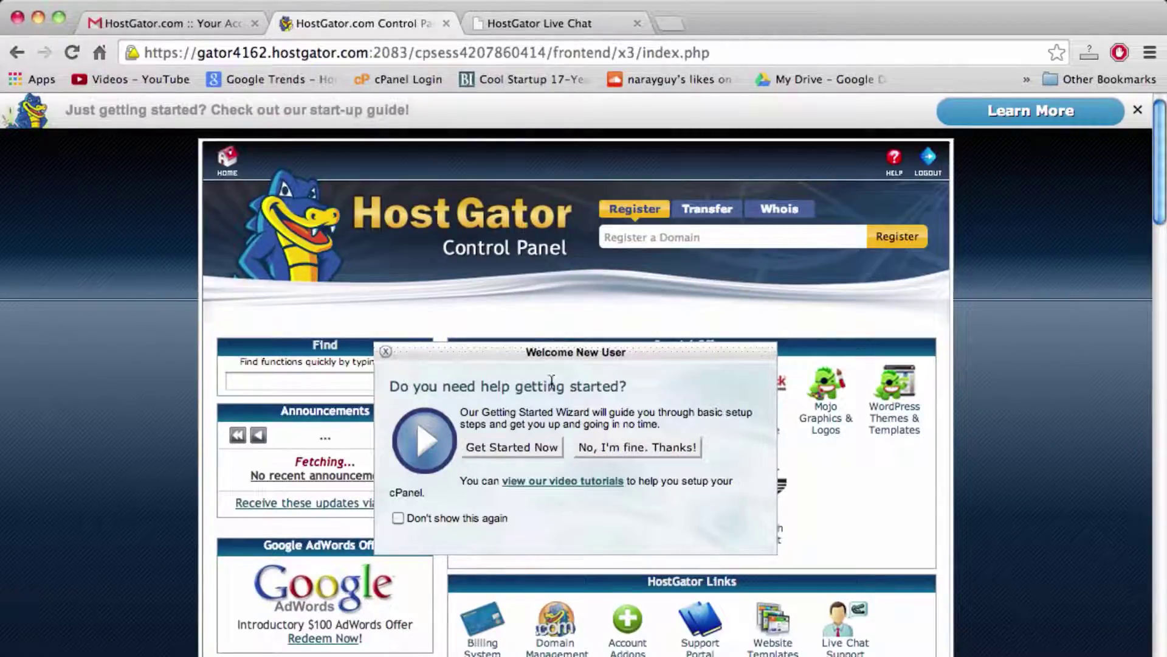
left_click(385, 352)
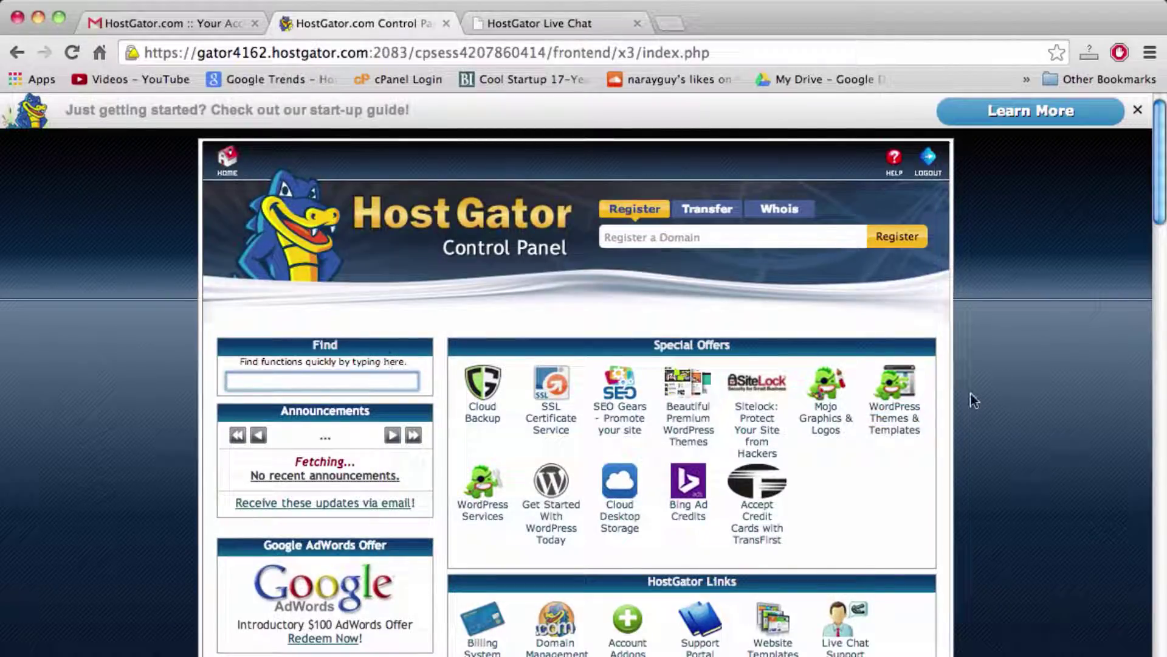
scroll(971, 395, "down", 5)
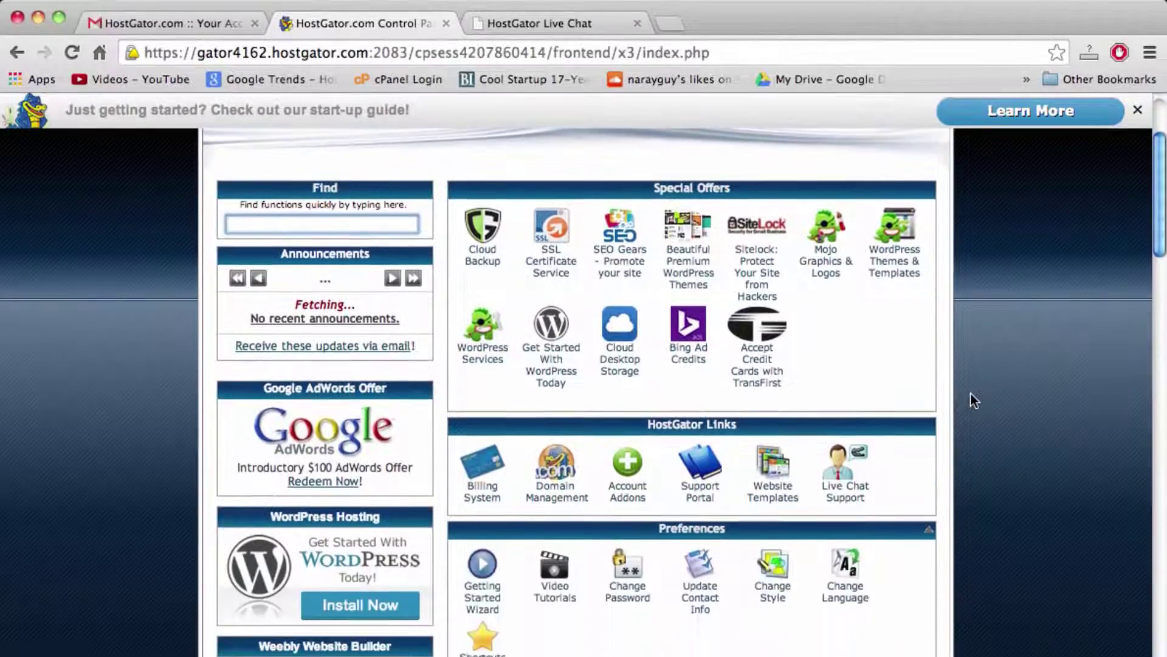
scroll(972, 400, "down", 10)
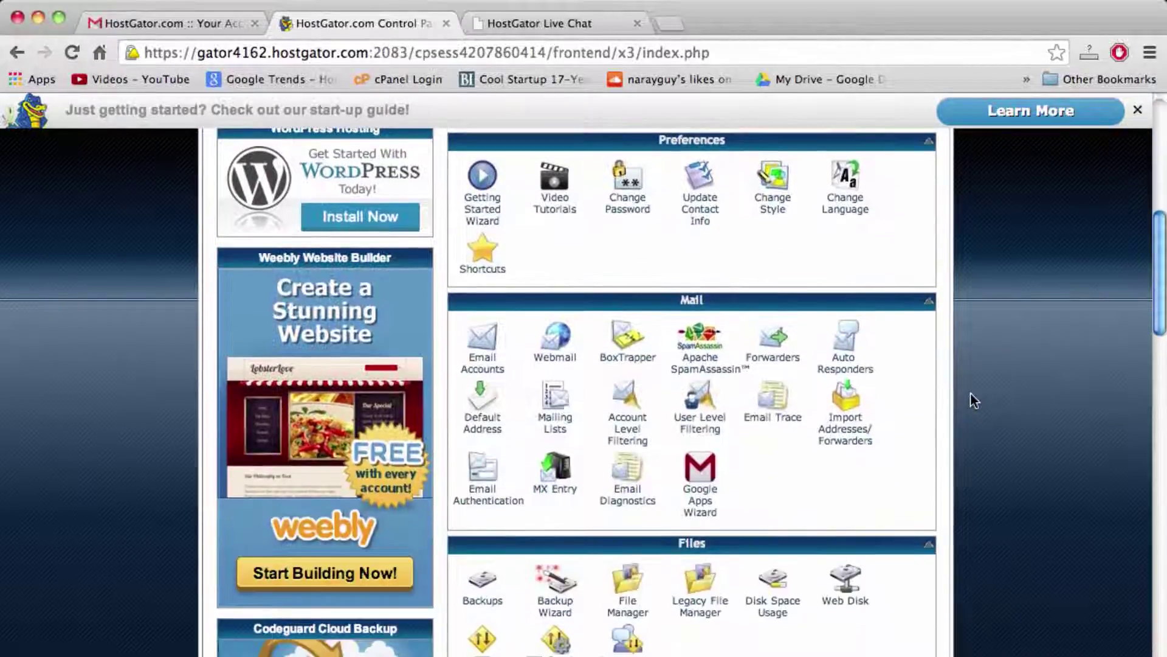
scroll(970, 400, "down", 6)
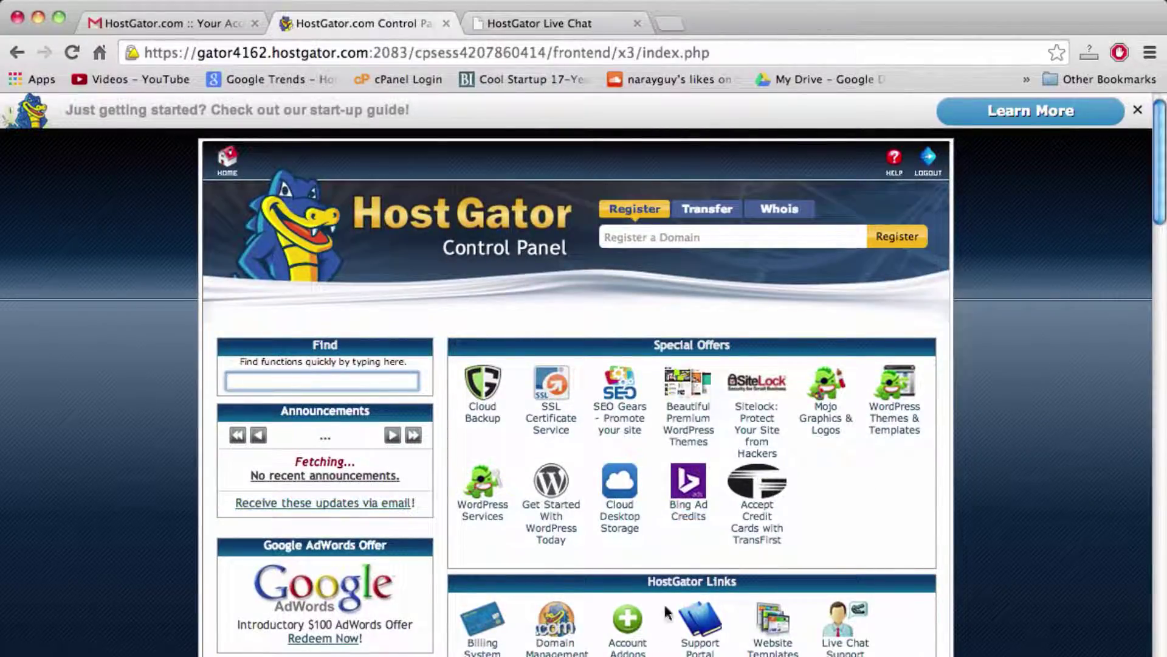
scroll(586, 419, "down", 5)
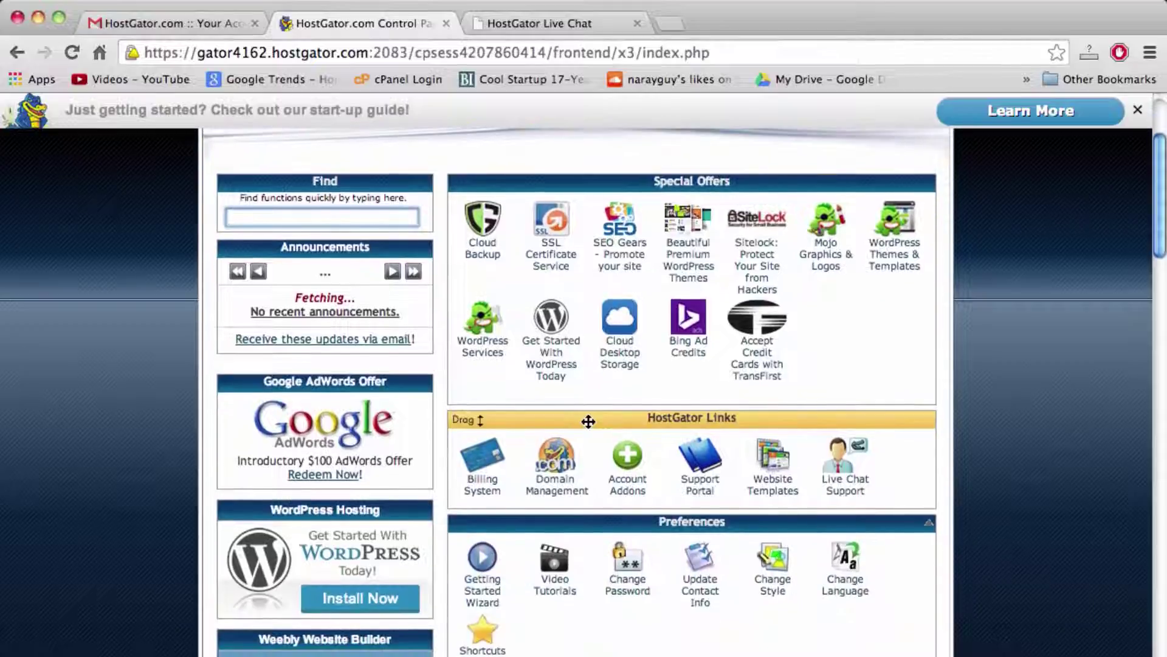
scroll(588, 421, "down", 10)
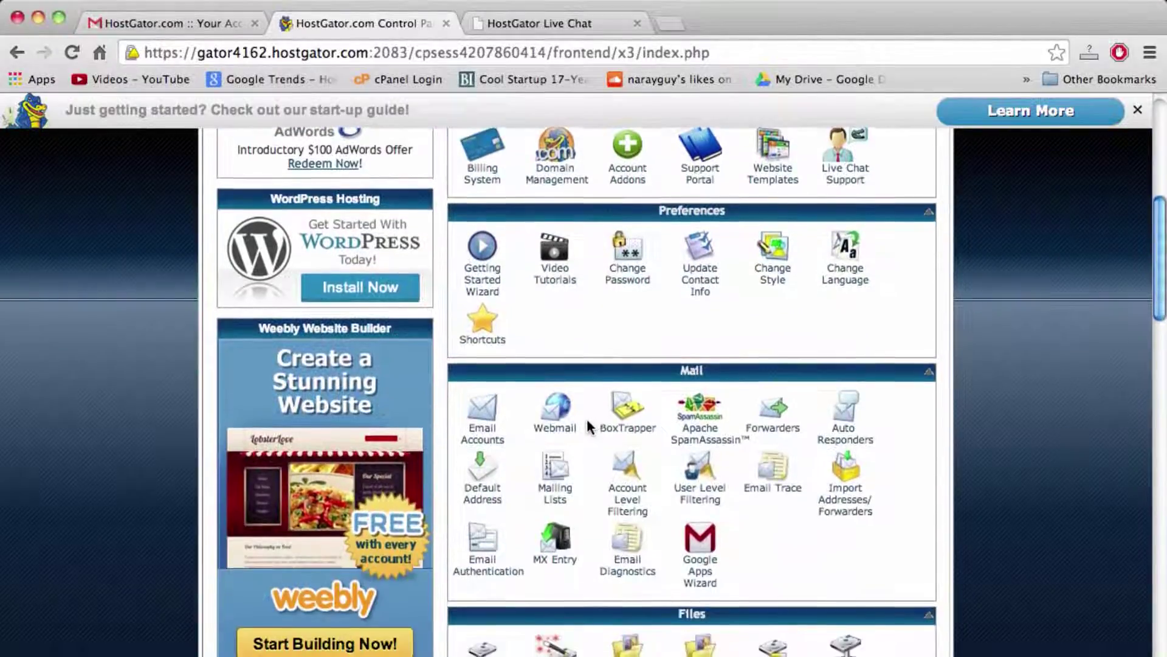
scroll(588, 426, "down", 13)
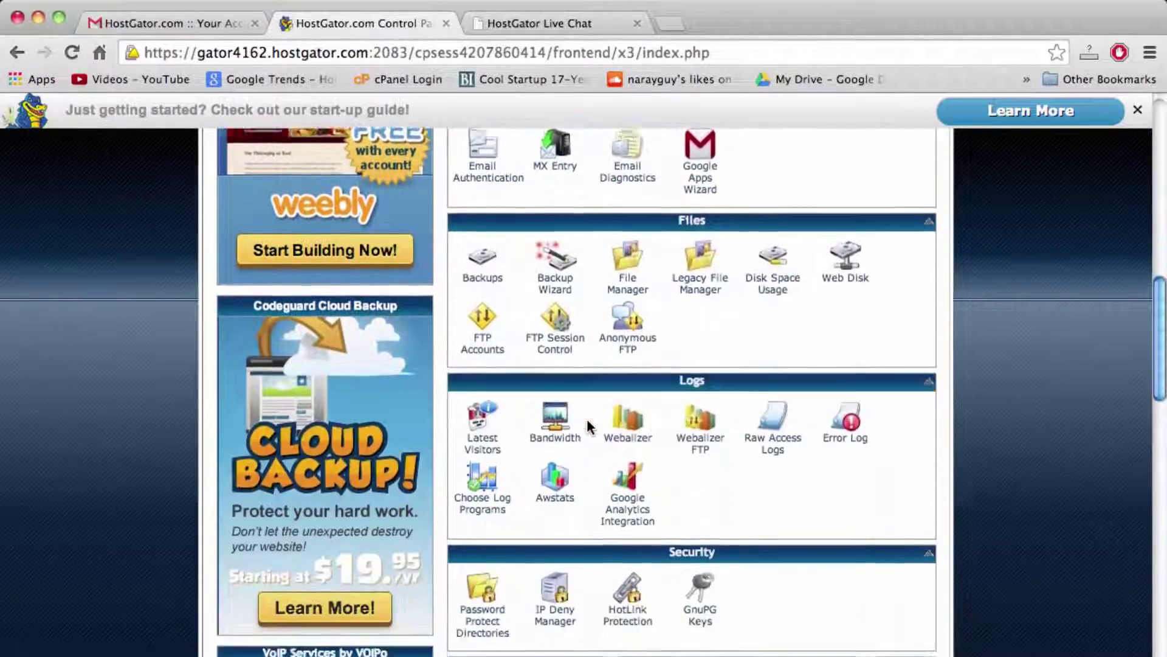
scroll(587, 423, "down", 11)
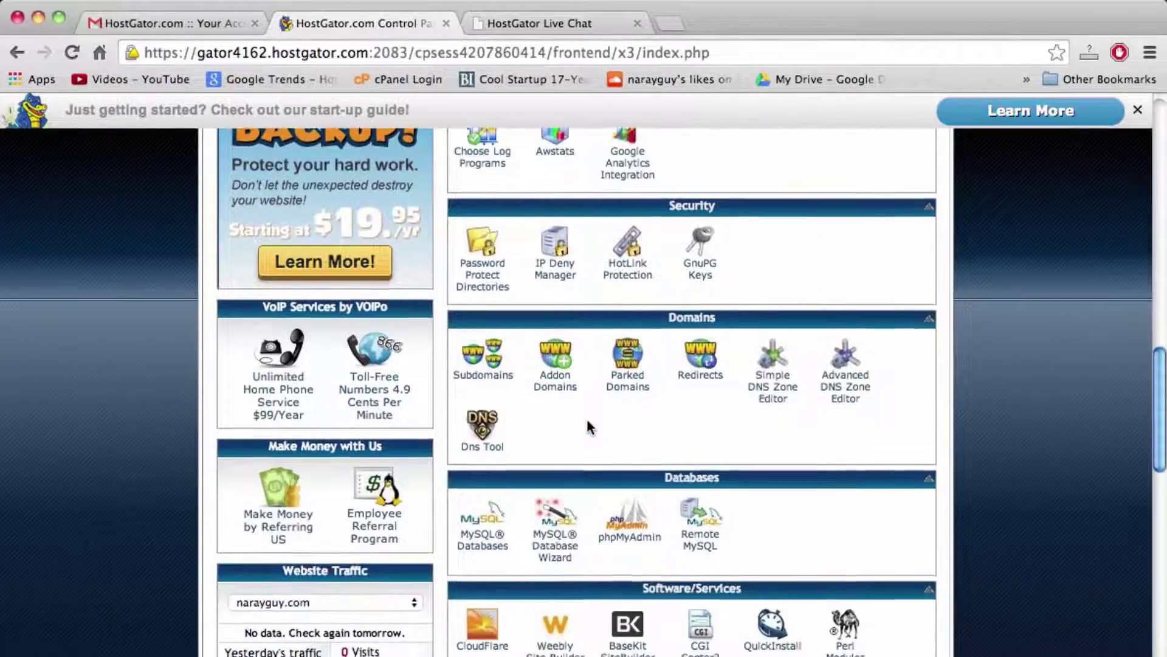
scroll(587, 417, "down", 8)
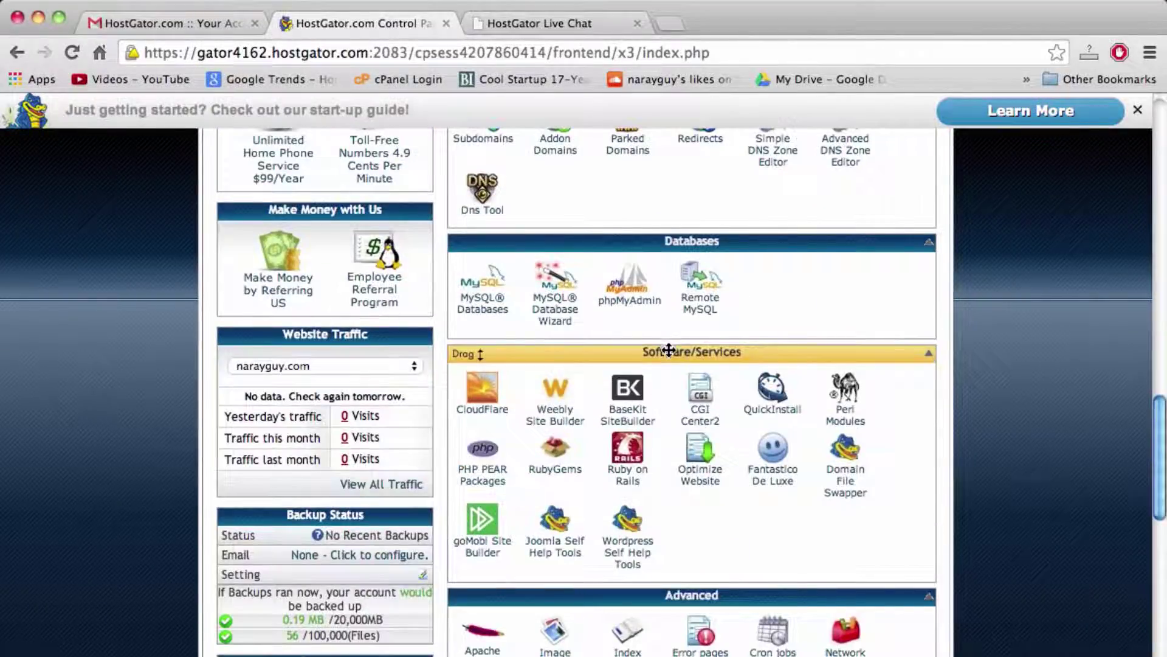
Step: Open QuickInstall, choose WordPress under Blog Software, and continue to the Install WordPress 3.9.2 form
left_click(773, 409)
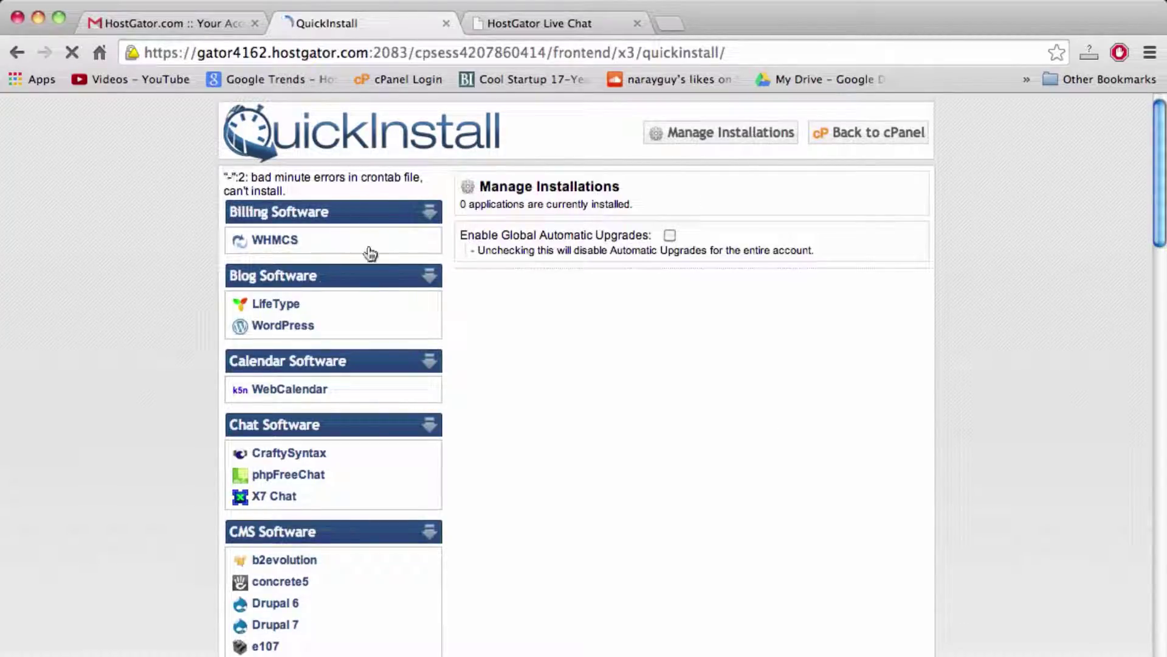
left_click(294, 330)
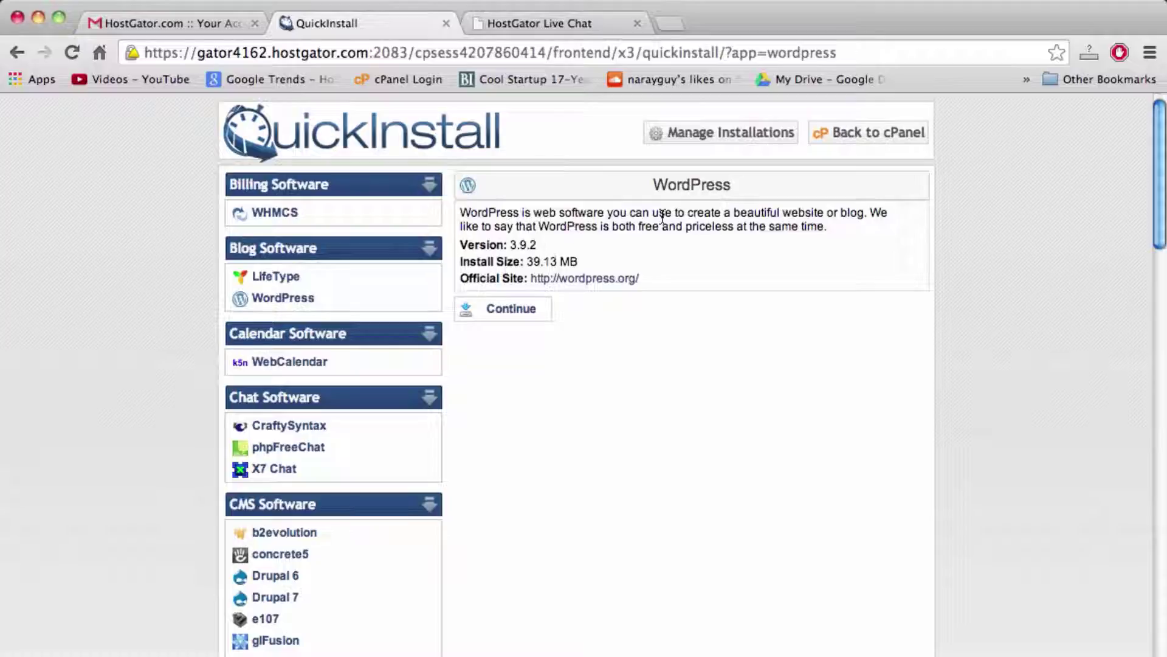
left_click(509, 310)
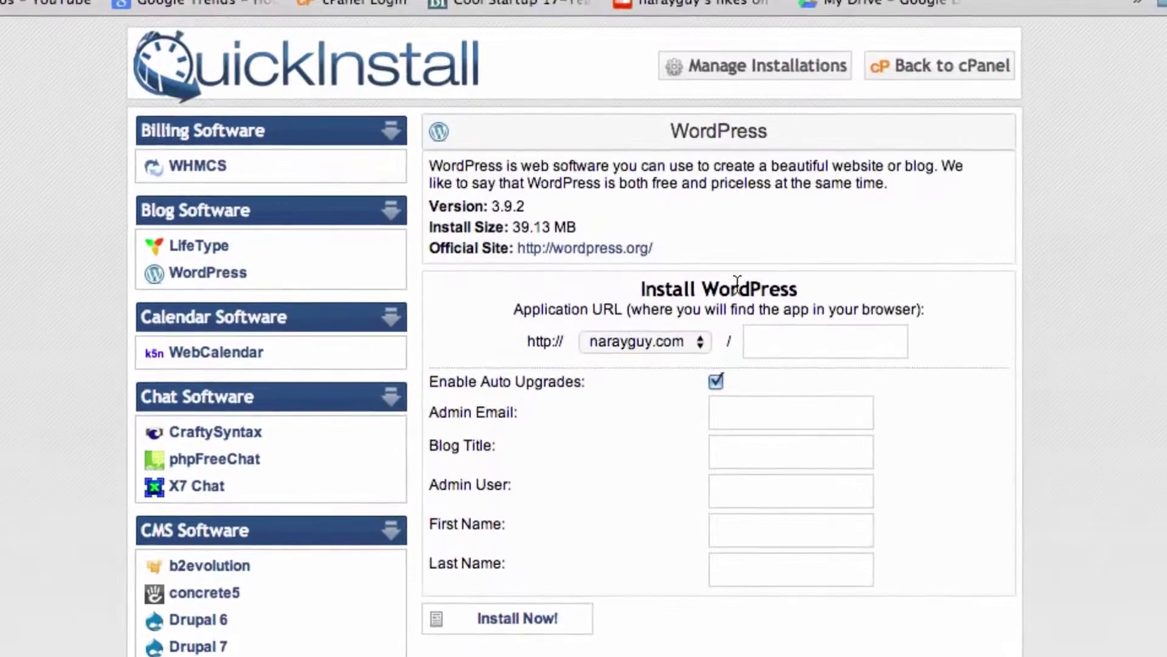
Step: Keep the existing domain and leave the install path blank so WordPress installs at the root
left_click(770, 343)
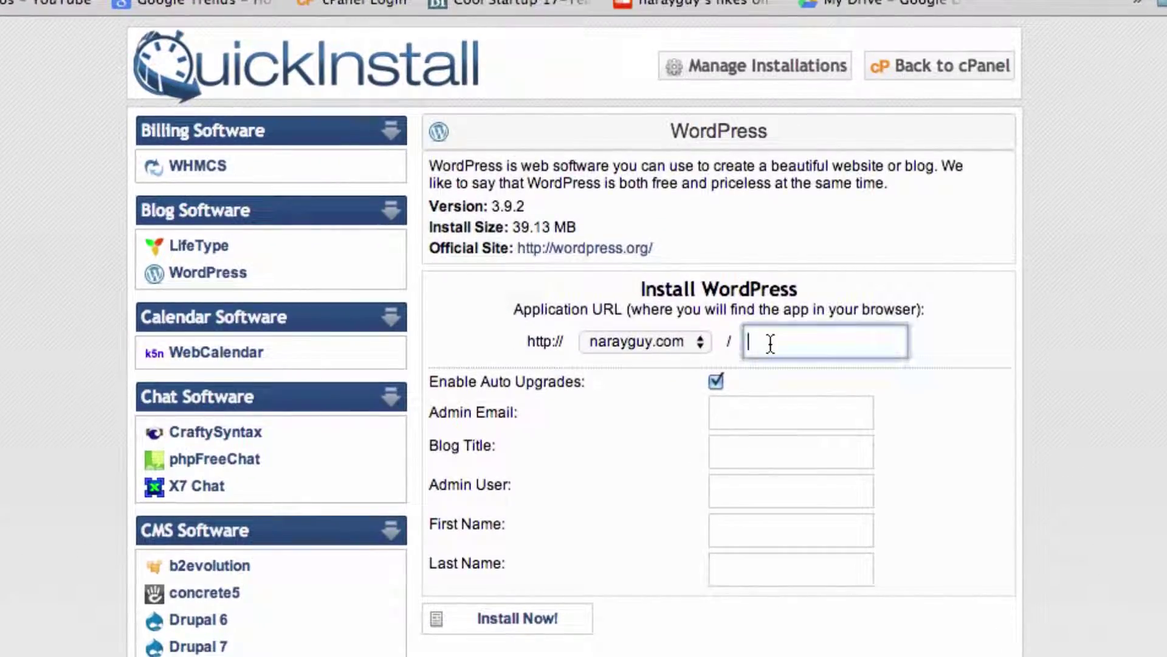
left_click(758, 413)
left_click(759, 451)
left_click(758, 487)
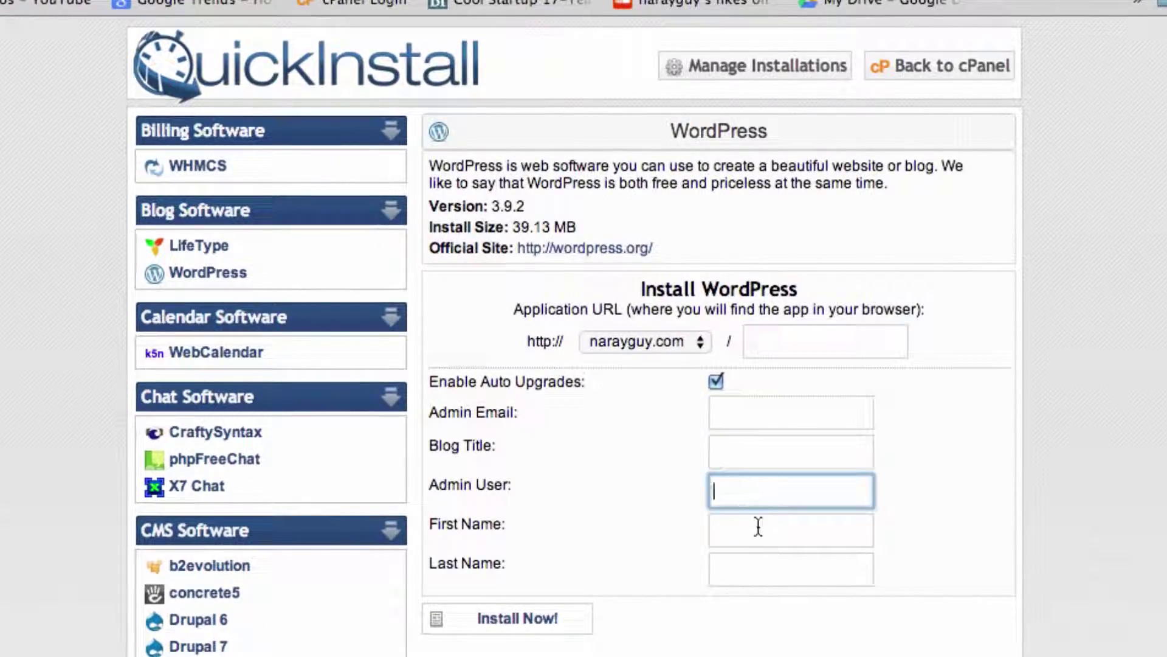
left_click(758, 526)
left_click(758, 569)
left_click(761, 537)
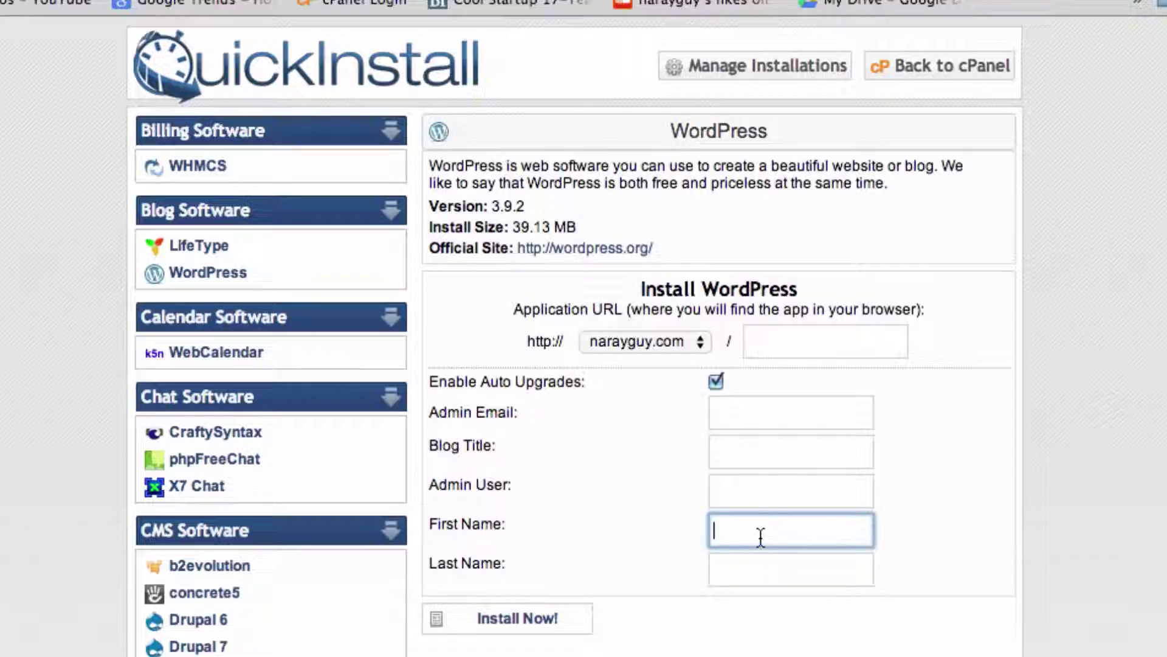
left_click(761, 495)
left_click(761, 450)
left_click(769, 408)
left_click(787, 350)
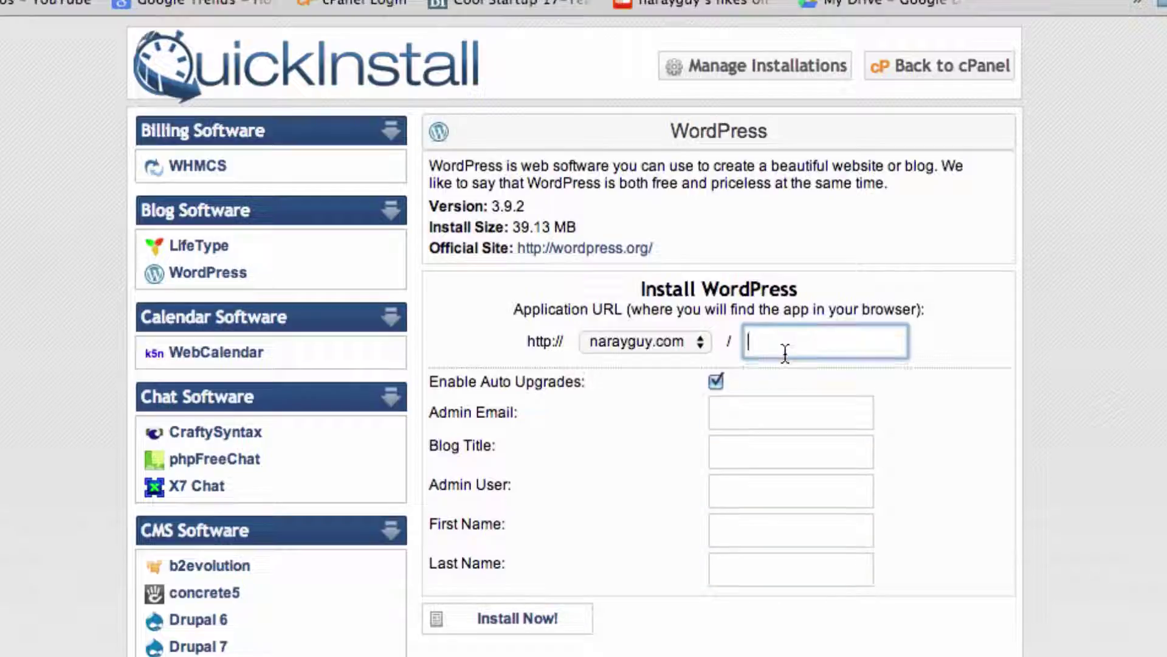
left_click(706, 353)
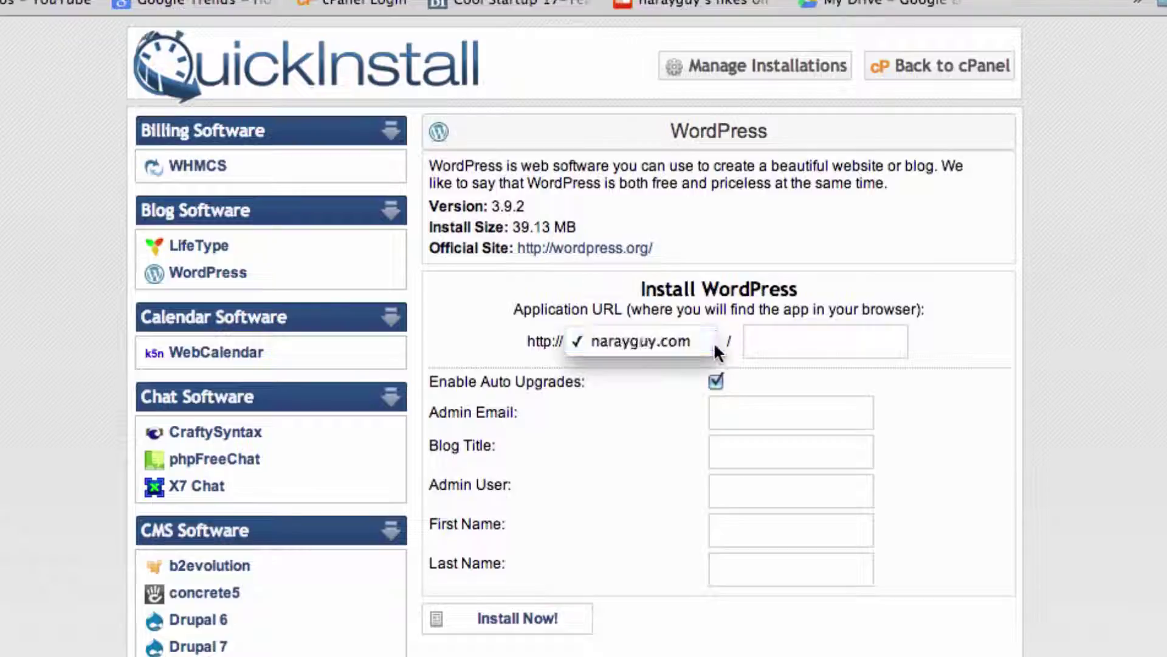
left_click(753, 342)
left_click(783, 344)
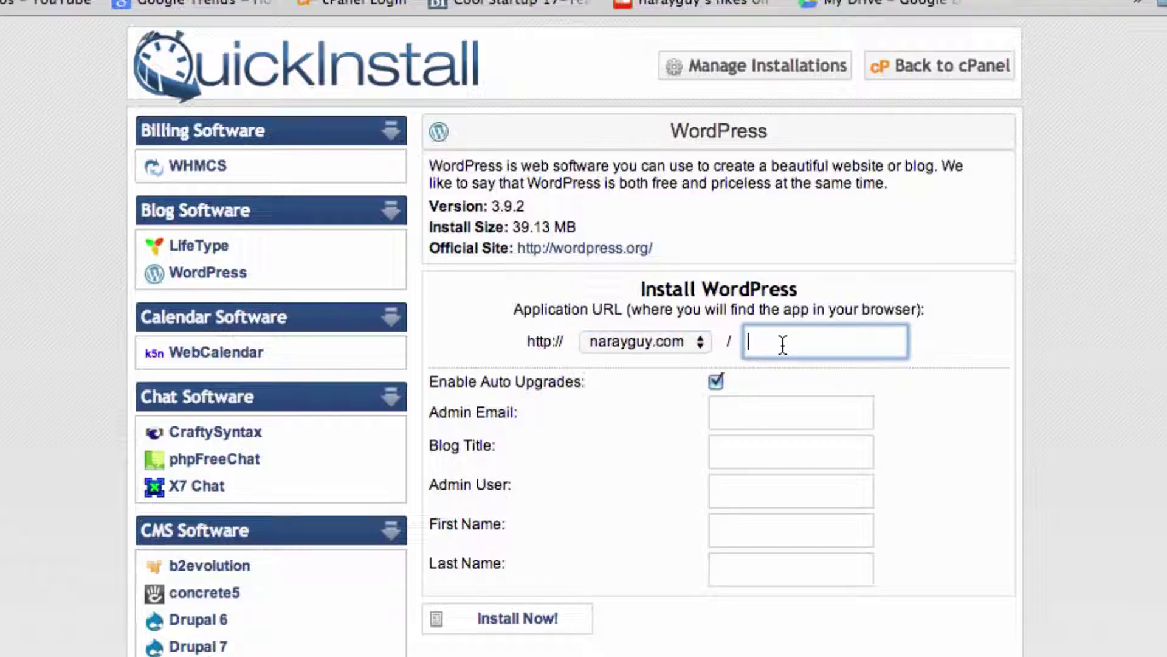
type("blog")
key("BackSpace")
key("BackSpace")
key("BackSpace")
key("BackSpace")
type("wordpress")
key("BackSpace")
key("BackSpace")
key("BackSpace")
key("BackSpace")
key("BackSpace")
key("BackSpace")
key("BackSpace")
key("BackSpace")
key("BackSpace")
Step: Enter the admin's email address in the Admin Email field
left_click(743, 418)
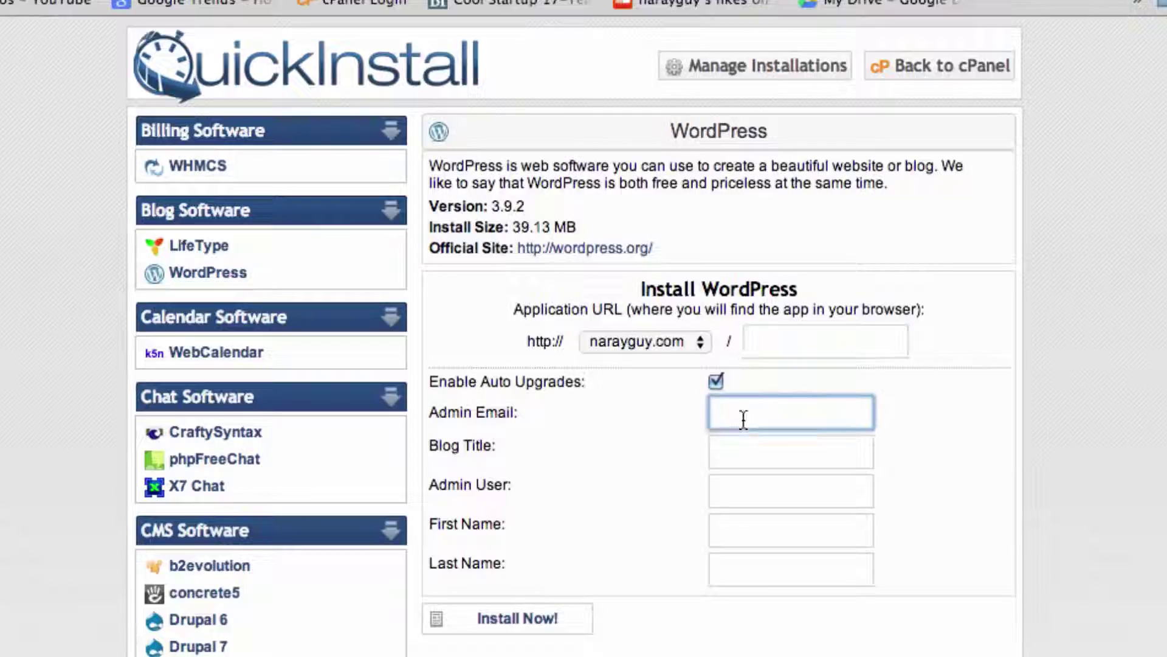
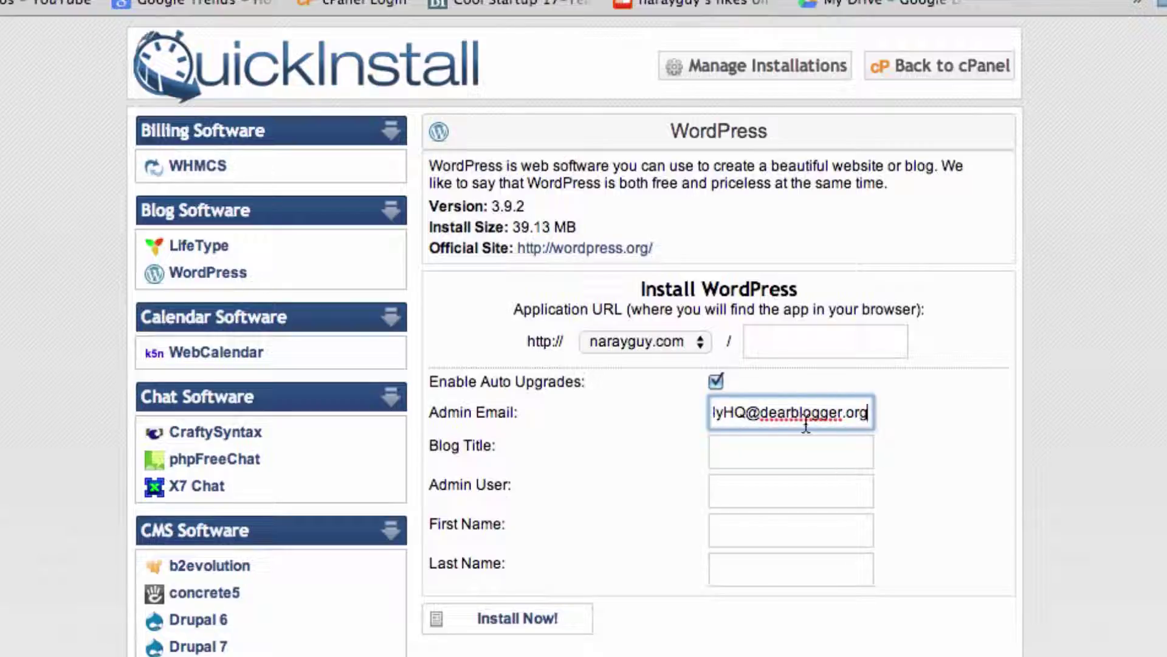
left_click_drag(843, 418, 701, 423)
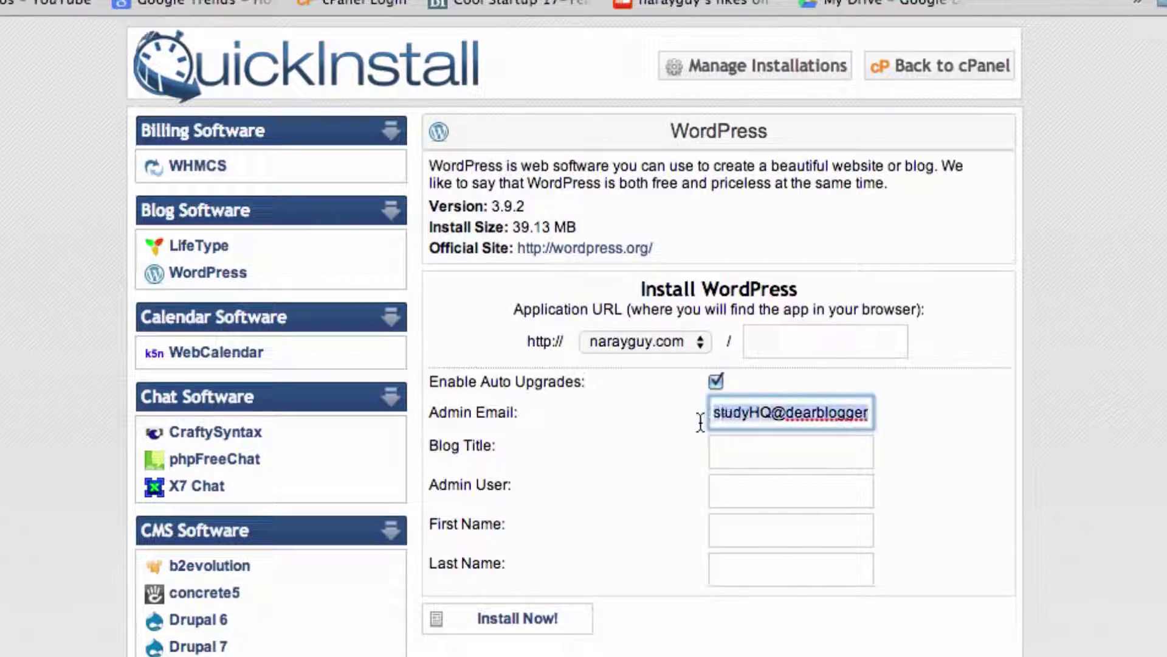
left_click(735, 422)
double_click(758, 421)
left_click(742, 422)
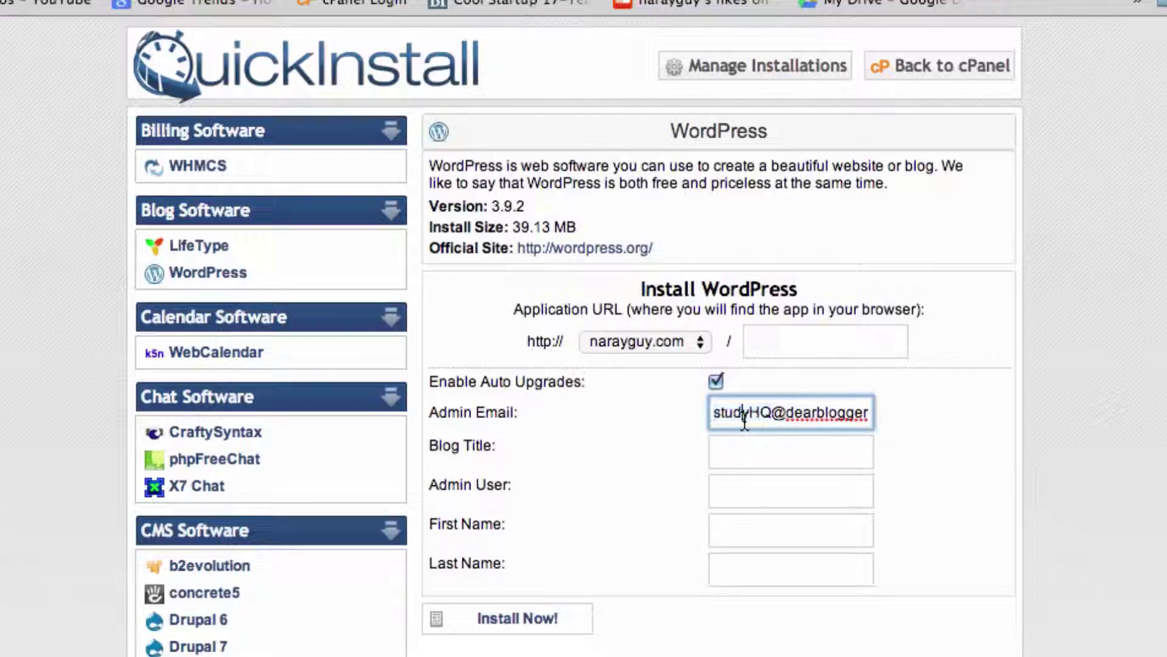
left_click_drag(735, 422, 880, 413)
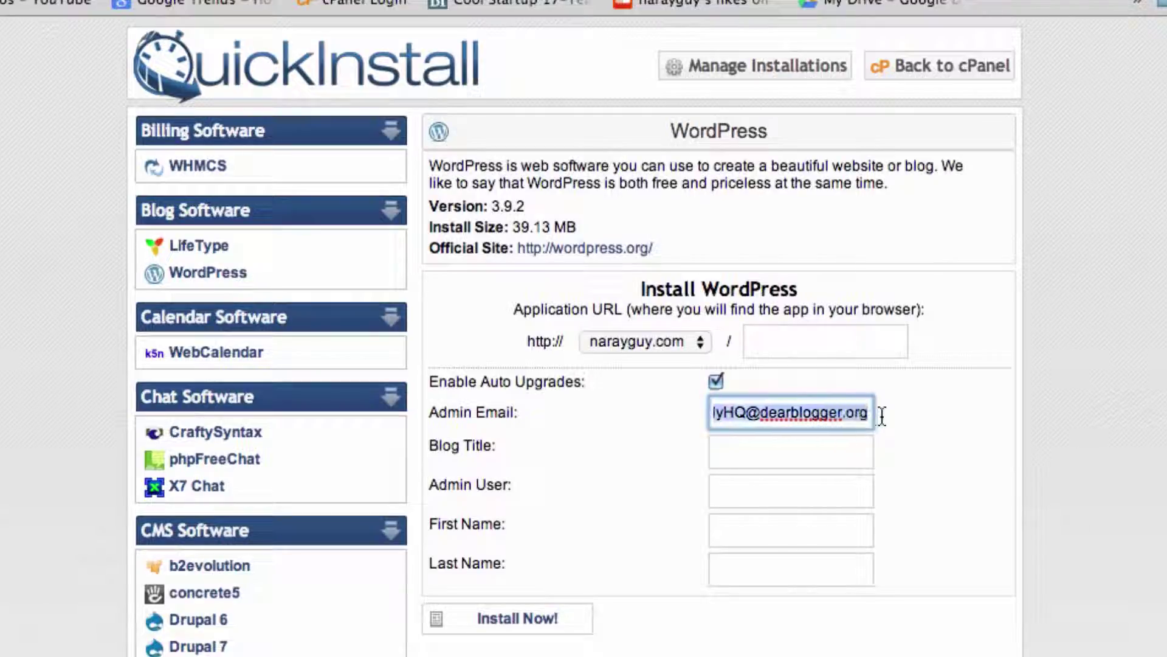
Step: Enter blog title 'Travel Blog', the admin username, and the admin's first and last names
left_click(821, 450)
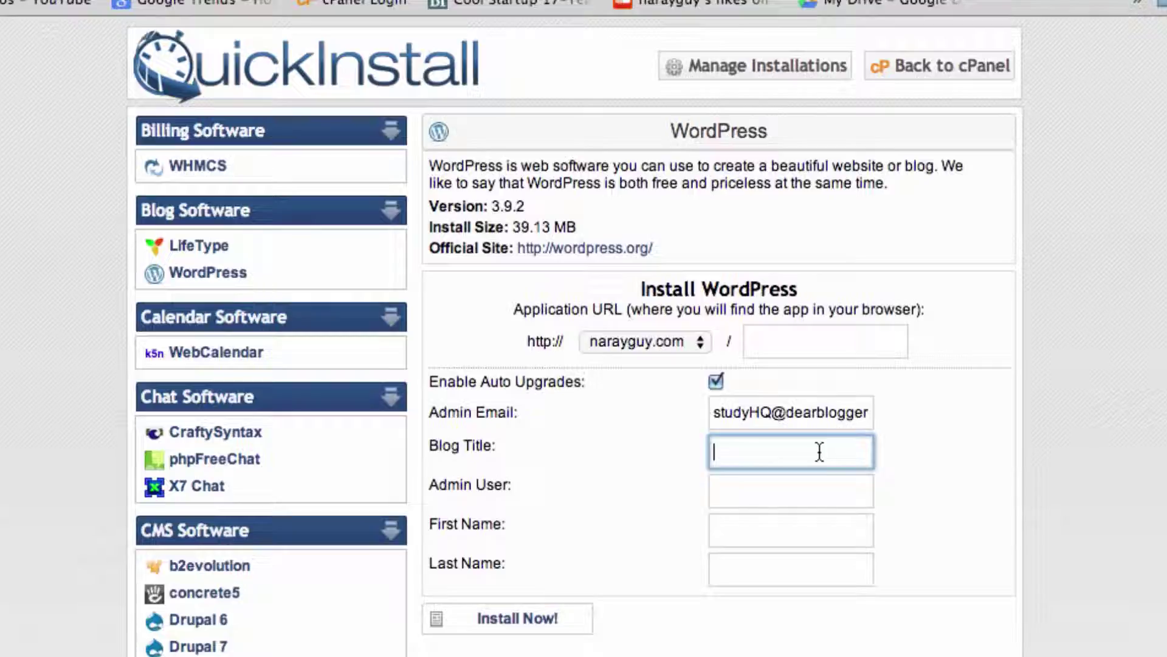
type("Travel Blog")
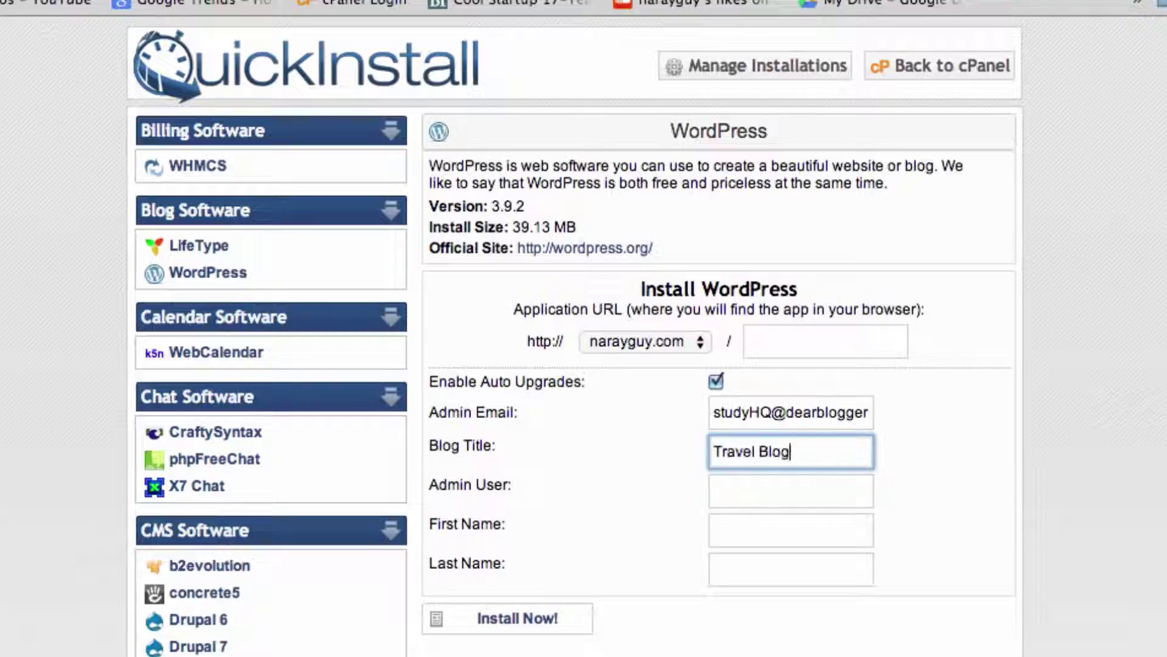
key("Tab")
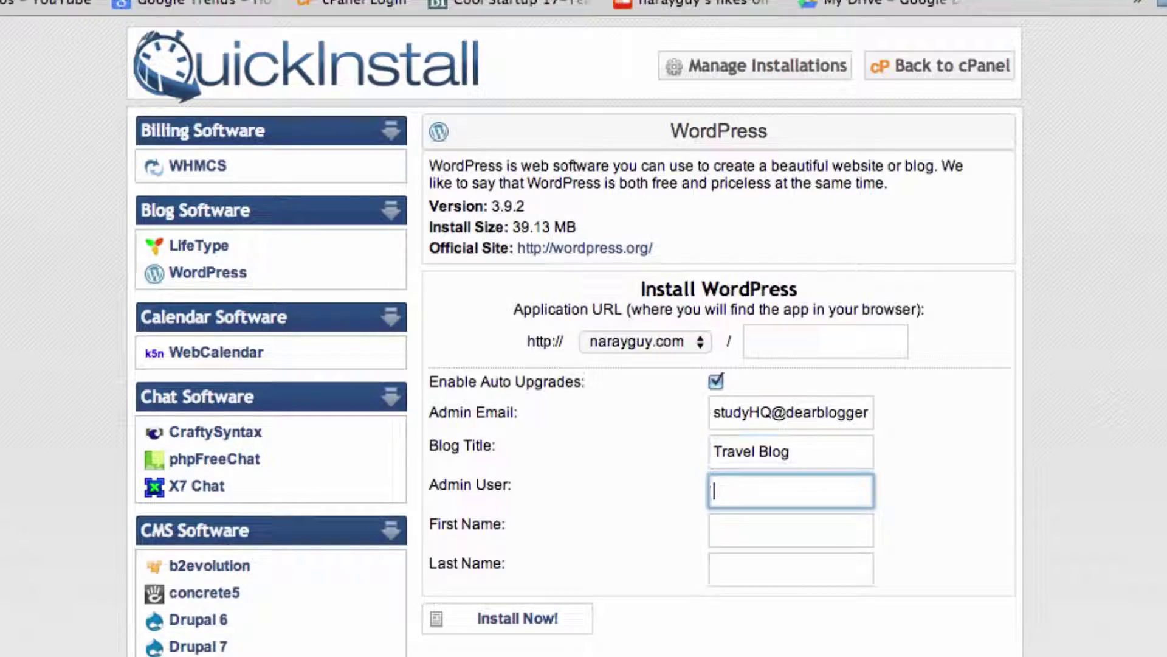
type("Greg")
key("Tab")
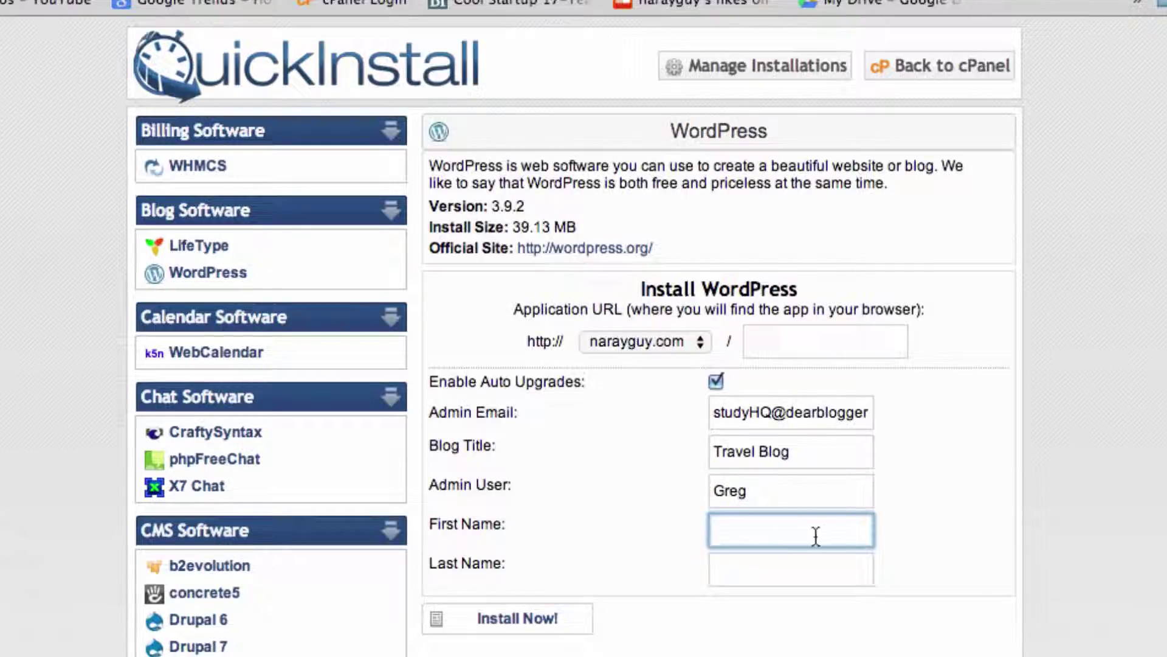
key("Tab")
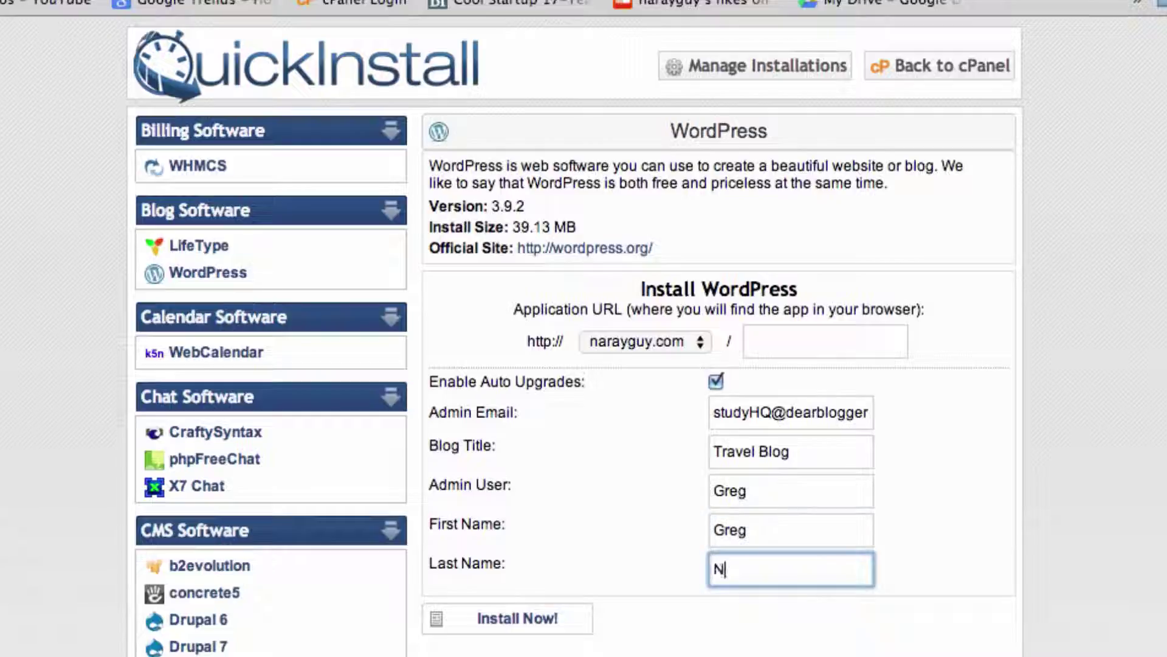
Step: Retype the Admin User field, settling on the chosen admin username
double_click(738, 495)
type("admin")
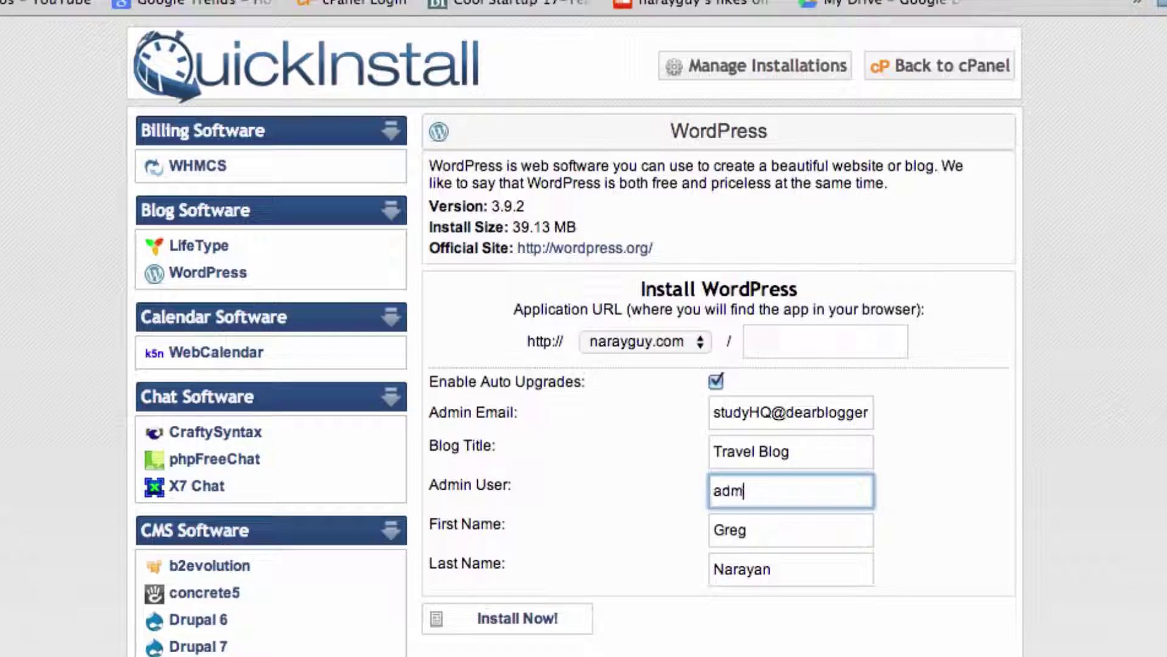
key("BackSpace")
key("BackSpace")
key("BackSpace")
key("BackSpace")
key("BackSpace")
type("gnarayan")
key("BackSpace")
key("BackSpace")
key("BackSpace")
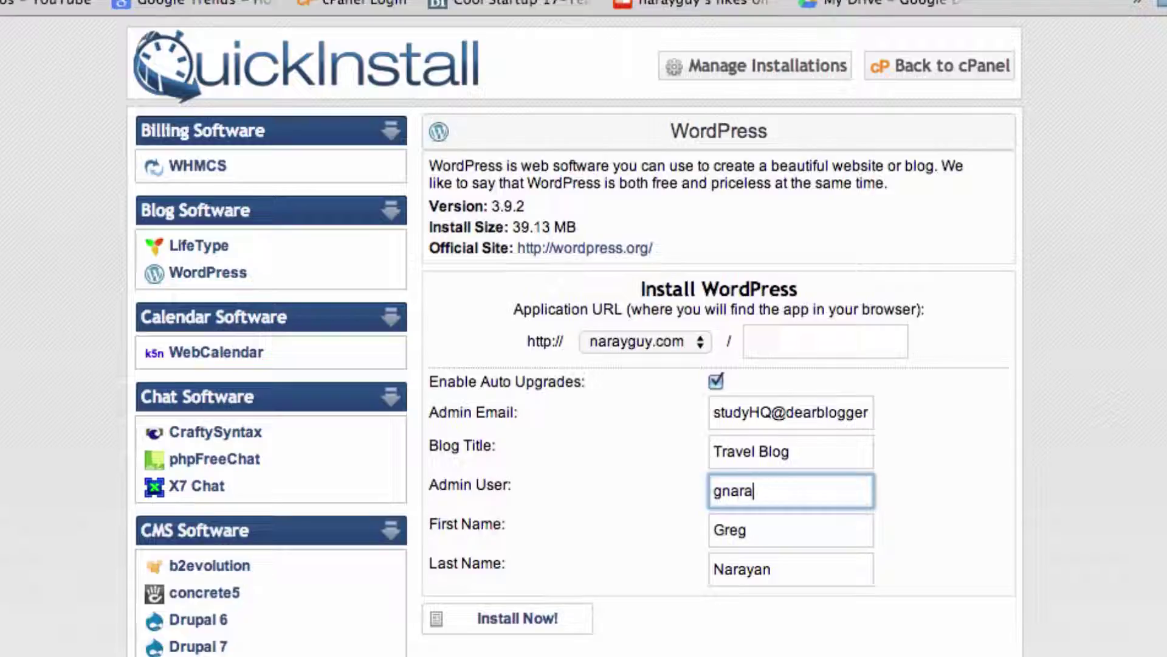
key("BackSpace")
key("BackSpace")
key("BackSpace")
key("BackSpace")
key("BackSpace")
type("Greg")
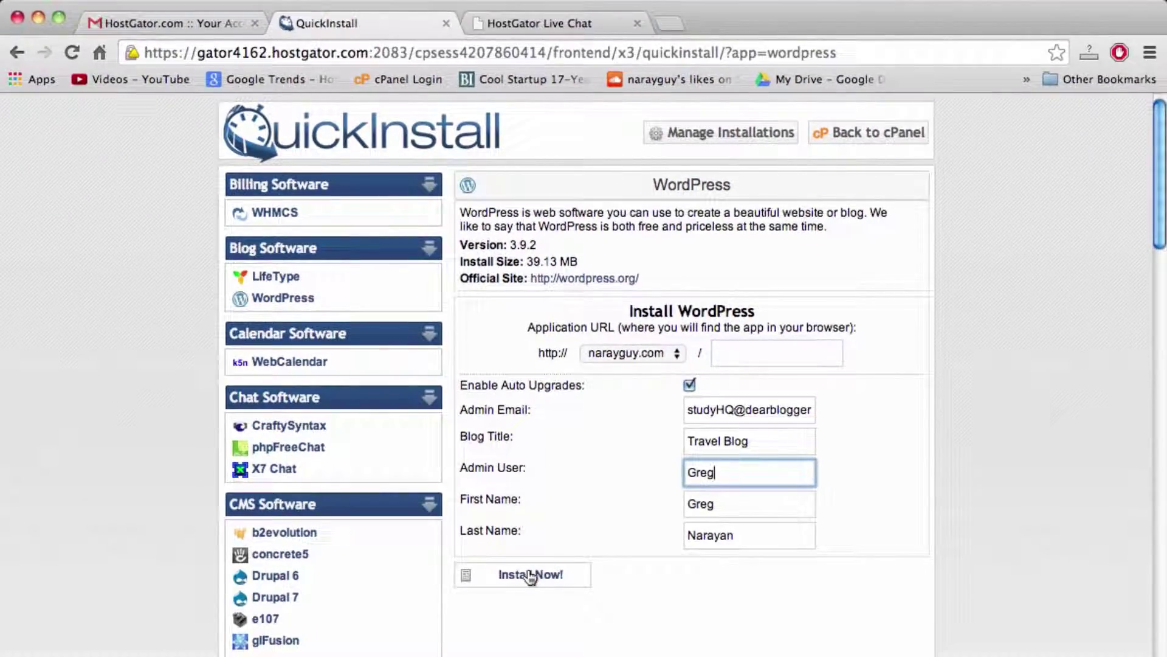
Step: Install WordPress, view the generated login credentials, and bring back the TextEdit website cost notes
left_click(531, 575)
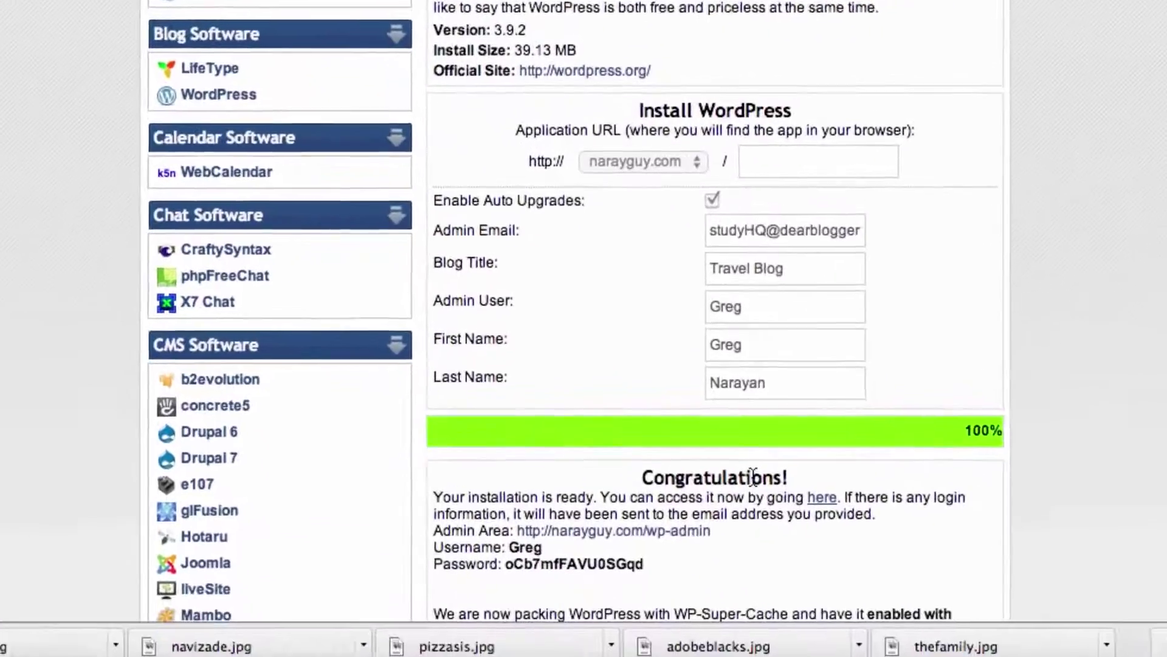
scroll(760, 459, "down", 2)
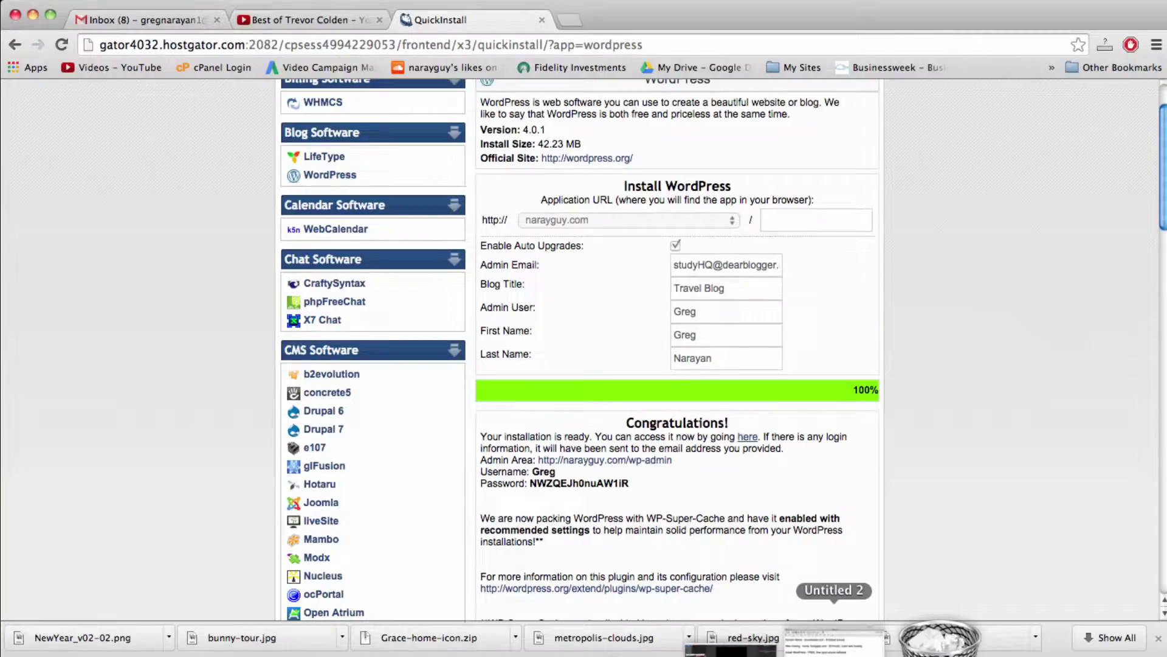
left_click(833, 641)
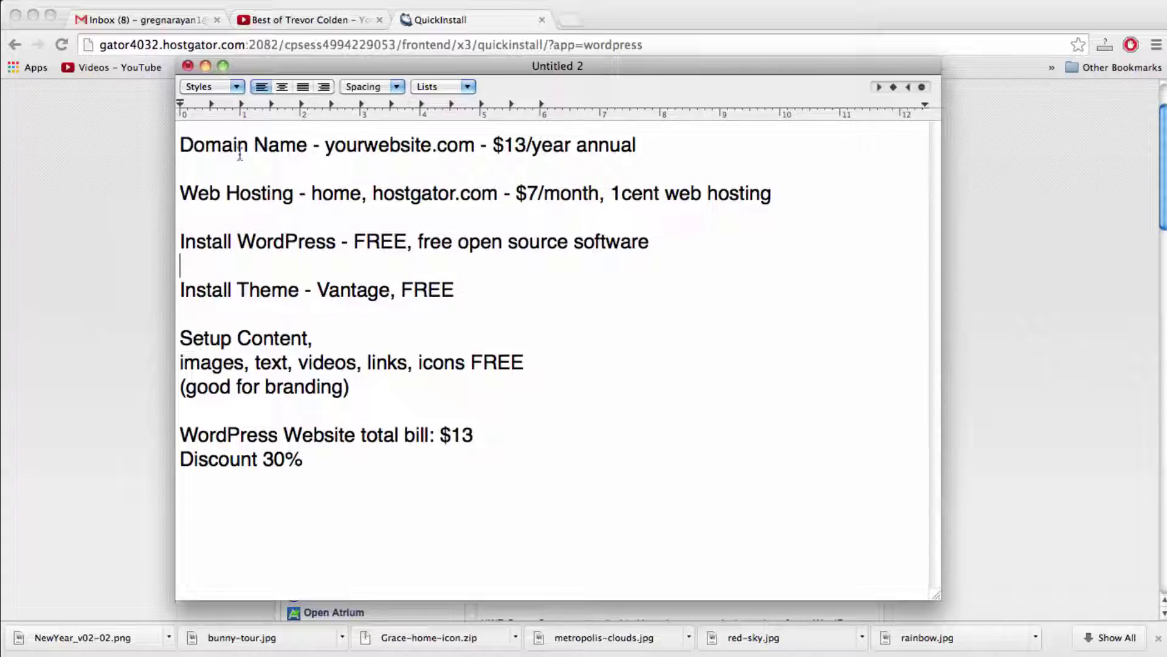
left_click(271, 150)
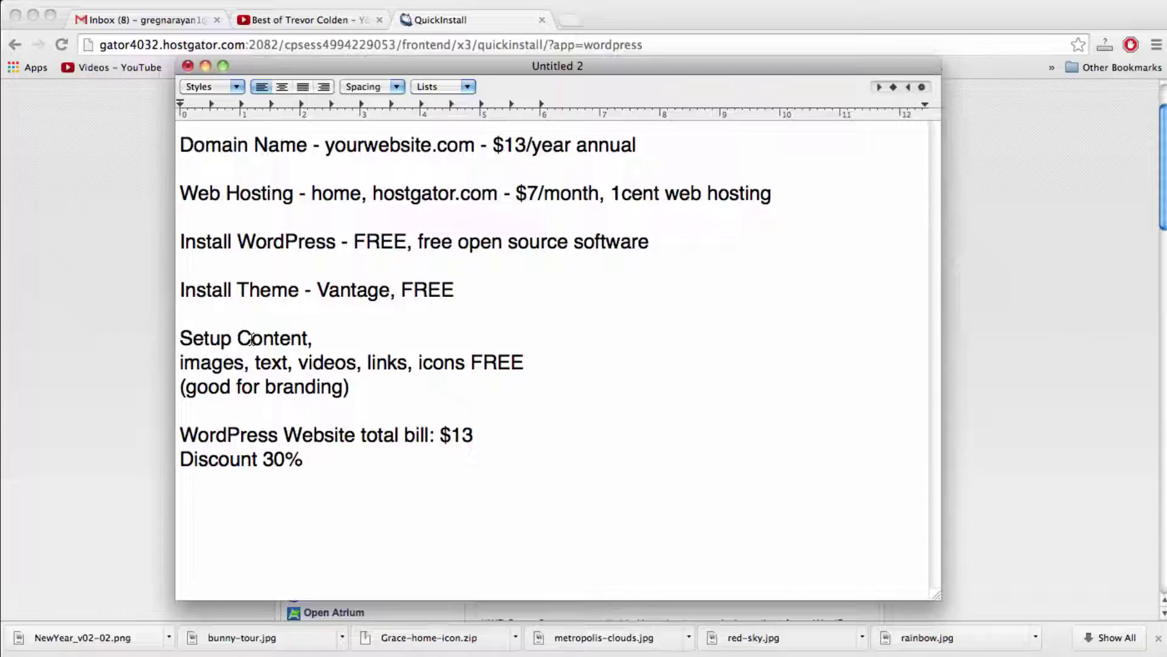
Step: Close the finished install page and open the 'Your new wordpress' email in Gmail
left_click(541, 22)
left_click(542, 21)
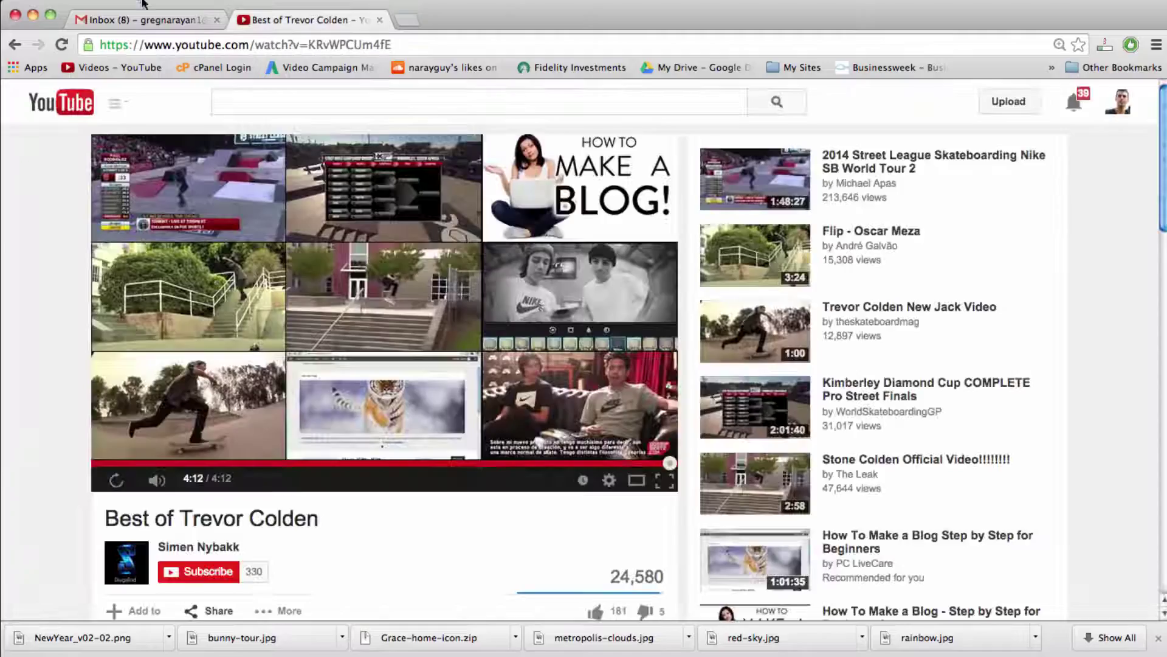
left_click(138, 20)
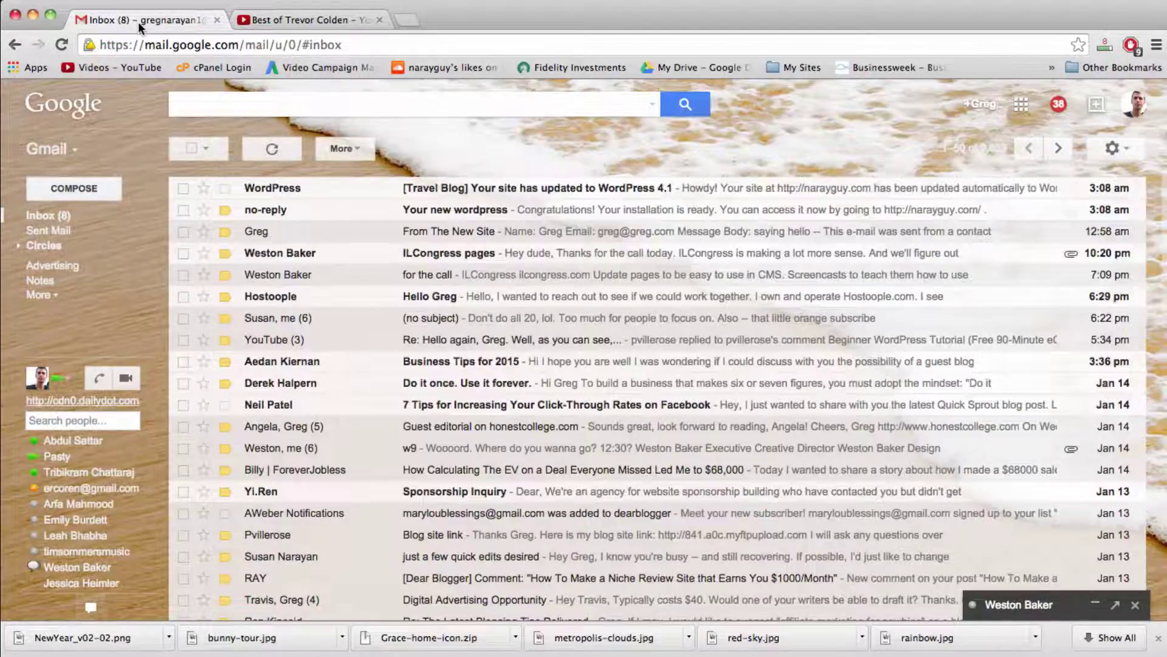
left_click(461, 211)
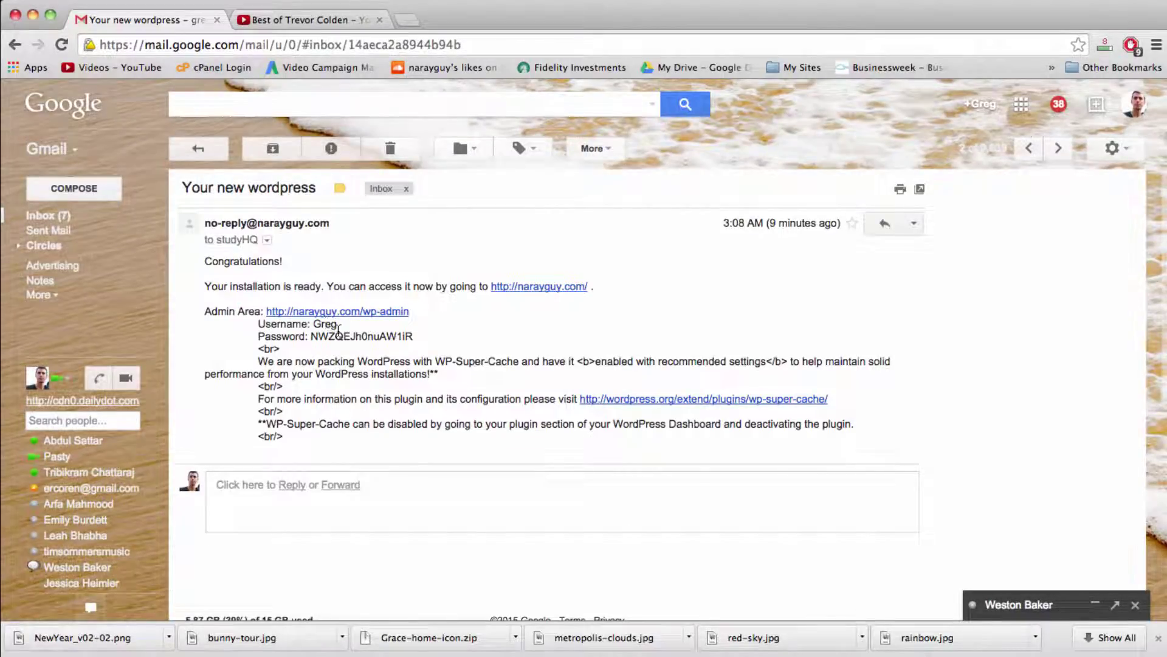
Step: Copy the WordPress admin password from the email
double_click(381, 336)
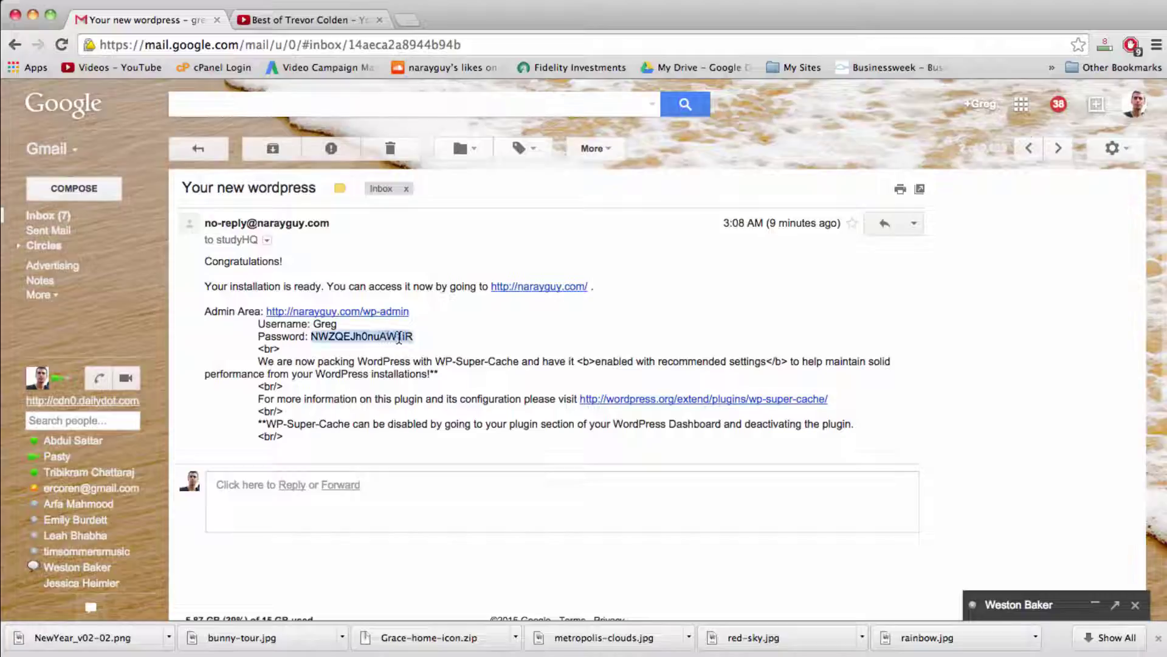
right_click(353, 341)
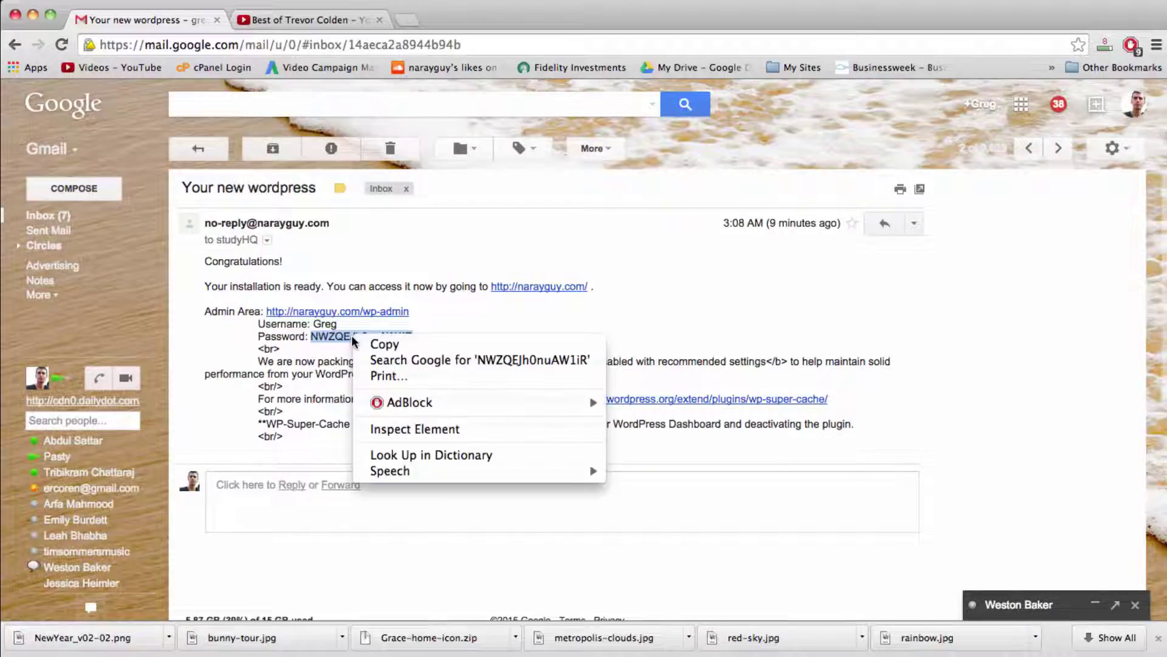
left_click(367, 342)
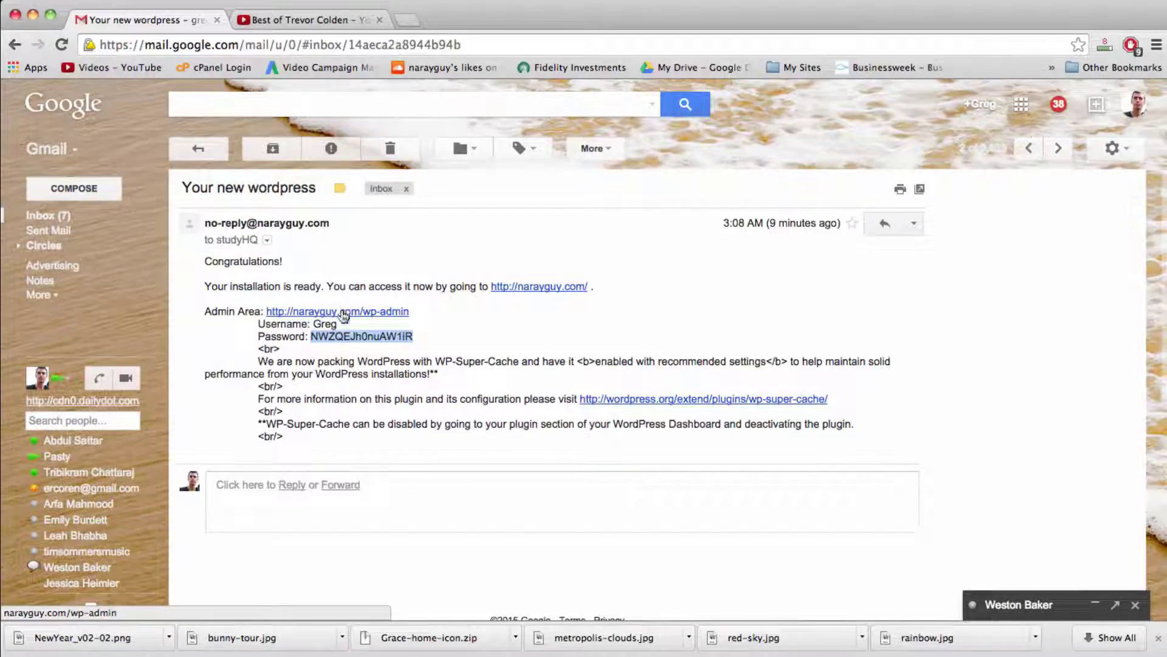
Step: Open the site's login page and correct its address to end in wp-admin
left_click(340, 316)
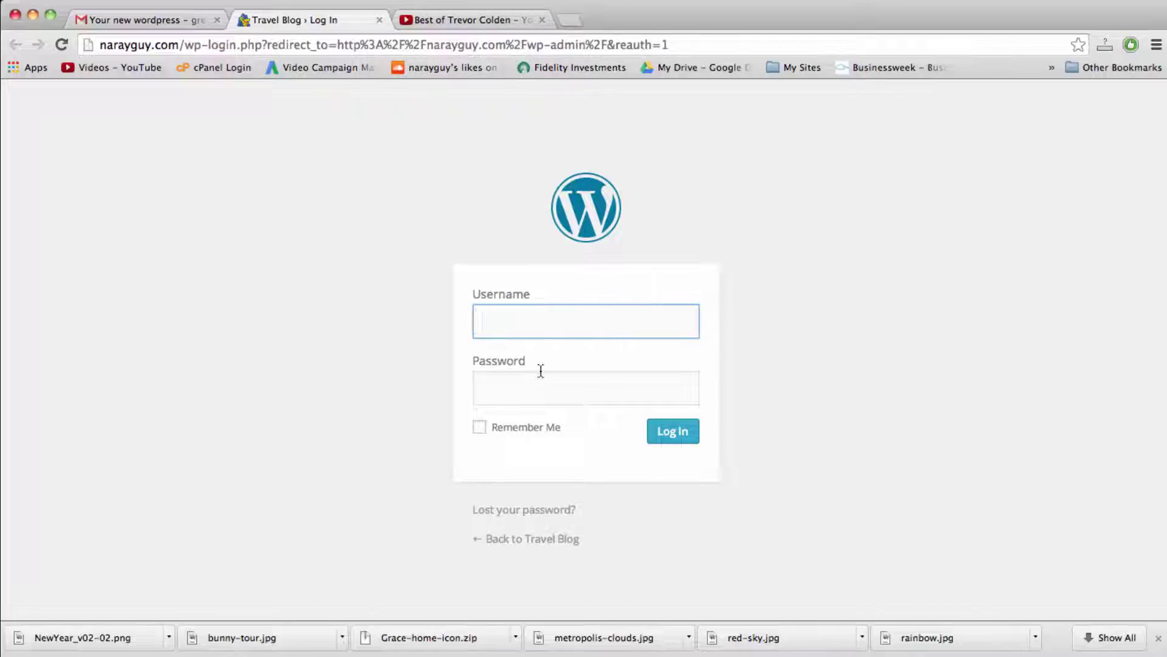
left_click(518, 385)
left_click(489, 320)
left_click(509, 388)
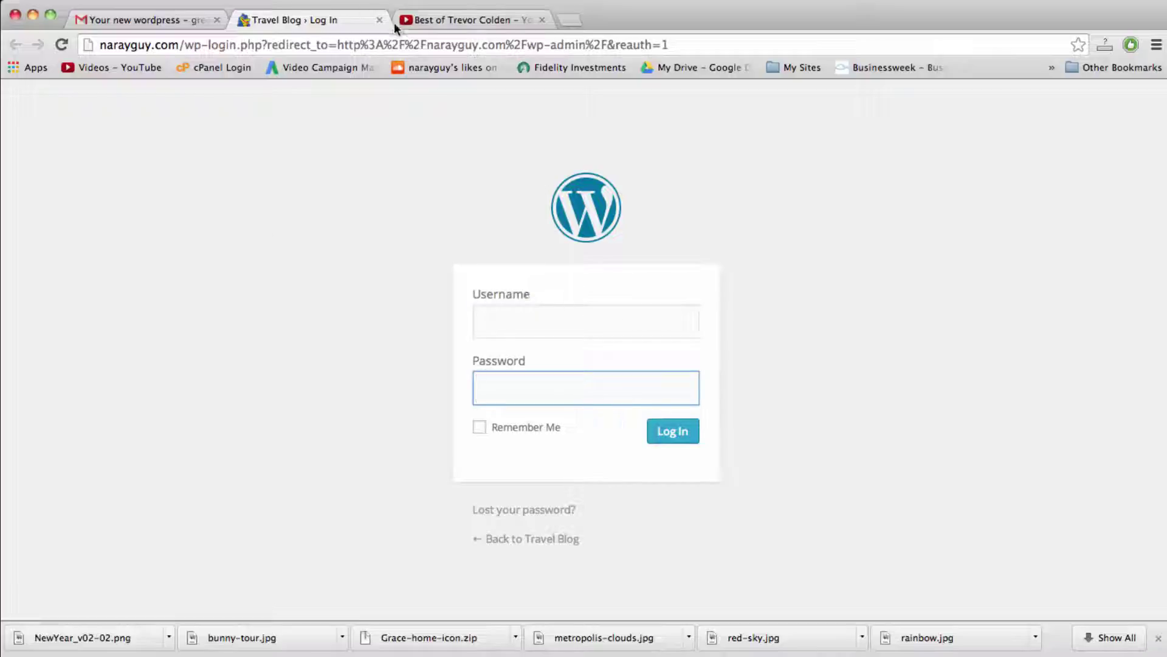
left_click(357, 44)
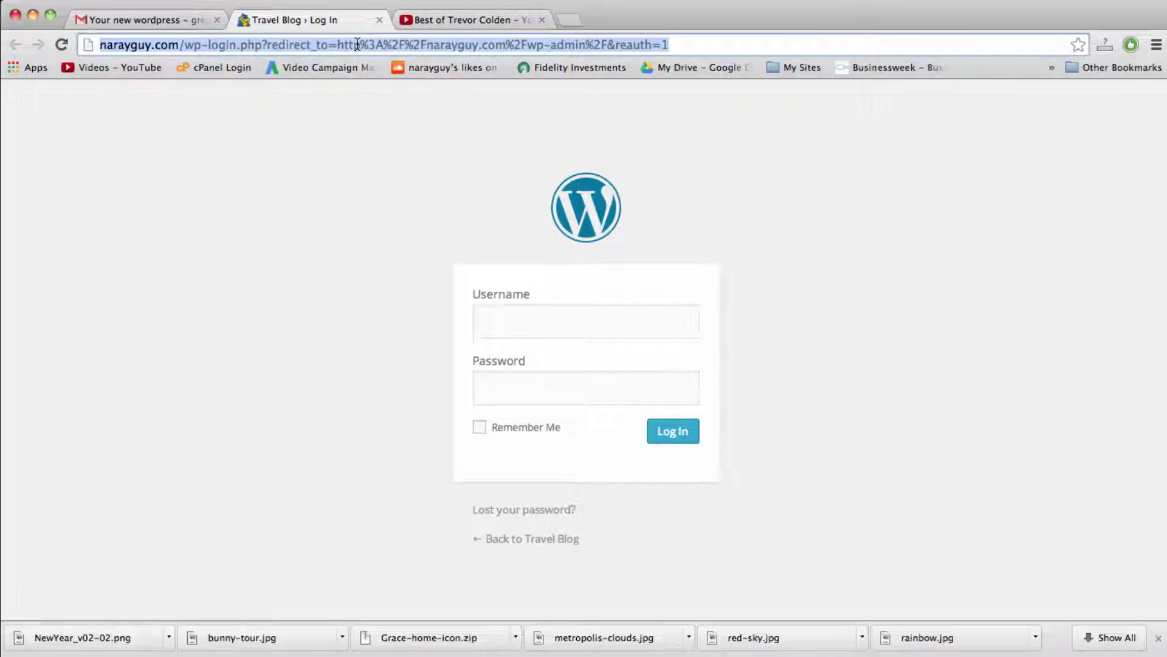
left_click(268, 48)
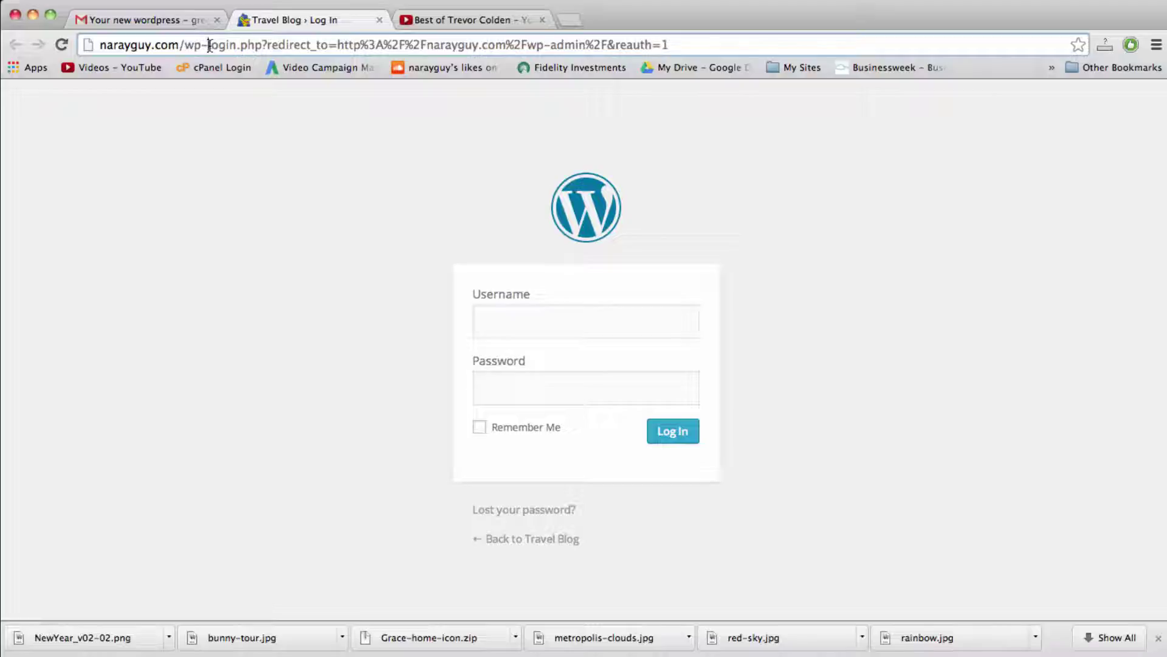
left_click_drag(209, 46, 700, 48)
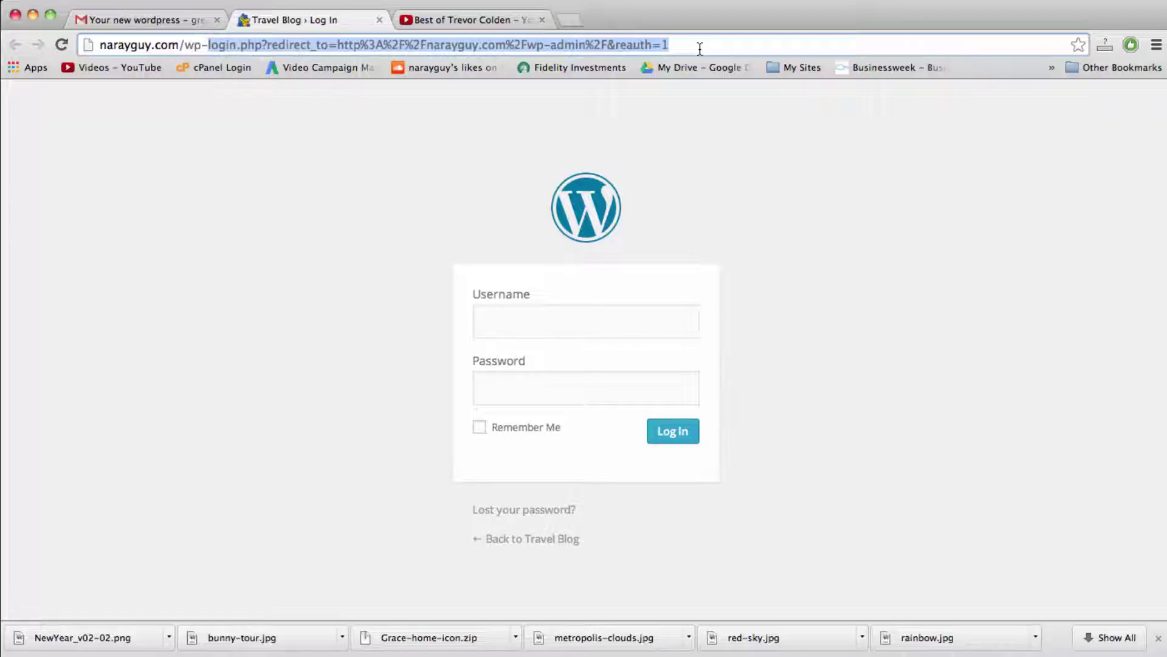
type("admin")
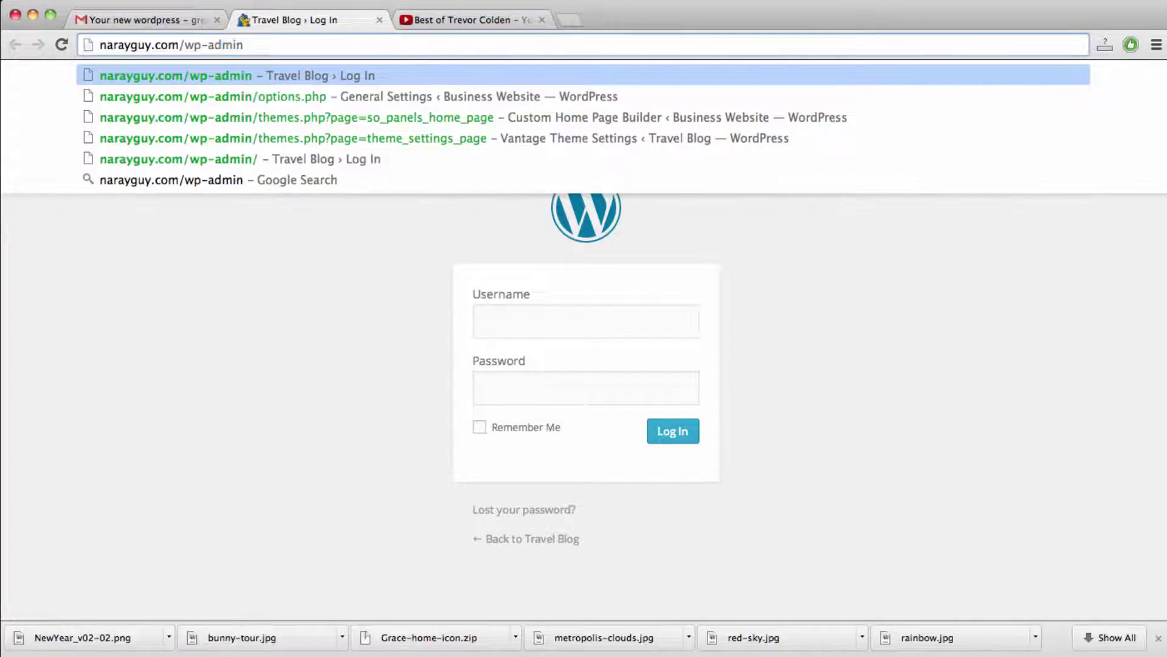
key("Return")
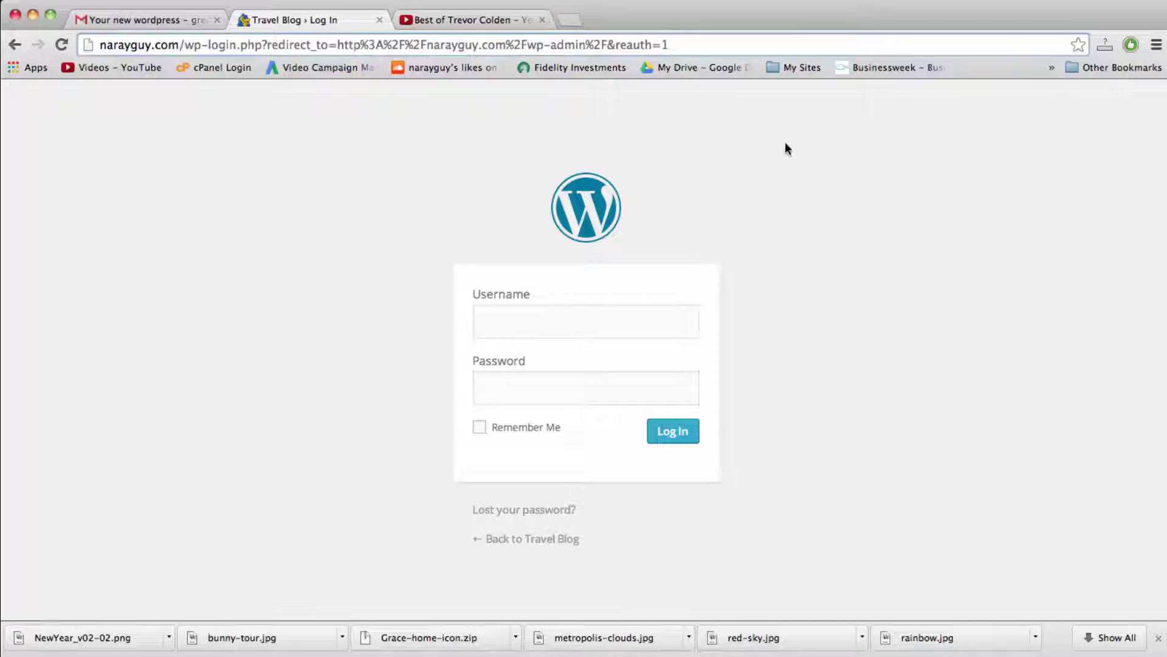
Step: Bookmark the login page and sign in with the admin username and pasted password
left_click(1077, 45)
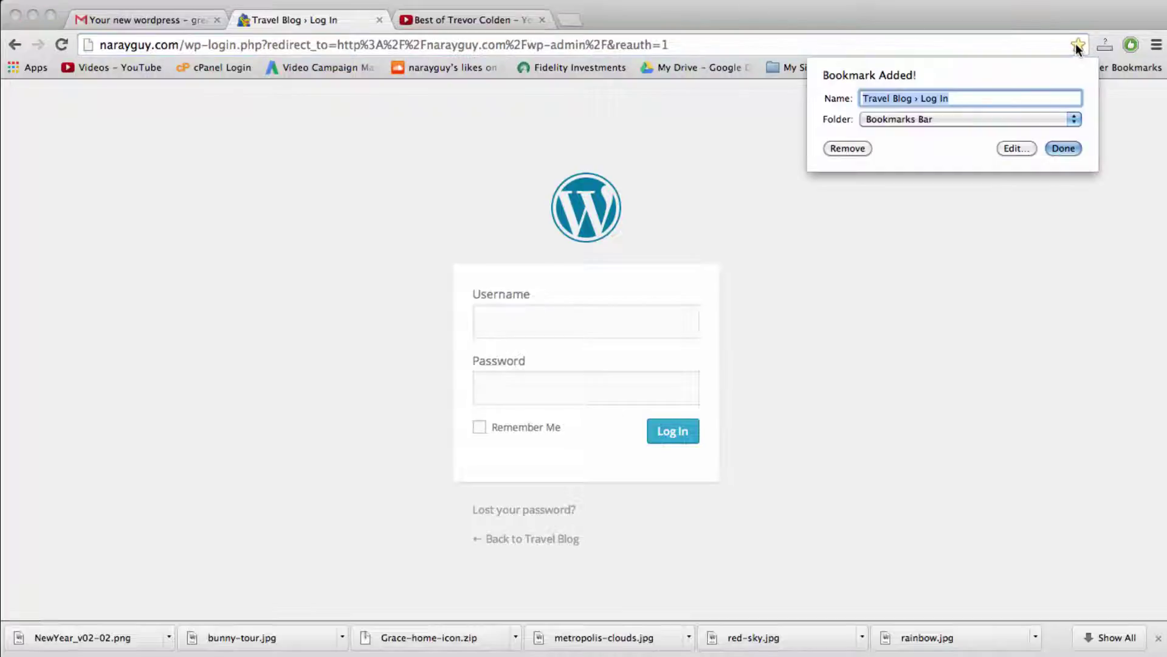
left_click(1058, 147)
left_click(598, 312)
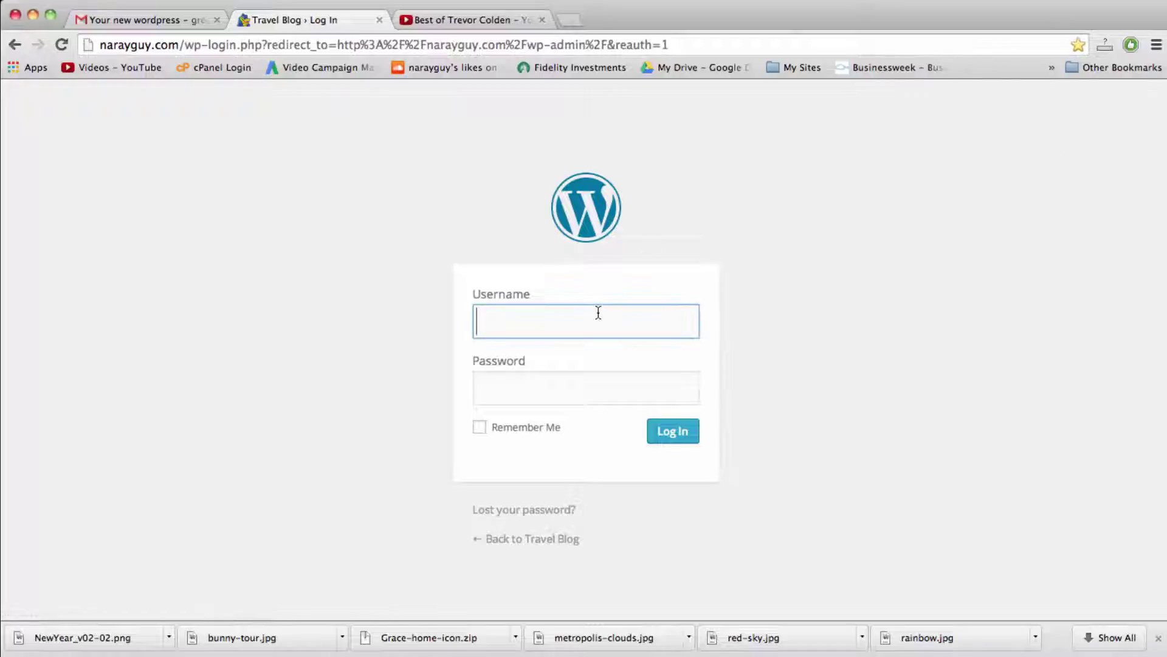
type("Greg")
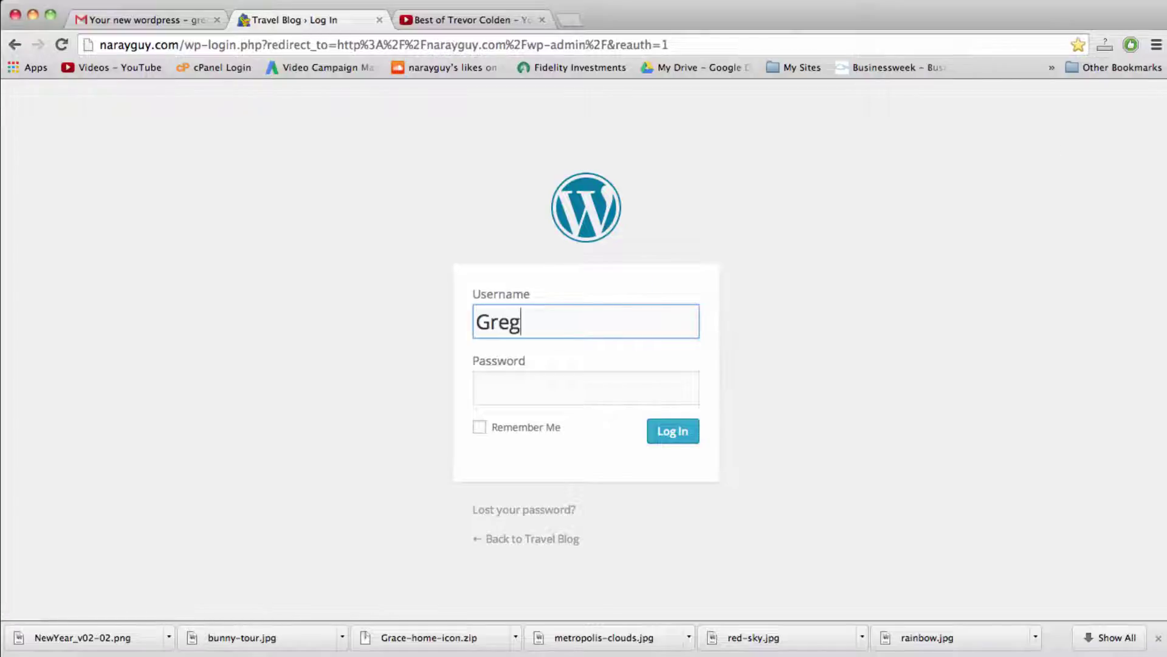
left_click(586, 387)
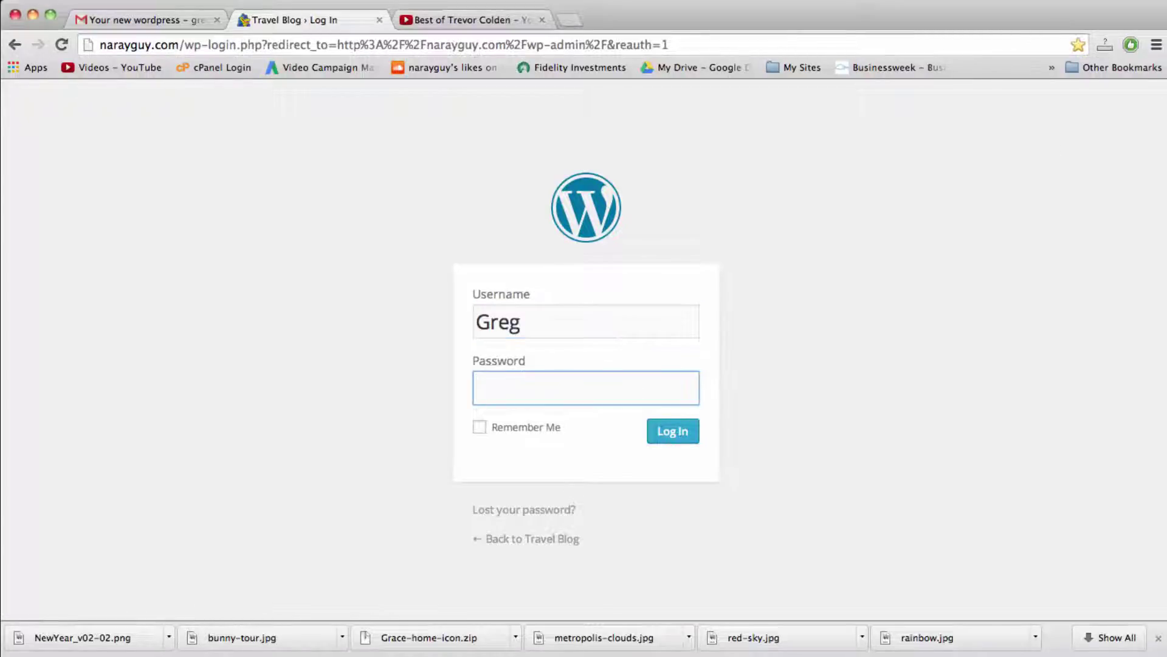
key("super+v")
left_click(669, 432)
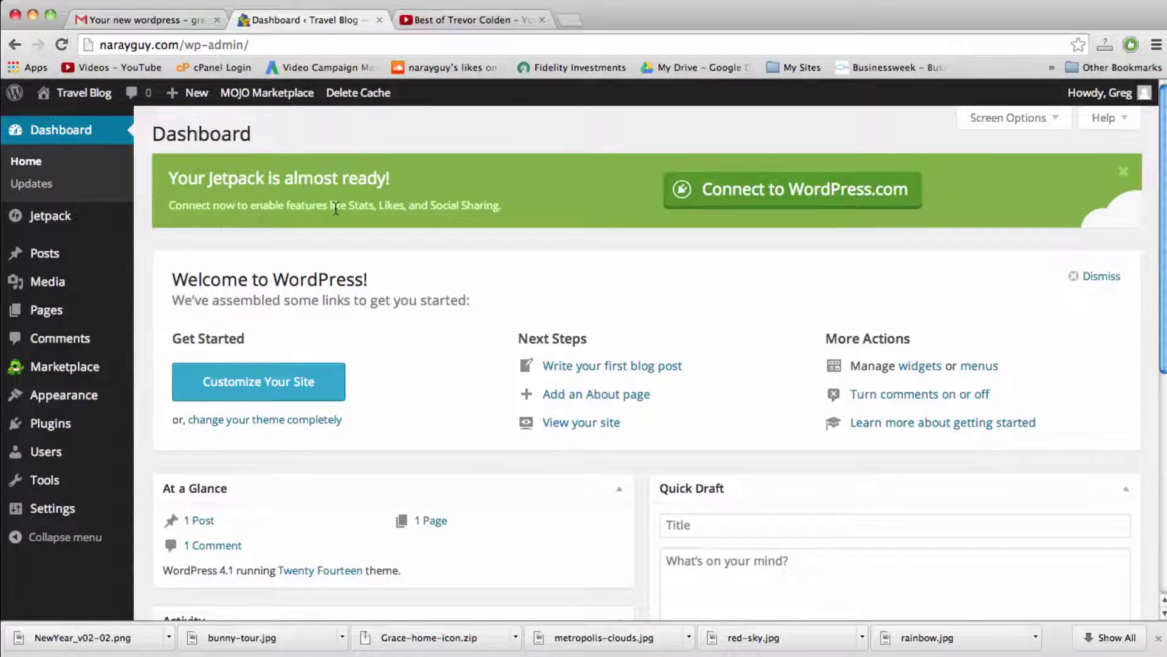
mouse_move(83, 98)
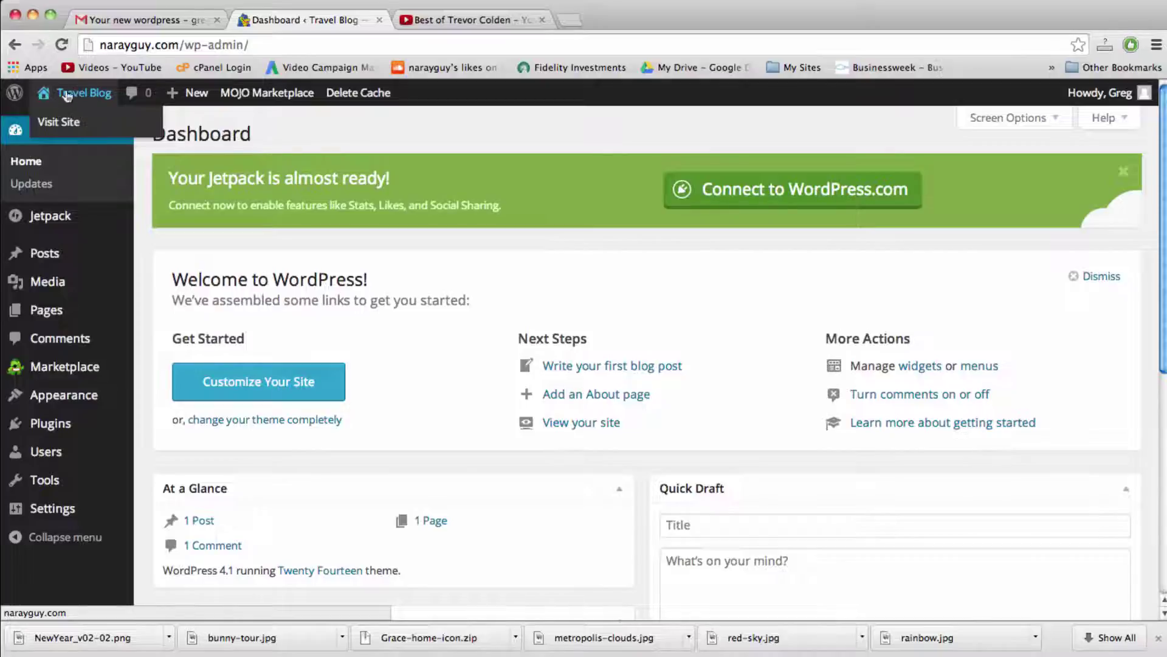
left_click(79, 97)
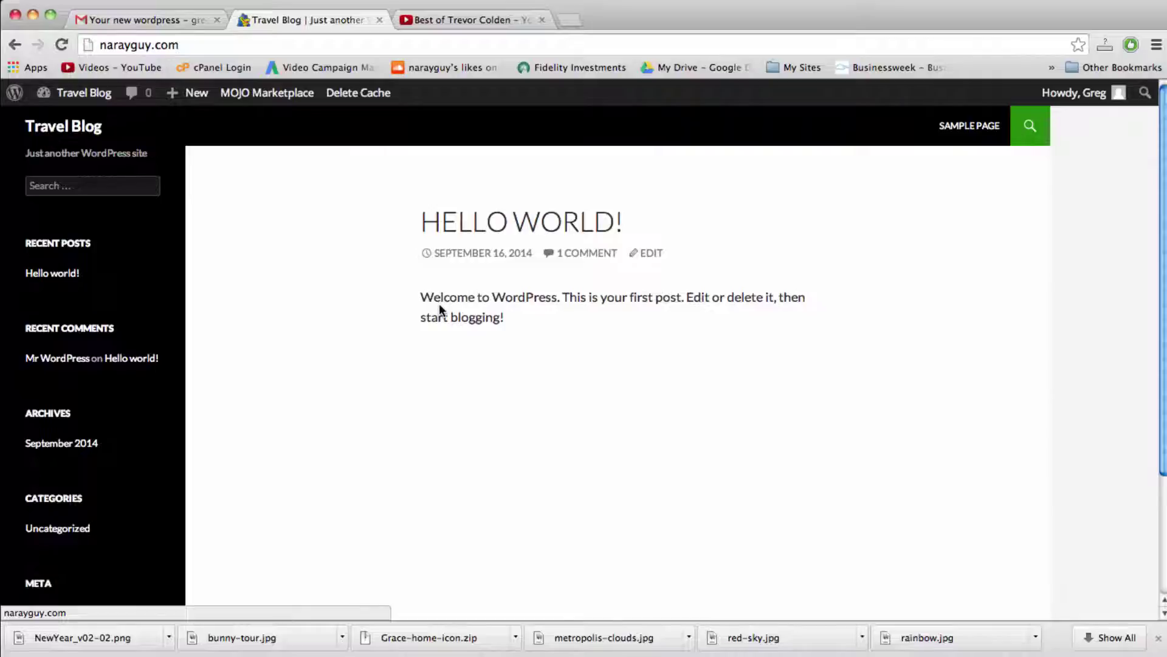
scroll(794, 362, "down", 5)
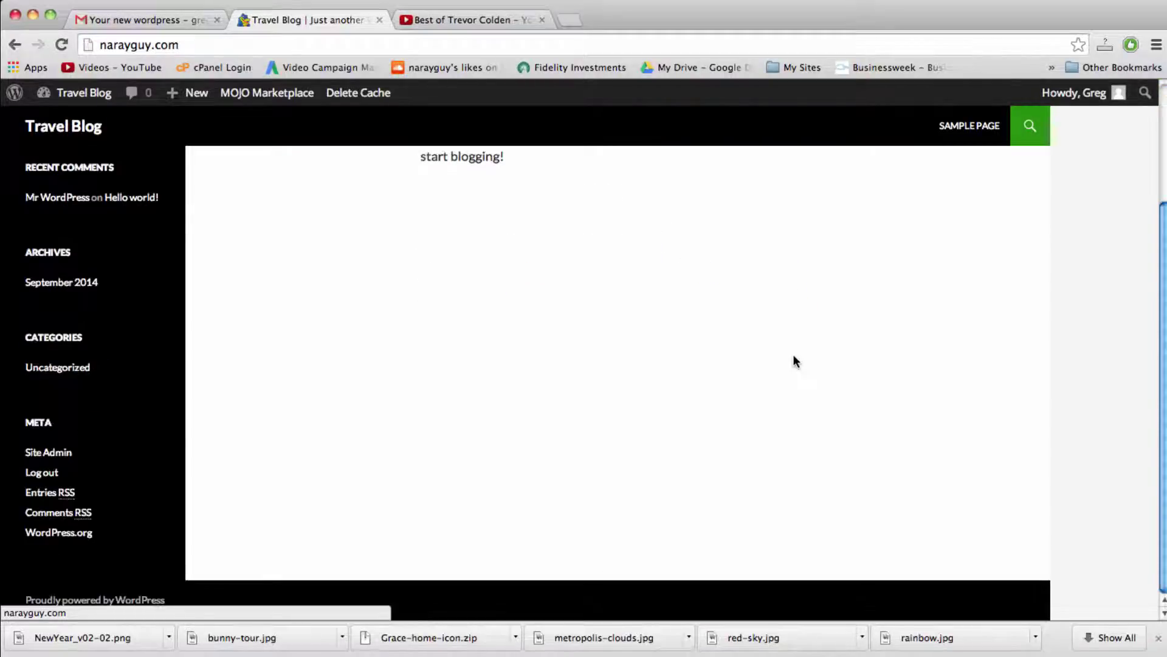
scroll(793, 362, "up", 5)
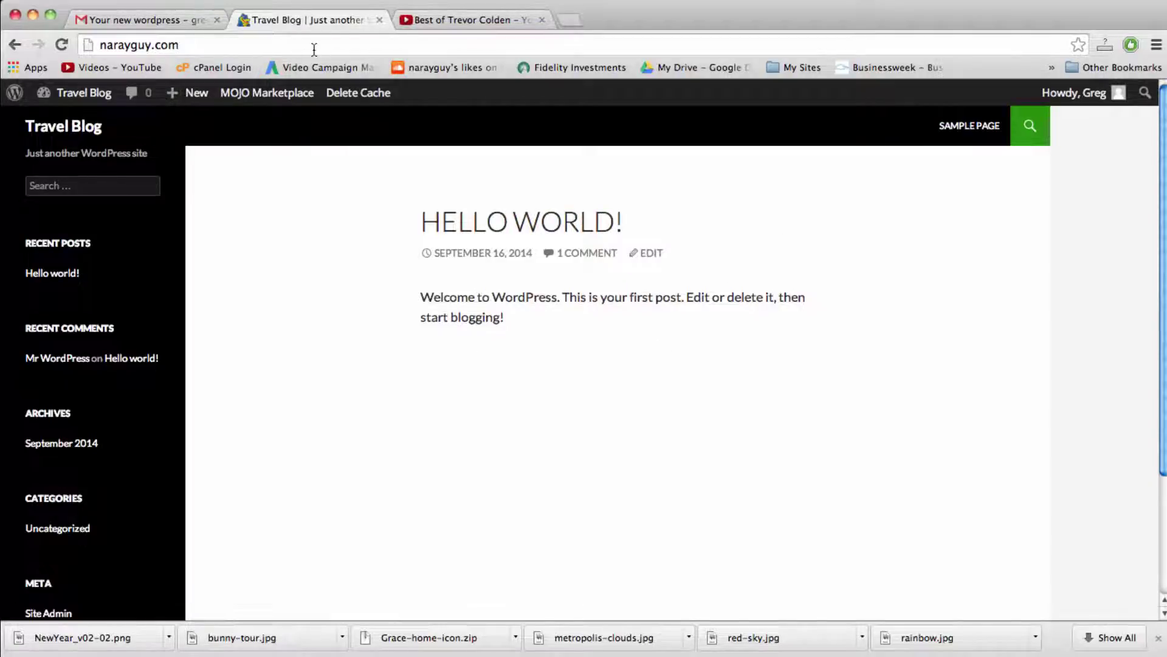
left_click(188, 47)
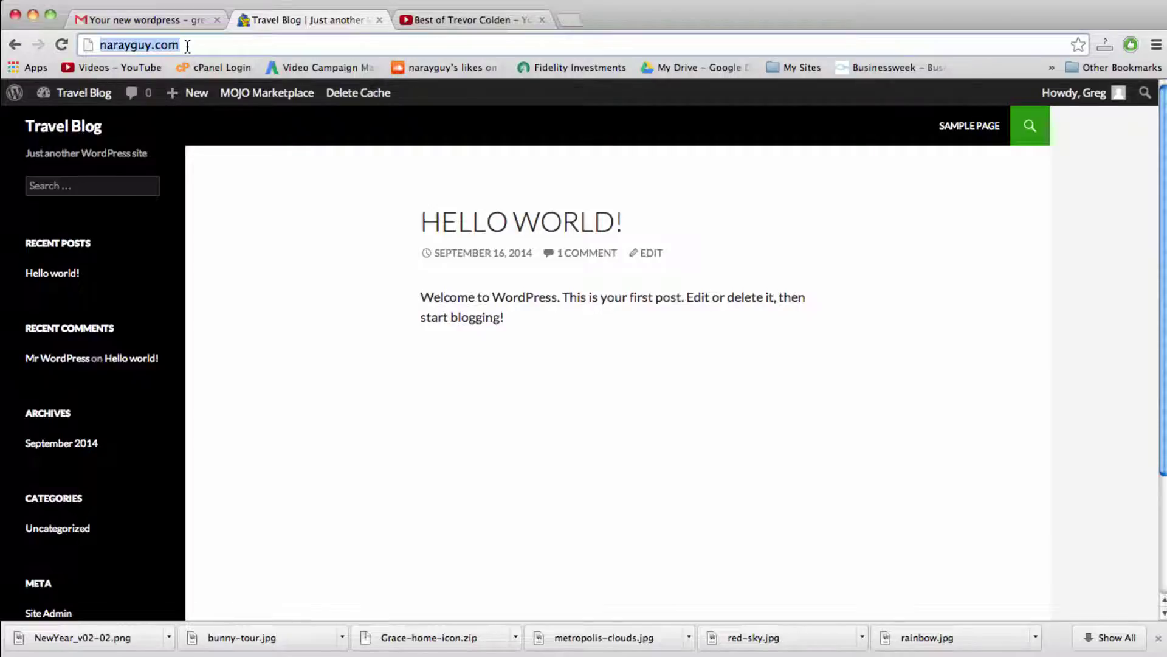
left_click(188, 46)
mouse_move(79, 97)
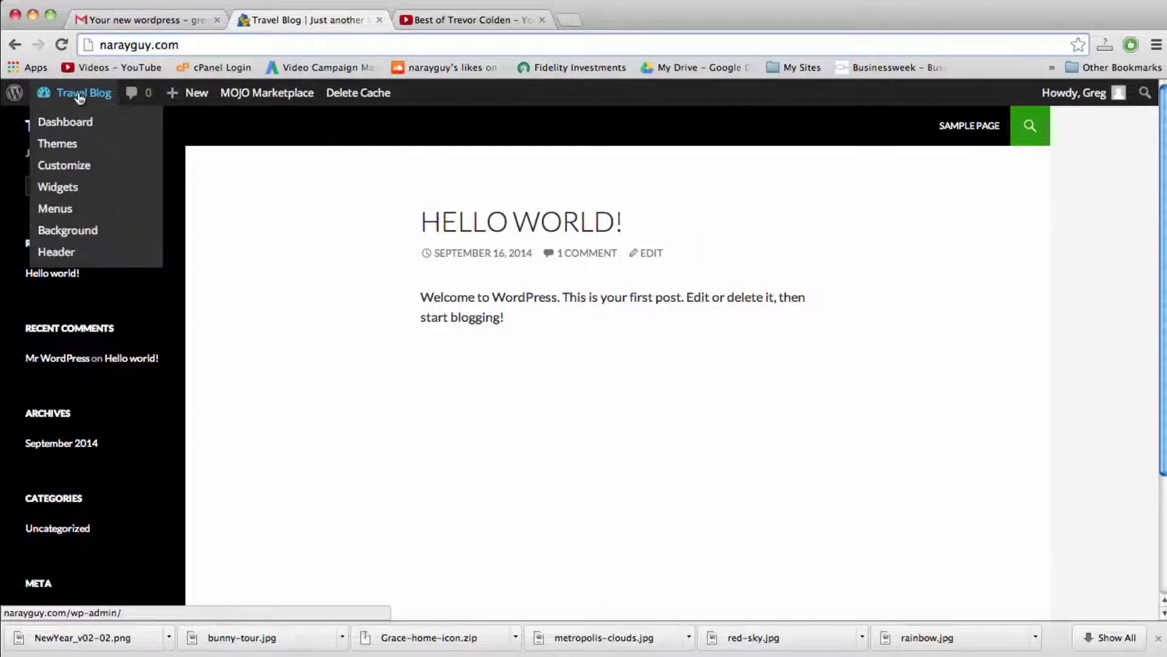
left_click(80, 96)
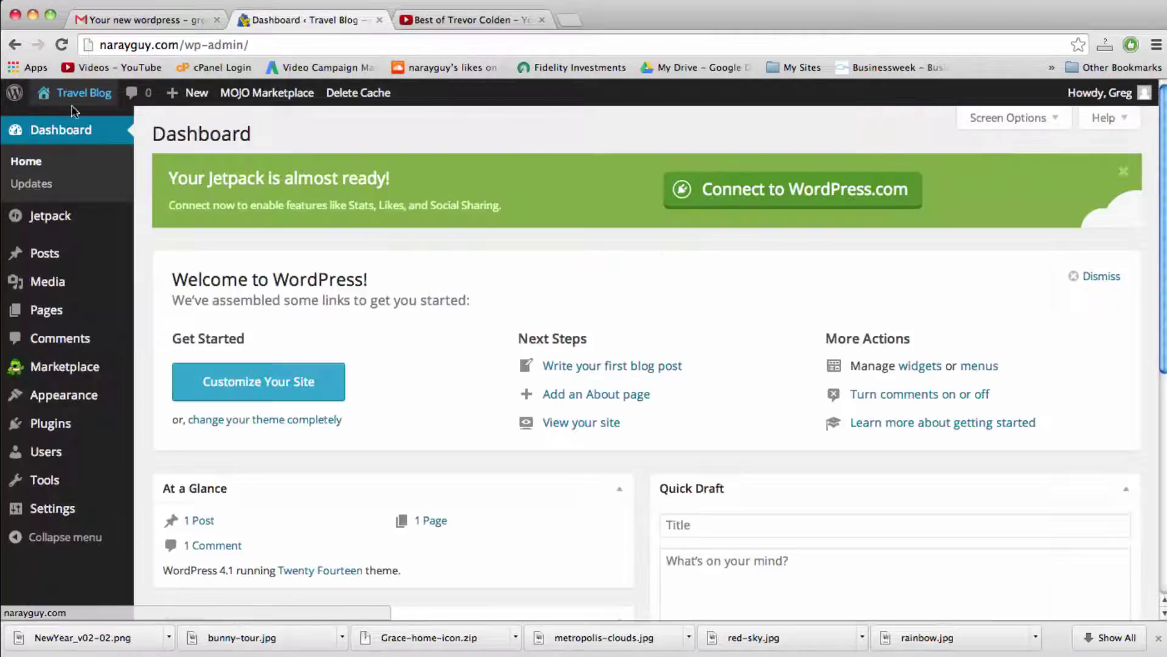
mouse_move(87, 95)
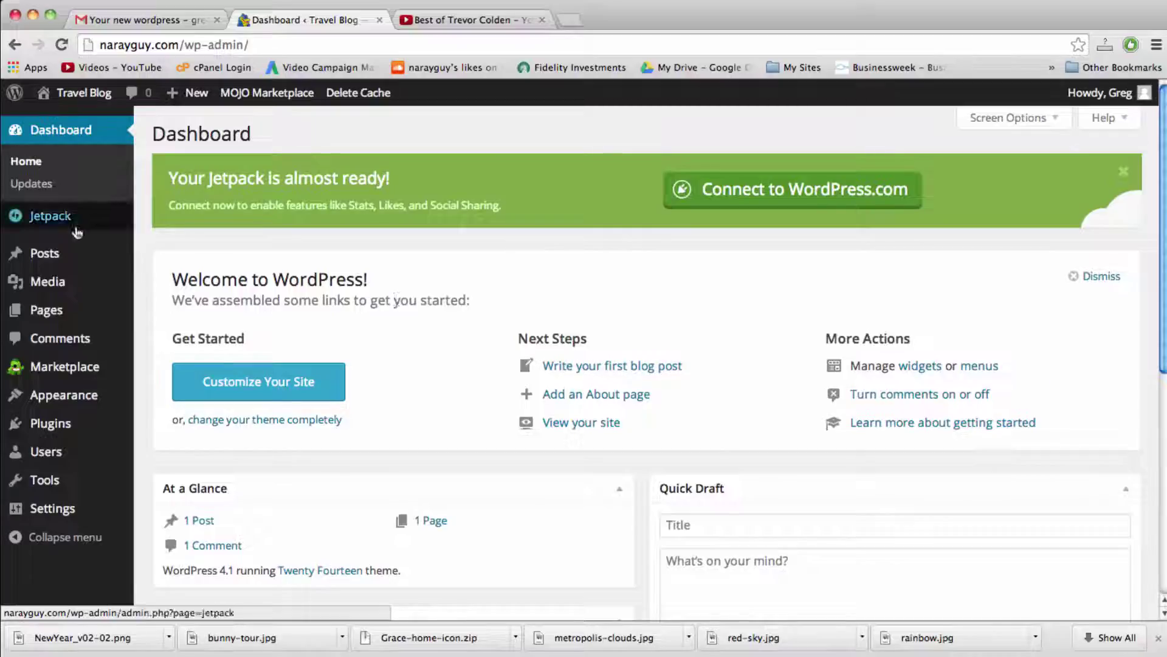
mouse_move(76, 389)
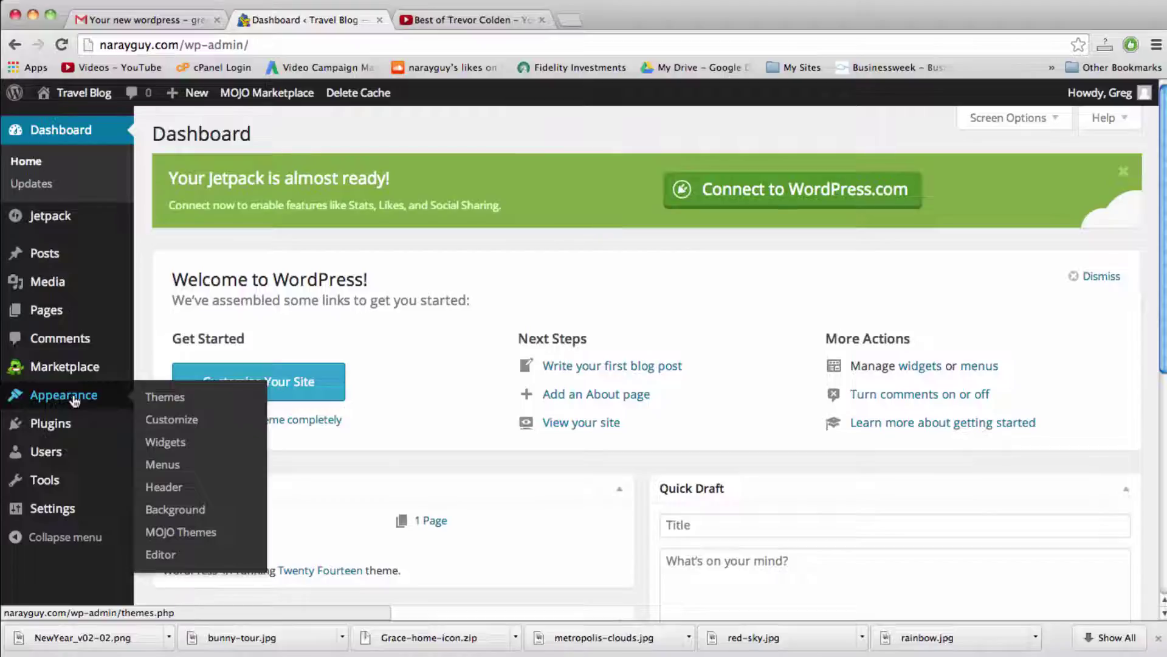
left_click(178, 401)
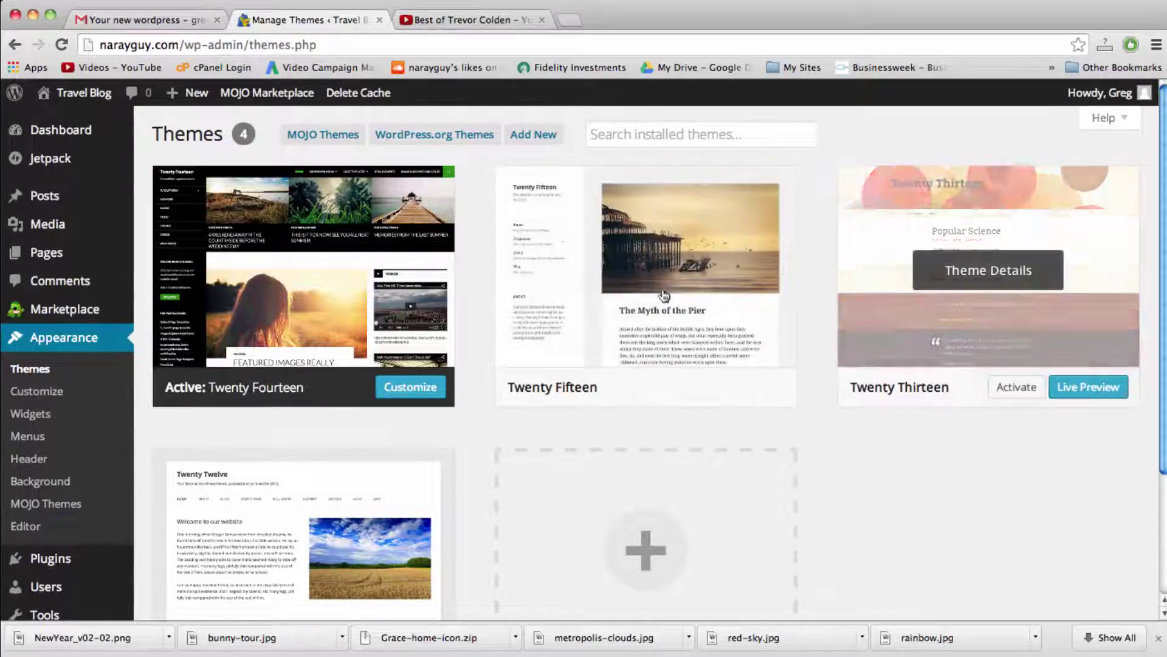
scroll(389, 304, "down", 3)
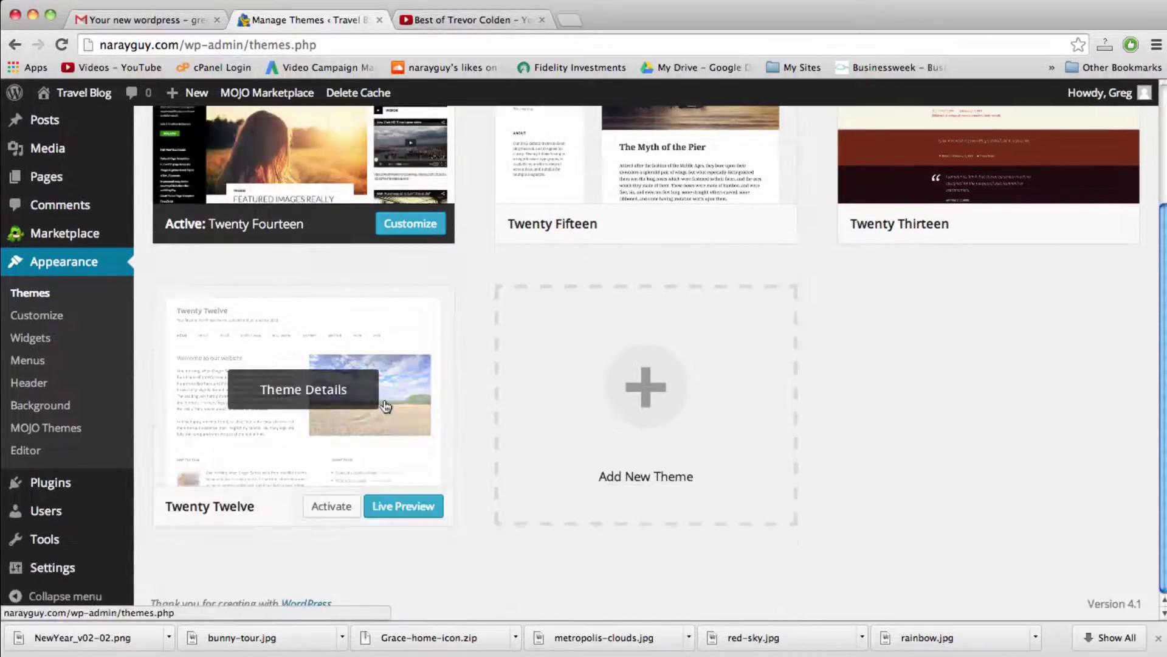
scroll(386, 407, "up", 3)
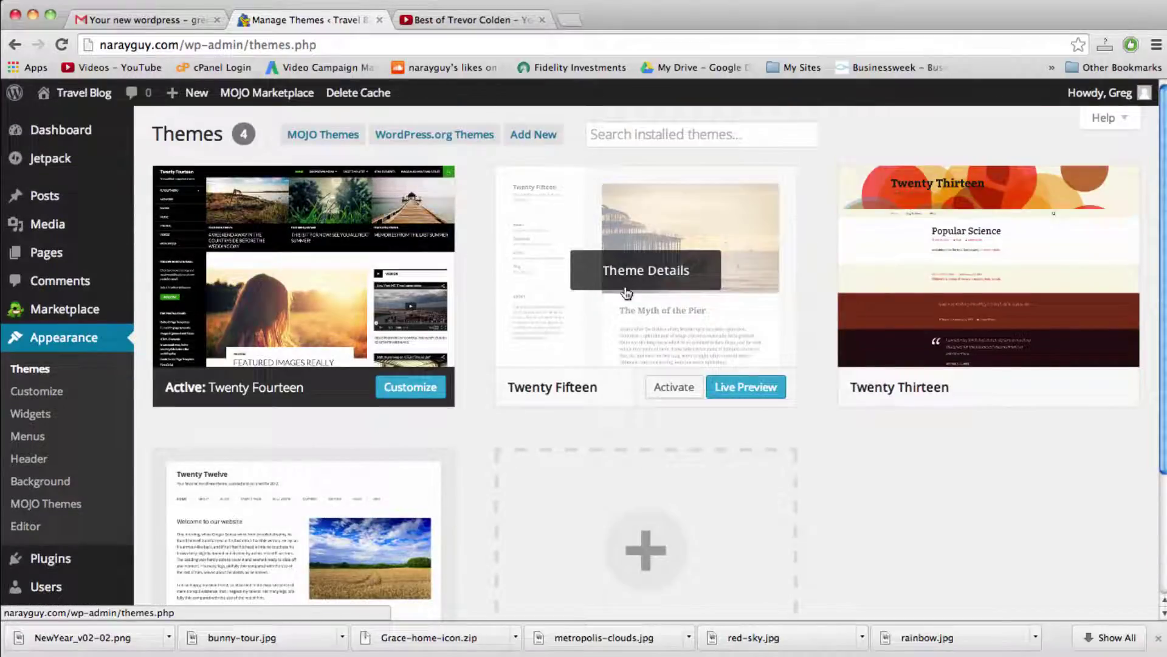
left_click(679, 392)
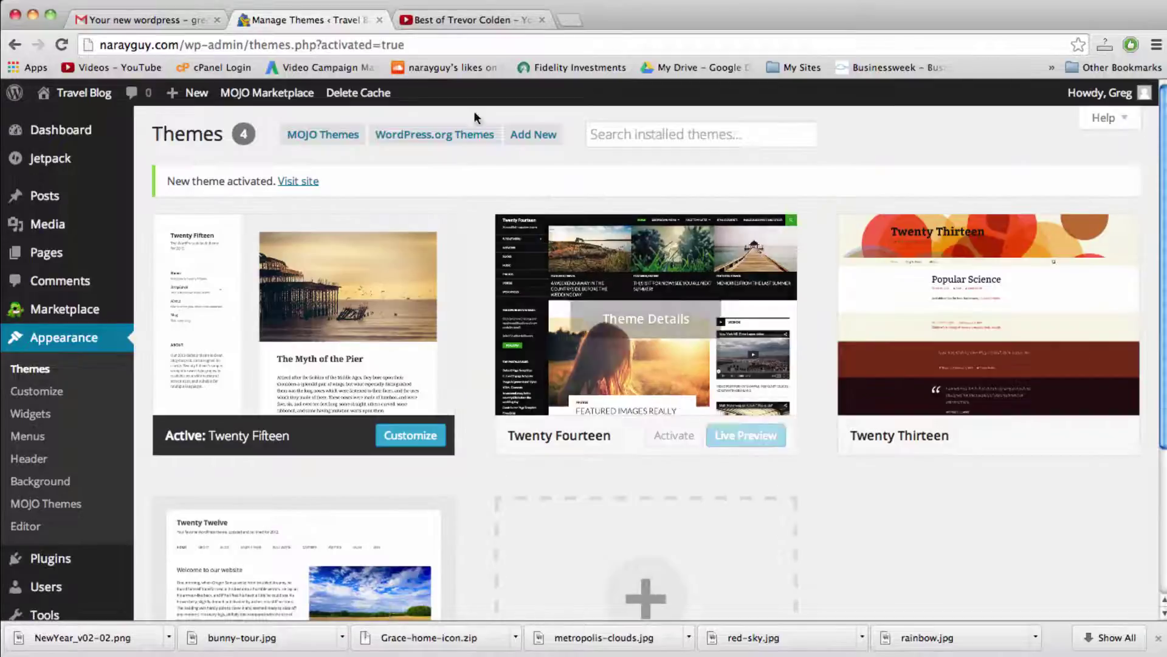
left_click(87, 95)
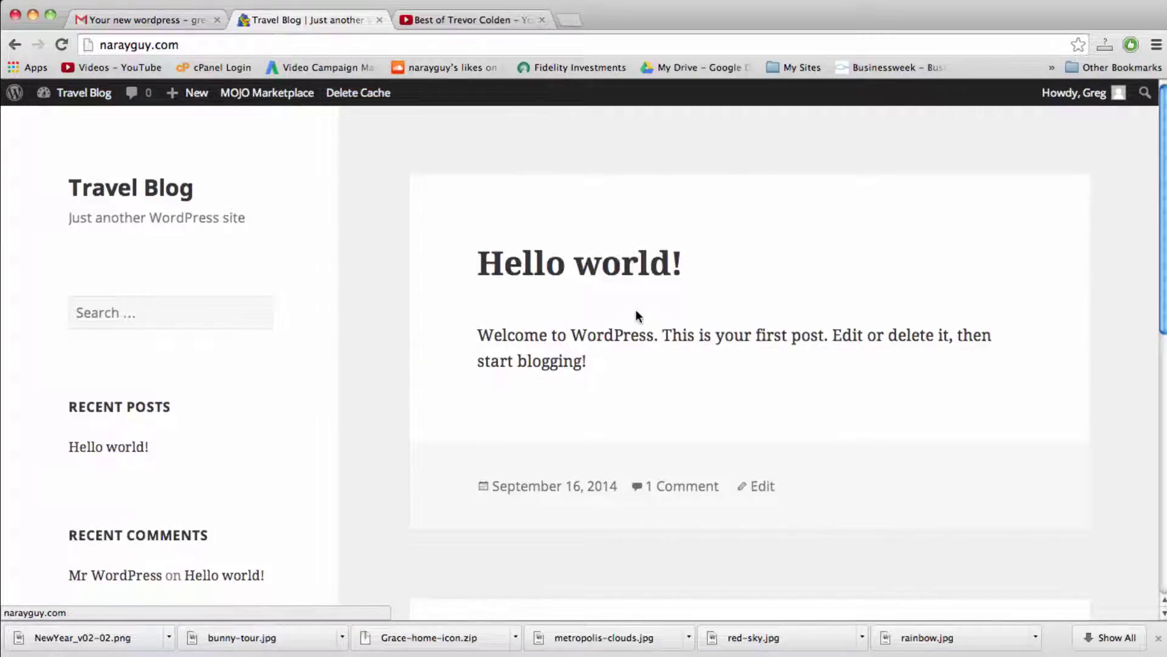
scroll(637, 313, "down", 5)
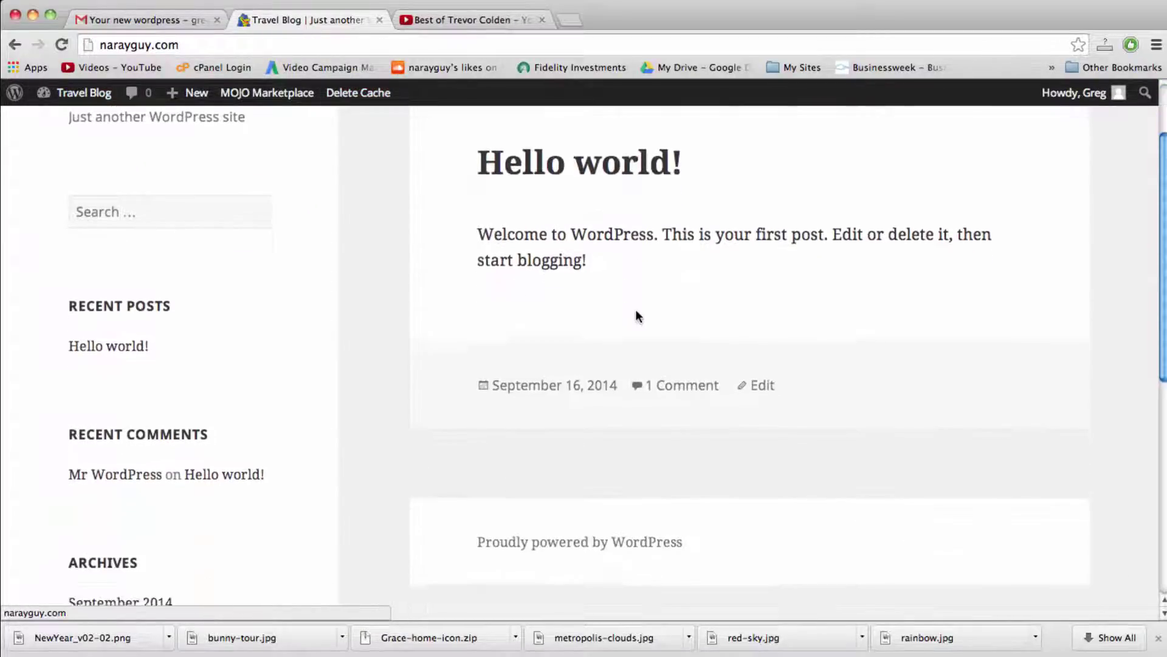
scroll(637, 315, "down", 4)
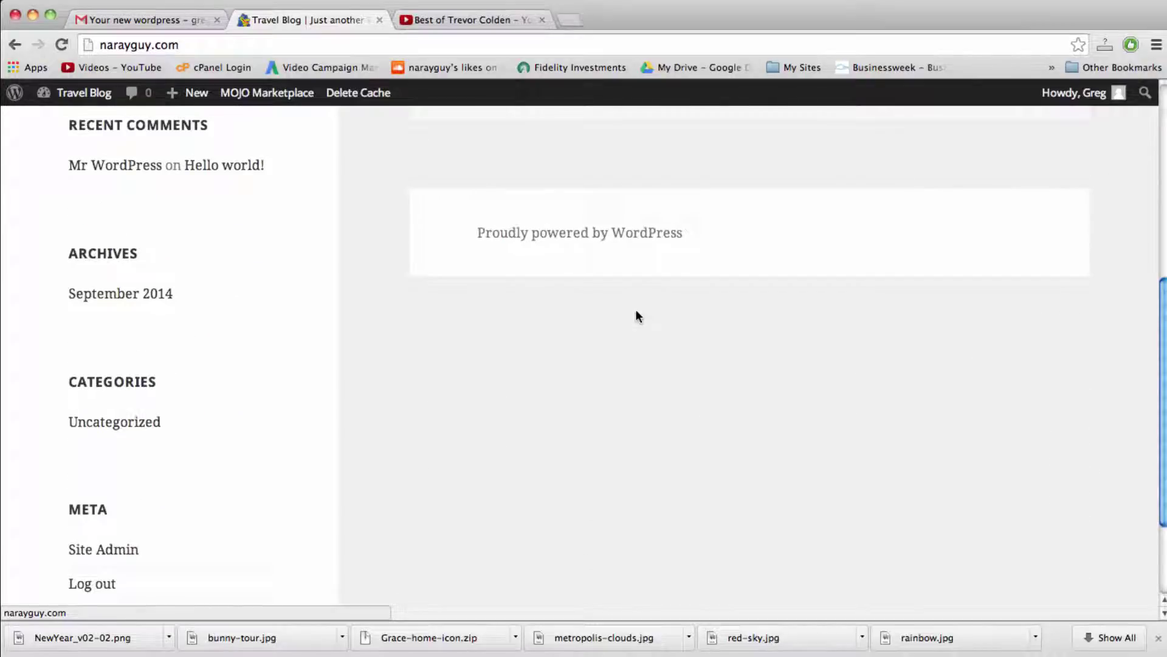
scroll(637, 315, "down", 3)
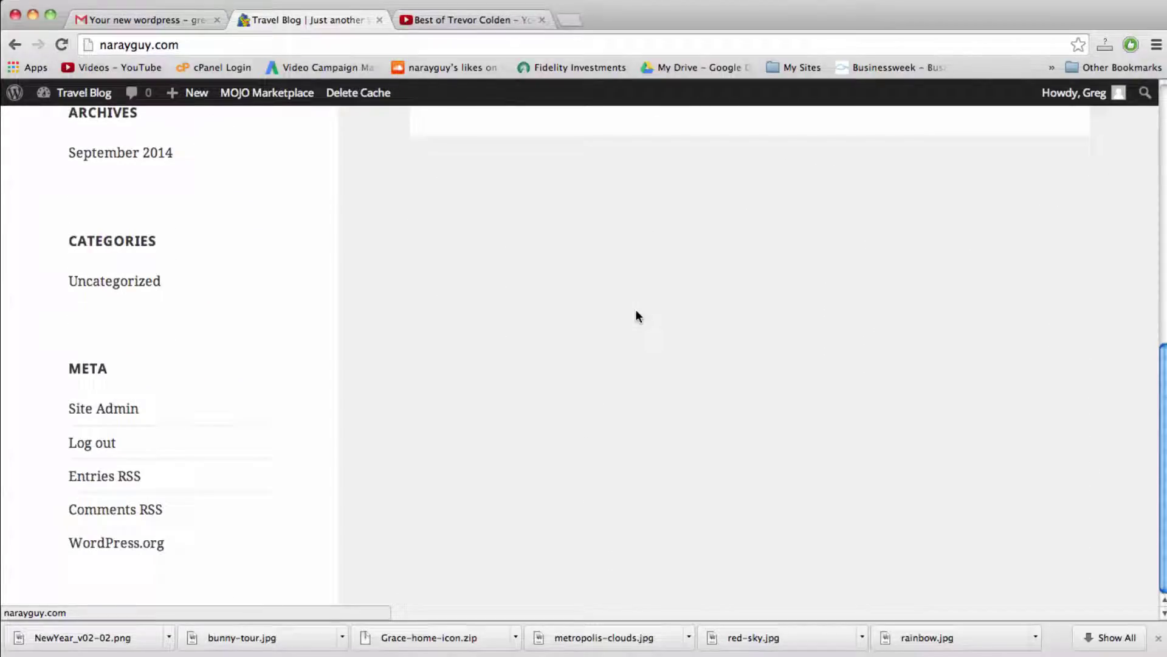
scroll(637, 316, "up", 12)
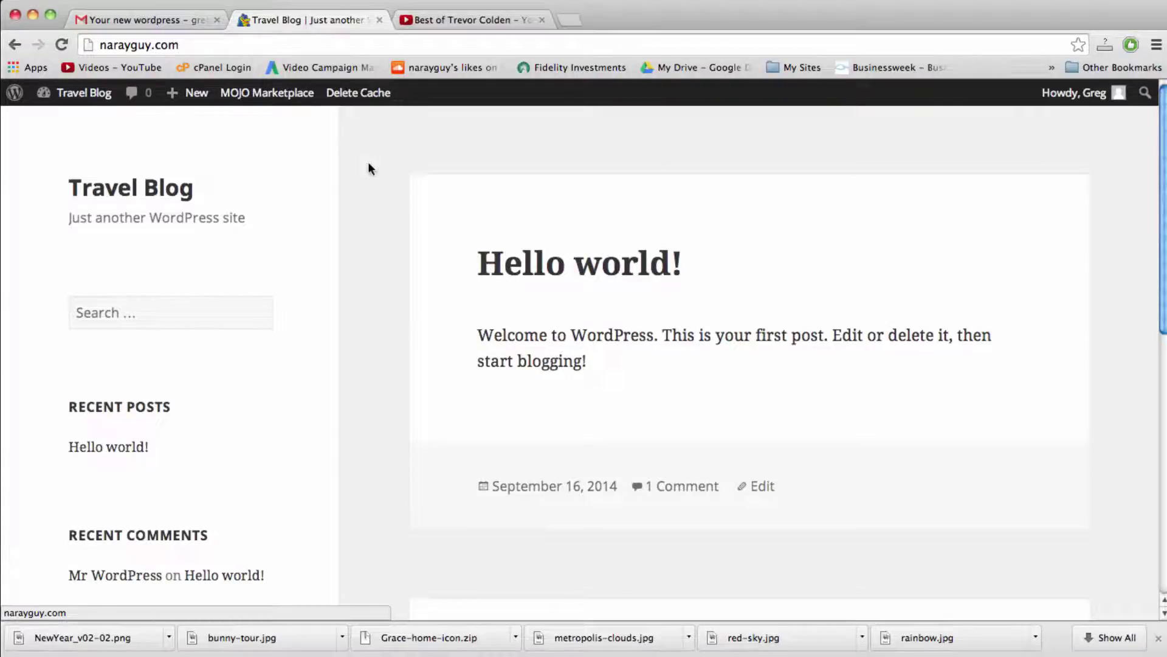
Step: Use the Travel Blog site name in the admin toolbar to return to the Dashboard
left_click(212, 310)
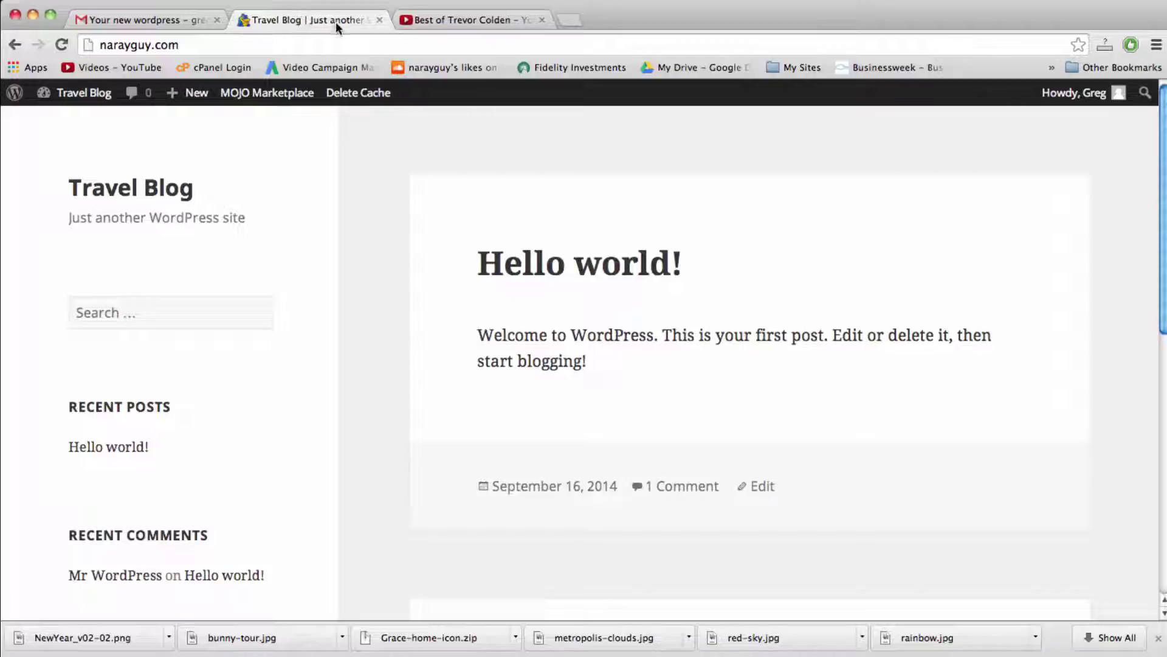
left_click(82, 98)
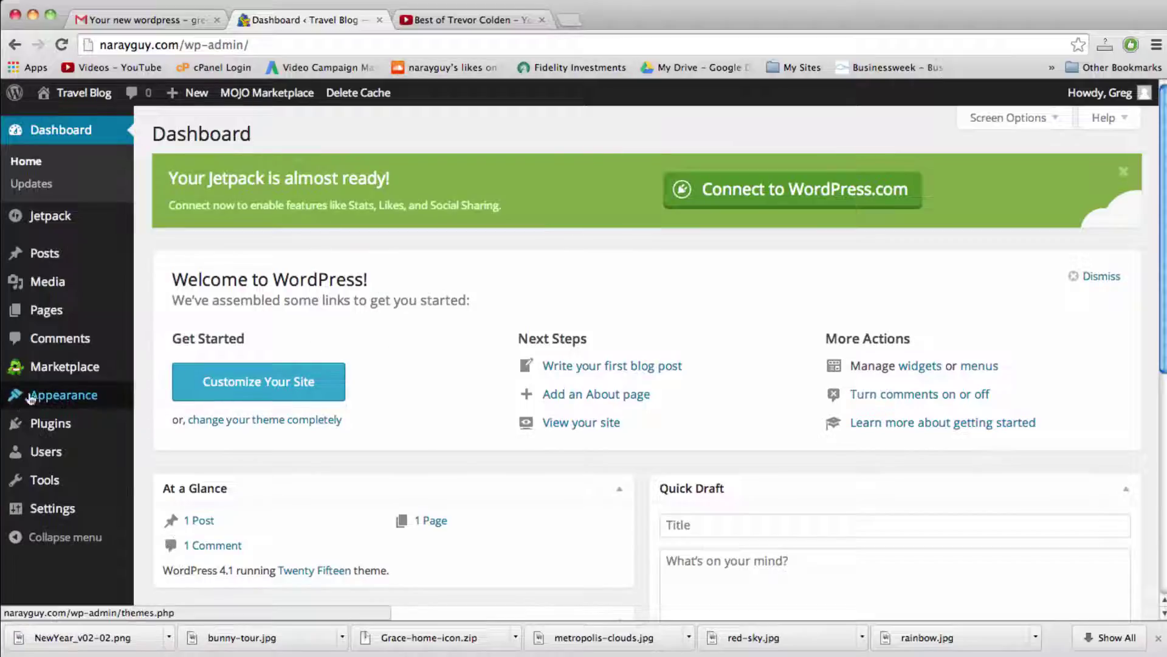
Step: Open the administrator's profile for editing from Users > All Users
mouse_move(45, 393)
mouse_move(74, 461)
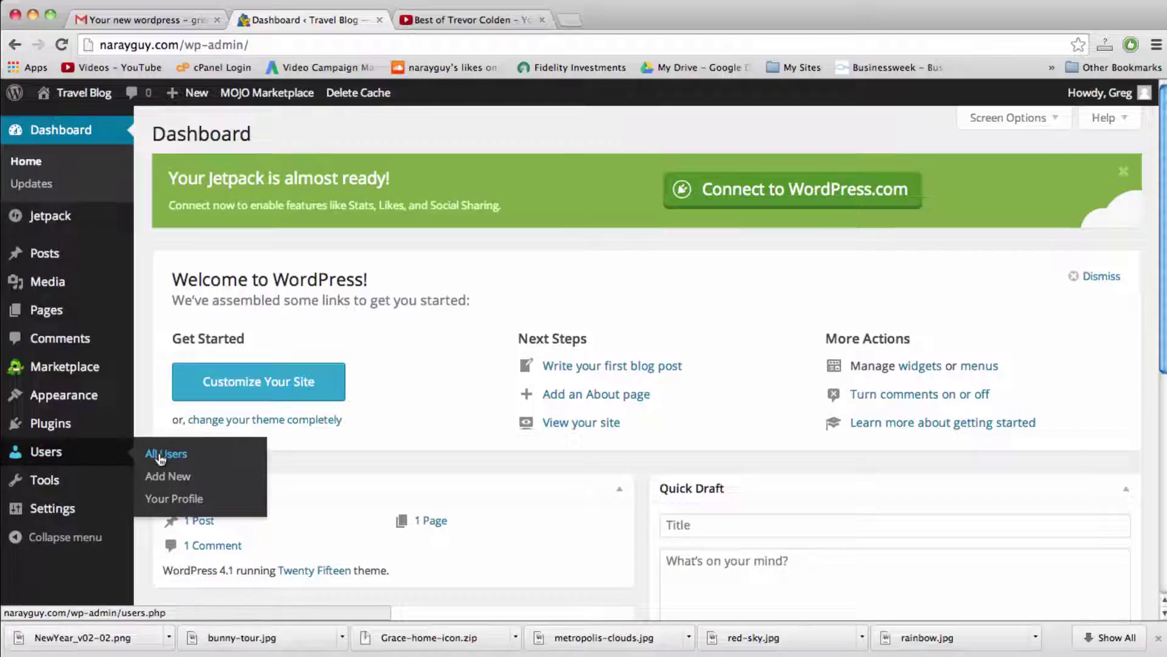
left_click(161, 456)
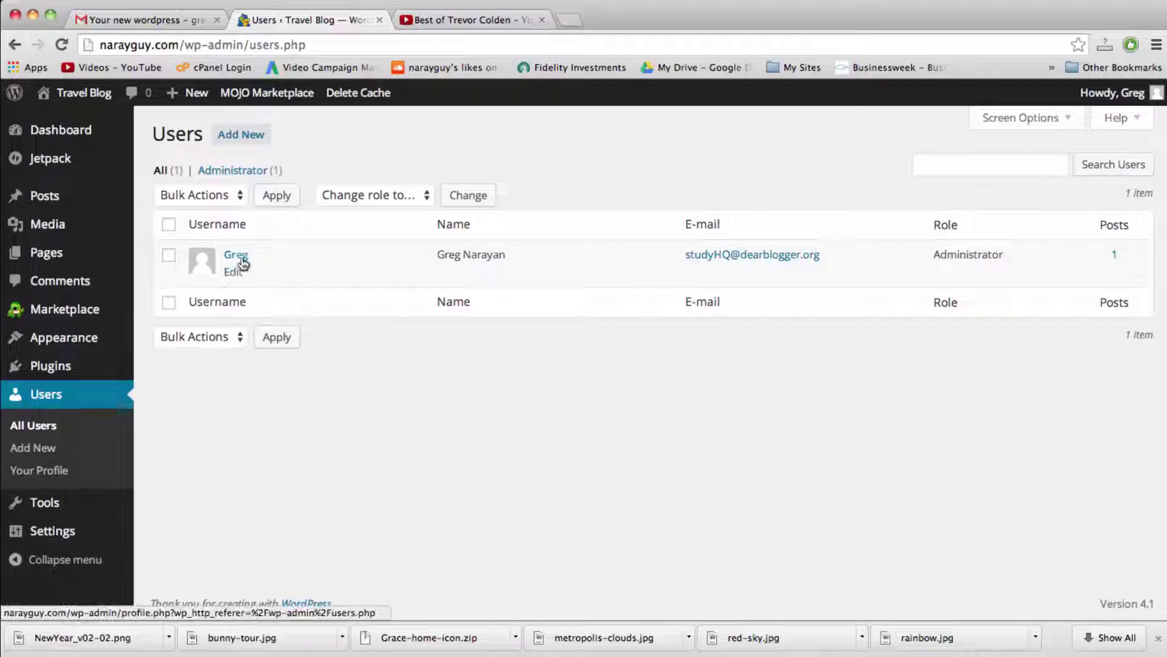
left_click(234, 274)
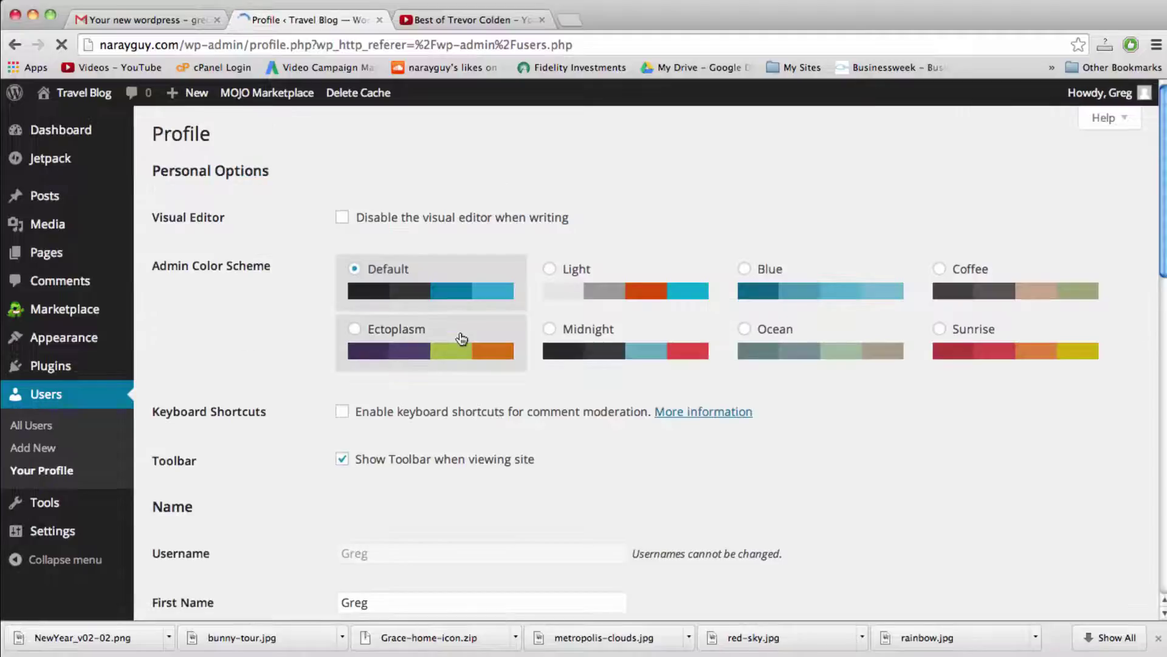
Step: Enter the new account password in both New Password and Repeat New Password
scroll(728, 351, "down", 6)
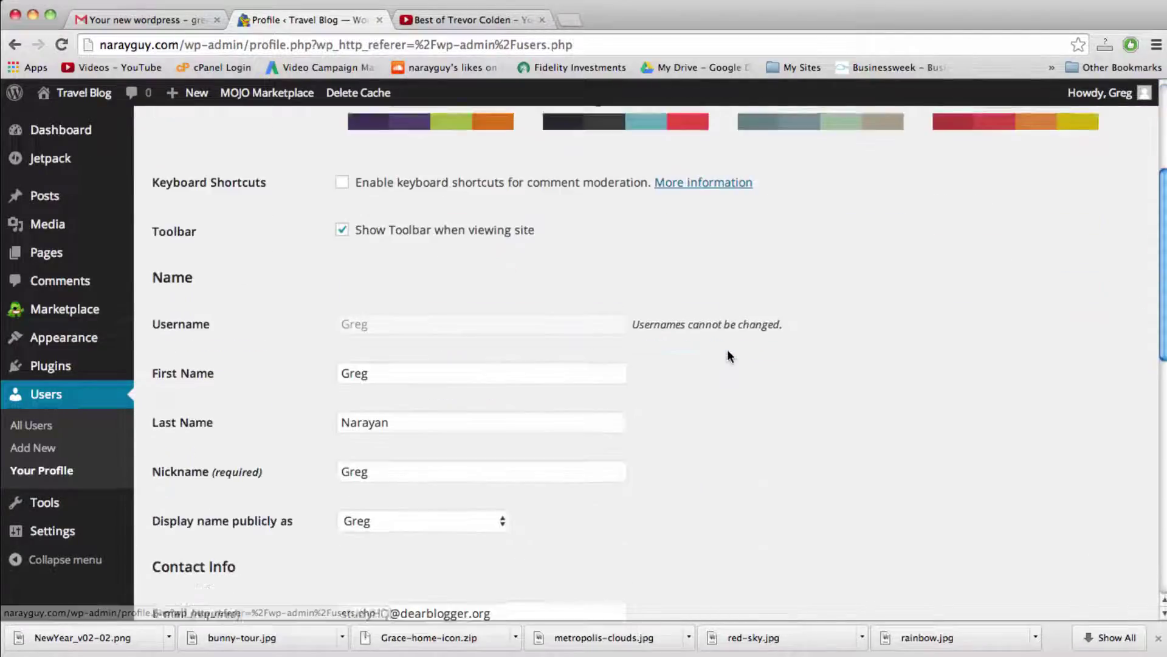
scroll(728, 353, "down", 5)
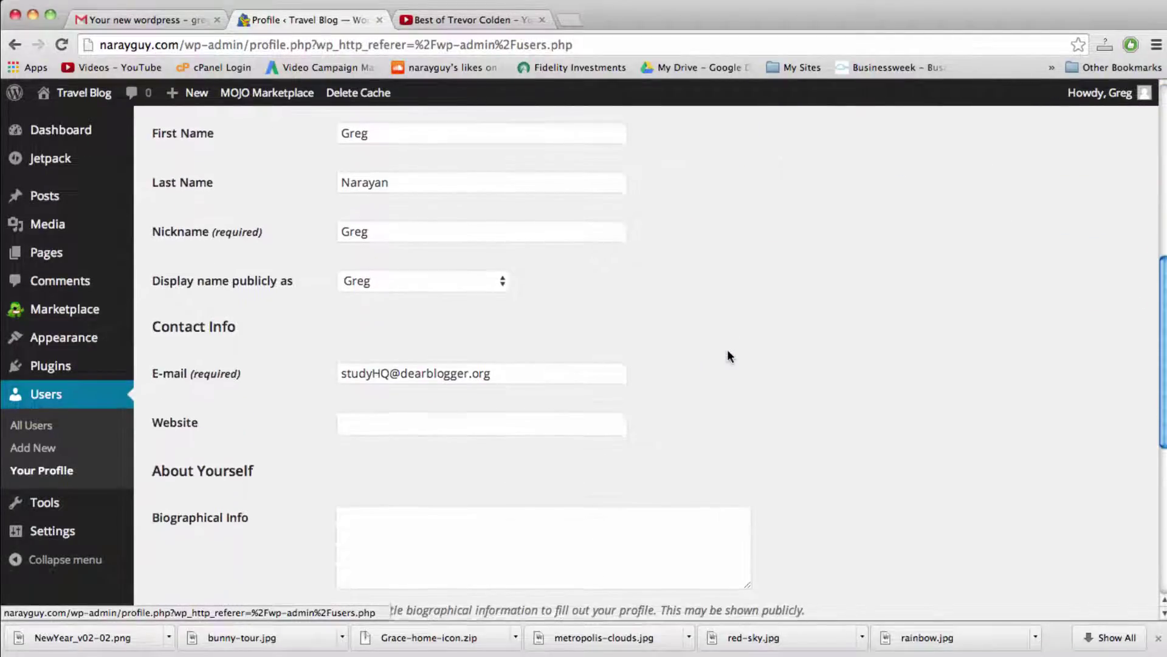
scroll(729, 356, "down", 4)
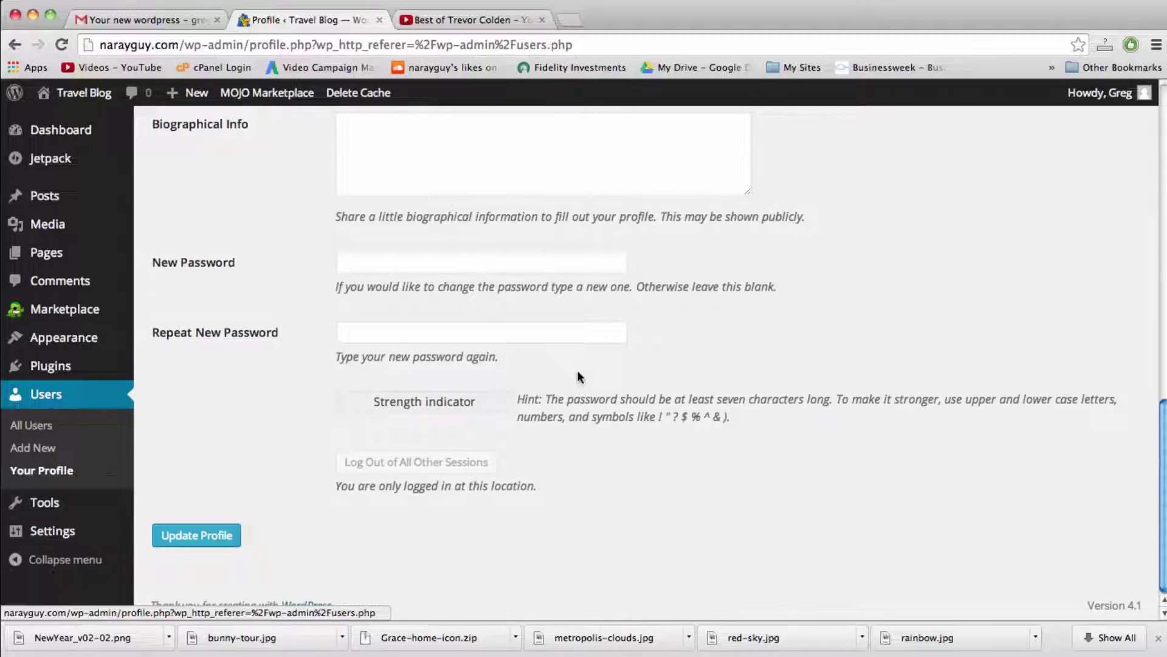
left_click(461, 268)
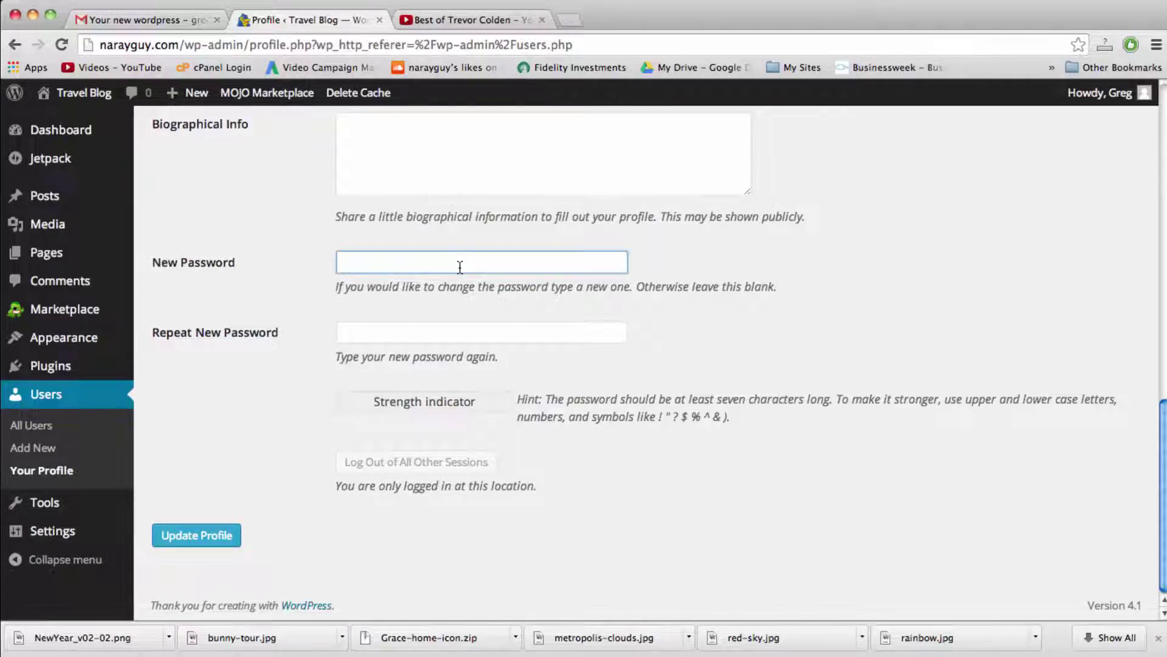
type("password12")
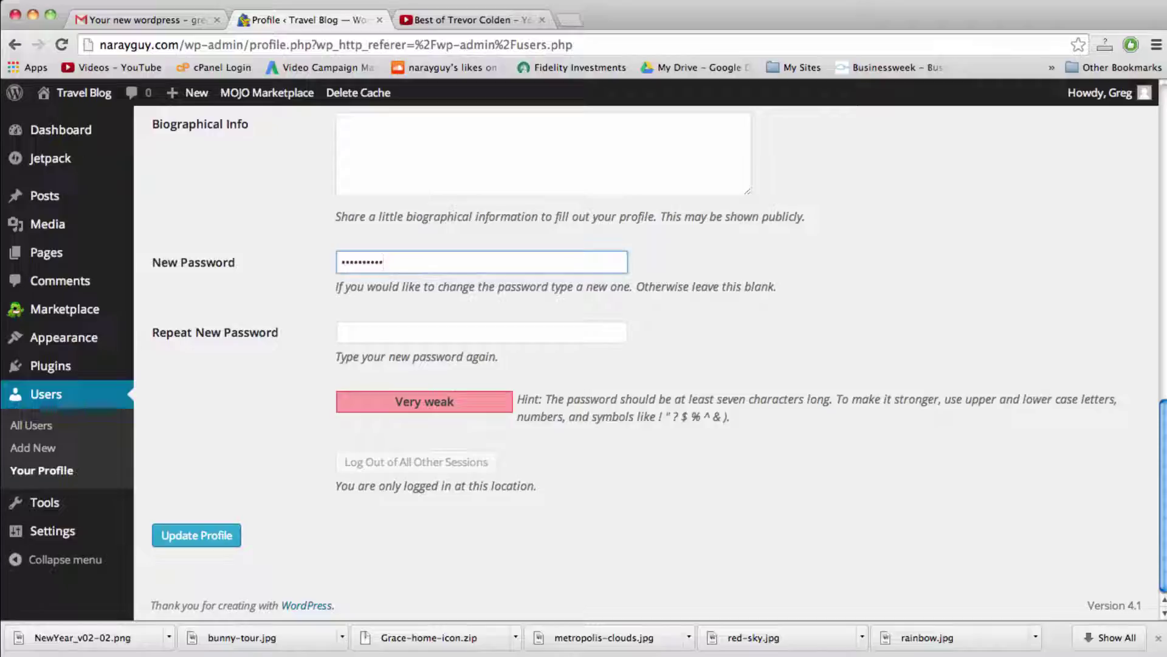
key("Tab")
type("pass")
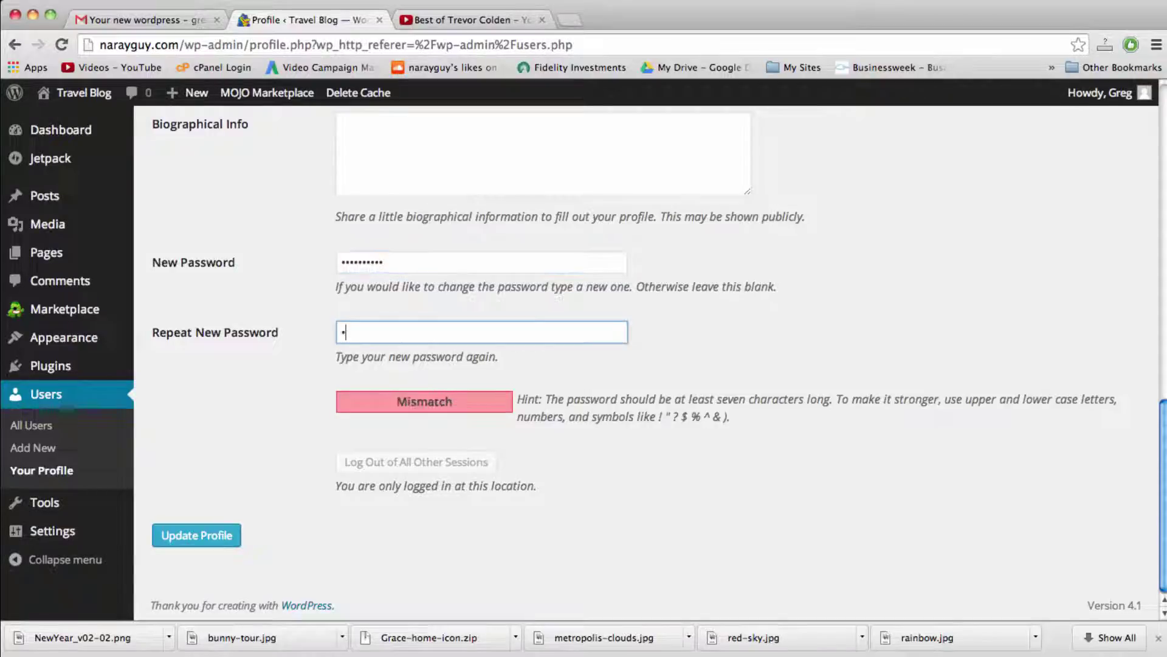
type("word12")
scroll(286, 511, "up", 8)
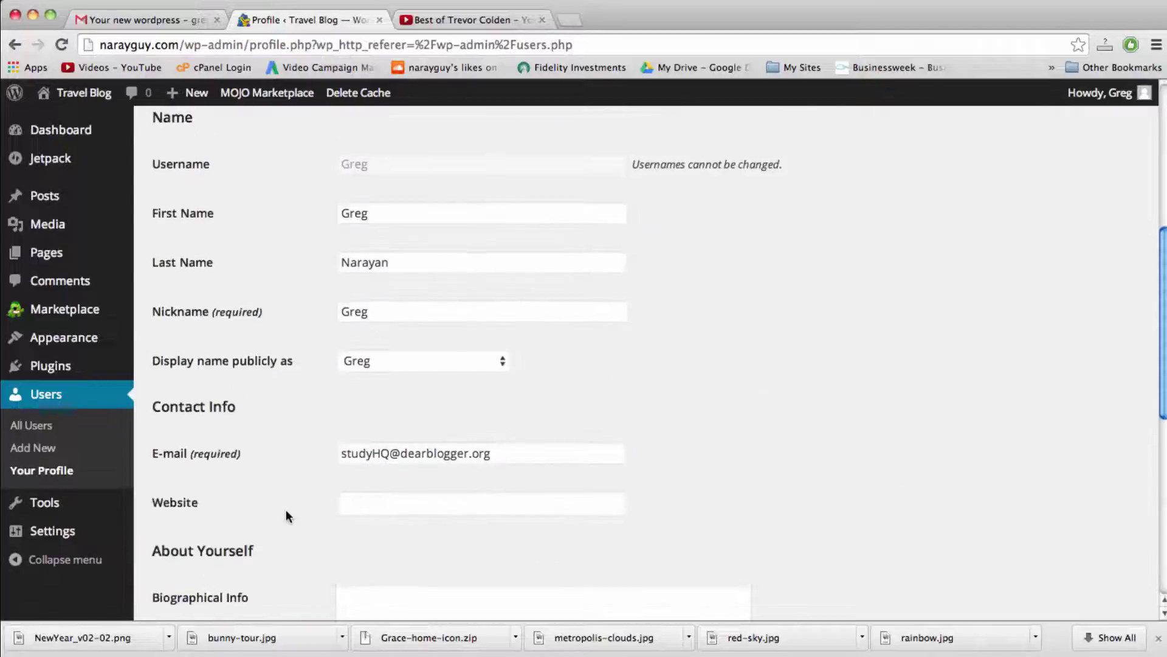
scroll(286, 516, "up", 5)
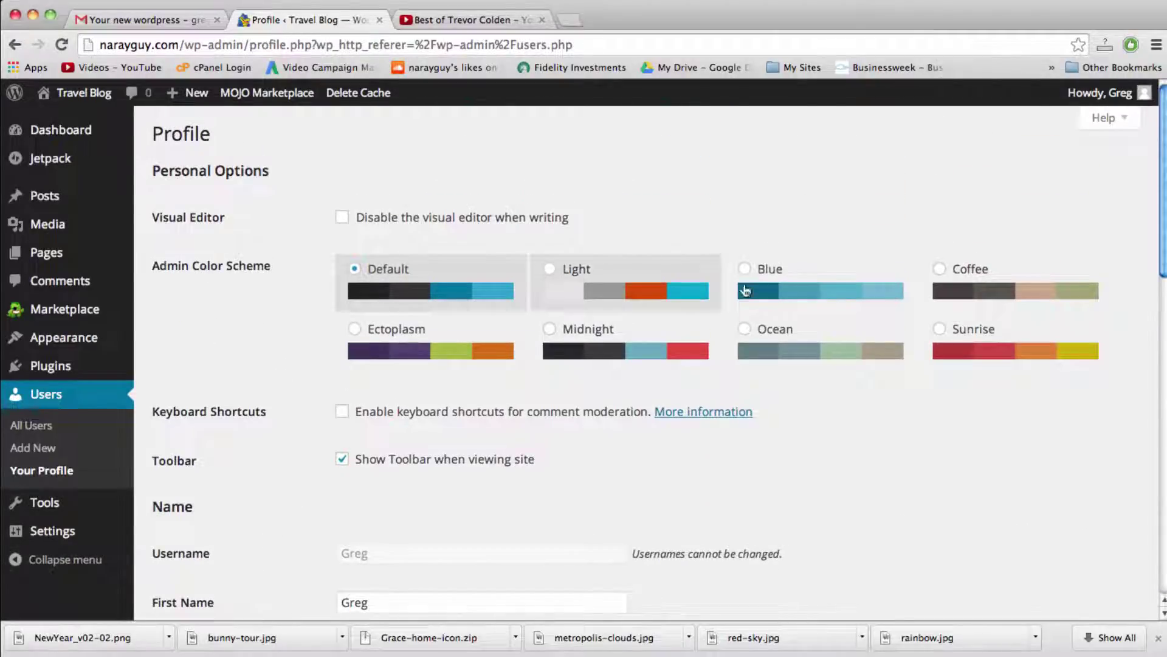
Step: Set the admin colour scheme to Coffee and save the profile with Update Profile
left_click(747, 290)
left_click(748, 330)
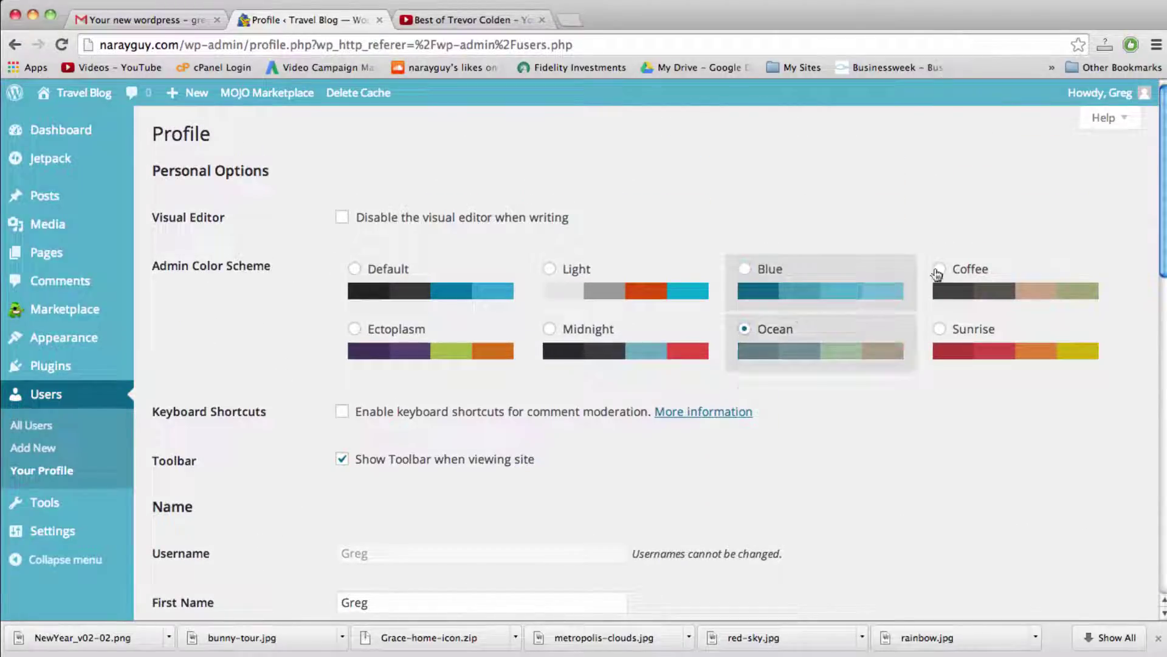
left_click(937, 275)
scroll(255, 369, "down", 15)
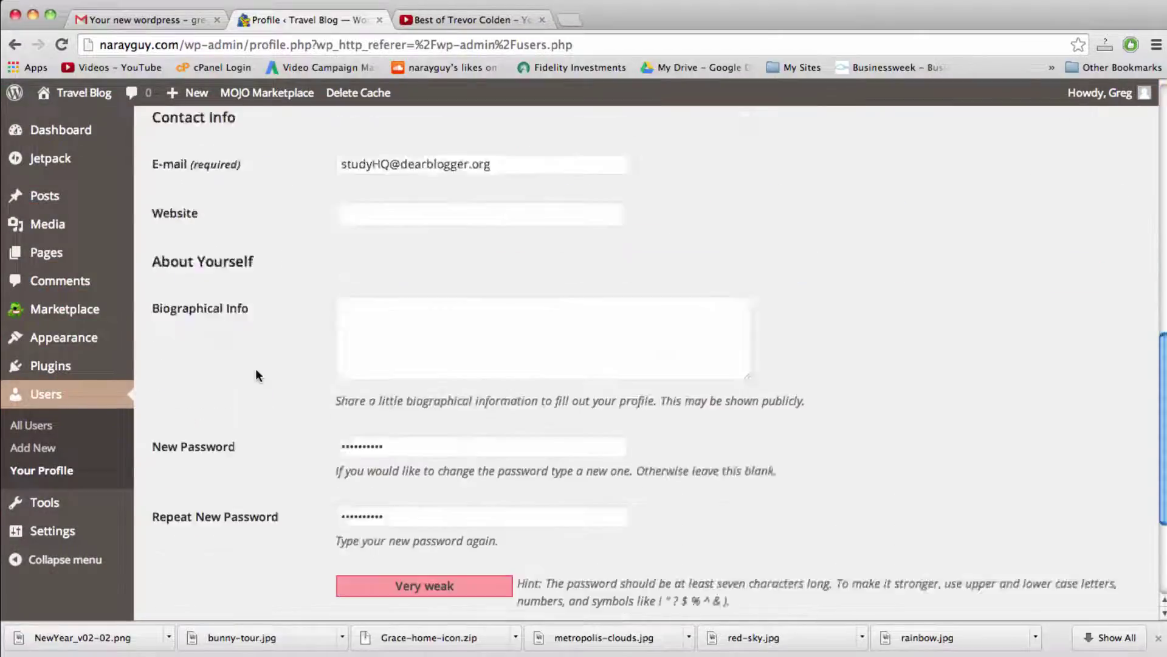
left_click(203, 534)
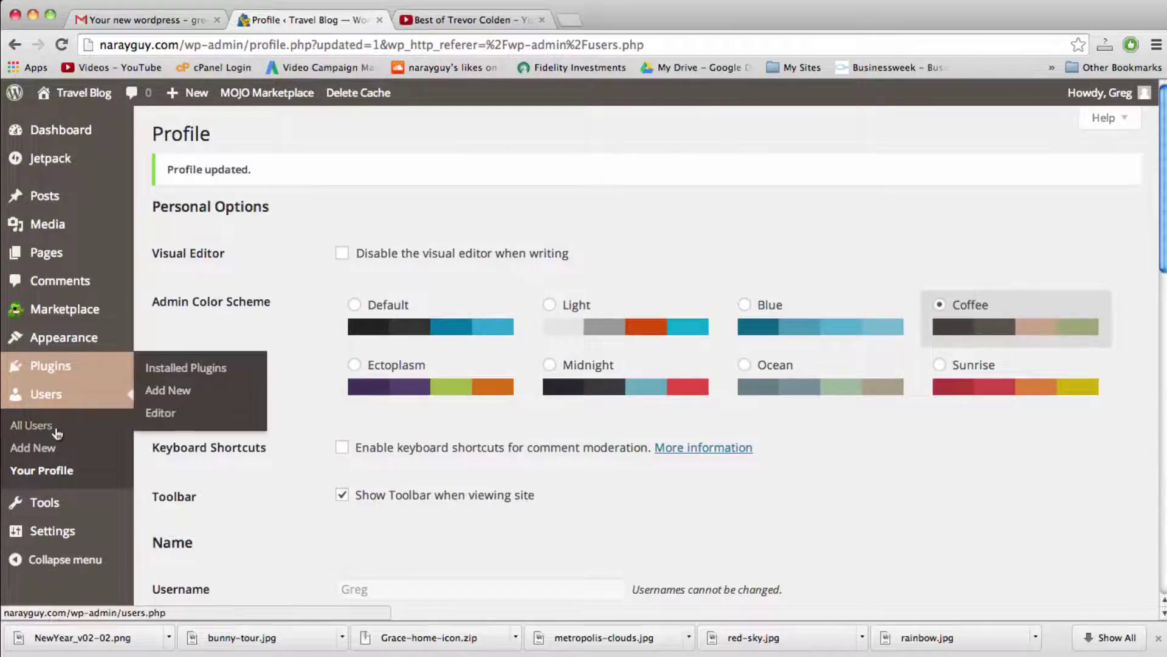
mouse_move(60, 533)
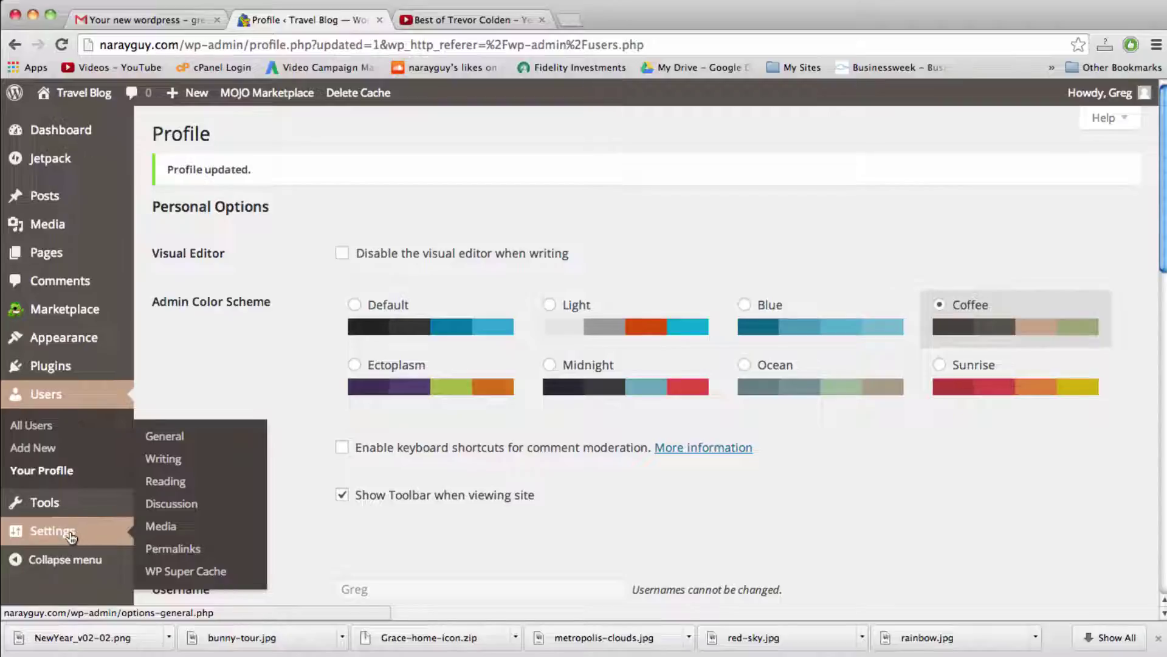
Step: In General Settings, set Site Title 'Business Website' and Tagline 'How To Make a WordPress Website'
left_click(73, 535)
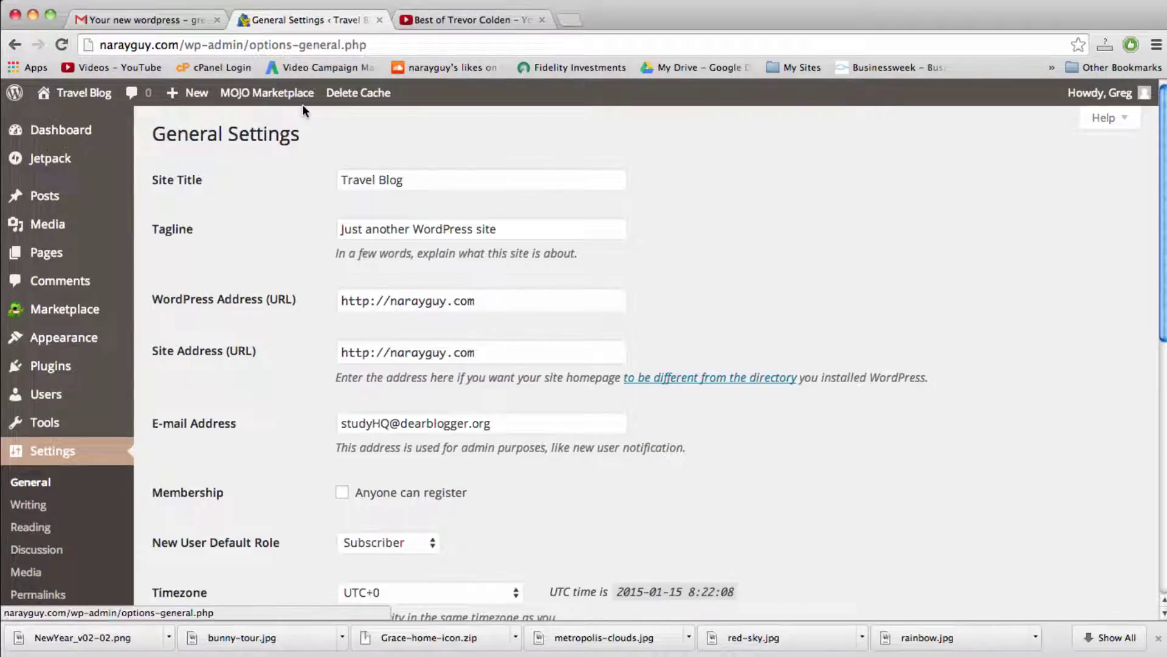
triple_click(377, 179)
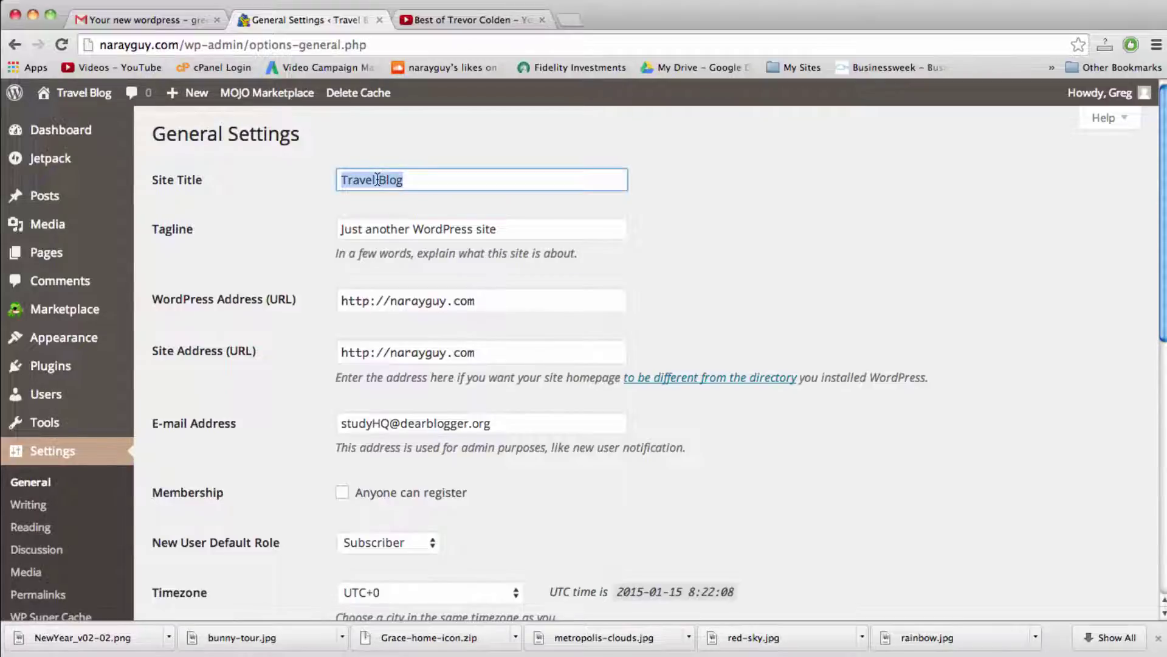
type("Business W")
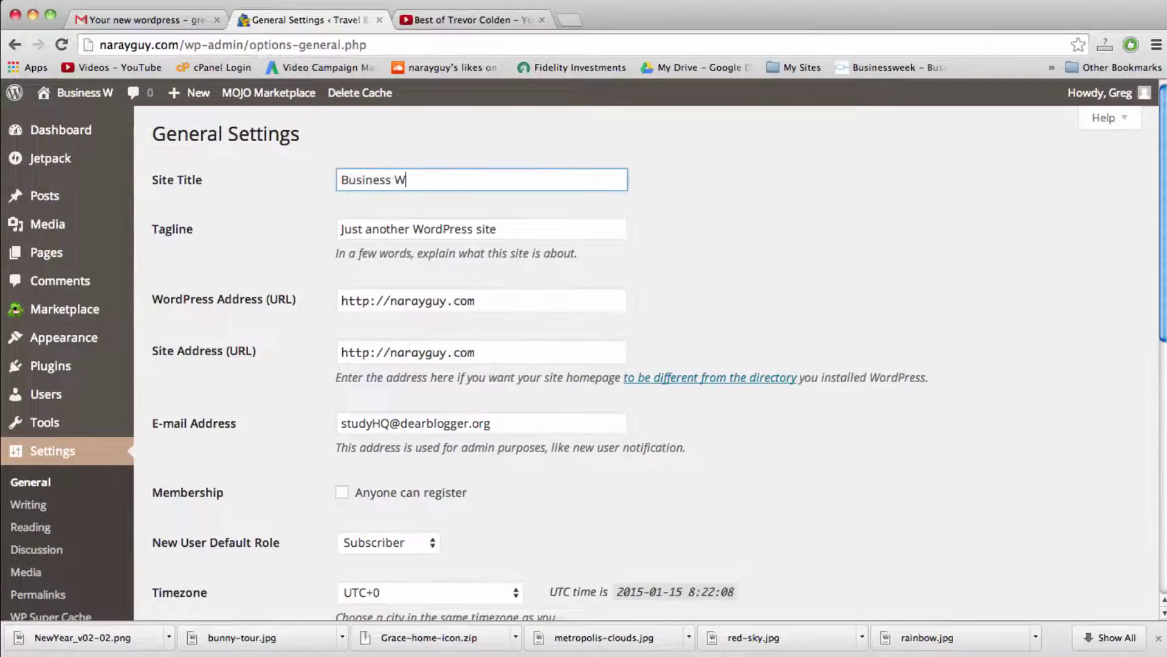
type("ebsite")
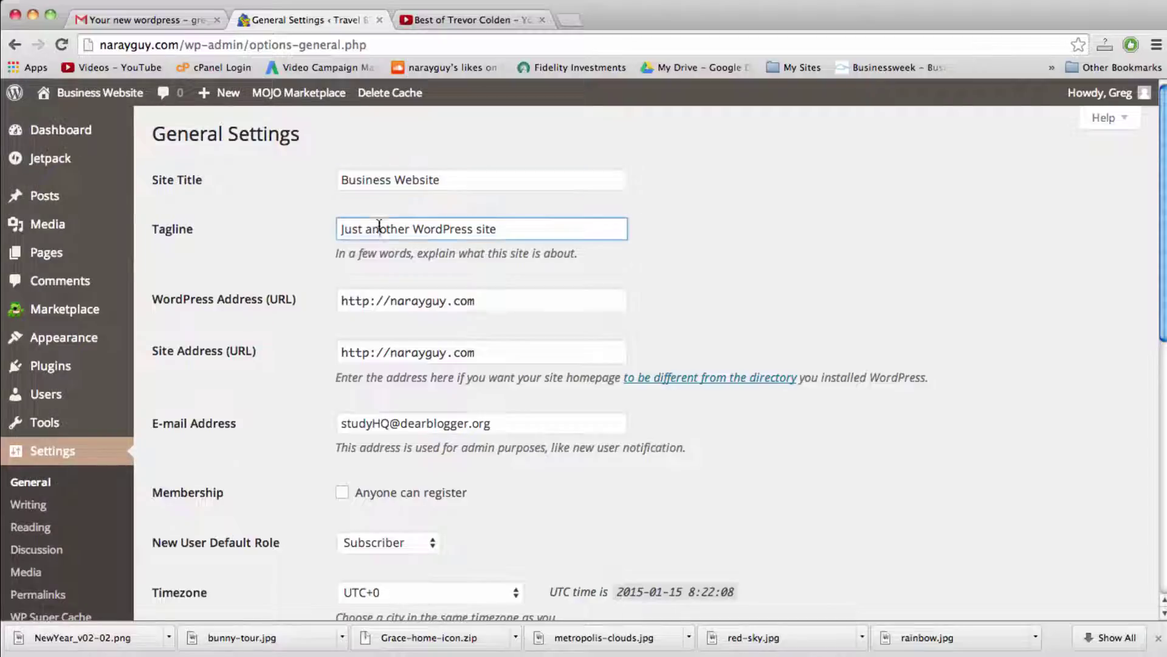
triple_click(379, 226)
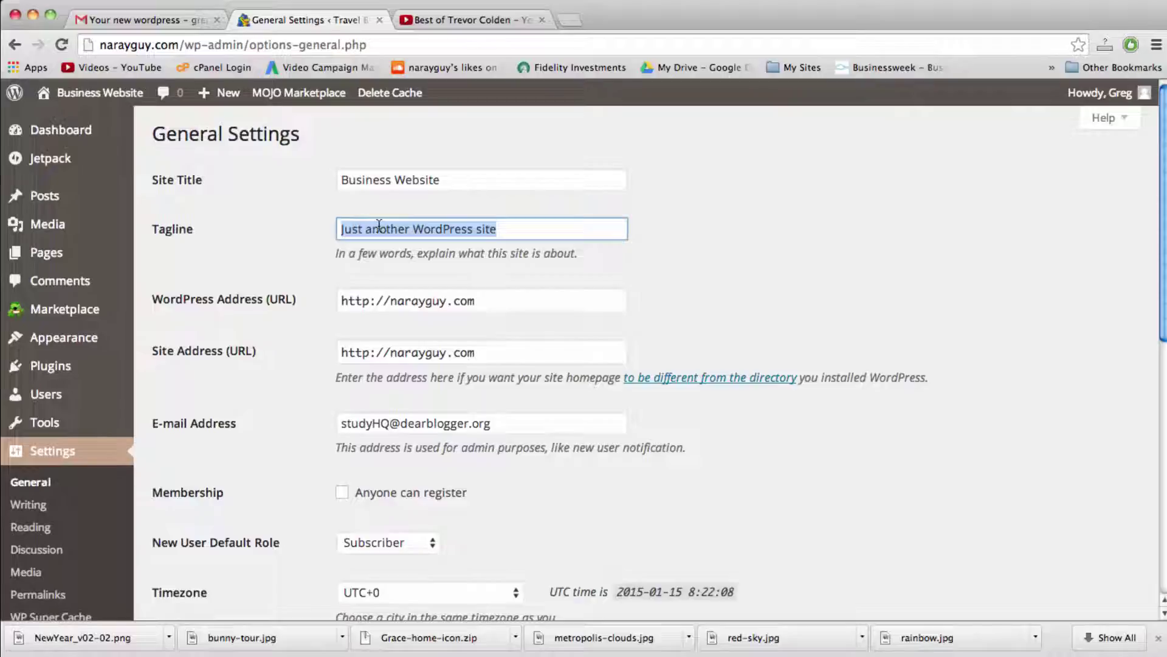
type("How To")
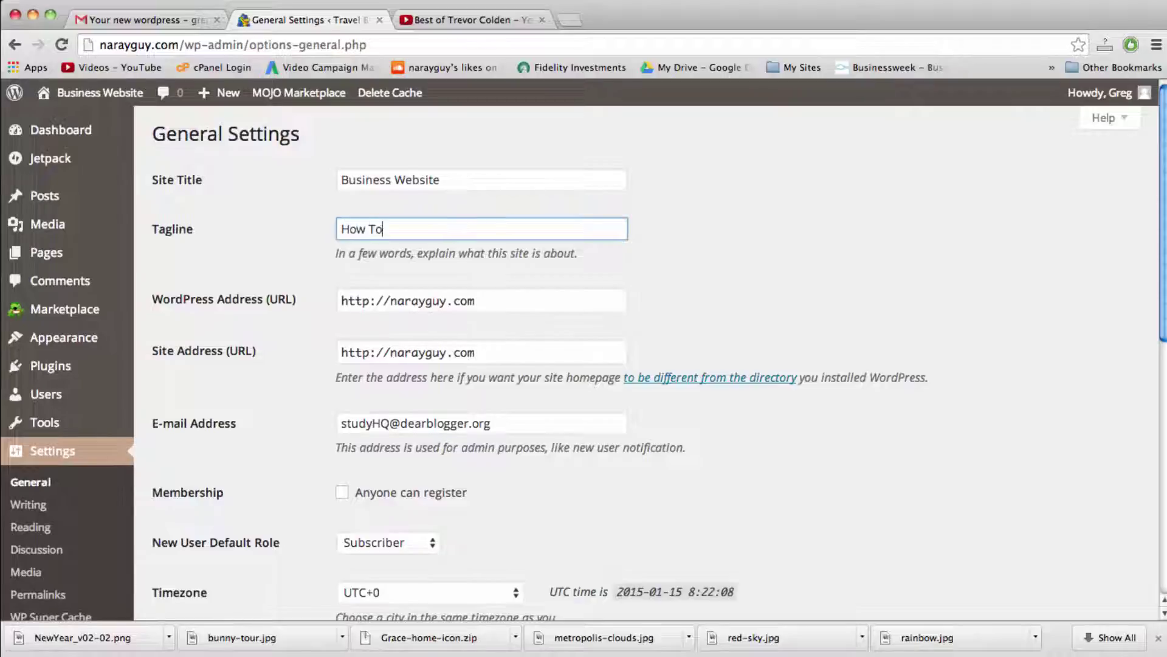
type(" Make a WordPres")
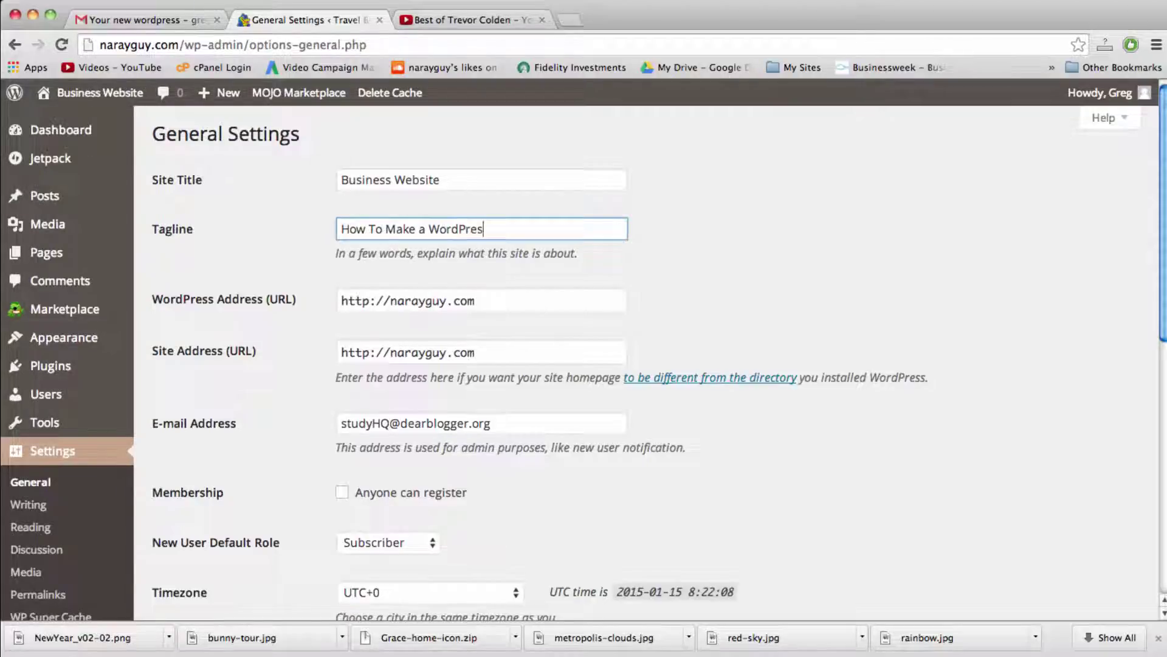
type("s Website")
left_click(390, 302)
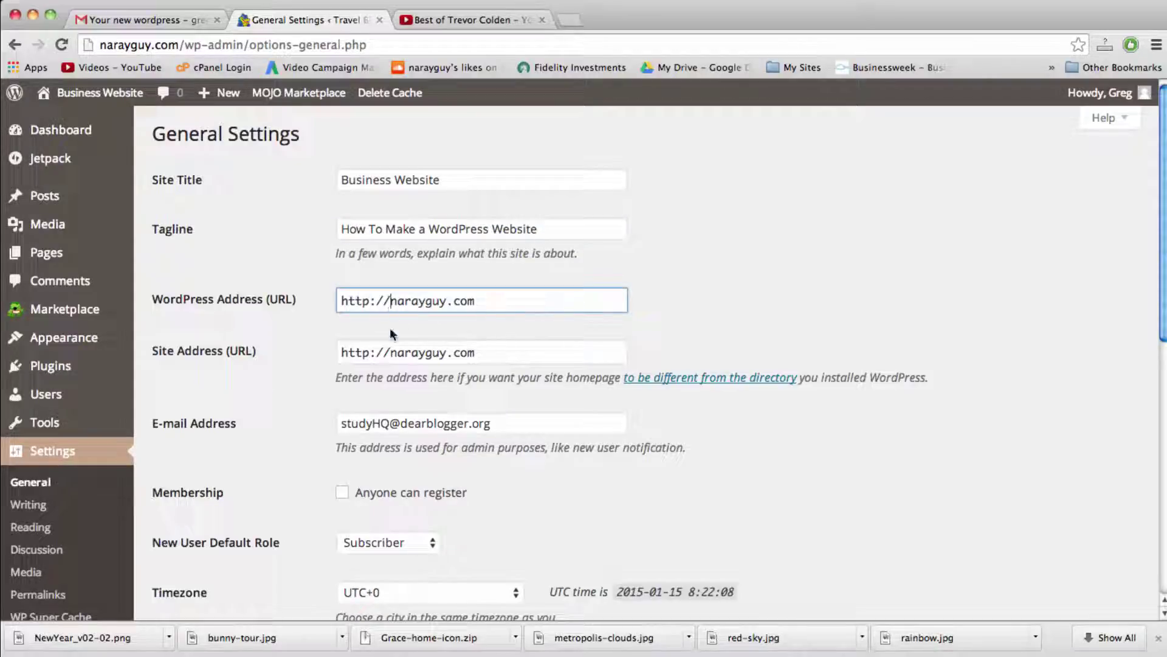
left_click(391, 357)
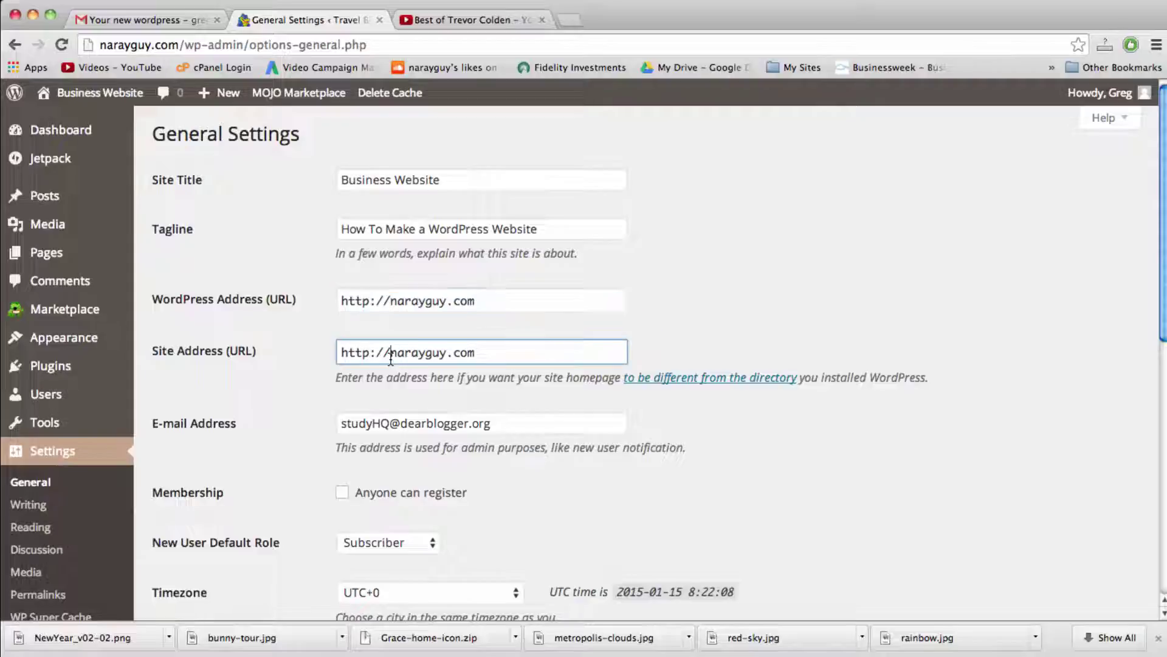
left_click(390, 302)
left_click(387, 353)
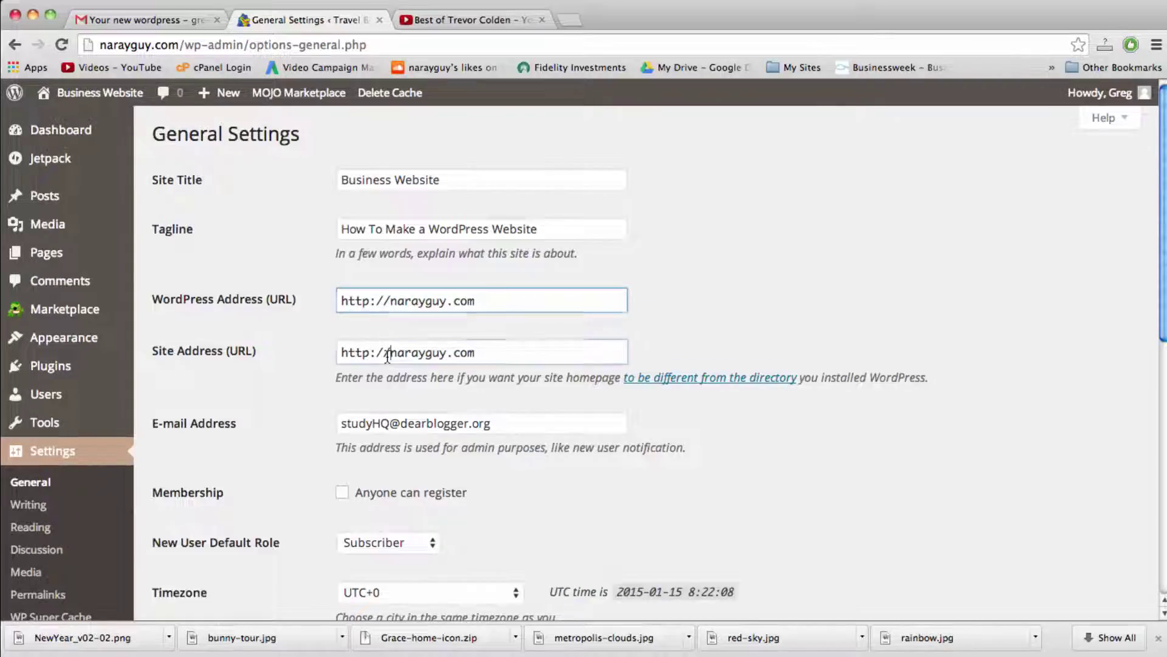
left_click(390, 301)
type("www.")
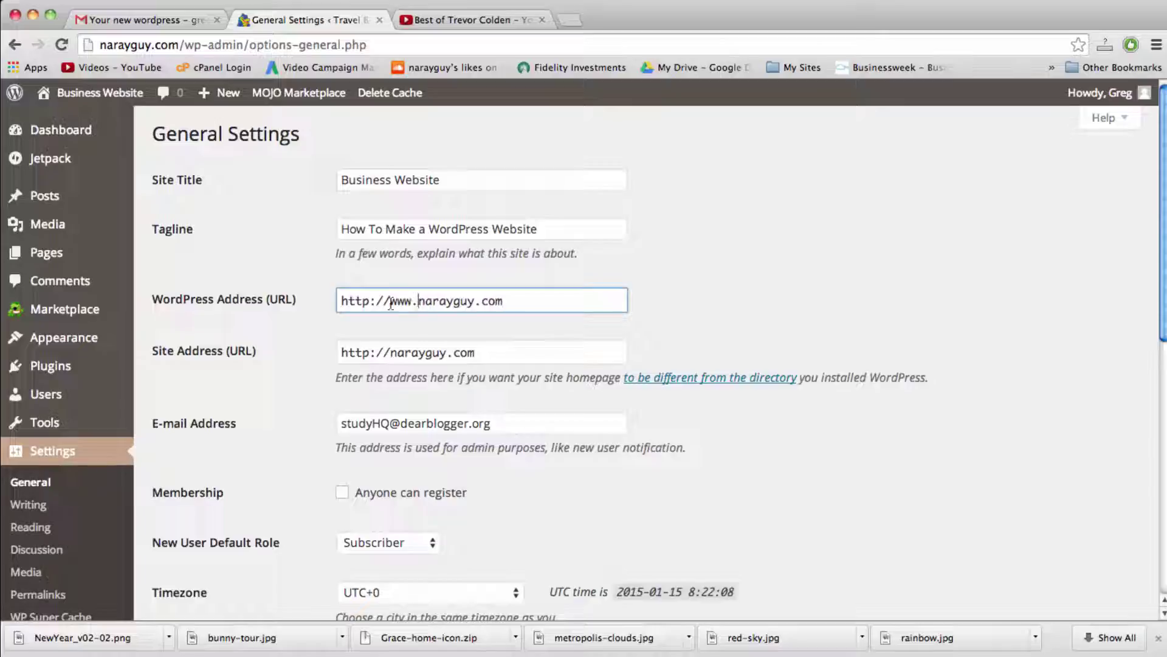
left_click(388, 357)
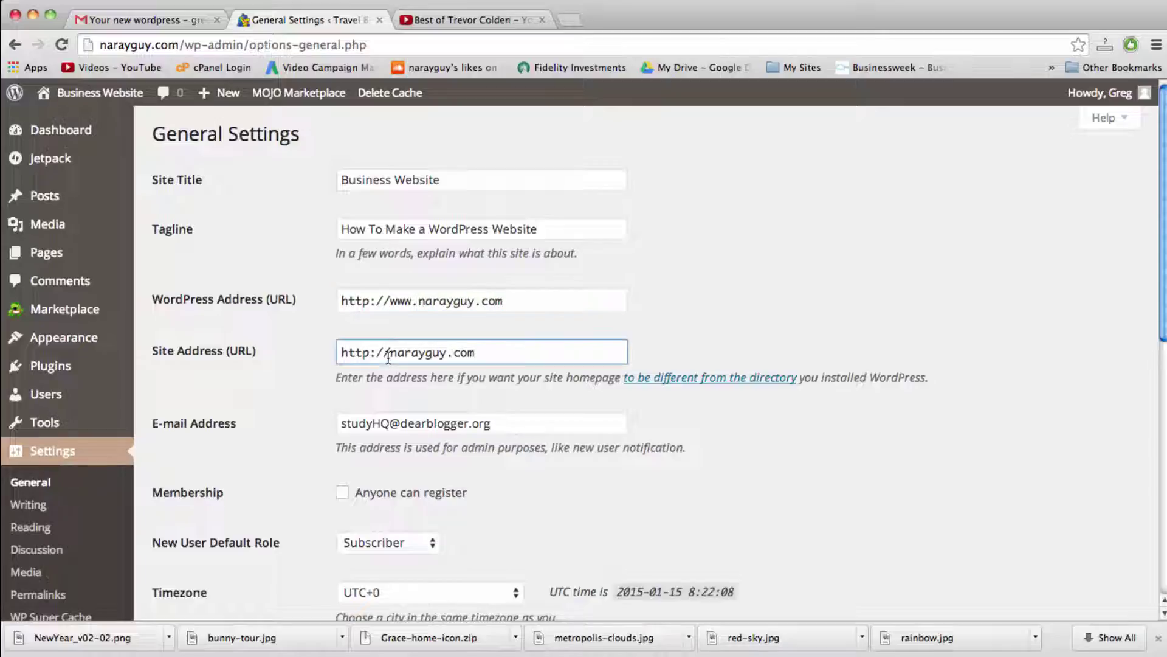
type("www.")
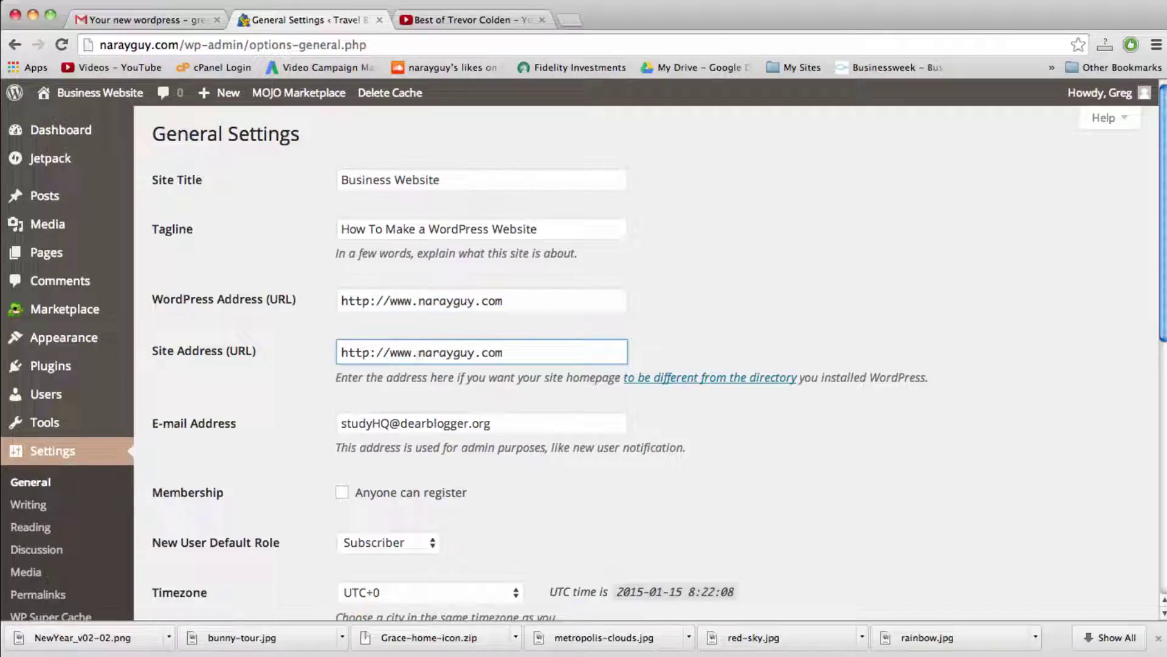
key("super+z")
key("super+z")
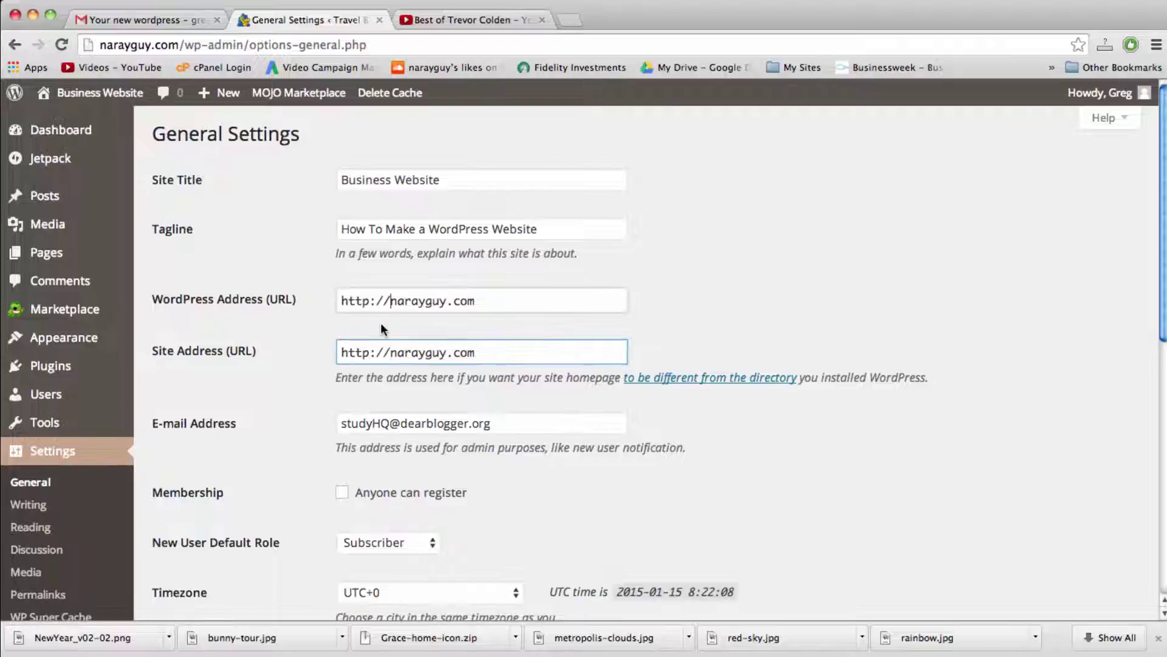
scroll(380, 322, "down", 2)
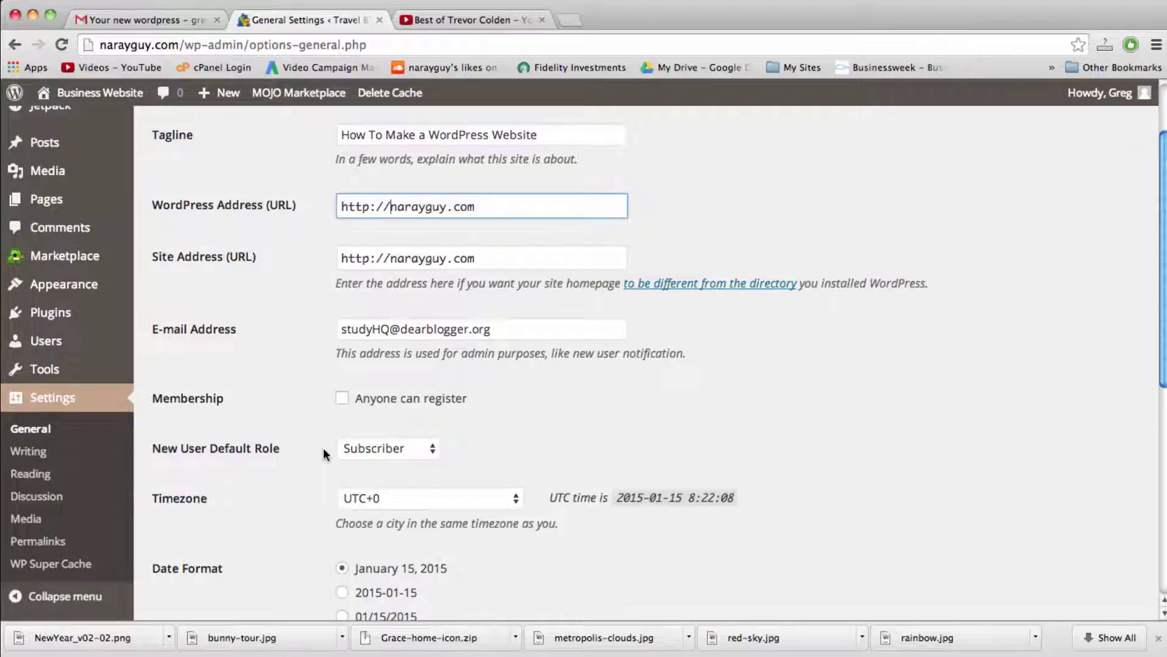
scroll(324, 453, "down", 7)
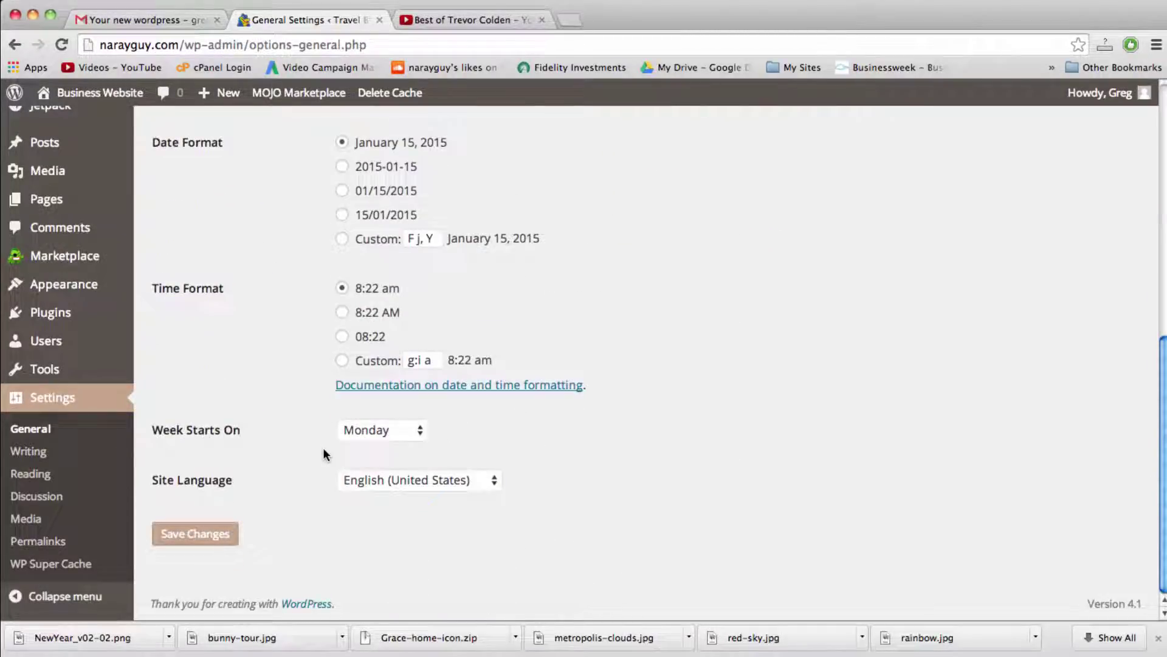
left_click(196, 534)
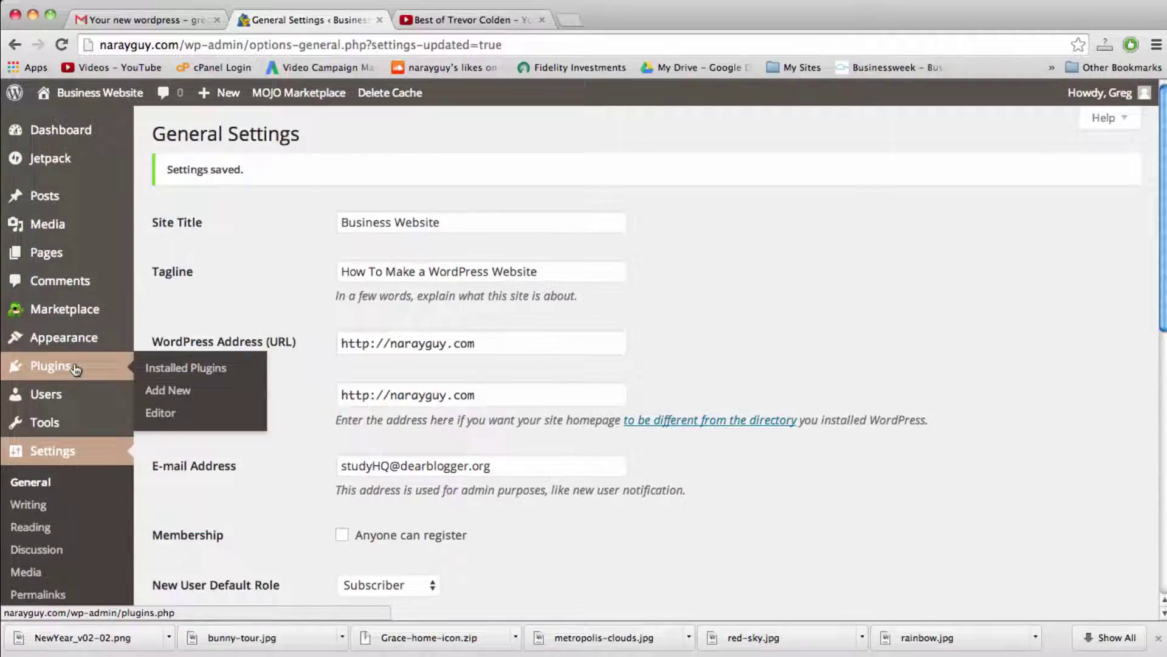
left_click(74, 367)
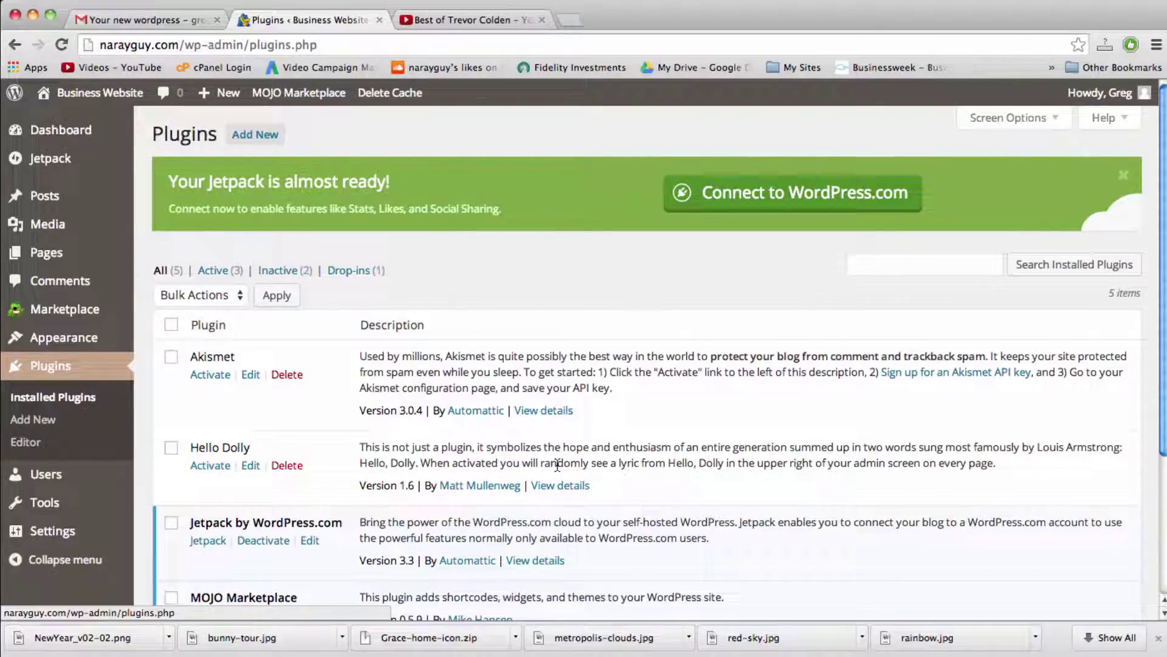
Step: Activate Akismet and then Hello Dolly in the Installed Plugins list
scroll(557, 465, "down", 3)
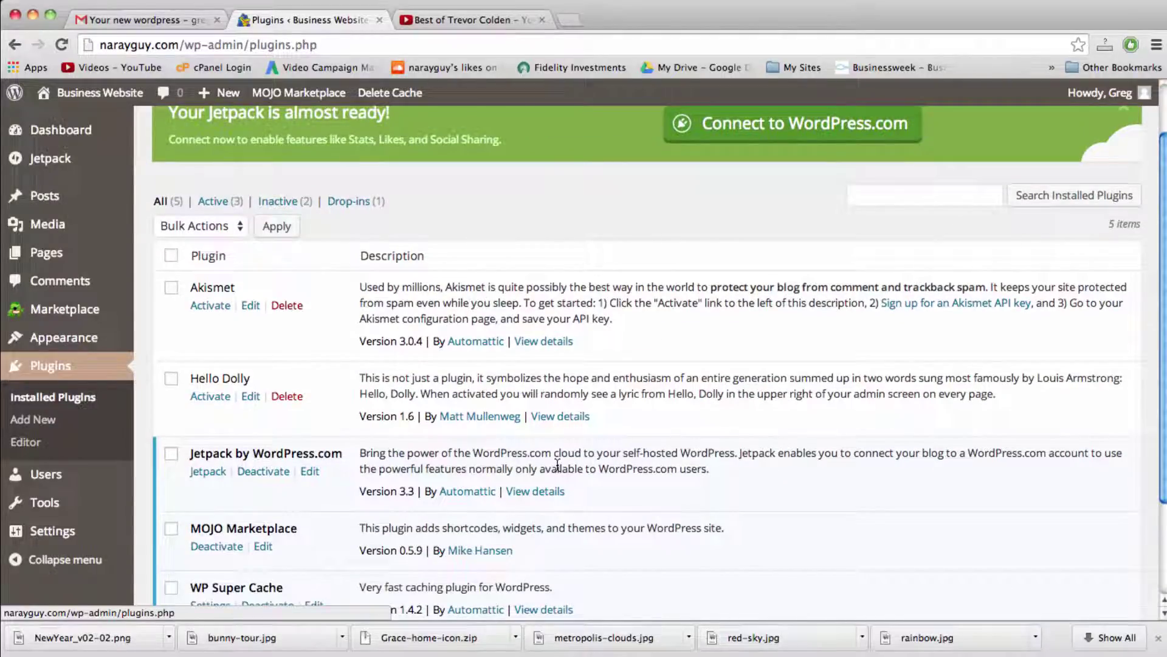
scroll(557, 465, "down", 5)
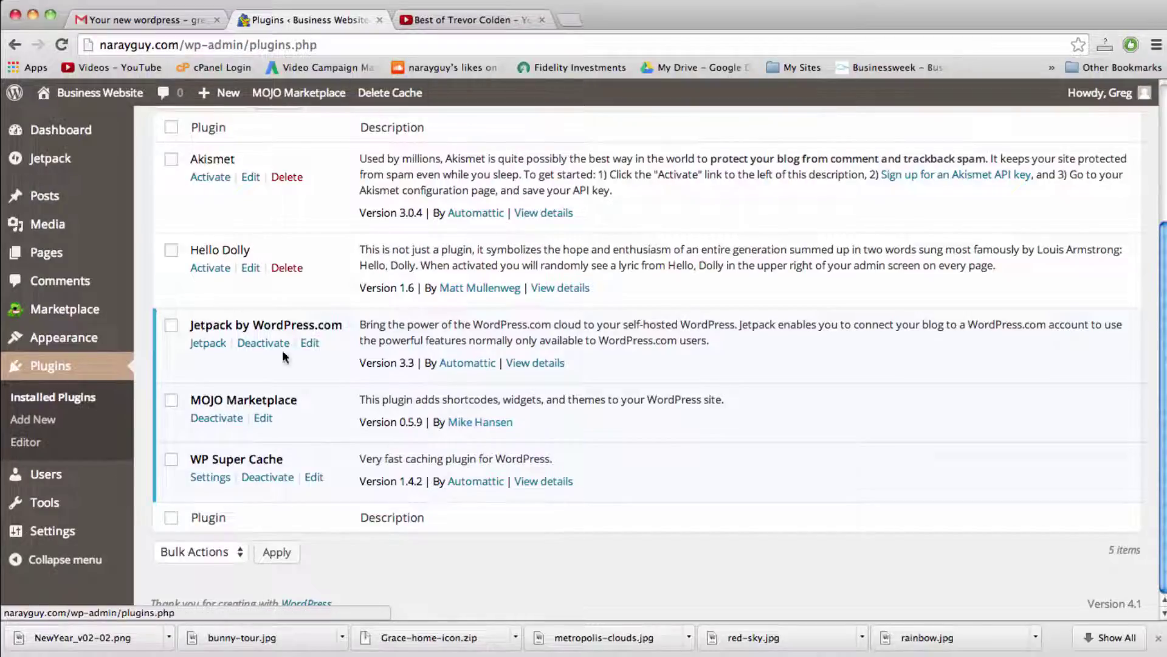
scroll(516, 350, "up", 3)
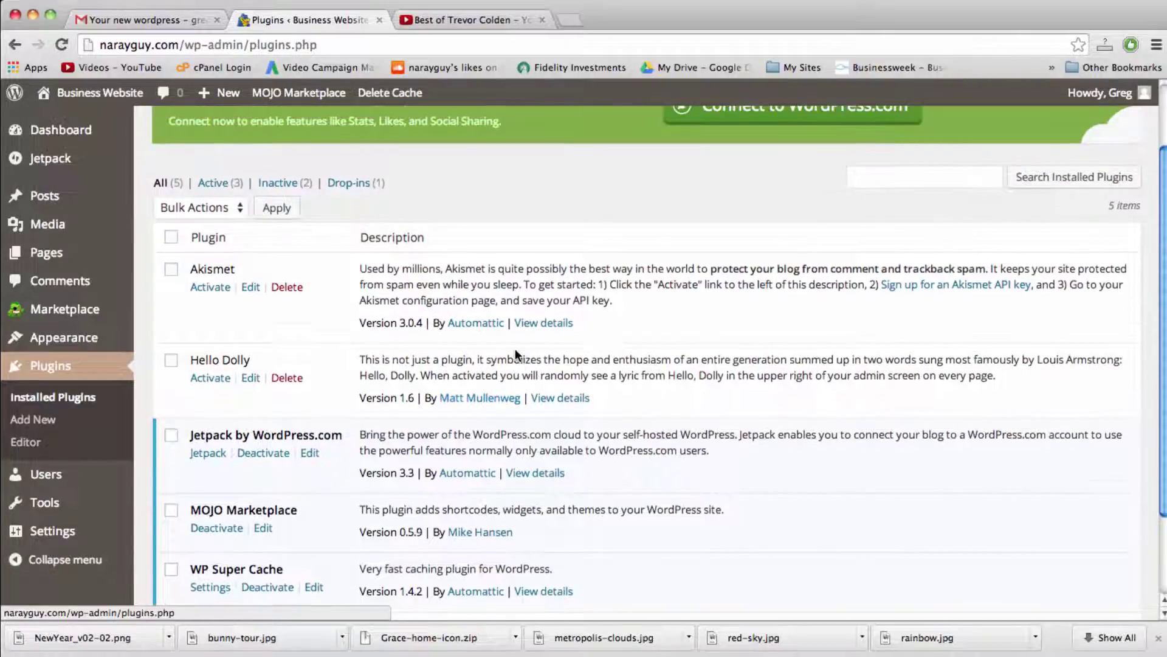
scroll(516, 348, "down", 1)
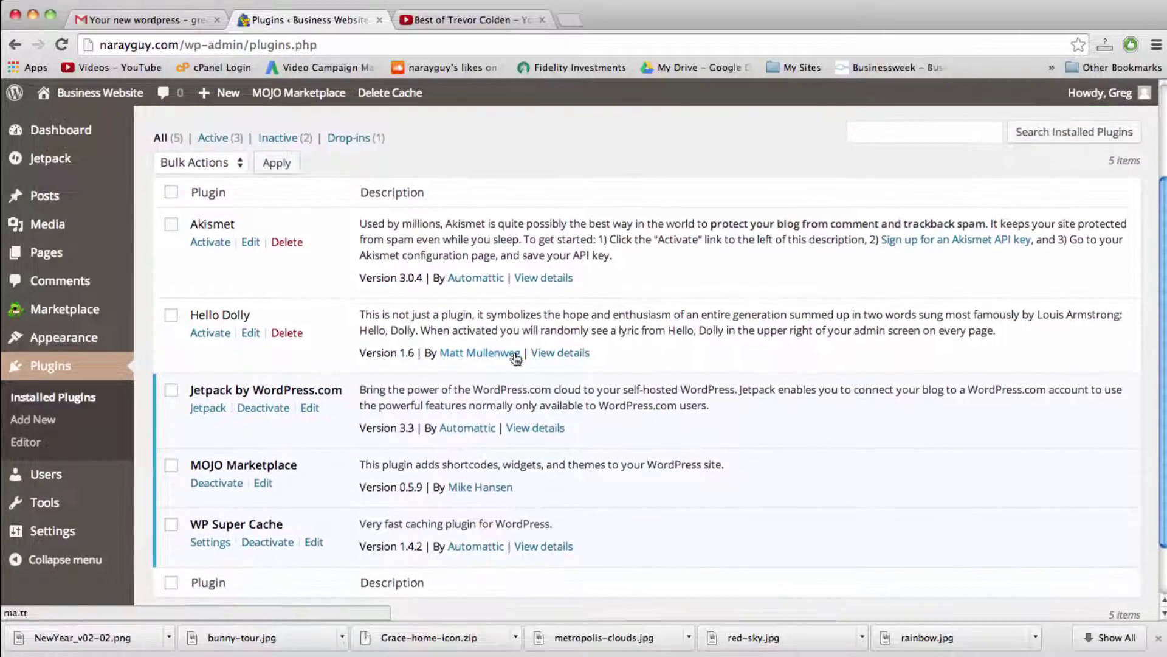
left_click(210, 243)
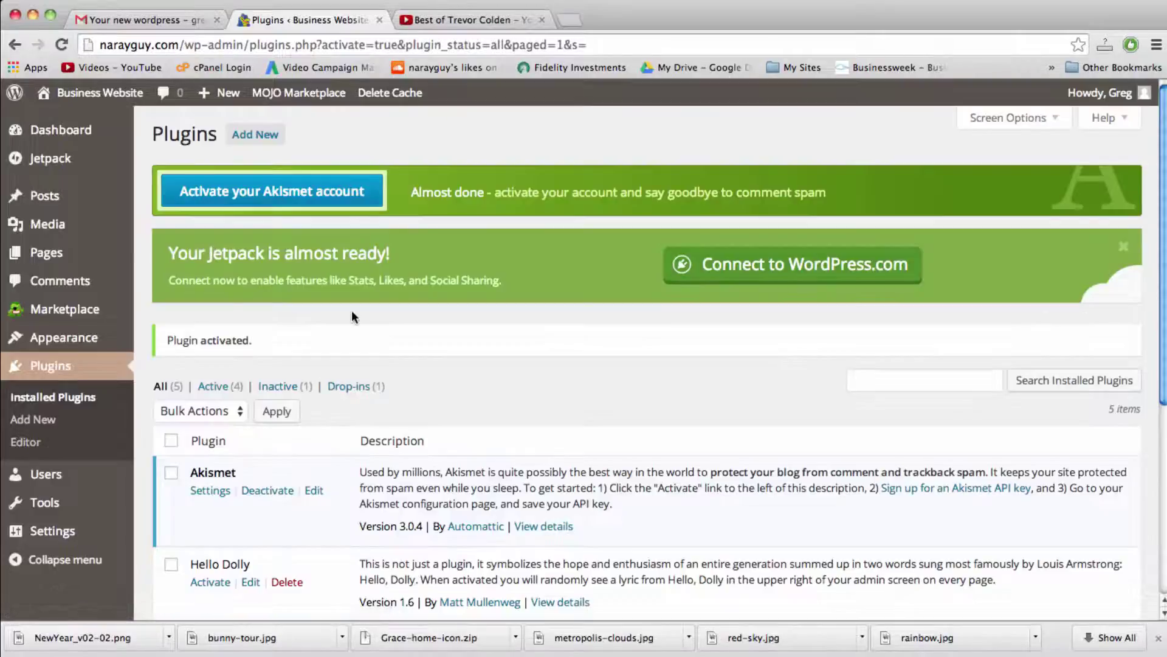
scroll(351, 310, "down", 4)
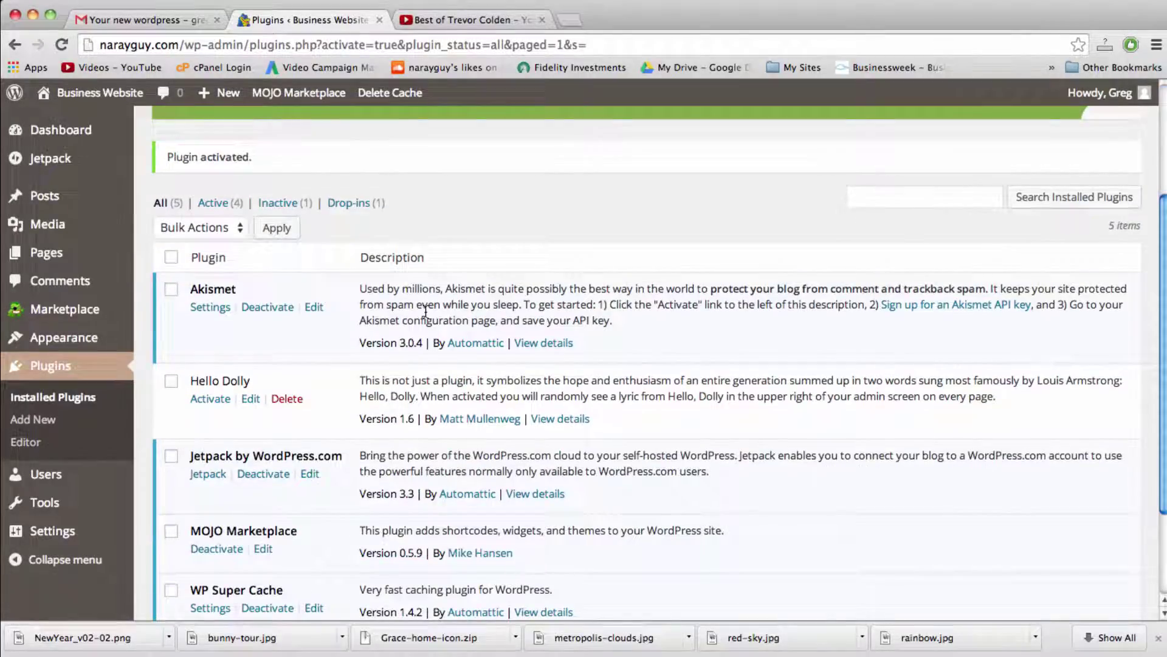
left_click(205, 402)
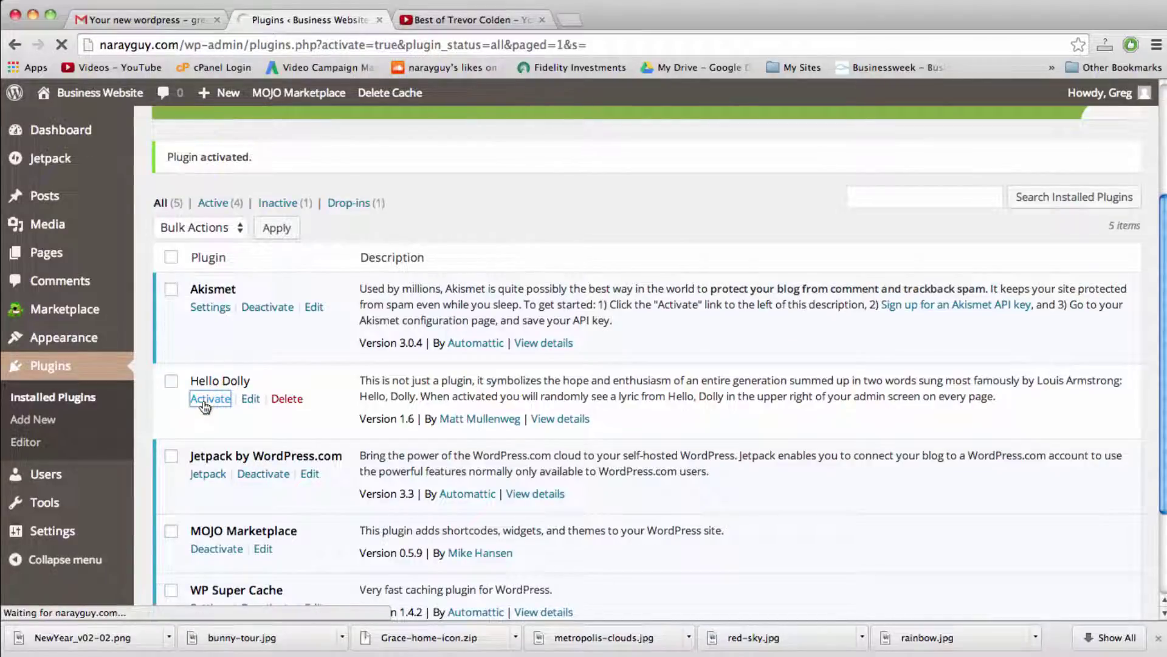
scroll(205, 408, "down", 5)
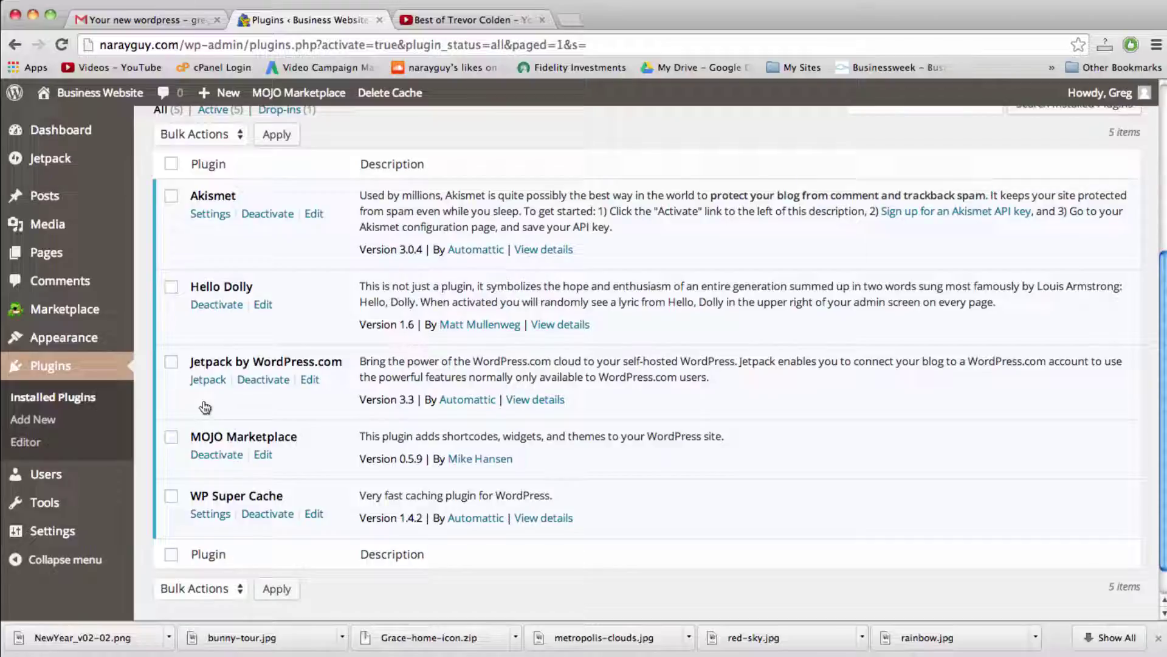
scroll(516, 149, "up", 5)
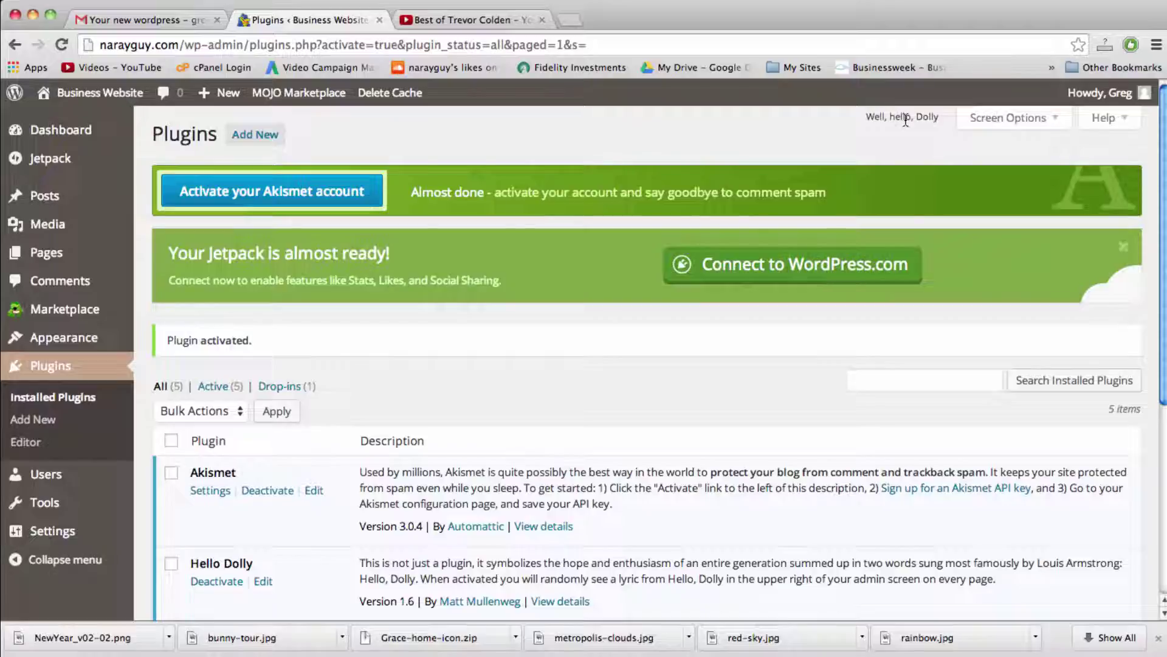
scroll(714, 266, "down", 5)
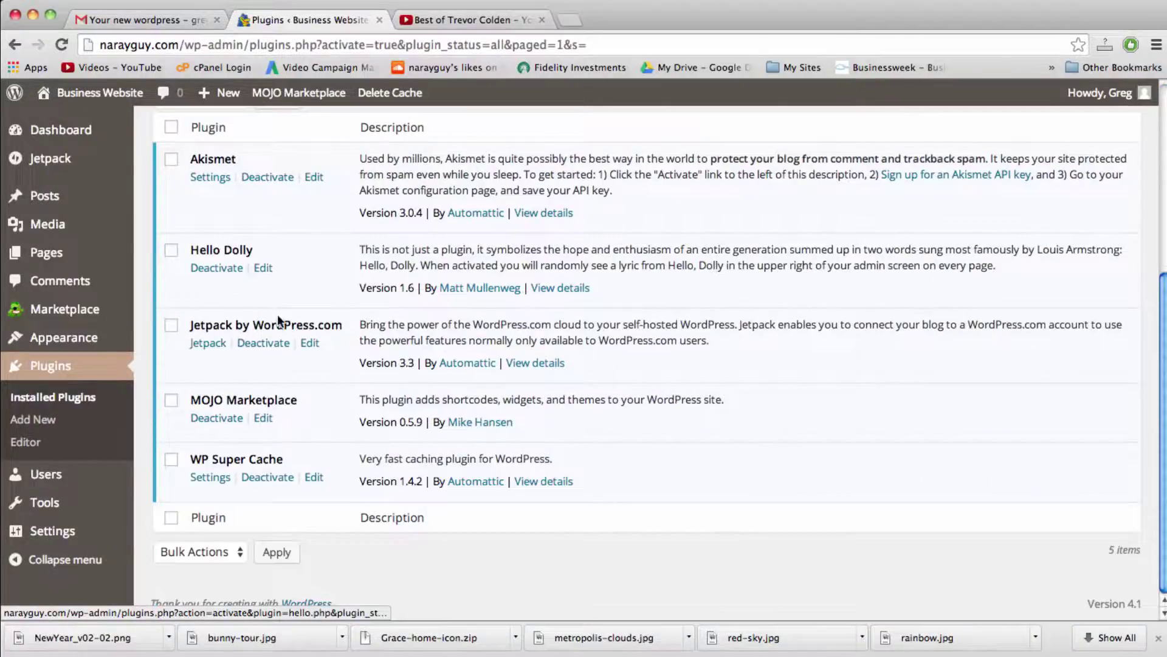
Step: Mark Jetpack and MOJO Marketplace and try a bulk Delete while they are still active
left_click(171, 327)
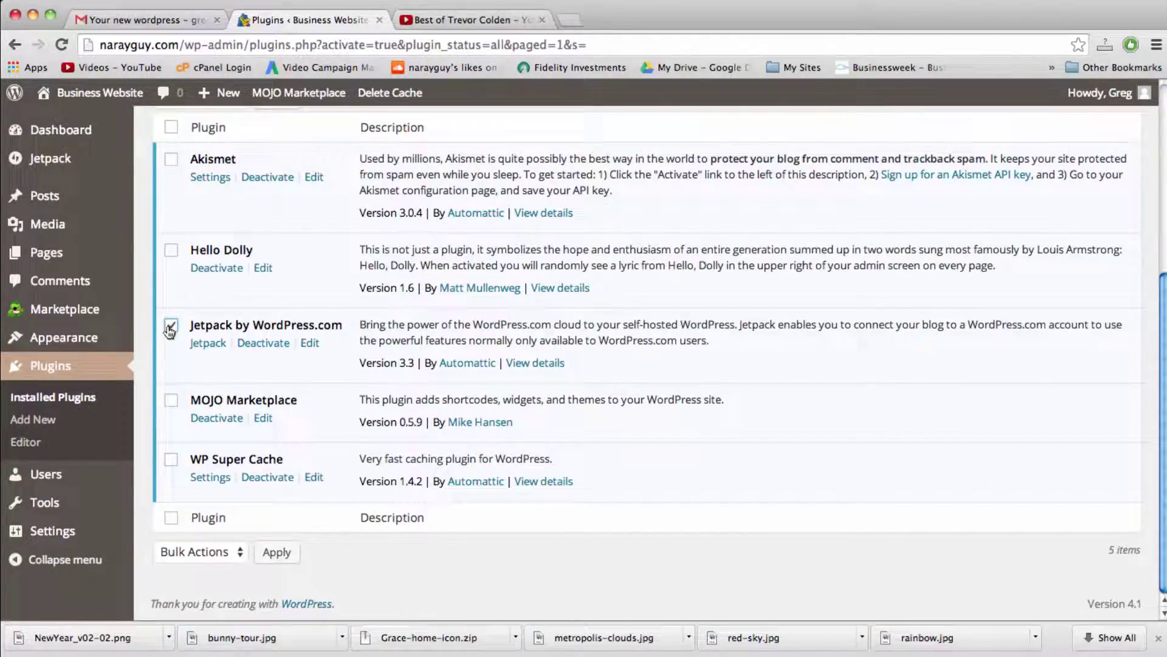
left_click(171, 404)
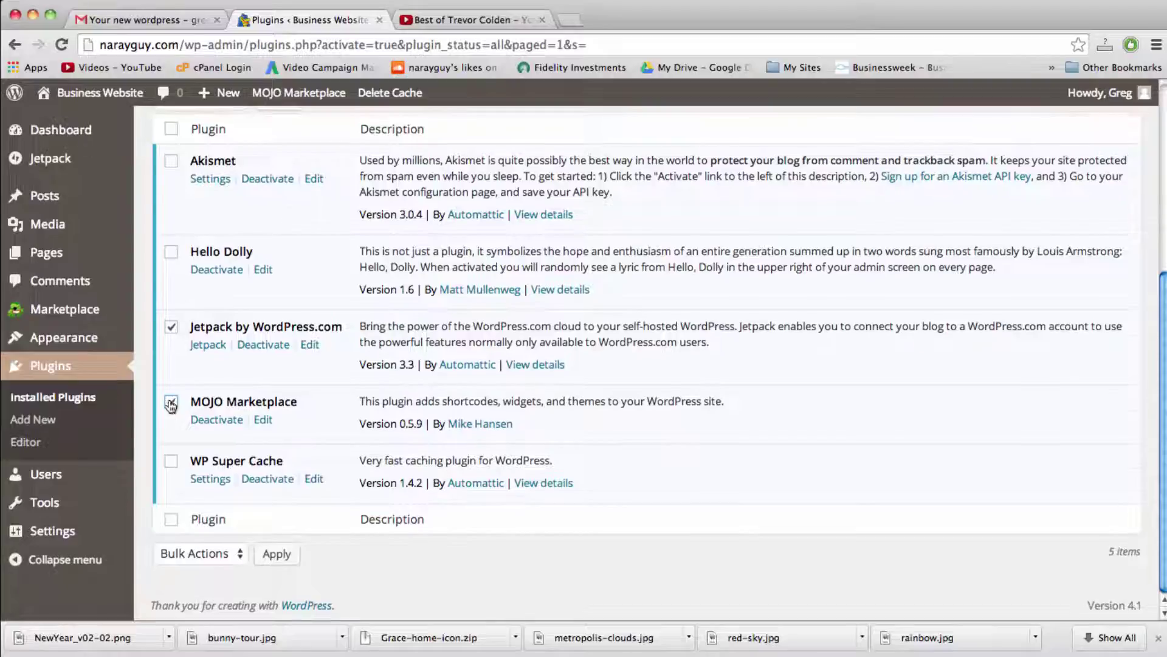
scroll(169, 399, "up", 4)
left_click(205, 316)
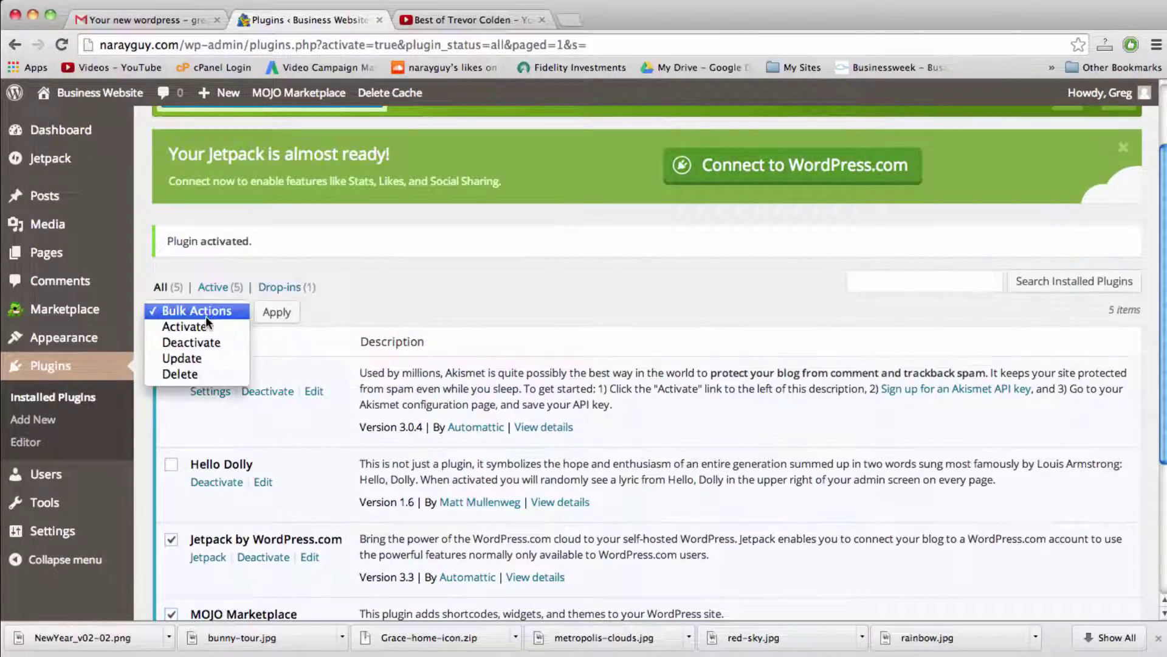
left_click(206, 375)
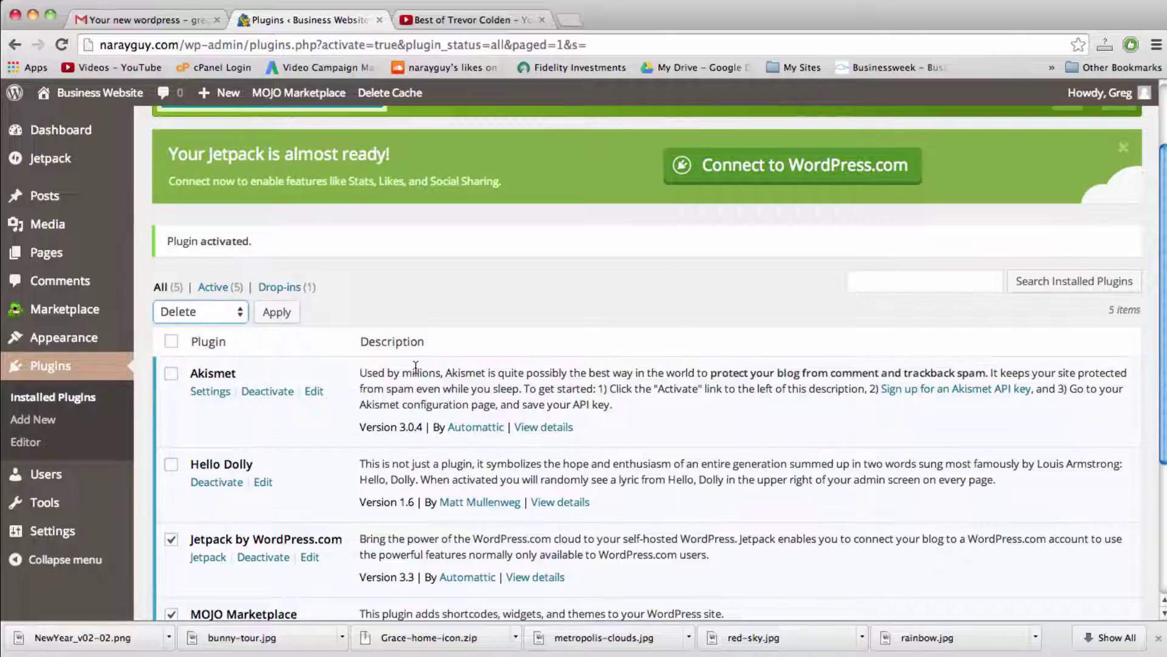
scroll(416, 368, "down", 5)
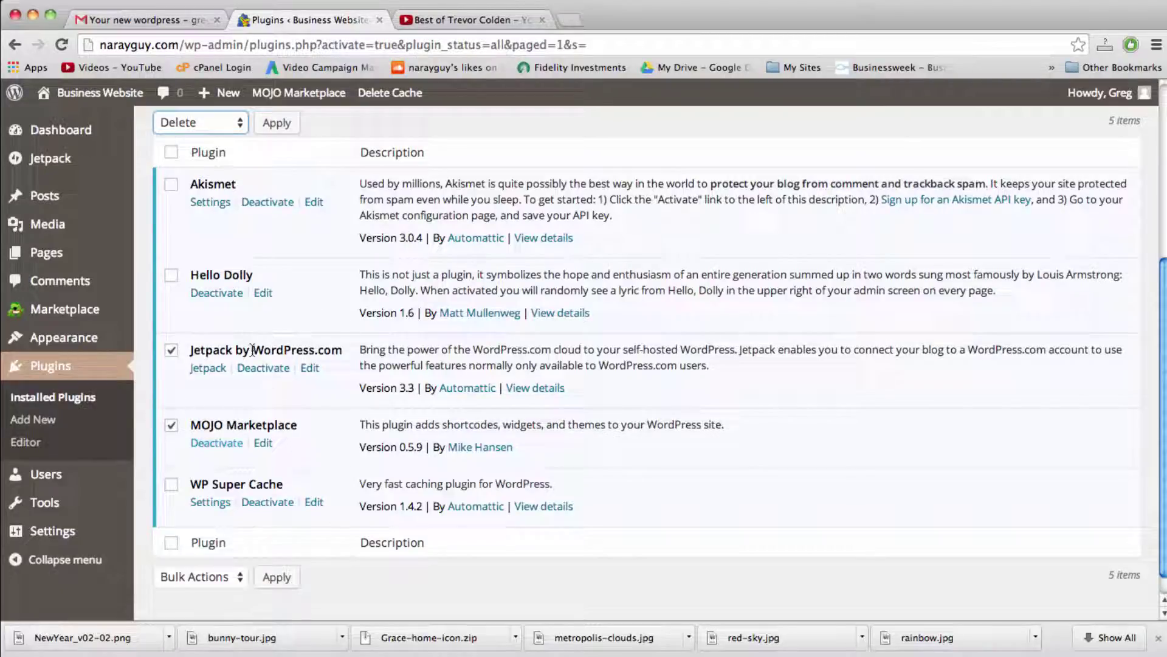
scroll(355, 395, "up", 5)
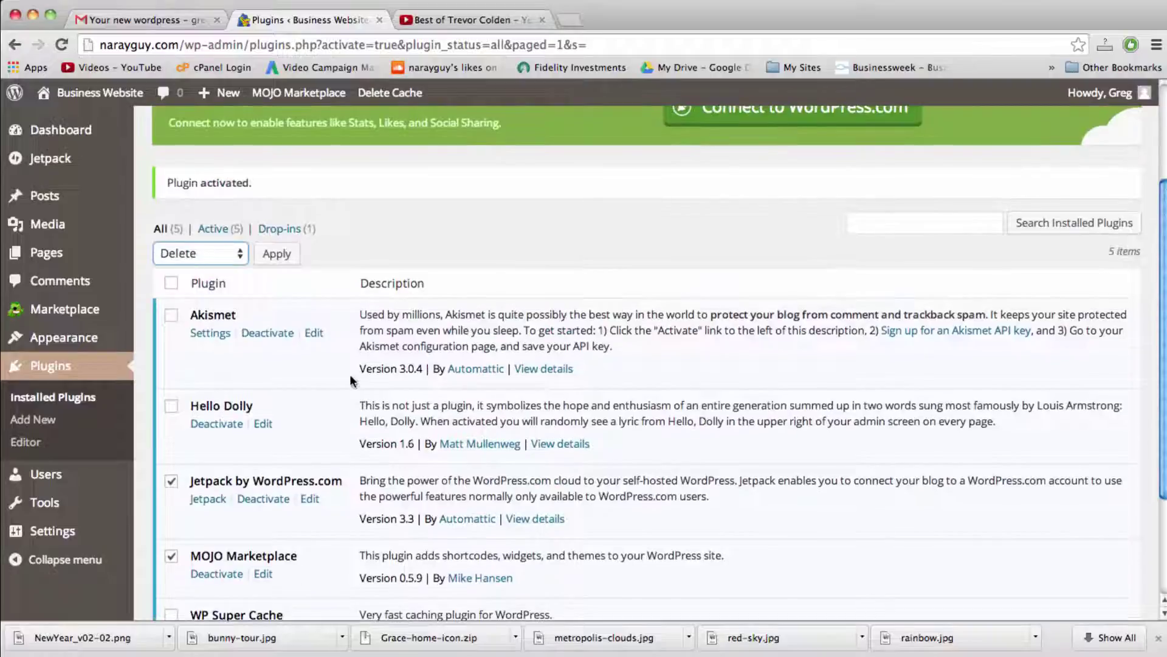
left_click(286, 255)
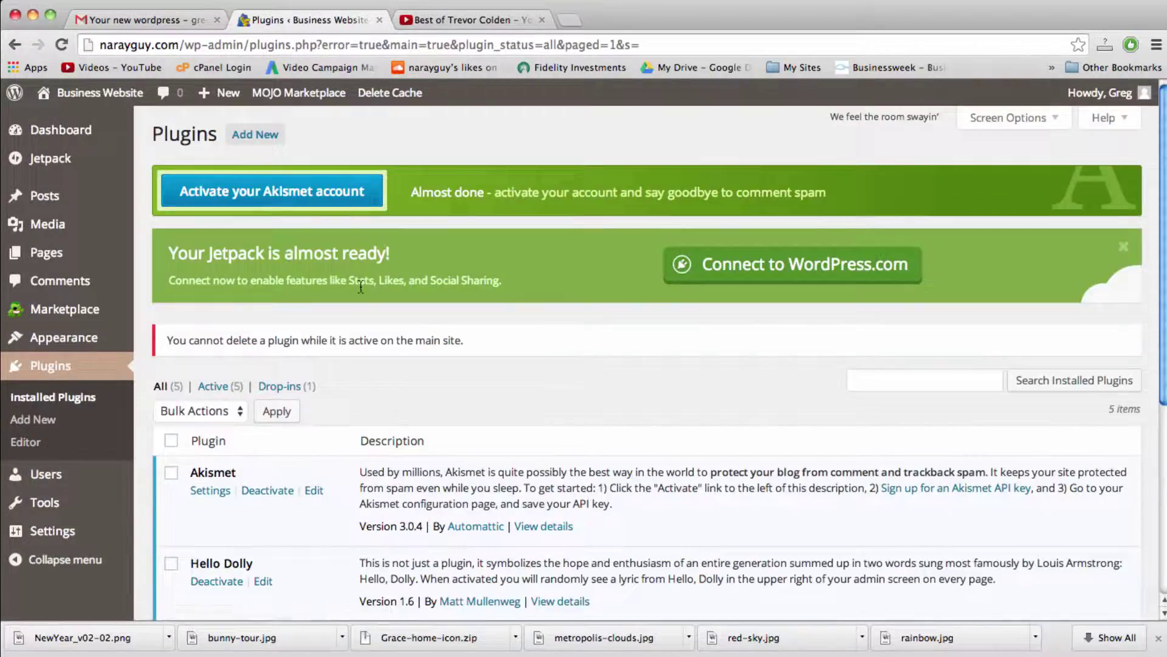
scroll(361, 286, "down", 5)
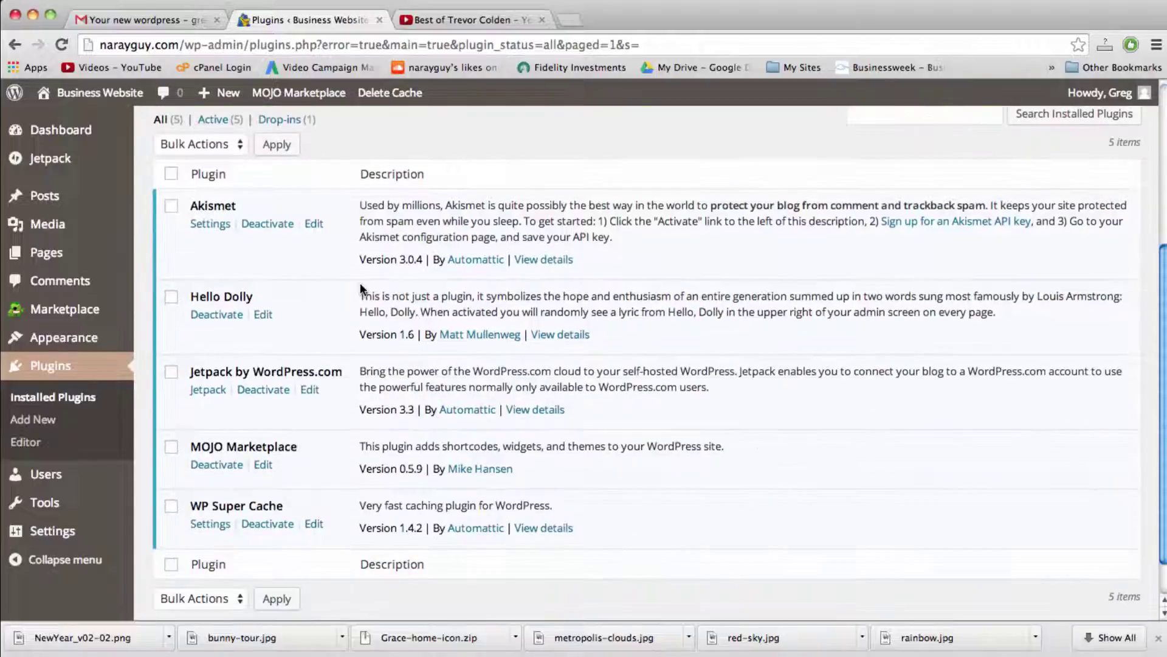
Step: Deactivate Jetpack and MOJO Marketplace, then bulk-delete both, confirming removal of their files and data
left_click(263, 391)
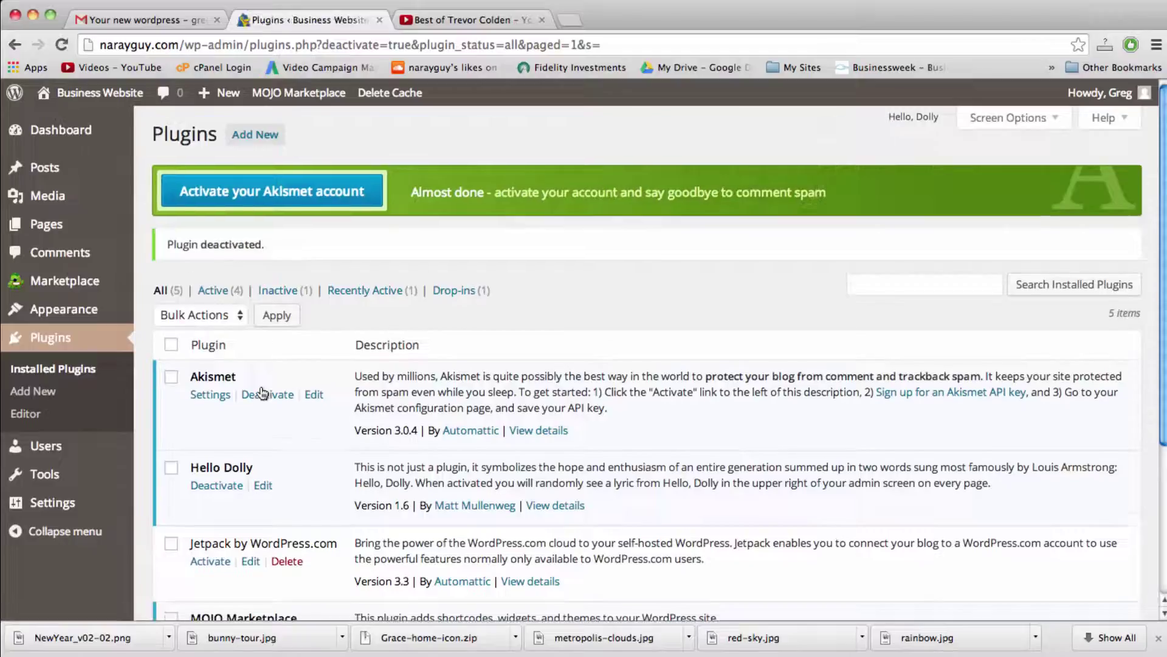
scroll(263, 392, "down", 3)
left_click(230, 453)
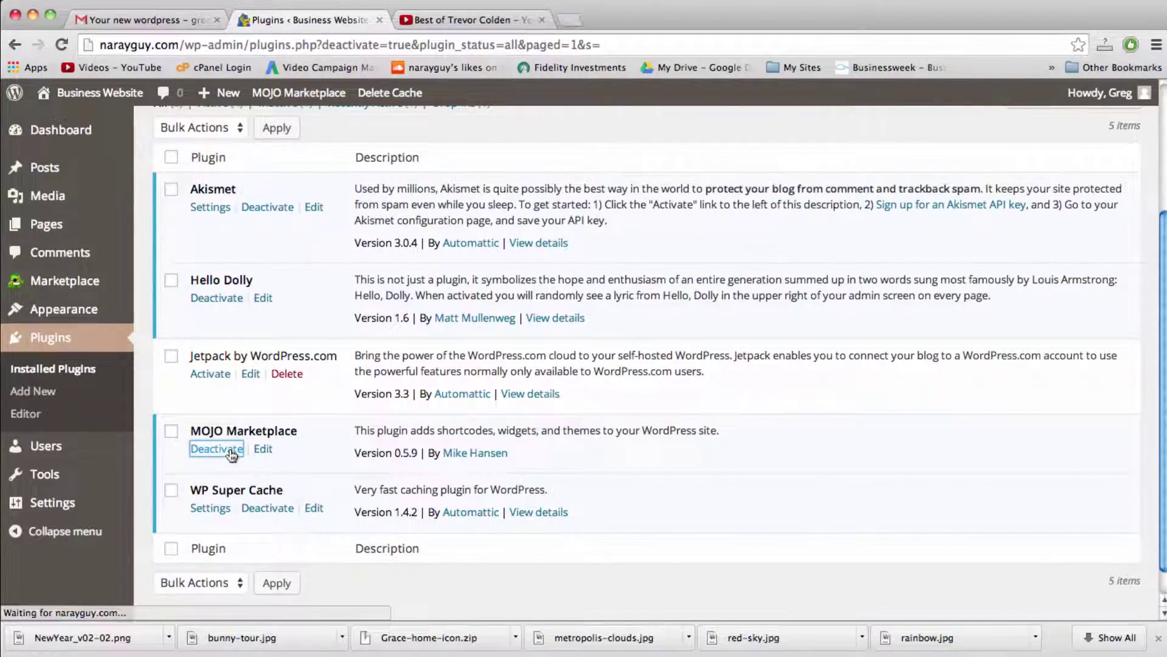
scroll(231, 455, "down", 3)
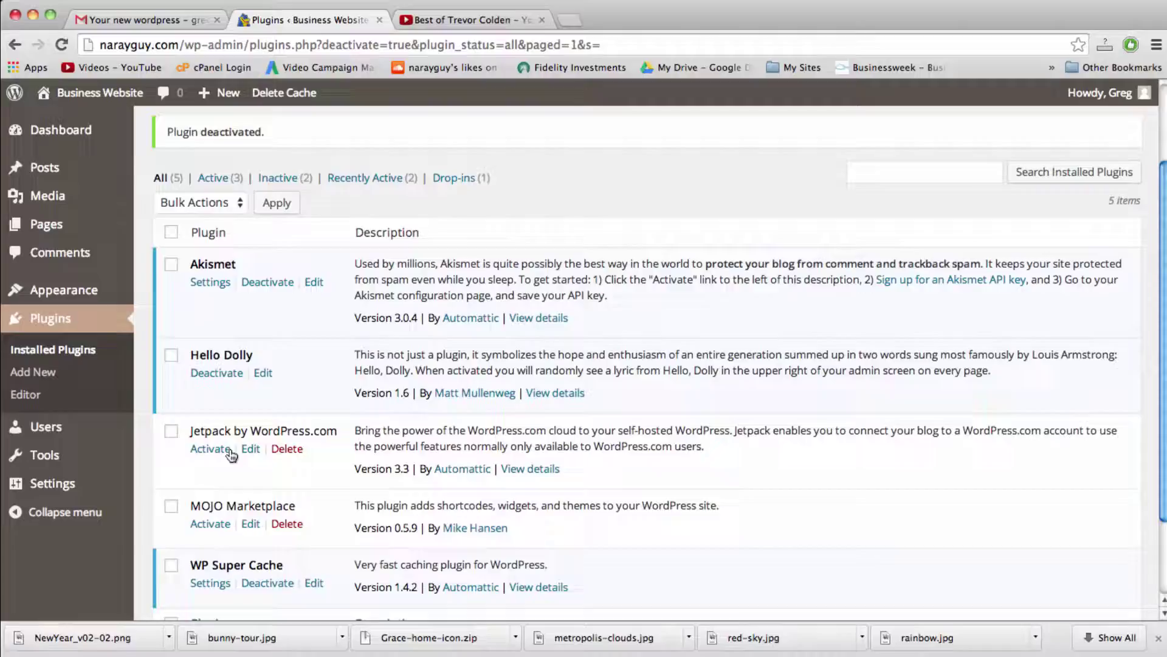
left_click(171, 507)
left_click(171, 431)
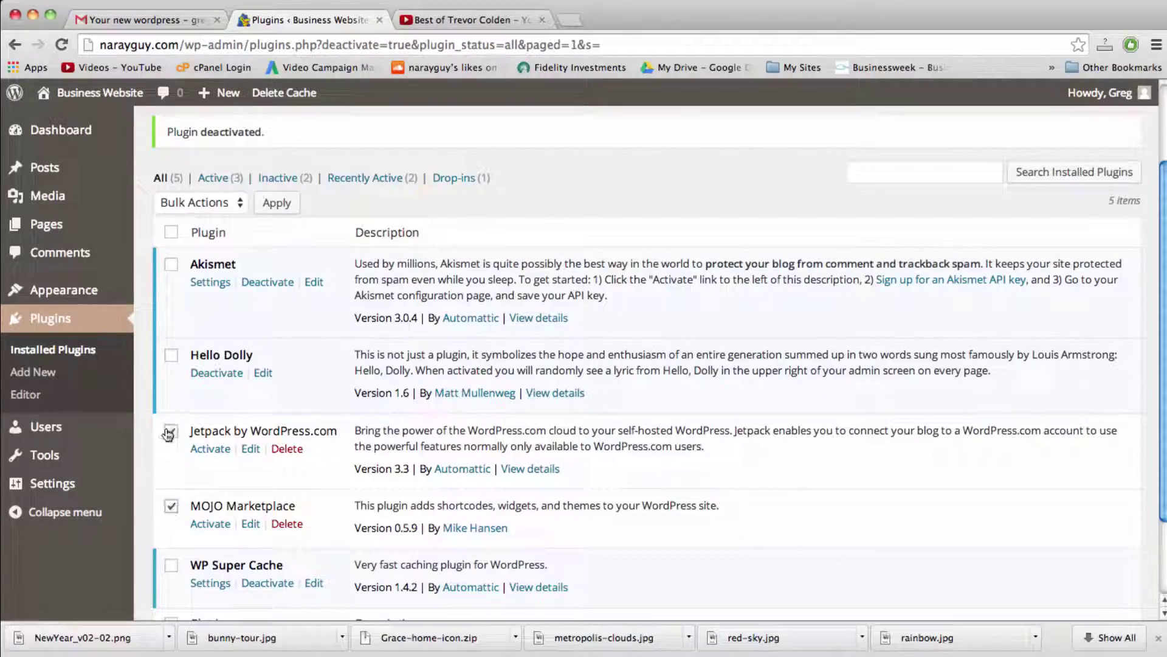
left_click(237, 203)
left_click(230, 263)
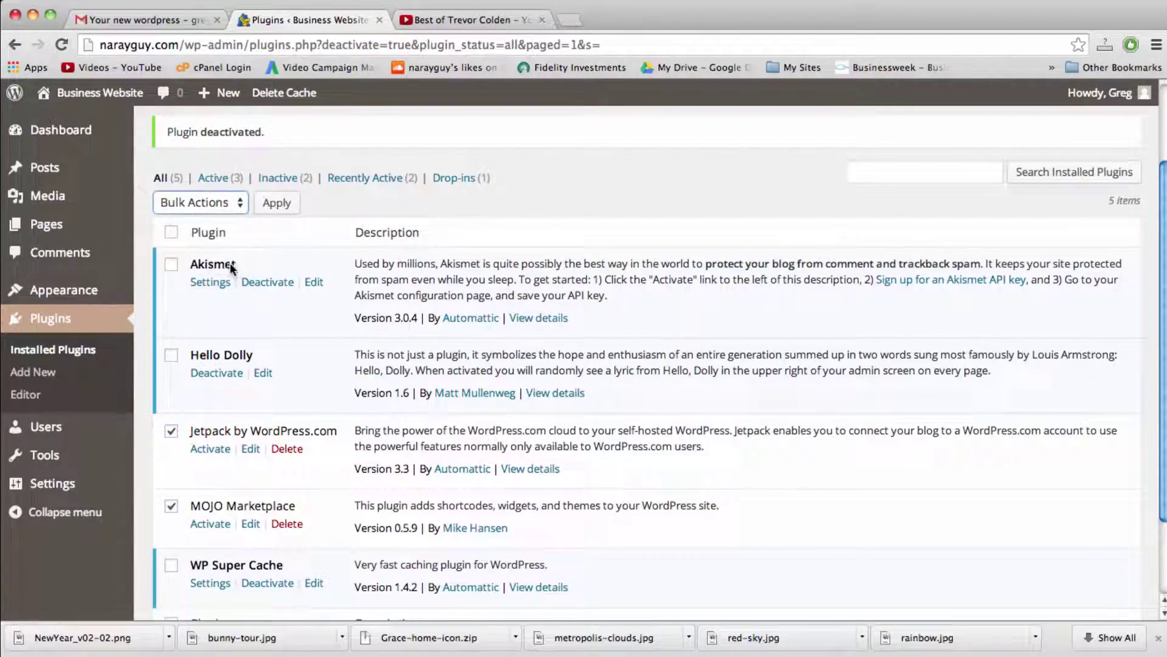
left_click(272, 206)
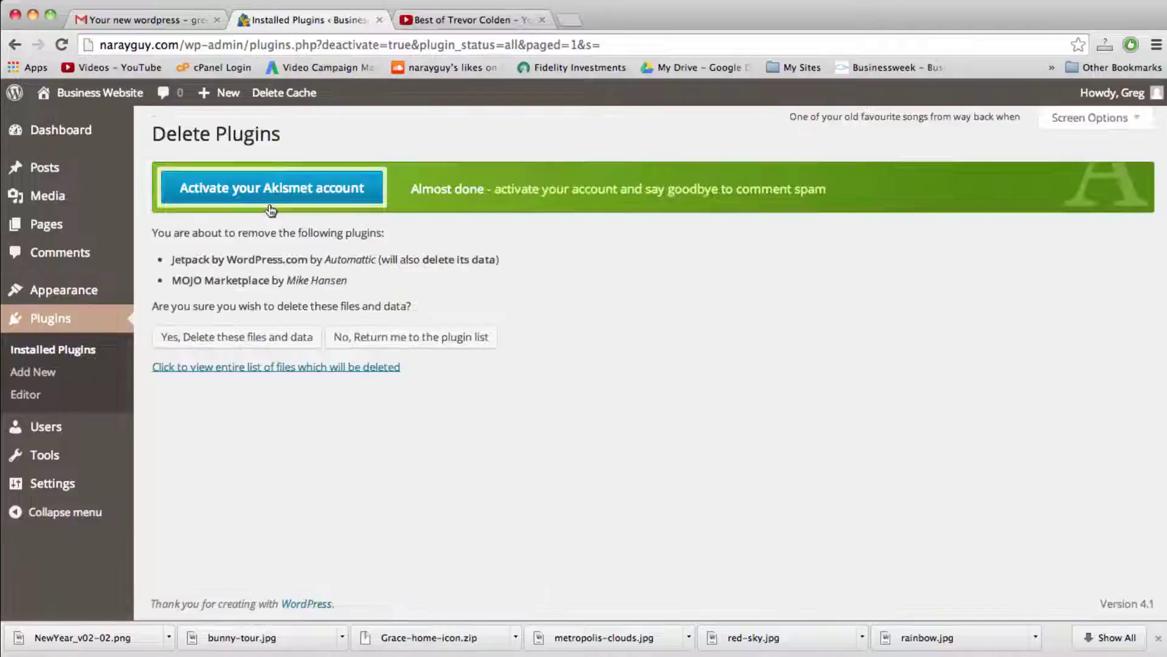
left_click(243, 339)
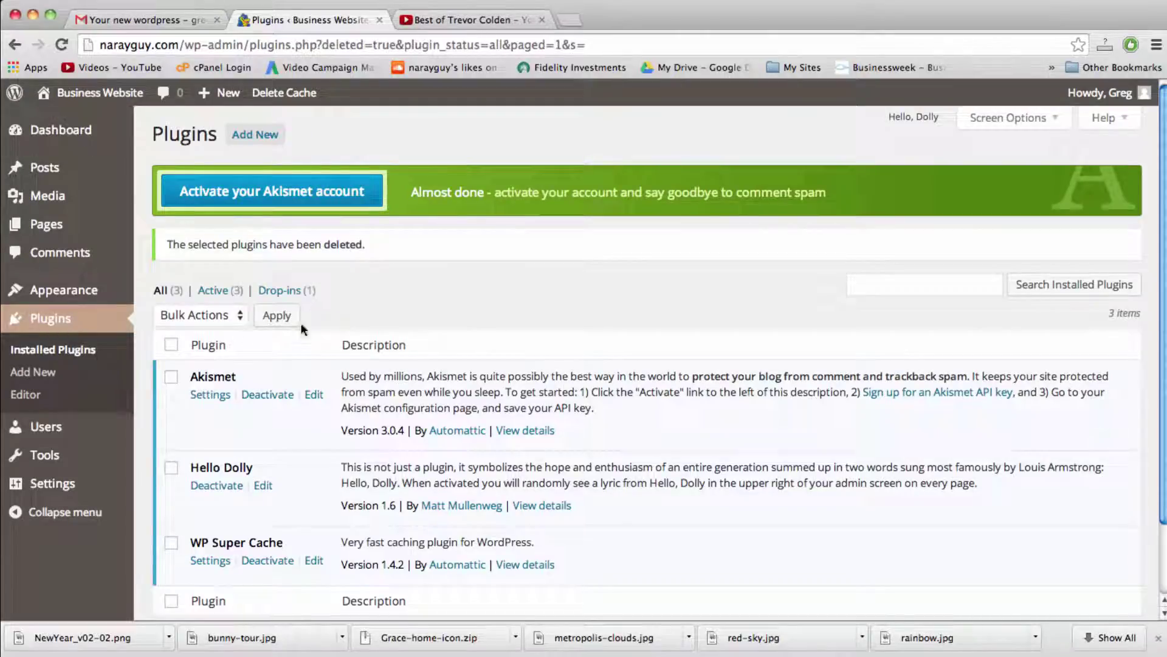
left_click(90, 130)
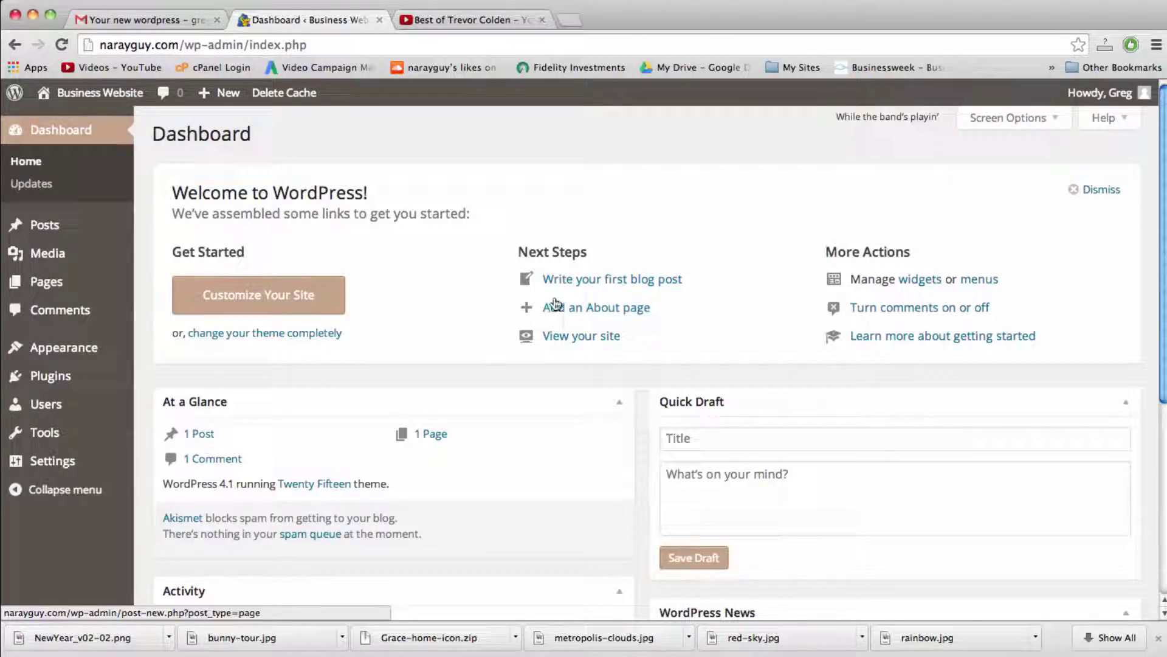
Step: Click through the Quick Draft fields, dismiss the Welcome to WordPress panel, then visit the live site
mouse_move(28, 231)
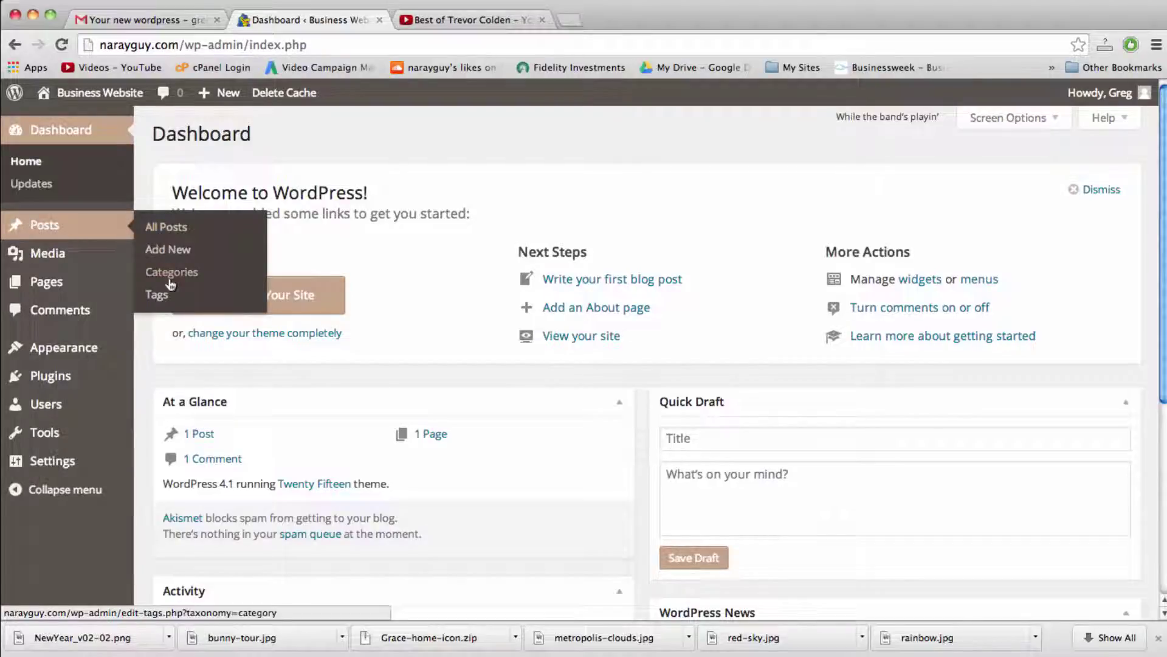
mouse_move(227, 94)
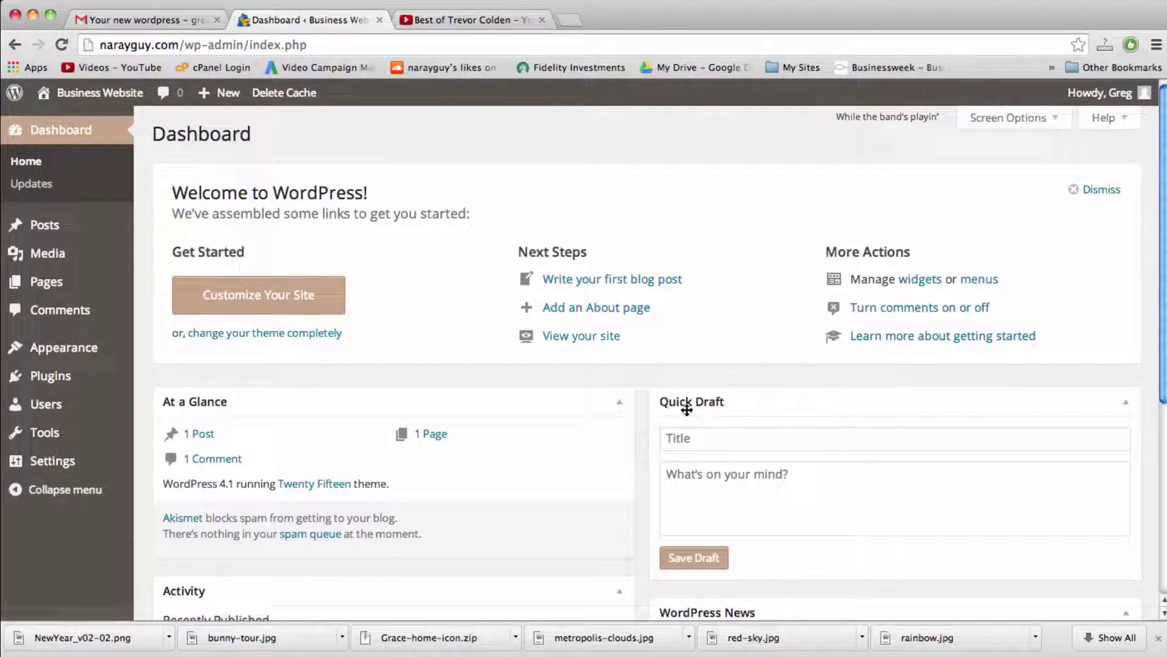
left_click(690, 438)
left_click(692, 487)
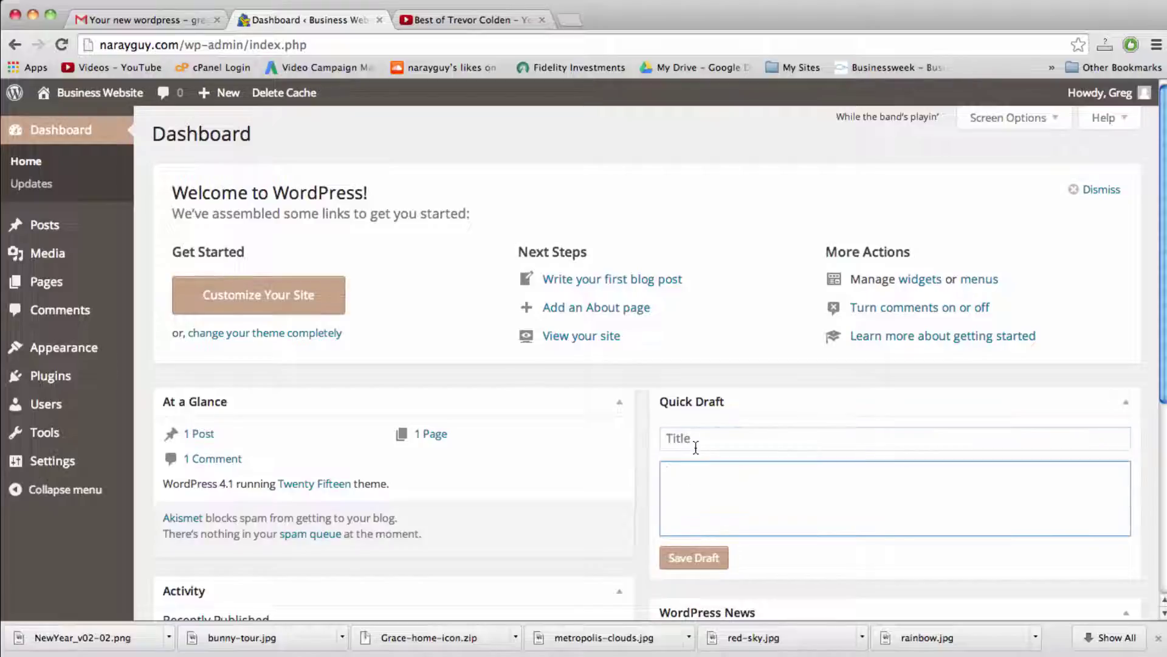
left_click(695, 445)
left_click(698, 479)
left_click(681, 446)
left_click(680, 480)
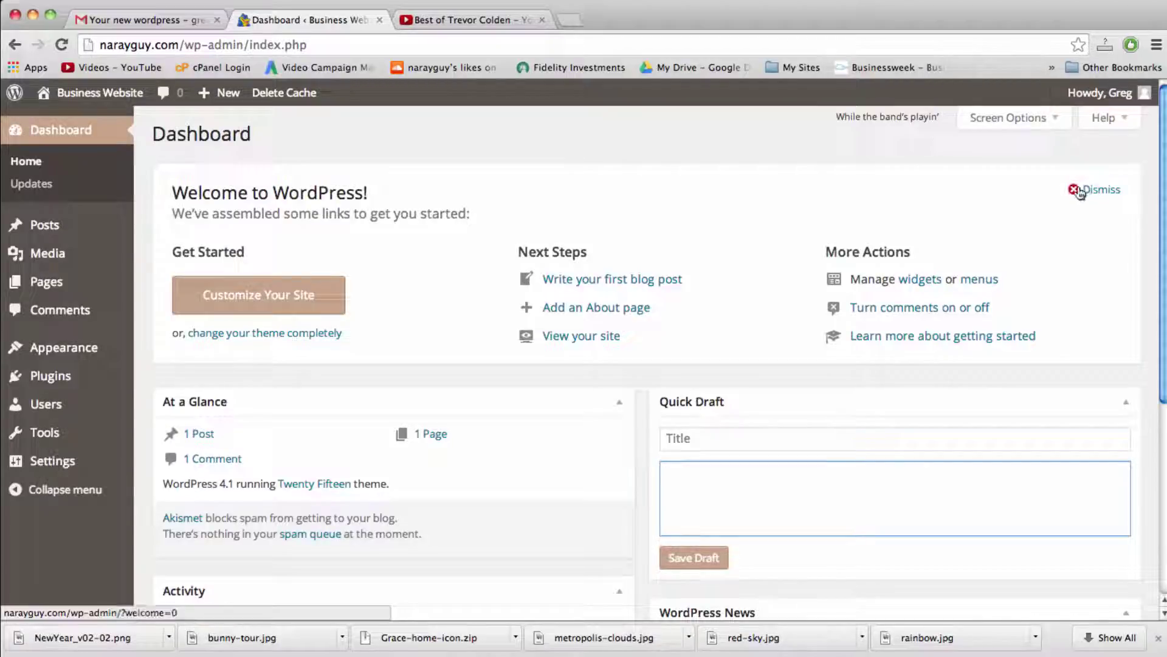
left_click(1102, 188)
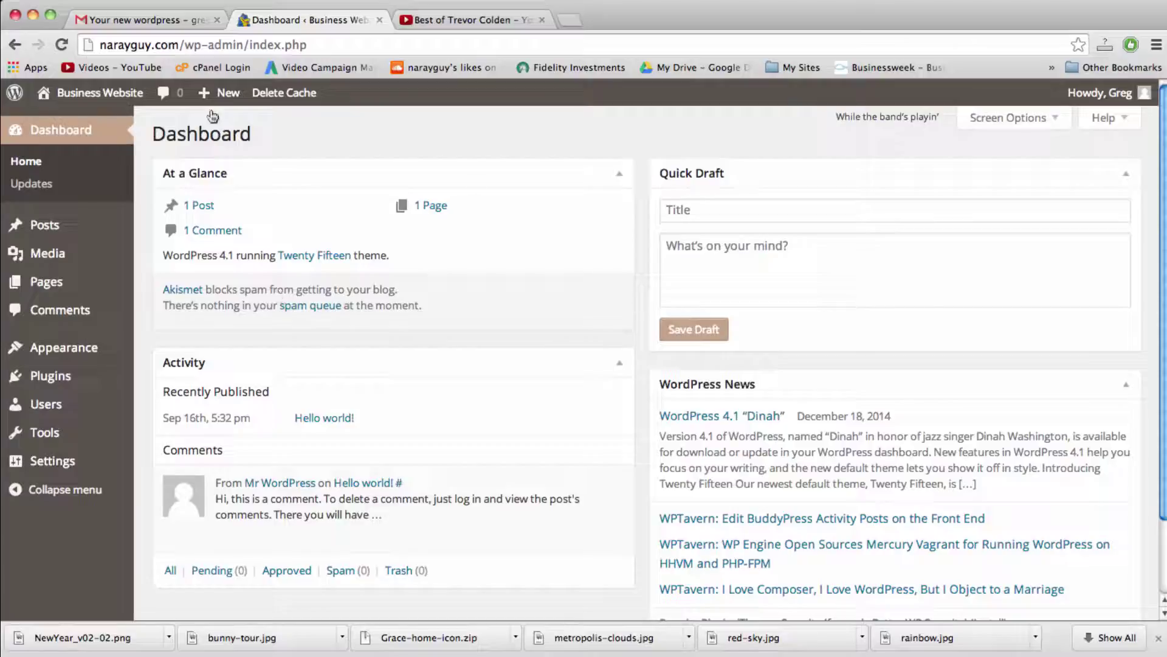
left_click(103, 101)
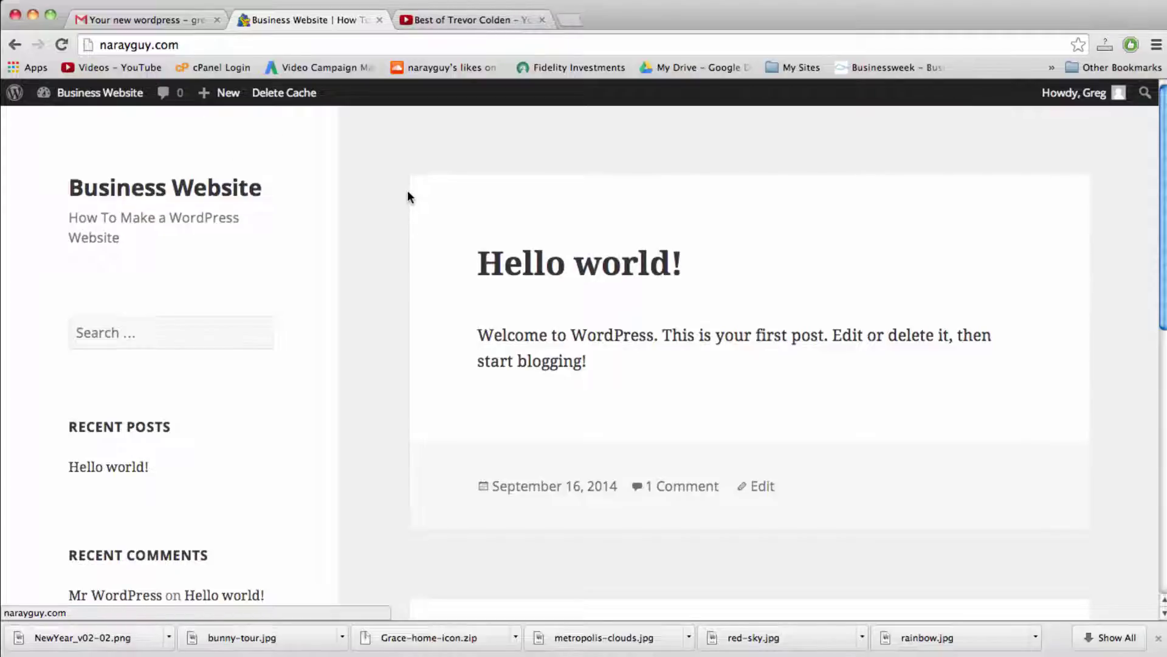
Step: From the Dashboard, go to Appearance > Themes and open Add New
left_click(122, 94)
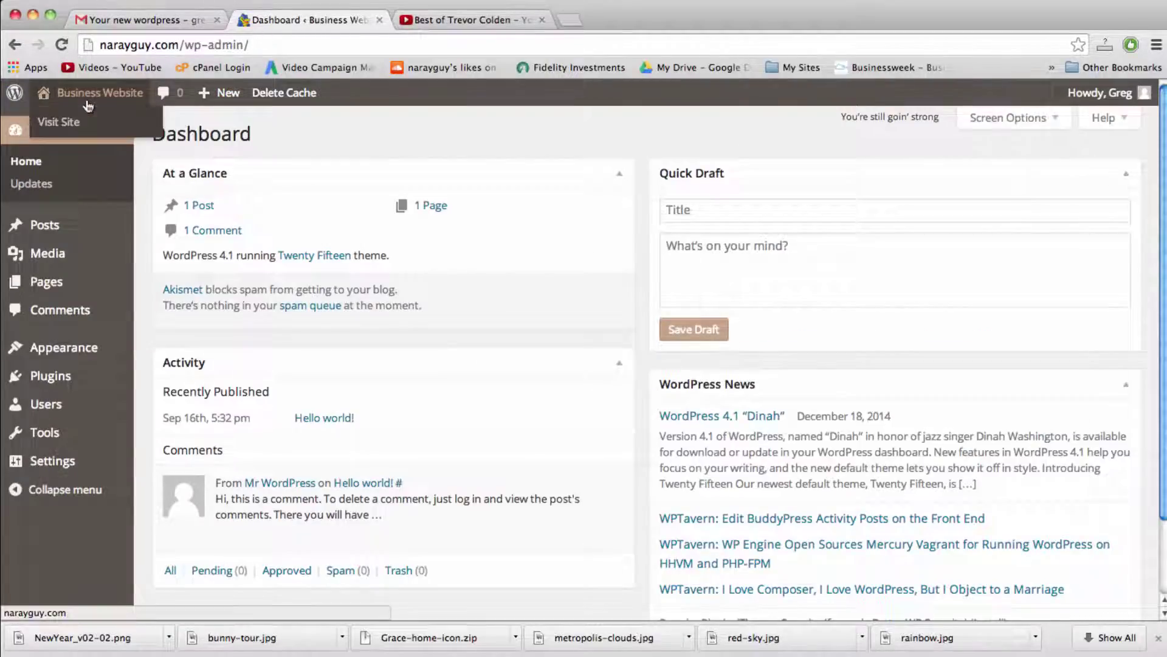
mouse_move(85, 348)
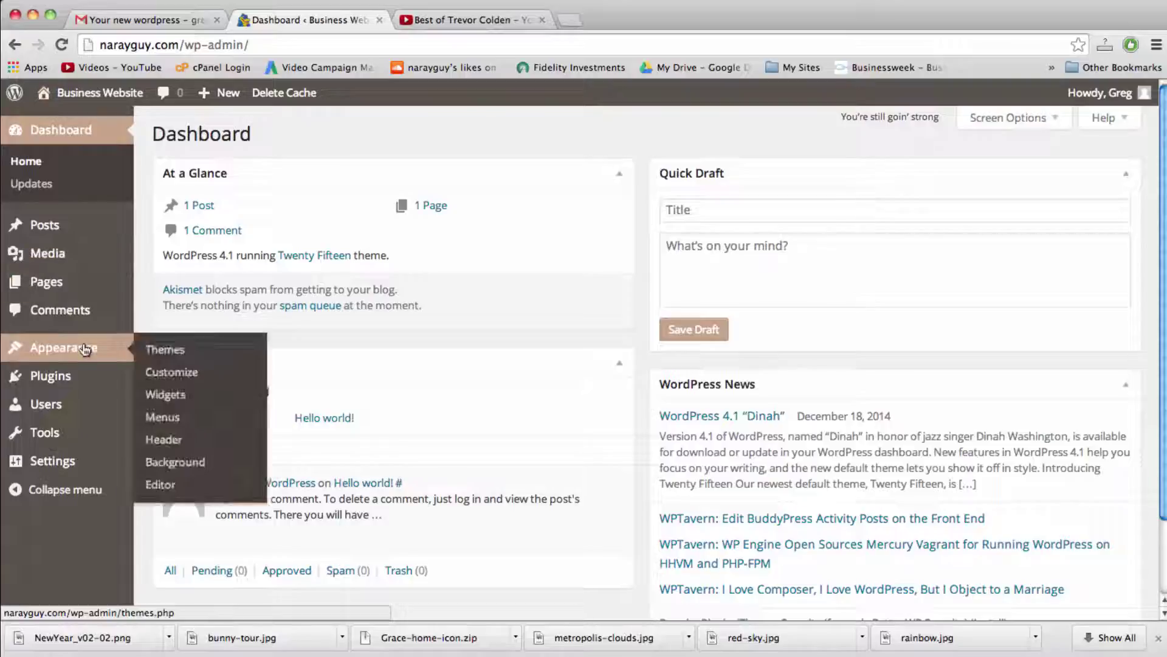
left_click(175, 351)
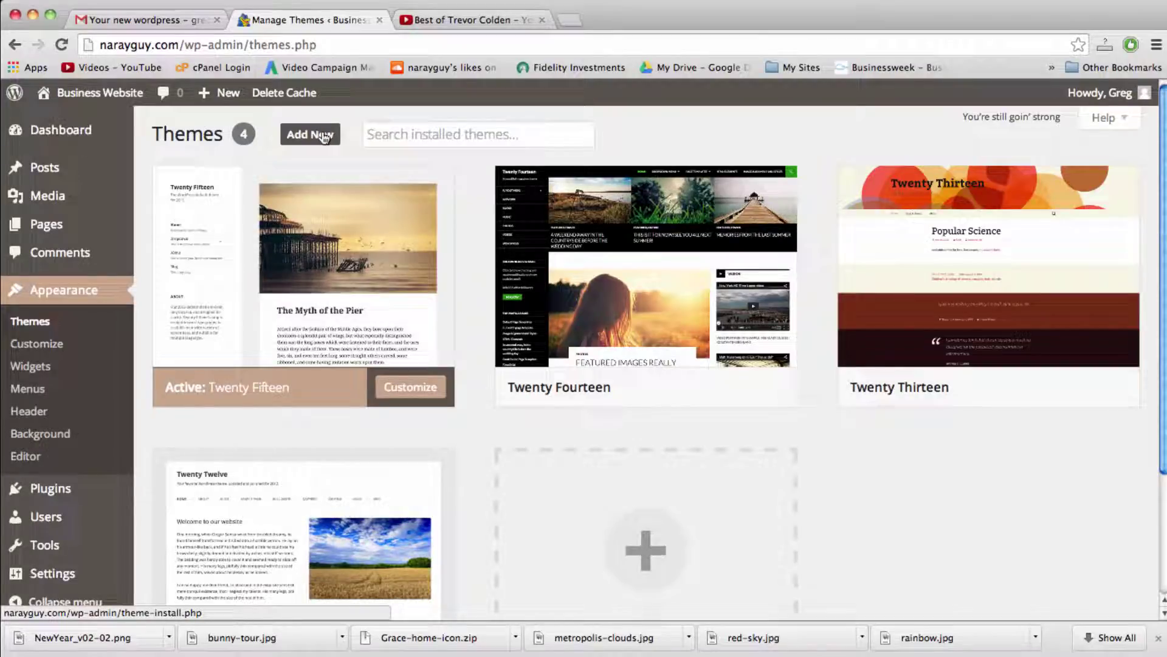
left_click(325, 137)
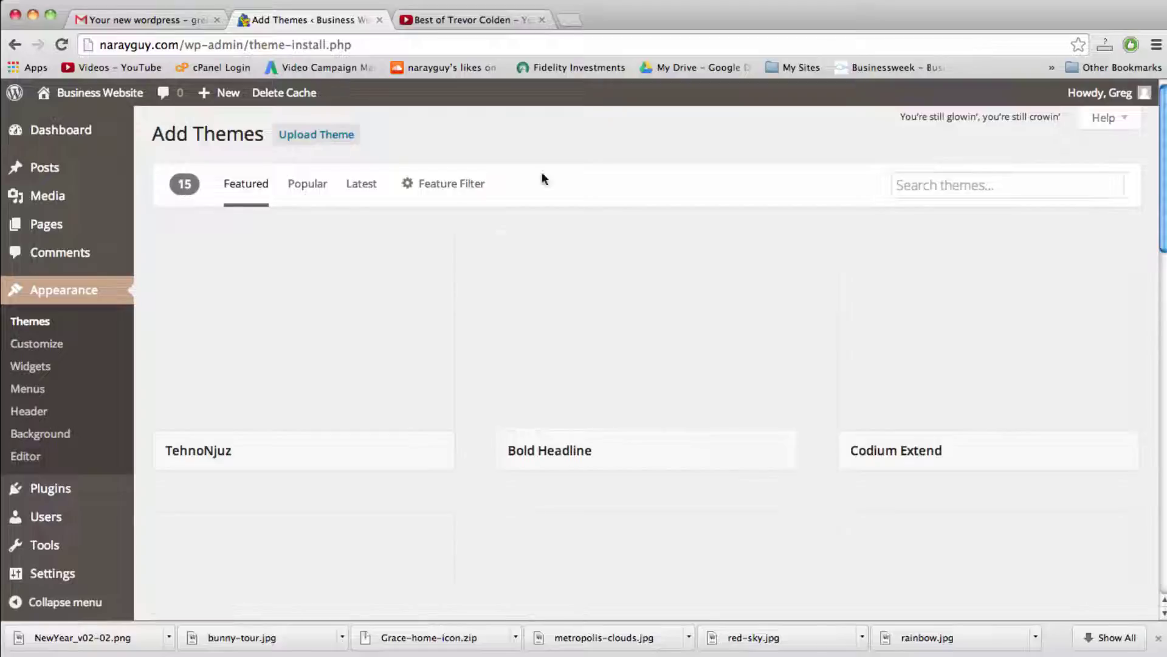
Step: Search the available themes for 'vantage' and look over the Vantage and Advantage results
left_click(931, 179)
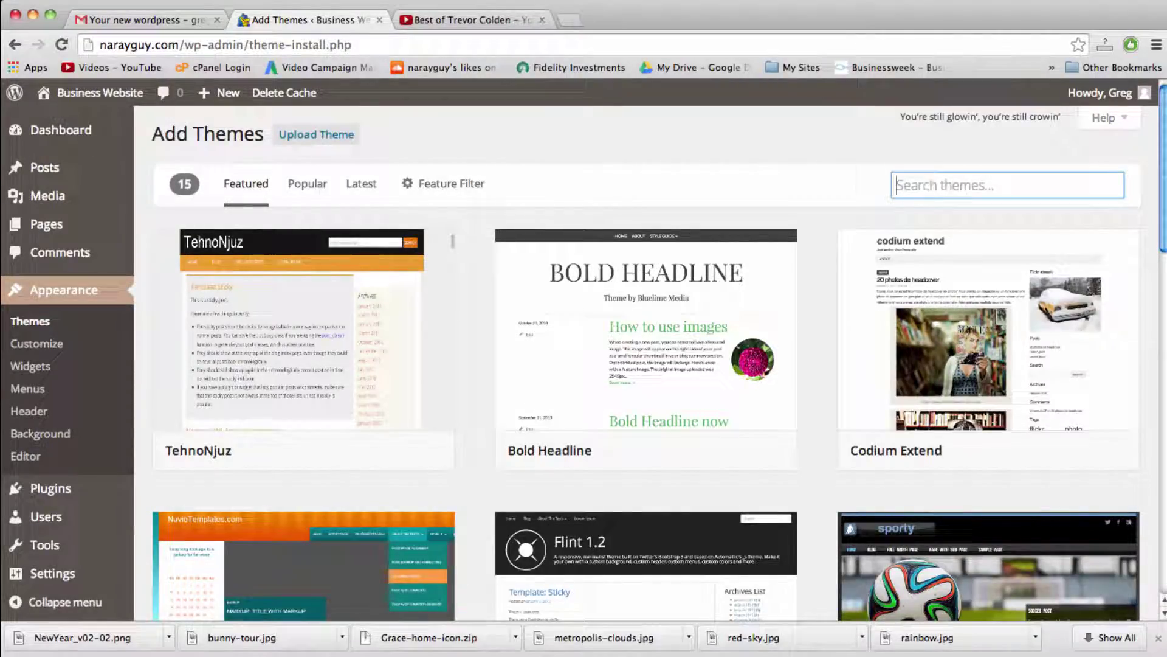
type("c")
key("BackSpace")
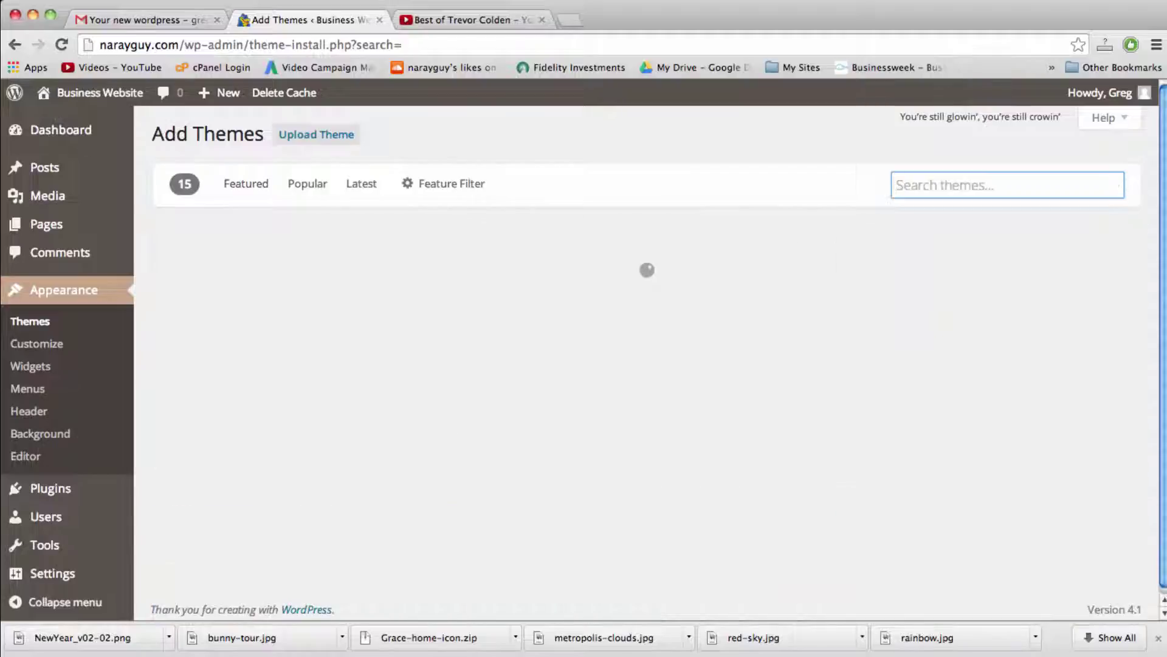
type("vantage")
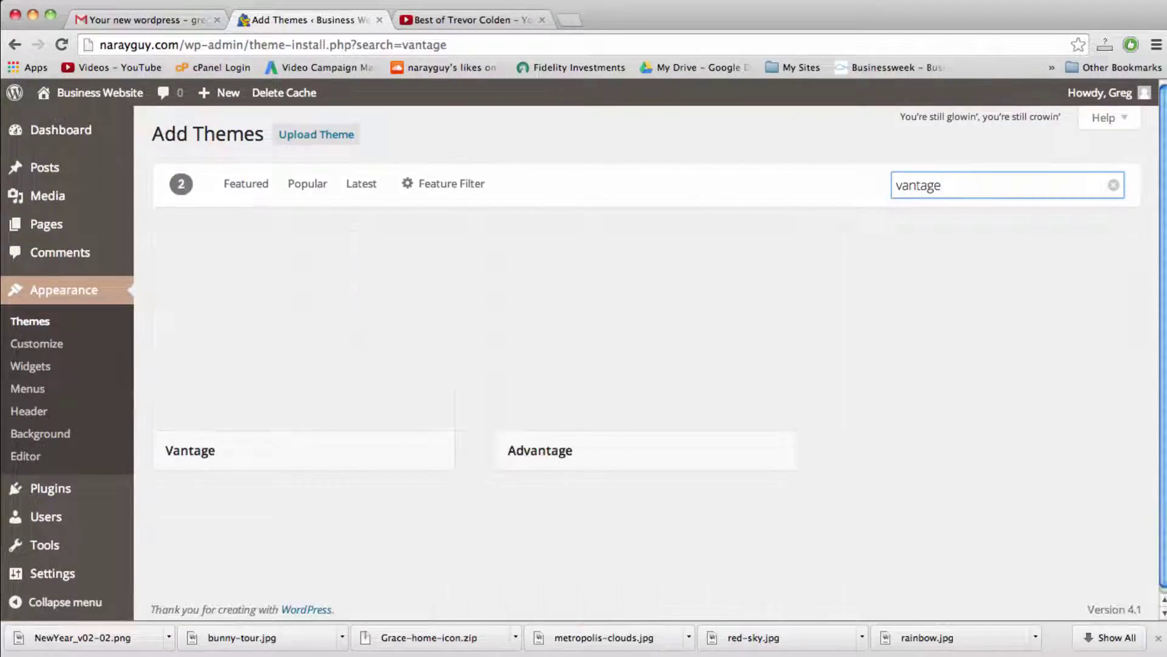
mouse_move(596, 248)
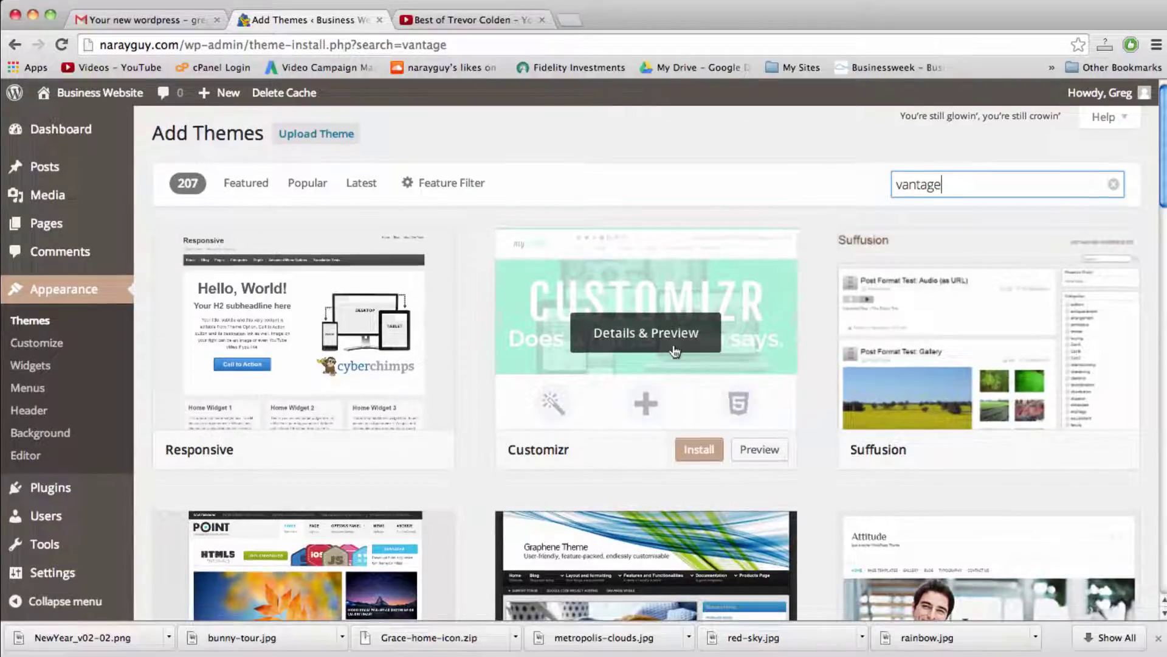
scroll(675, 352, "down", 2)
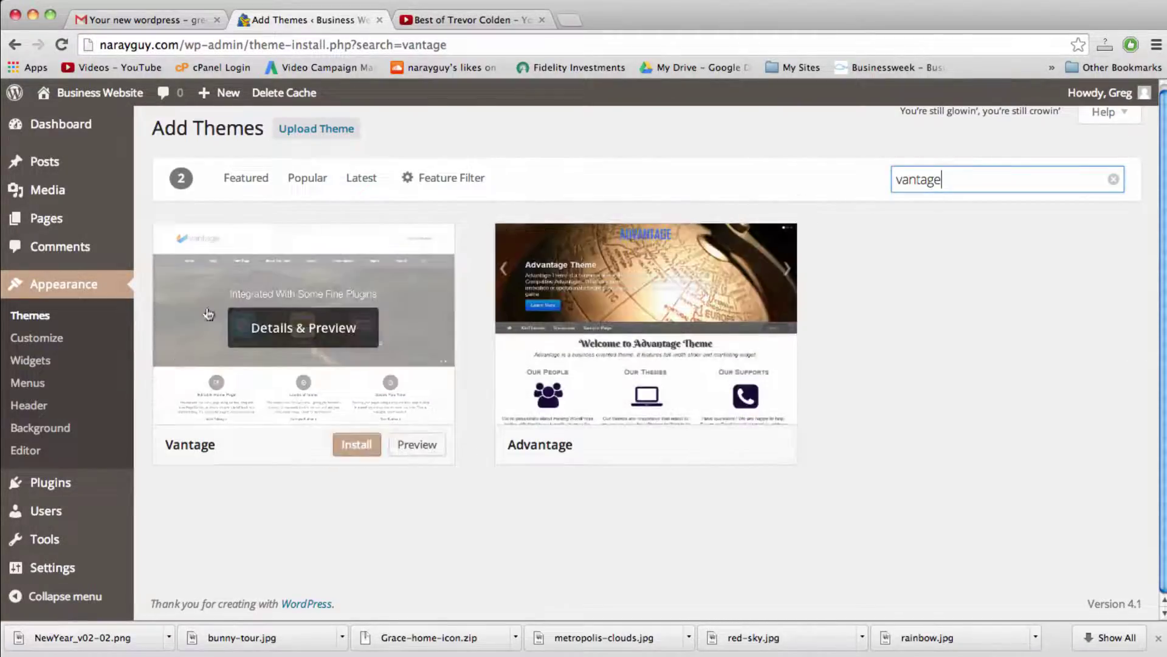
mouse_move(315, 418)
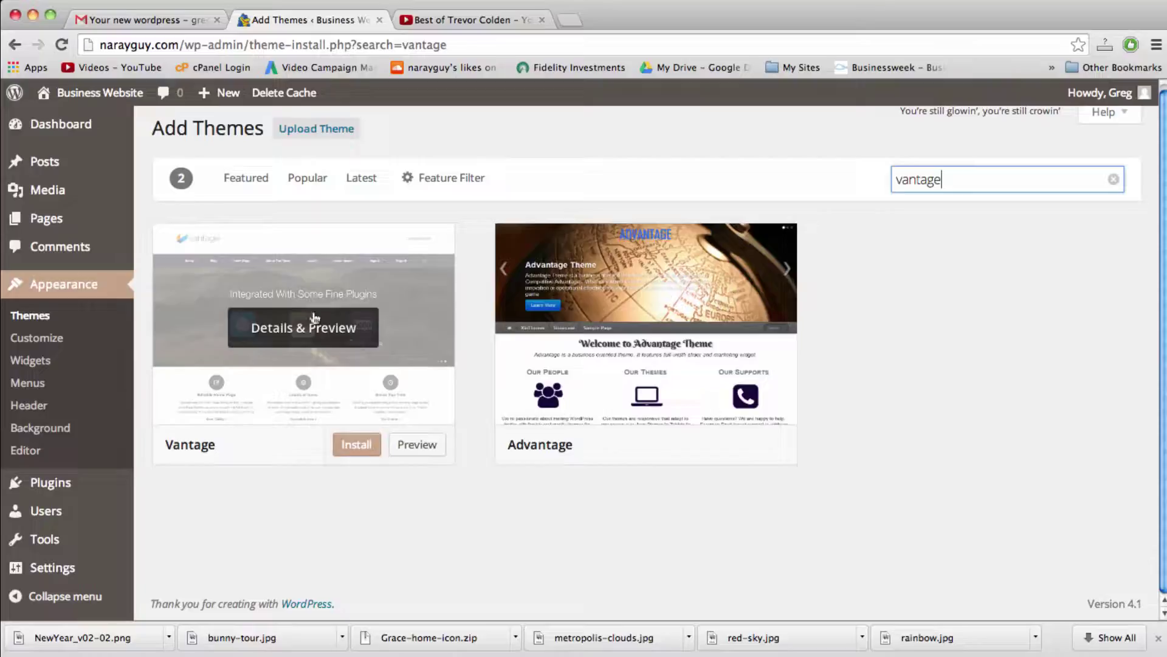
Step: Install and activate Vantage, then browse the live homepage's slider, icon widgets and headline section
left_click(355, 448)
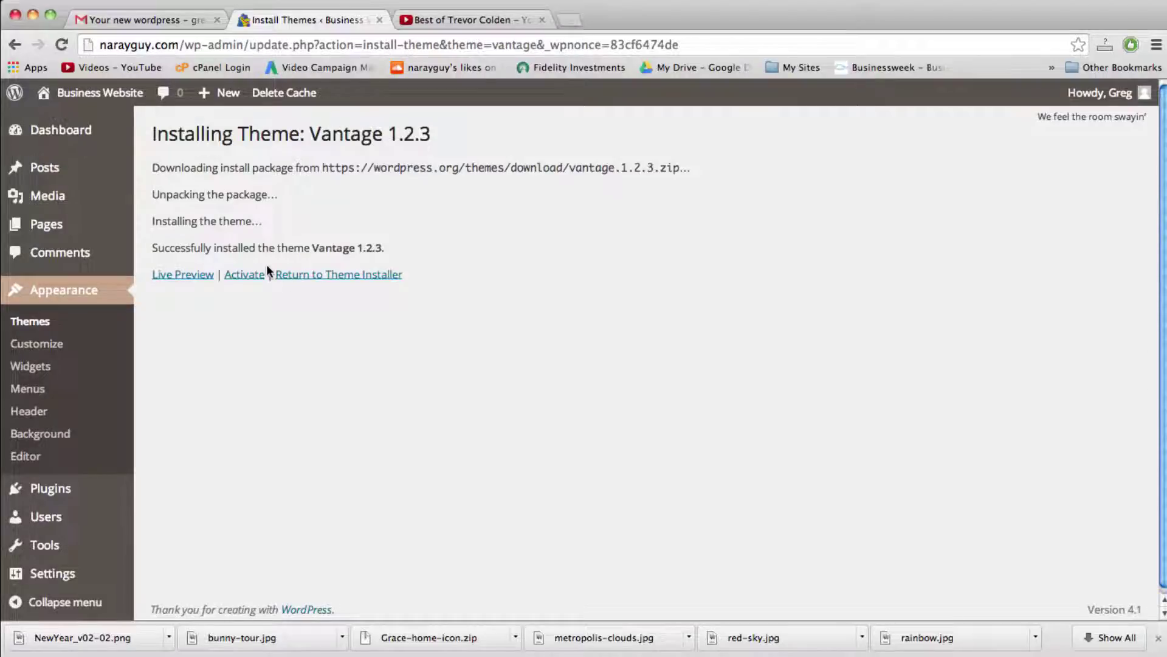
left_click(251, 276)
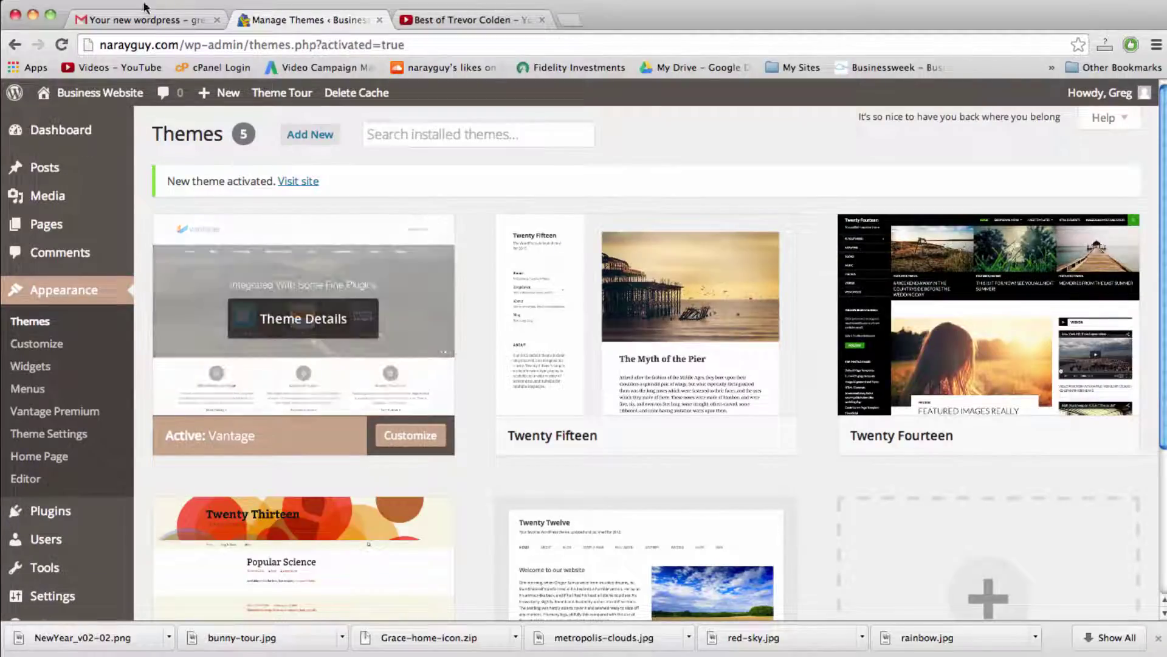
left_click(115, 94)
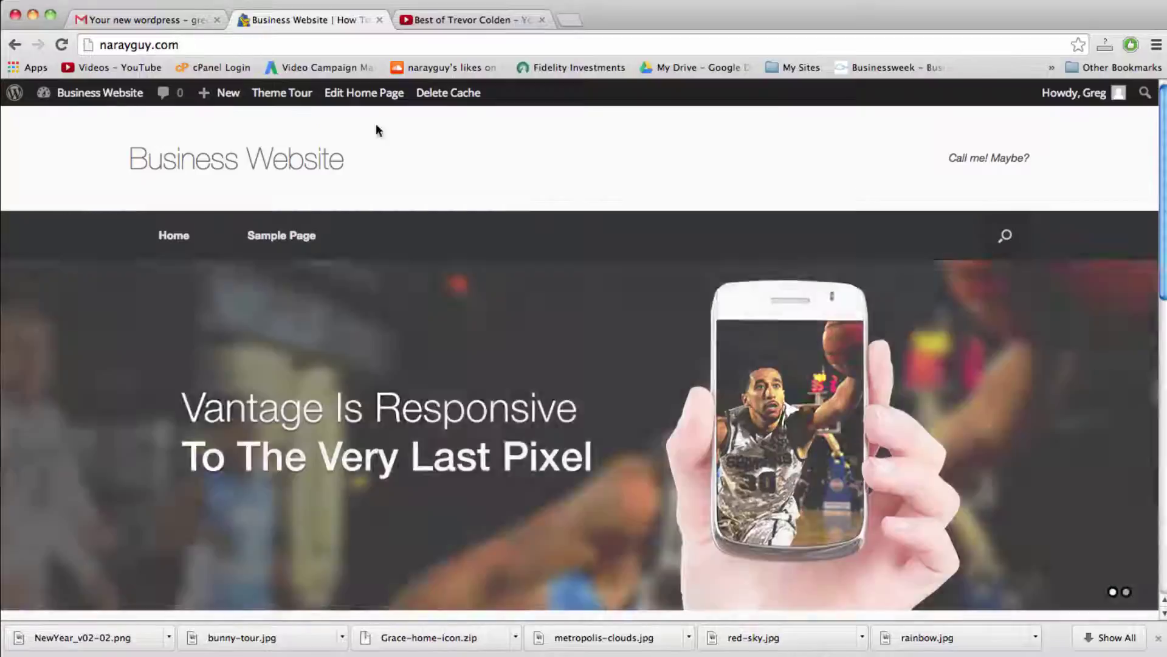
scroll(684, 229, "down", 2)
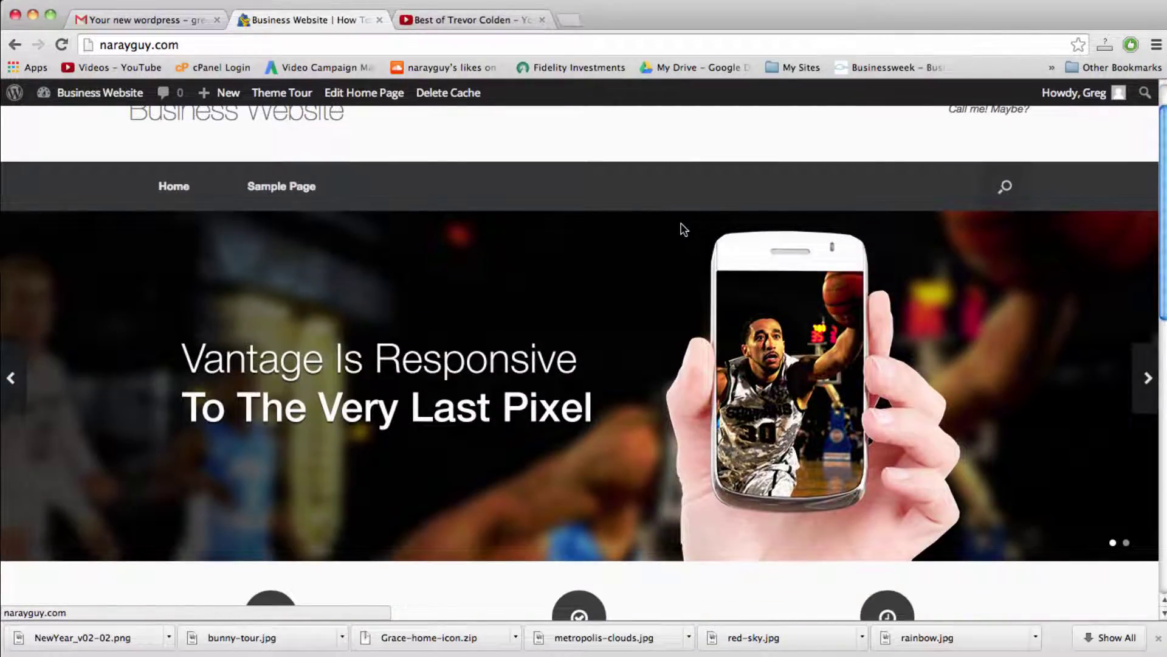
scroll(684, 229, "down", 3)
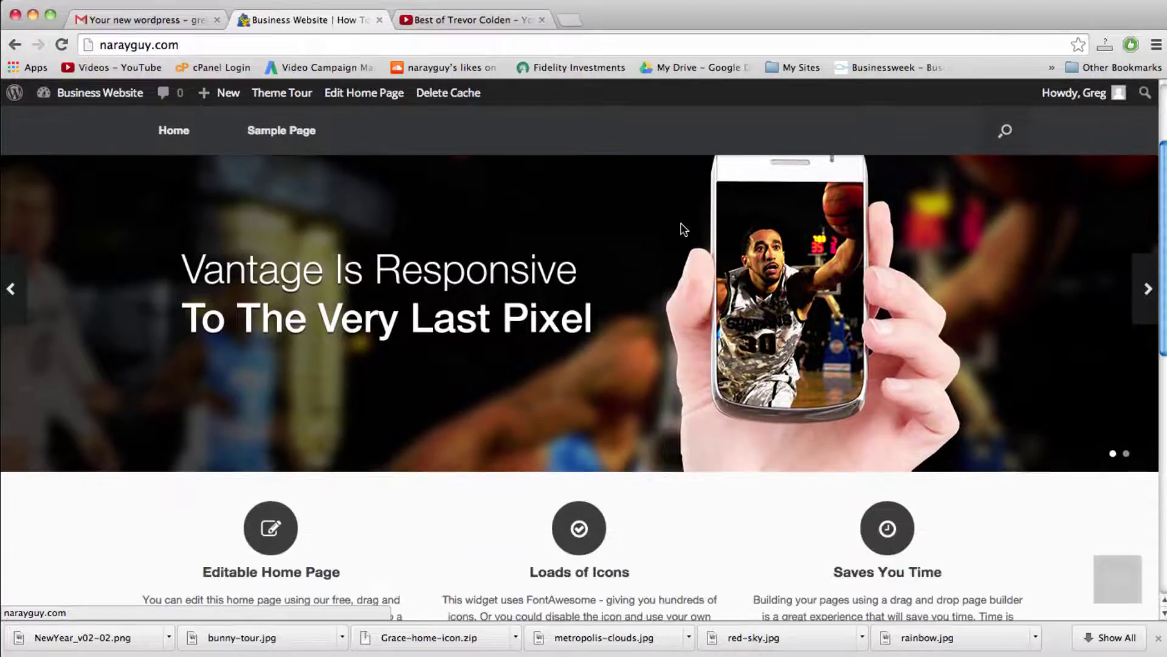
scroll(684, 229, "down", 15)
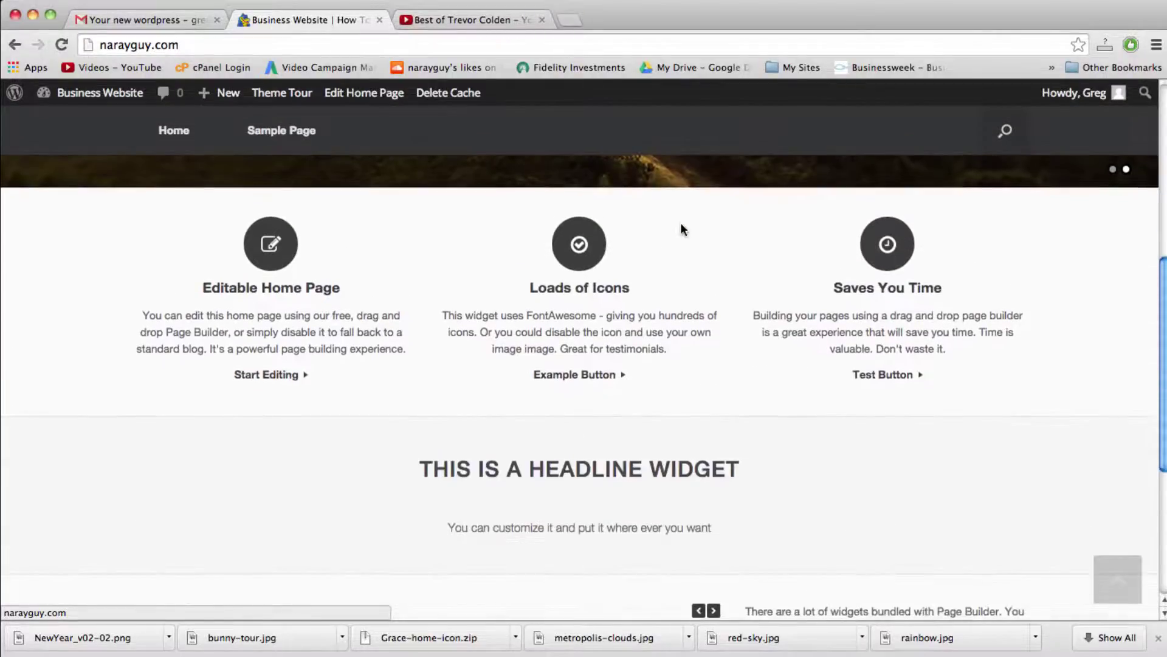
scroll(684, 229, "down", 1)
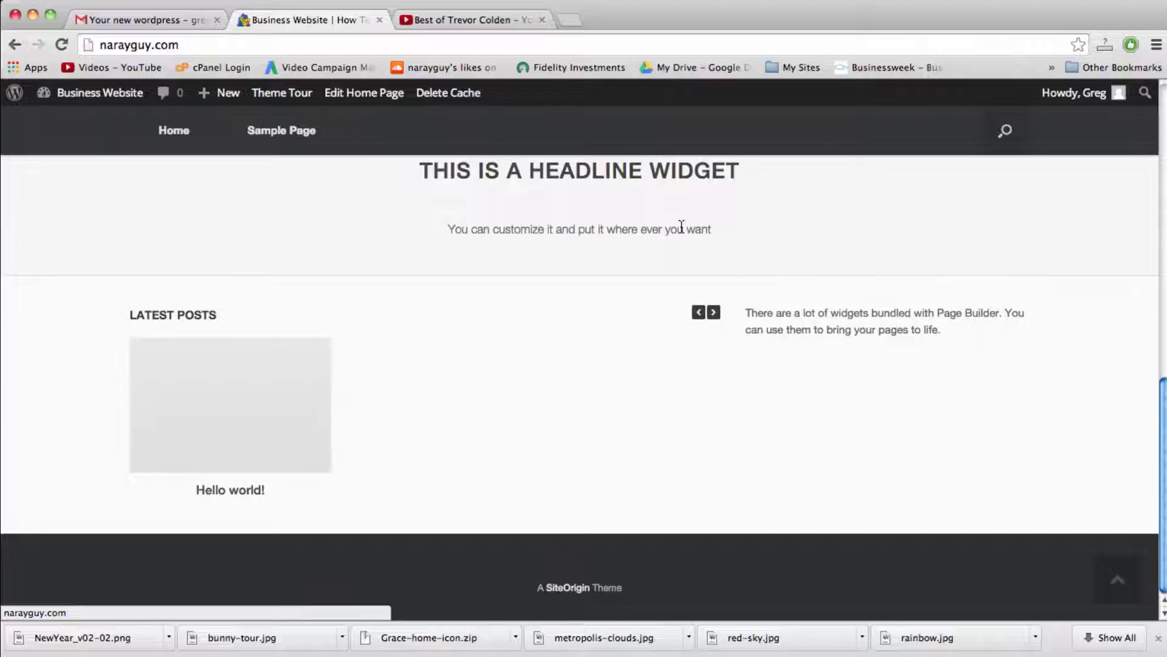
scroll(682, 228, "up", 5)
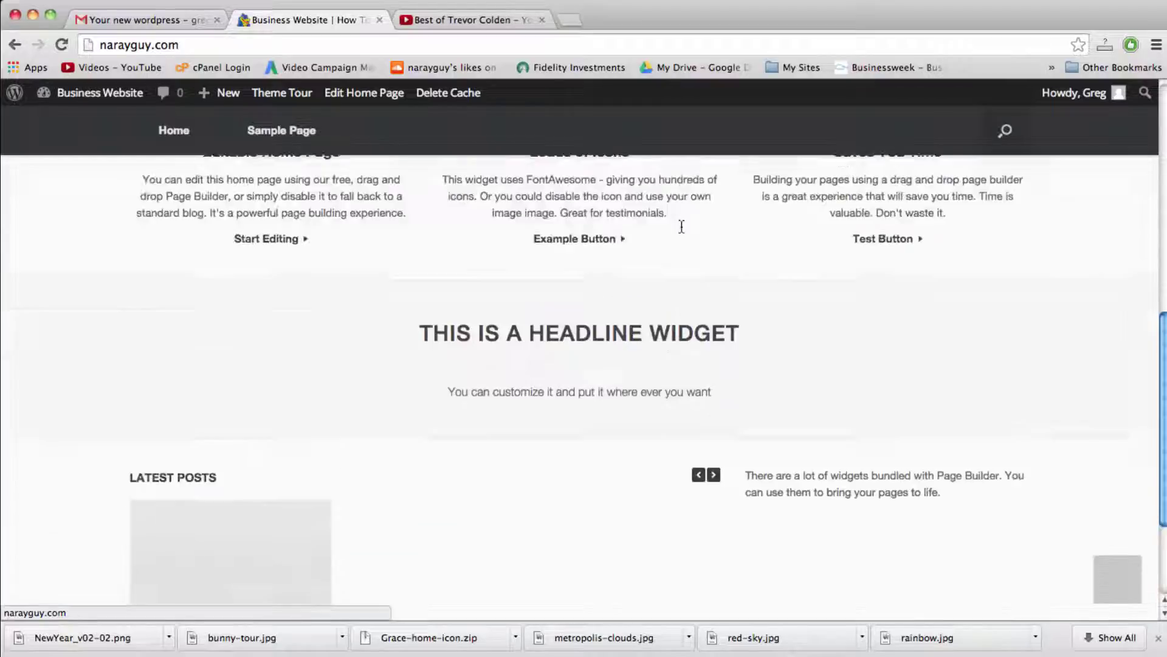
scroll(684, 229, "up", 9)
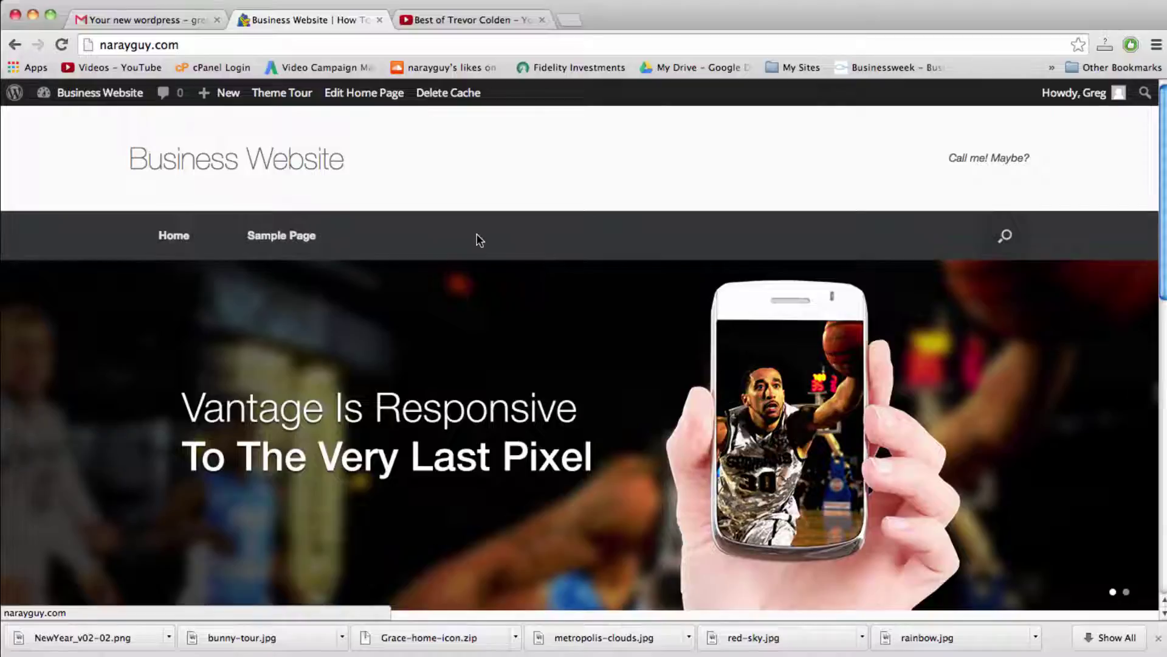
key("F3")
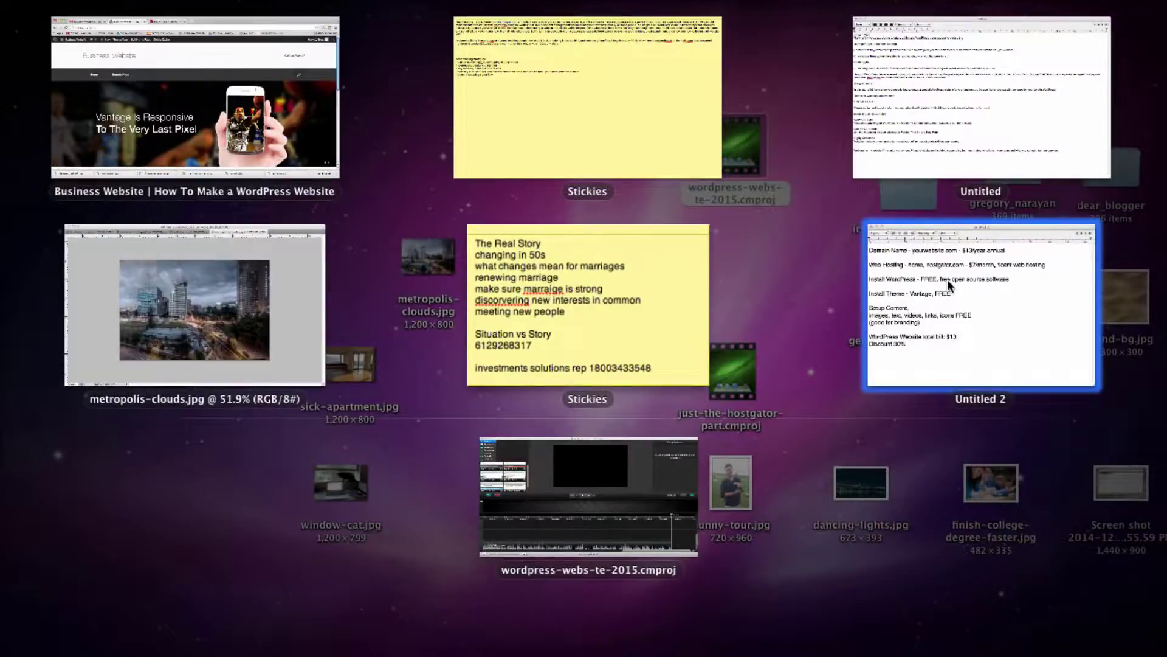
left_click(947, 279)
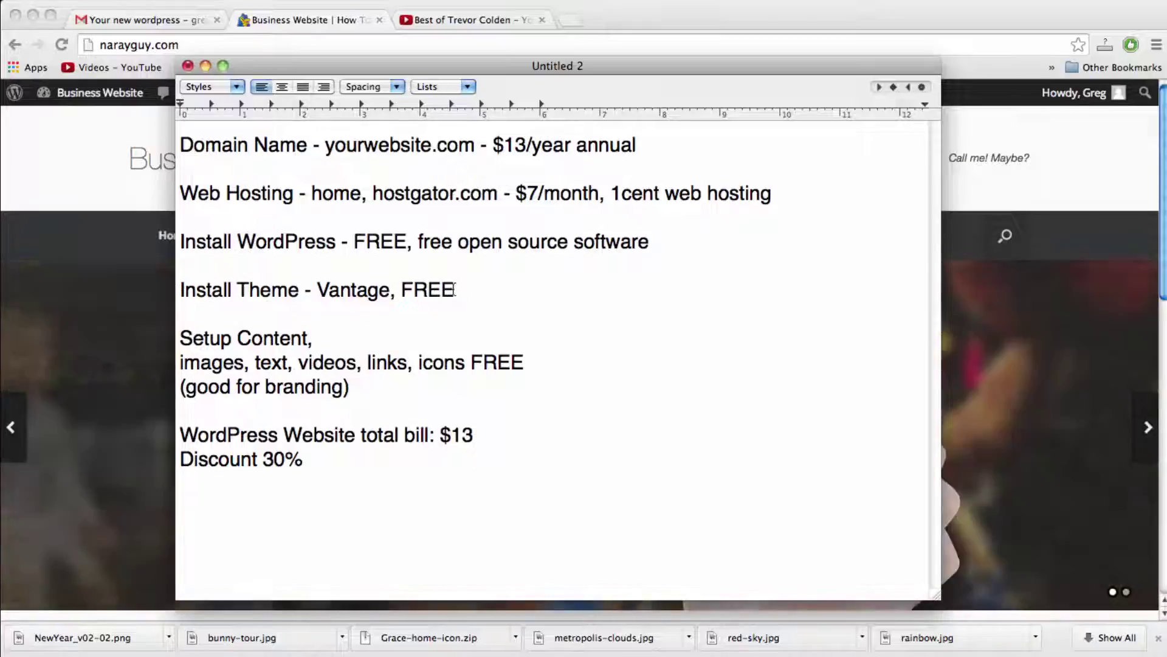
left_click(321, 343)
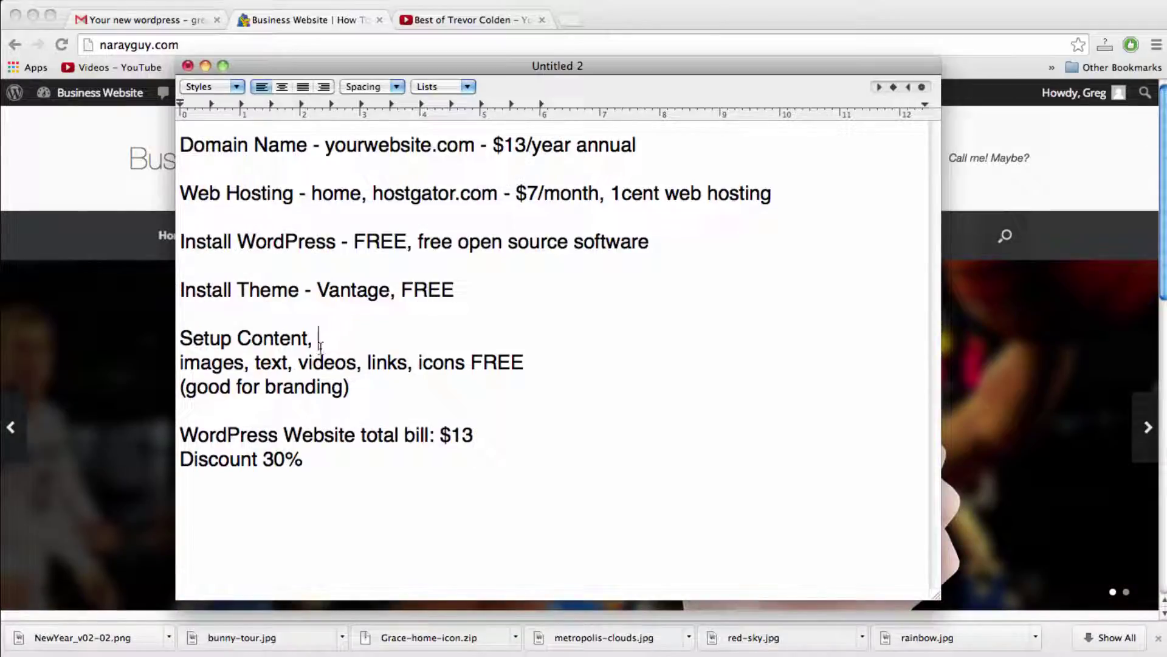
double_click(267, 336)
left_click(302, 338)
double_click(269, 338)
left_click(318, 338)
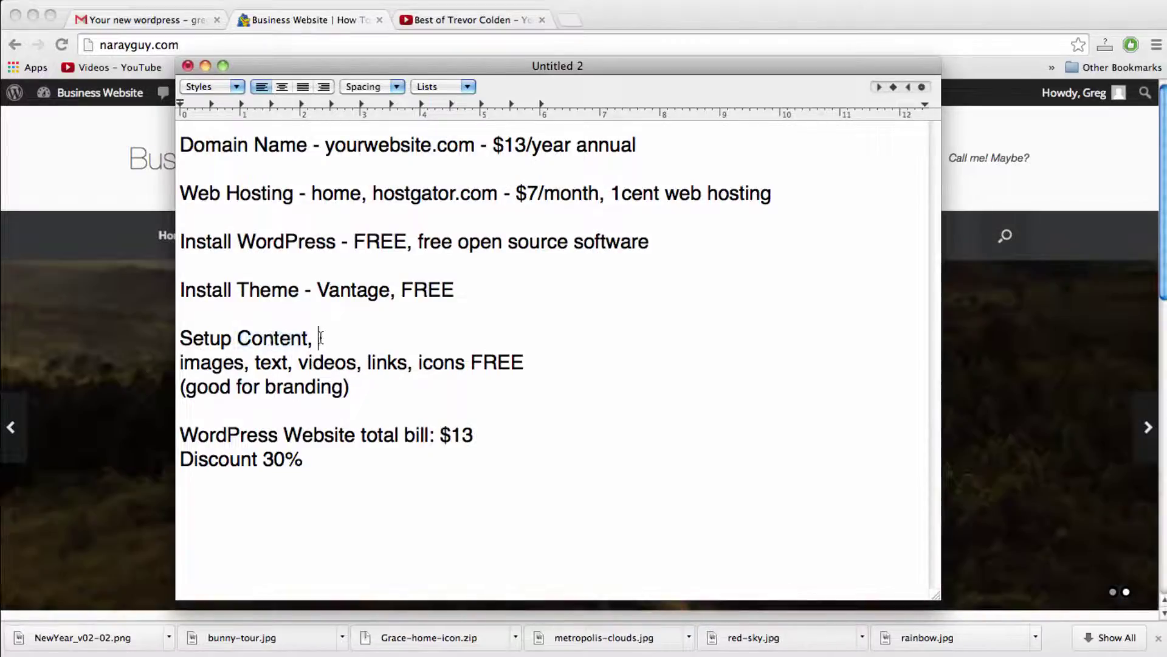
left_click(309, 339)
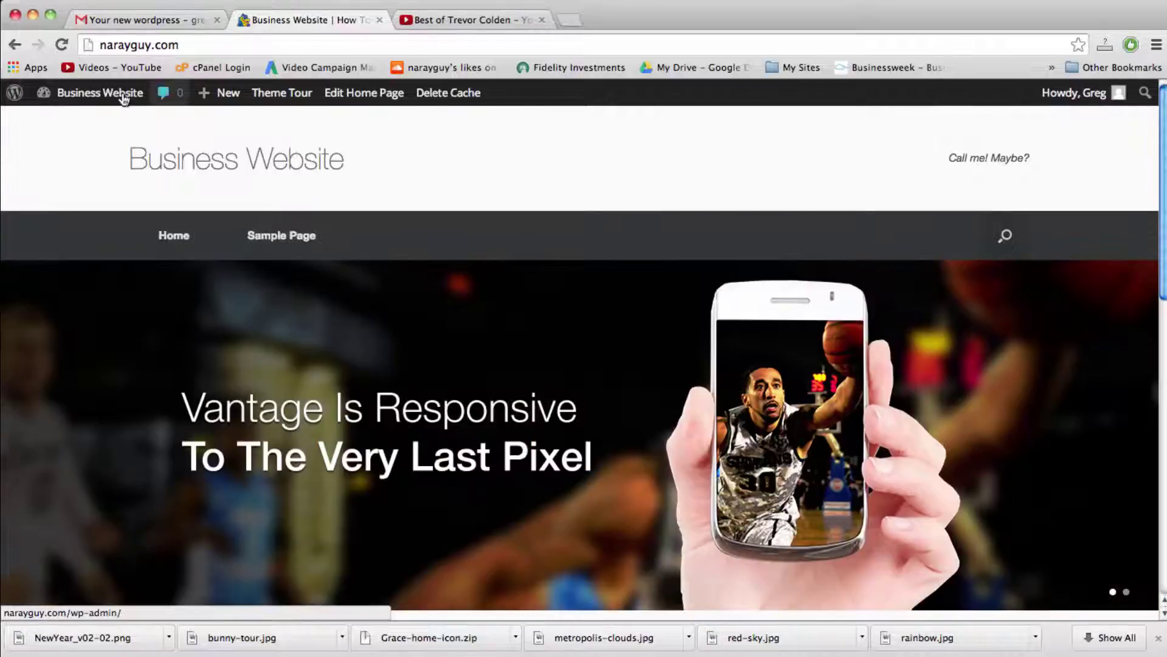
Step: Return to the Business Website Dashboard, which reports WordPress 4.1 running Vantage
left_click(123, 97)
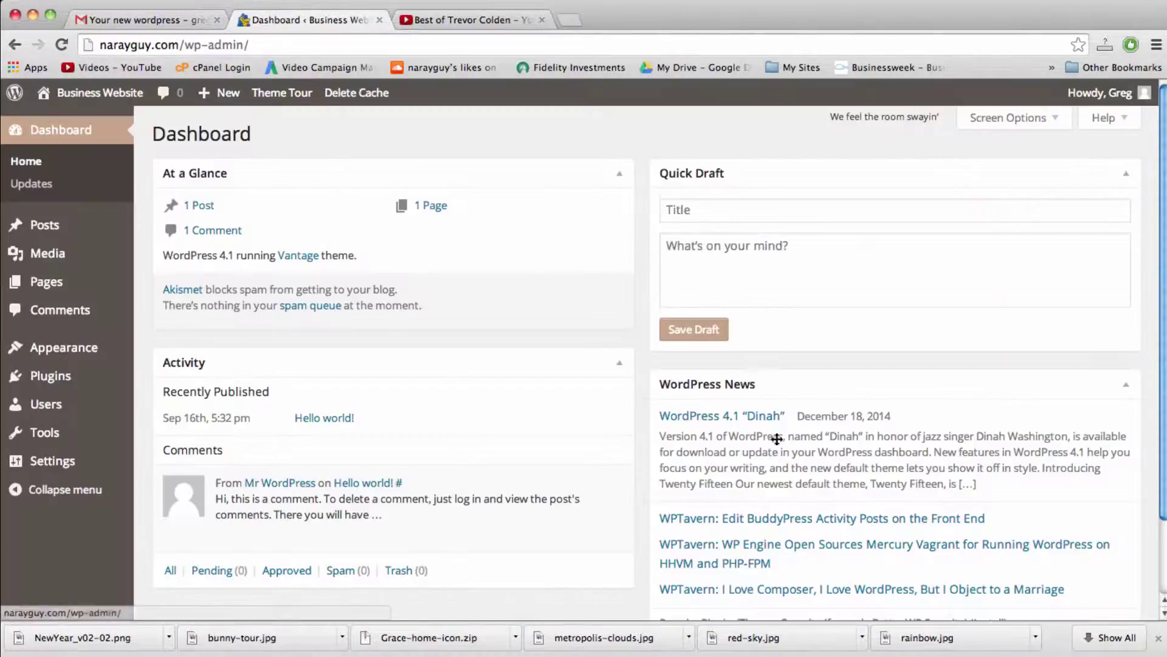
scroll(274, 364, "down", 1)
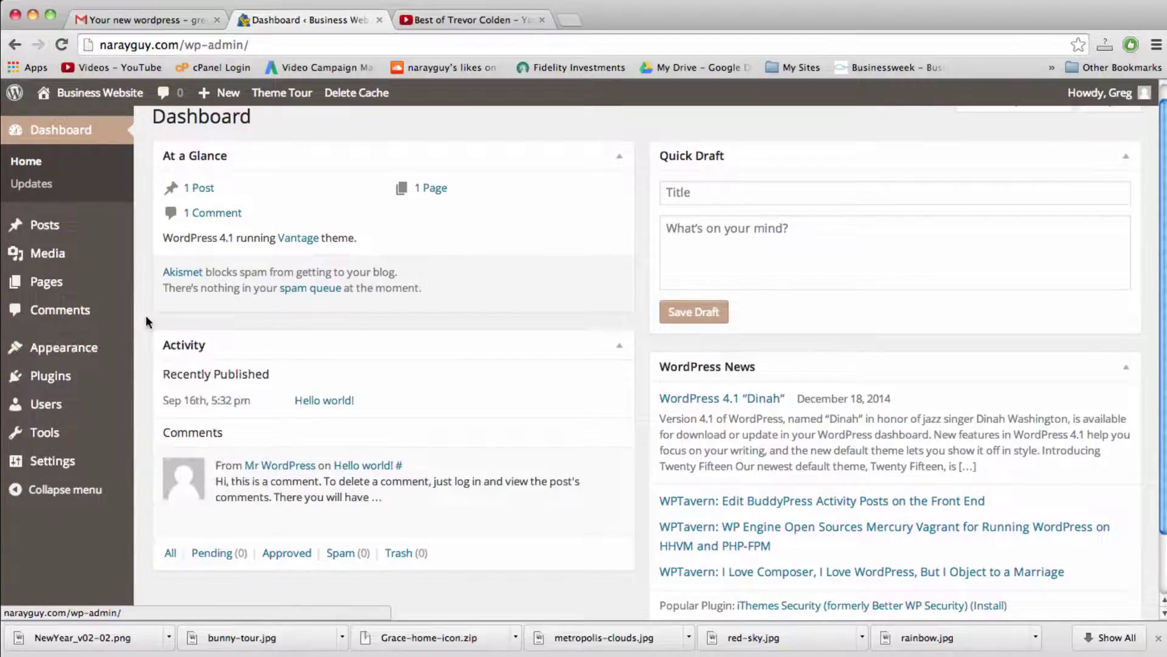
mouse_move(114, 350)
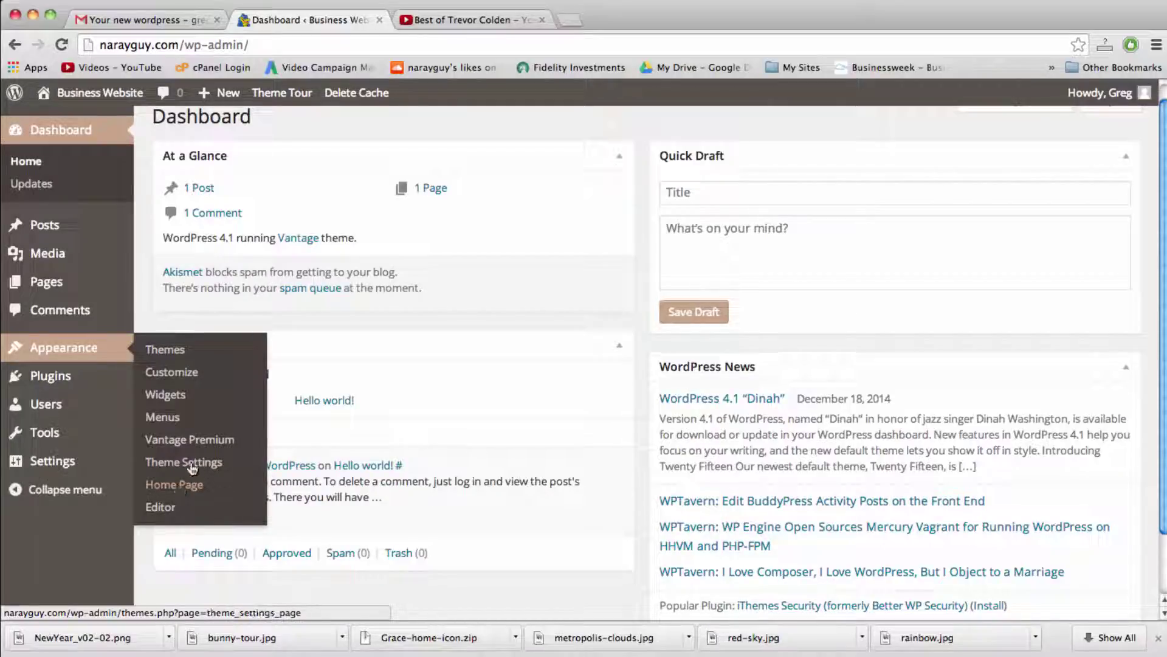
Step: Open Vantage Theme Settings and cycle through the Layout, Home, Navigation, Blog, Social, General and Logo sections
left_click(188, 465)
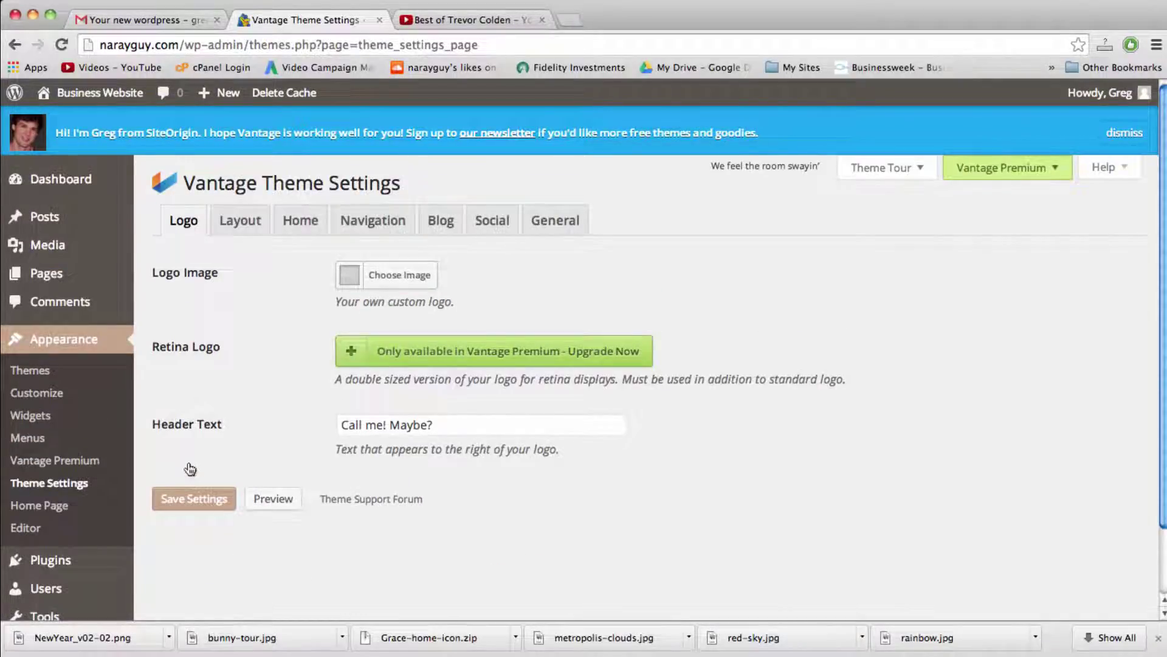
scroll(190, 468, "down", 3)
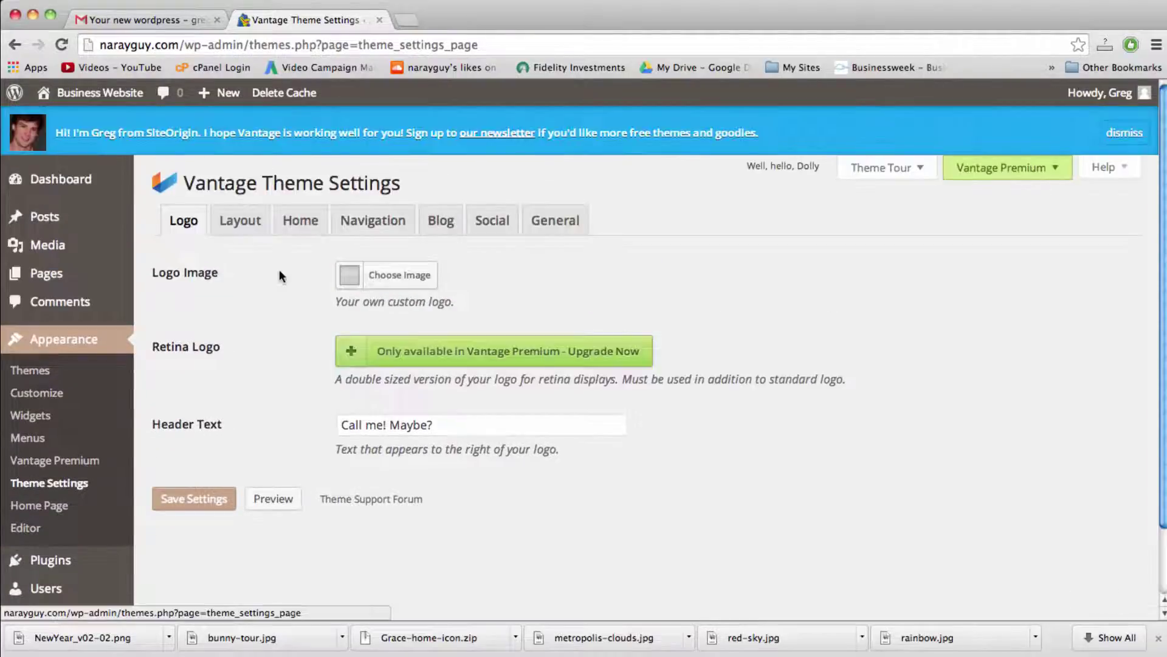
left_click(241, 222)
left_click(312, 225)
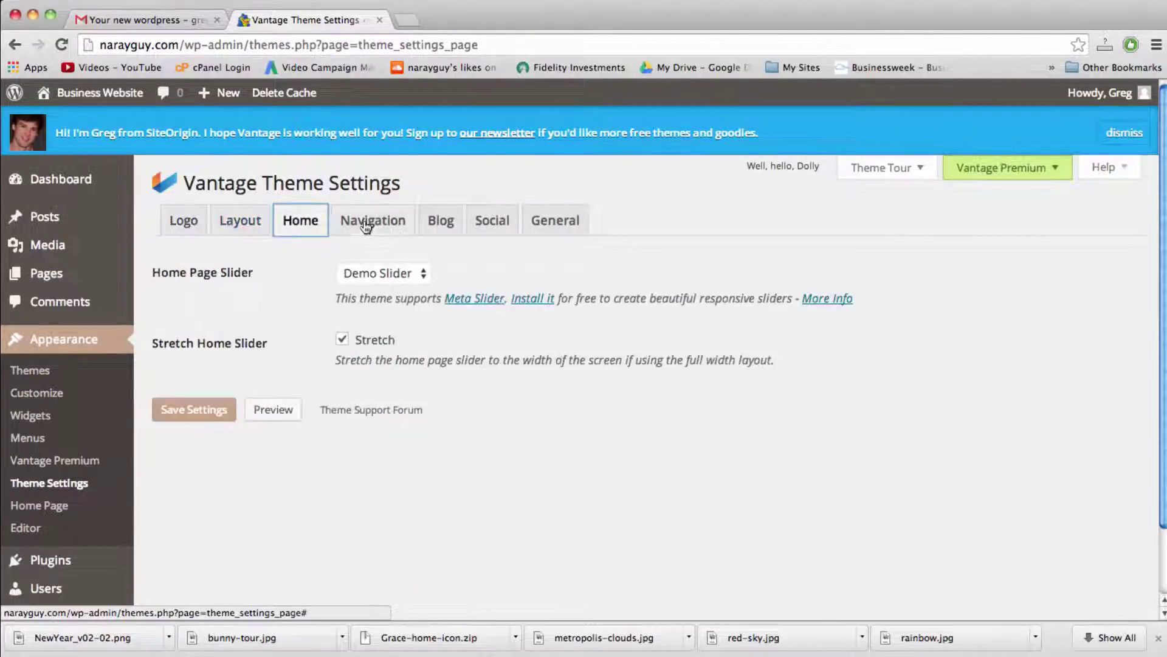
left_click(370, 224)
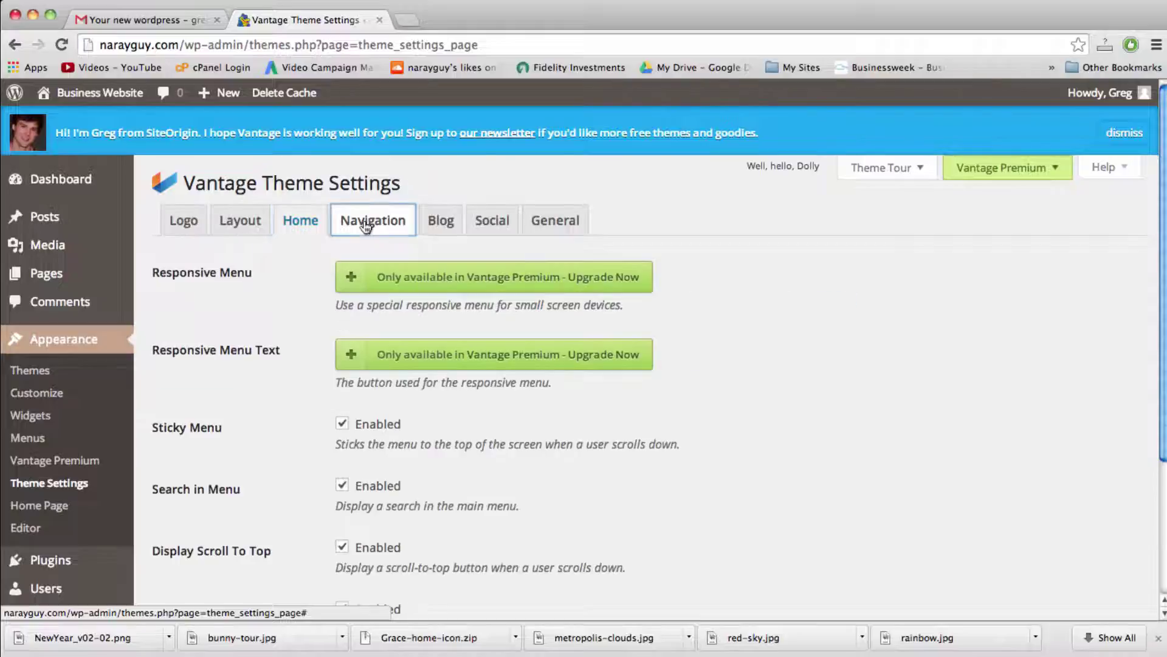
left_click(442, 222)
left_click(504, 225)
left_click(554, 224)
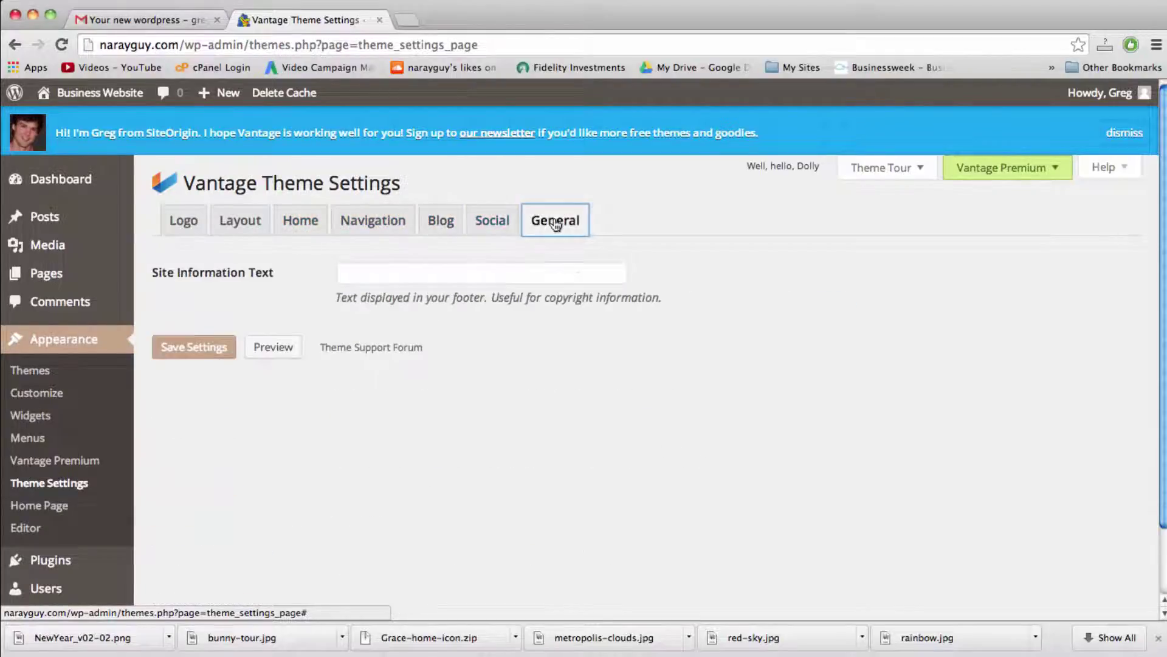
left_click(491, 224)
left_click(442, 223)
left_click(379, 224)
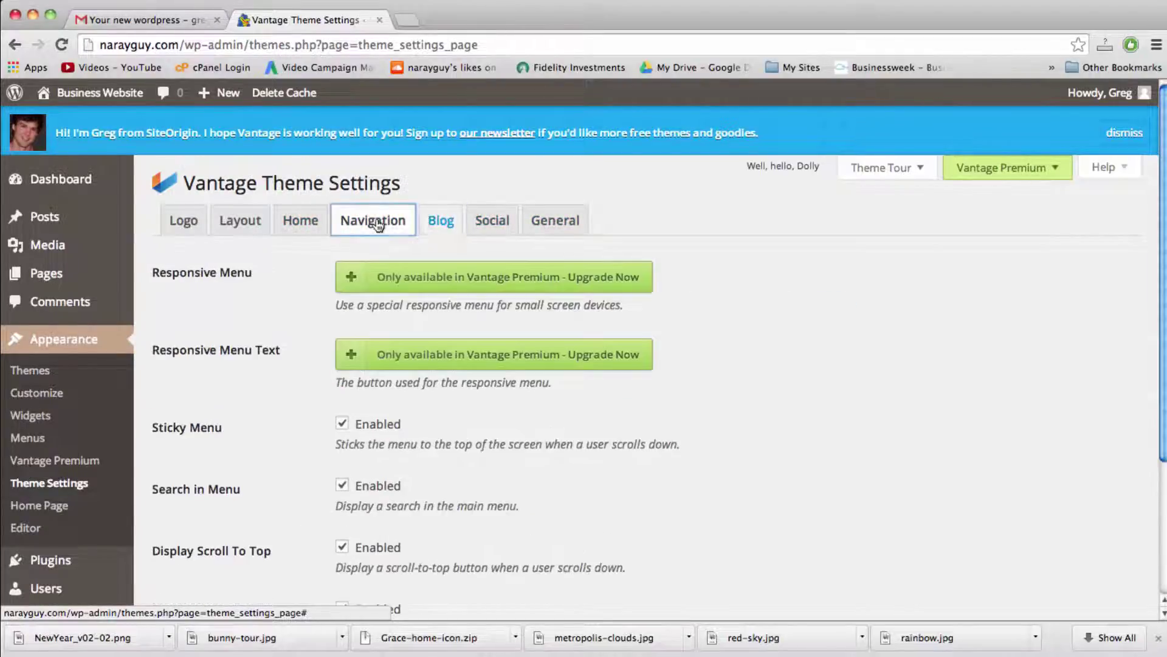
left_click(291, 231)
left_click(240, 224)
left_click(184, 226)
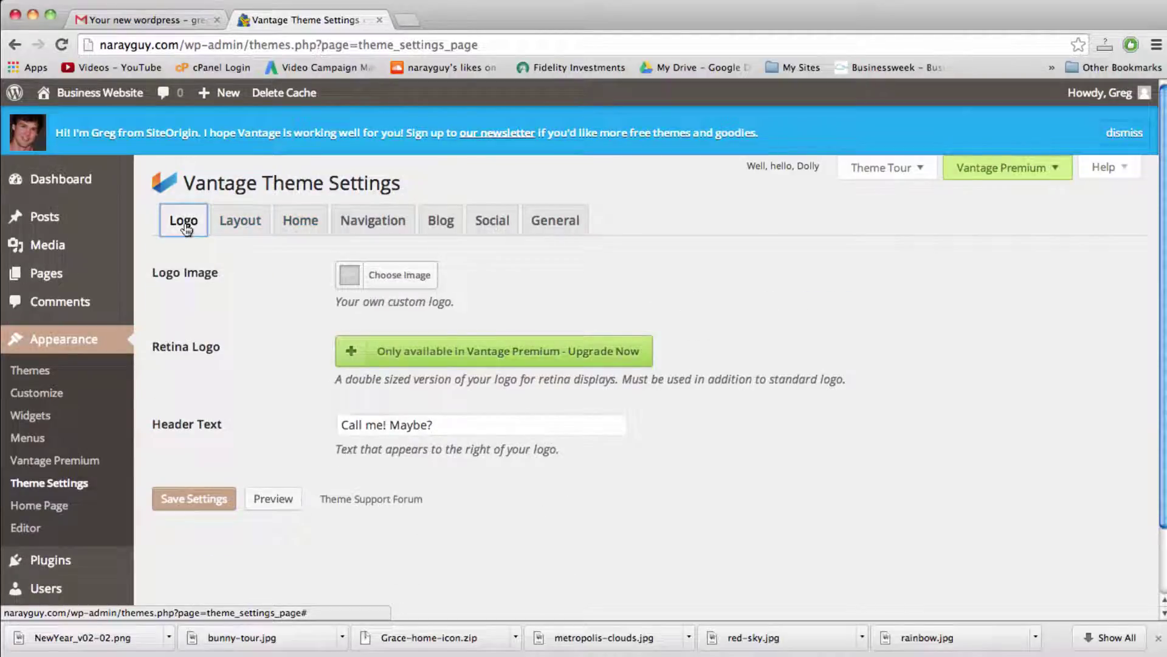
Step: Revisit the Navigation, Blog, Layout and Logo sections, finishing on the Home slider options
left_click(373, 222)
left_click(436, 227)
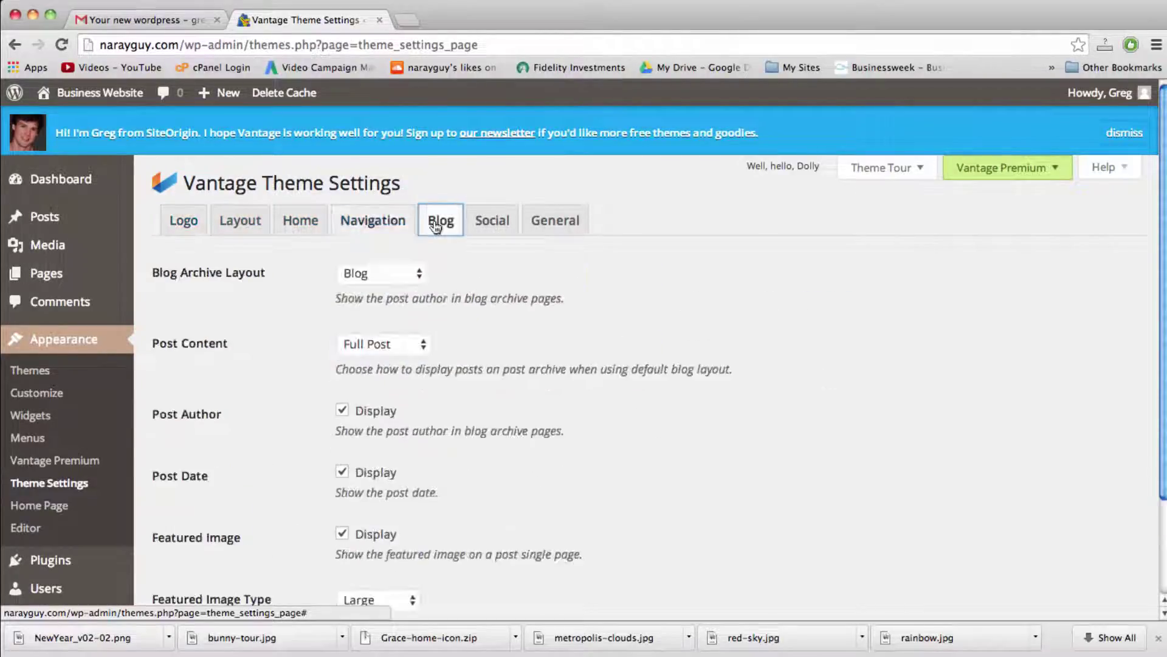
left_click(371, 225)
left_click(298, 224)
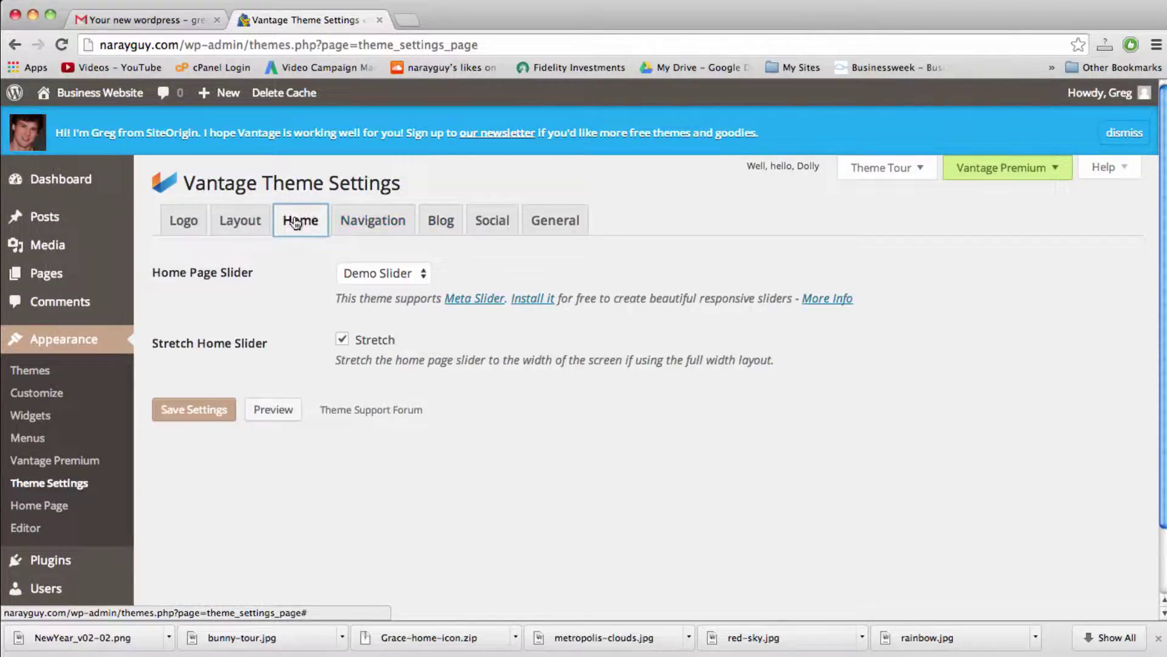
left_click(238, 221)
left_click(184, 221)
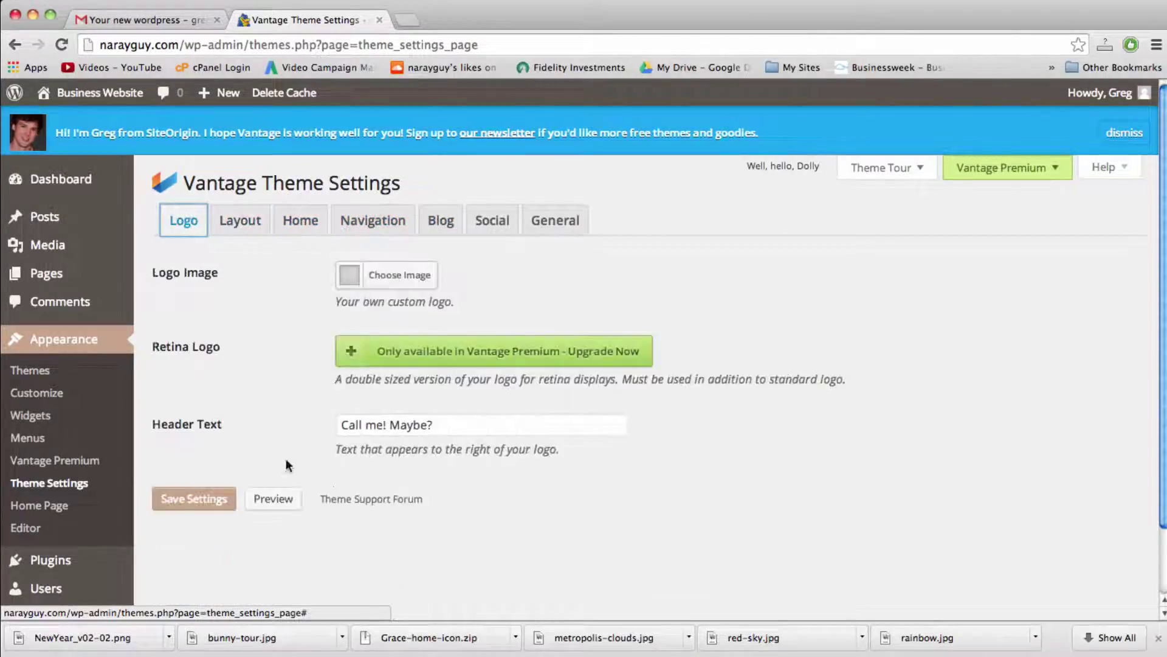
left_click(458, 359)
left_click(582, 383)
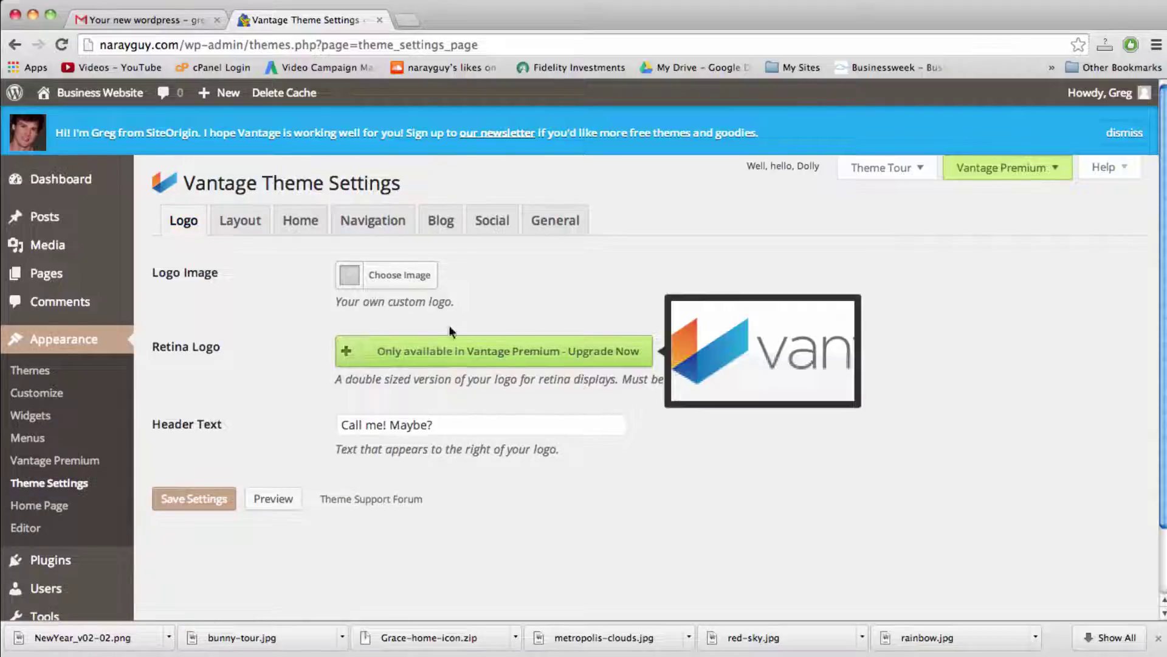
mouse_move(521, 356)
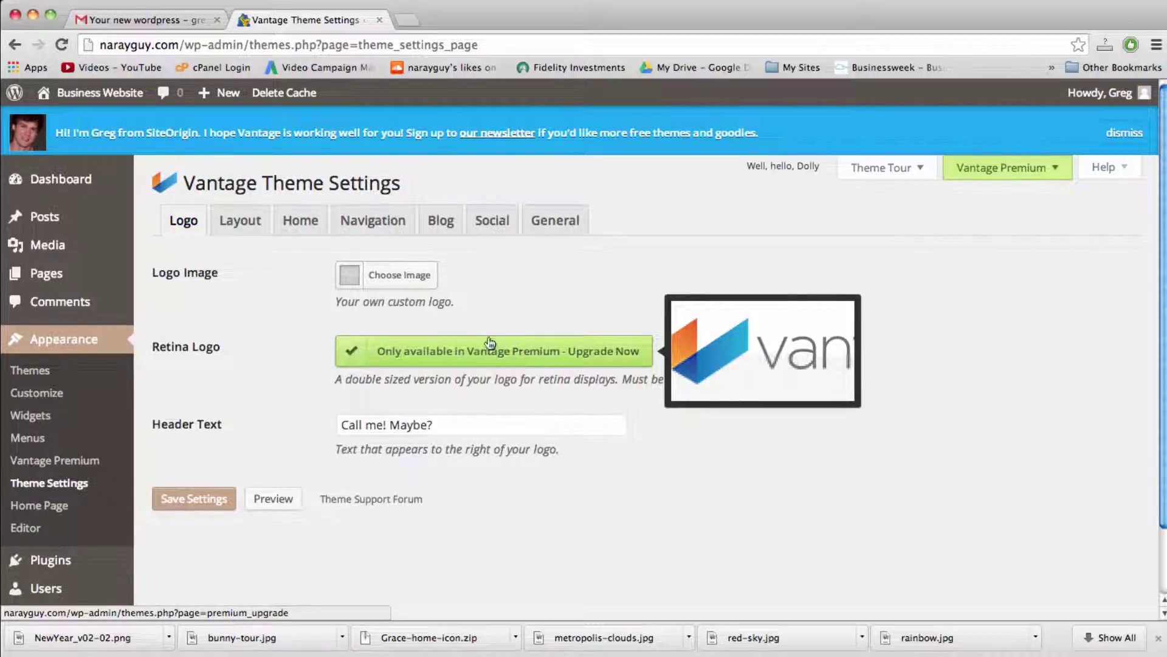
left_click(300, 223)
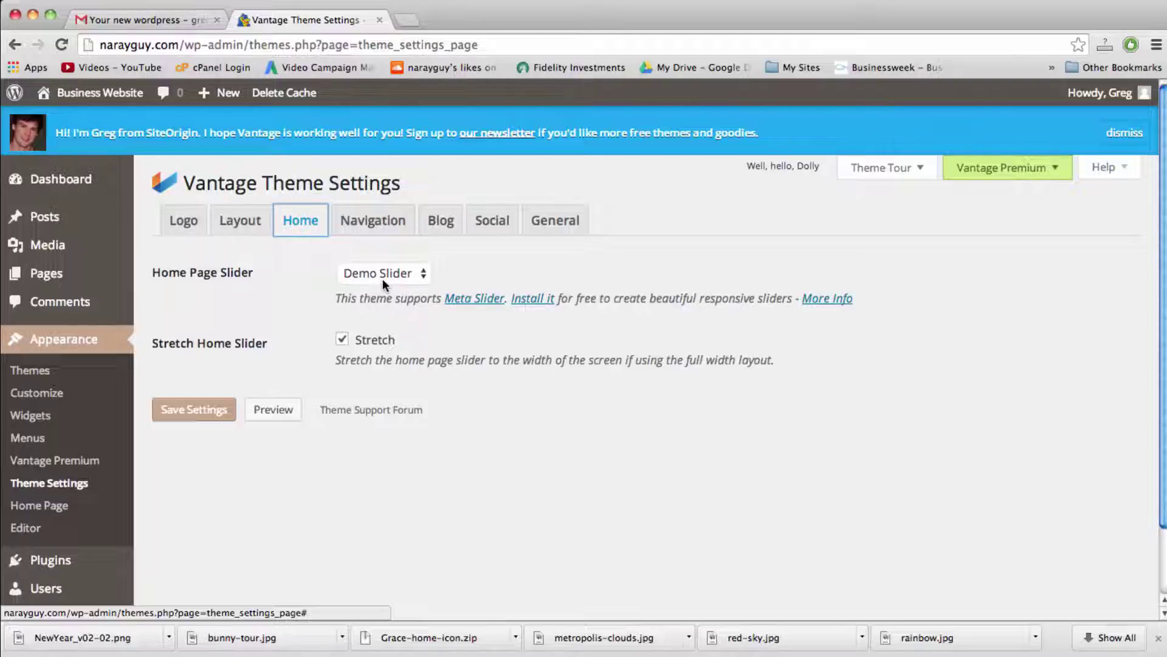
Step: Leave Demo Slider as the Home Page Slider and install the recommended free Meta Slider plugin
left_click(415, 273)
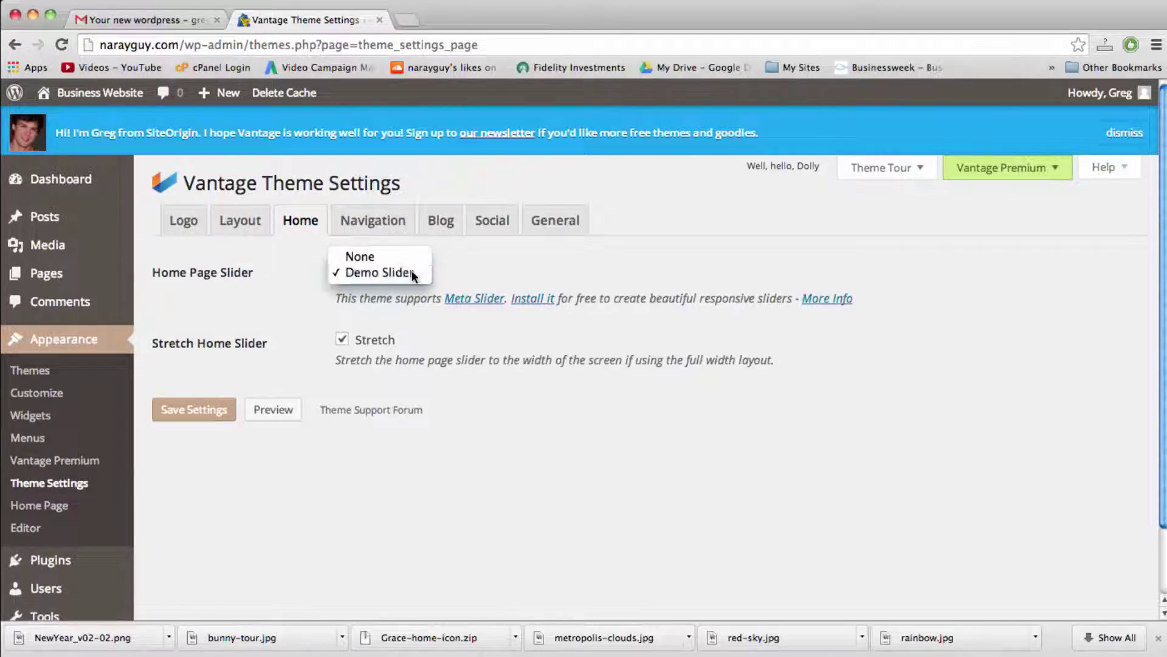
left_click(411, 273)
left_click(411, 273)
left_click(412, 273)
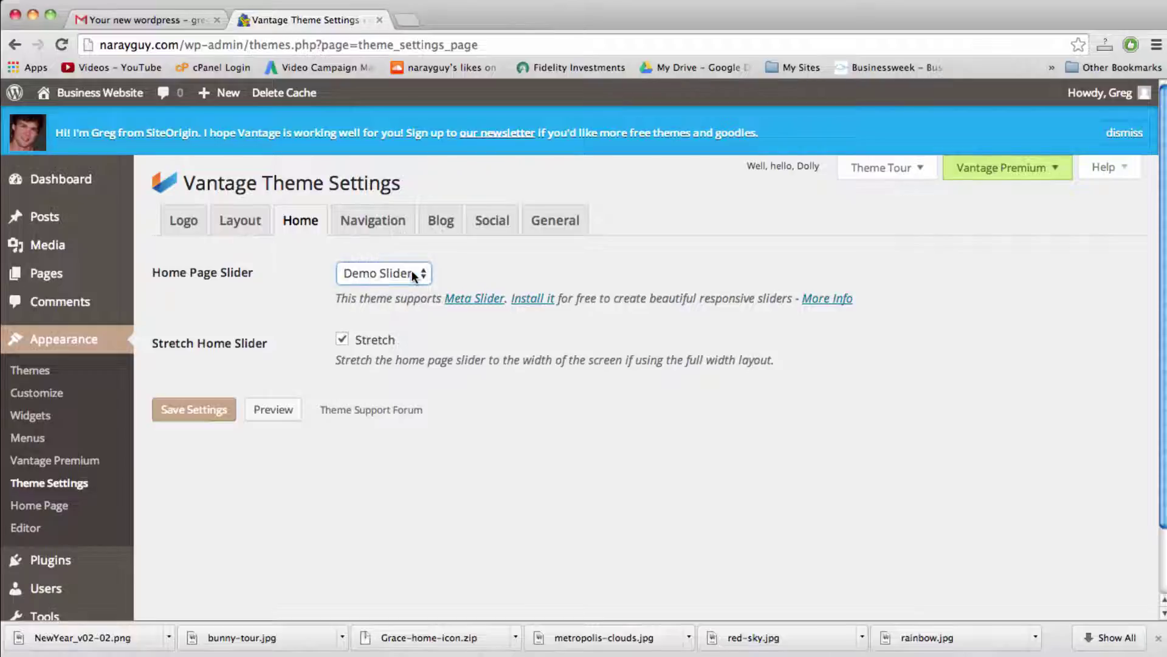
double_click(420, 298)
double_click(384, 303)
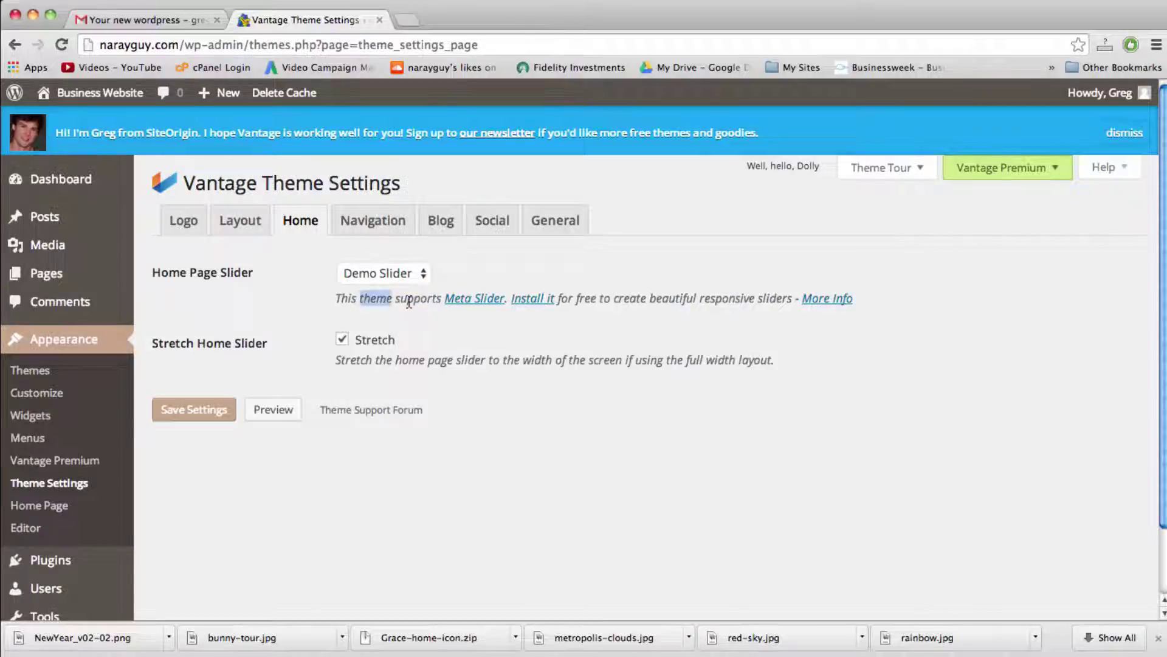
double_click(418, 298)
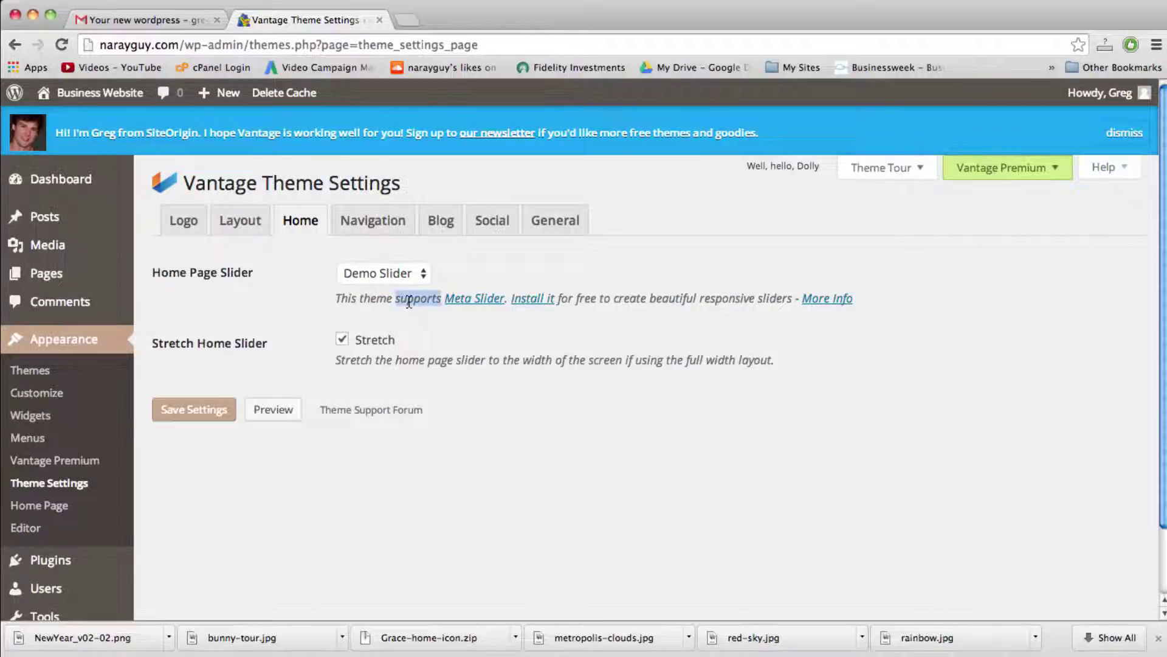
left_click(402, 273)
left_click(401, 271)
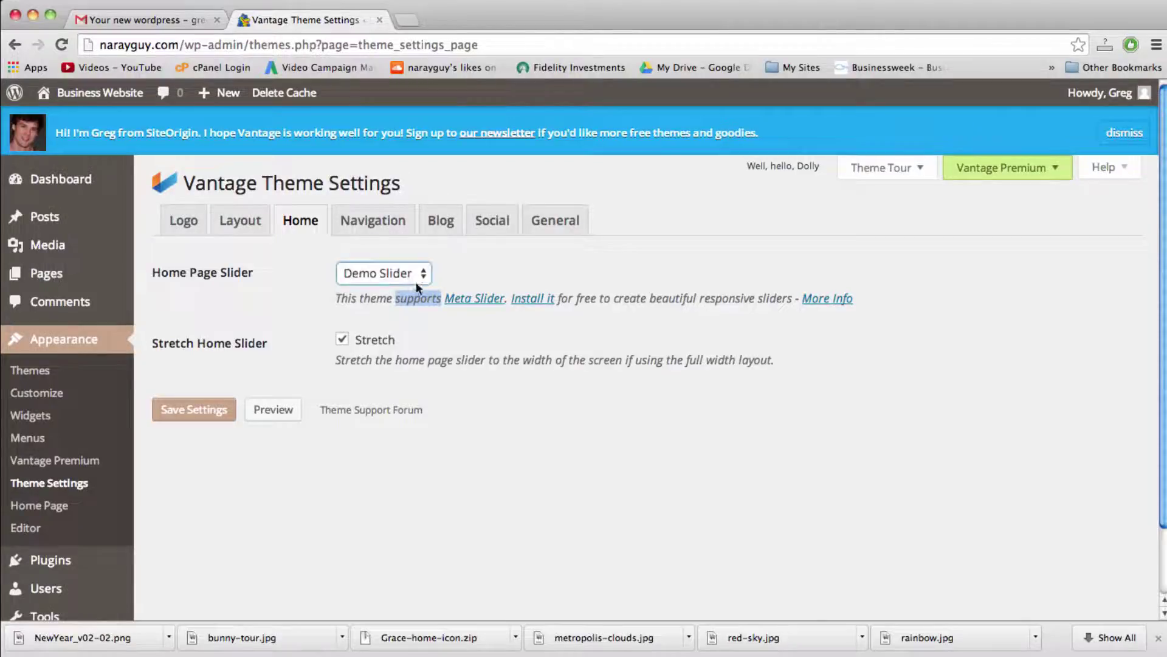
left_click(415, 298)
left_click(529, 300)
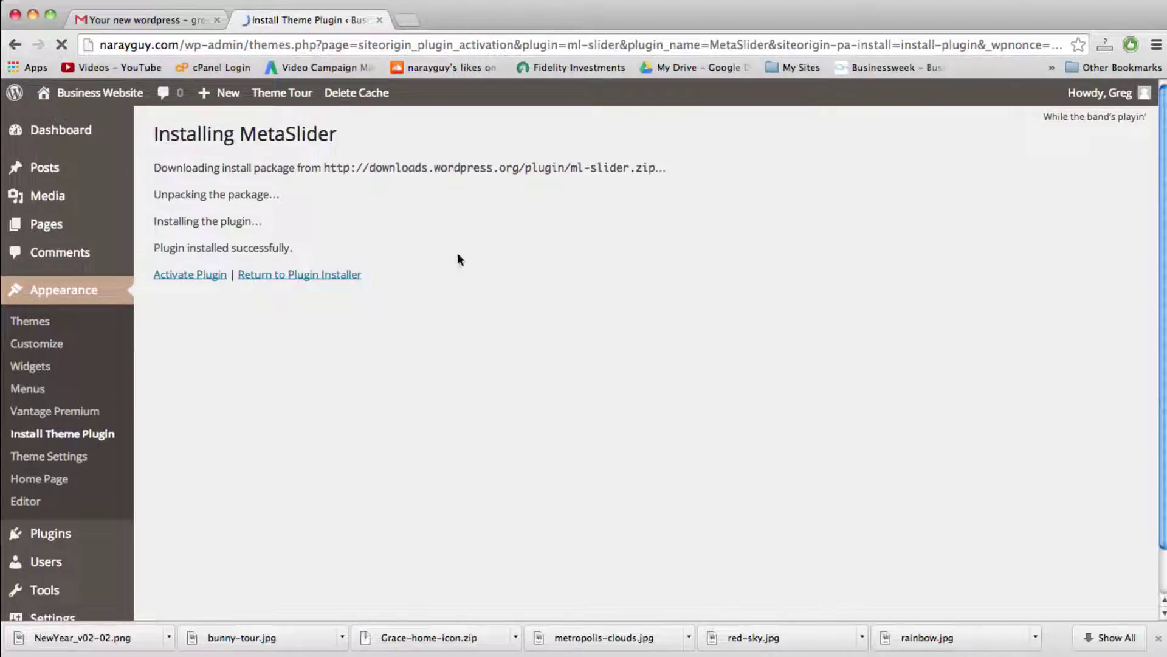
Step: Activate MetaSlider and check the Plugins list now shows four active plugins
left_click(204, 275)
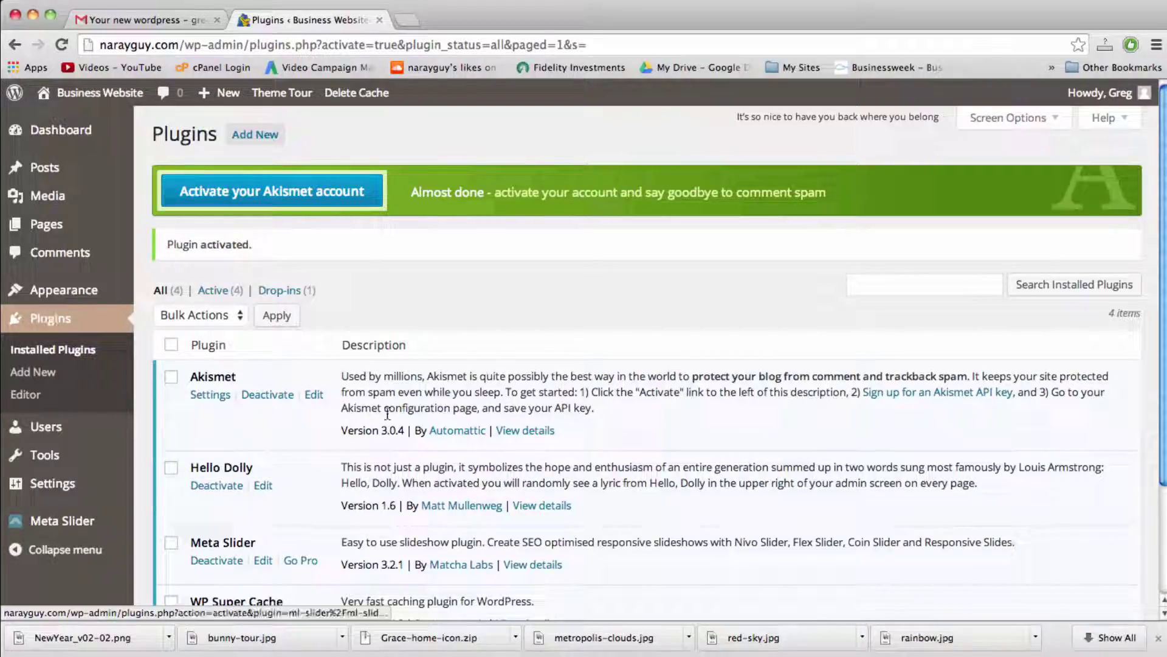
scroll(626, 485, "down", 3)
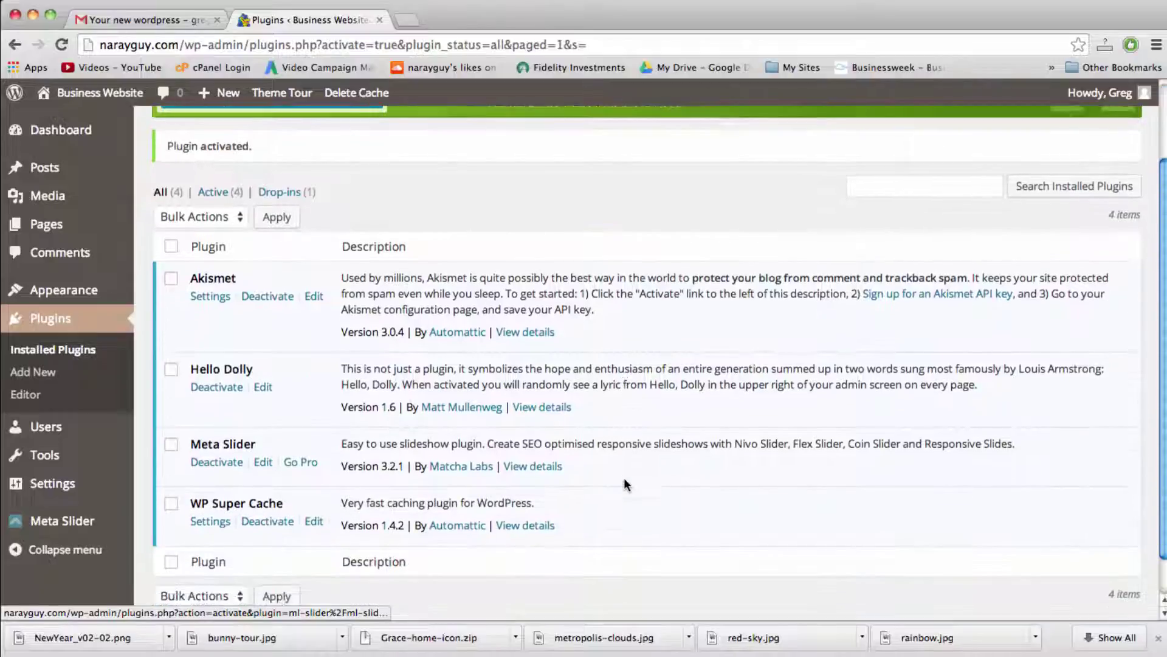
scroll(625, 483, "up", 5)
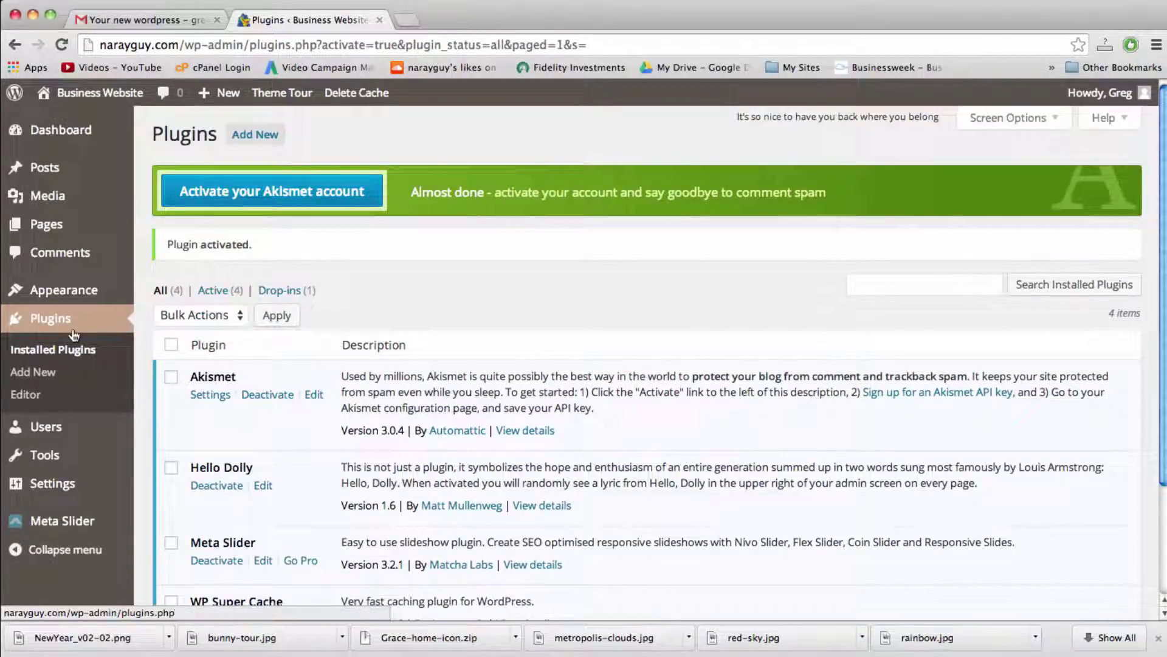
mouse_move(66, 298)
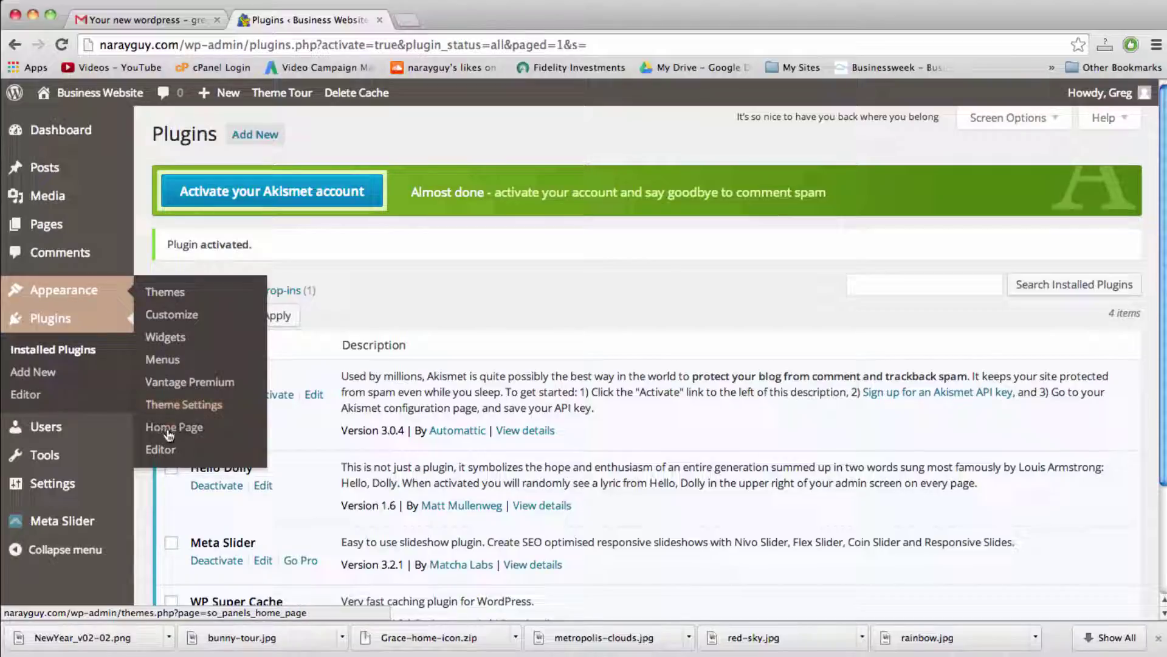
mouse_move(70, 528)
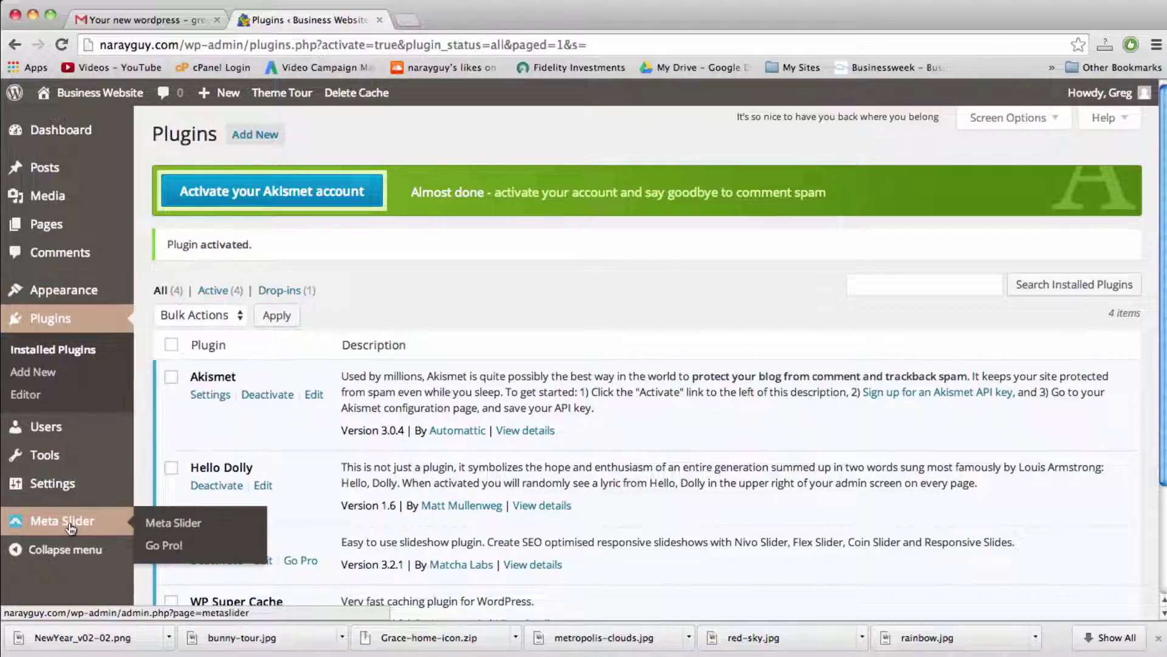
Step: Create a 700 × 300 px New Slider in Meta Slider and open the live site in a new tab
left_click(63, 521)
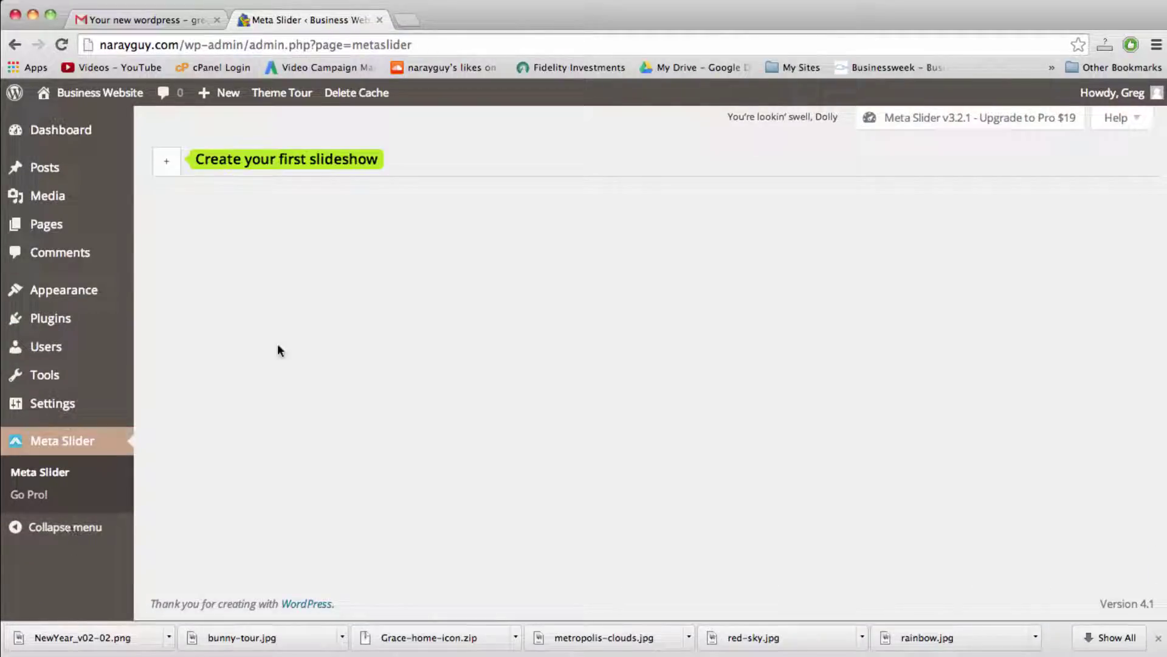
left_click(177, 166)
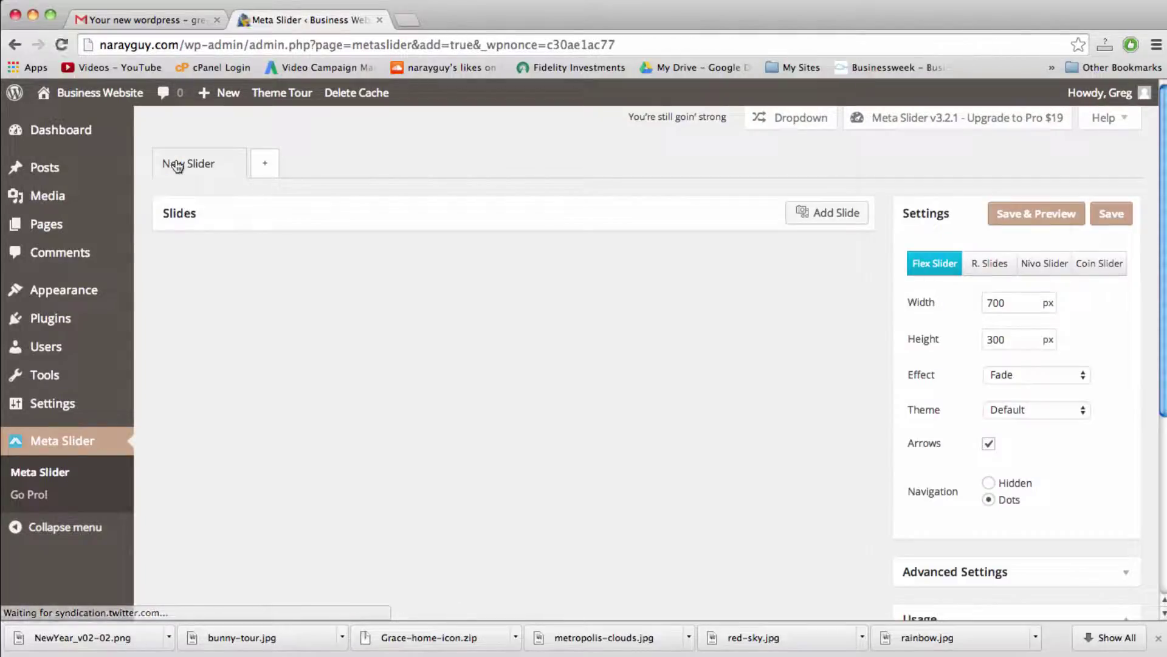
right_click(129, 91)
left_click(443, 5)
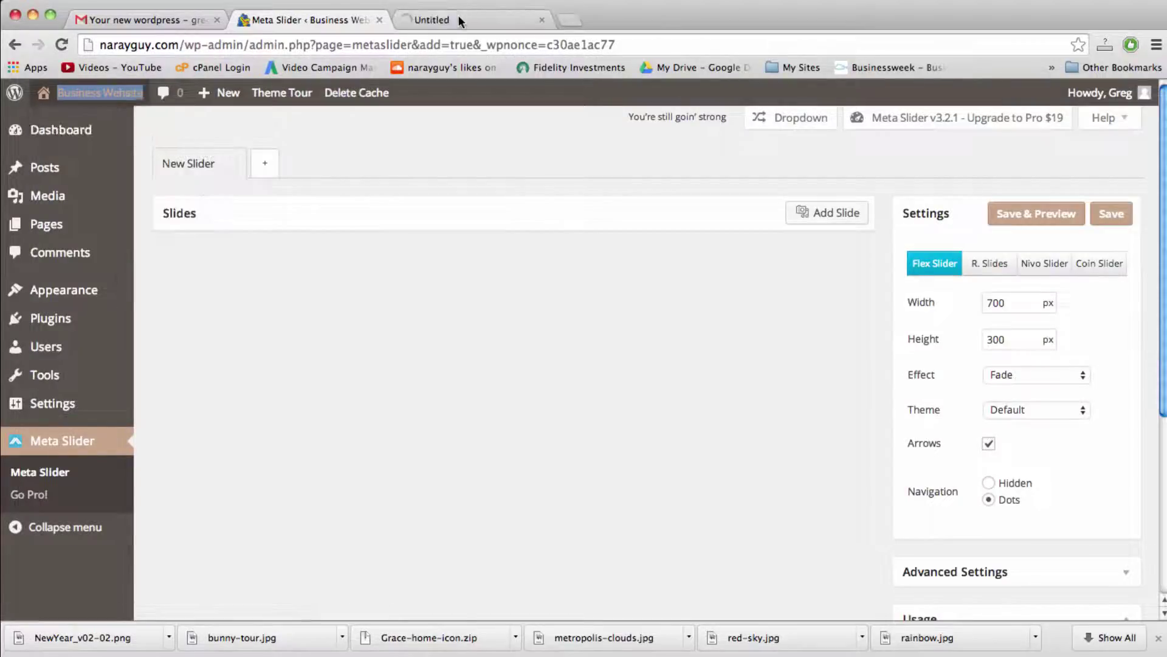
left_click(458, 14)
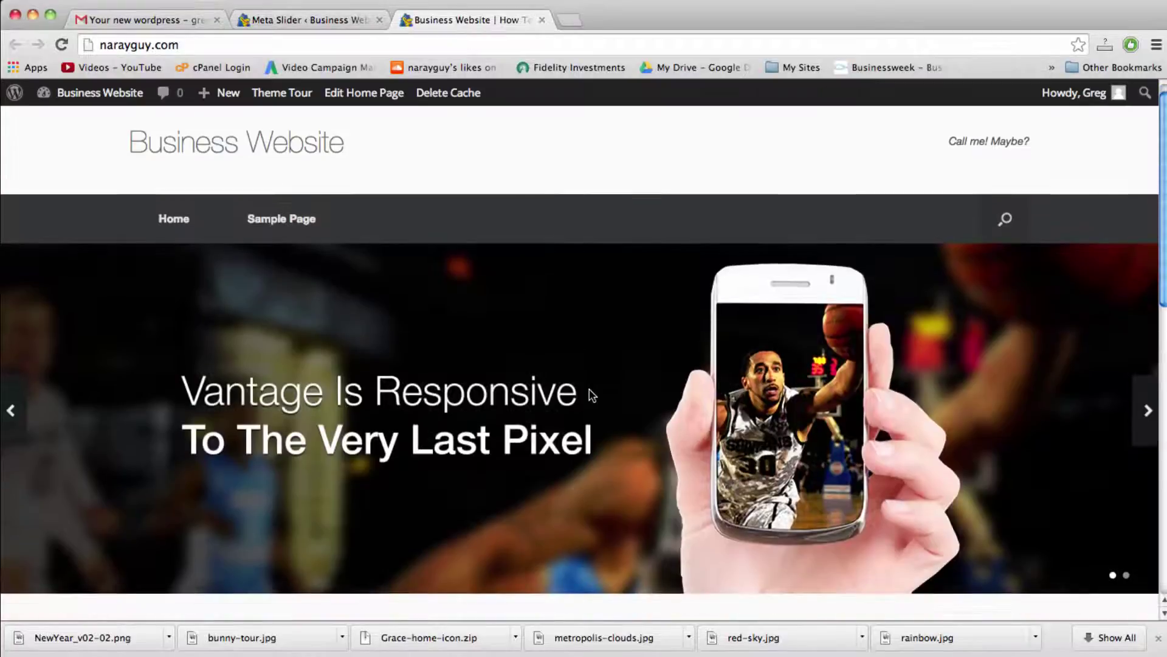
scroll(589, 396, "down", 3)
scroll(556, 359, "up", 4)
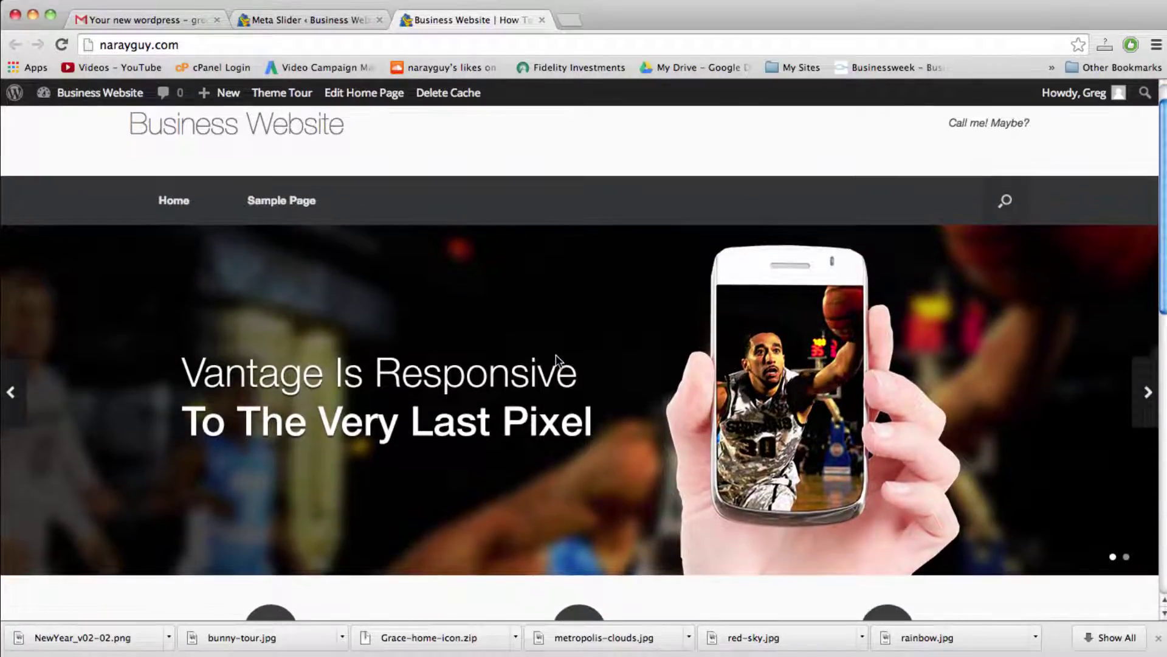
left_click(322, 18)
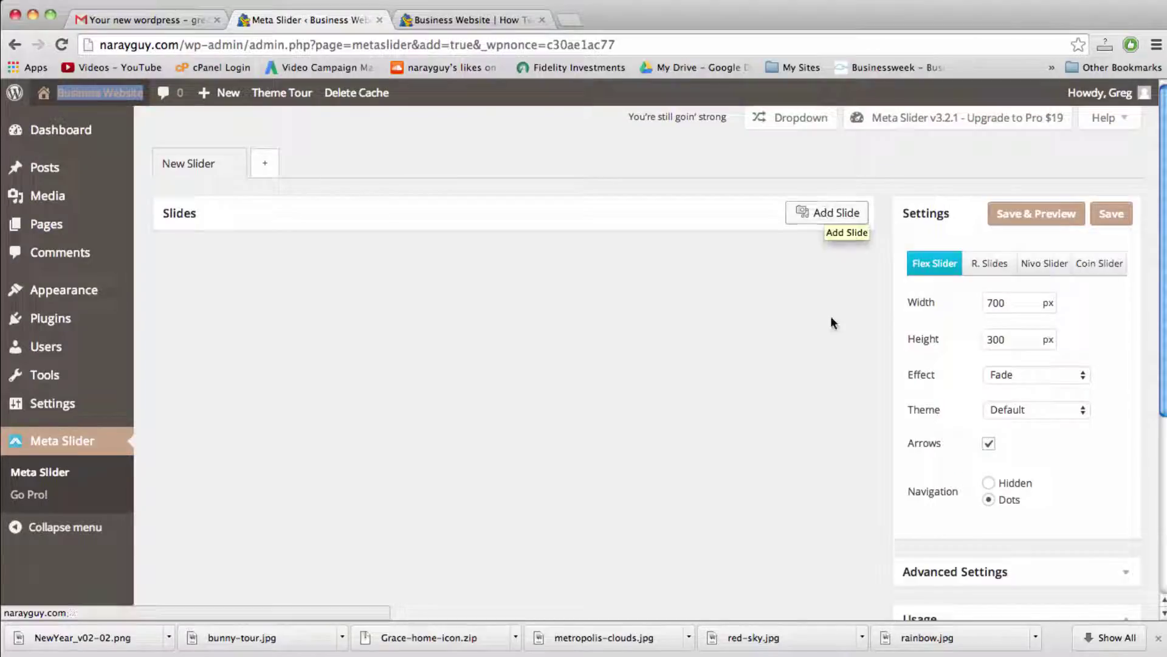
Step: Upload metropolis-clouds.jpg, red-sky.jpg and rainbow.jpg and add all three as slides
left_click(828, 217)
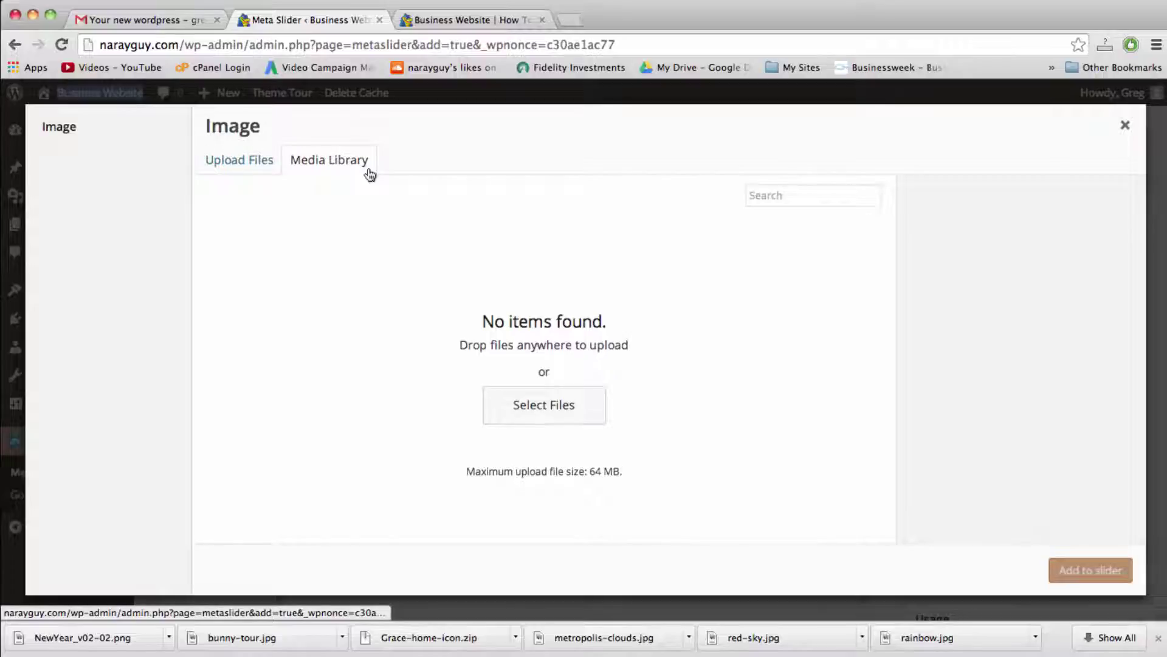
left_click(252, 164)
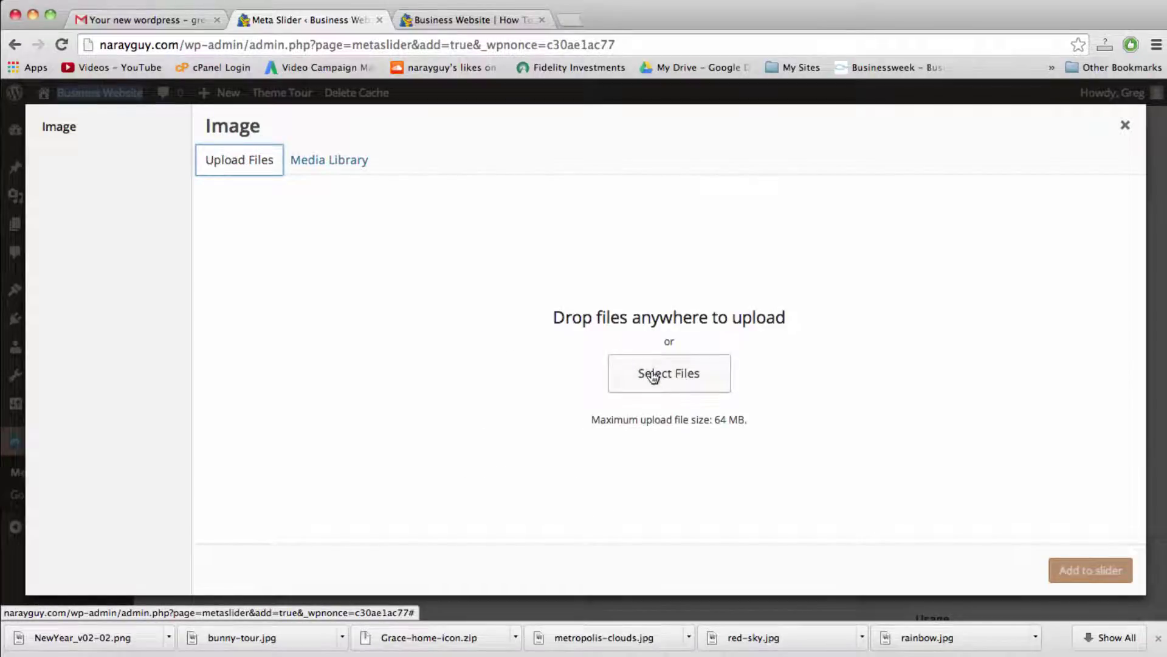
left_click(654, 374)
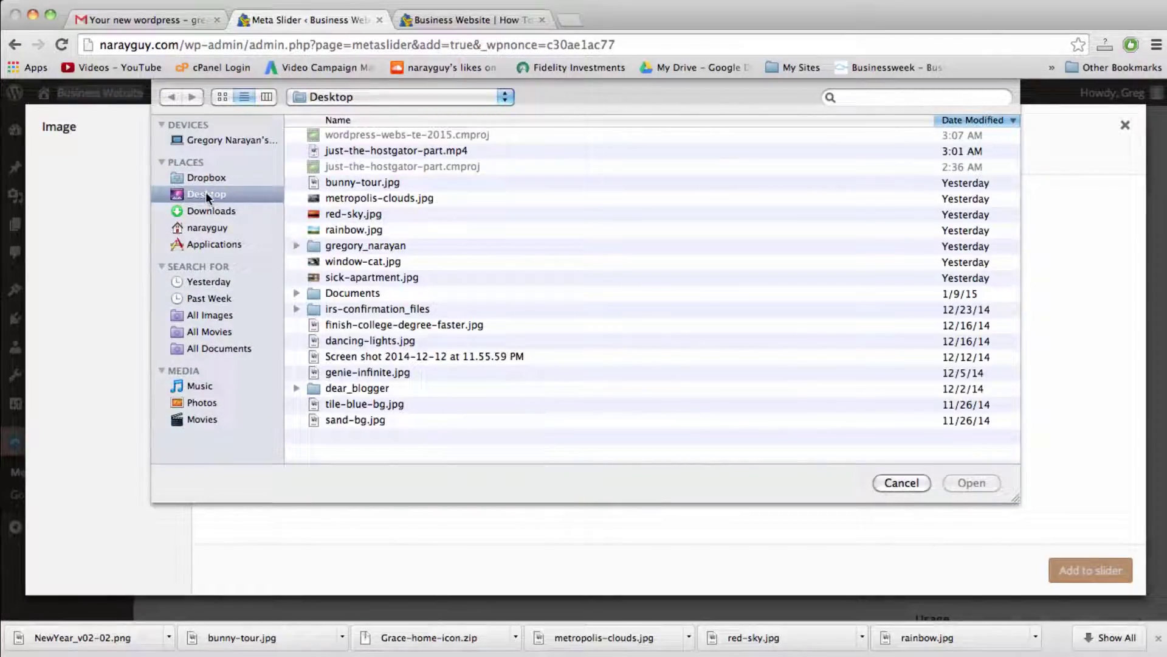
left_click(359, 199)
left_click(359, 211)
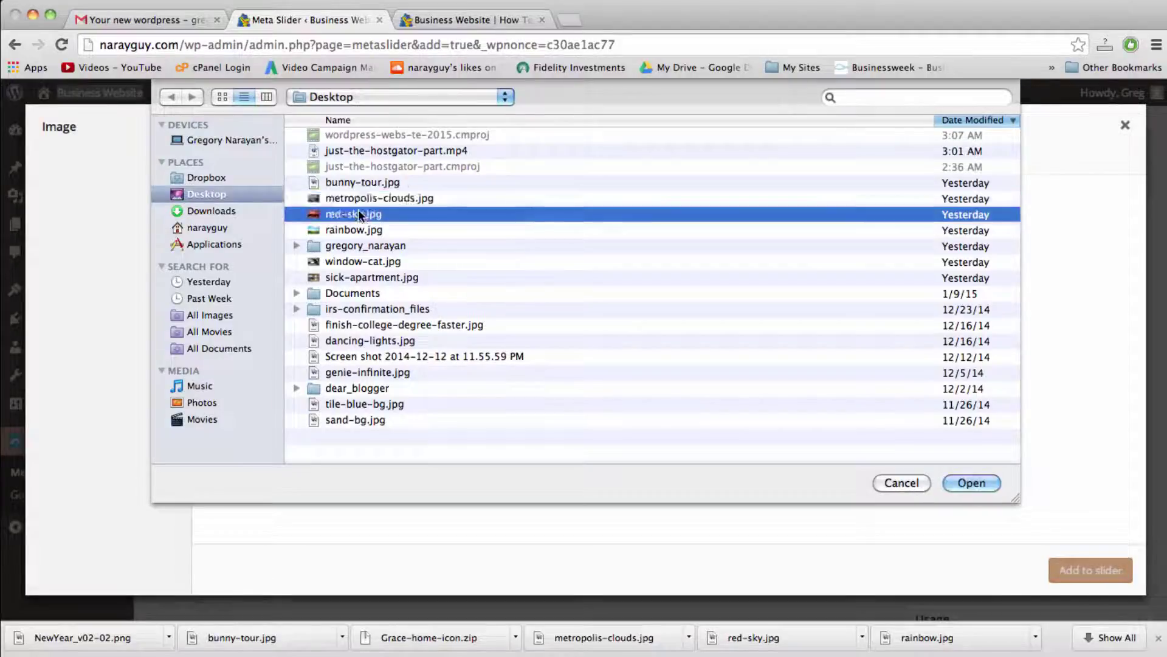
left_click(359, 231, "shift")
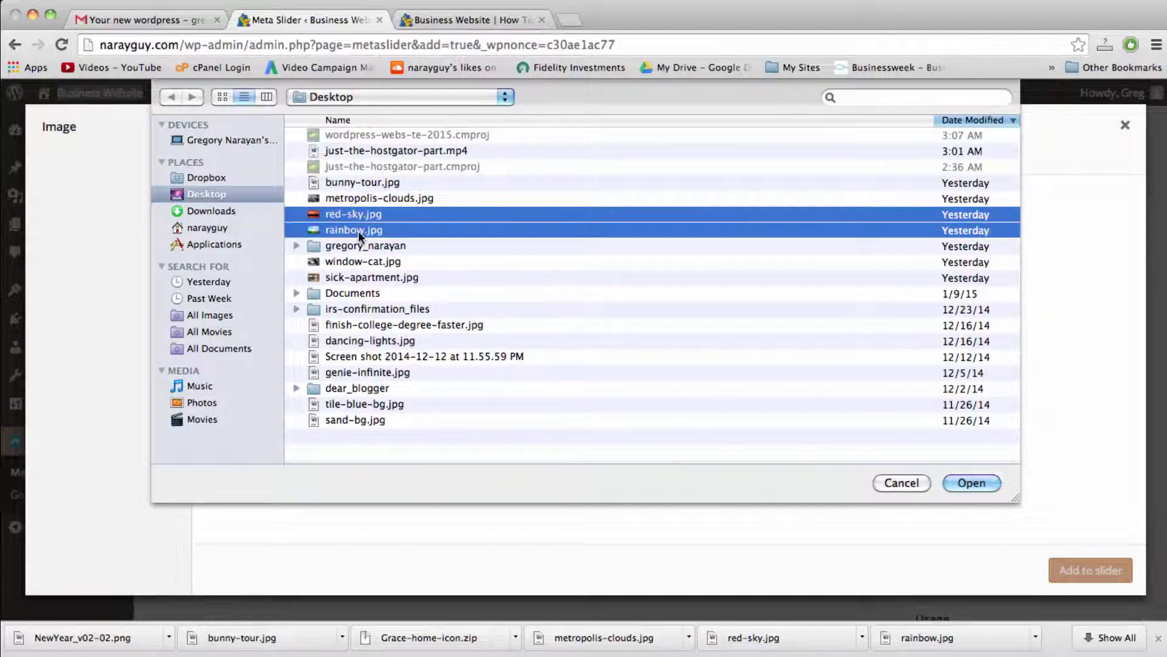
left_click(352, 203, "shift")
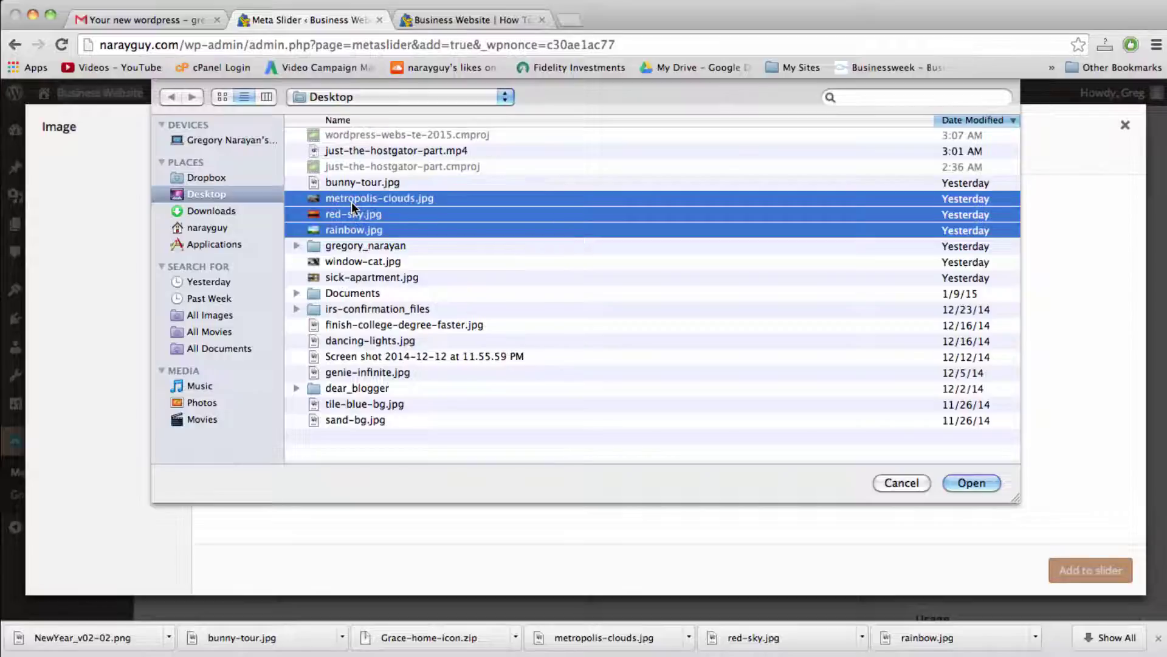
left_click(972, 483)
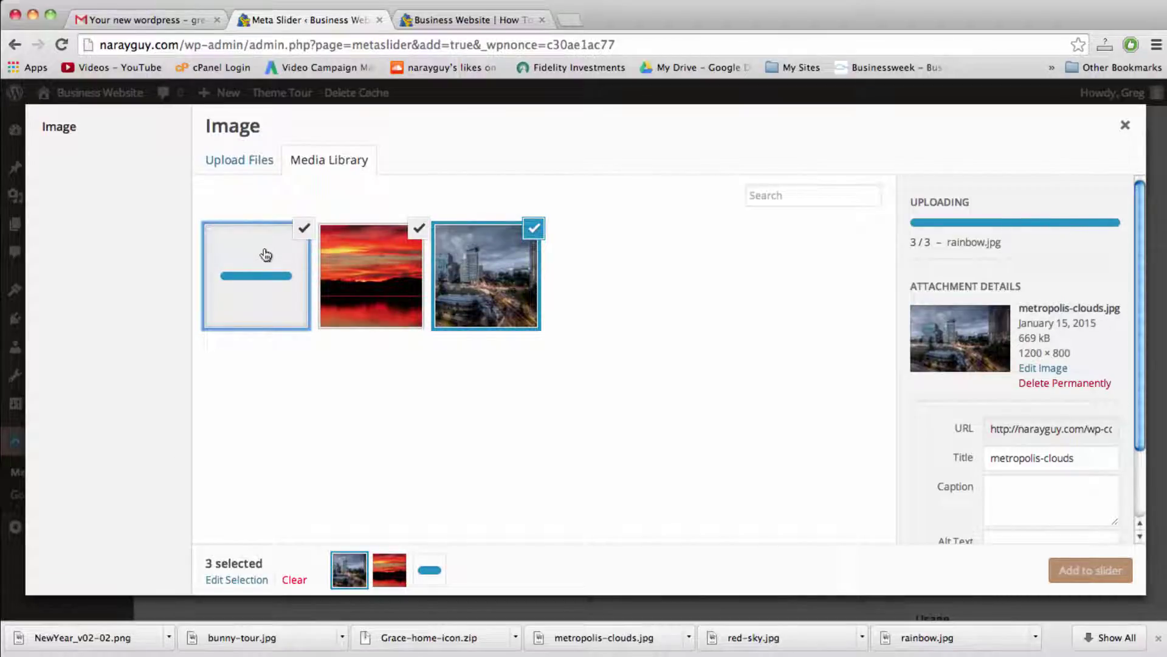
left_click(1080, 572)
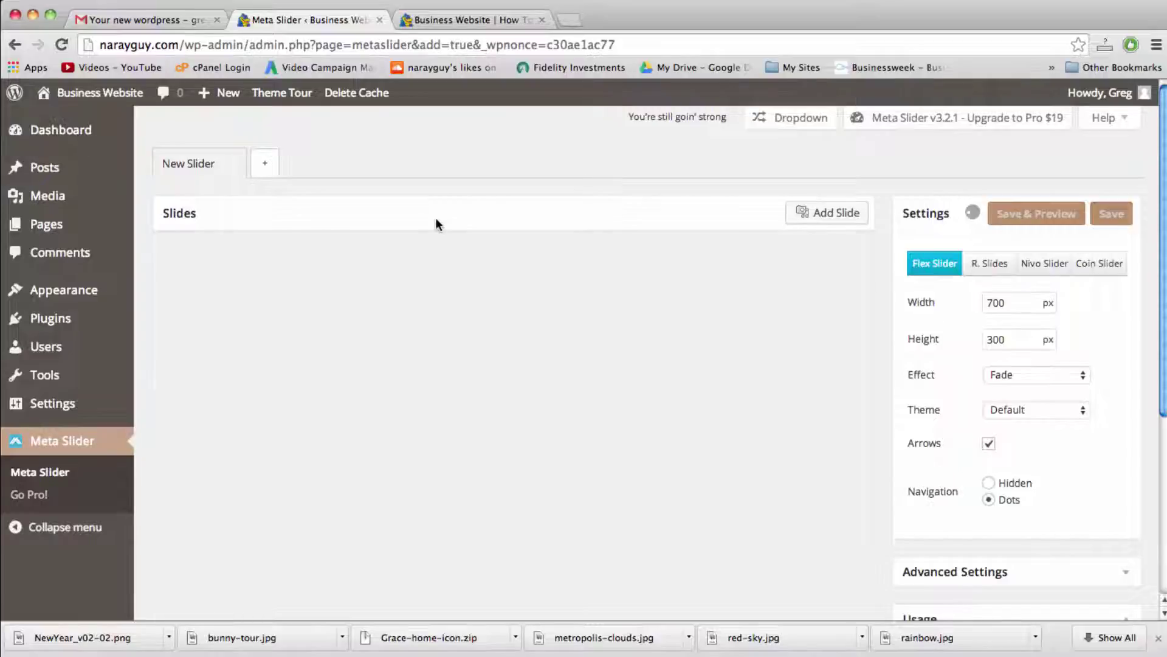
Step: Set the slider size to 1200 wide by 800 high
scroll(436, 224, "down", 3)
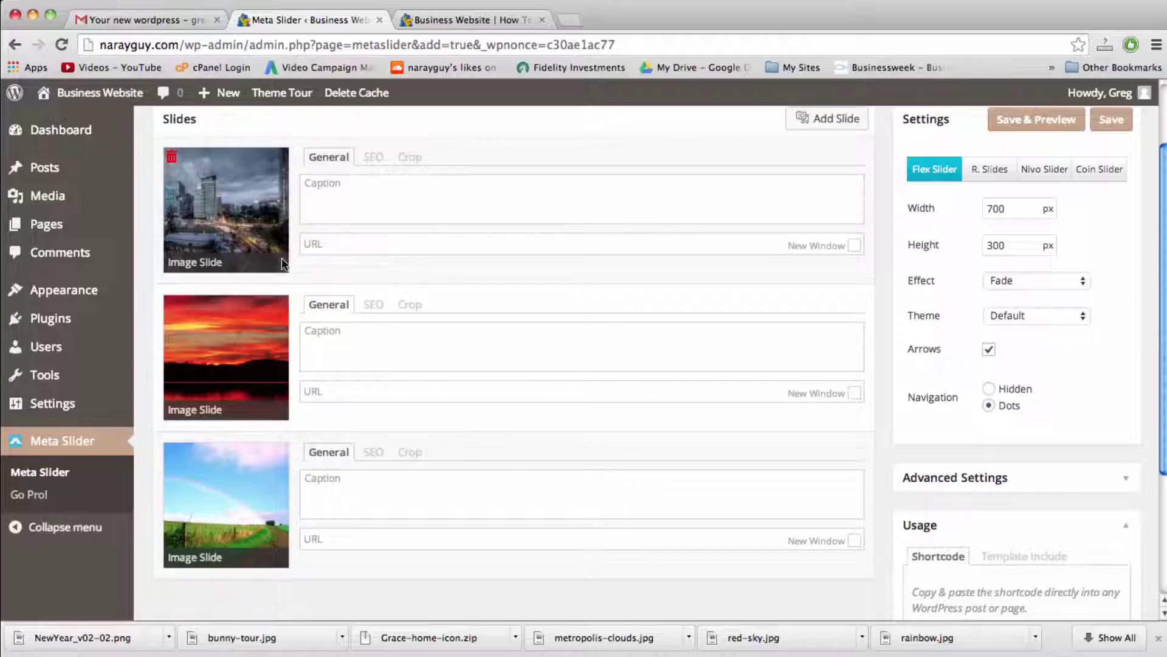
scroll(367, 330, "up", 3)
scroll(369, 336, "down", 3)
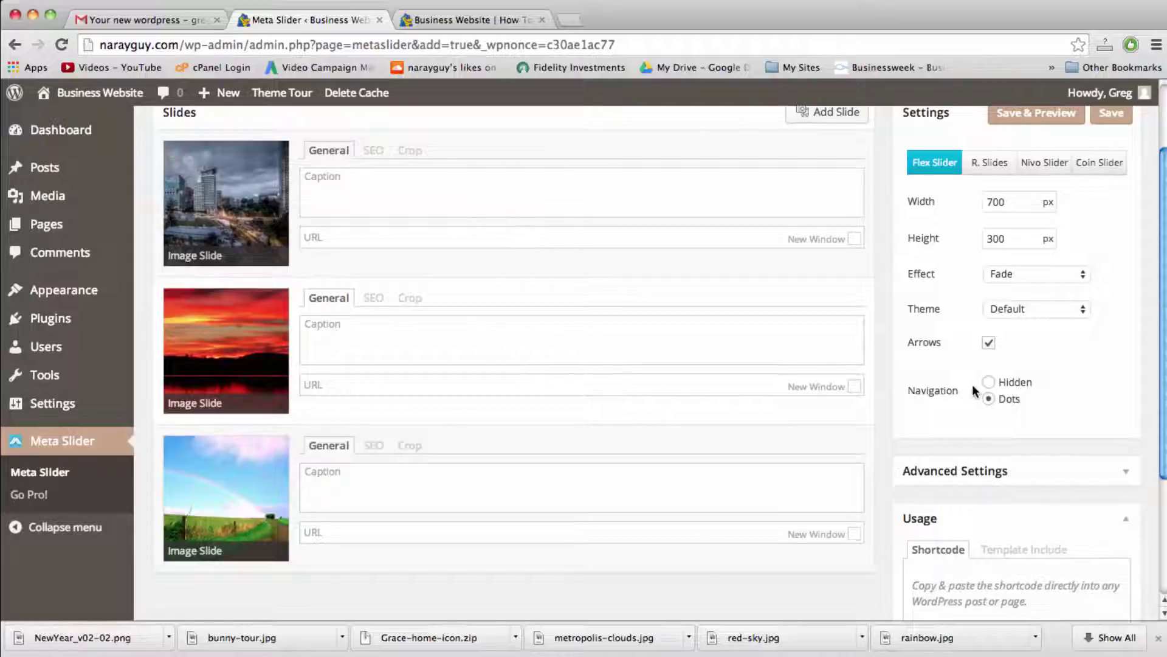
scroll(974, 389, "up", 3)
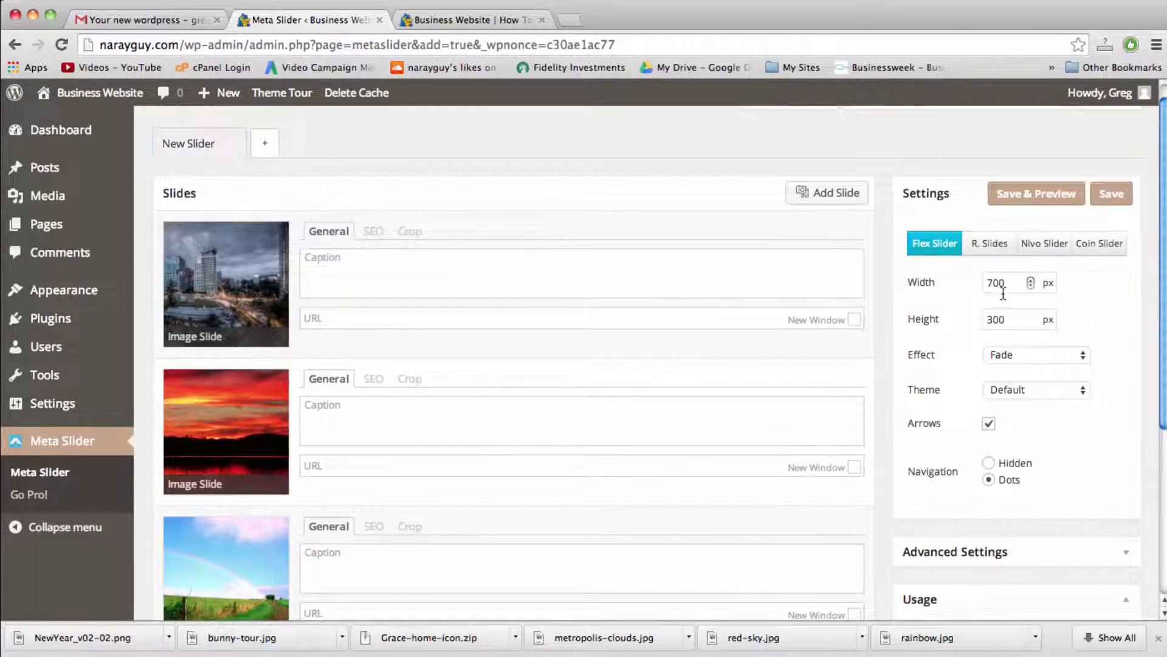
scroll(1009, 372, "down", 5)
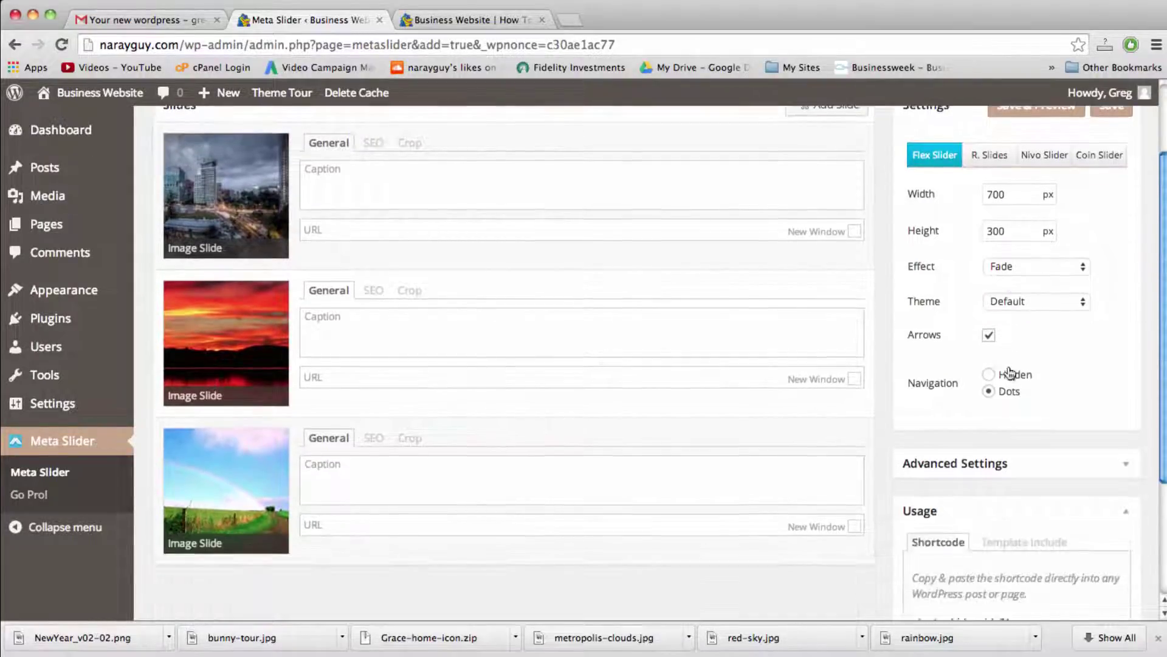
scroll(1008, 366, "up", 6)
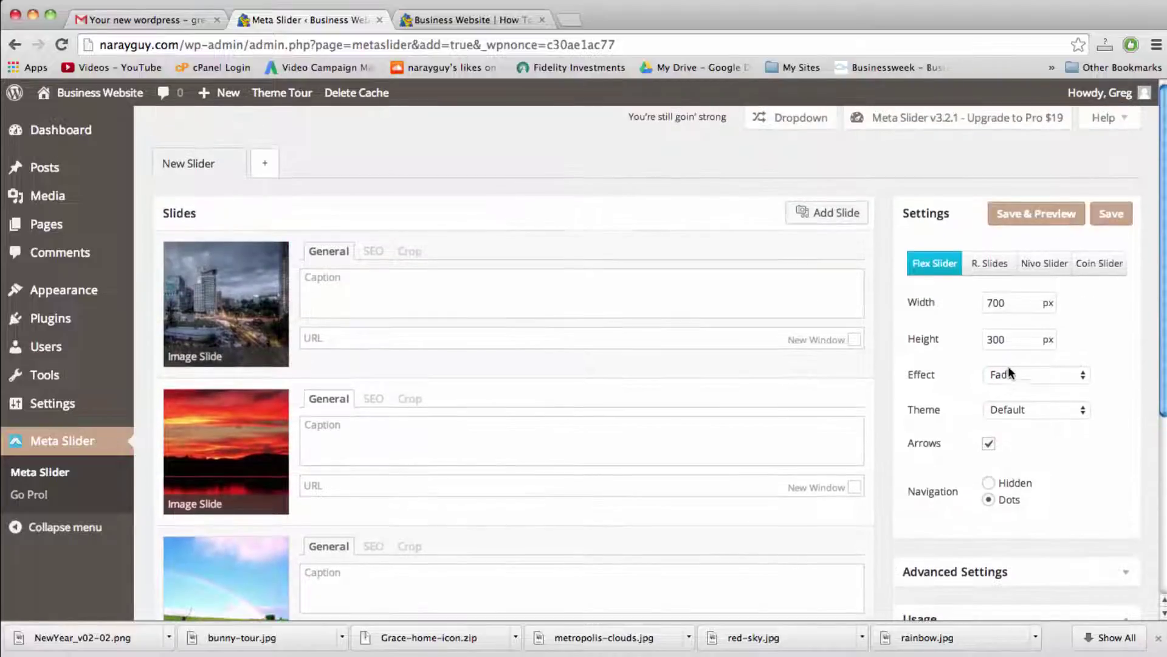
double_click(1004, 300)
type("1200")
double_click(1011, 339)
type("80")
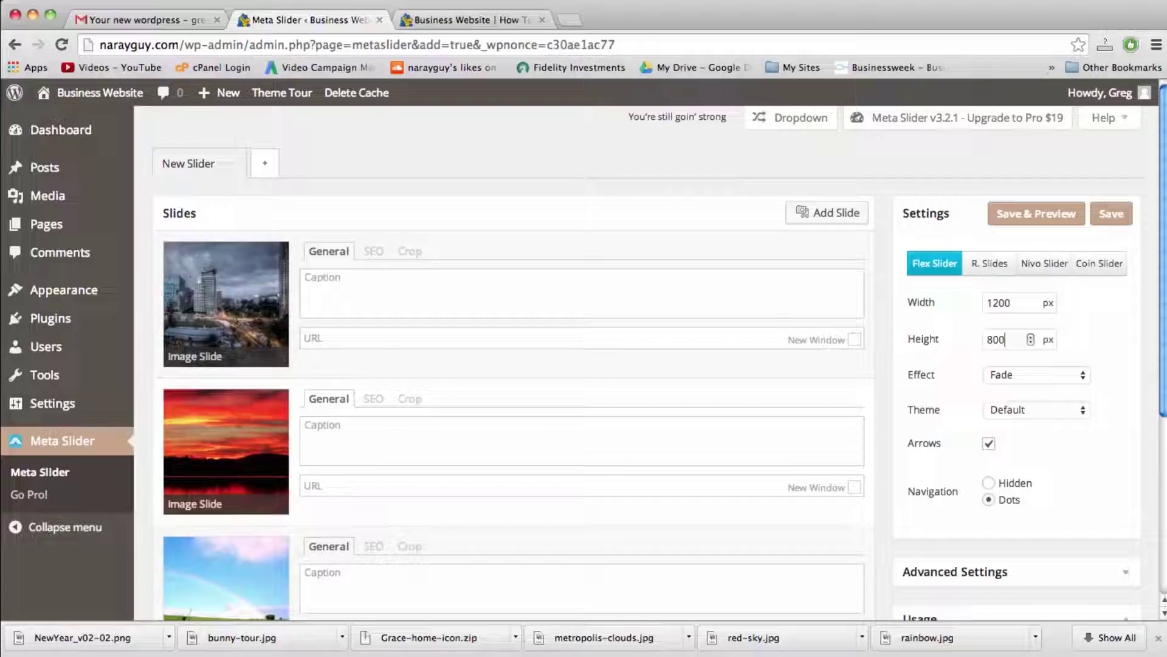
type("0")
Step: In Advanced Settings, enable Stretch and Center align, choose Standard image crop, and save
scroll(1022, 394, "down", 3)
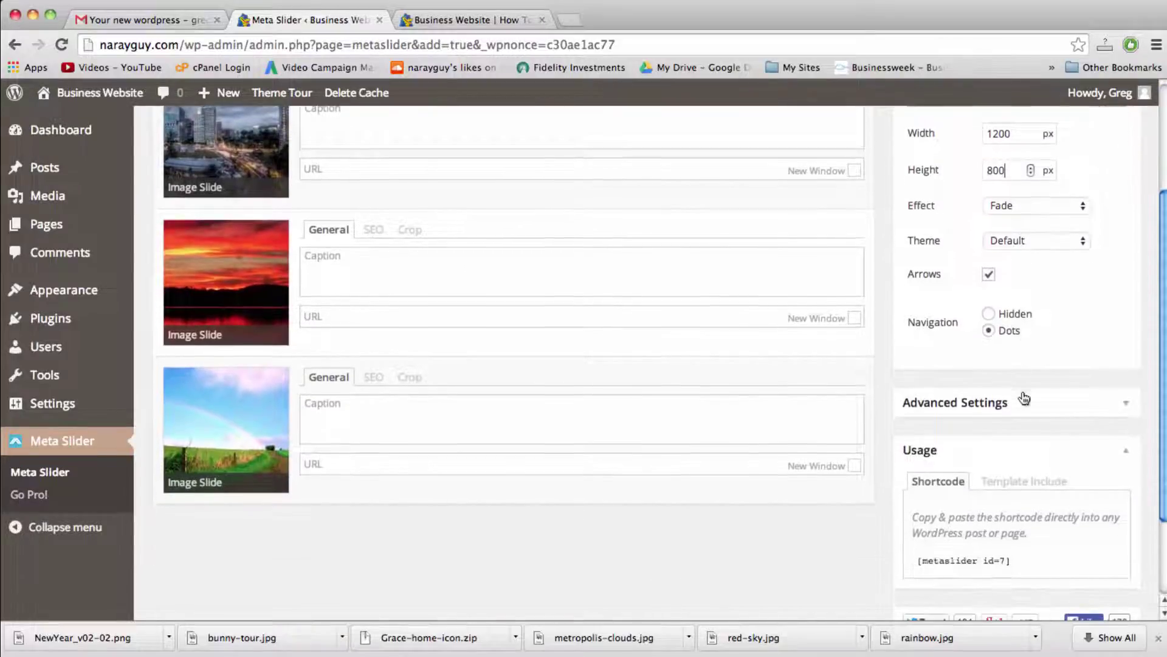
left_click(1033, 405)
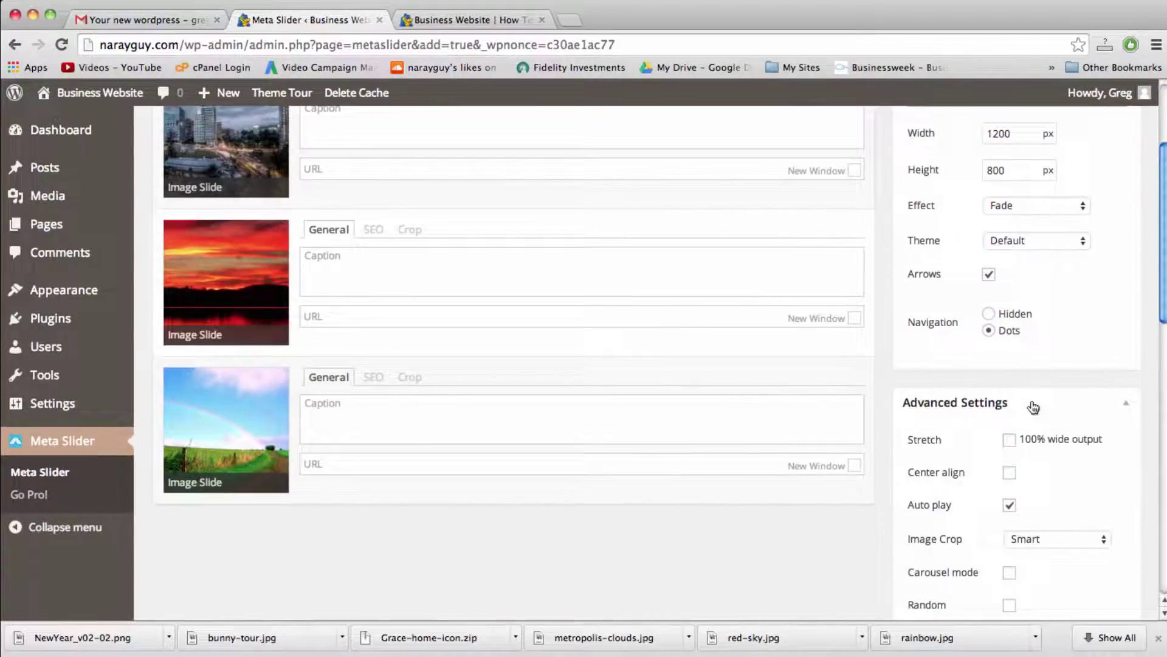
left_click(1010, 440)
left_click(1010, 474)
scroll(1009, 474, "down", 1)
left_click(1038, 474)
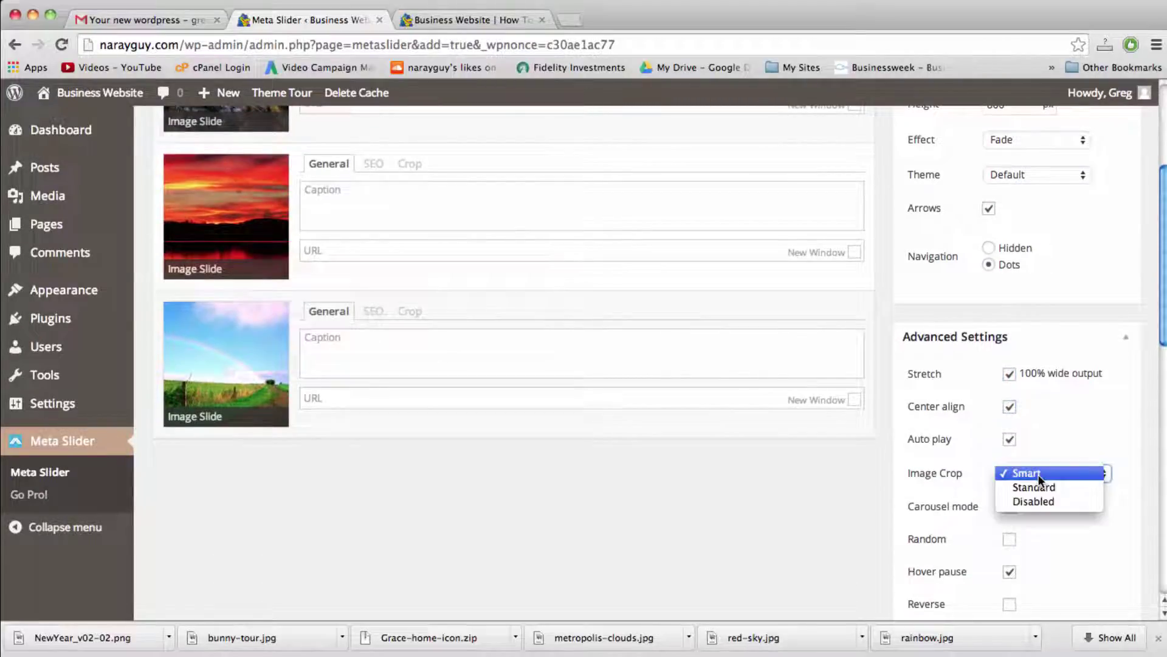
left_click(1042, 484)
scroll(929, 498, "down", 2)
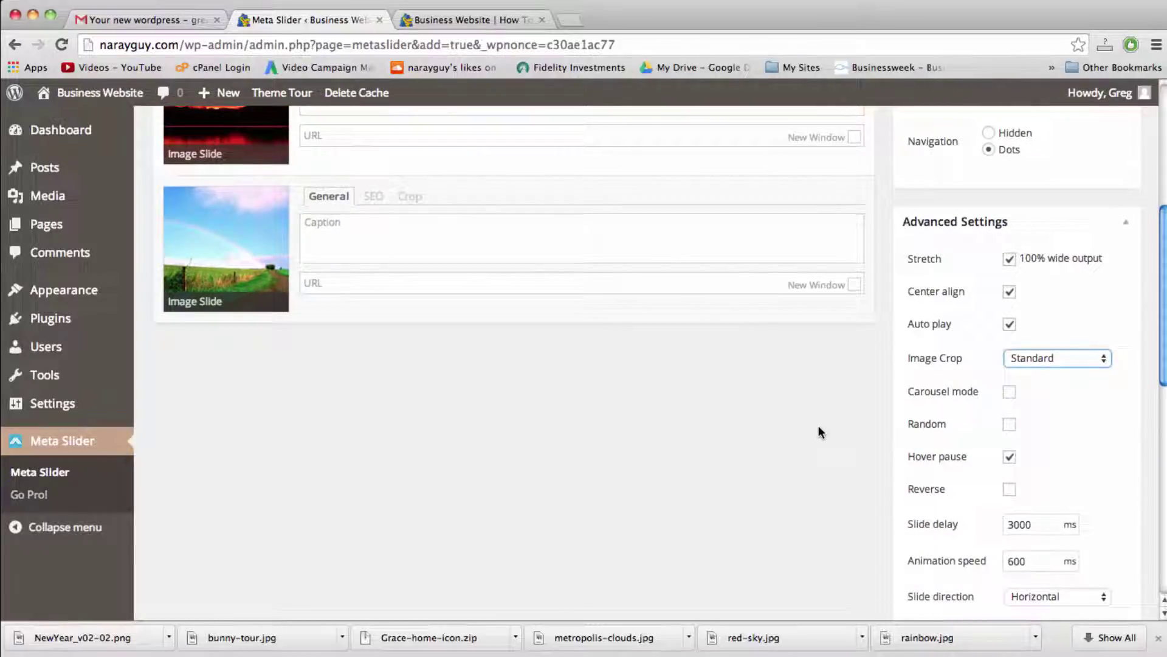
scroll(960, 457, "up", 6)
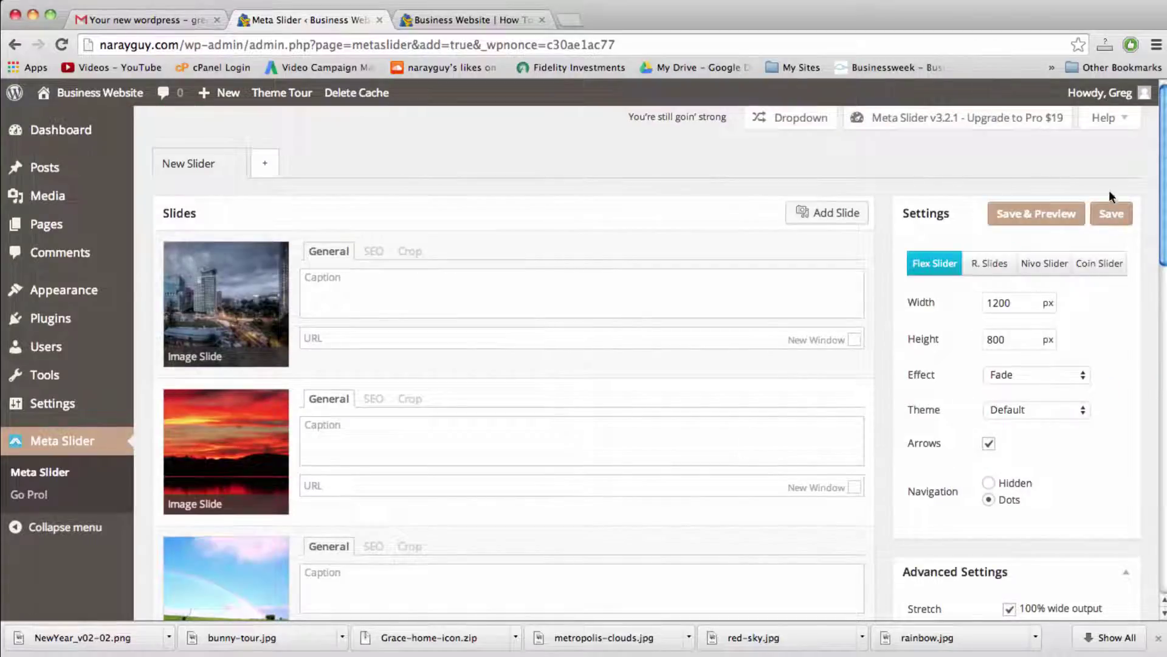
scroll(1054, 384, "down", 10)
scroll(1053, 382, "down", 4)
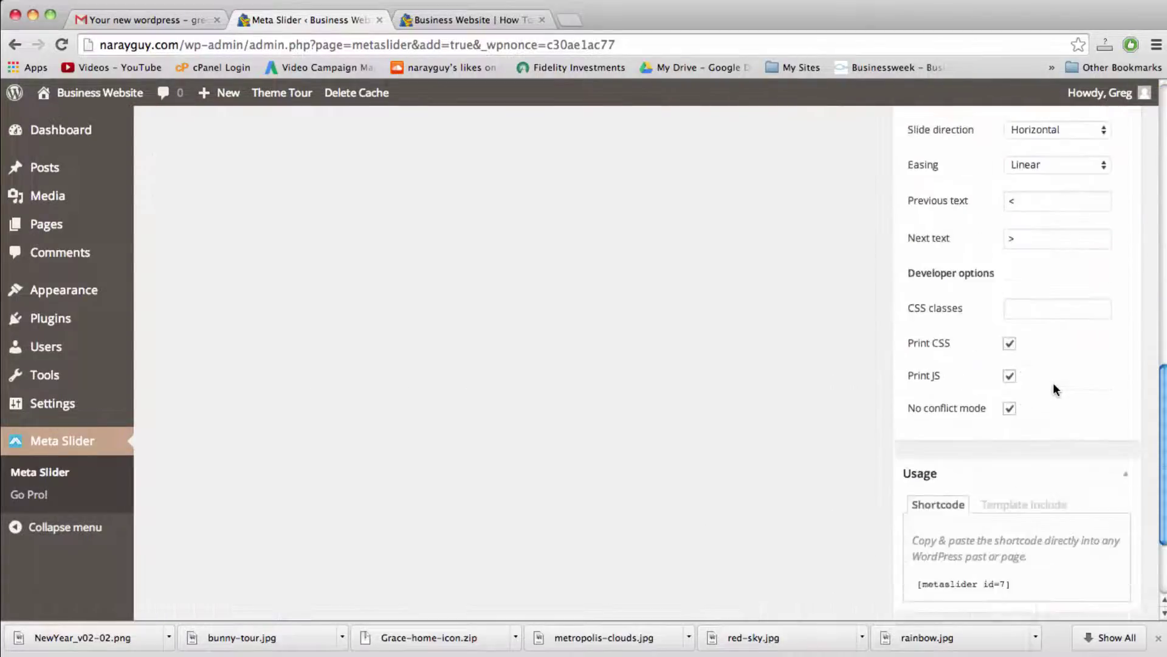
scroll(1053, 381, "up", 13)
scroll(1052, 380, "up", 2)
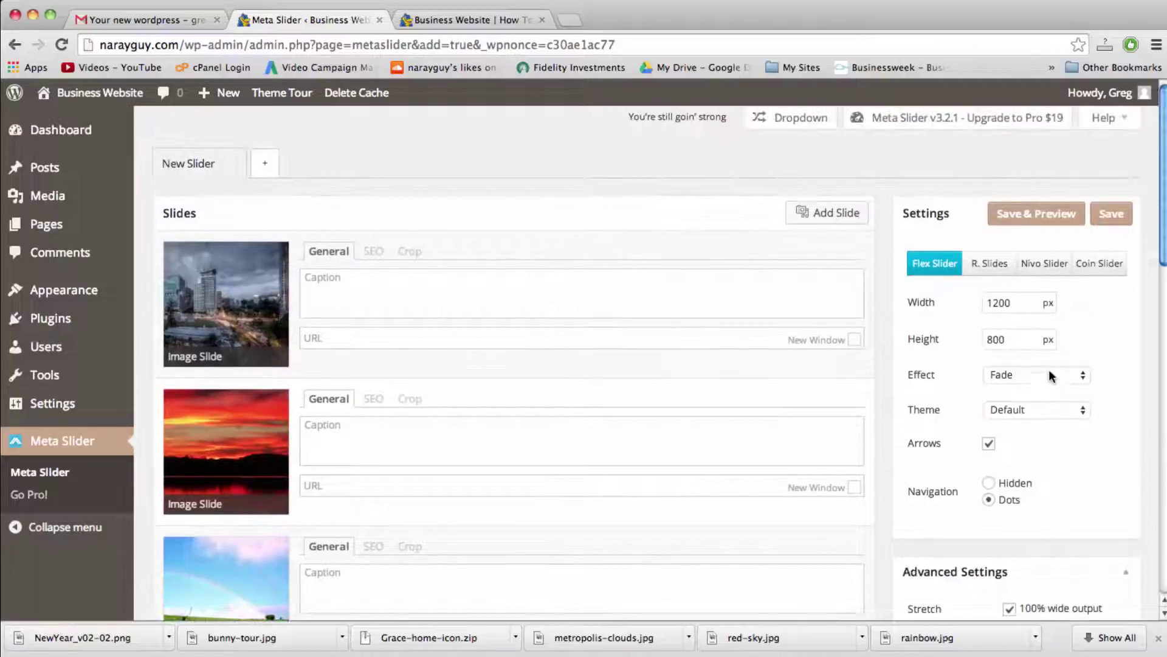
left_click(1112, 215)
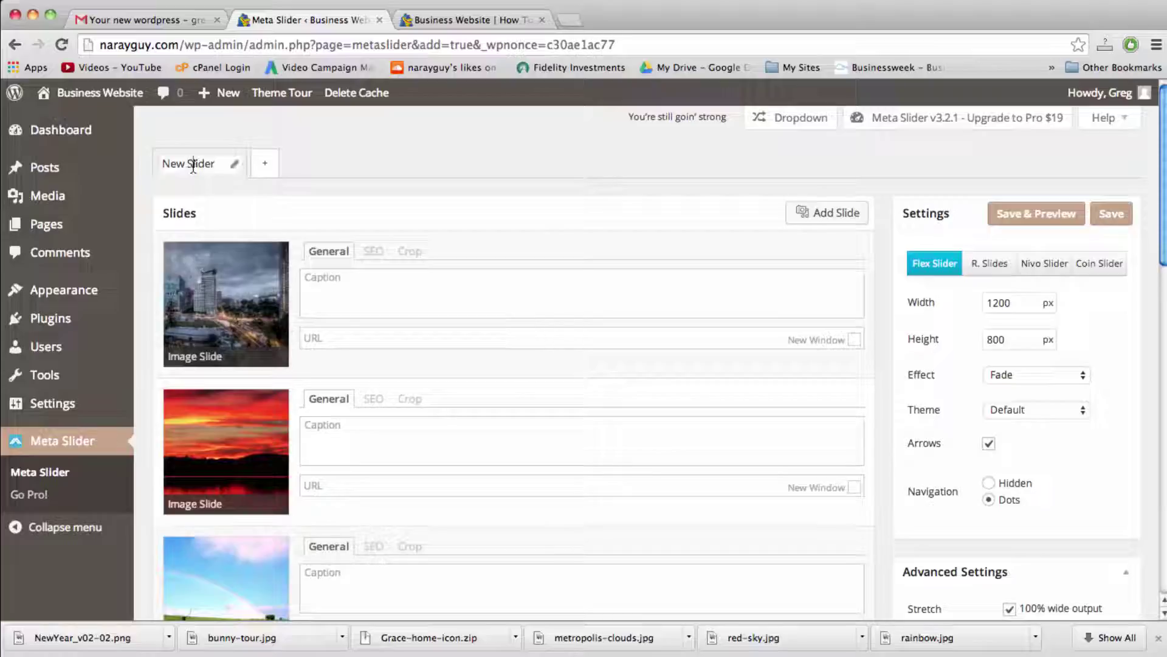
Step: Rename New Slider to 'Home Slider' and save it
left_click_drag(218, 164, 145, 169)
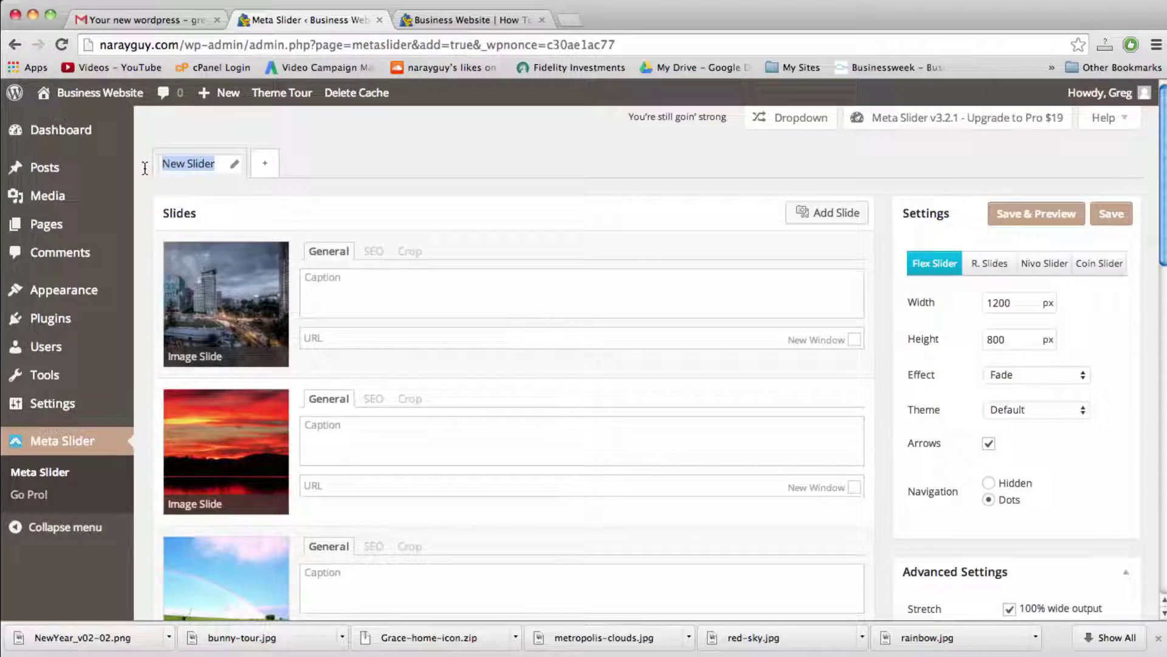
type("H")
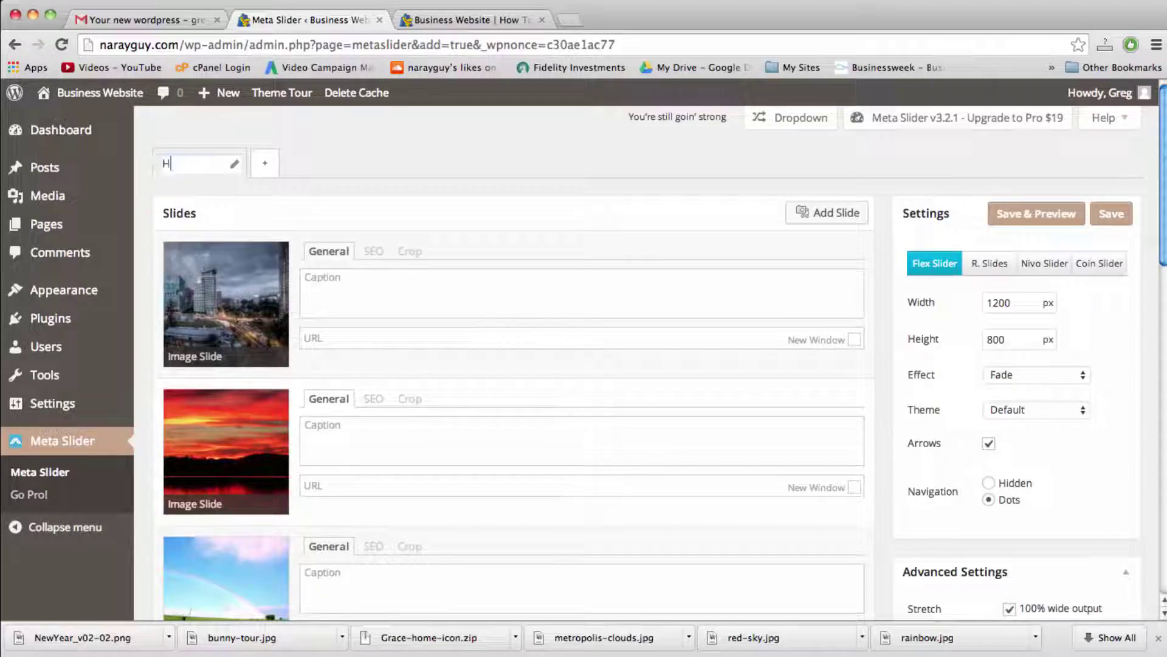
type("ome Slider")
left_click(1101, 215)
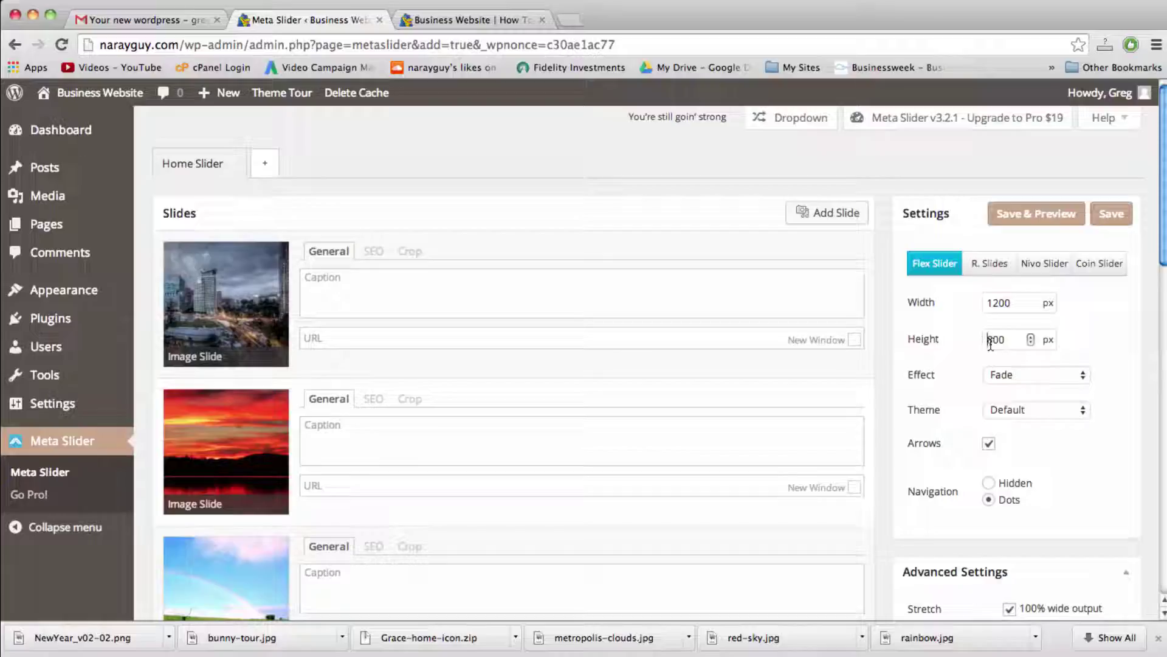
Step: In Vantage Theme Settings, set Home Page Slider to 'Slider: Home Slider' instead of Demo Slider and save
mouse_move(100, 289)
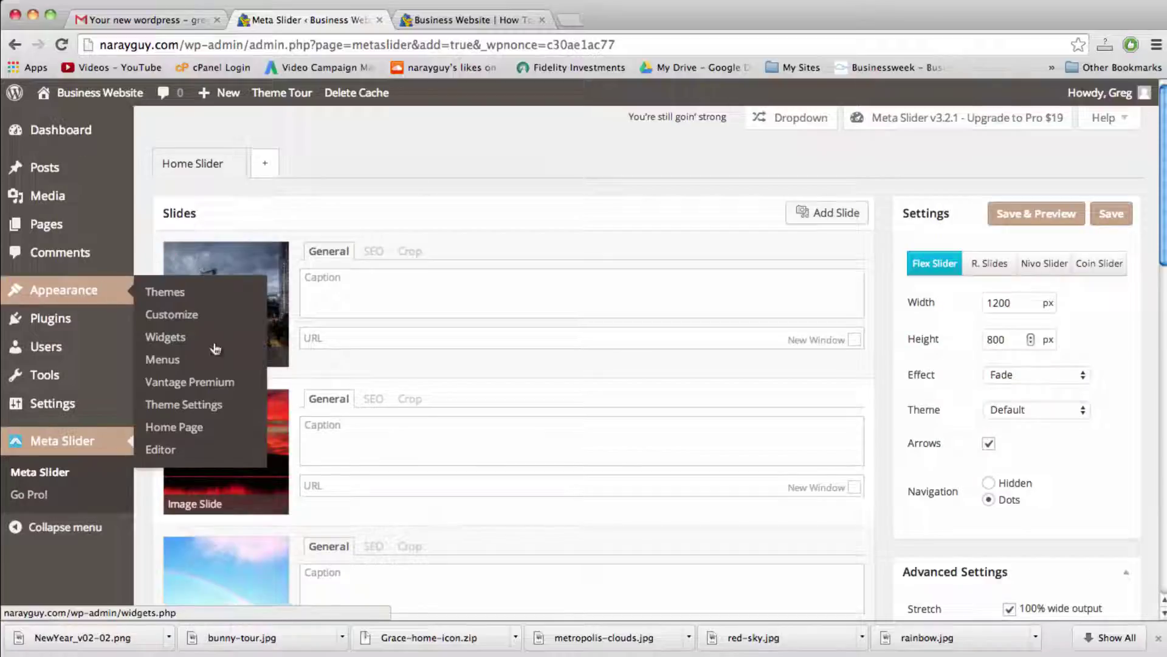
left_click(216, 404)
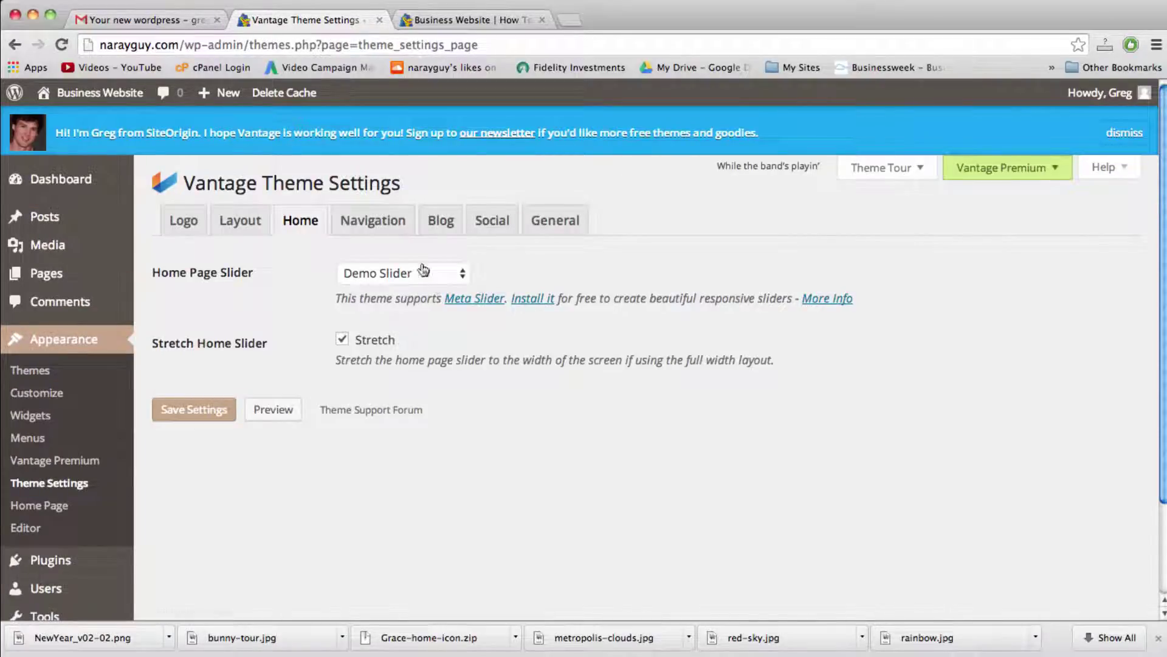
left_click(390, 274)
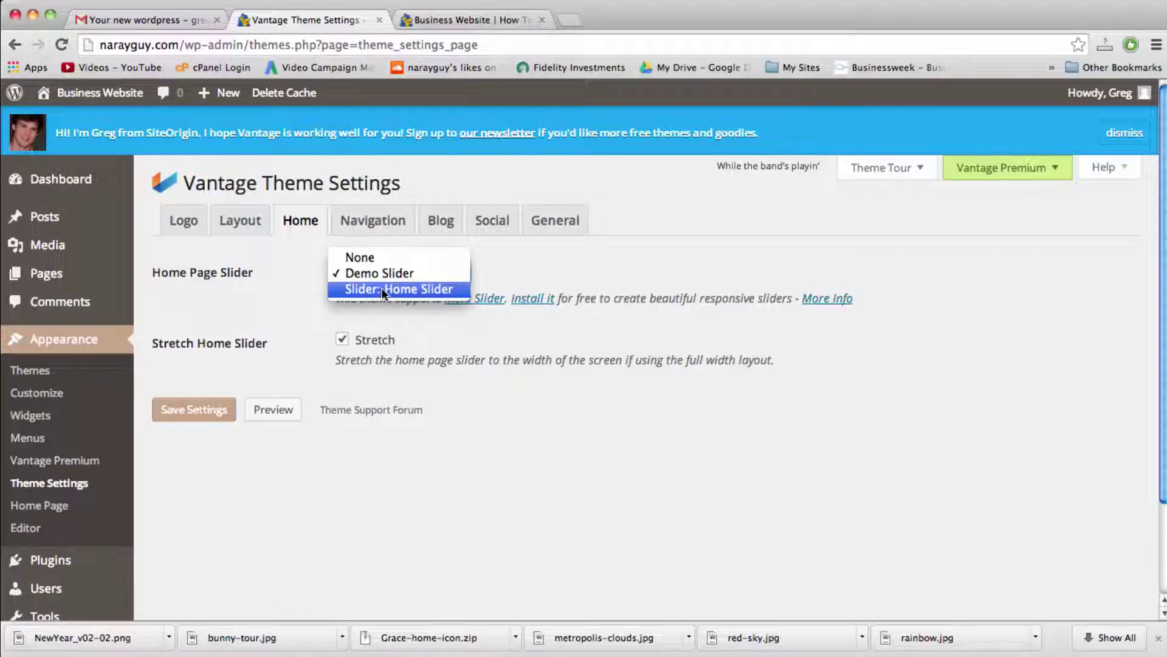
left_click(381, 286)
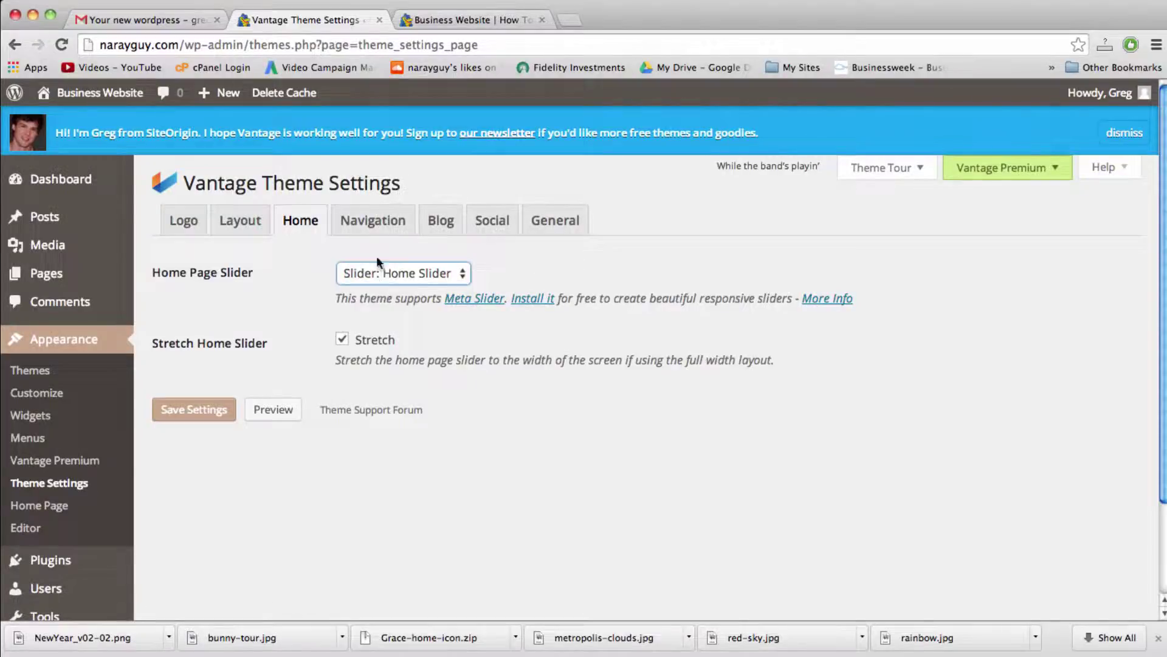
left_click(194, 417)
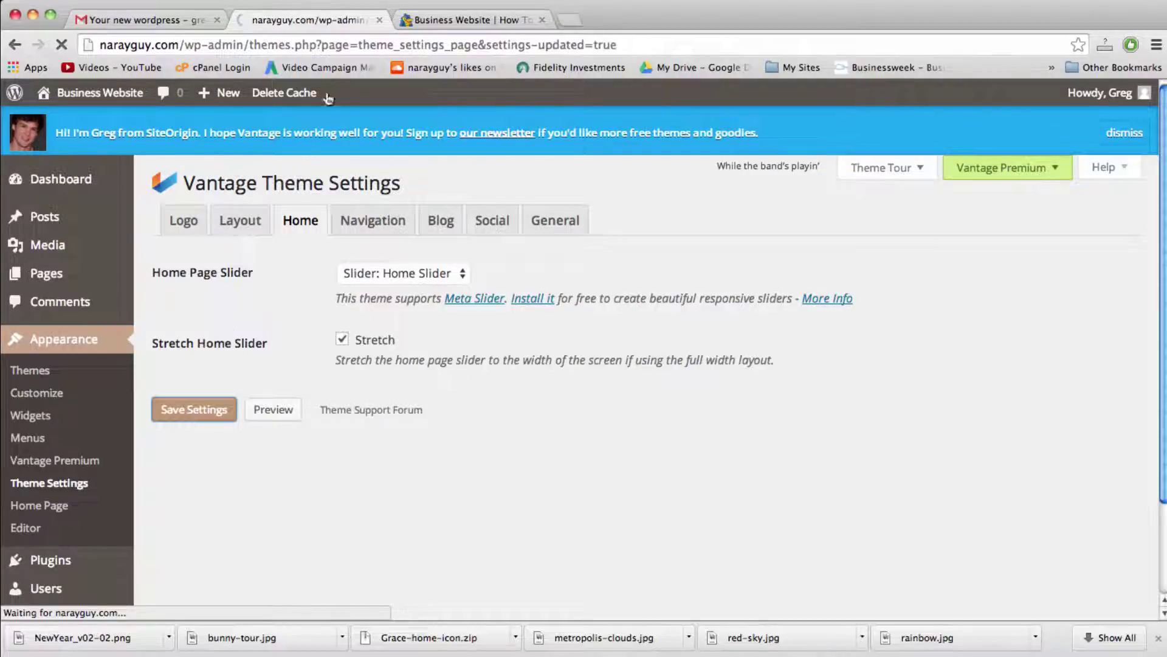
Step: Reload the live Business Website homepage and scroll to check the red-sky and rainbow Home Slider images
left_click(469, 21)
left_click(475, 46)
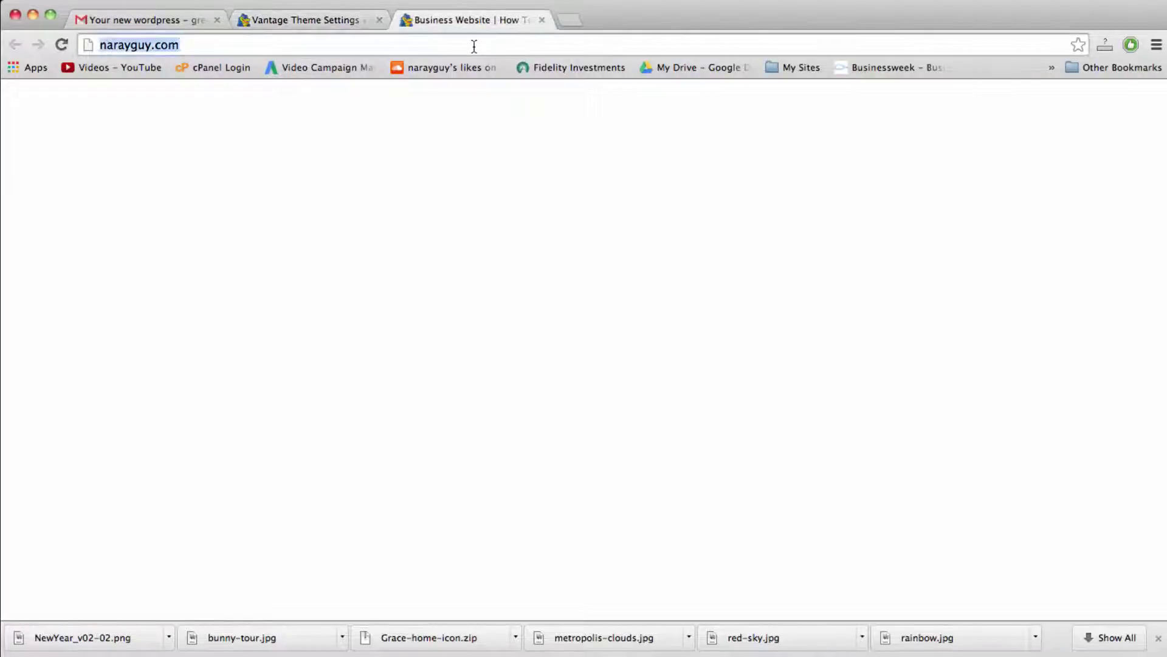
key("Return")
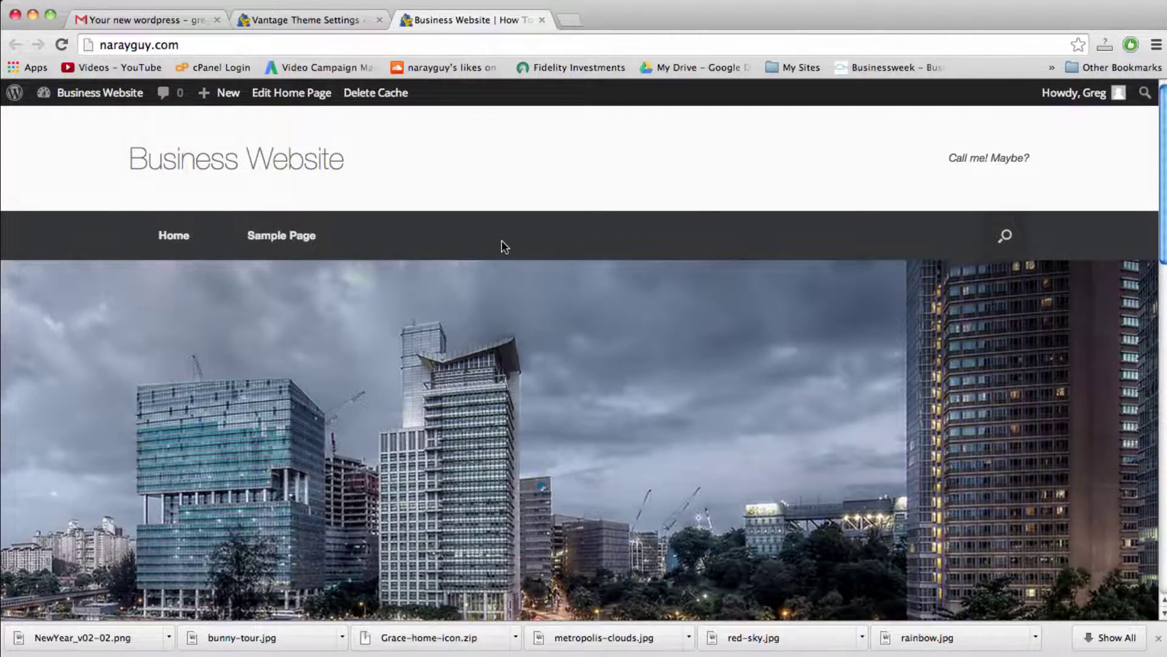
scroll(501, 244, "down", 3)
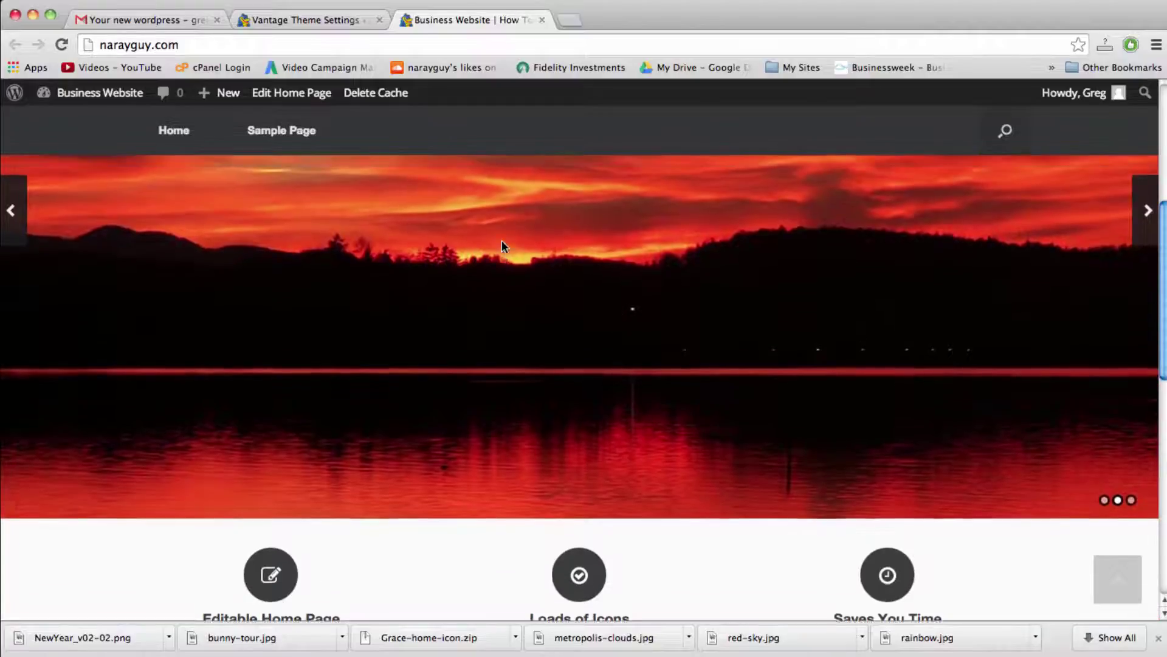
scroll(501, 246, "up", 3)
scroll(502, 246, "down", 3)
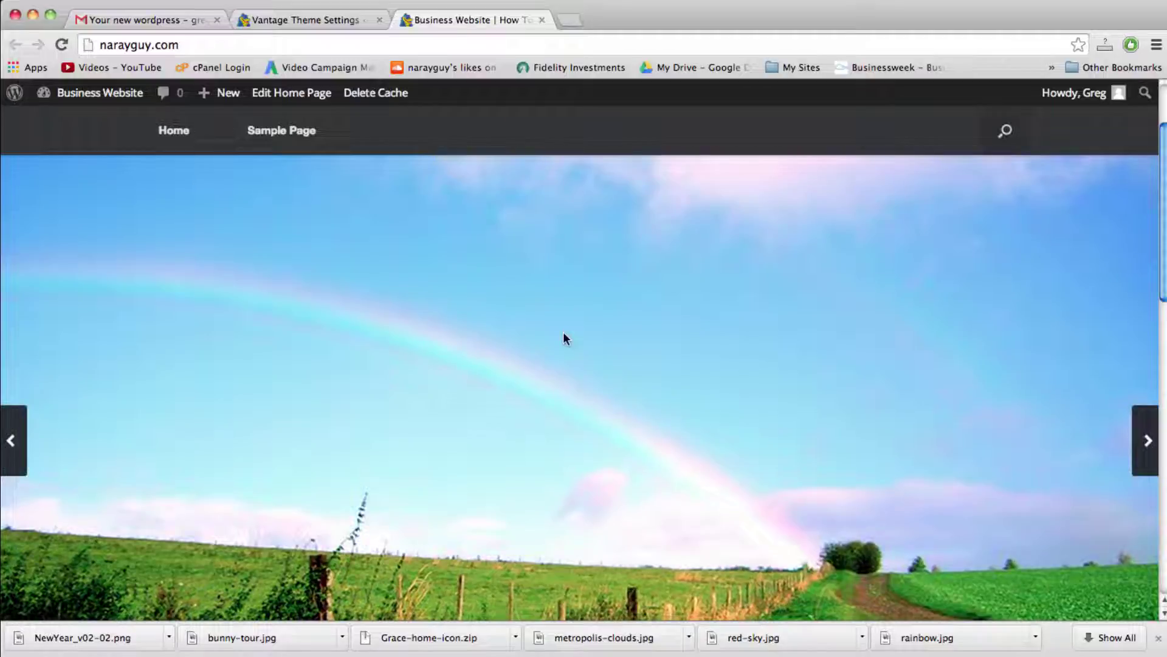
scroll(564, 336, "down", 5)
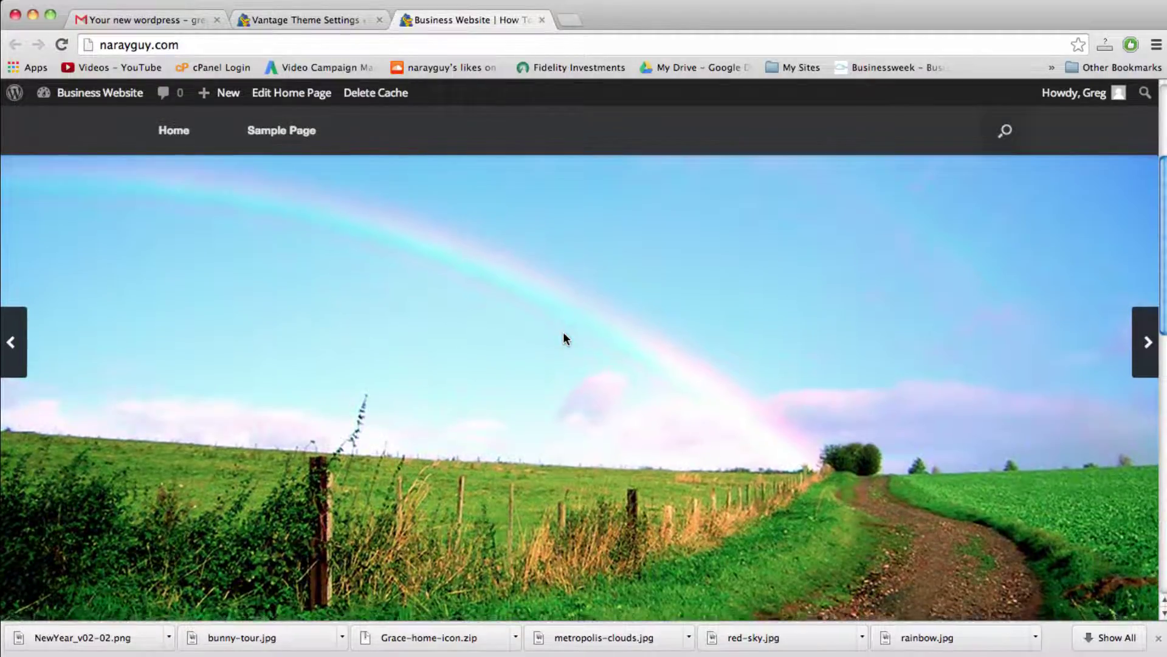
scroll(571, 324, "up", 6)
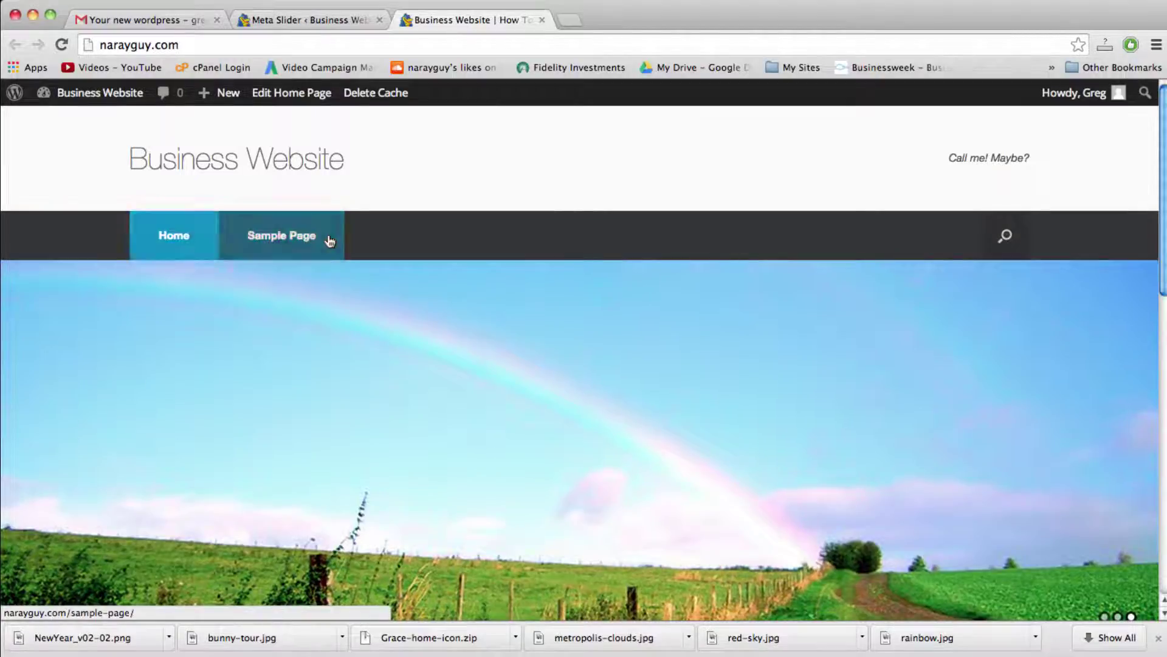
Step: From the All Pages list, trash Sample Page, then open a blank Add New Page editor
left_click(324, 28)
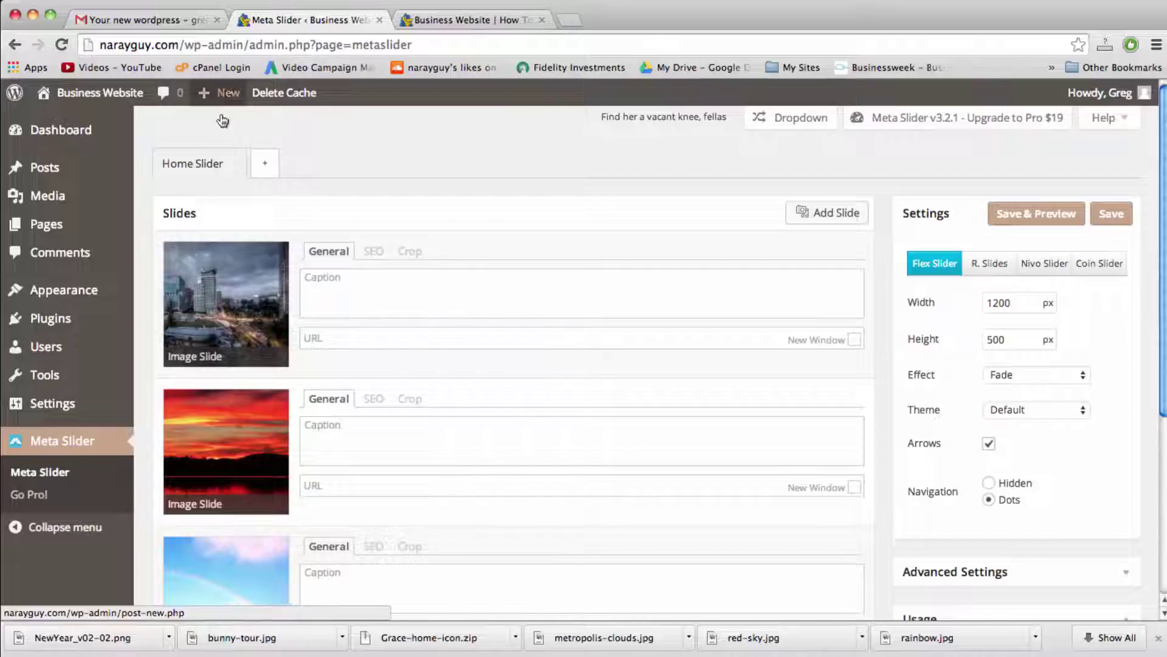
mouse_move(227, 96)
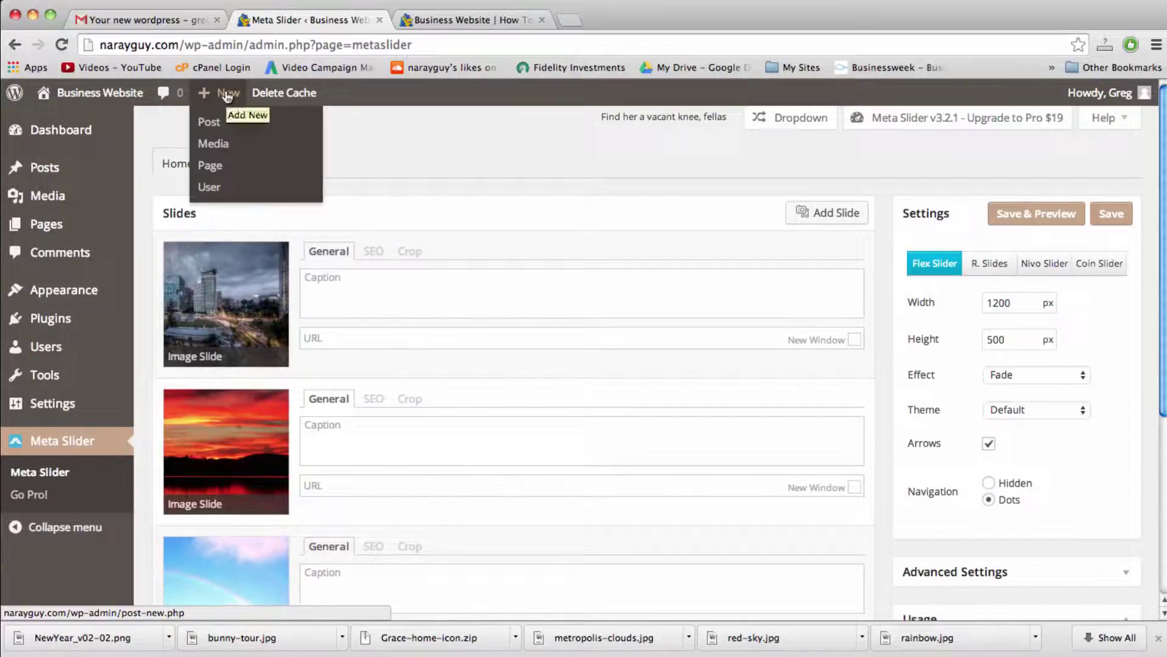
left_click(66, 229)
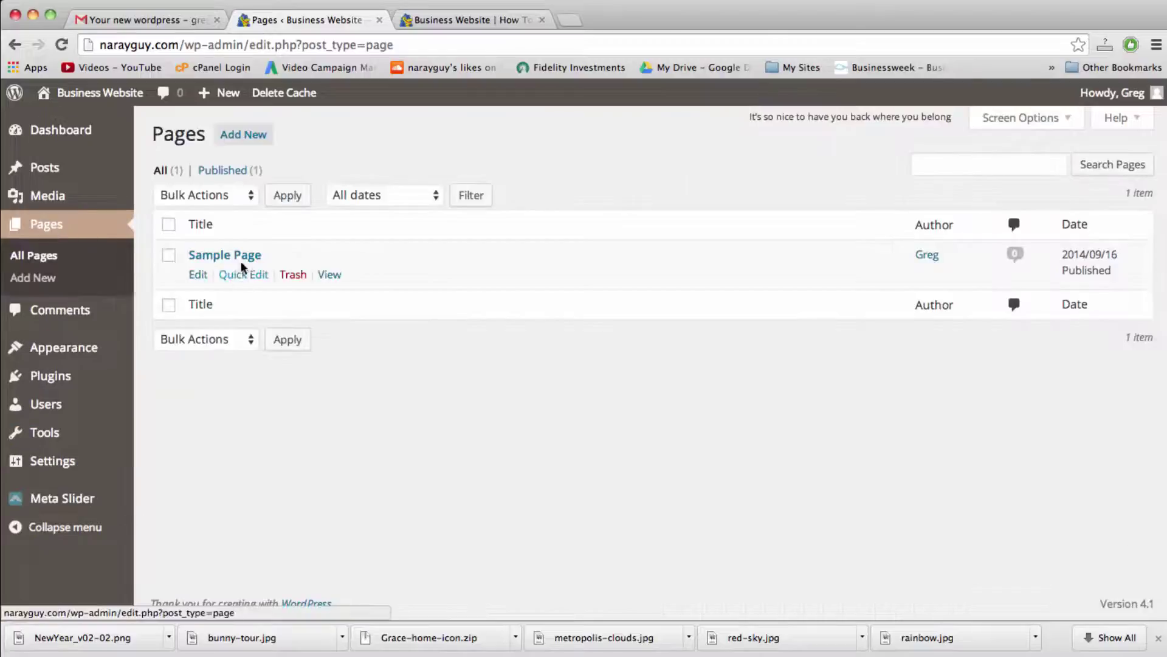
left_click(294, 277)
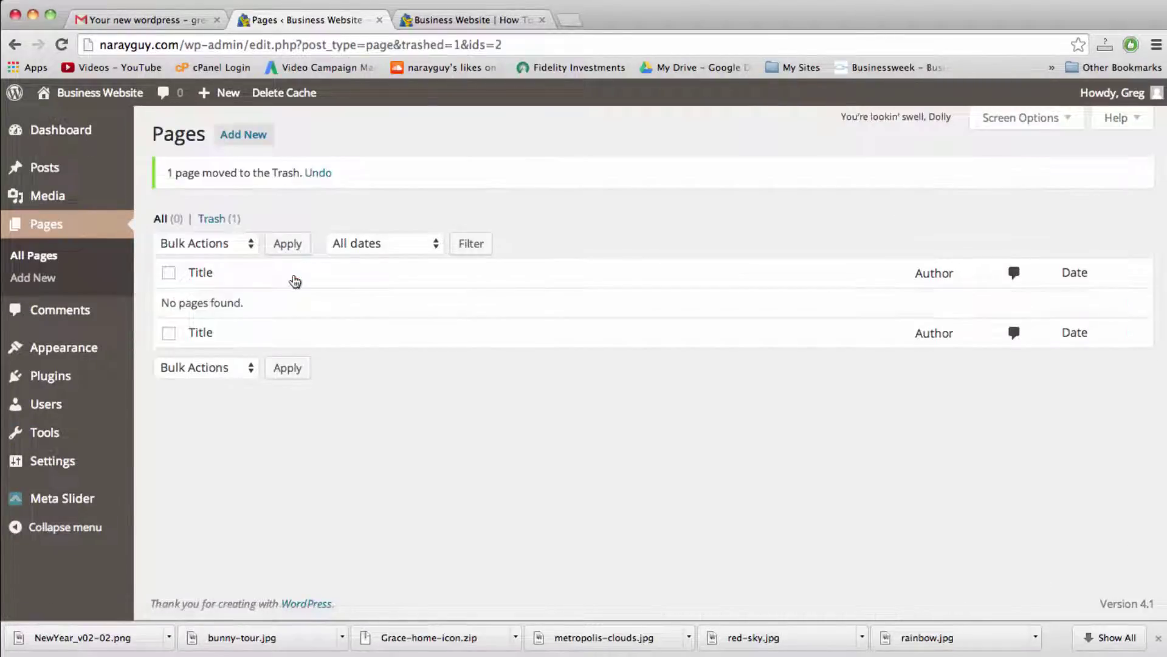
left_click(245, 139)
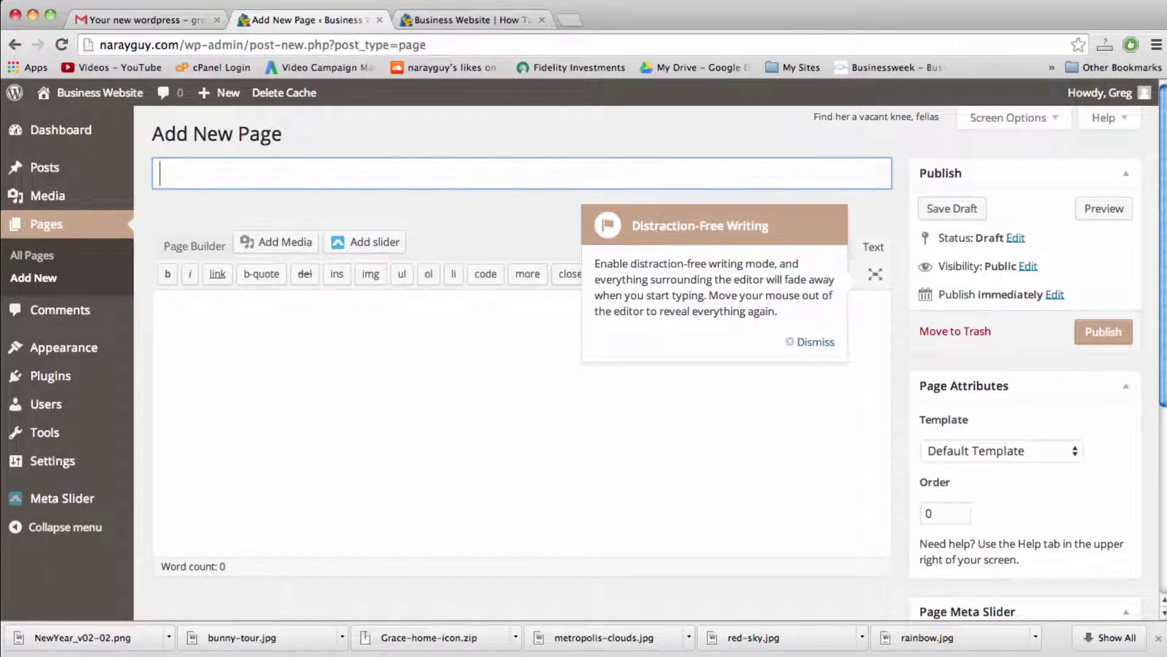
Step: Title the page 'About' and copy the About page text from the TextEdit notes
type("About")
left_click(328, 370)
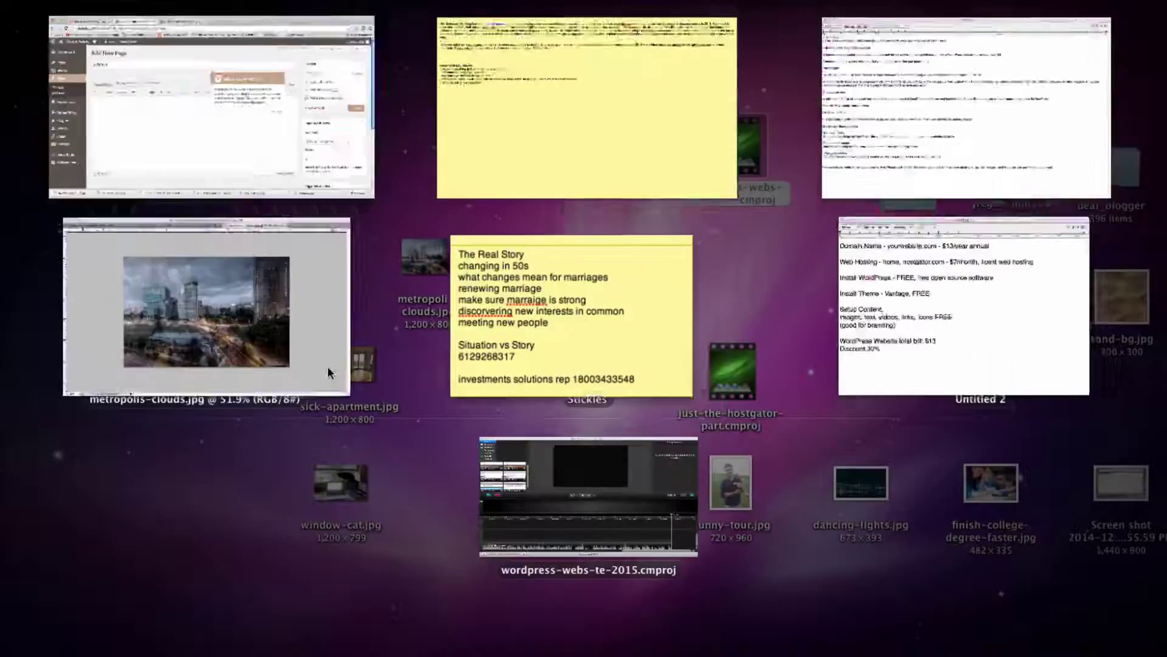
key("F3")
left_click(932, 130)
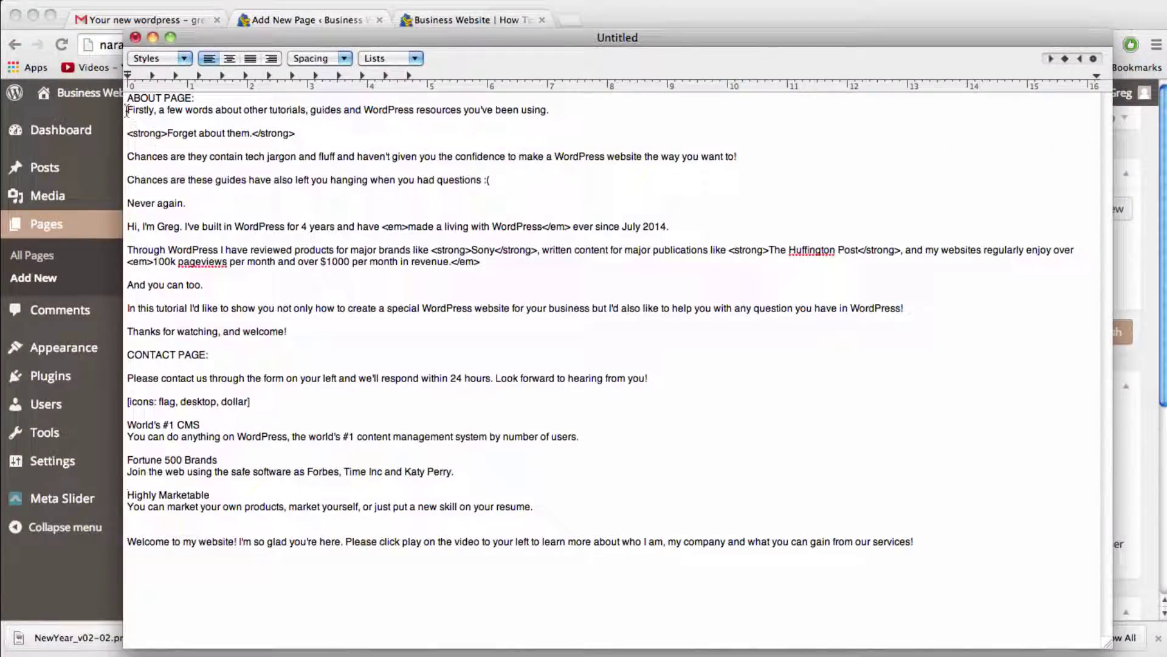
left_click_drag(126, 110, 822, 337)
key("super+c")
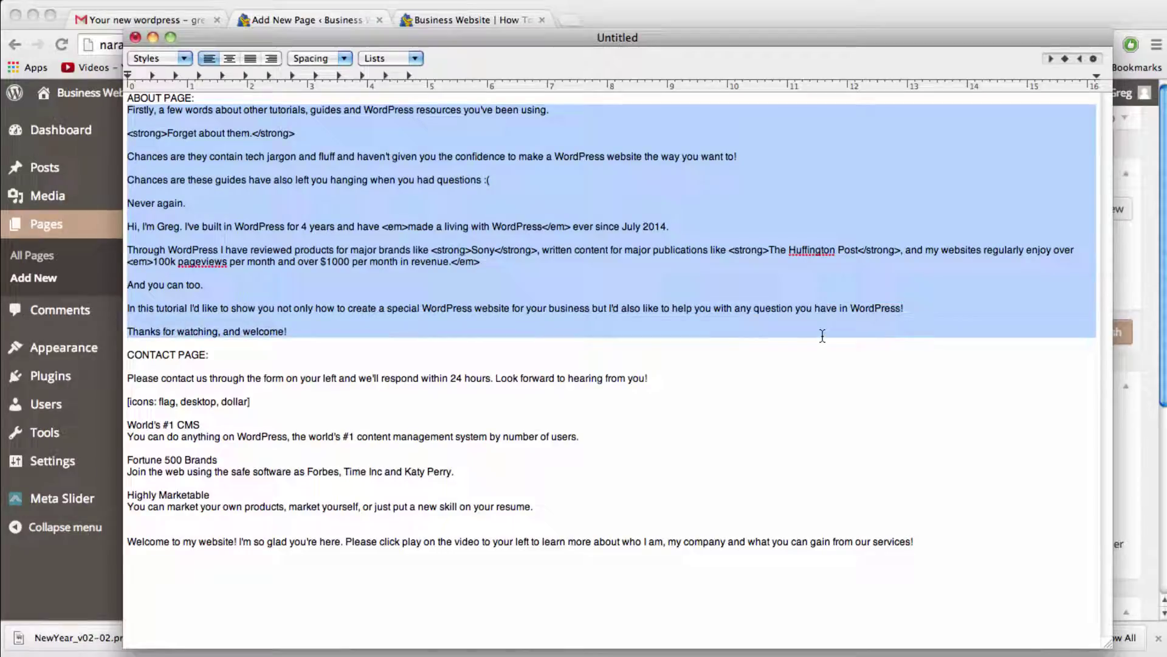
Step: Paste the copied About text into the new page's body
key("F3")
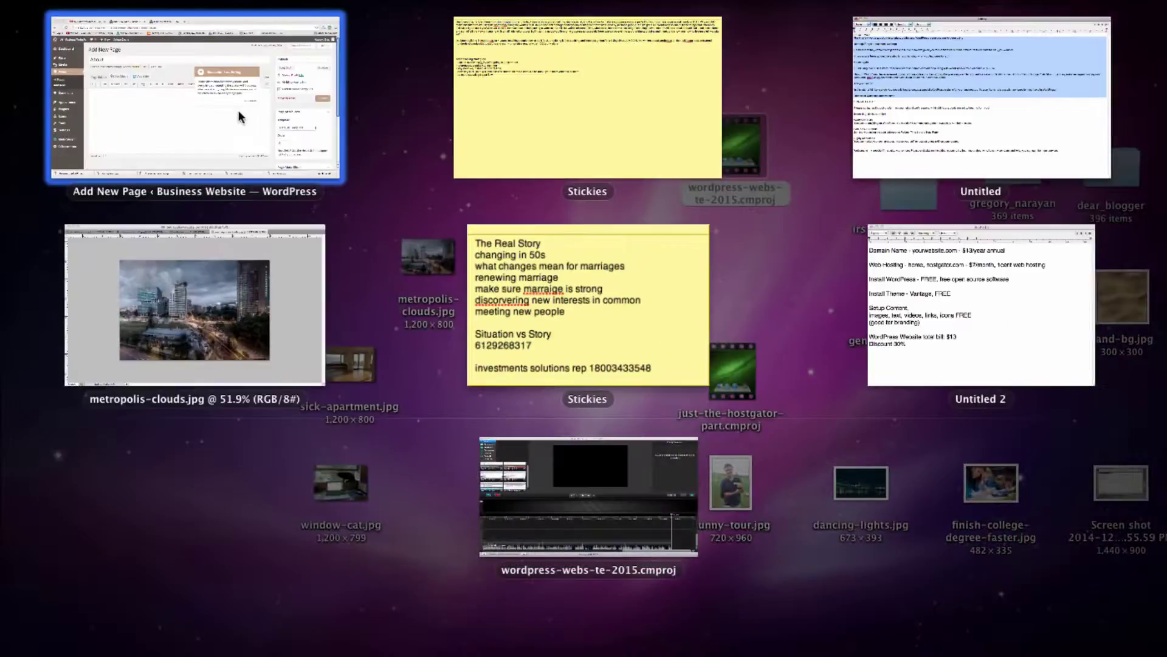
left_click(238, 111)
left_click(815, 341)
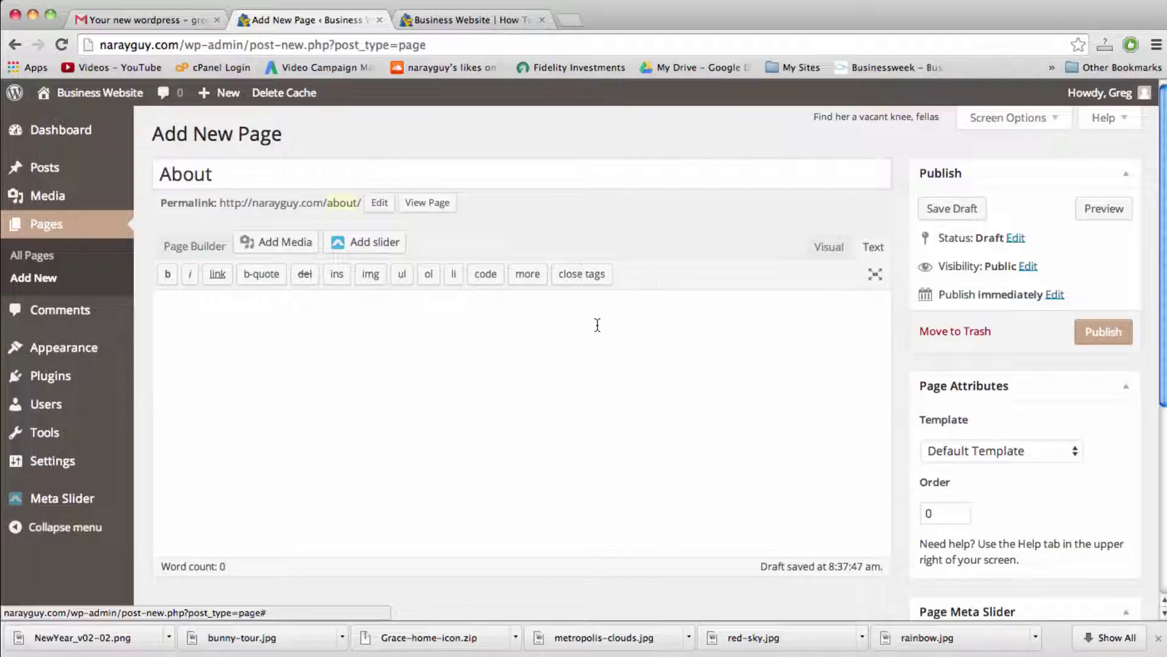
right_click(598, 324)
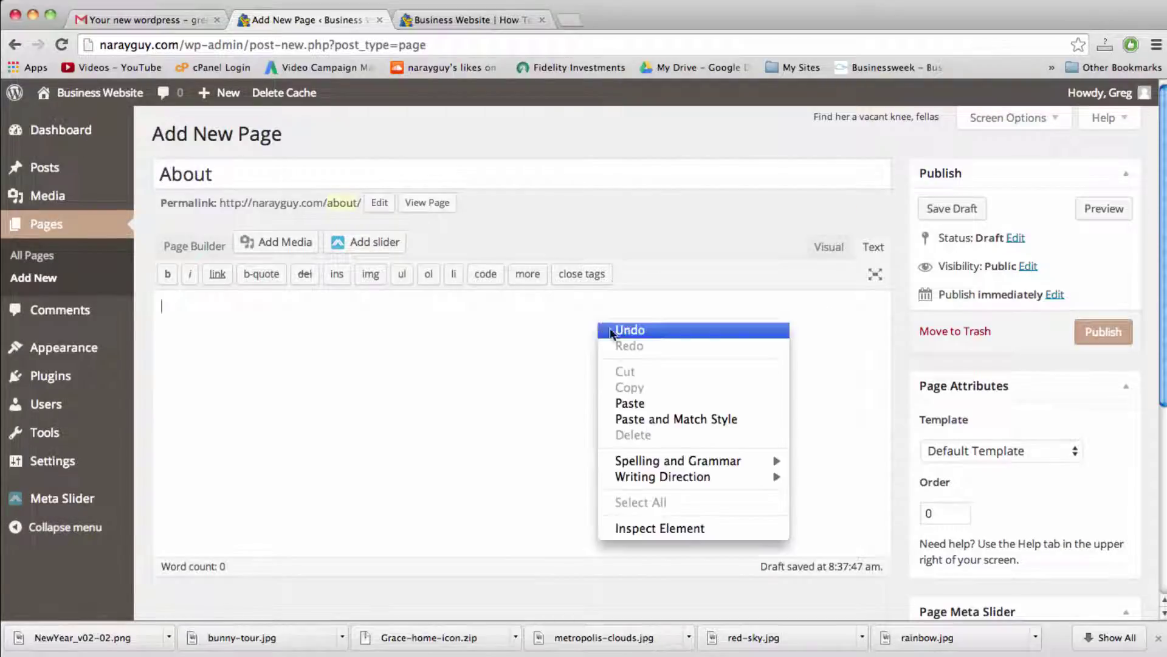
left_click(630, 404)
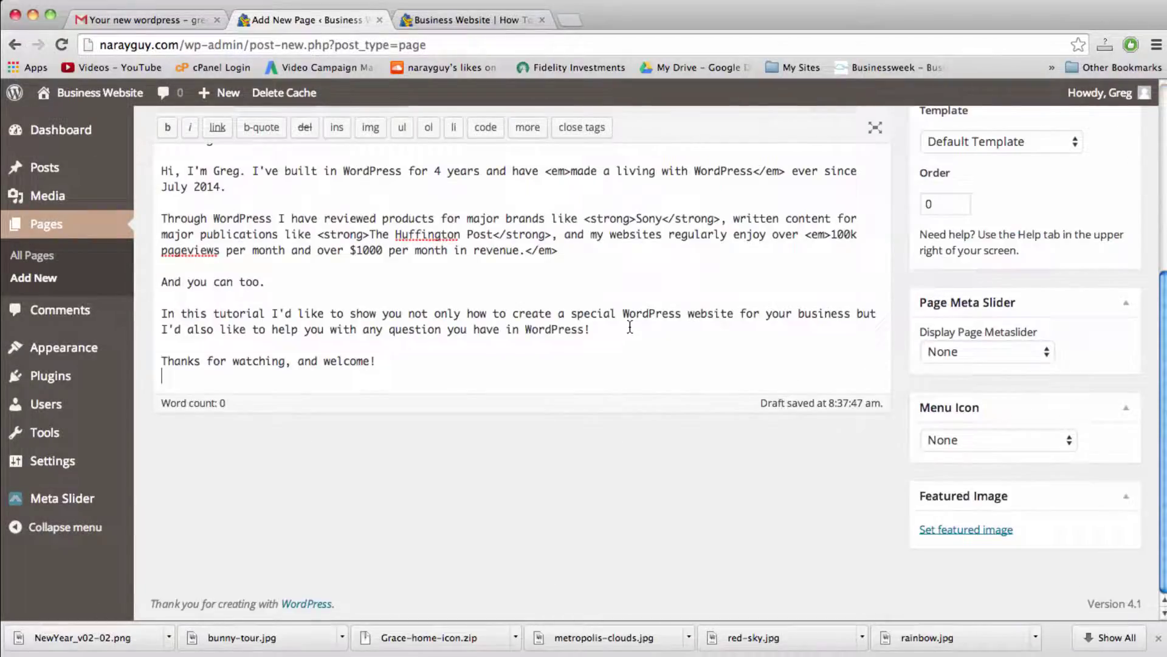
scroll(630, 327, "up", 3)
scroll(630, 326, "up", 3)
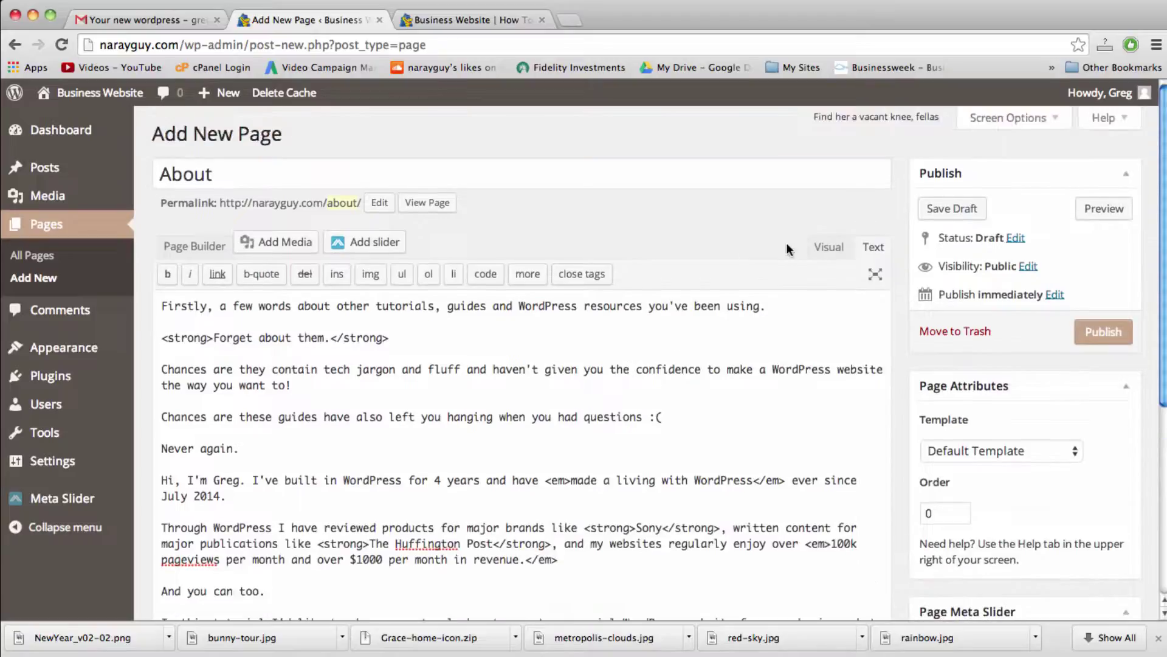
Step: Switch the body to Visual view, keep the Paragraph style, and return to Text view
left_click(827, 247)
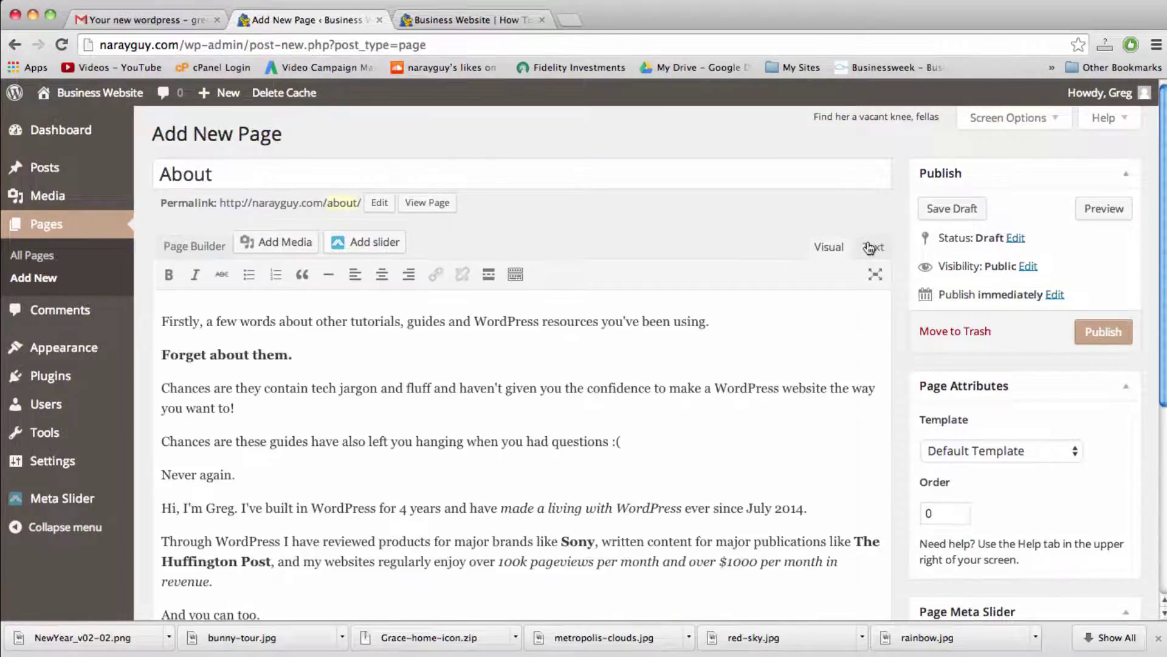
left_click(392, 442)
key("super+Left")
left_click(515, 274)
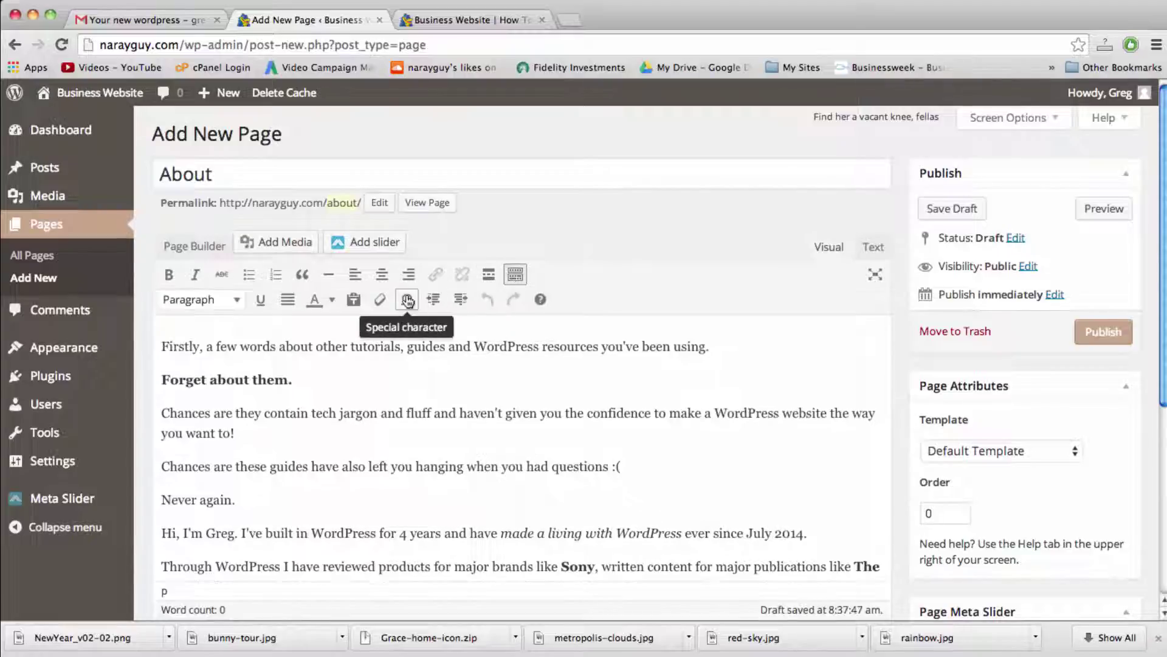
left_click(239, 301)
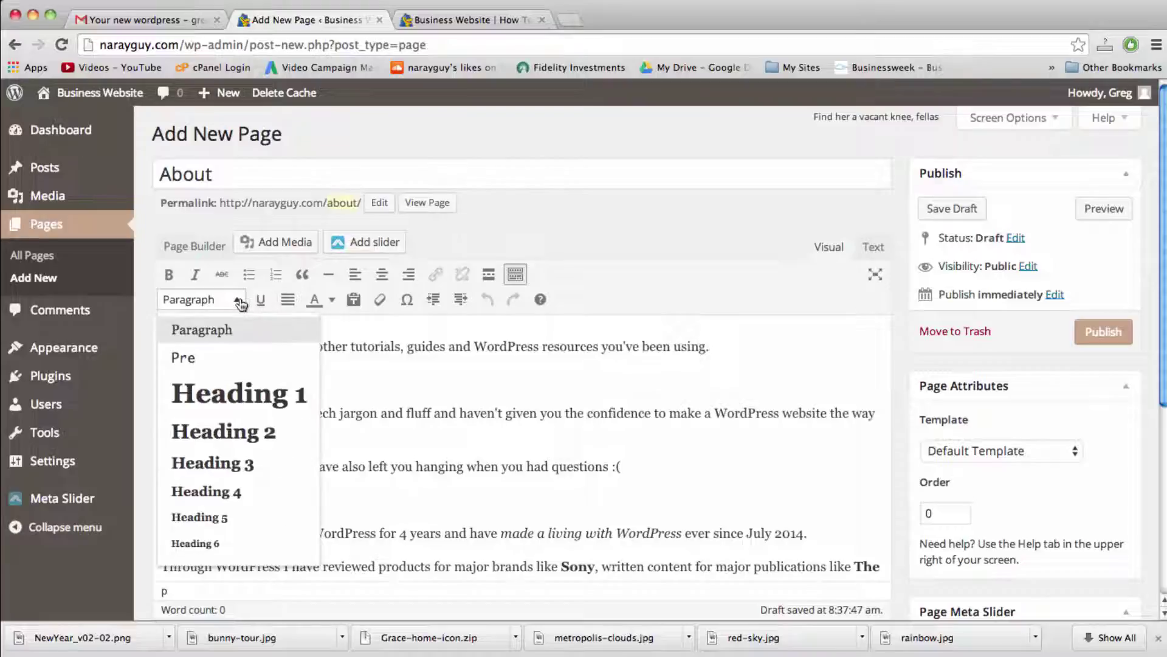
left_click(240, 301)
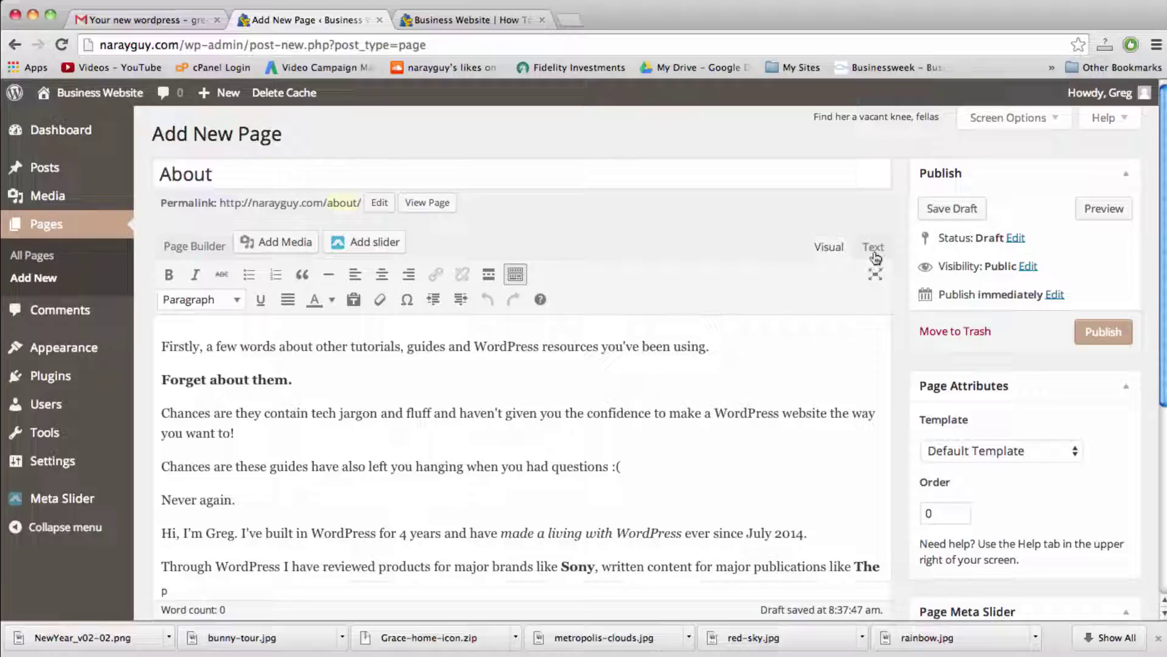
left_click(874, 249)
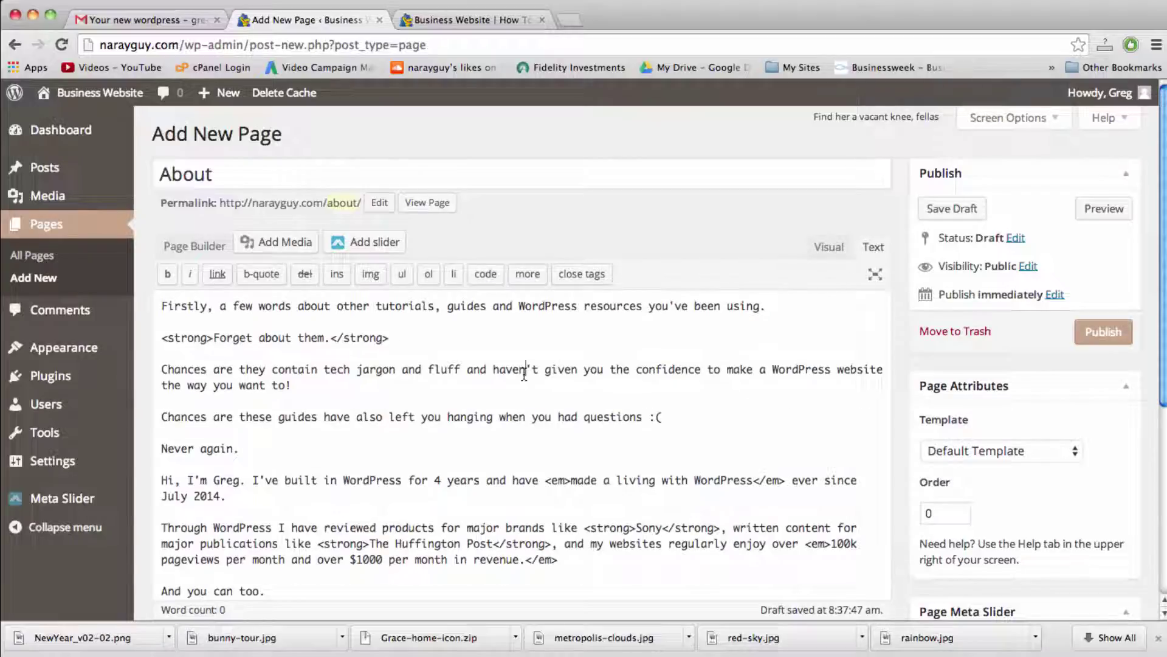
Step: Insert blank lines at the top of the body, before 'Firstly'
left_click(372, 360)
left_click_drag(393, 340, 331, 342)
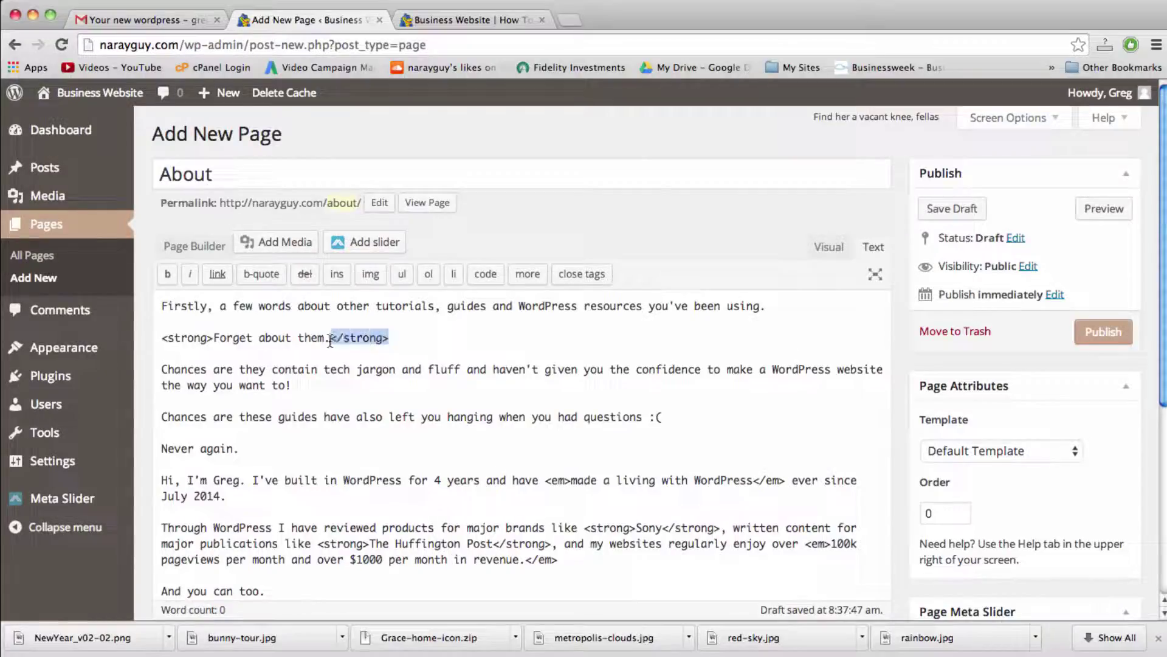
left_click(161, 305)
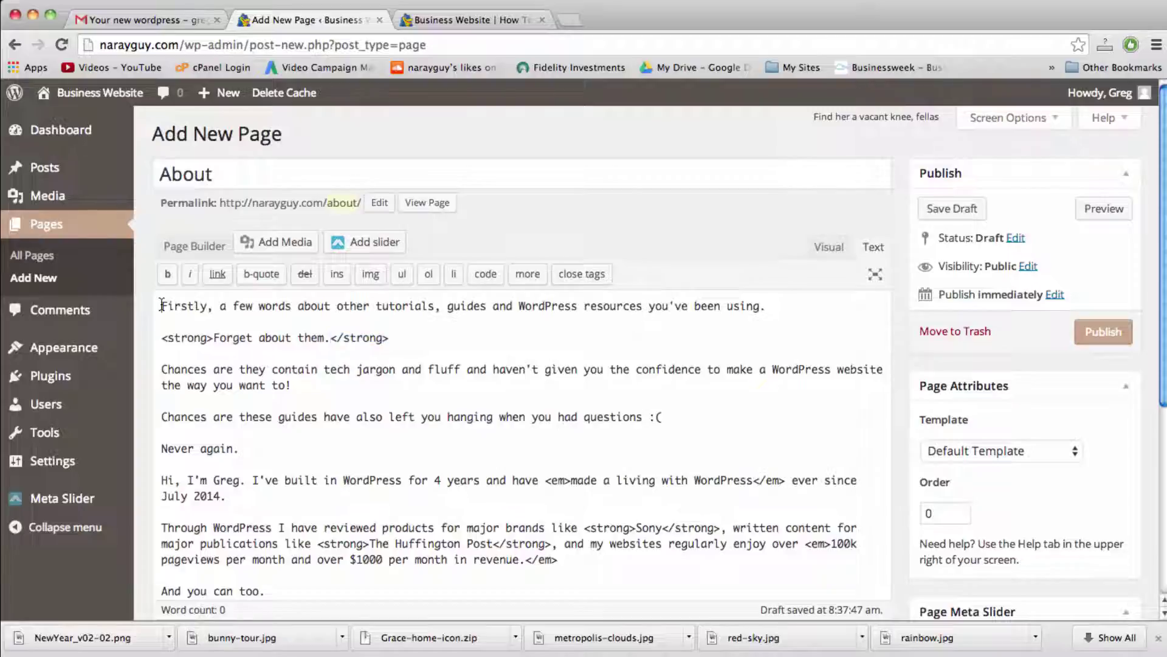
key("Return")
key("Return")
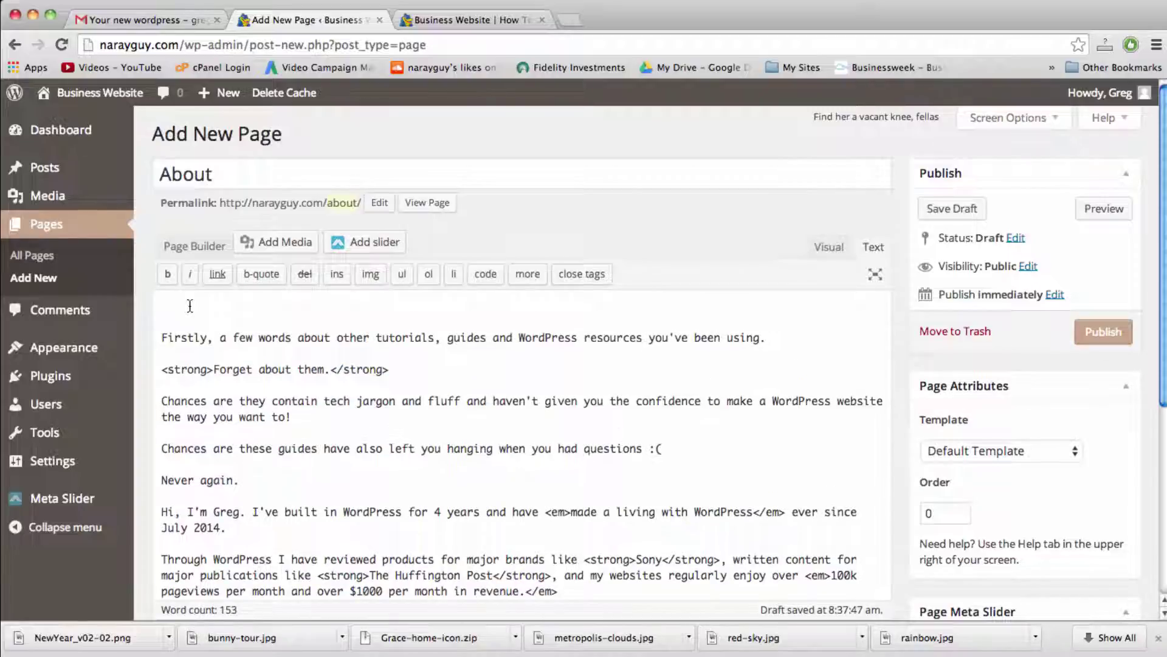
left_click(190, 305)
Step: Upload bunny-tour.jpg from the Desktop through Add Media's Upload Files option
left_click(271, 241)
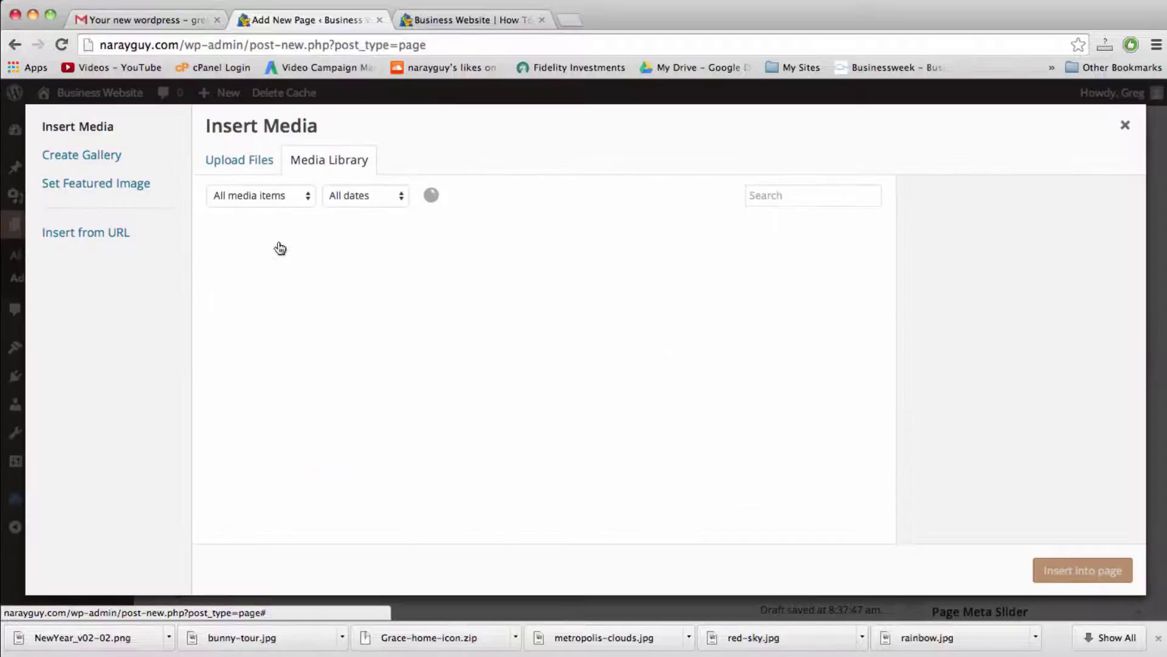
left_click(222, 155)
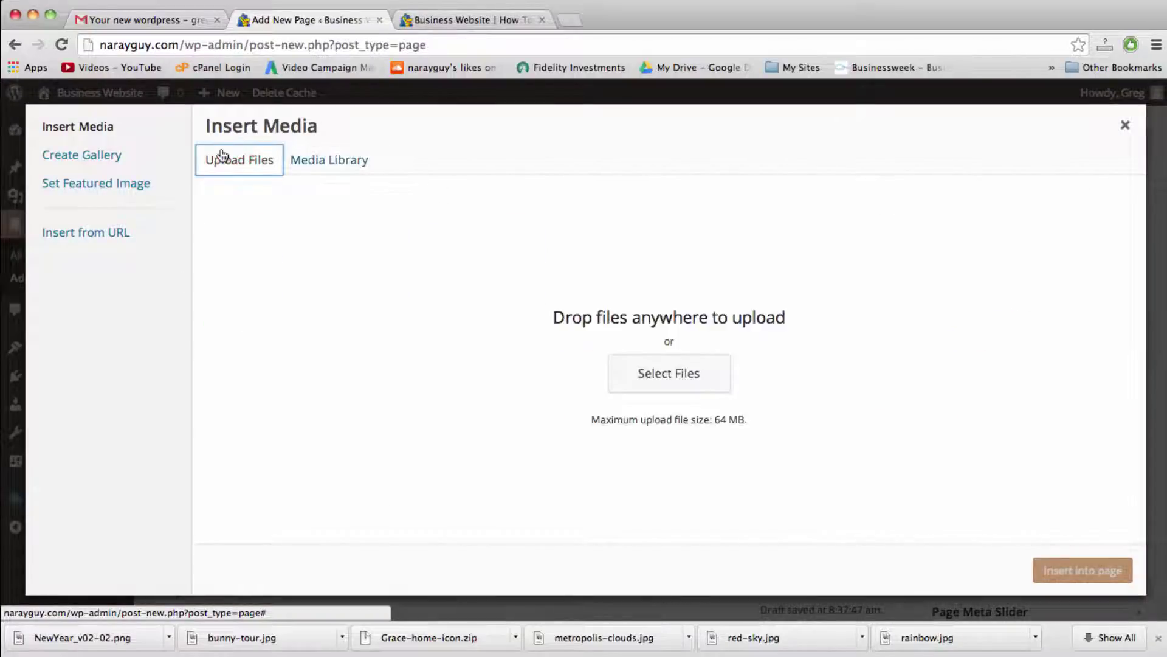
left_click(657, 368)
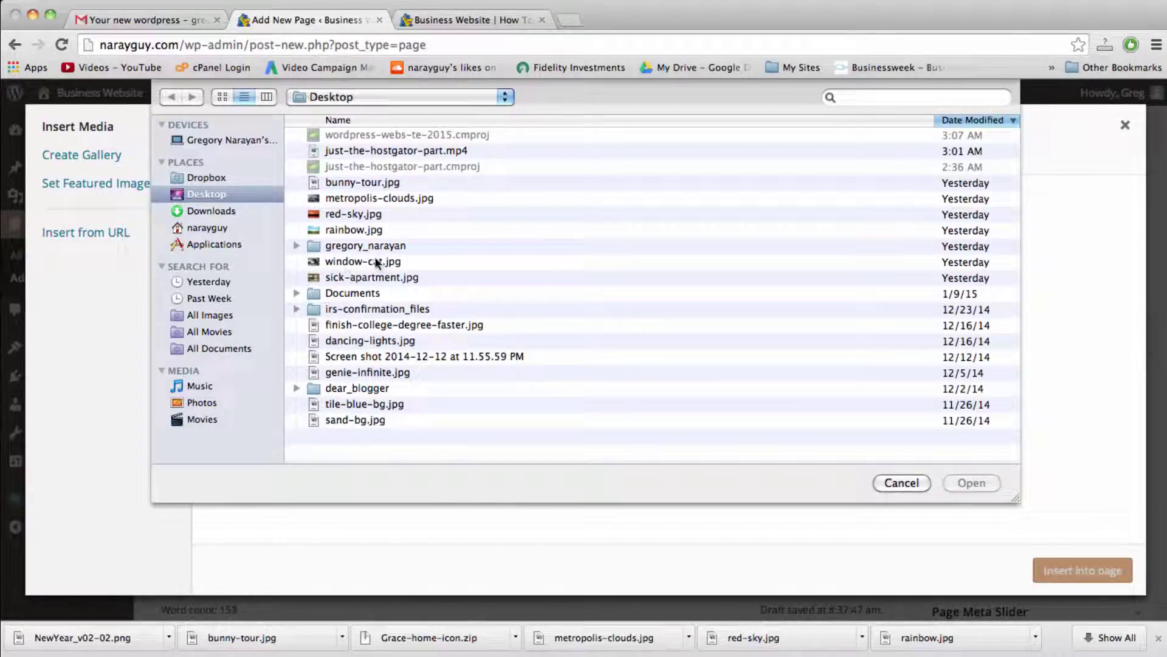
double_click(365, 182)
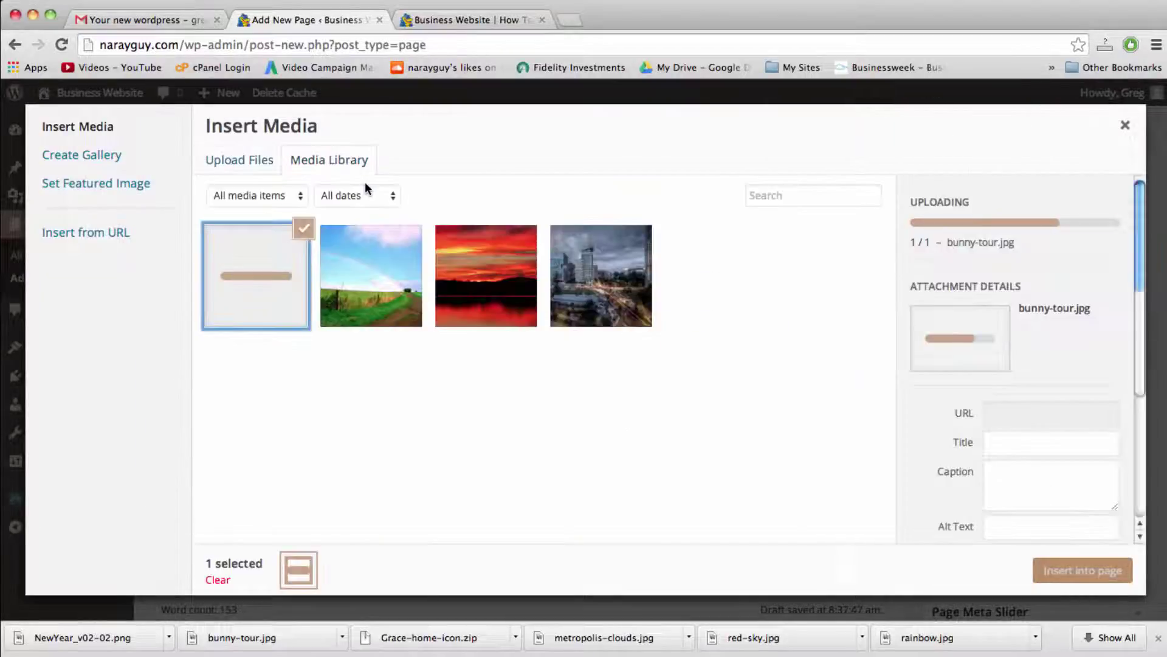
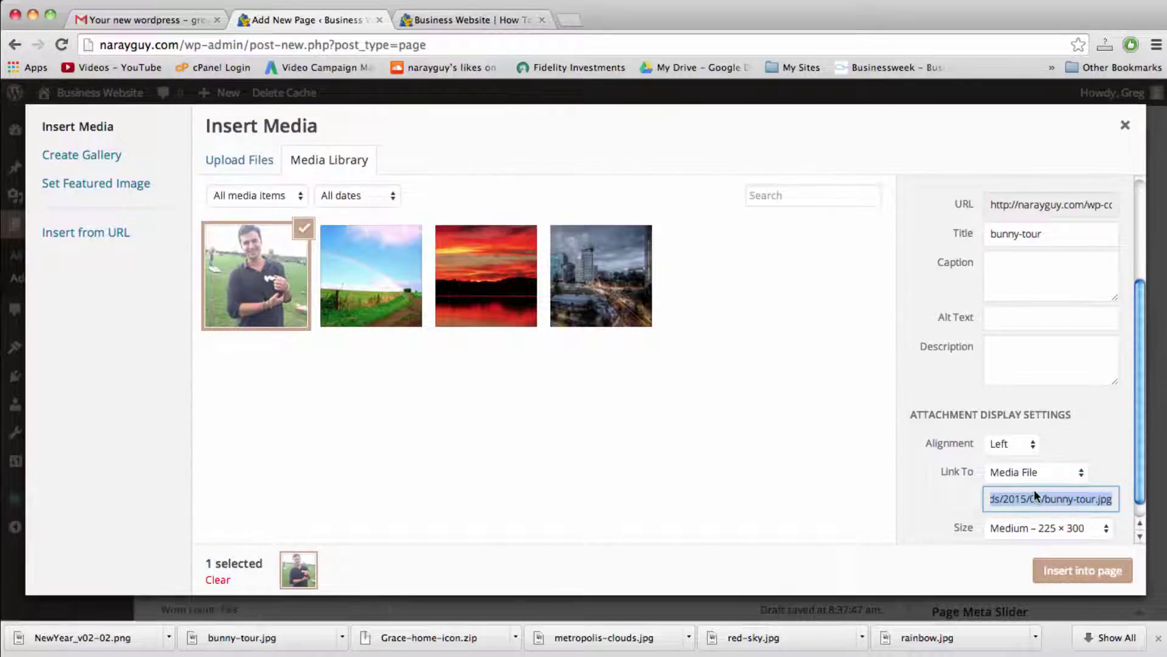
Step: Insert bunny-tour.jpg into the About page with Left alignment and Medium 225 × 300 size
scroll(1034, 490, "down", 1)
left_click(1003, 426)
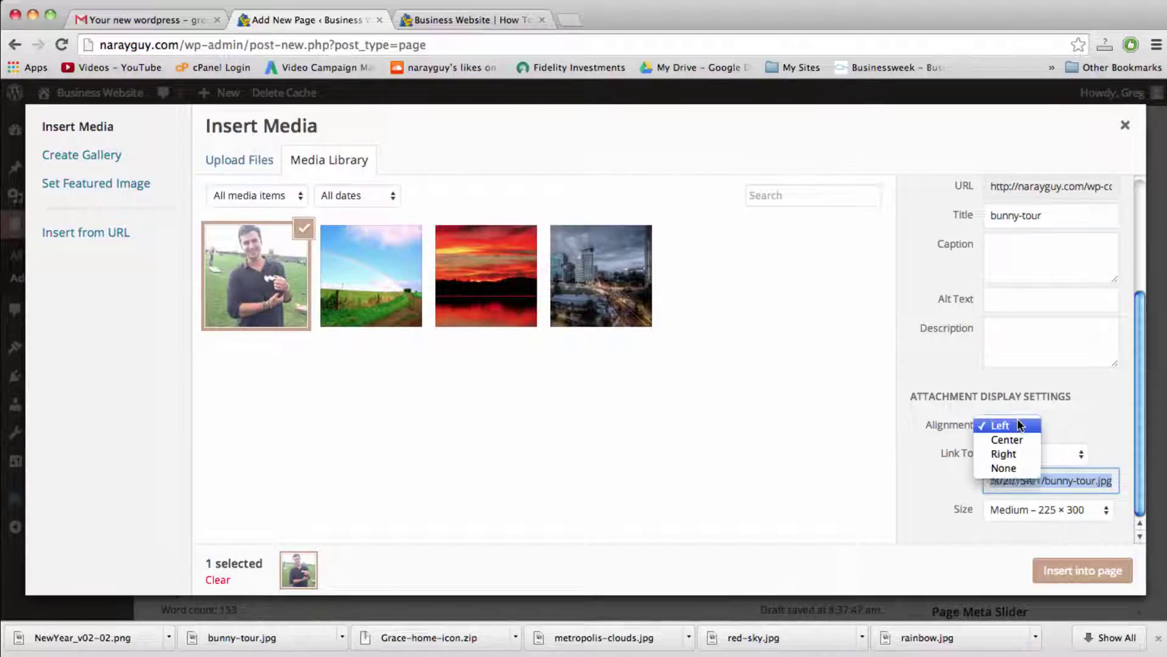
left_click(1005, 428)
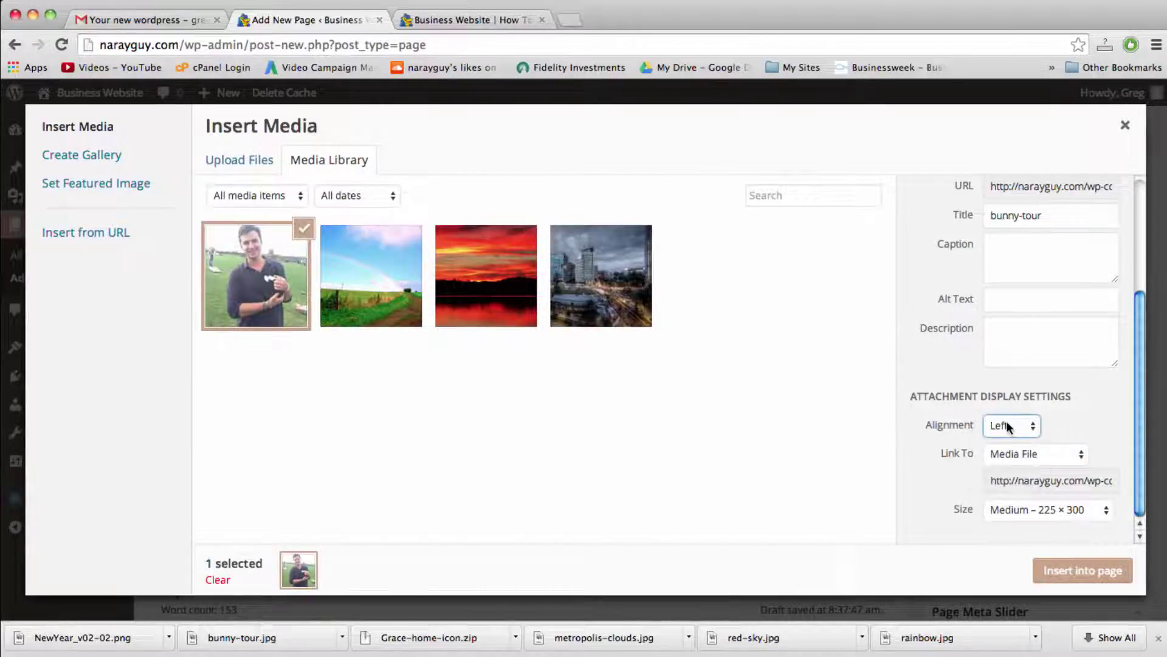
left_click(1027, 507)
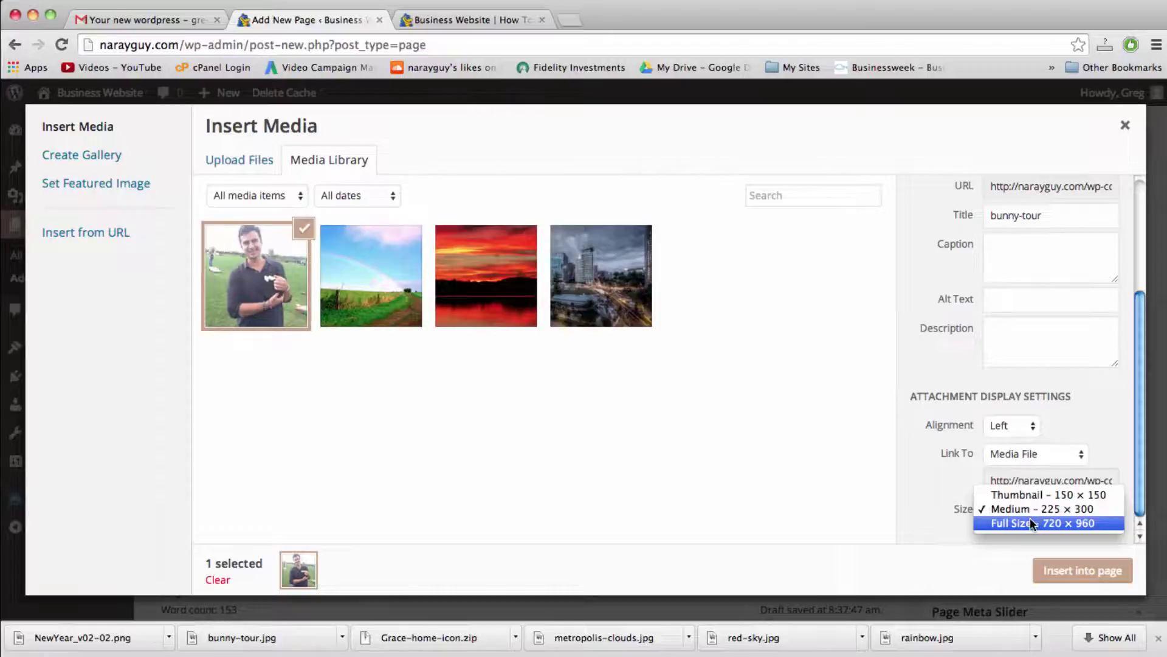
left_click(1030, 522)
left_click(1040, 509)
left_click(1040, 494)
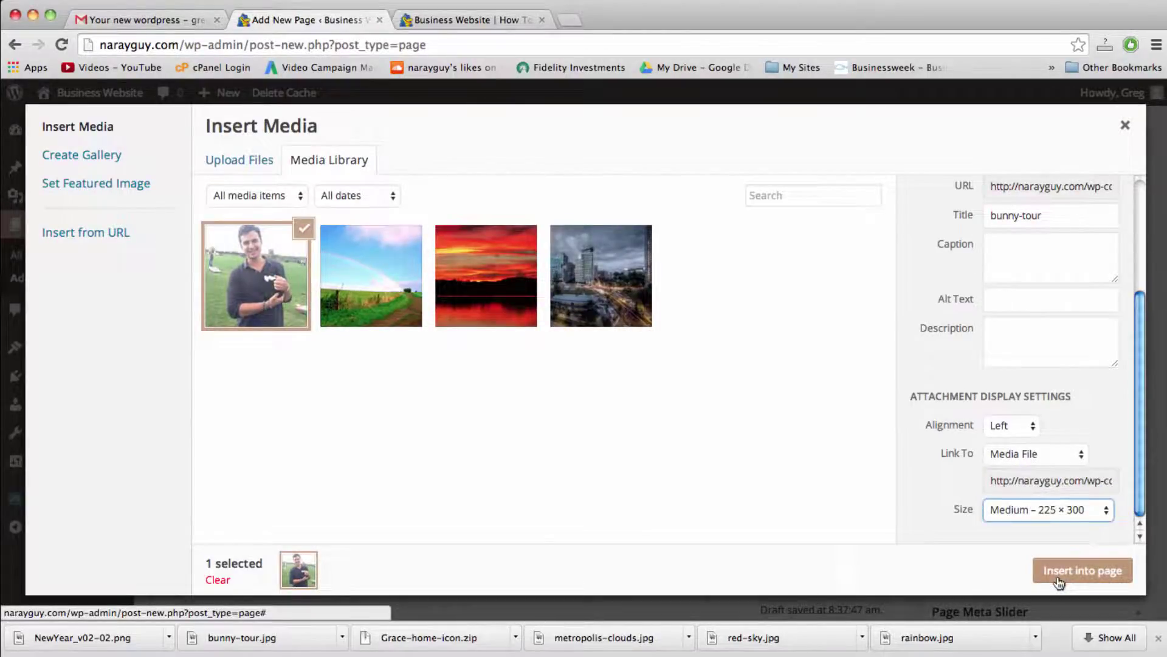
left_click(1058, 578)
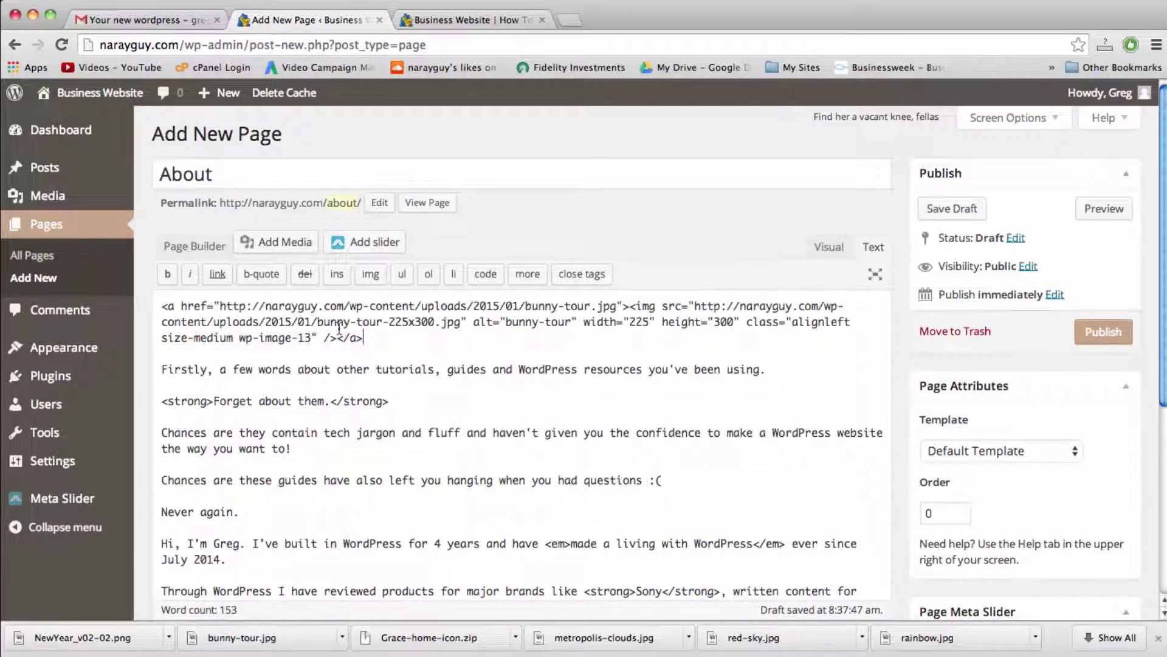
Step: Check the About page content in Visual view, then switch back to Text view
left_click(829, 247)
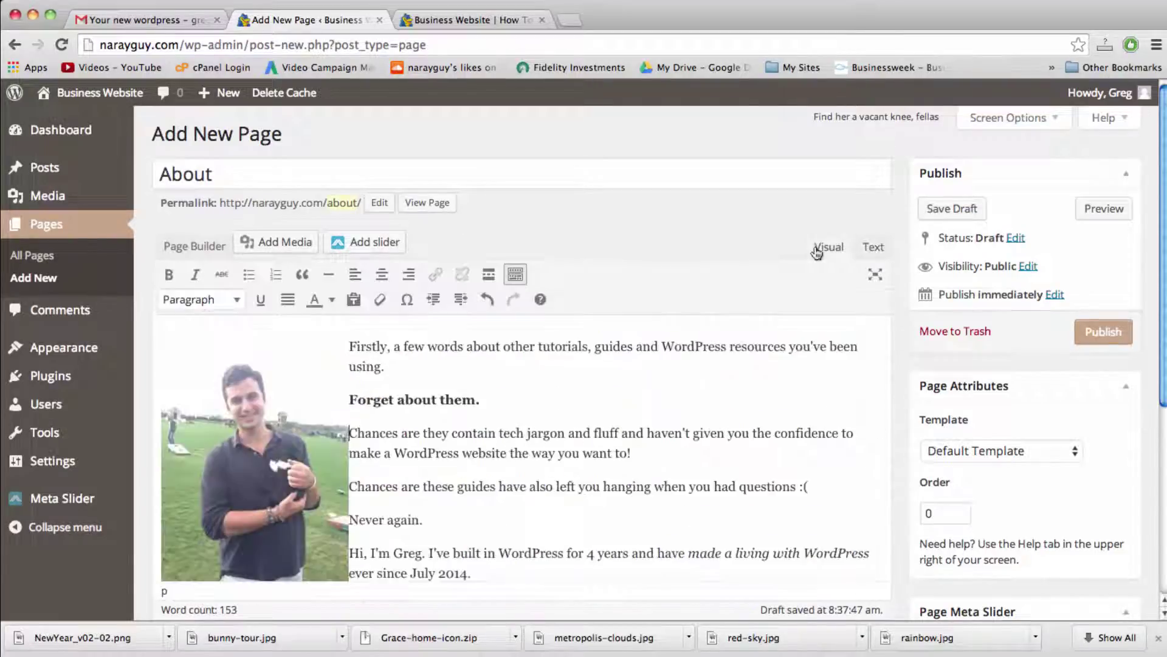
scroll(425, 483, "down", 3)
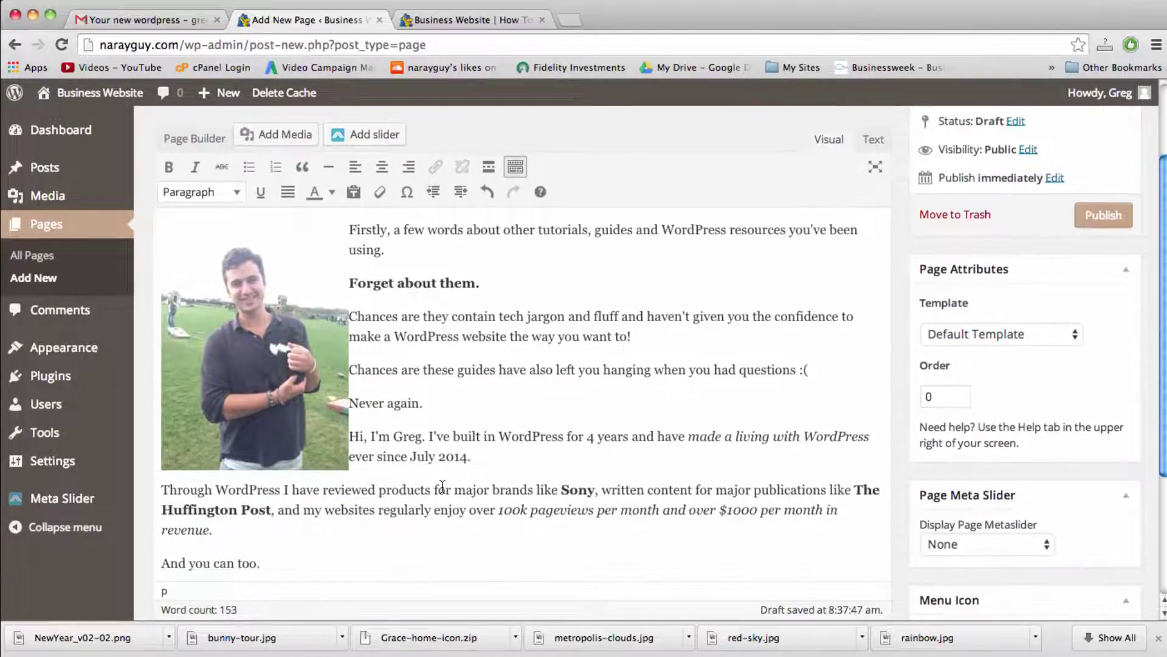
scroll(442, 486, "up", 2)
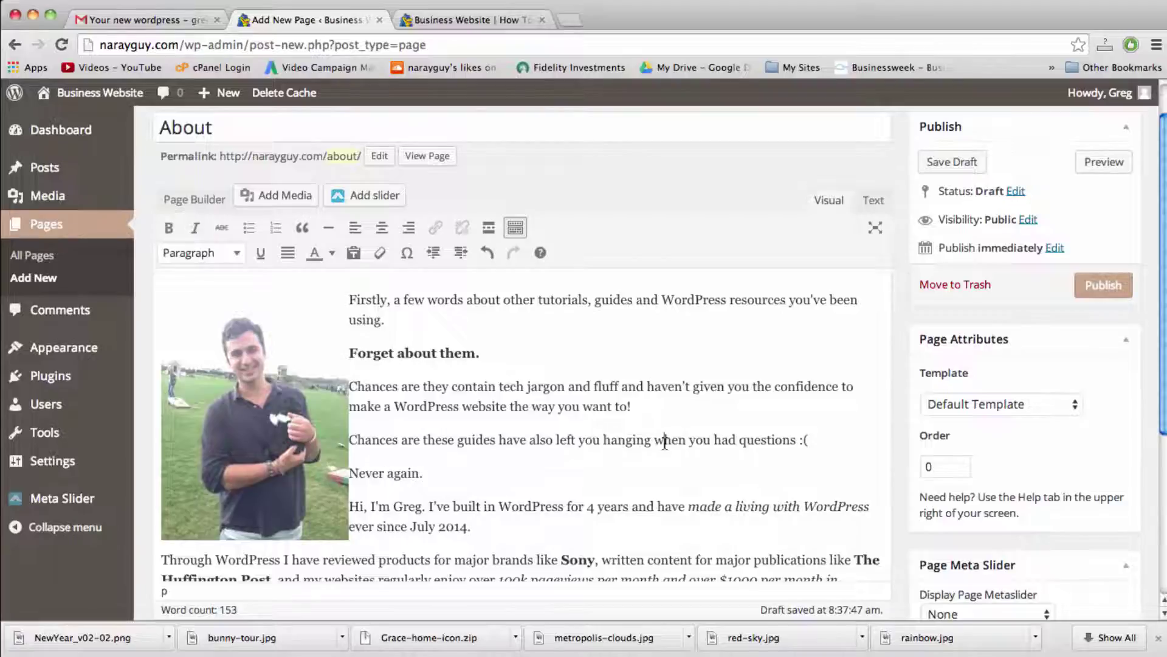
left_click(874, 200)
scroll(903, 257, "up", 1)
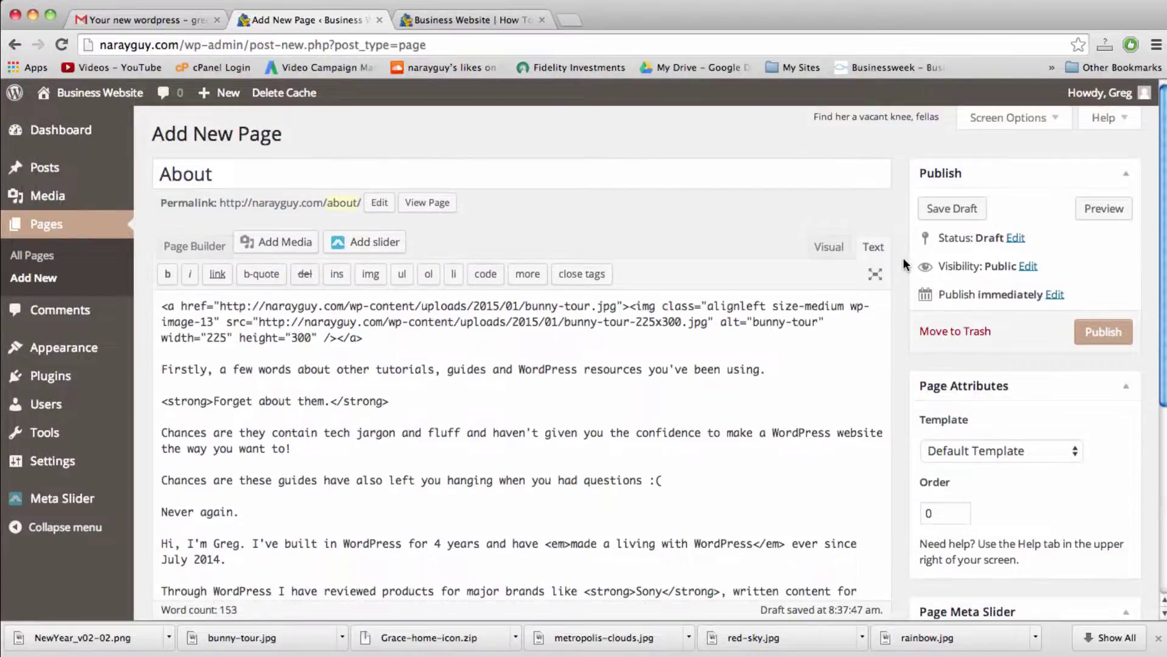
Step: Publish the About page and scroll through it live, photo beside the intro
left_click(1087, 331)
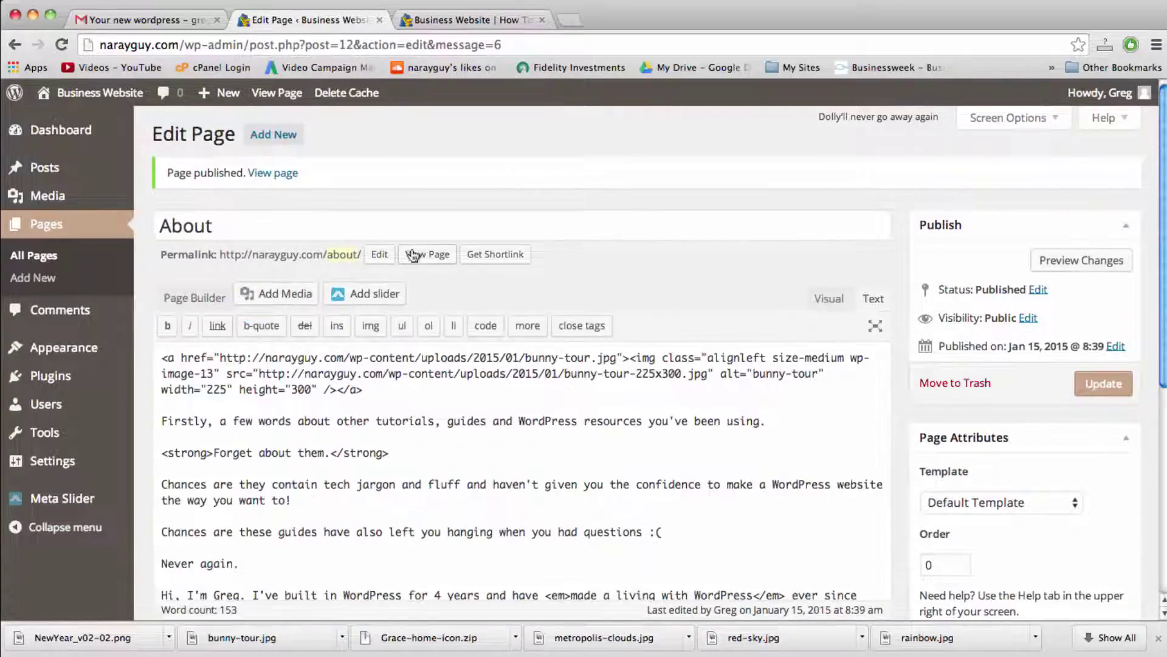
left_click(420, 258)
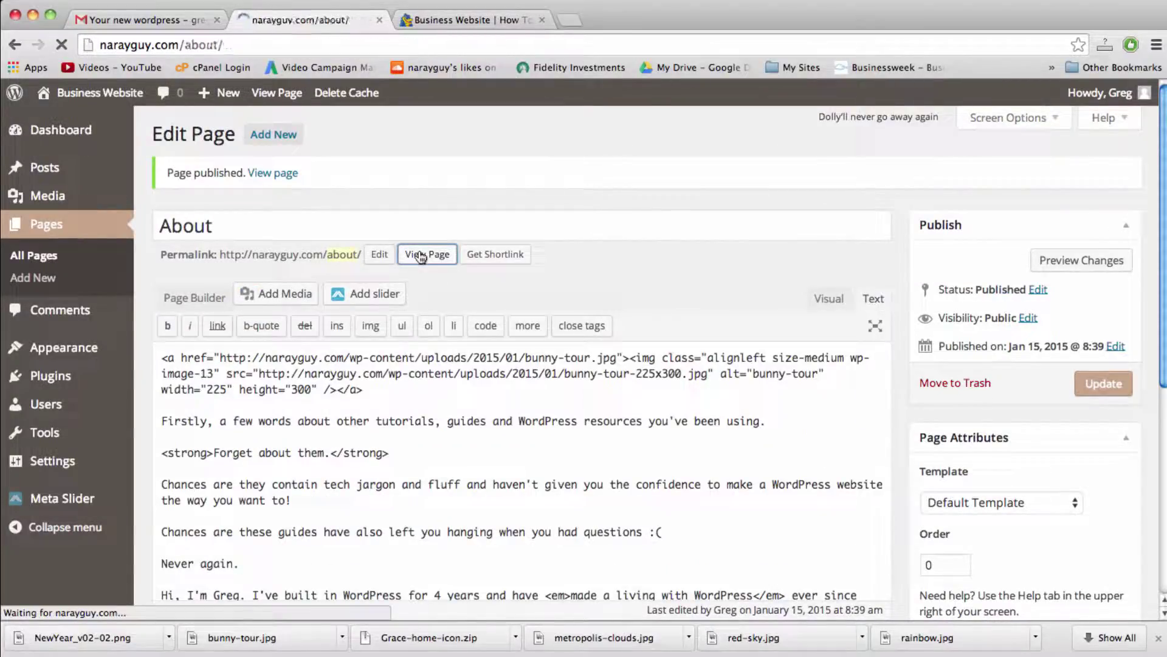
scroll(421, 257, "down", 3)
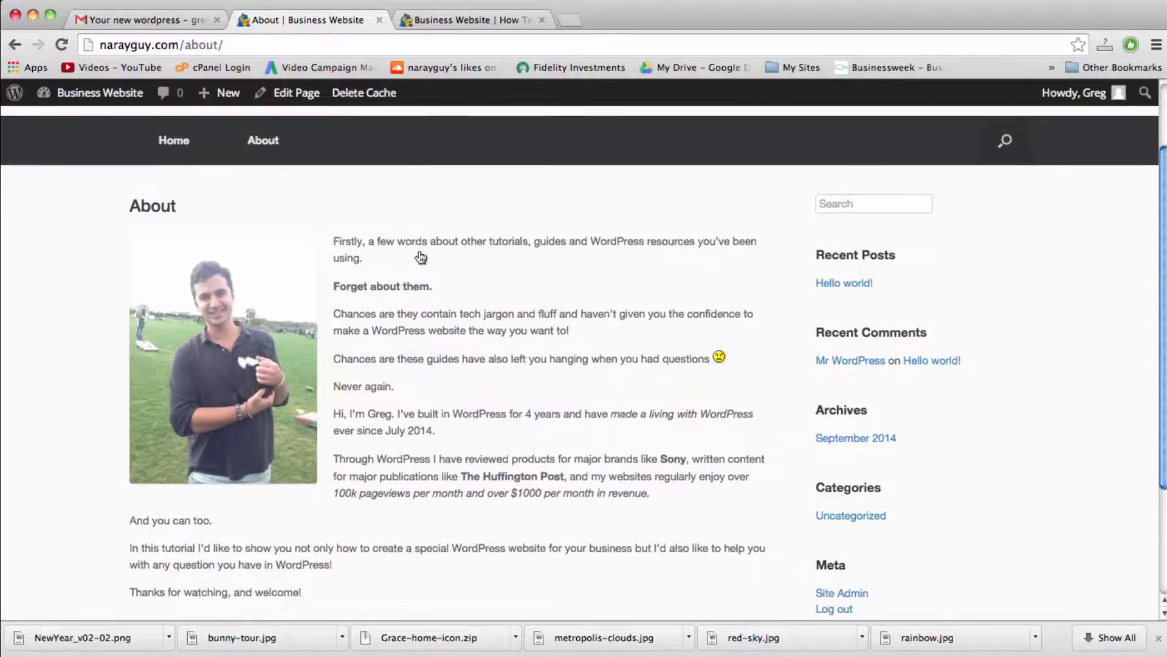
scroll(421, 257, "up", 5)
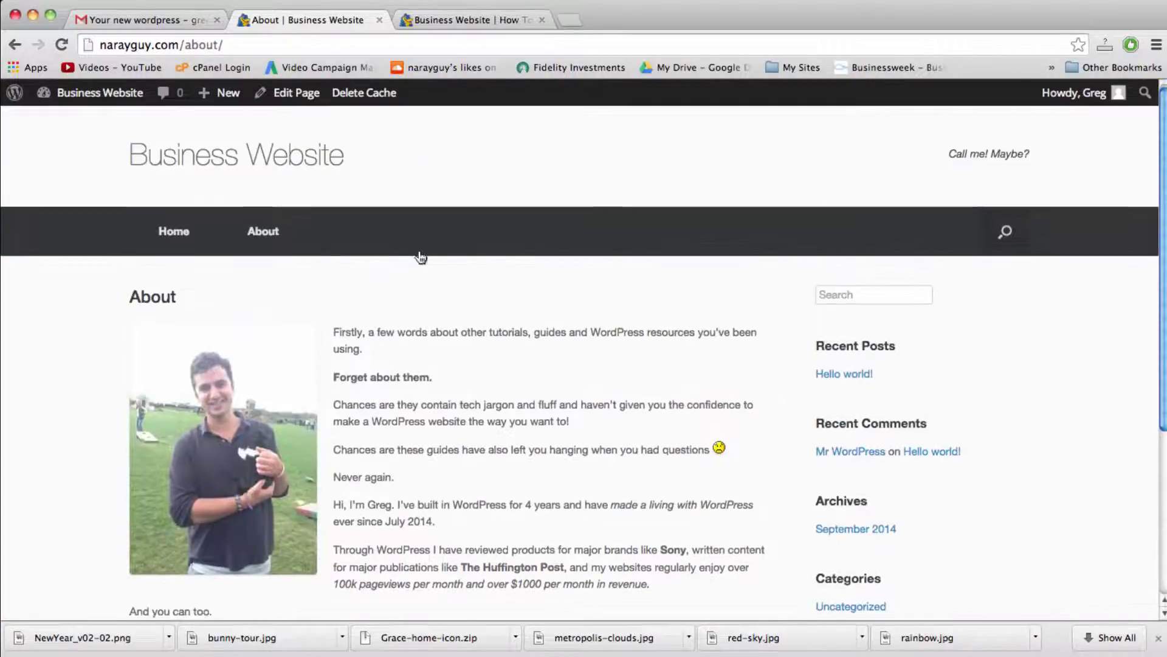
scroll(421, 257, "down", 2)
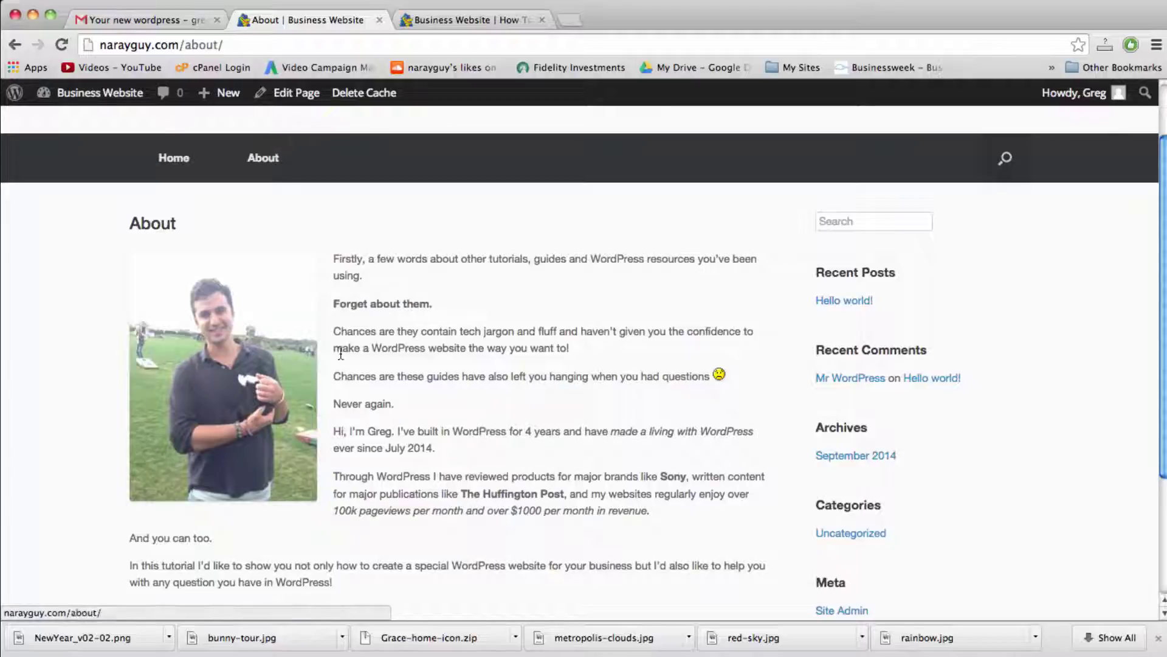
scroll(508, 405, "up", 2)
scroll(507, 405, "down", 7)
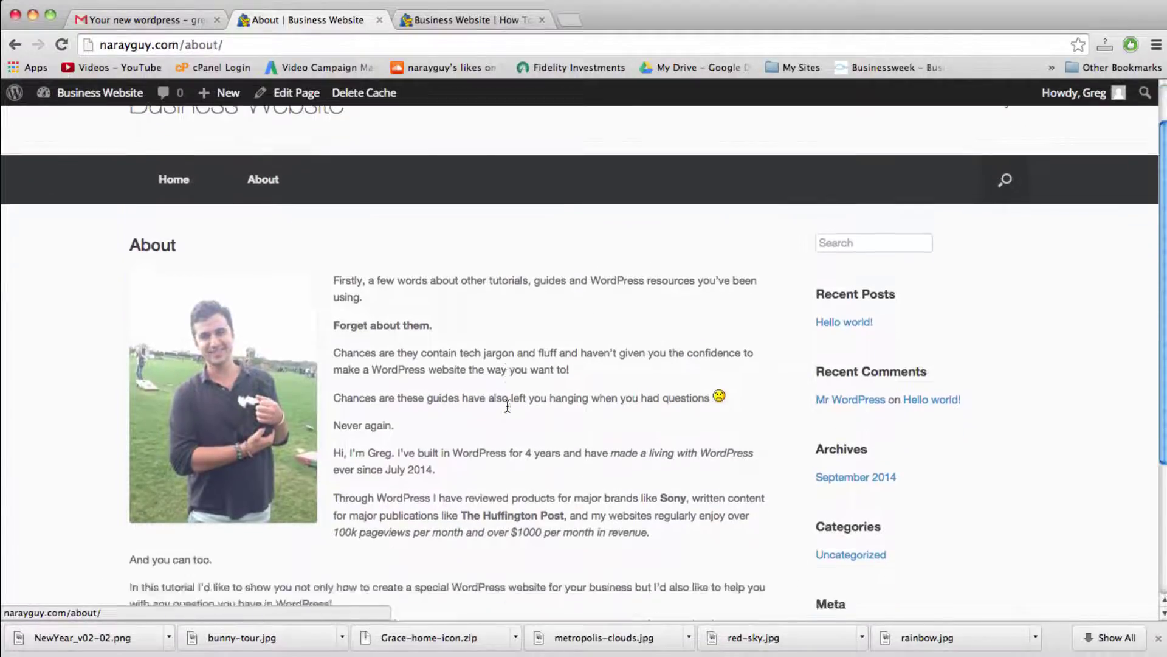
scroll(506, 403, "up", 7)
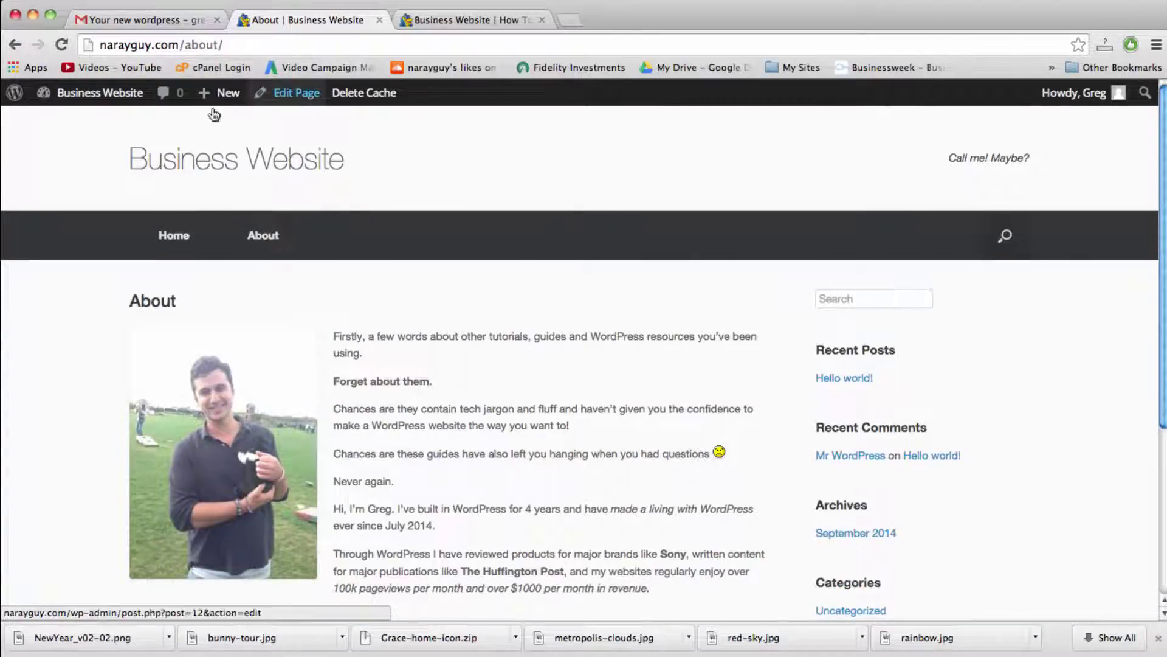
mouse_move(226, 97)
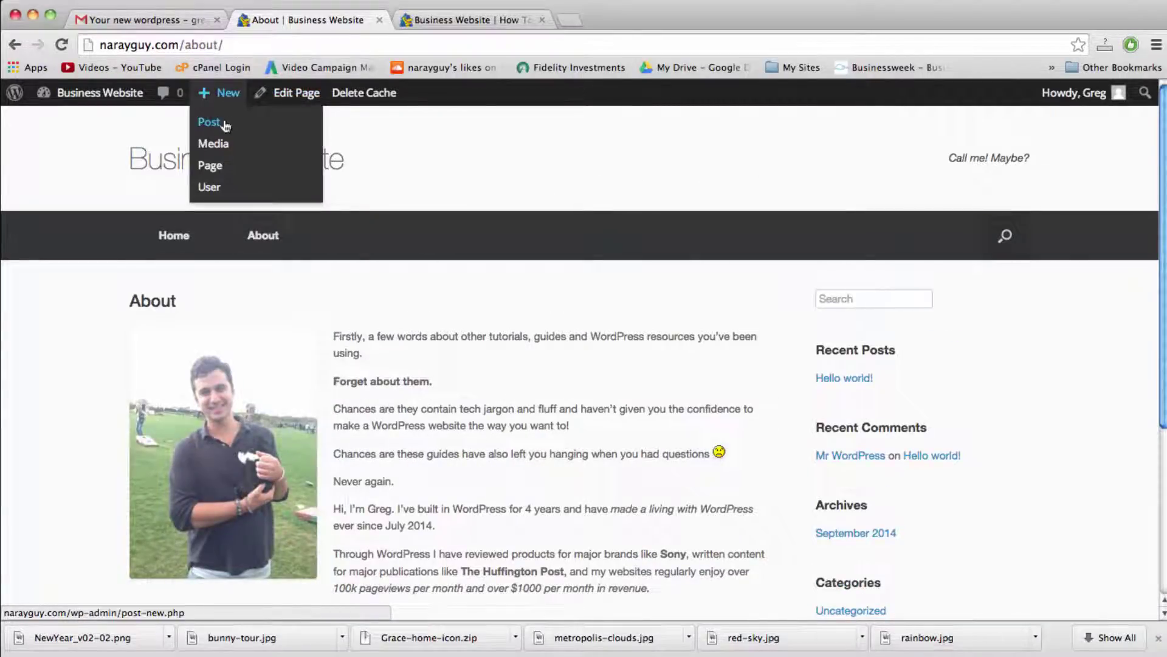
Step: Add a new page titled 'Contact Us' with an empty body and publish it
left_click(223, 165)
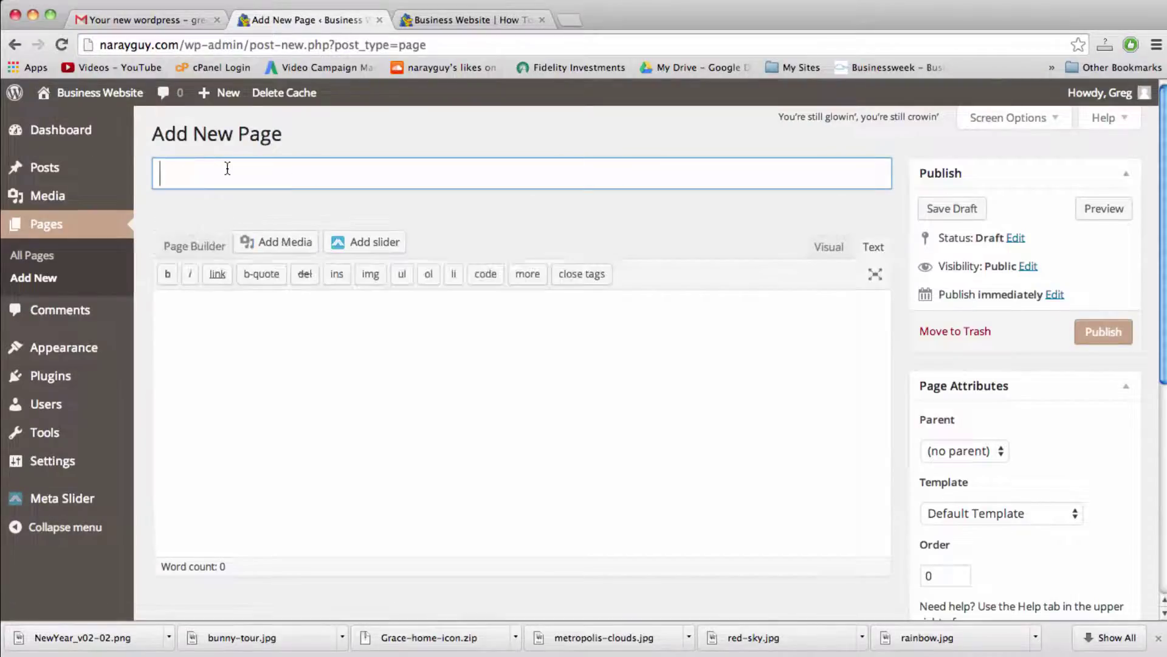
type("Contact Us")
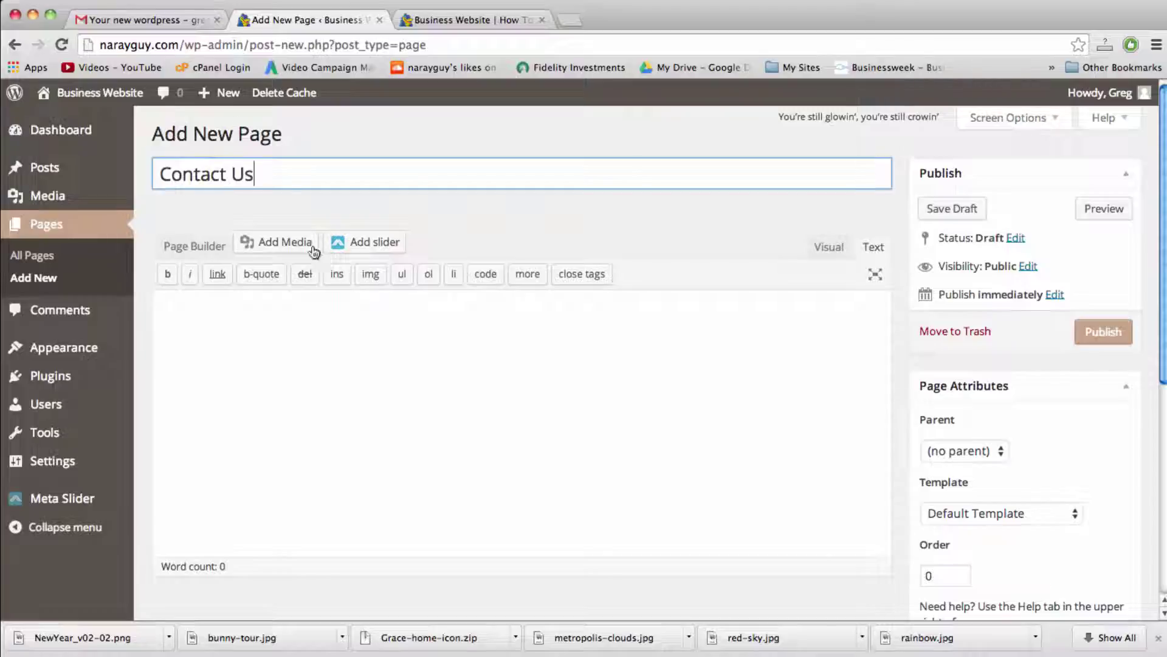
left_click(342, 363)
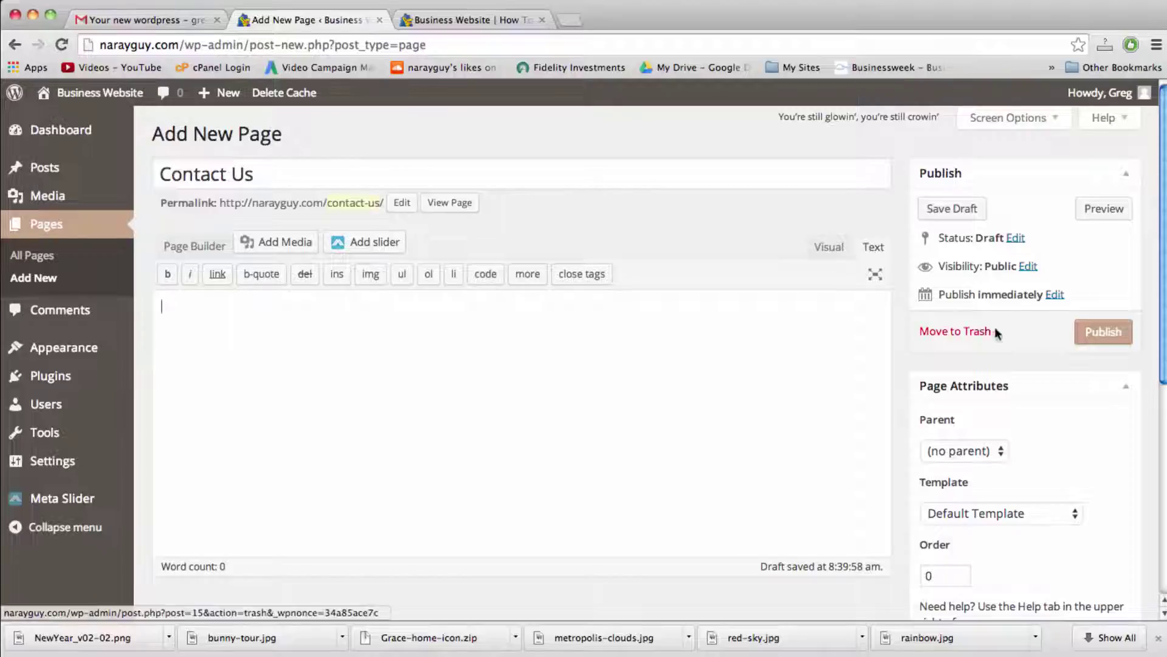
left_click(1095, 332)
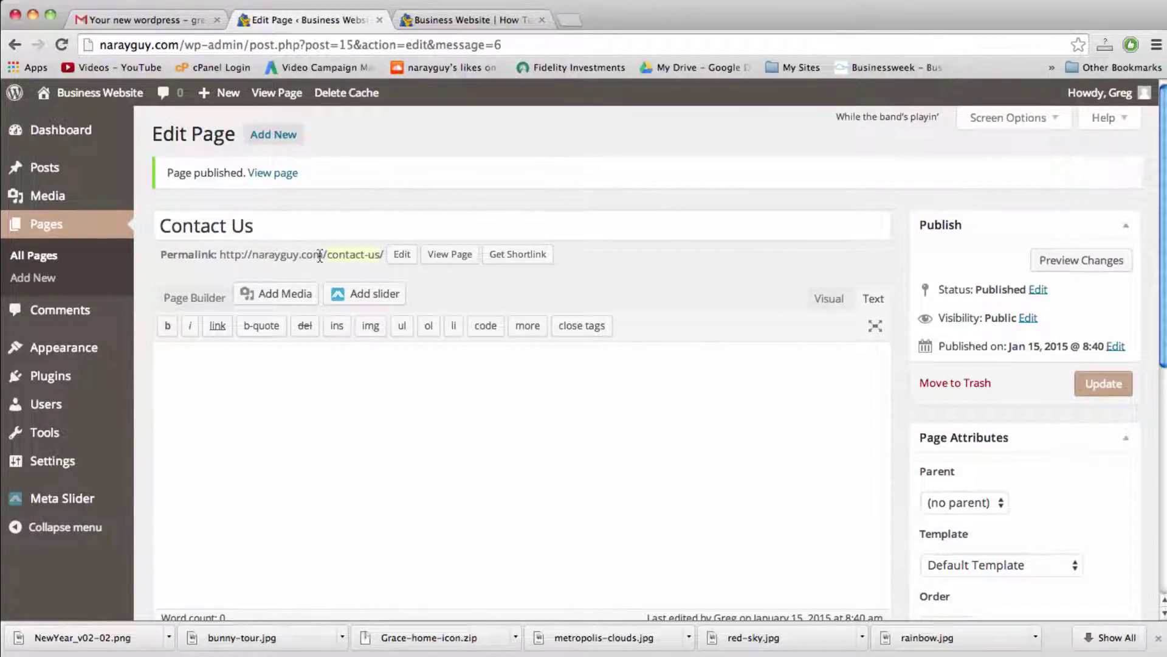
Step: Load the copied Contact Us permalink in a new tab, then close that page-not-found tab
left_click(275, 226)
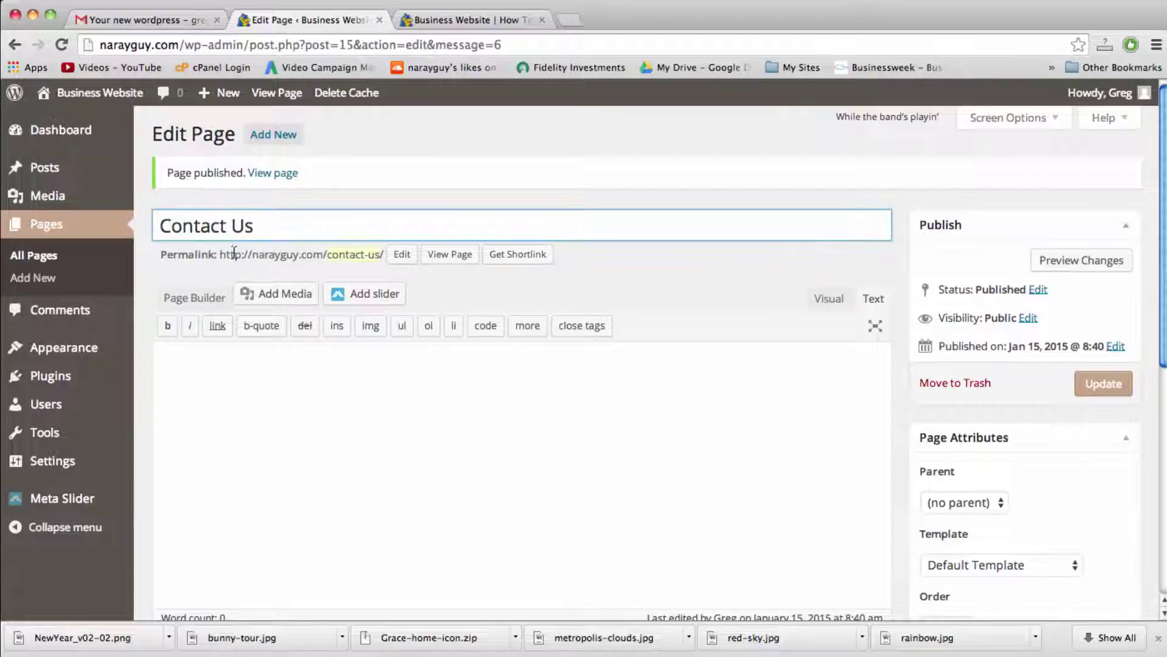
left_click_drag(221, 254, 372, 257)
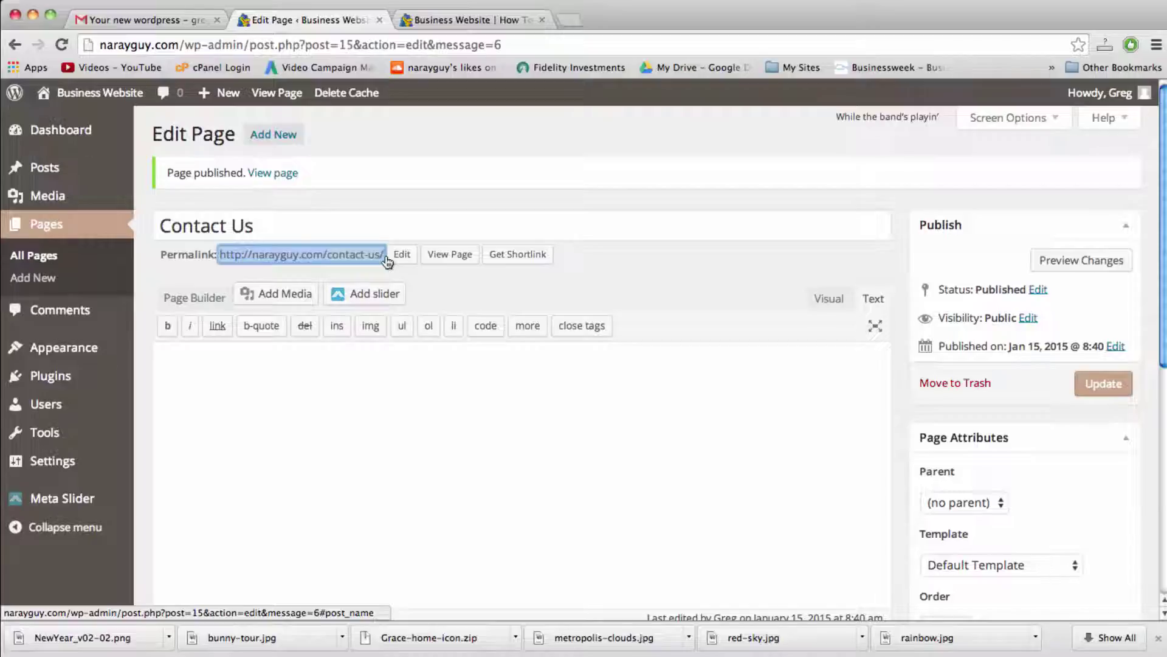
right_click(372, 259)
left_click(397, 263)
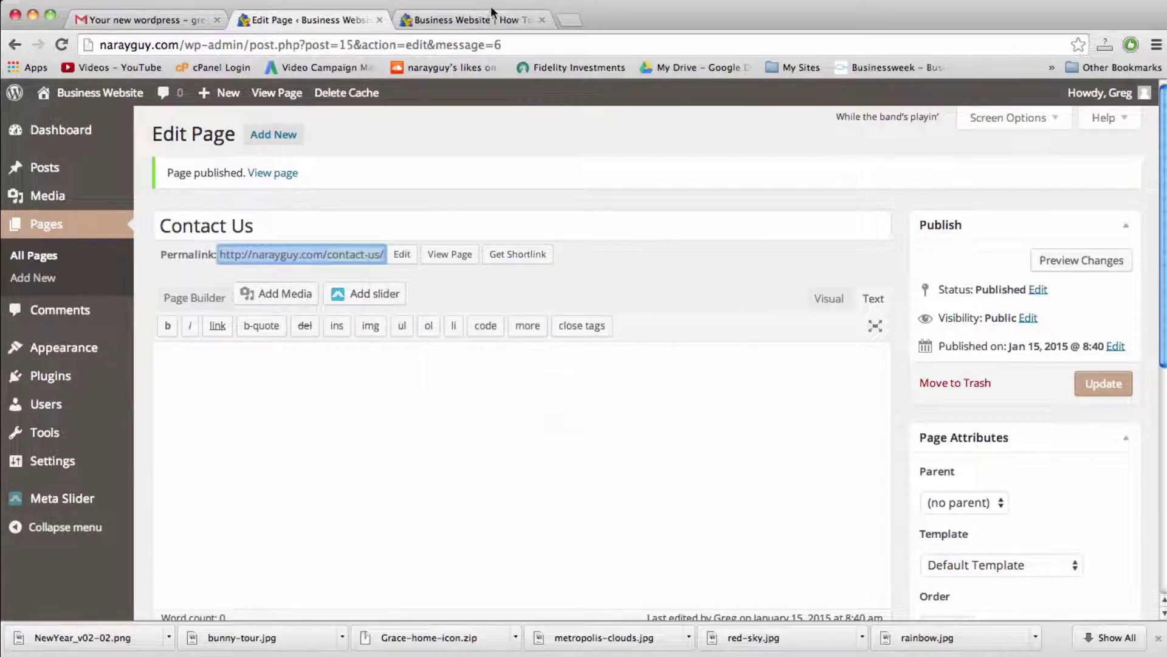
left_click(568, 20)
key("super+v")
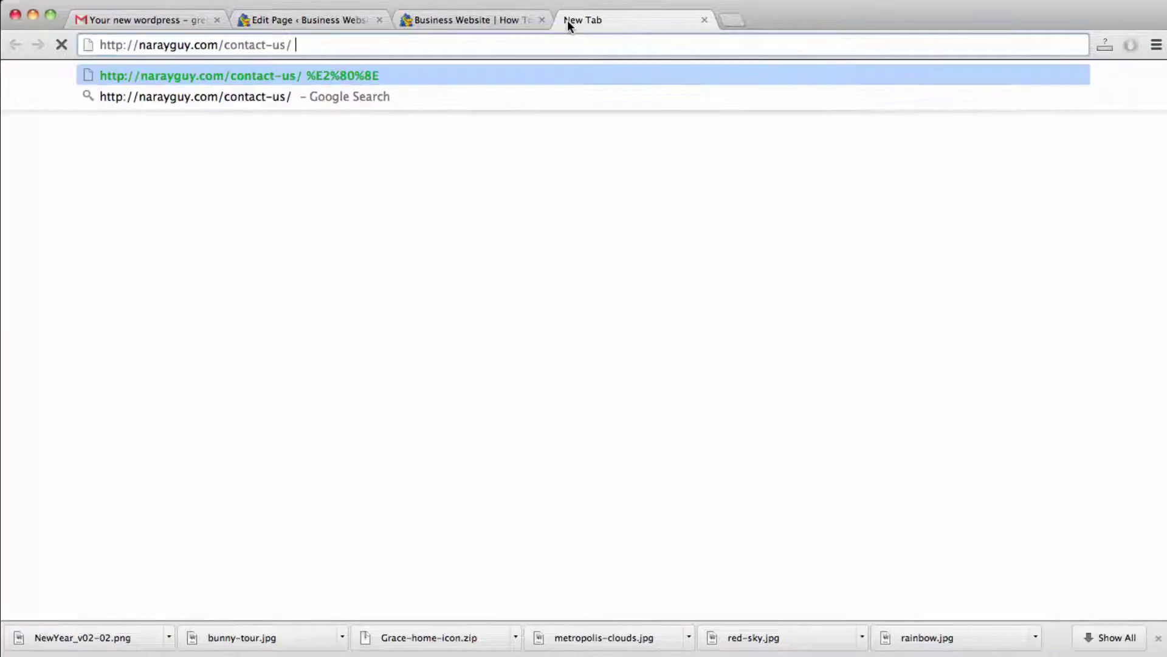
key("Return")
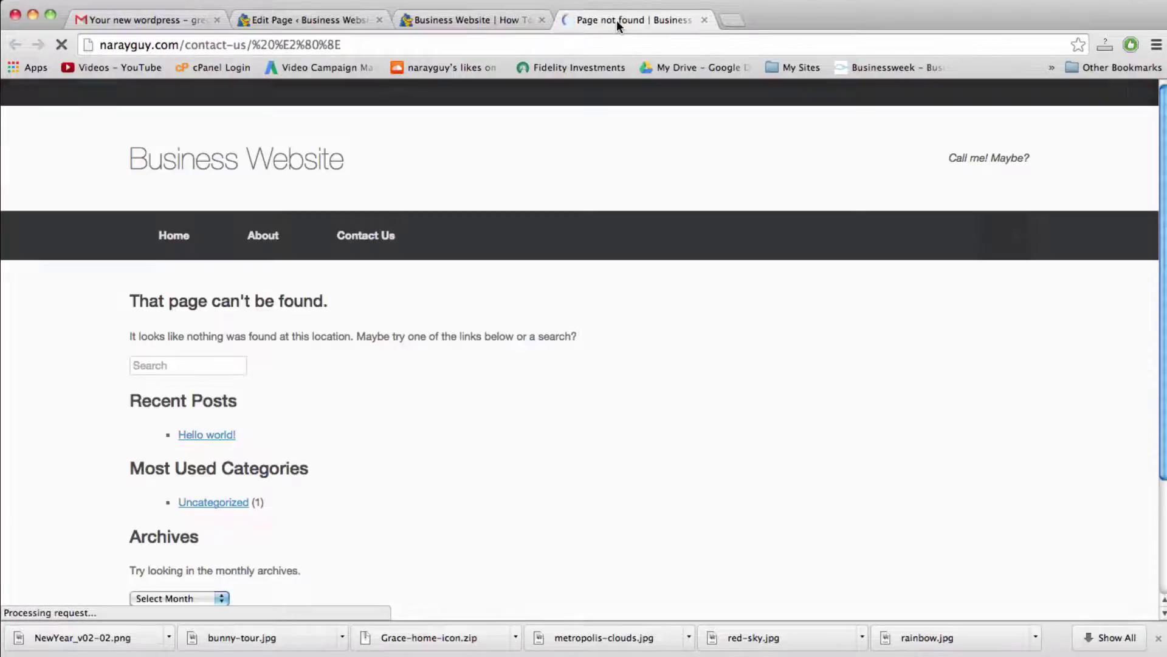
left_click(704, 20)
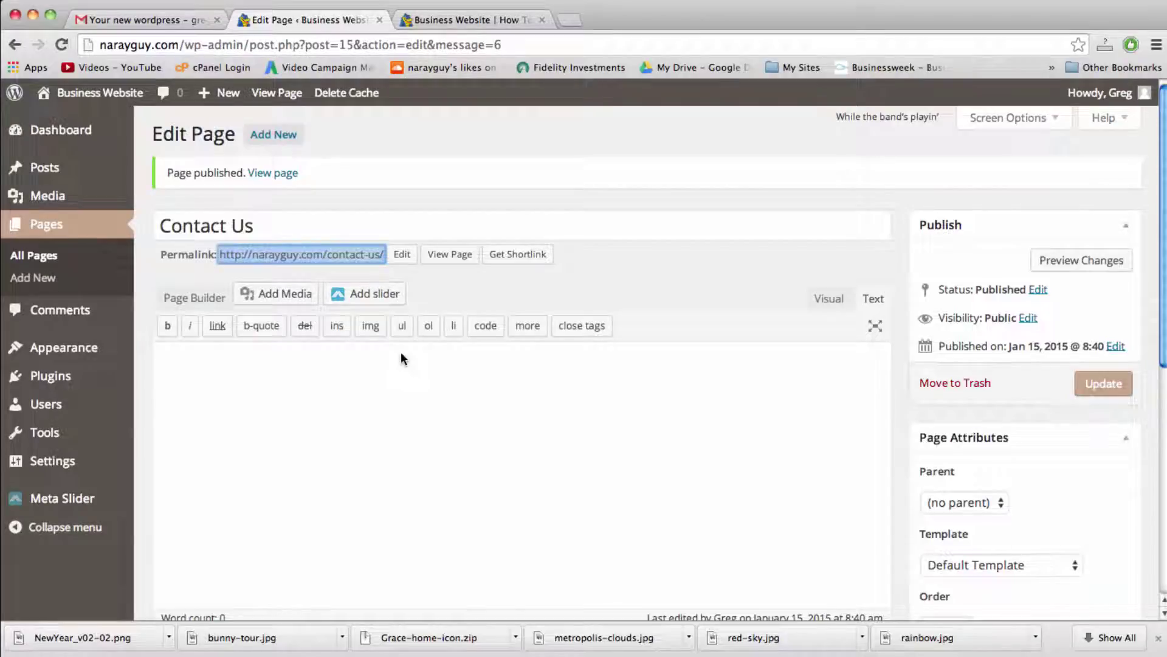
left_click(400, 378)
Step: View the live Contact Us page, check its contact-us address, and return to the editor
left_click(448, 255)
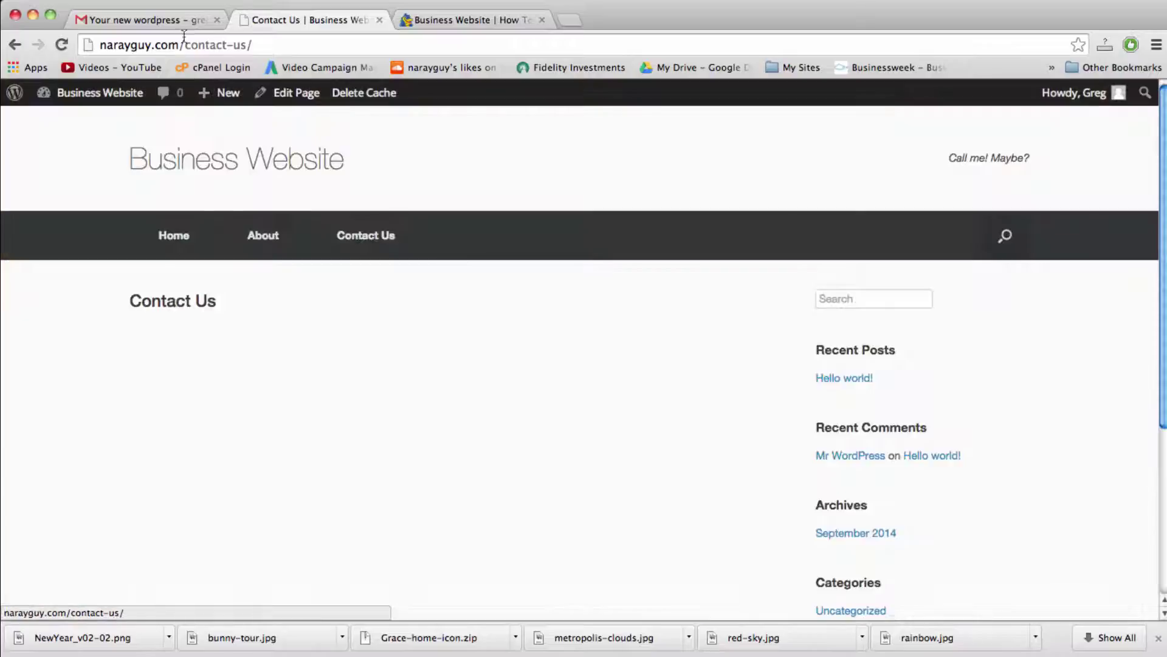
left_click(215, 41)
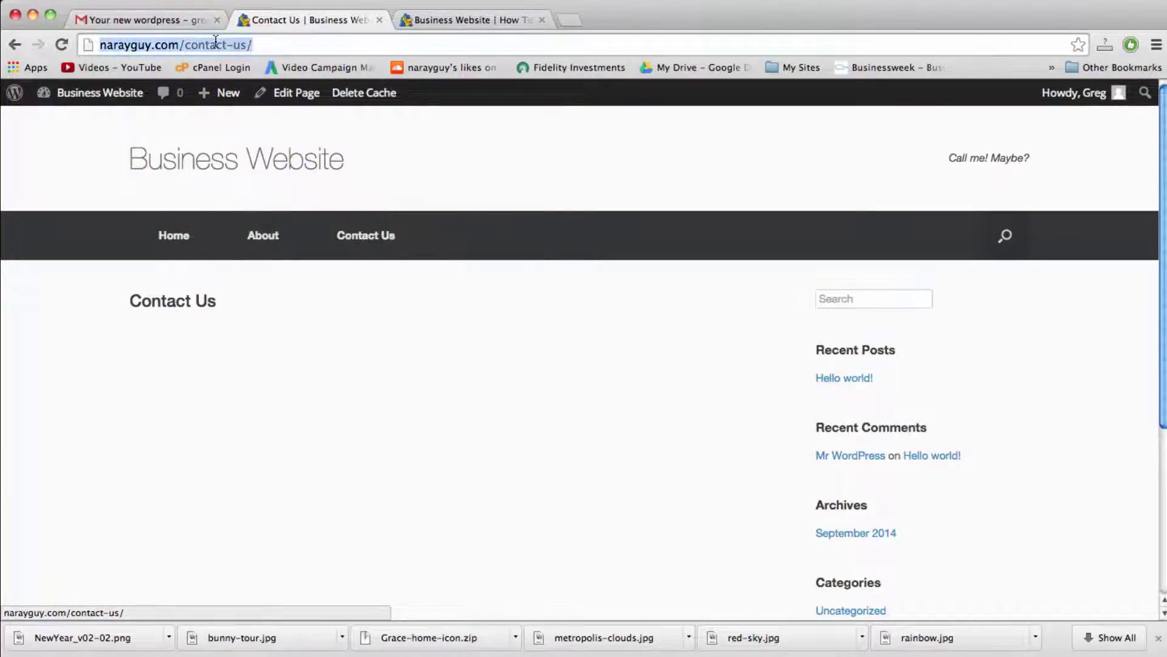
left_click(255, 44)
left_click_drag(265, 44, 293, 48)
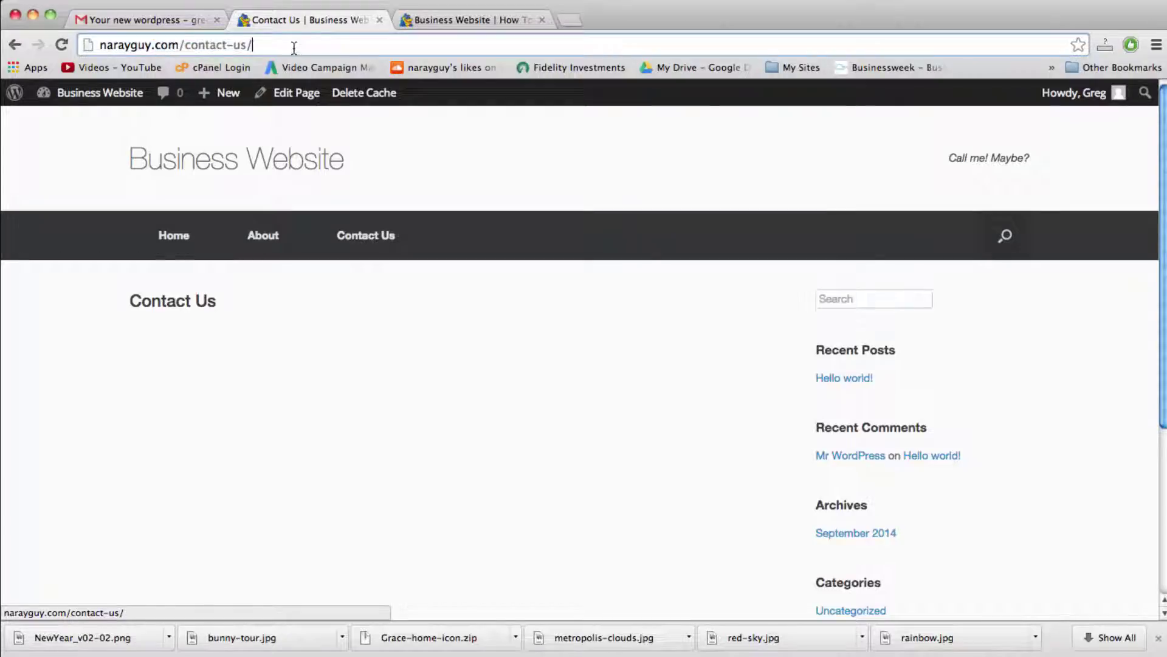
left_click(13, 46)
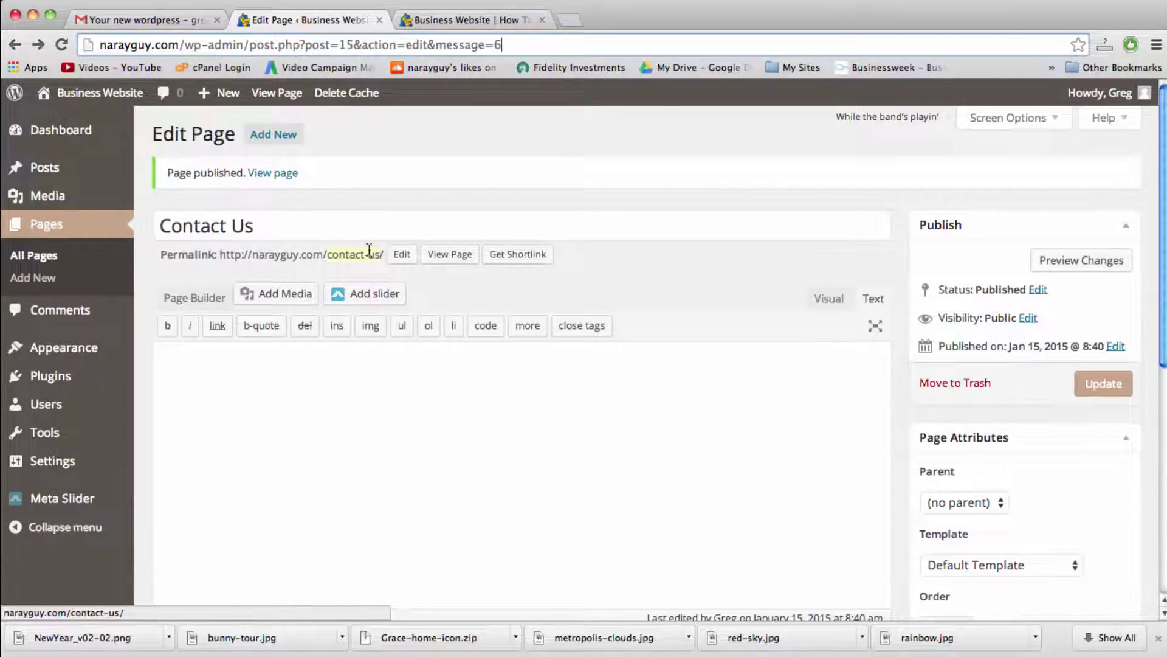
Step: Set the Contact Us permalink slug to contact-us and confirm it
left_click(398, 254)
left_click(414, 261)
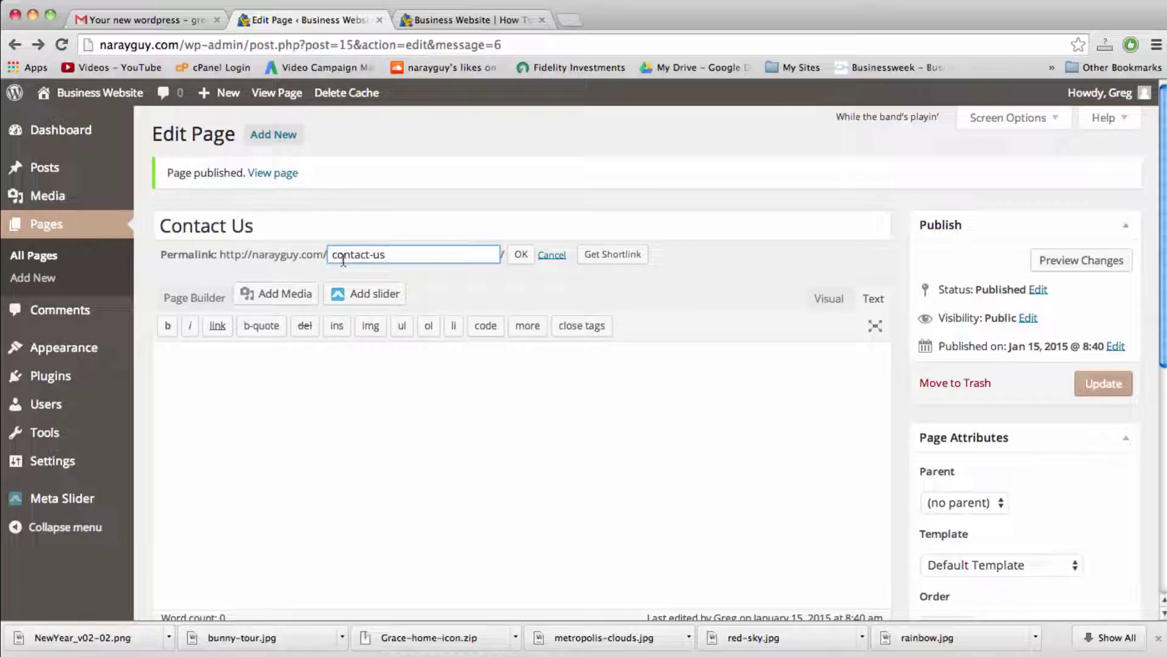
left_click(518, 255)
left_click(516, 405)
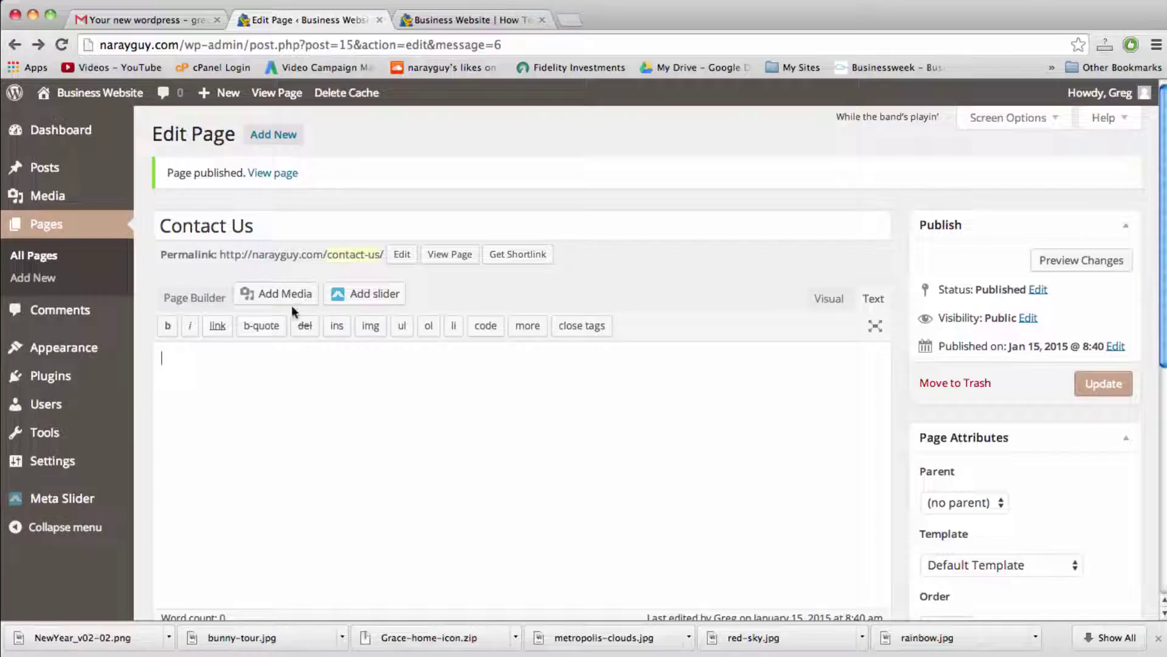
mouse_move(75, 352)
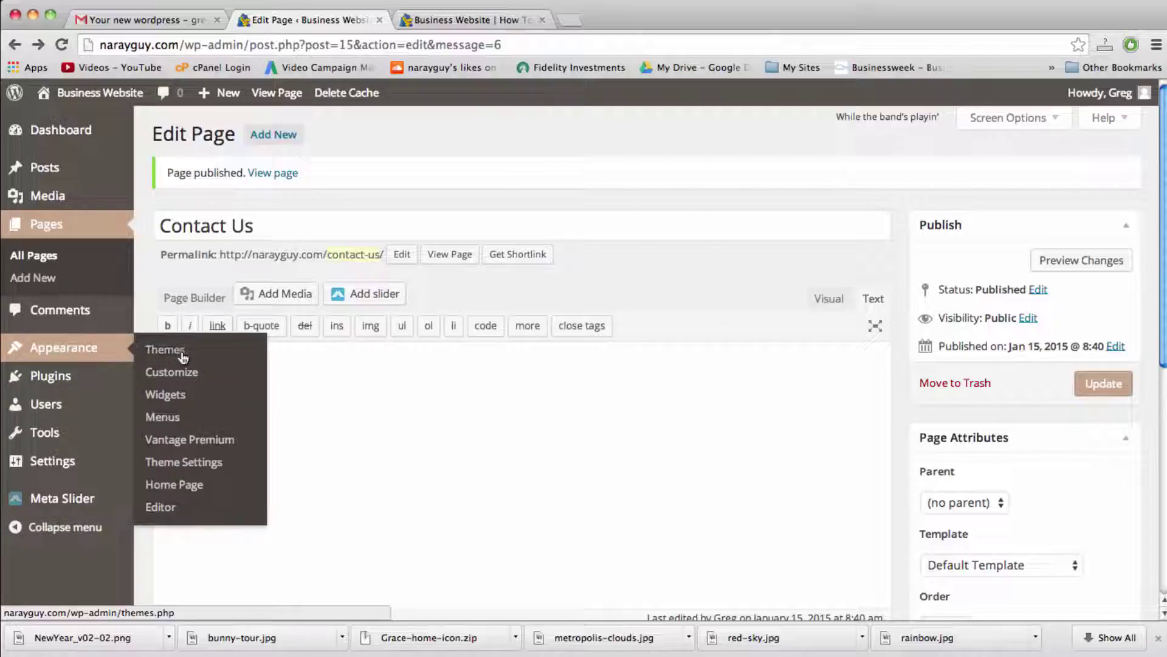
Step: In Appearance > Menus, rename Menu 1 to 'Main Menu' and create it
left_click(163, 415)
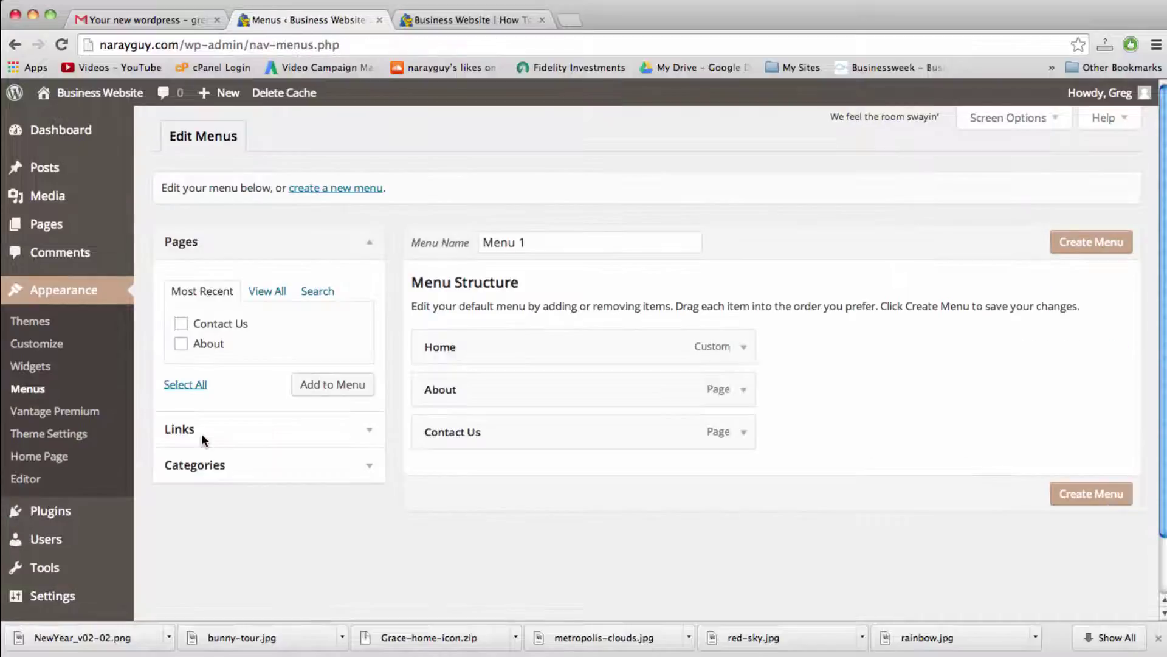
left_click(523, 242)
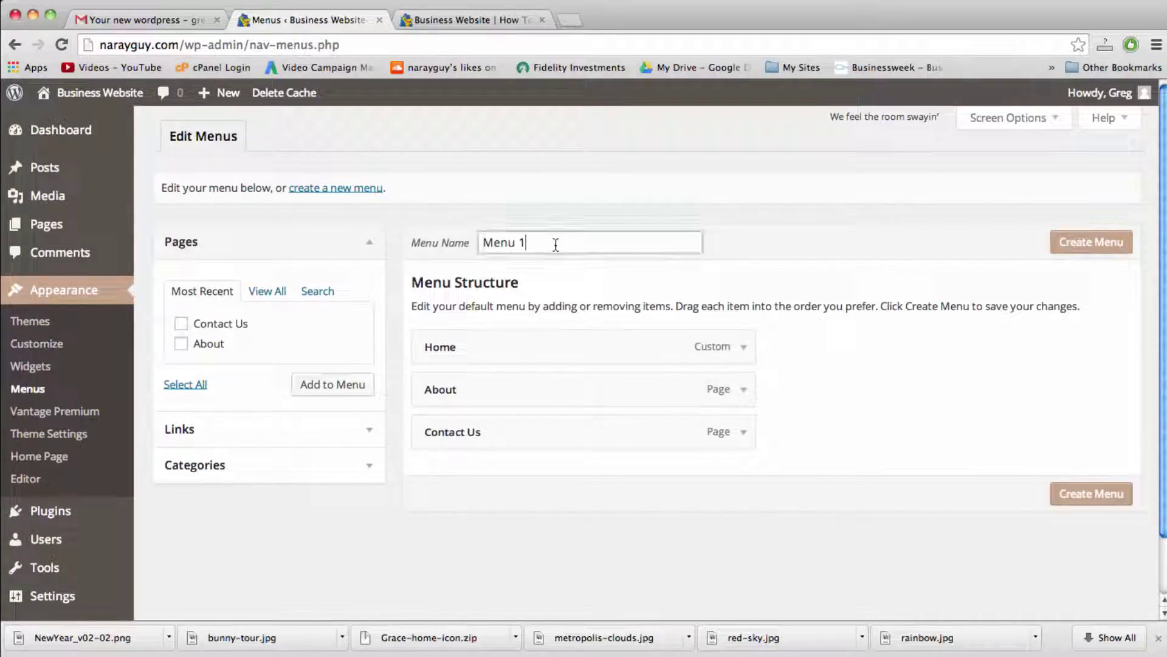
double_click(521, 242)
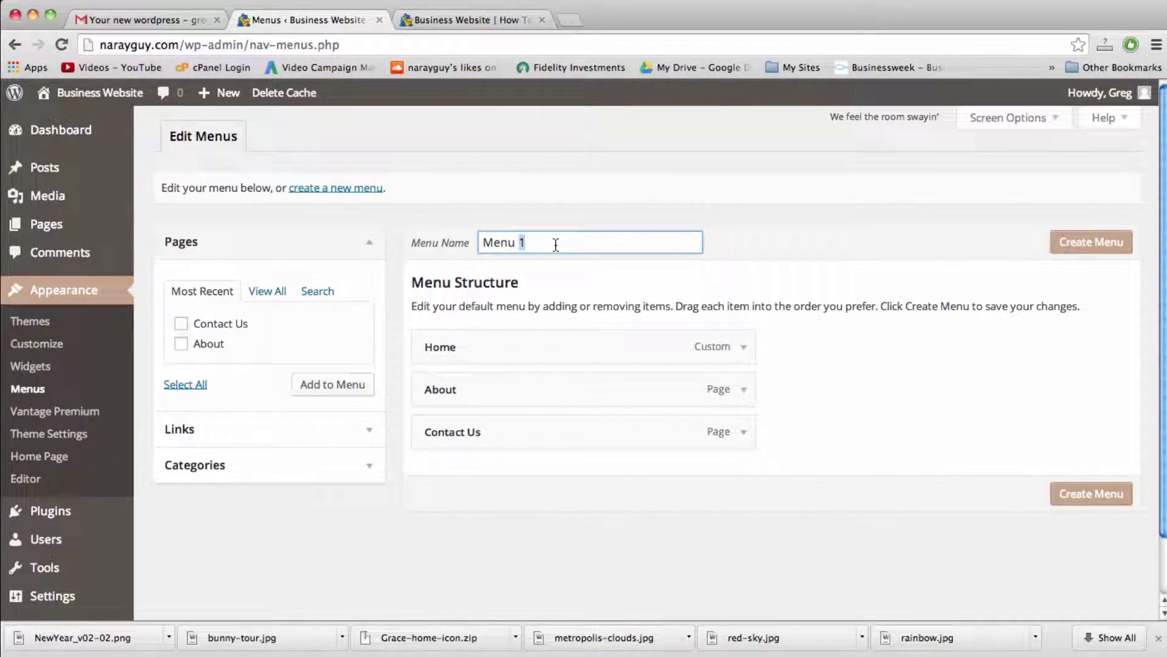
triple_click(556, 245)
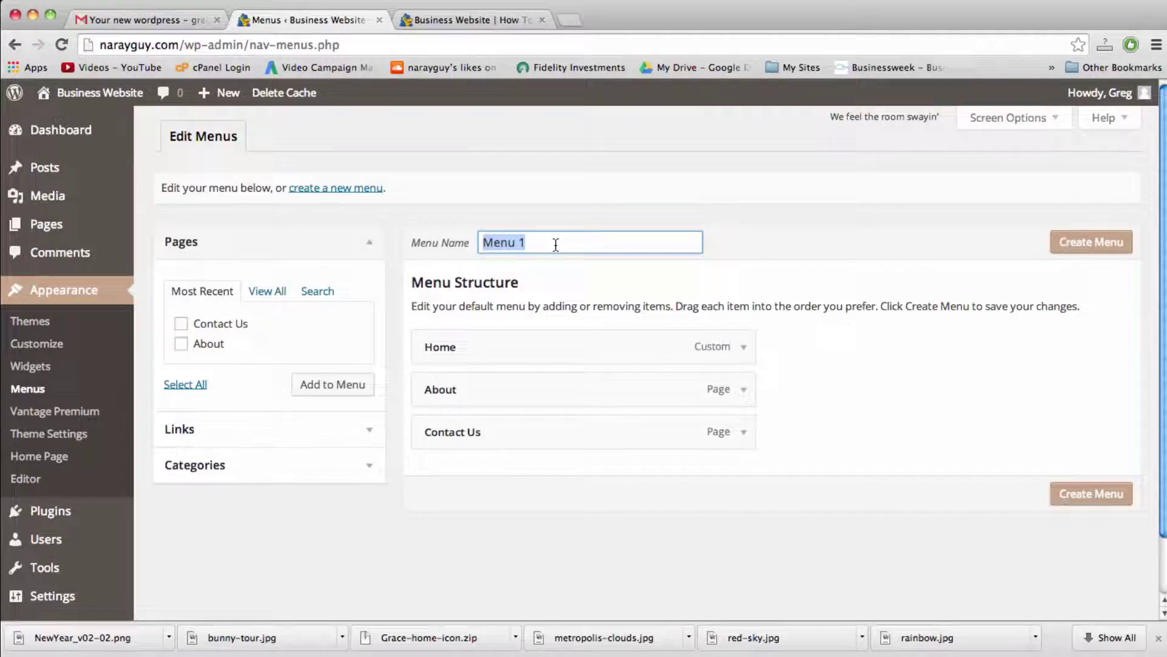
left_click(474, 20)
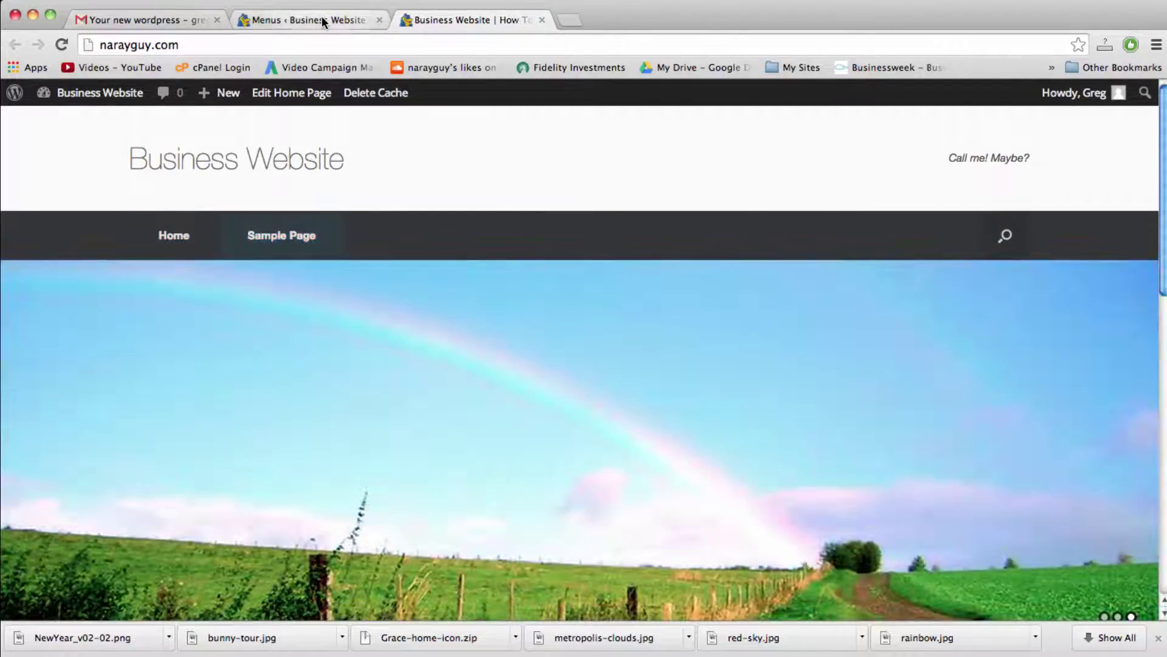
left_click(322, 15)
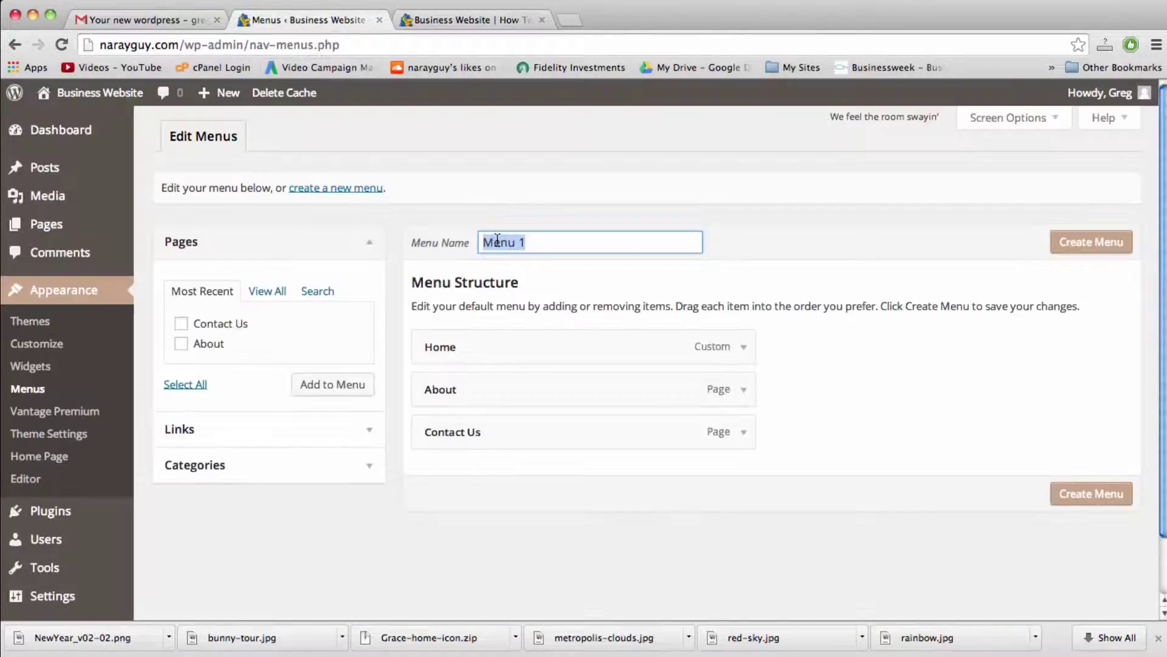
type("Main Menu")
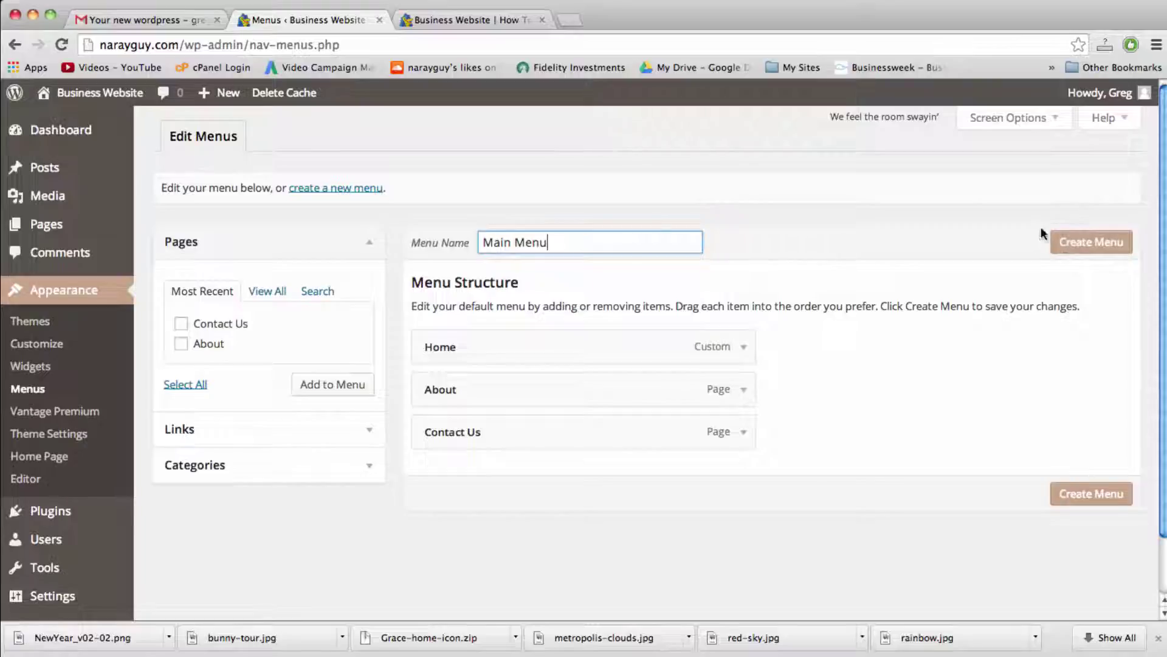
left_click(1090, 243)
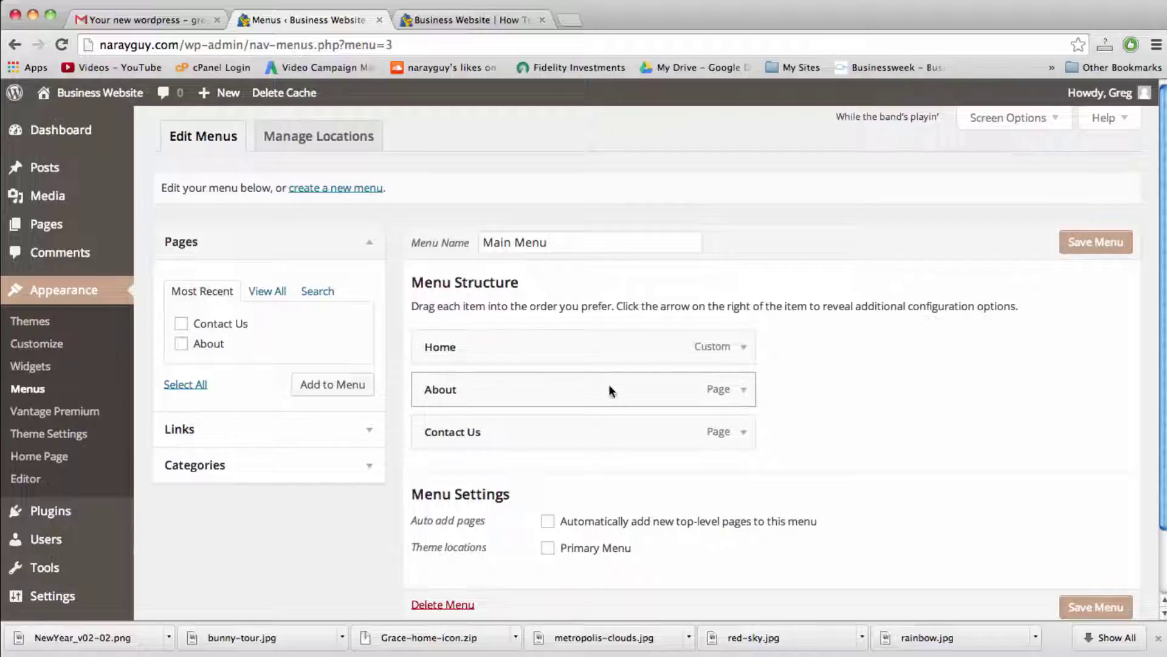
Step: Remove and re-add About, placing it above Contact Us in the Main Menu
scroll(636, 378, "down", 3)
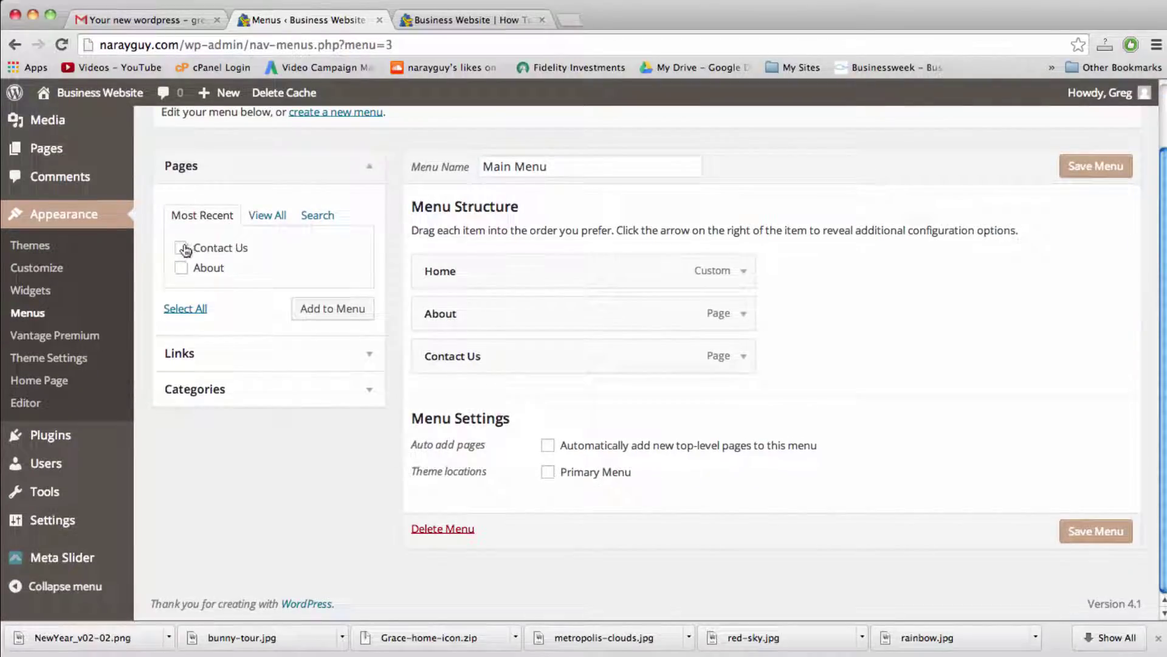
left_click(744, 314)
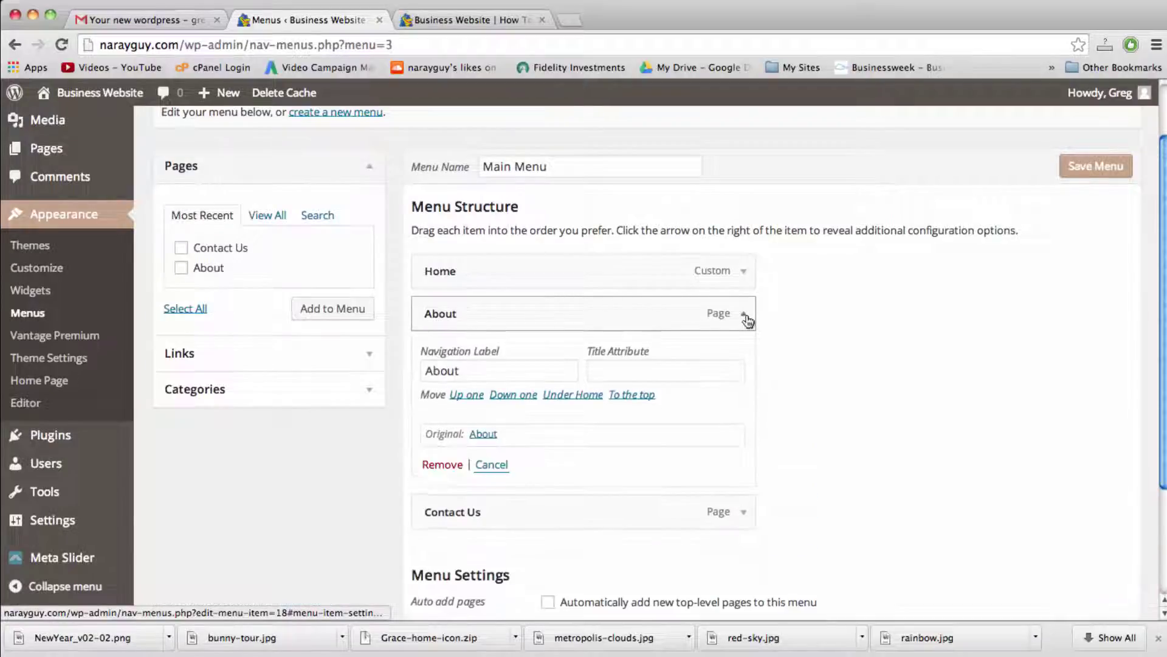
left_click(432, 464)
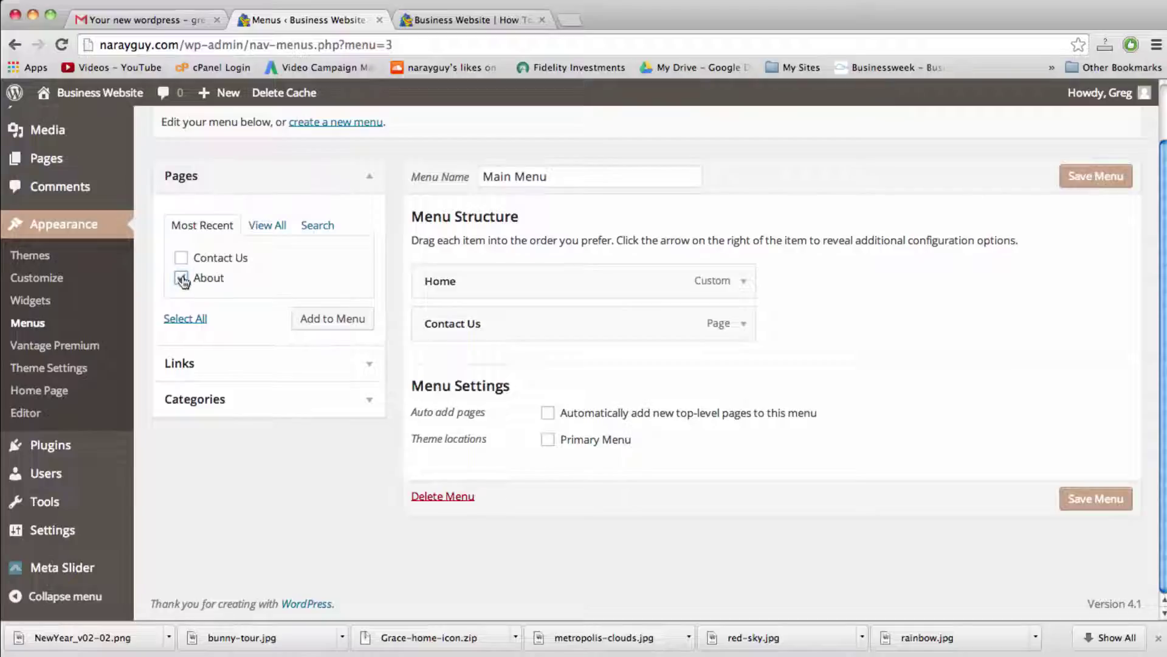
left_click(339, 322)
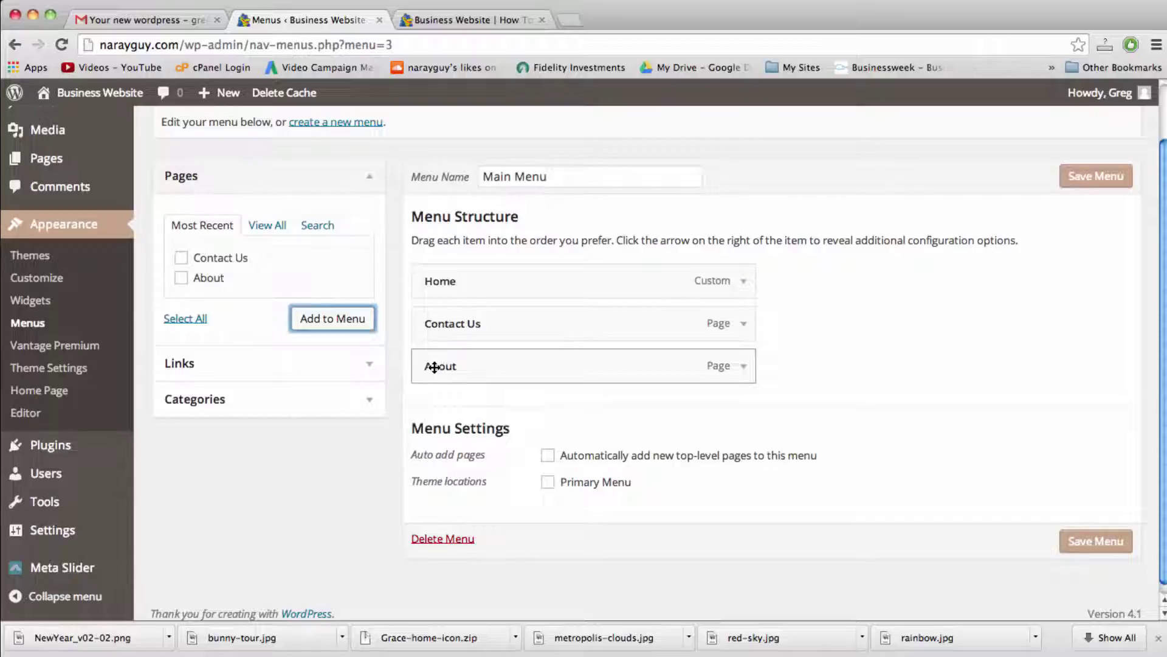
left_click_drag(433, 367, 429, 329)
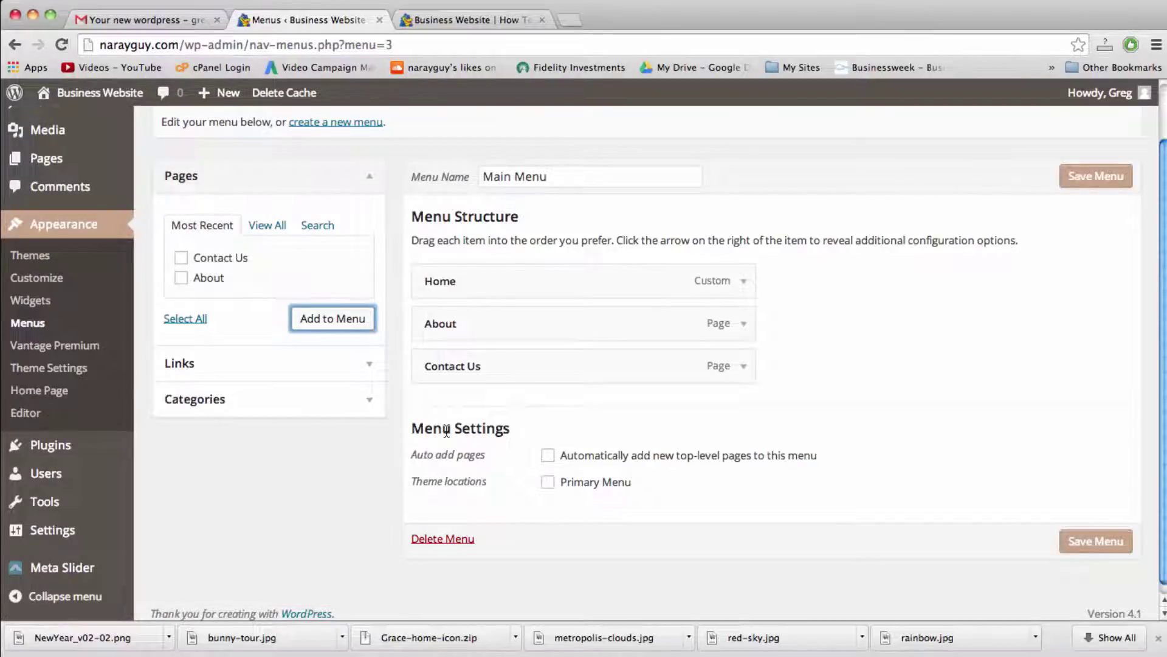
Step: Assign Main Menu to the Primary Menu location and save it
double_click(464, 482)
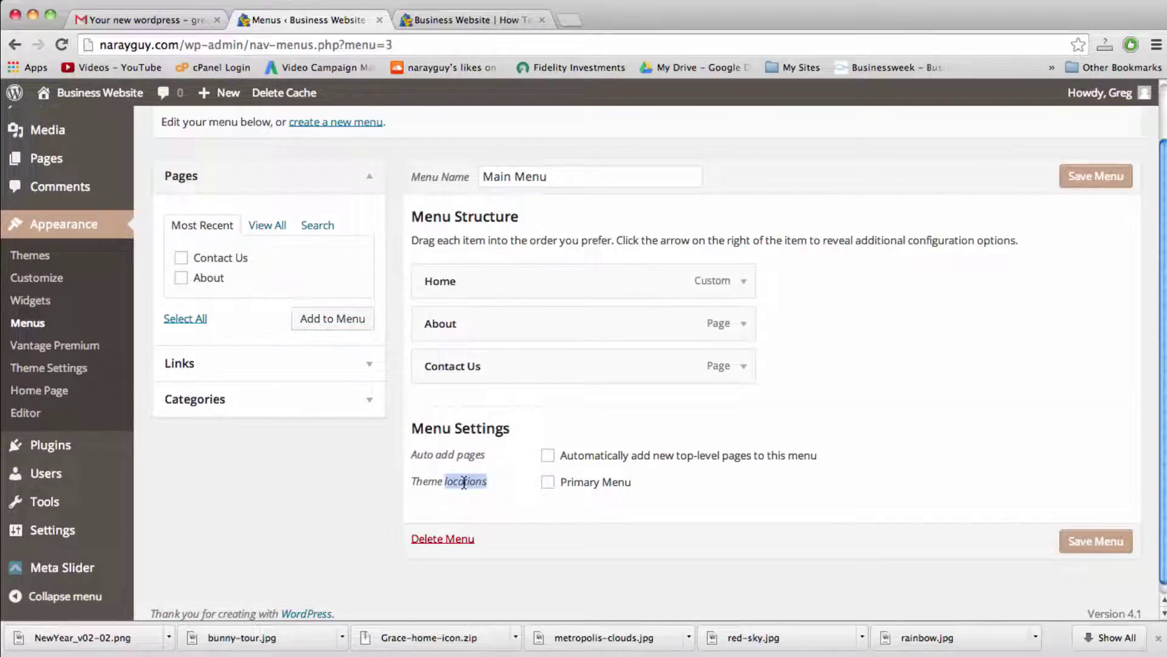
left_click(547, 487)
left_click(547, 485)
left_click(1096, 176)
left_click(492, 23)
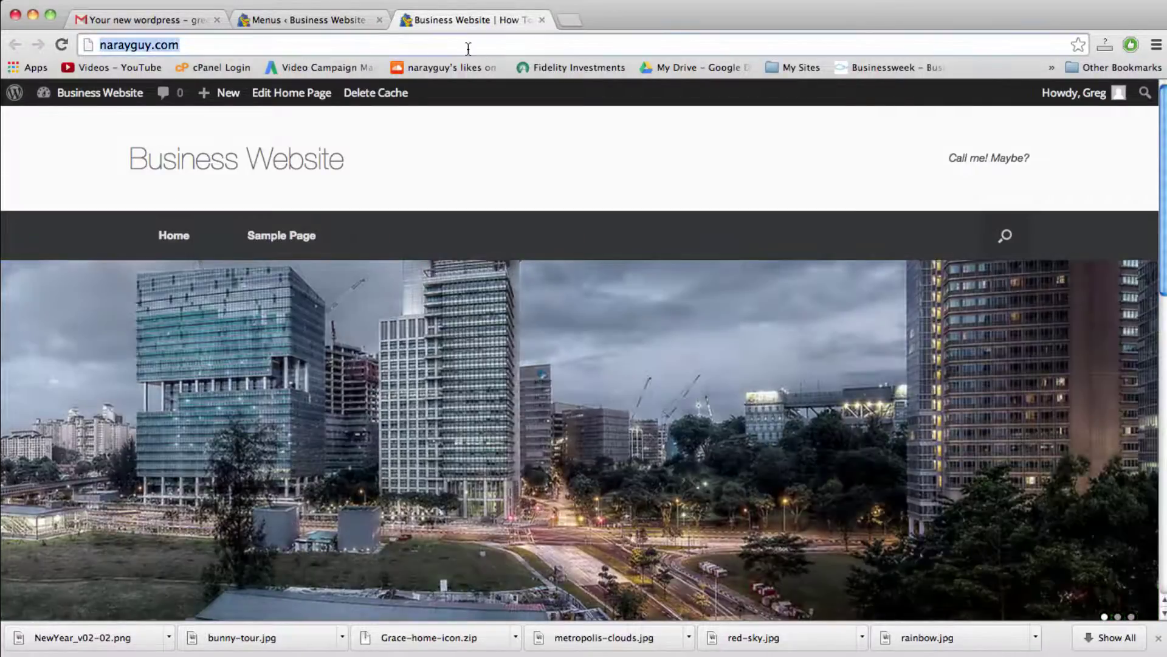
Step: Reload the live site to check the Home, About and Contact Us navigation
key("Return")
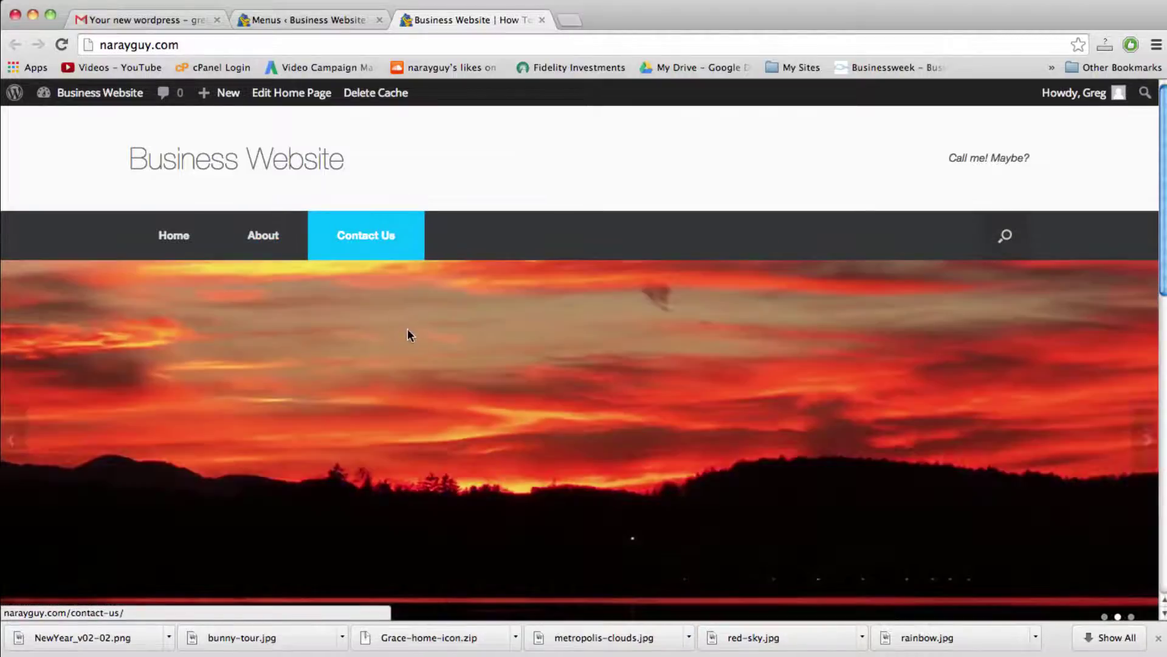
scroll(409, 335, "down", 2)
scroll(407, 334, "up", 2)
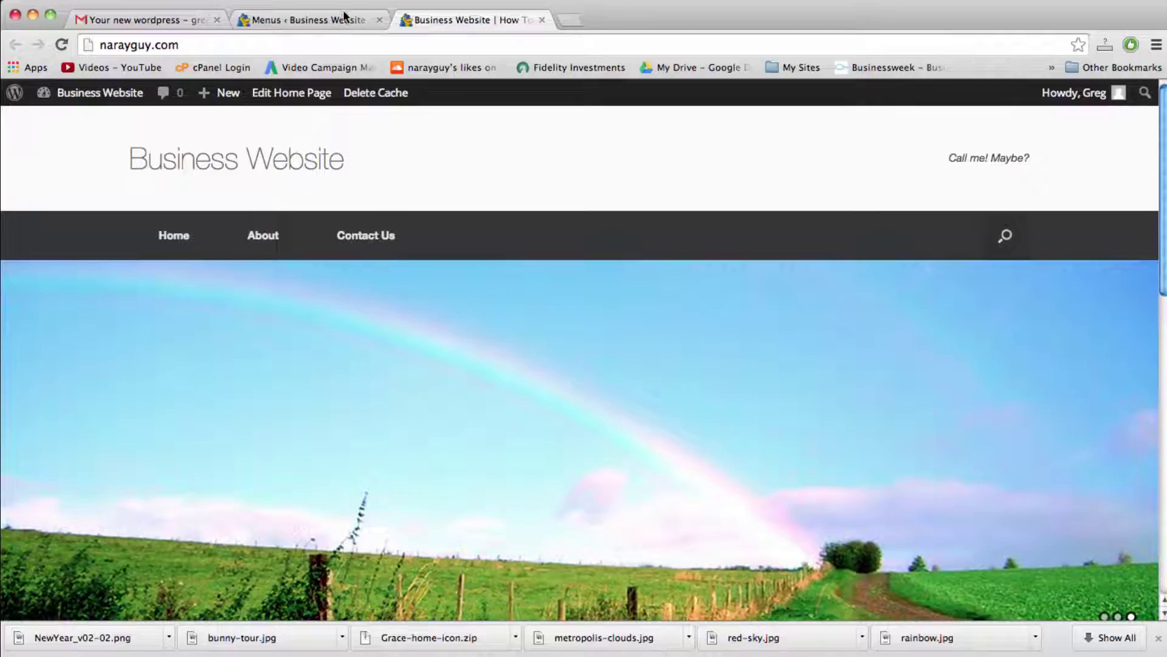
Step: Return to the admin and open Settings > General
left_click(344, 18)
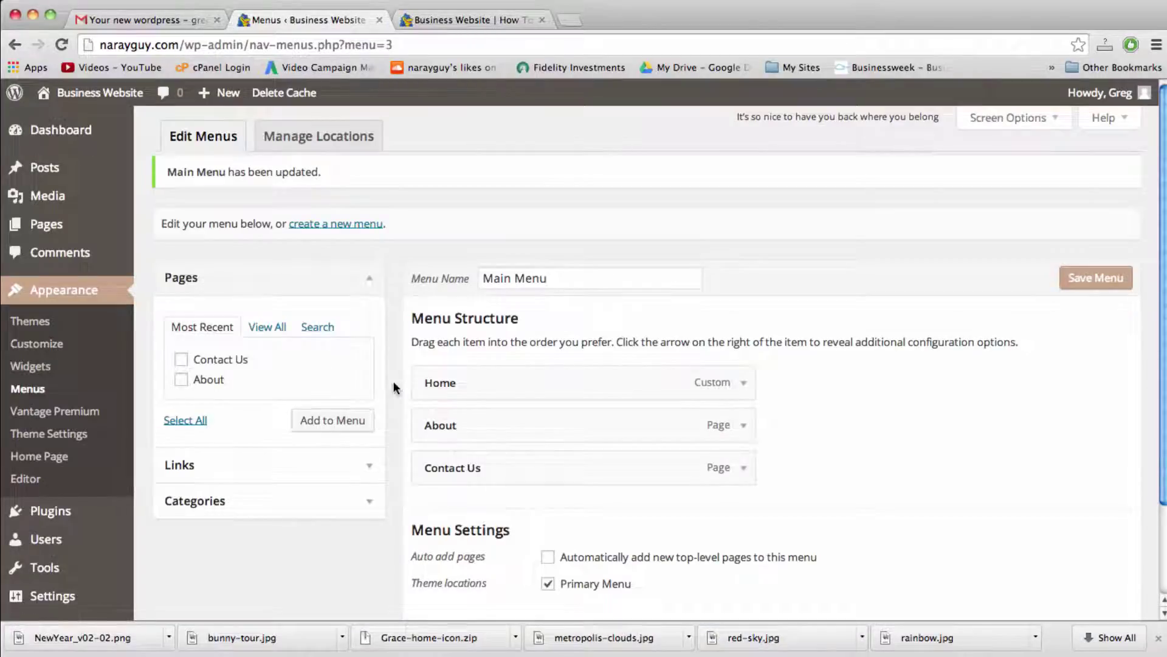
scroll(394, 385, "down", 4)
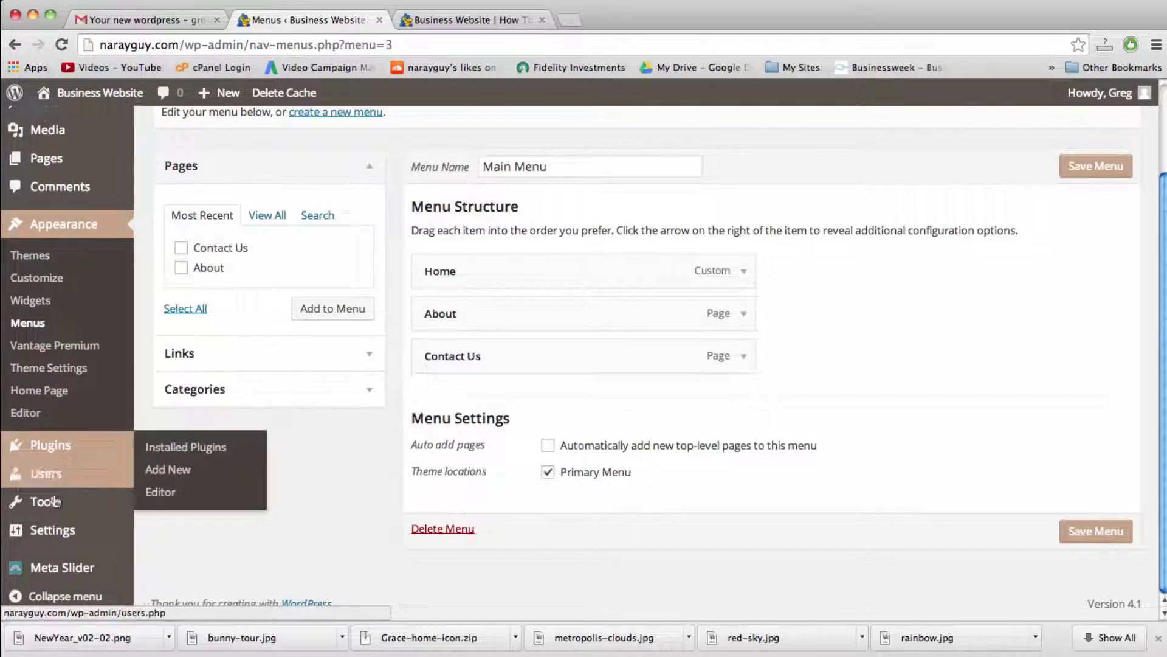
left_click(54, 532)
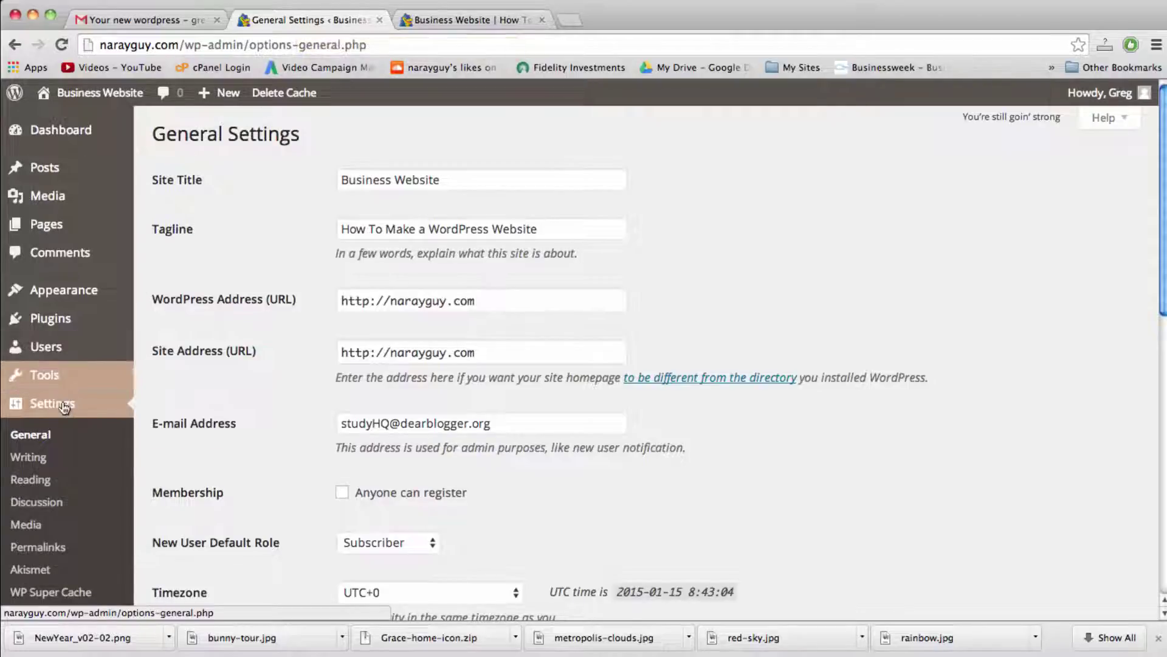
Step: Change the Vantage Logo header text from 'Call me! Maybe?' to 'Give Us a Call' plus a phone number, save, and reload the site
mouse_move(65, 287)
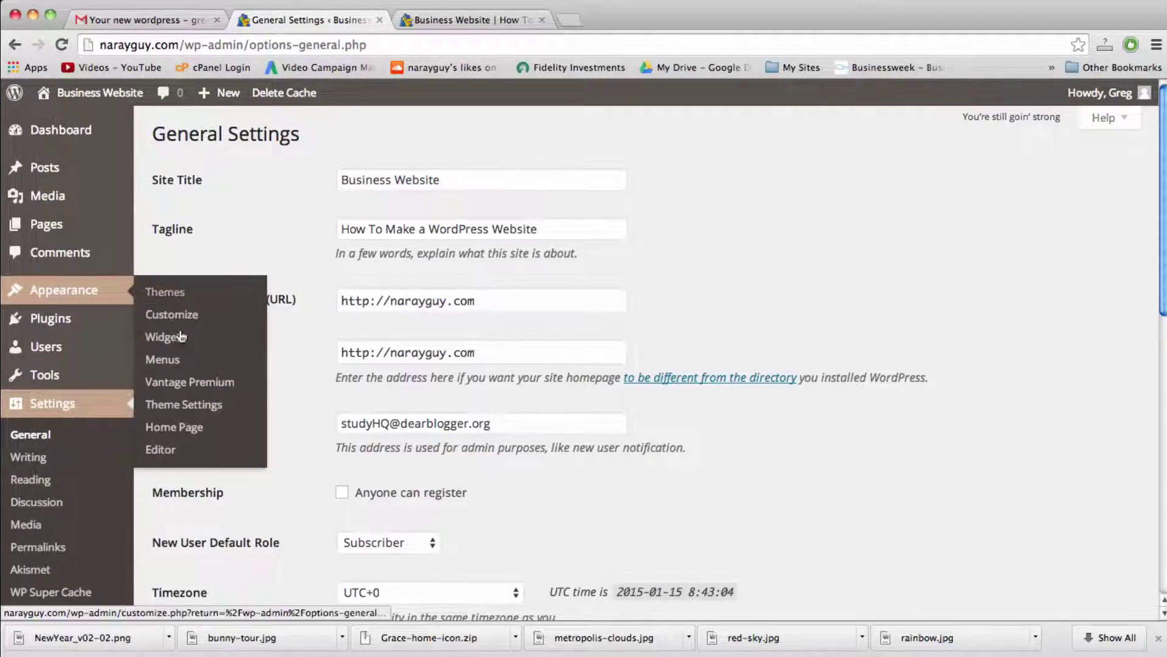
left_click(189, 406)
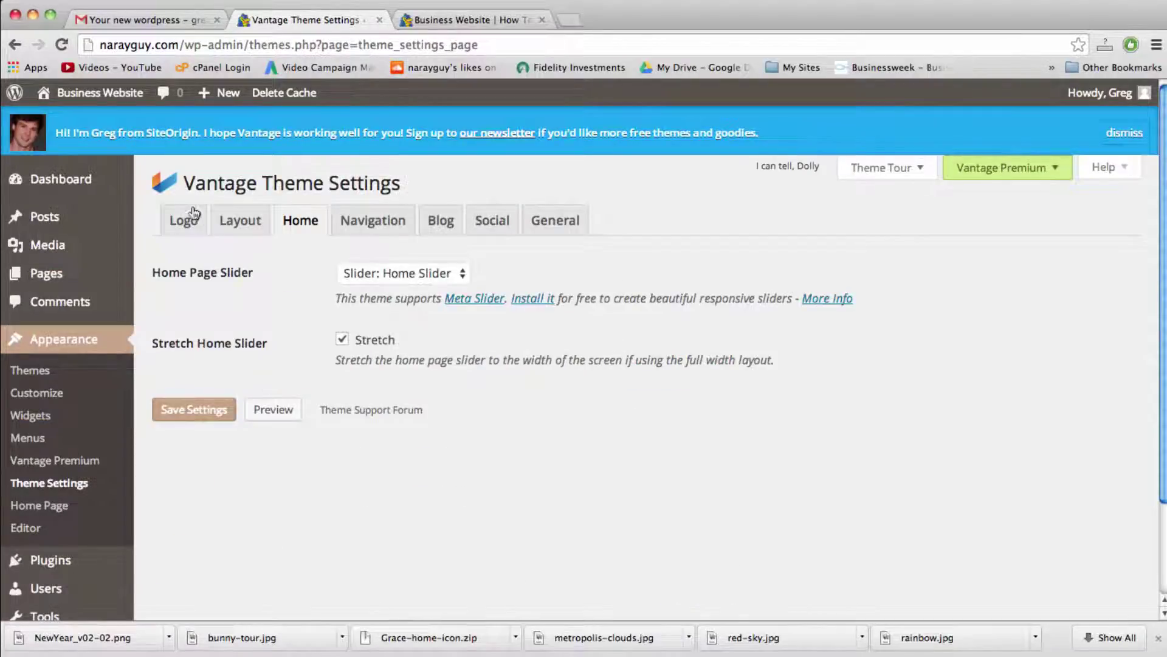
left_click(192, 217)
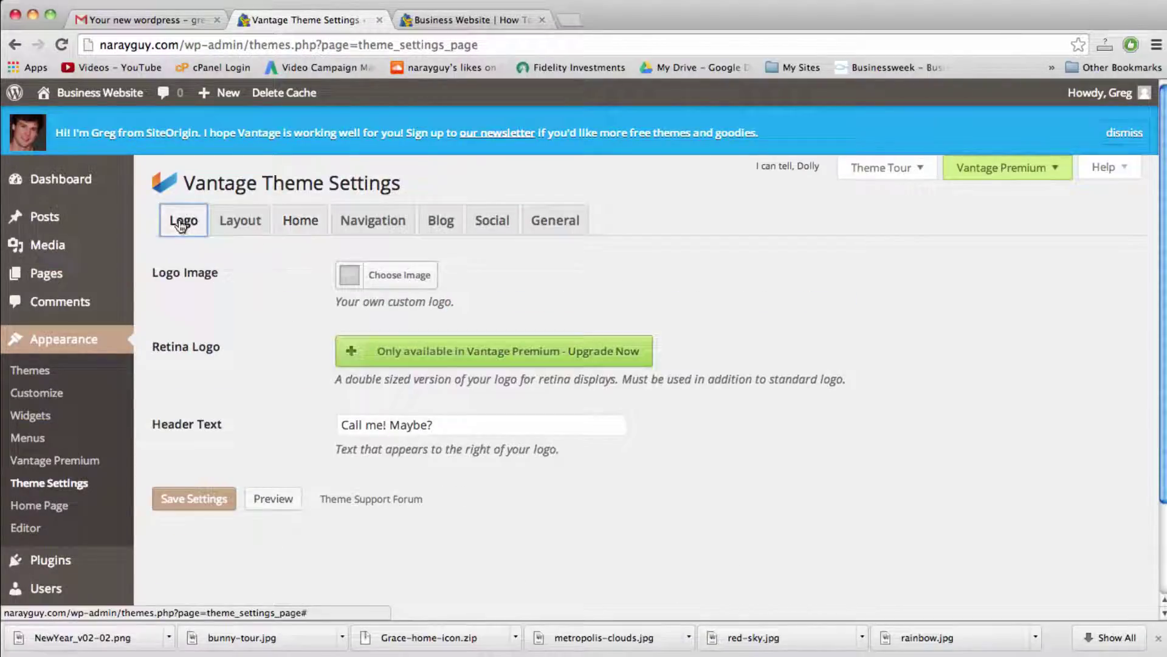
triple_click(395, 427)
type("Give Us a Call: 111-222")
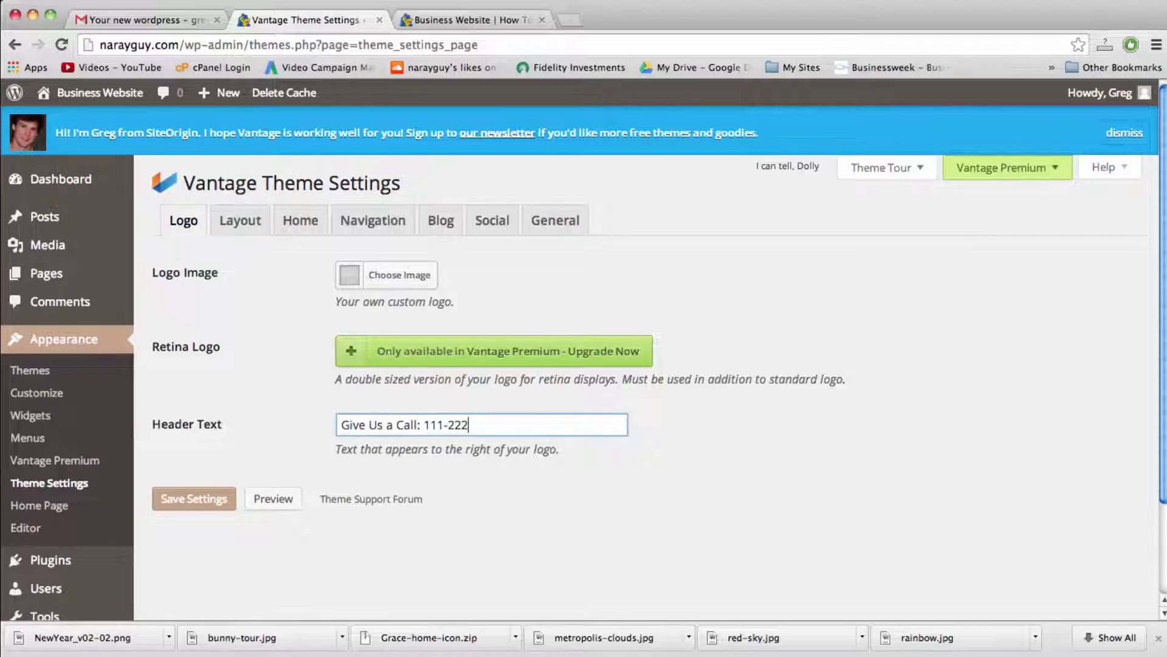
type("-3333")
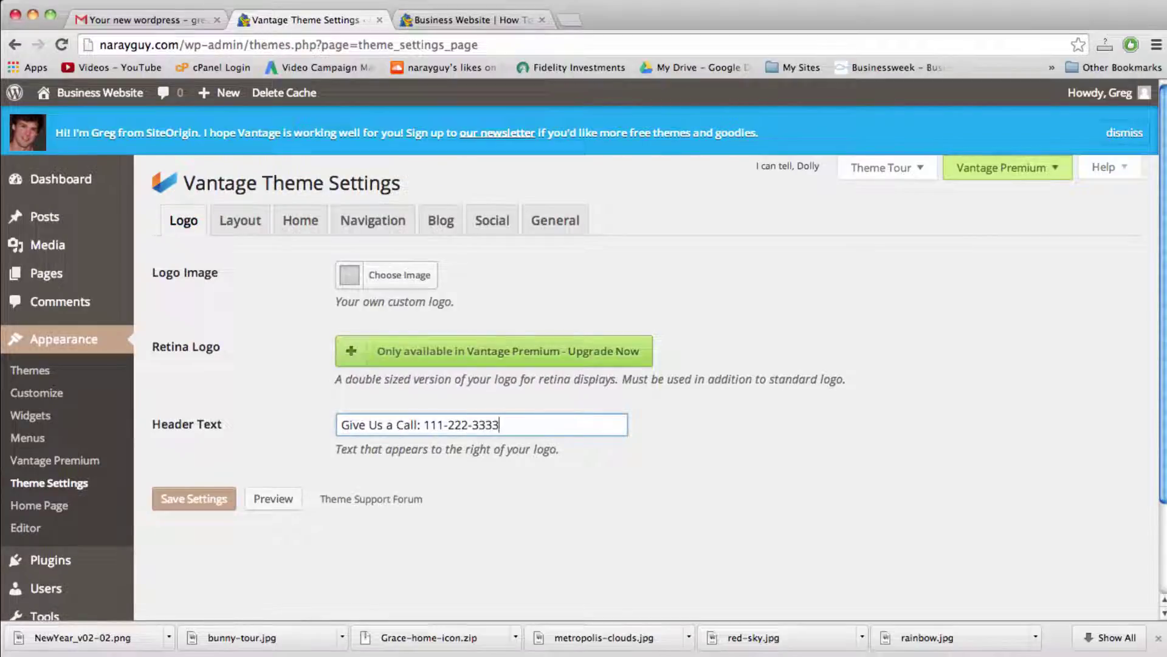
left_click(207, 500)
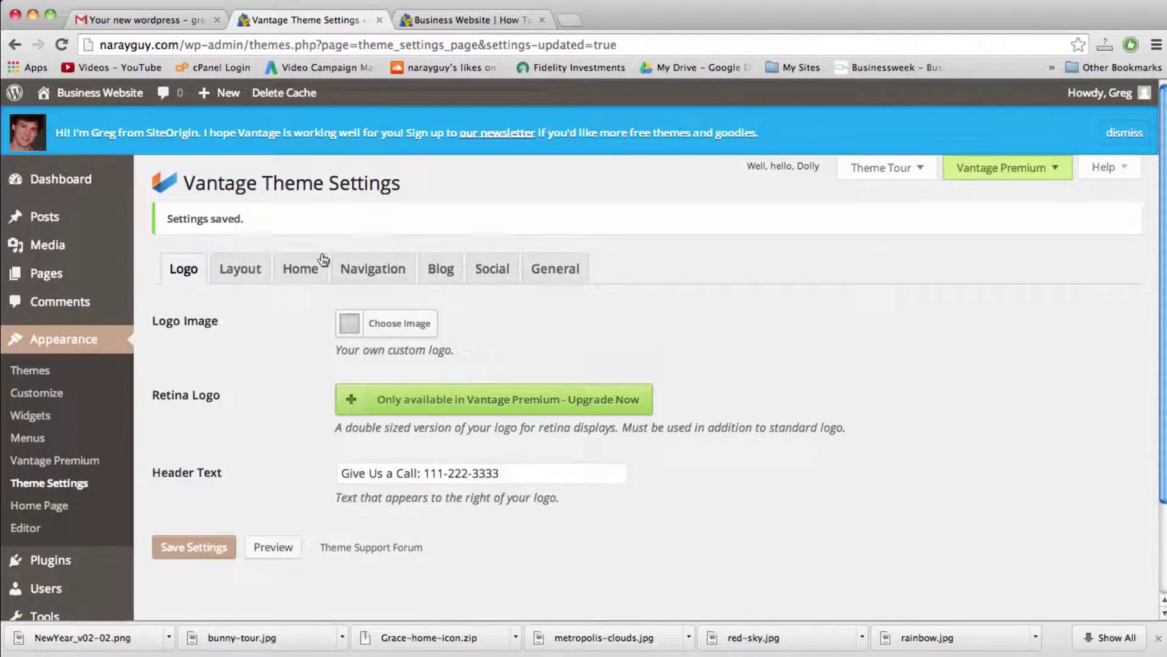
left_click(451, 21)
key("super+r")
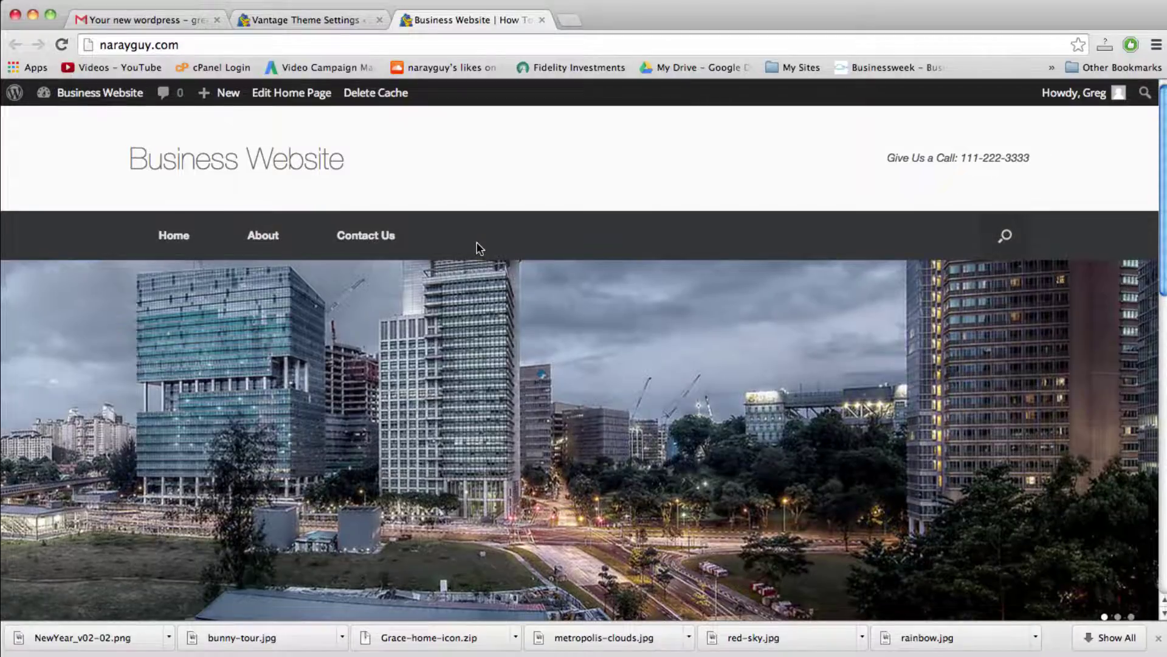
Step: Scroll through the live home page, then return to the Vantage Theme Settings tab
scroll(480, 247, "down", 1)
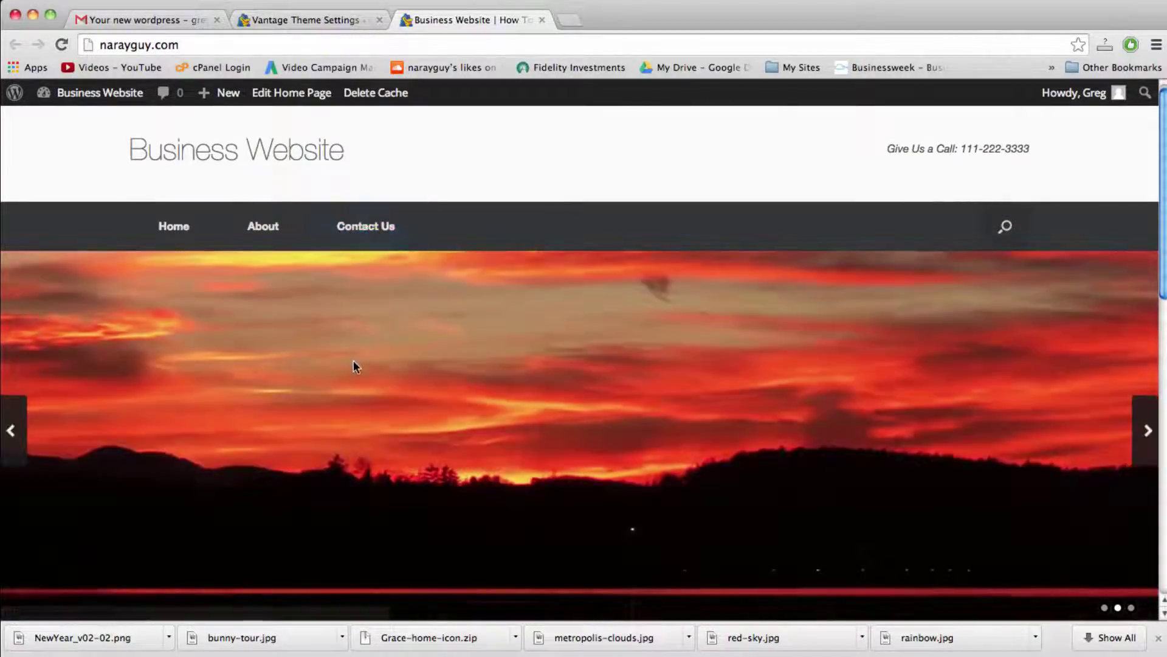
scroll(354, 365, "down", 5)
scroll(355, 366, "up", 5)
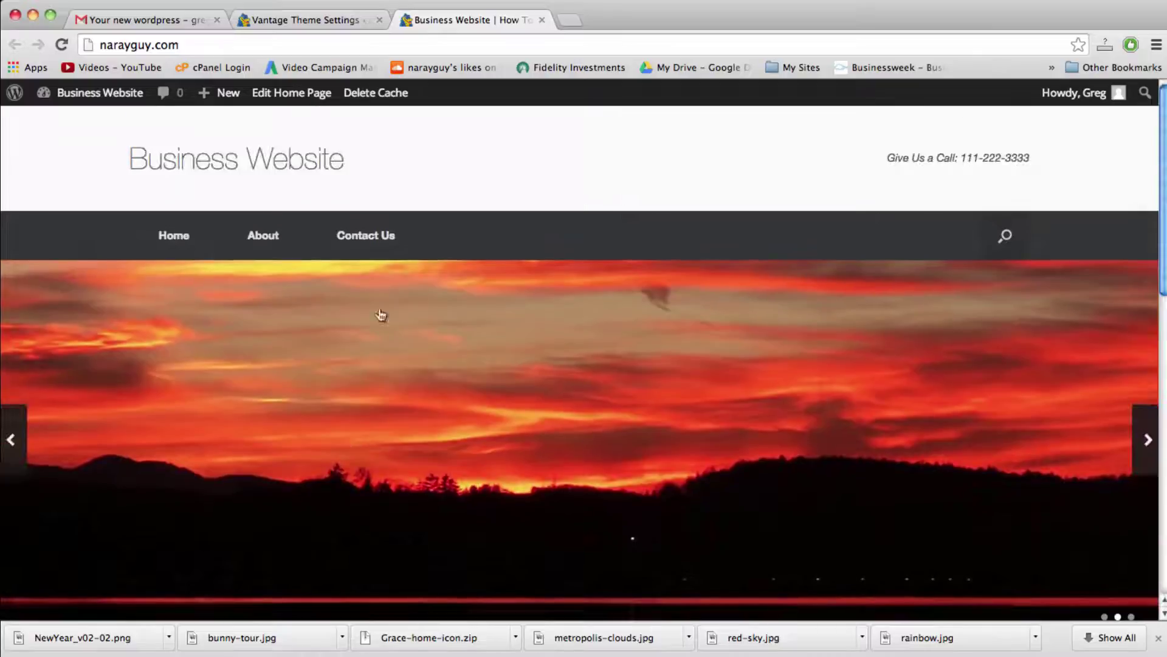
scroll(371, 365, "down", 3)
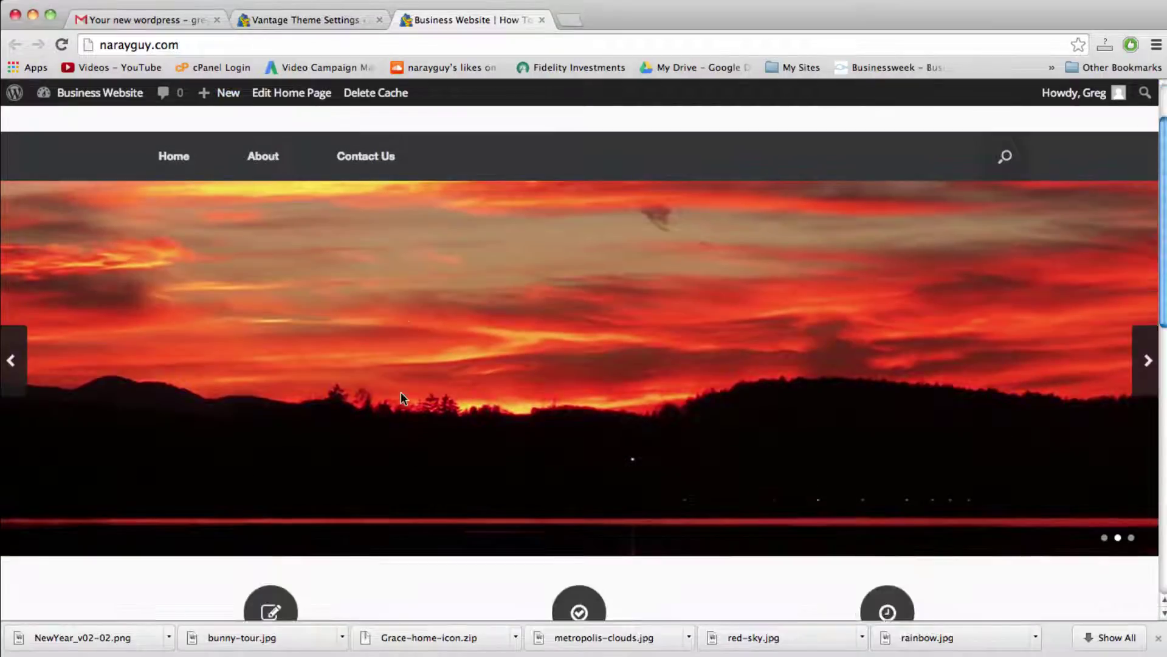
scroll(400, 392, "down", 5)
scroll(400, 392, "down", 1)
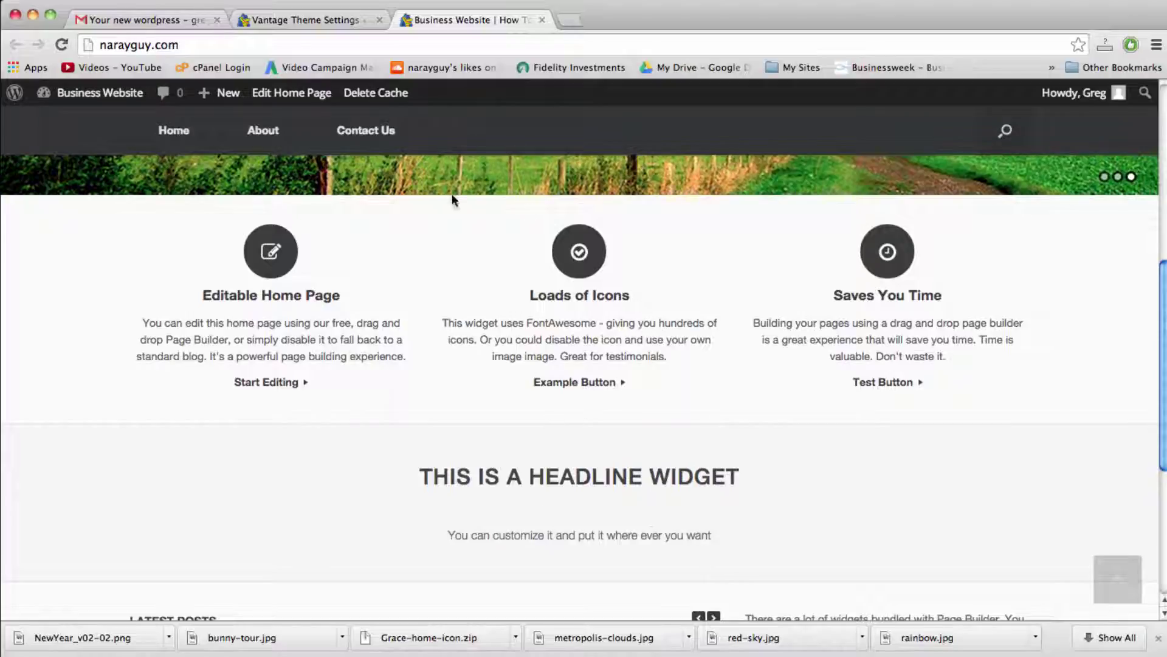
left_click(283, 21)
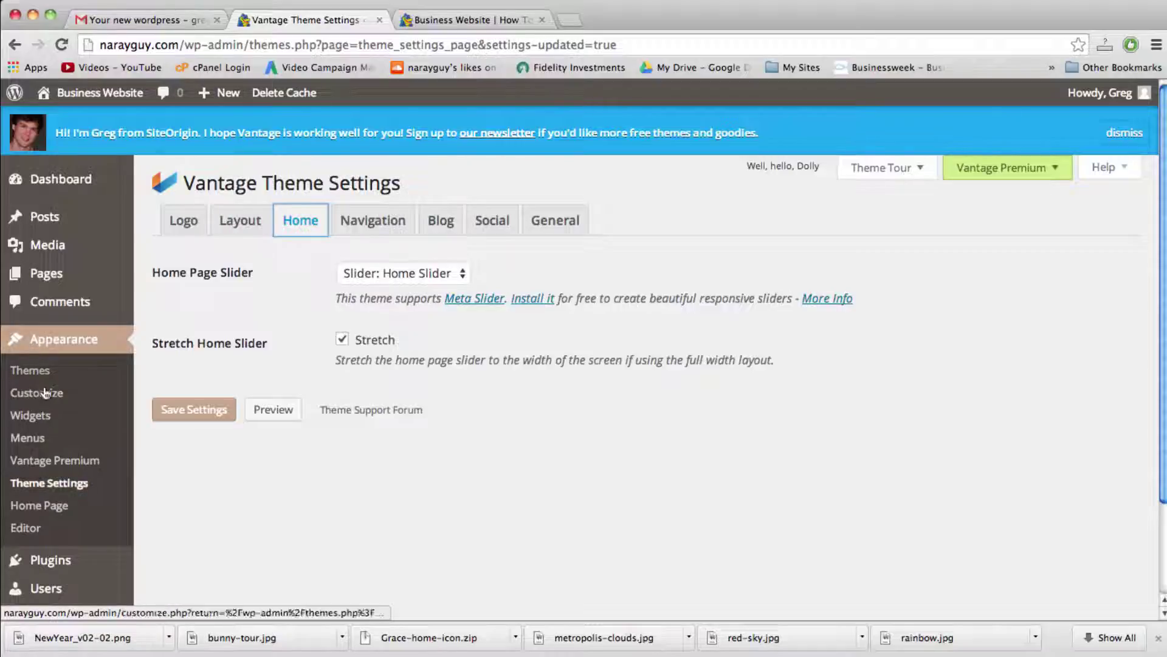
Step: From Appearance > Home Page, install Page Builder by SiteOrigin and activate it
left_click(53, 510)
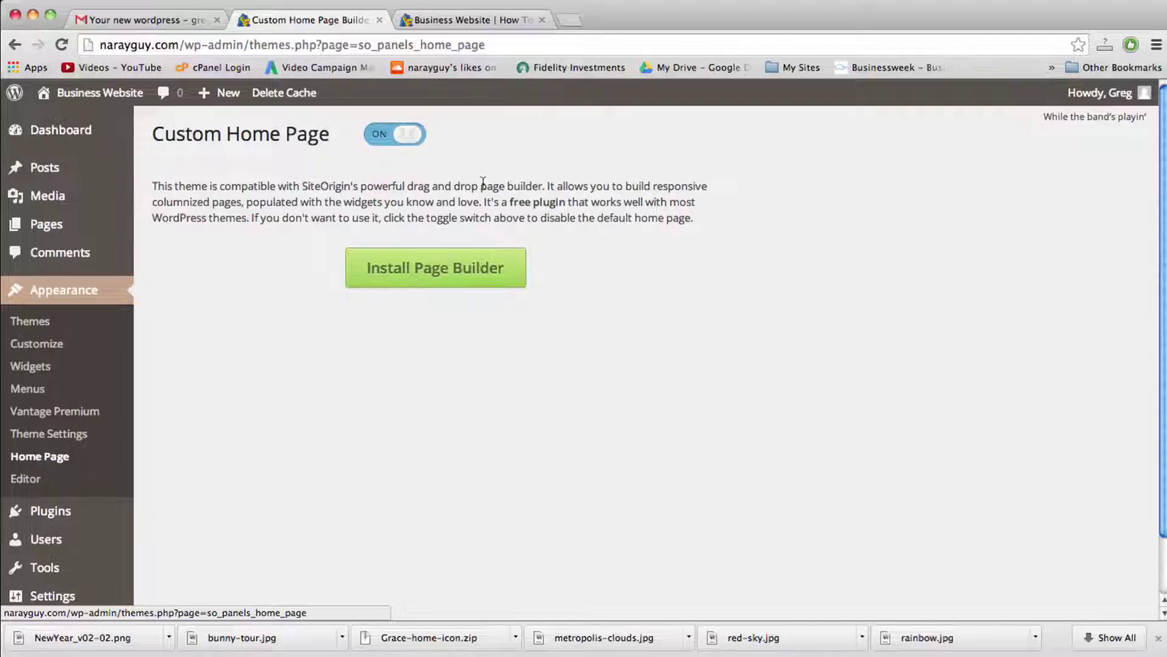
left_click(442, 273)
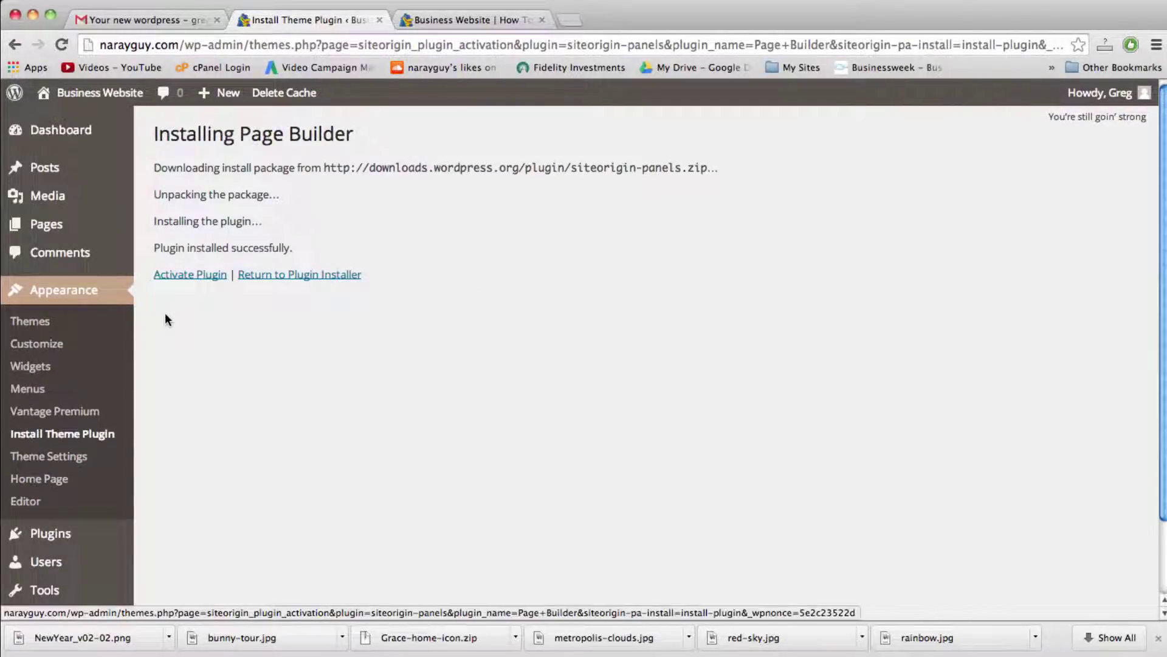
left_click(194, 283)
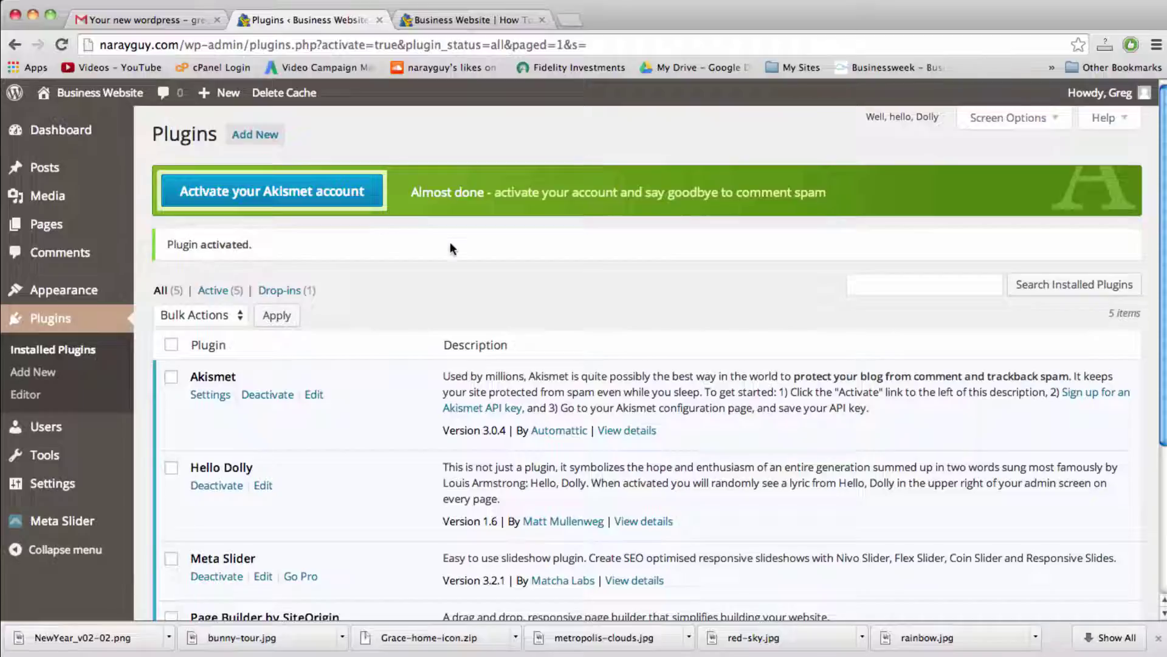
scroll(575, 339, "down", 5)
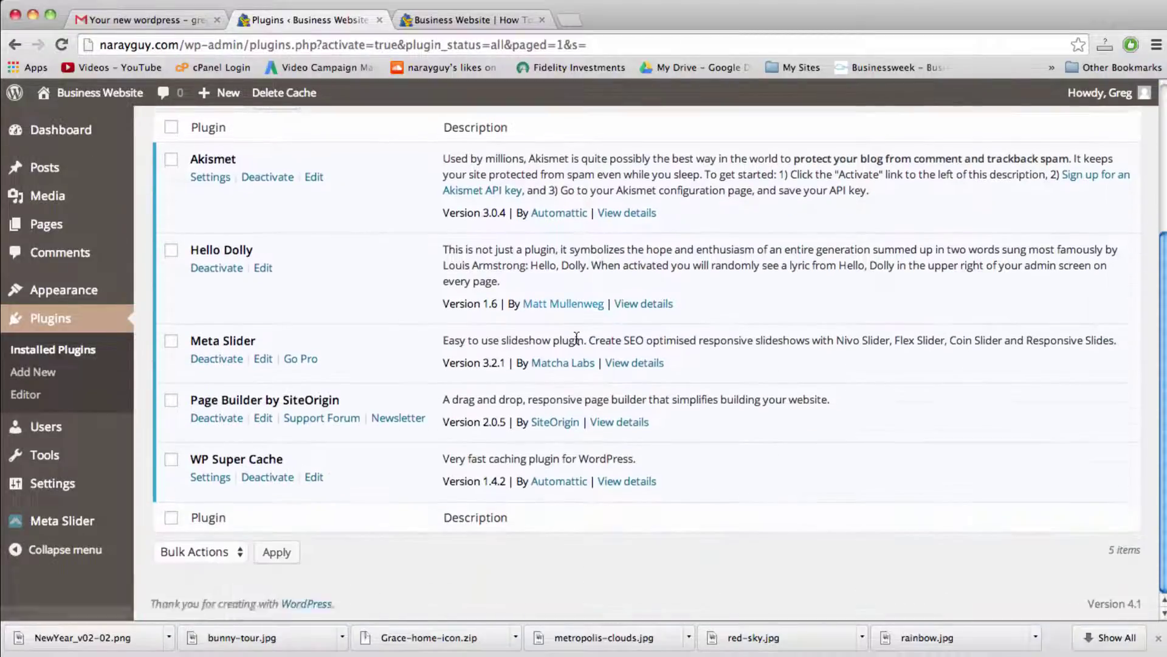
scroll(576, 338, "up", 5)
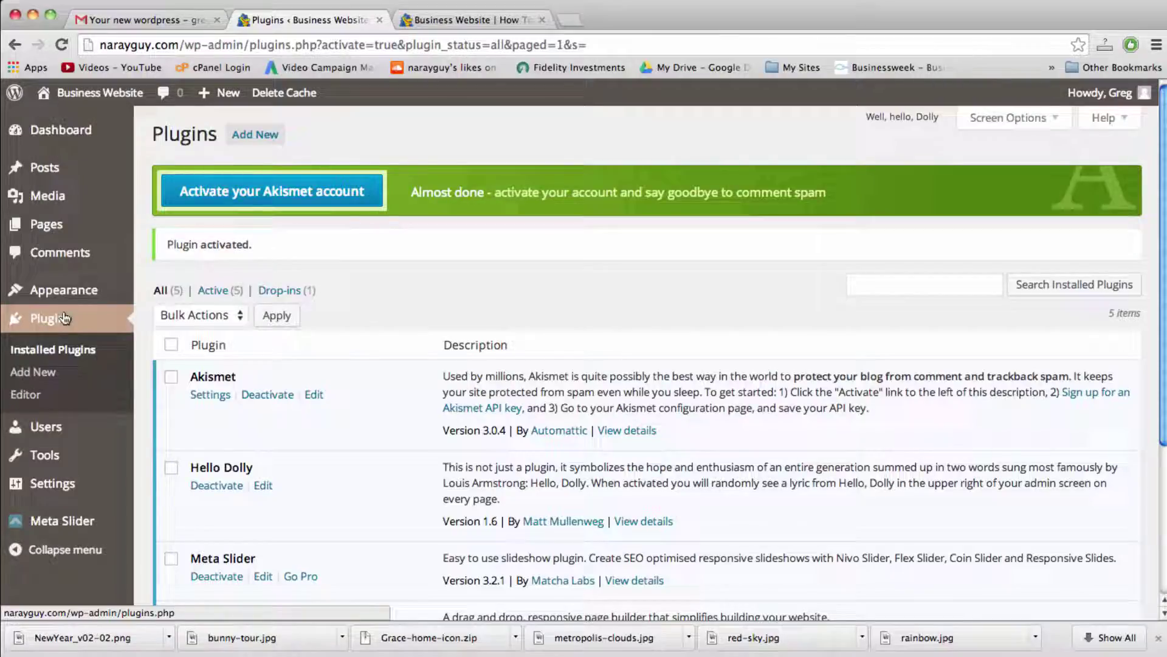
mouse_move(81, 296)
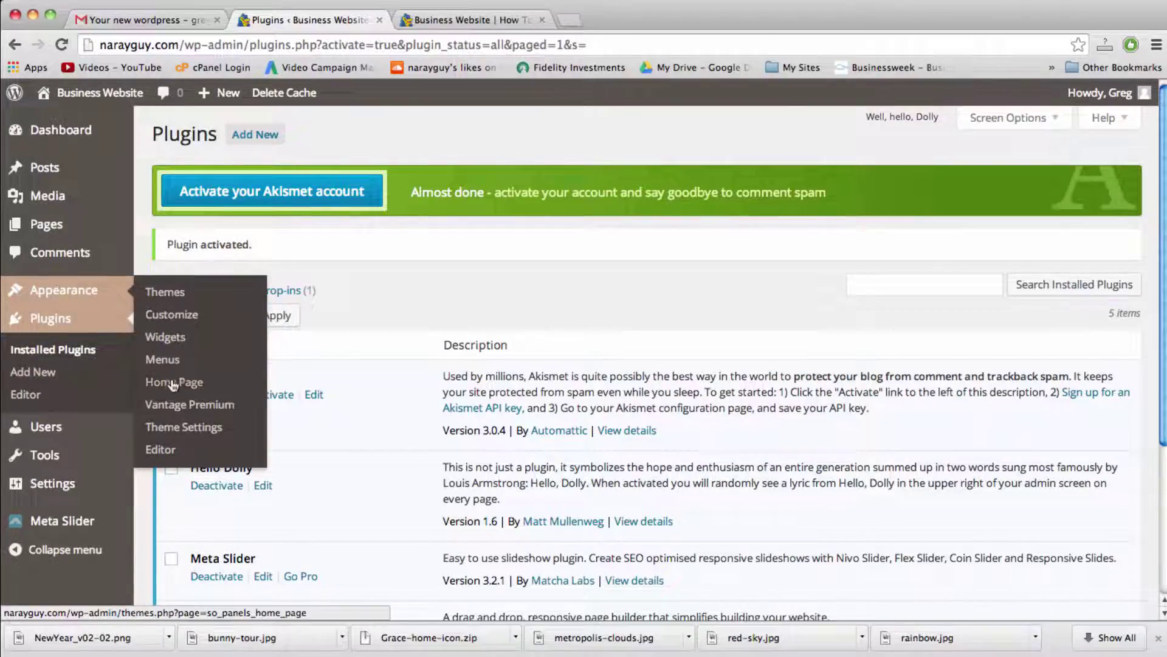
Step: Open the Custom Home Page builder and compare it with the live home page
left_click(174, 385)
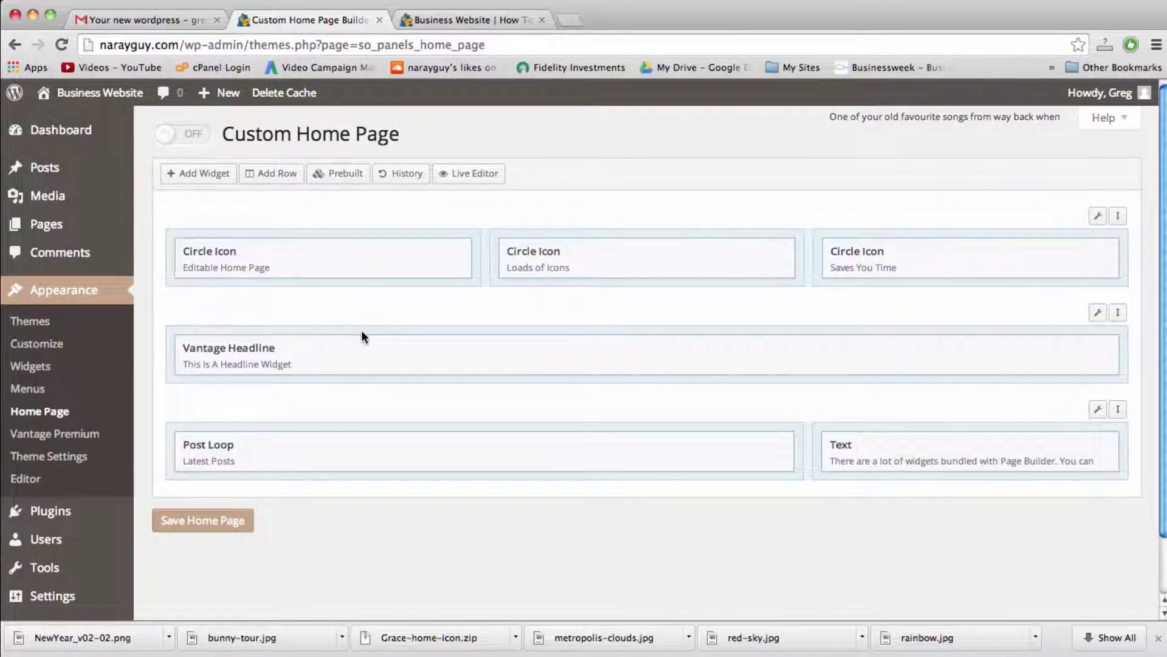
left_click(475, 19)
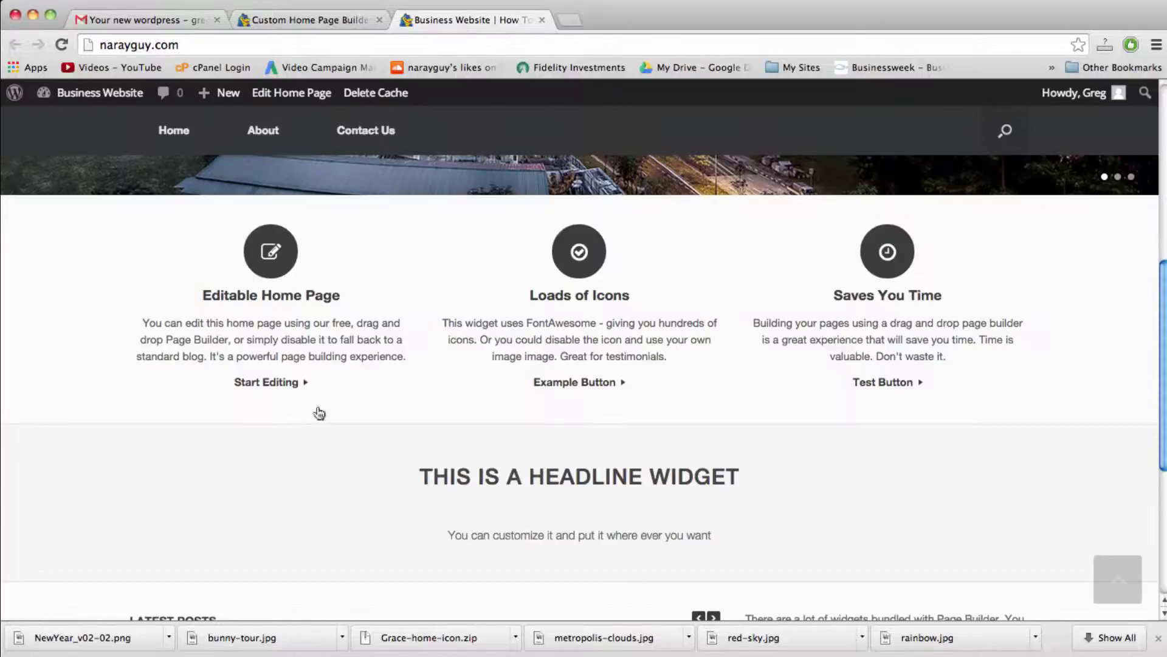
left_click(318, 21)
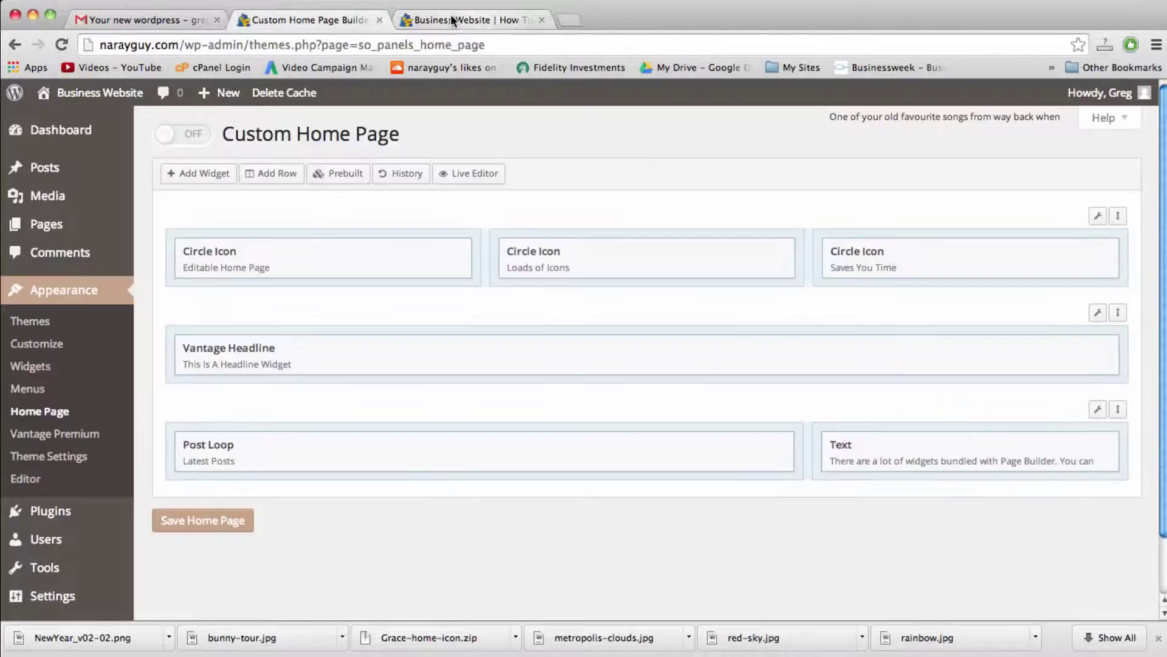
left_click(451, 18)
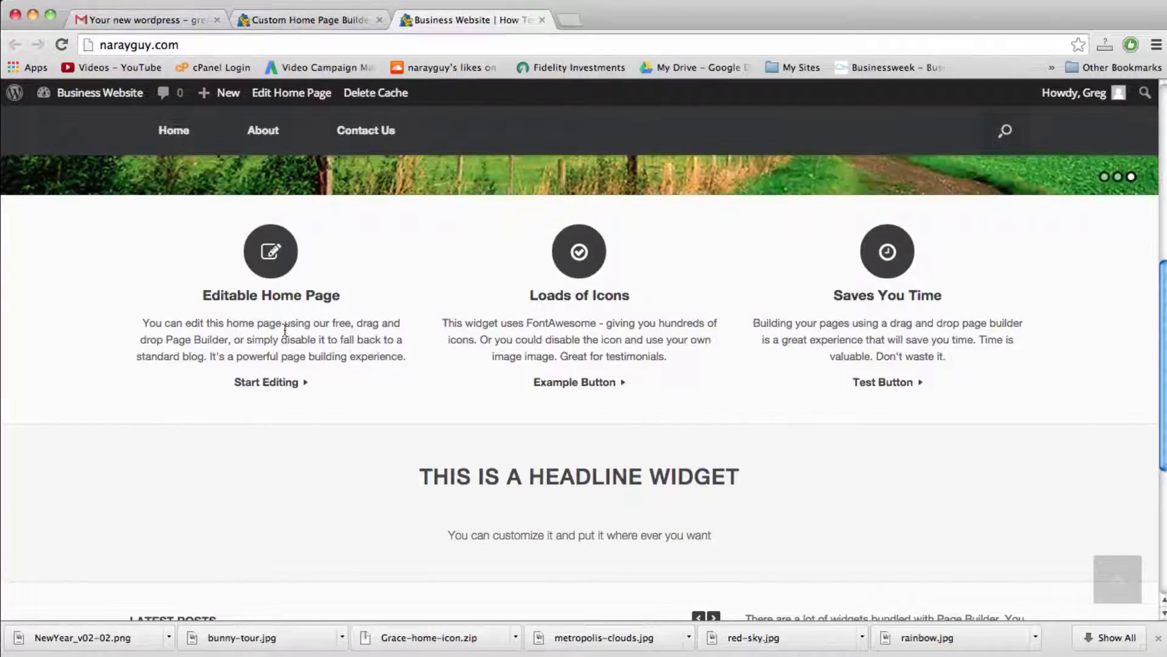
left_click(346, 19)
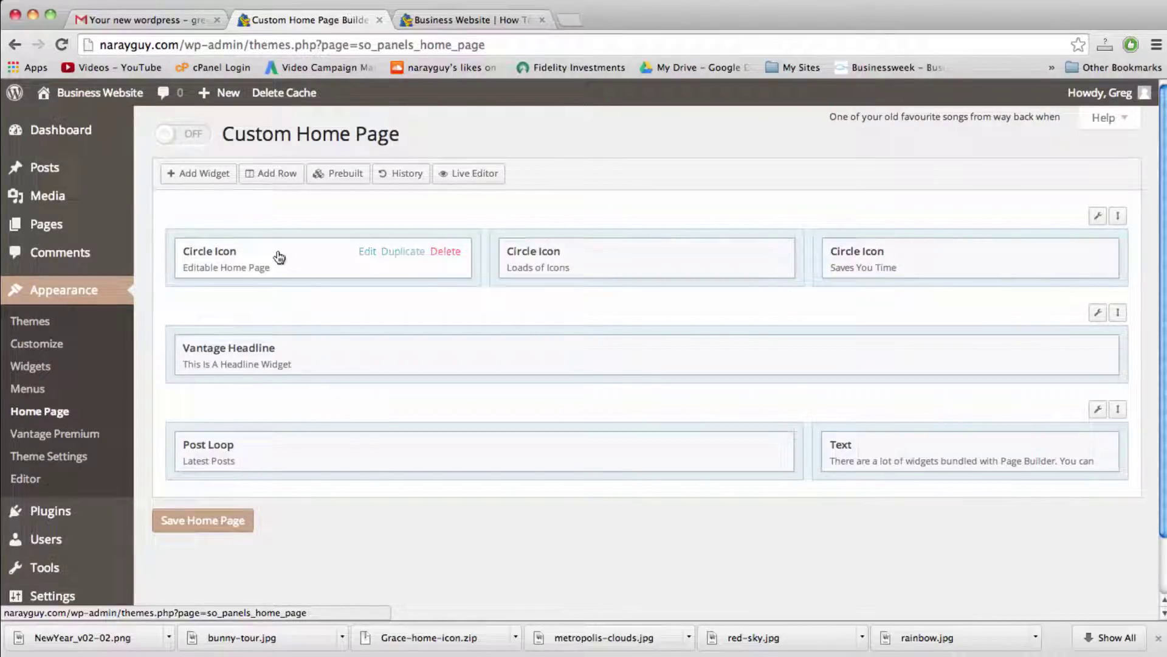
Step: Browse the Add Widget list twice, closing it without adding any widget
left_click(217, 174)
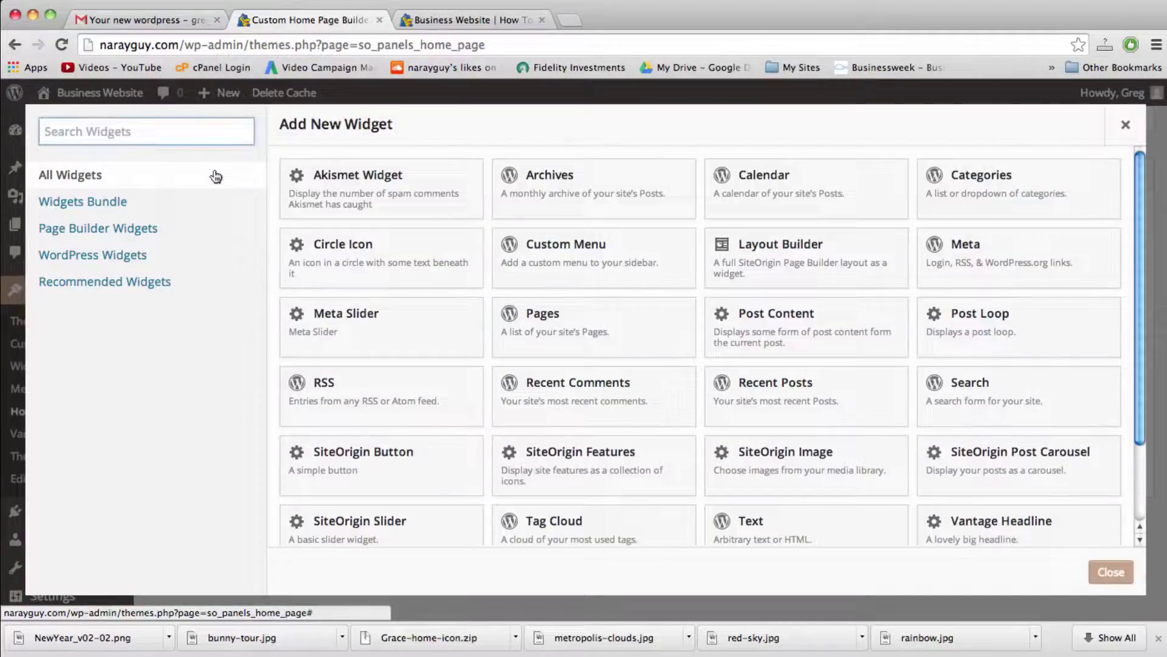
left_click(1126, 126)
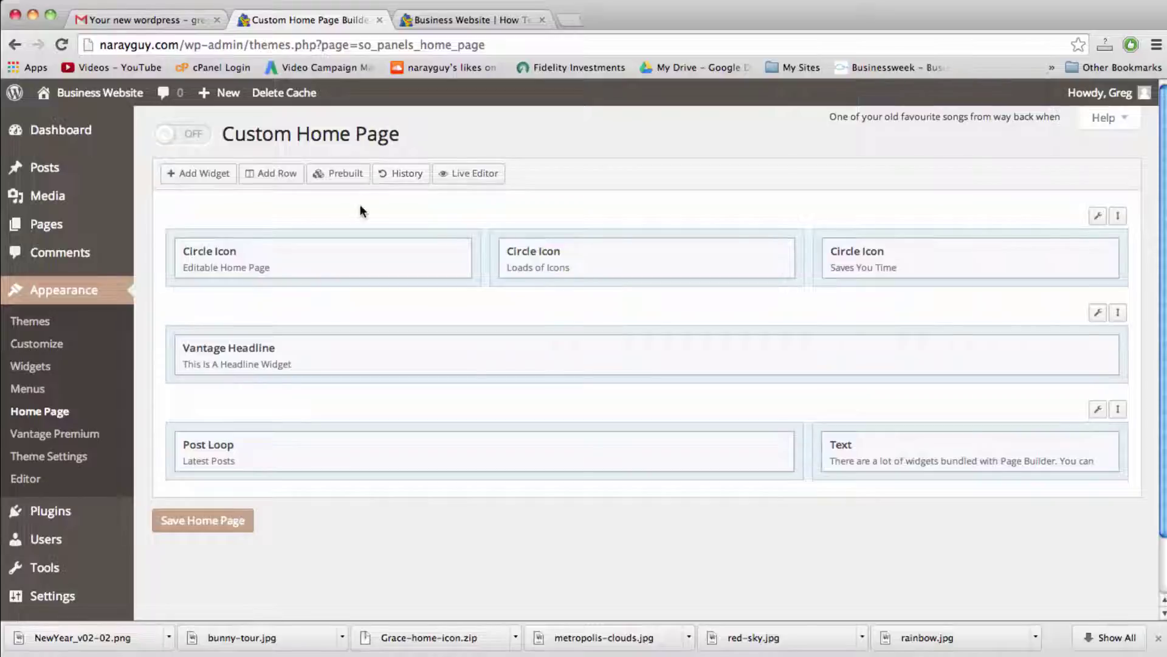
left_click(207, 175)
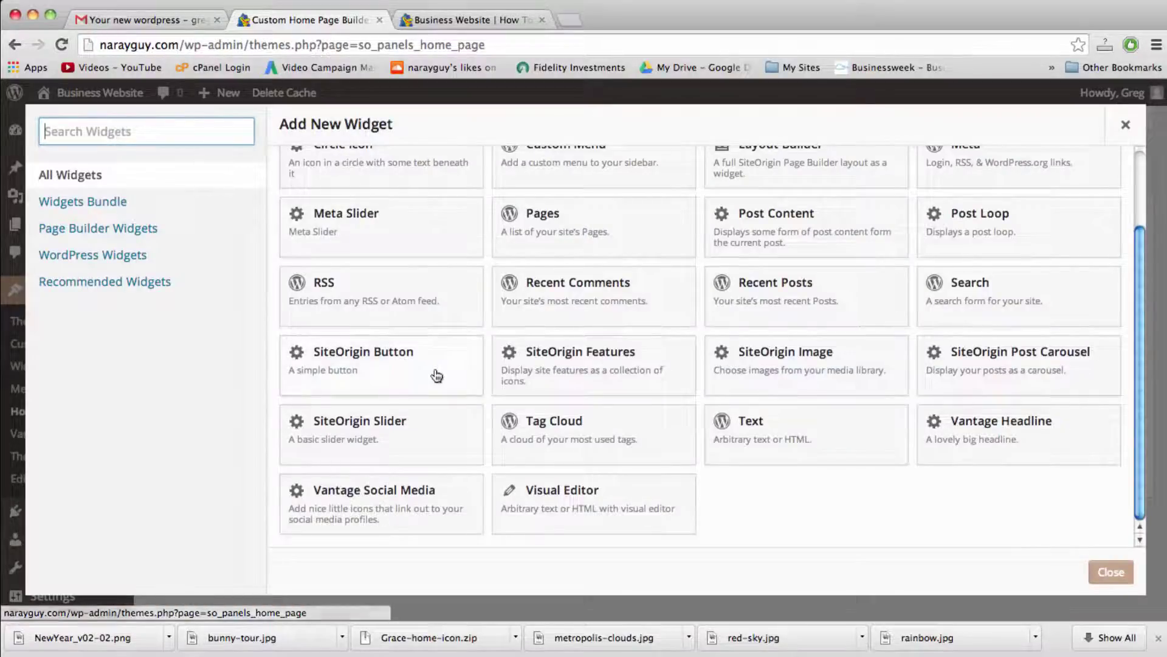
scroll(435, 373, "up", 3)
scroll(754, 317, "down", 3)
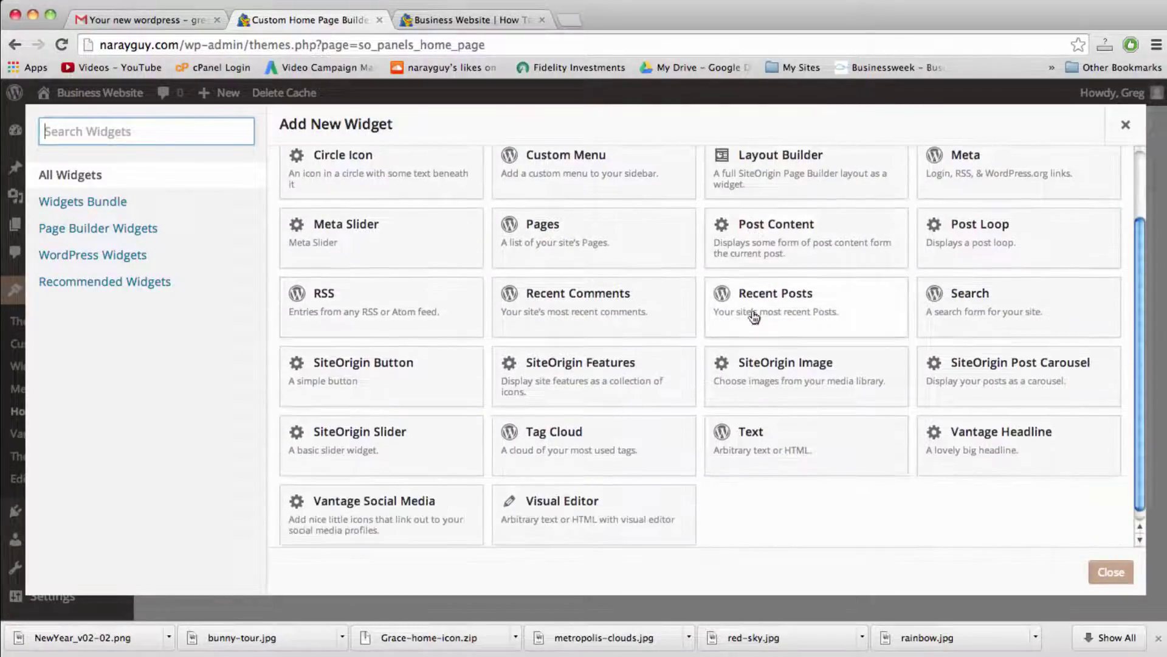
scroll(754, 316, "up", 5)
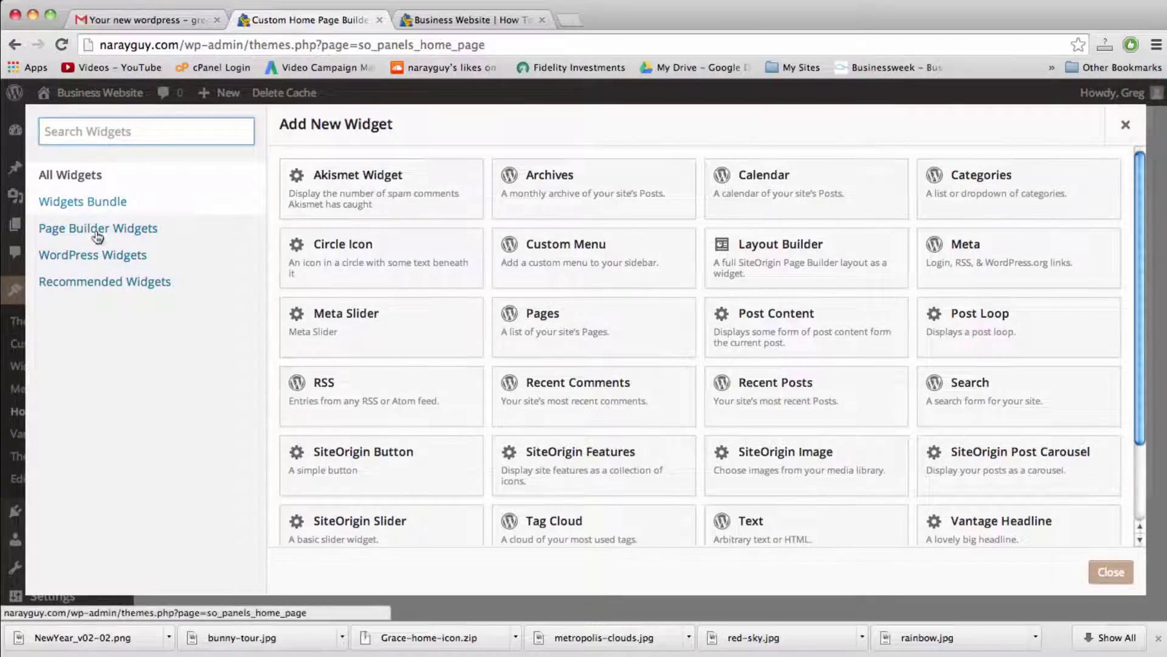
left_click(1126, 128)
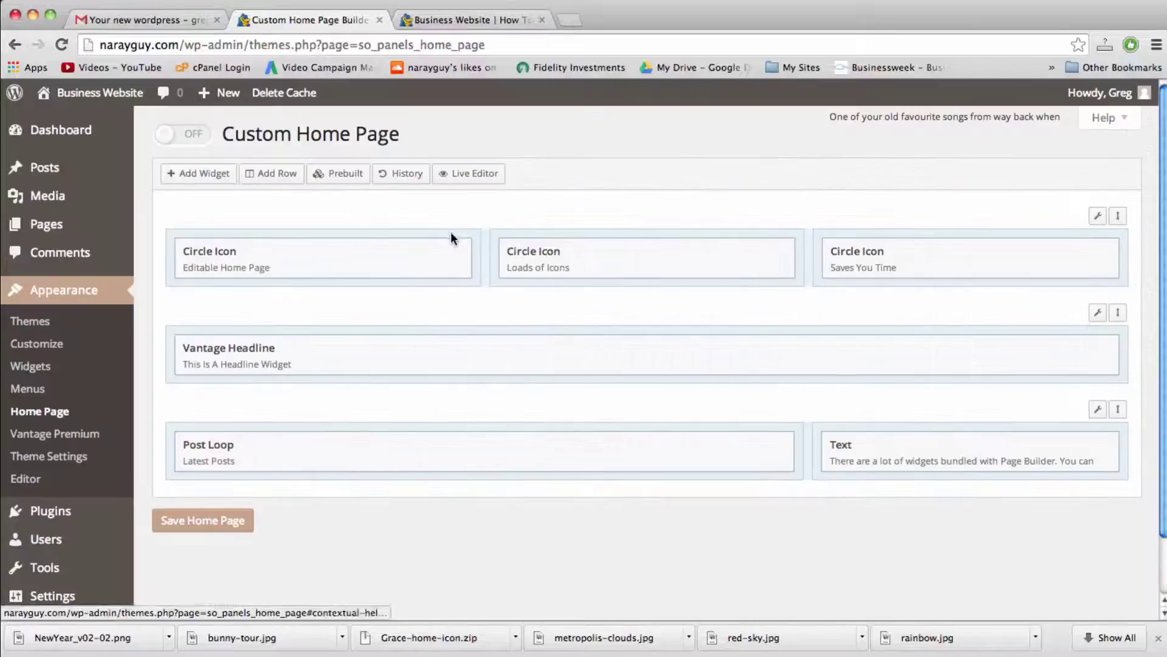
mouse_move(438, 272)
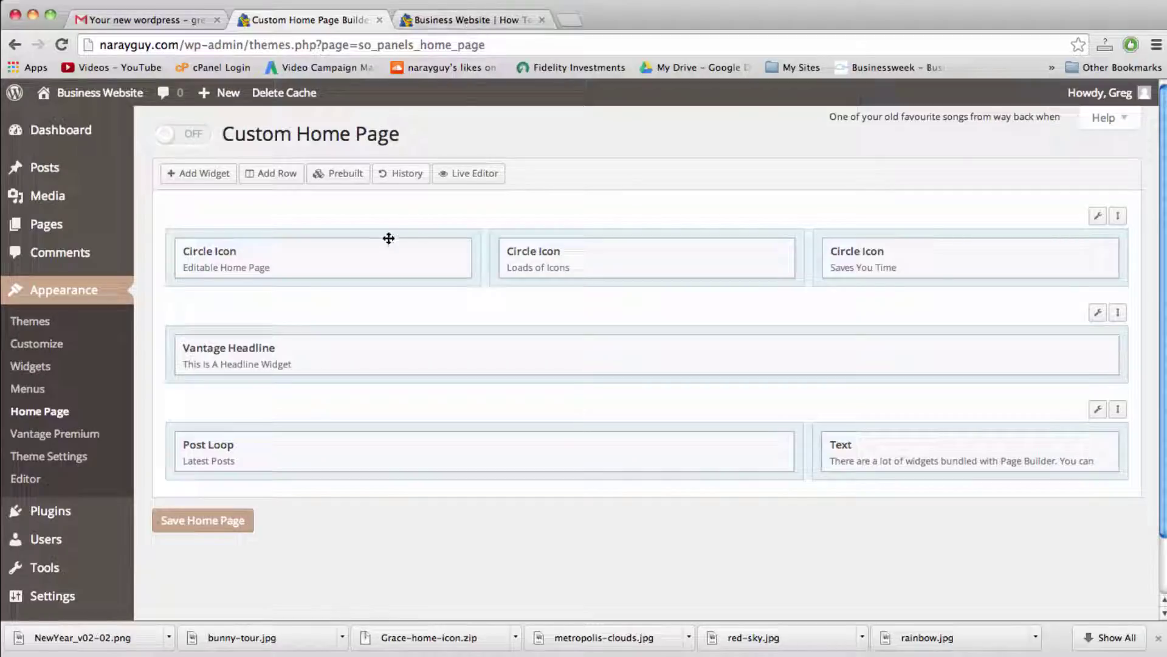
Step: Open the first Circle Icon widget and copy the CMS description sentence from the notes
mouse_move(389, 258)
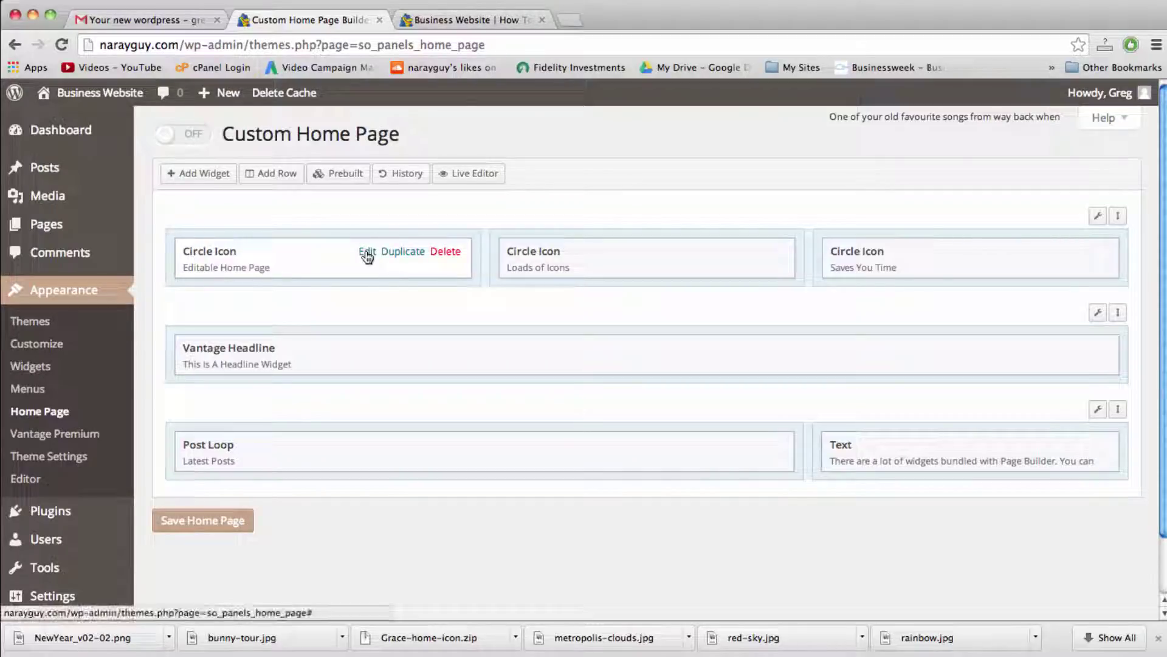
left_click(367, 255)
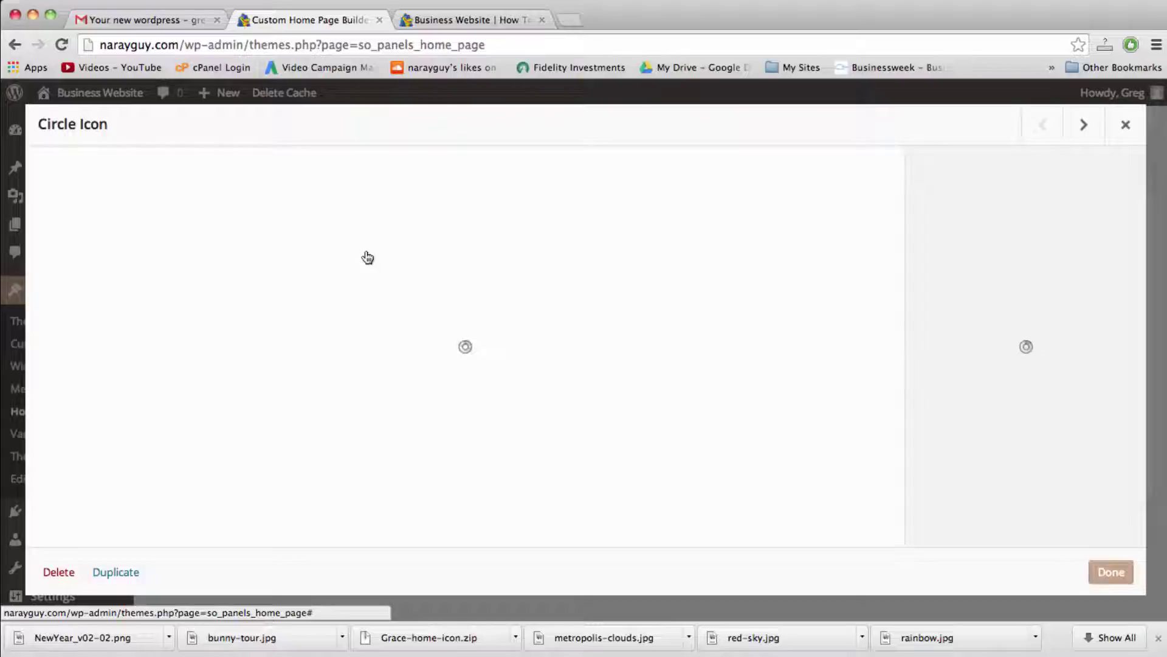
key("ctrl+Up")
left_click(977, 162)
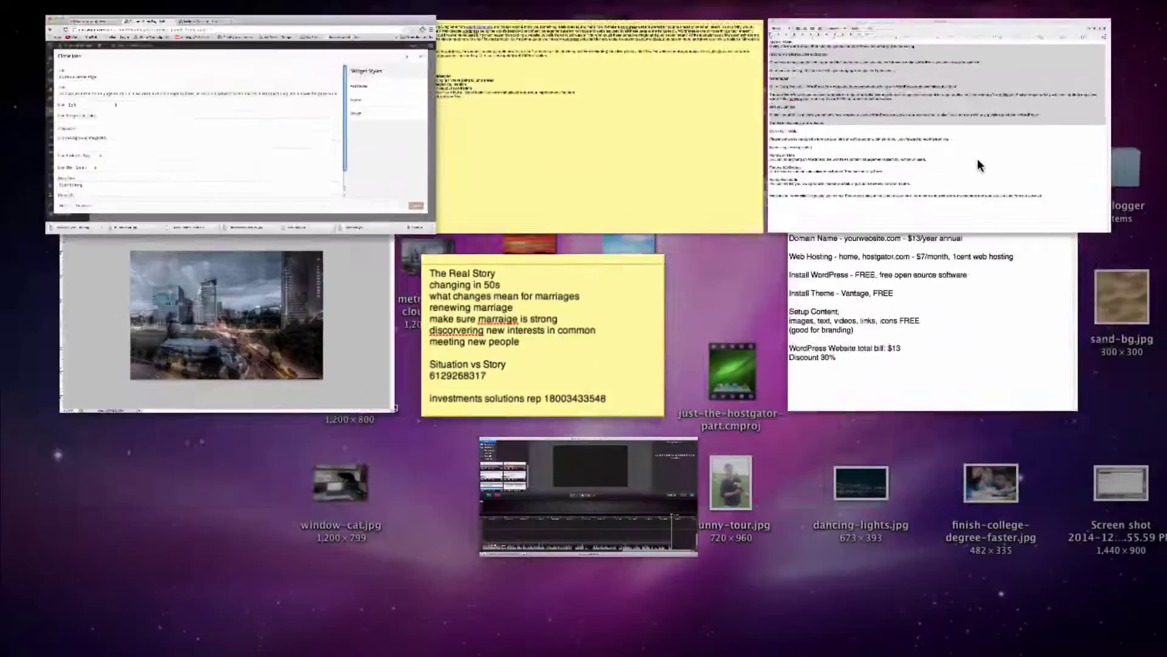
left_click(433, 340)
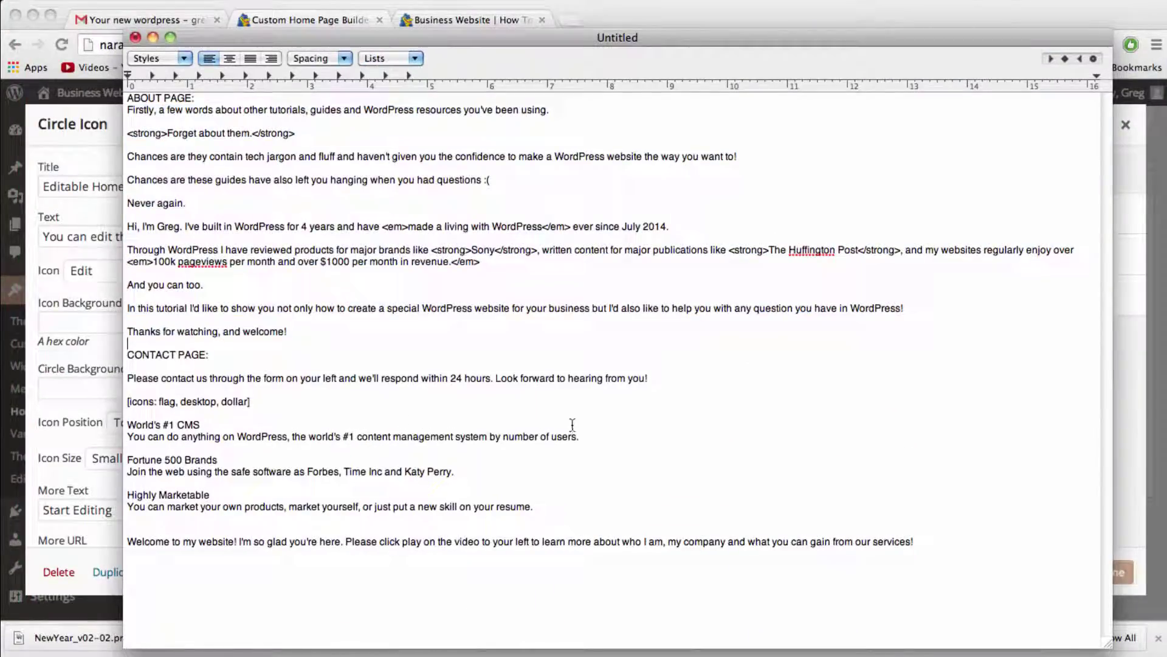
left_click(589, 437)
left_click_drag(589, 438, 123, 442)
key("super+c")
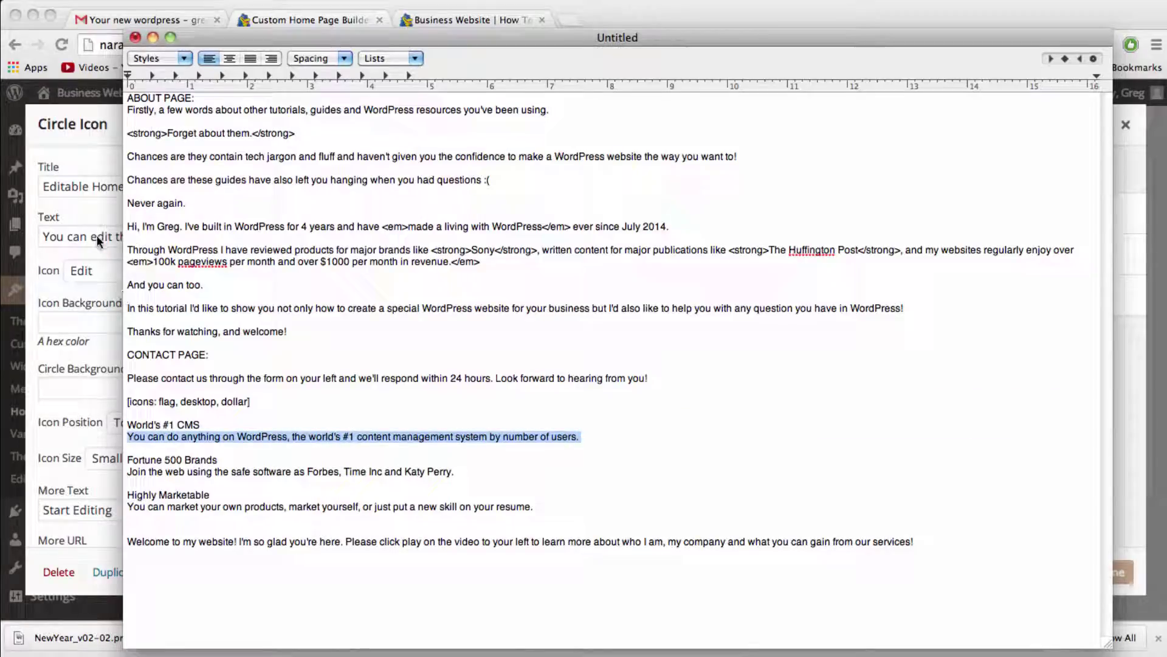
Step: Title the widget 'World's #1 CMS' and paste in the copied description
left_click(97, 235)
left_click(79, 185)
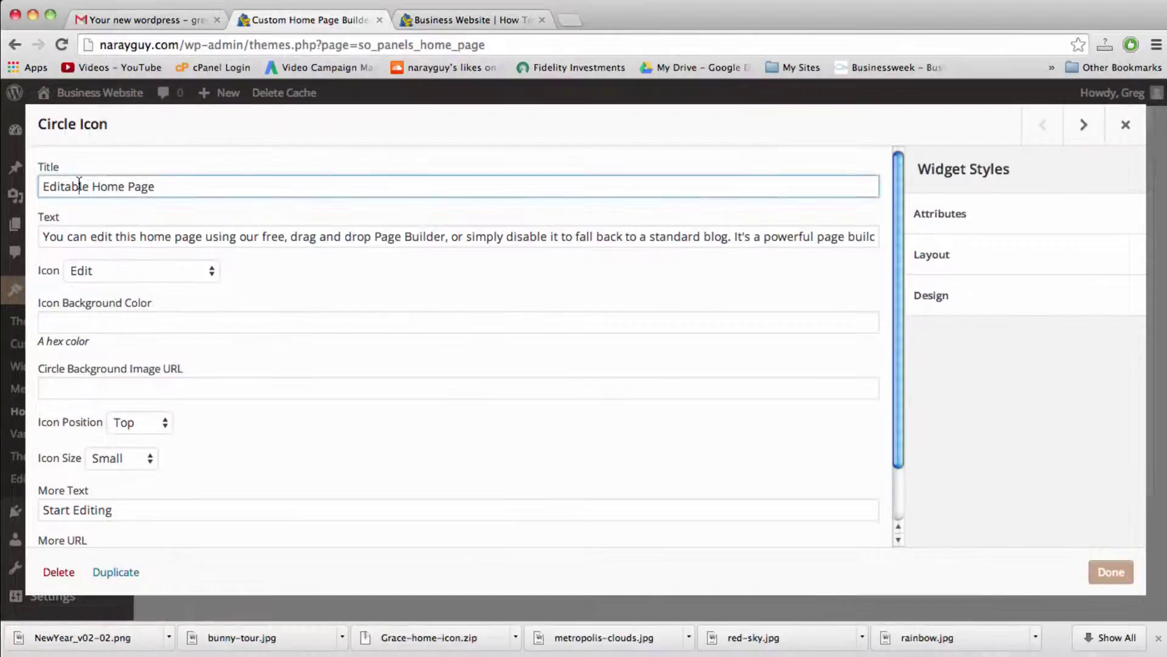
key("super+a")
type("World's #1 CMS")
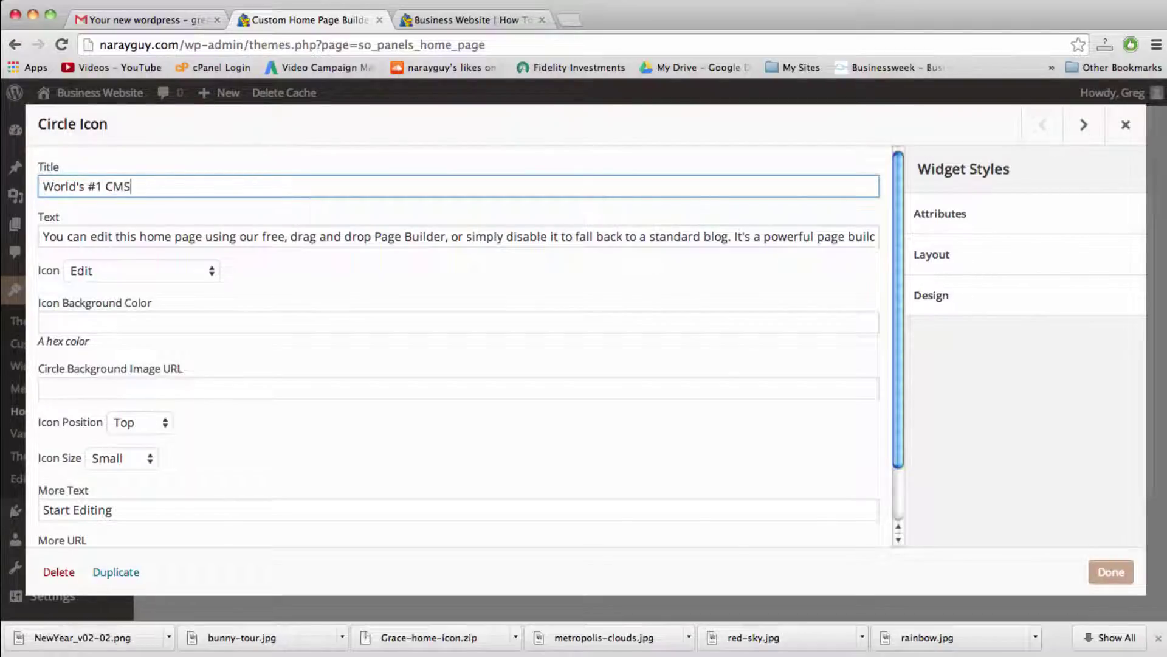
key("Tab")
key("super+v")
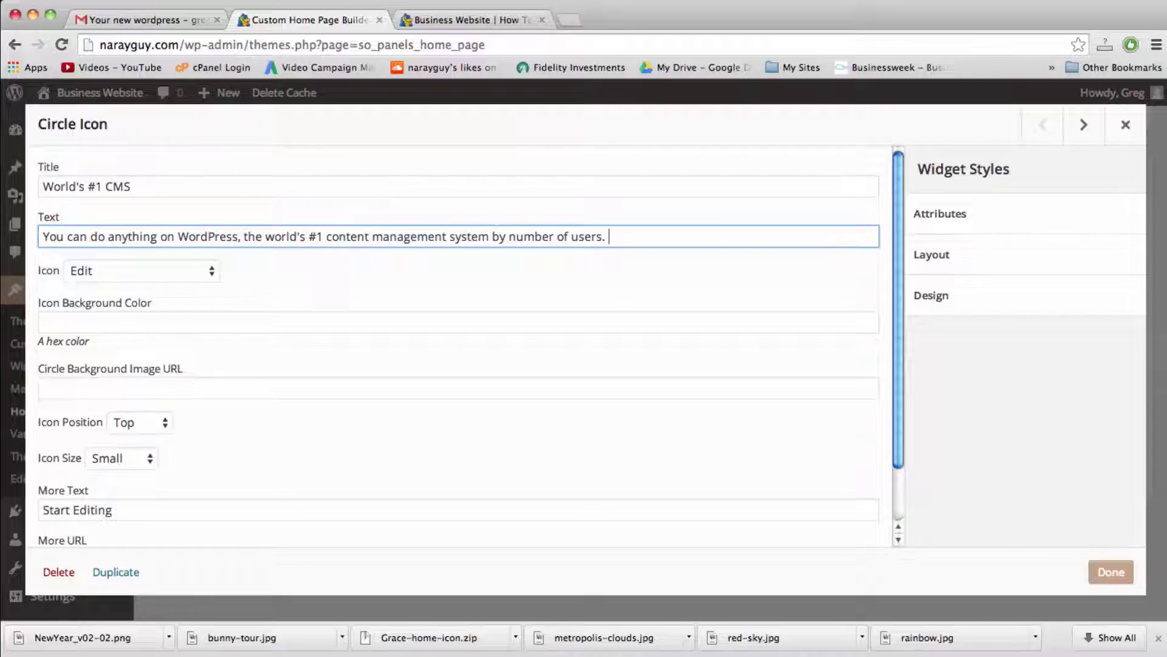
Step: Give the widget the Desktop icon and apply the changes
left_click(205, 274)
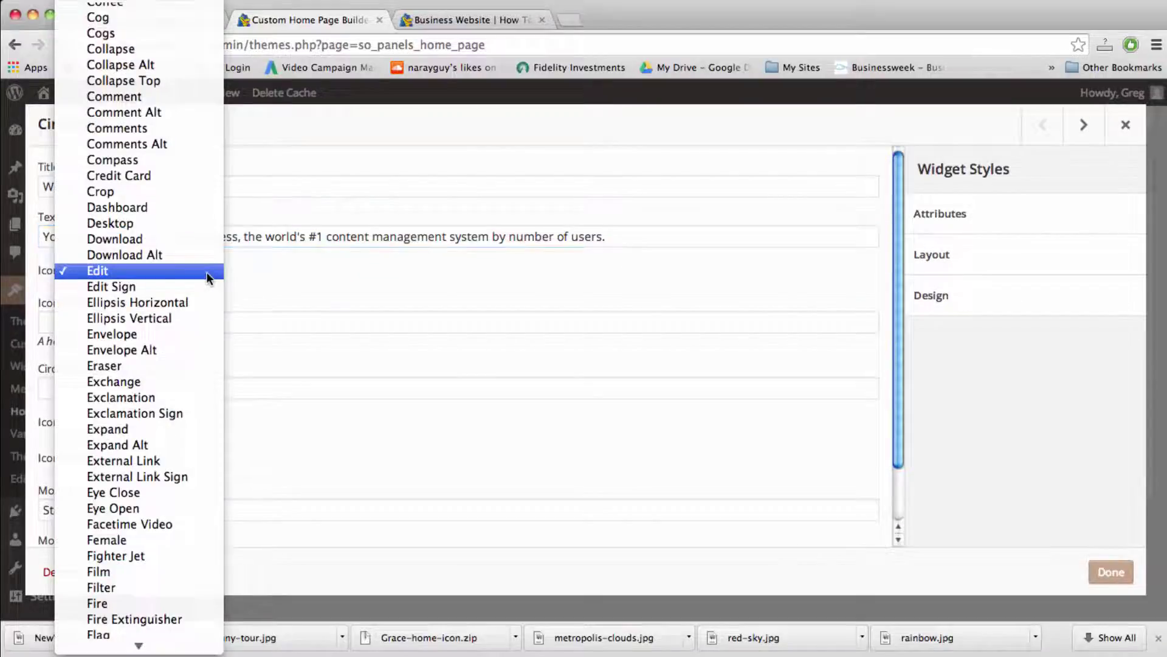
left_click(141, 222)
key("F3")
left_click(921, 111)
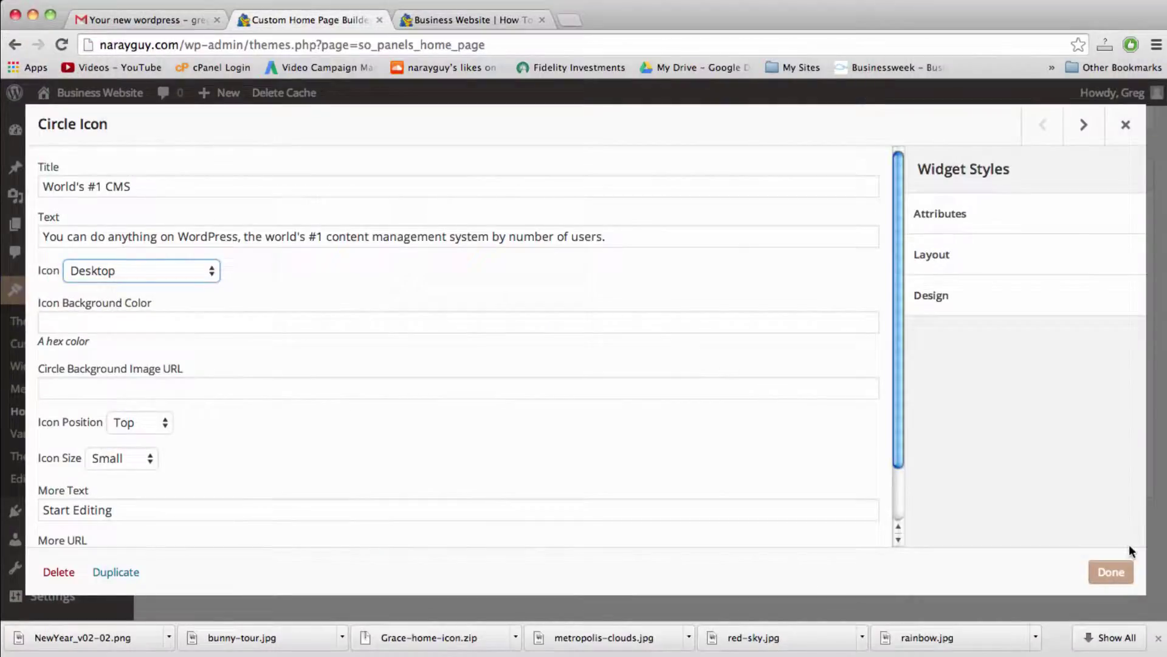
left_click(1114, 569)
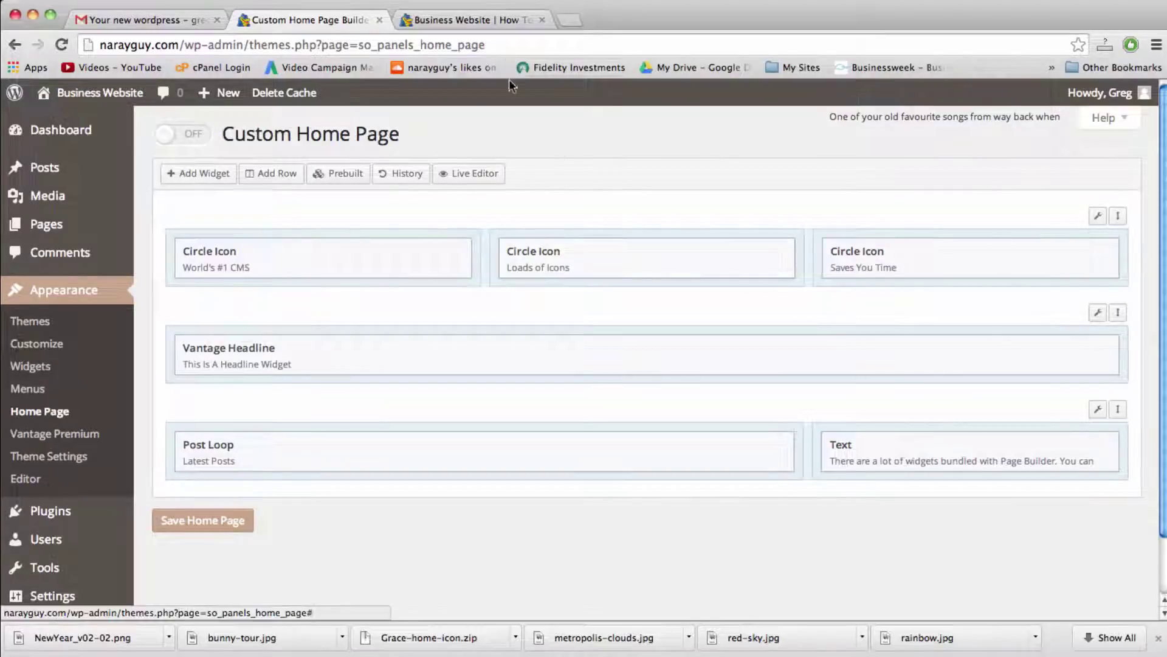
Step: Save the home page layout and reload the live site to check it
left_click(238, 526)
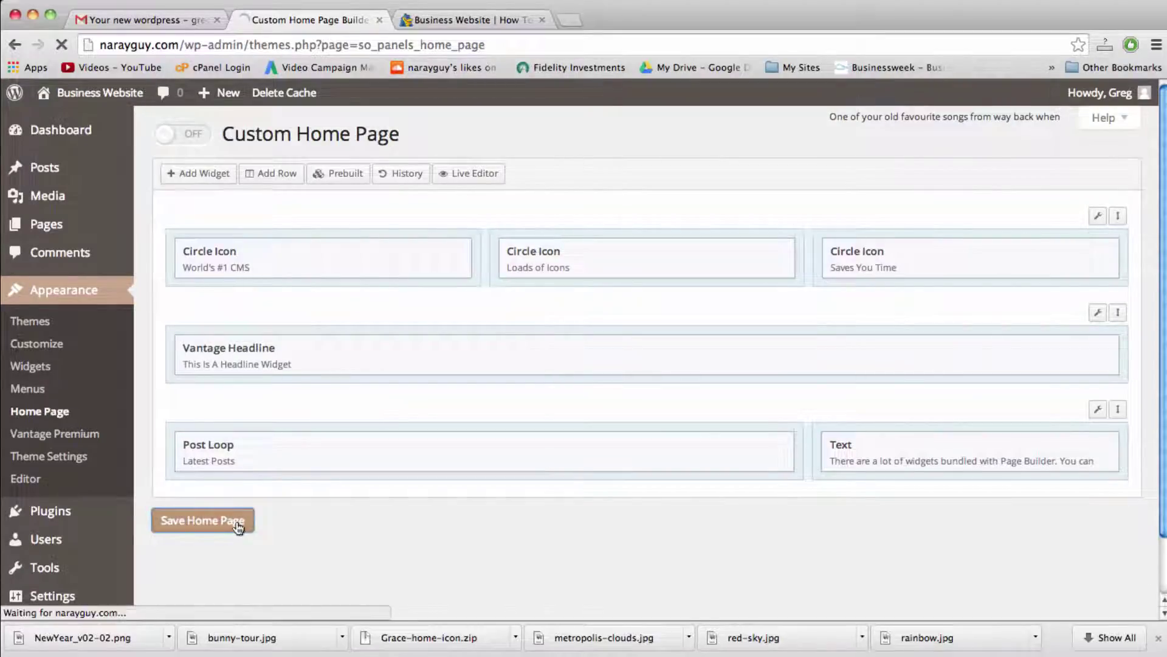
left_click(477, 18)
left_click(469, 42)
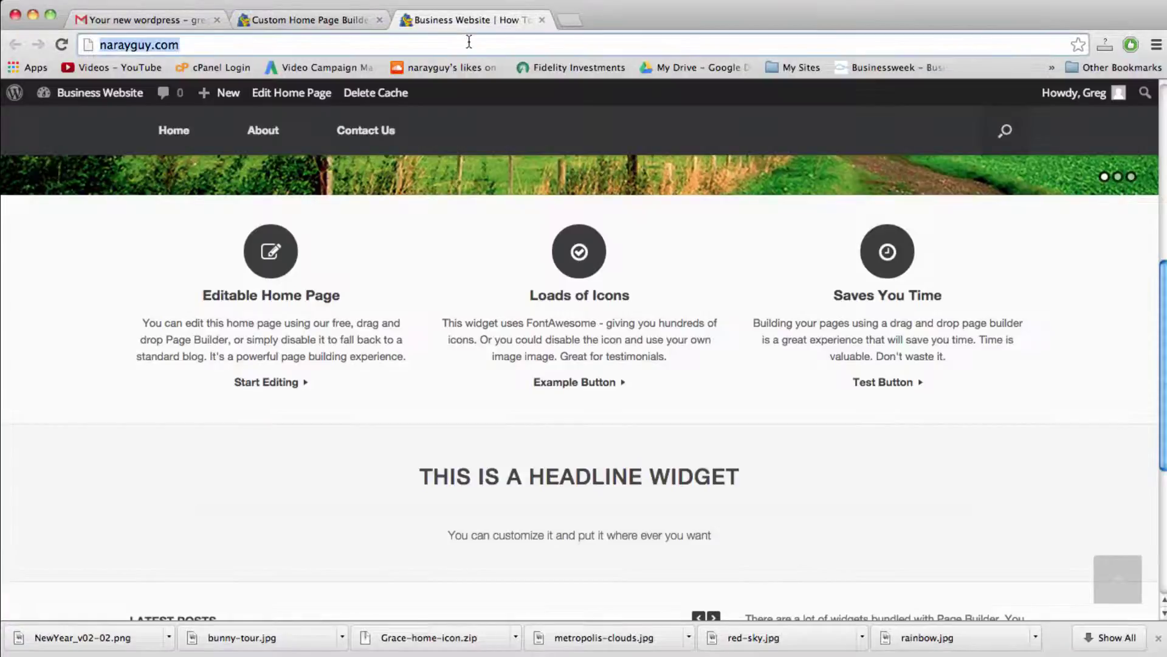
key("Return")
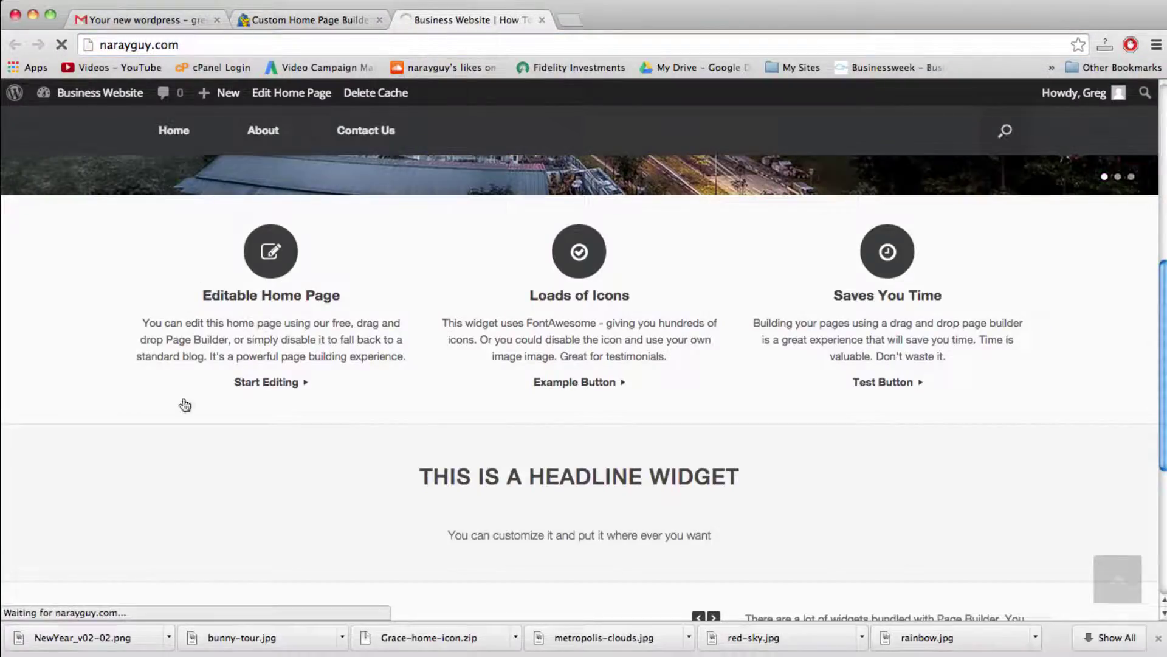
scroll(283, 457, "down", 6)
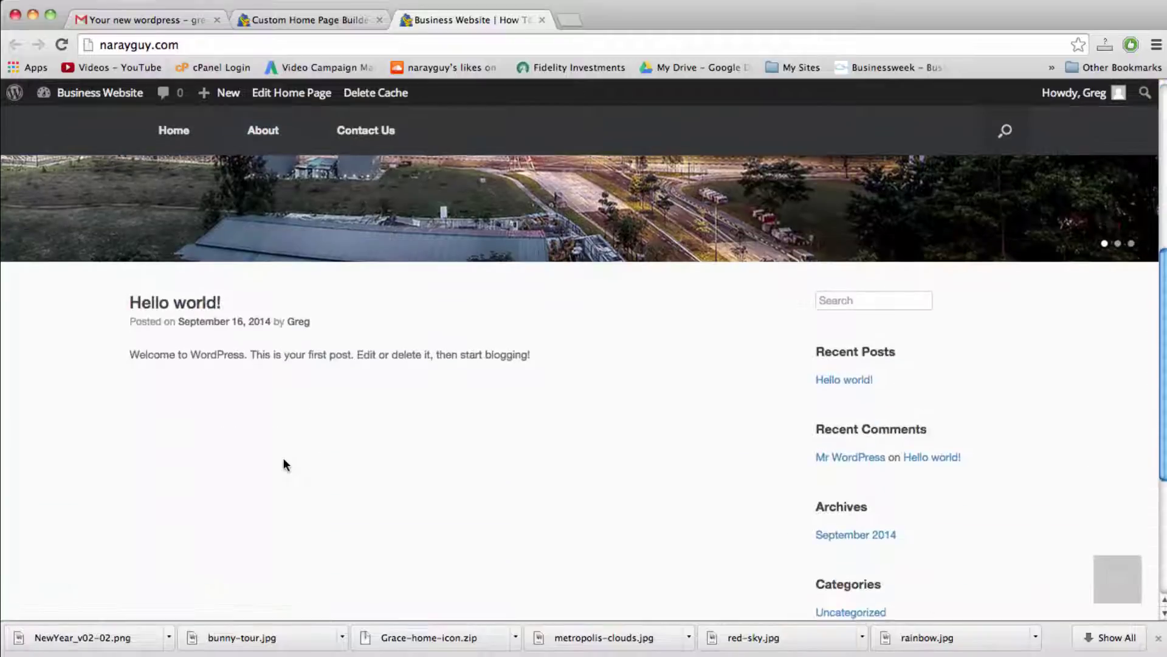
scroll(283, 458, "up", 7)
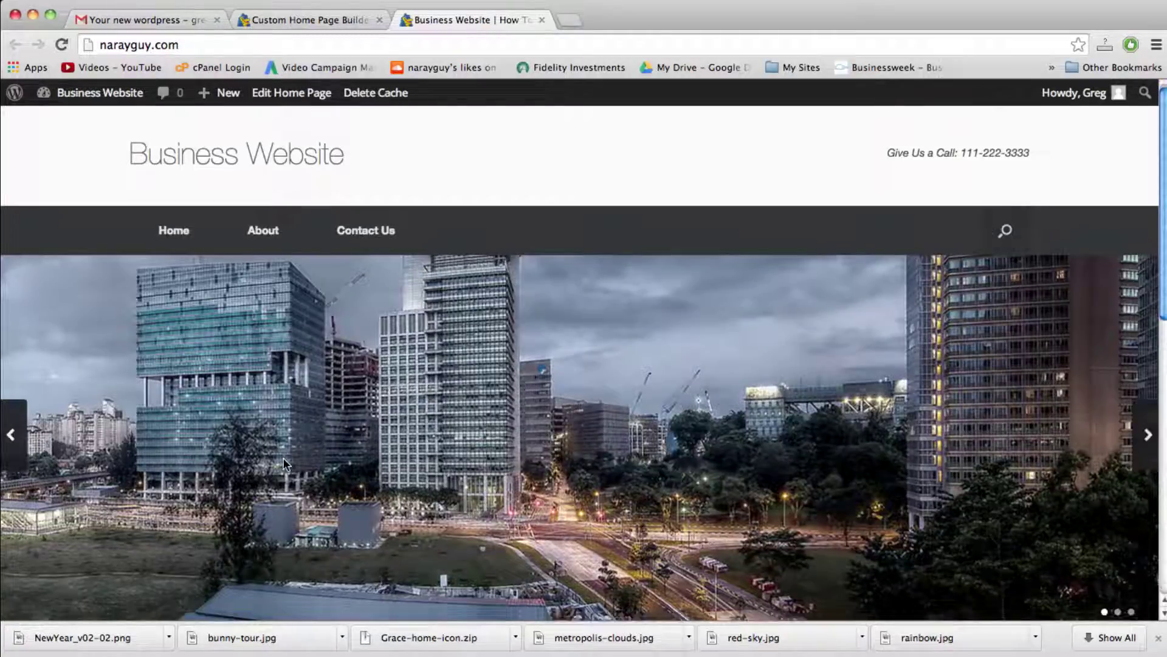
scroll(283, 458, "down", 10)
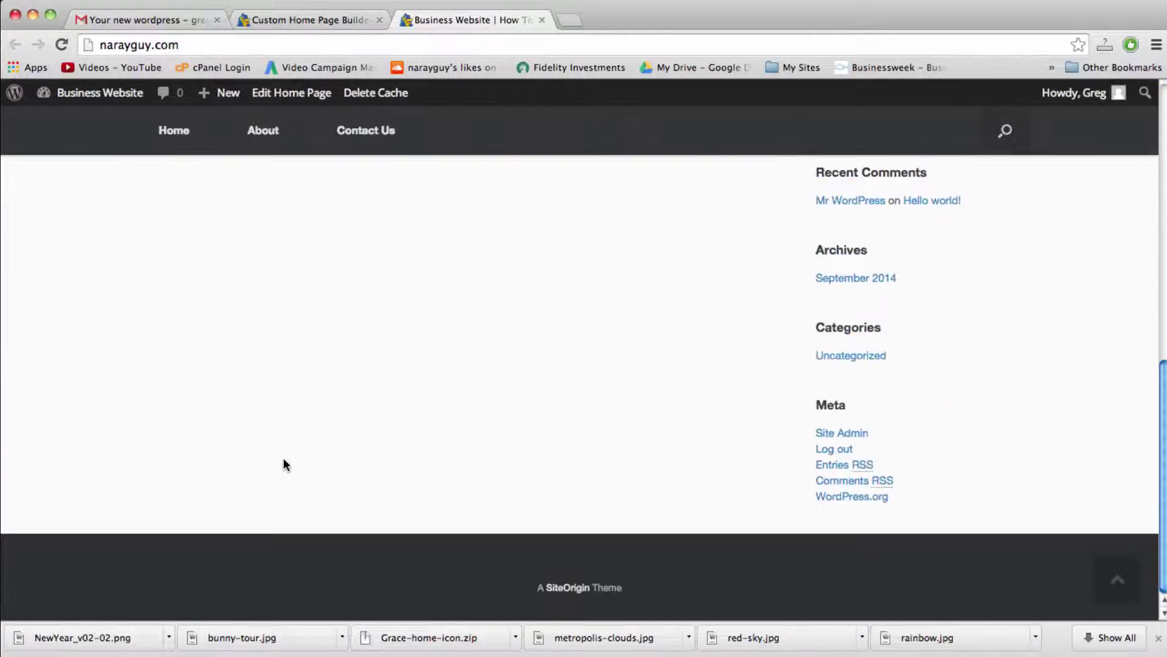
scroll(283, 457, "up", 10)
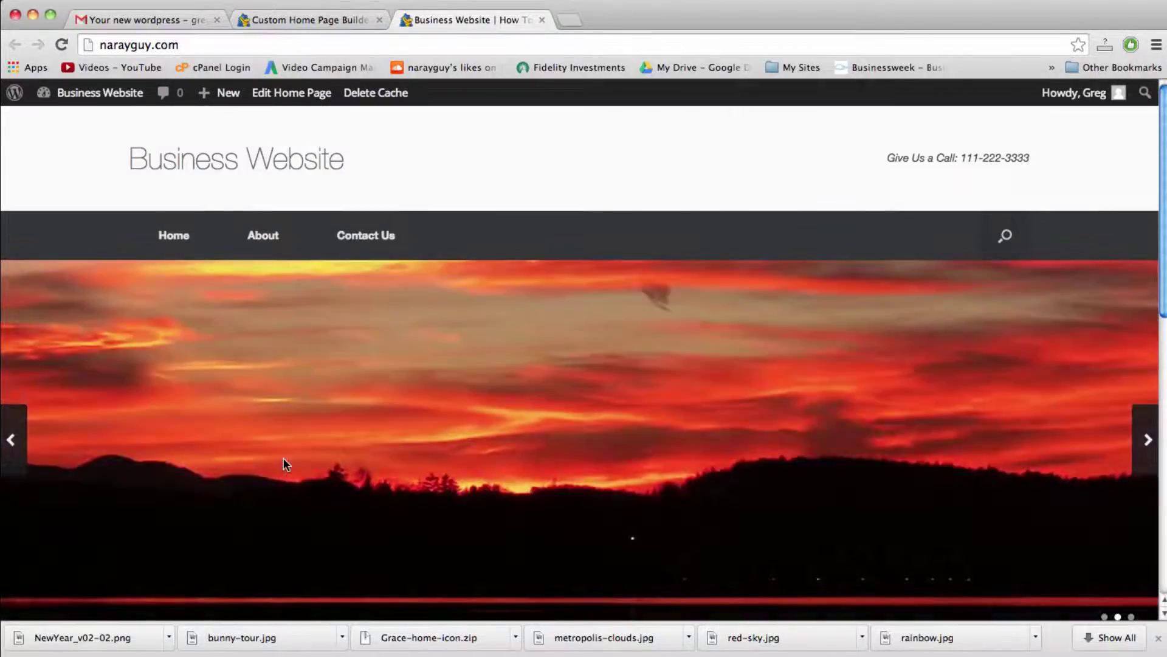
Step: Turn the custom home page on, save it, and view the updated front page
left_click(301, 21)
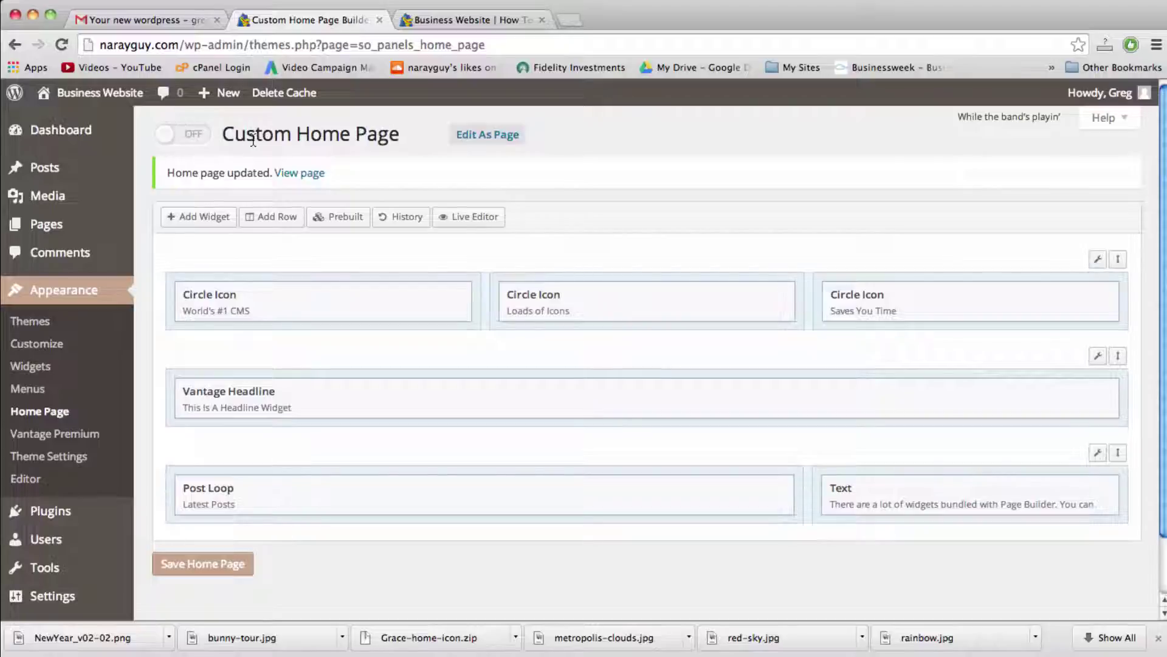
left_click(166, 134)
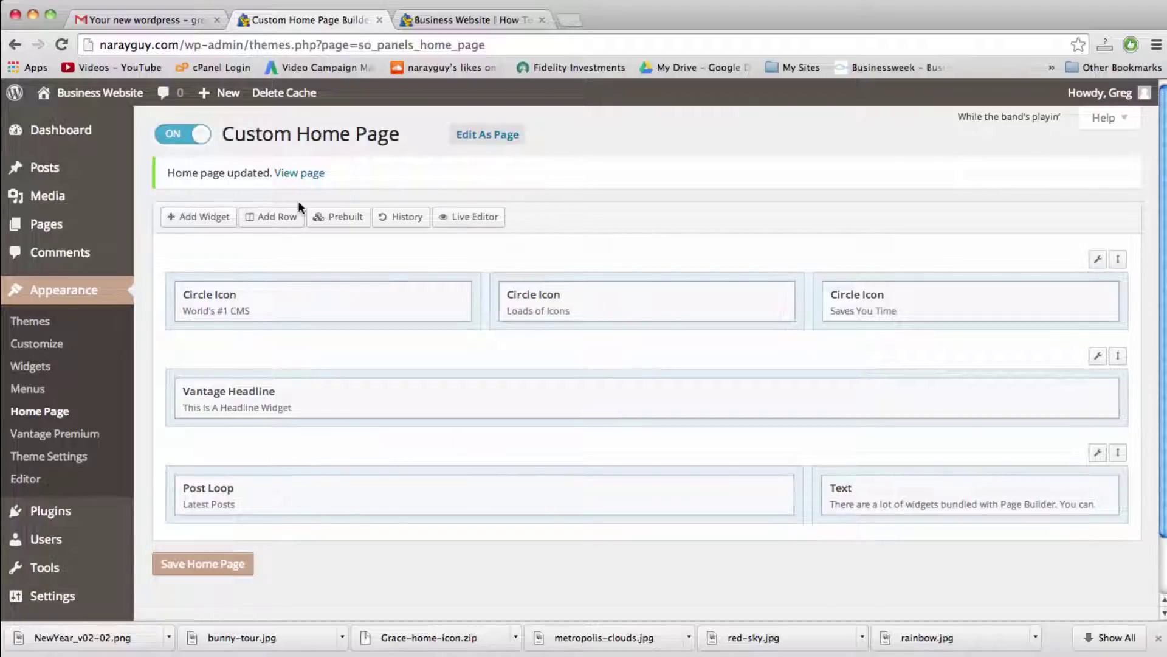
left_click(198, 564)
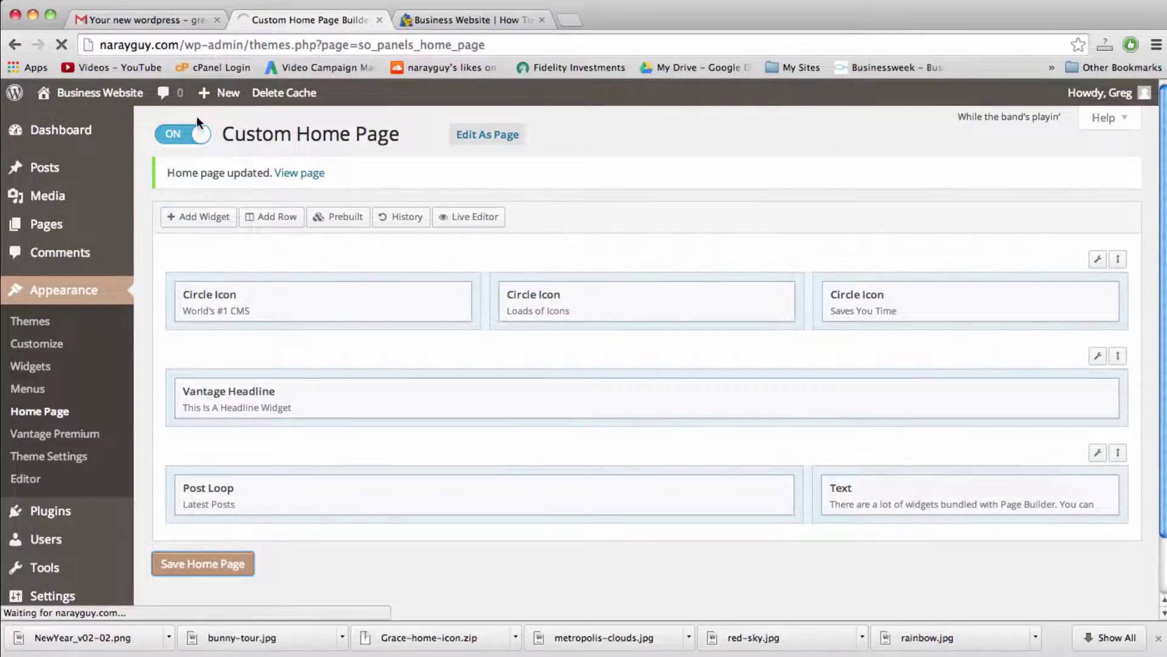
left_click(474, 20)
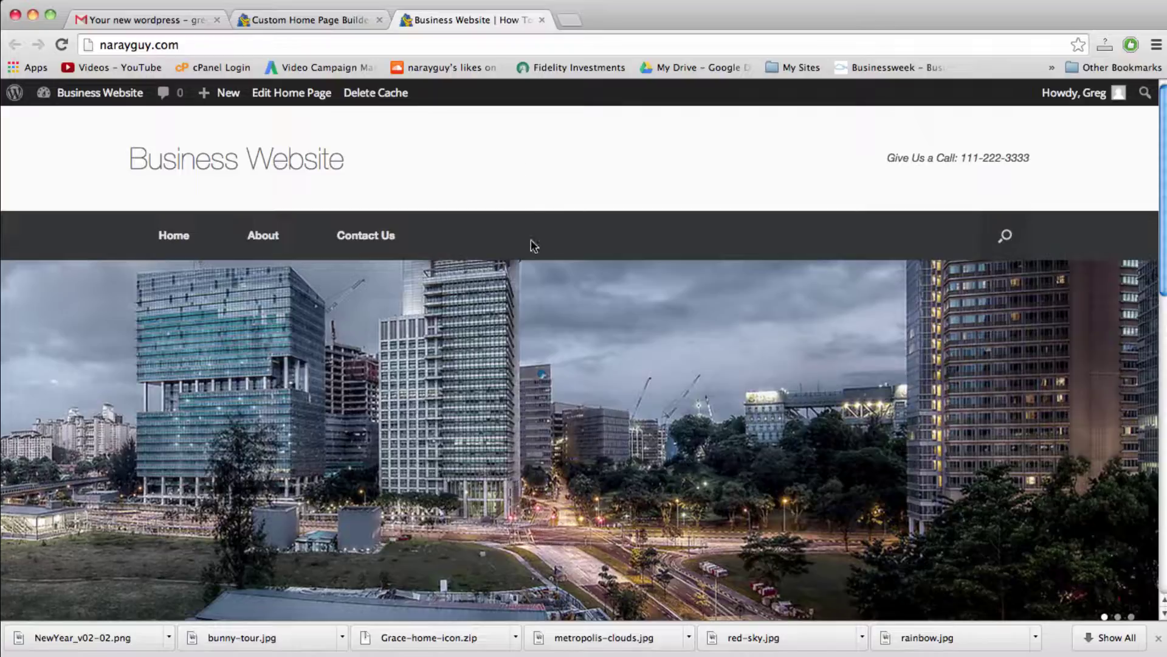
mouse_move(568, 313)
scroll(567, 308, "down", 5)
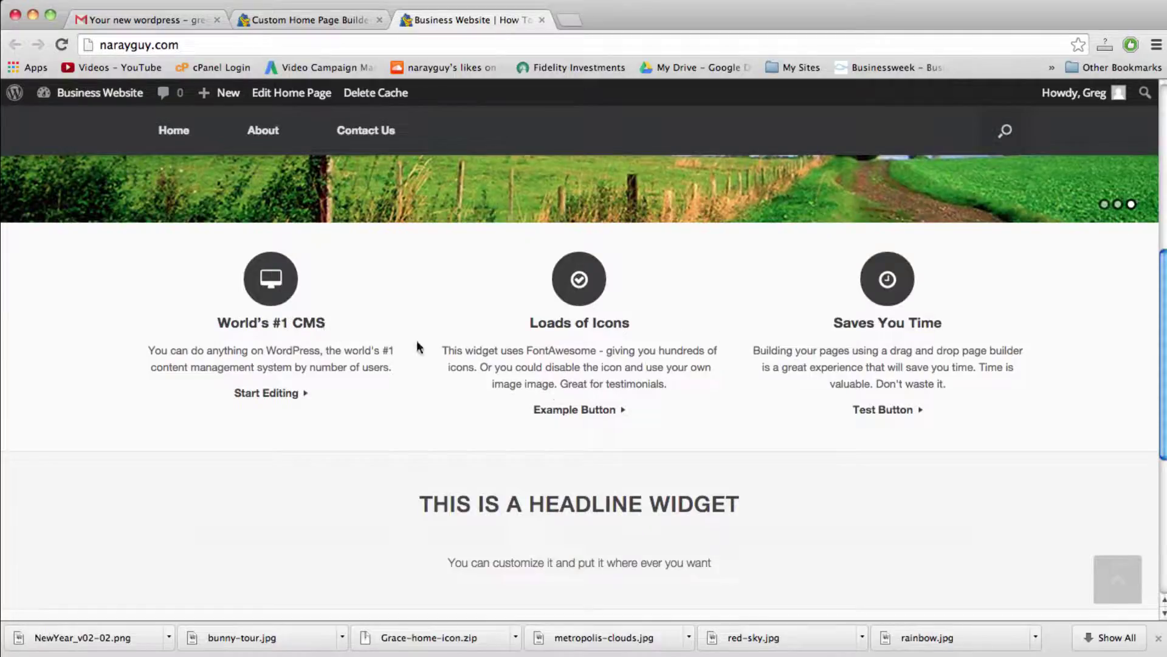
left_click(330, 20)
Step: Reload the live home page and check the World's #1 CMS, Fortune 500 Brands and Highly Marketable columns
left_click(462, 19)
left_click(485, 40)
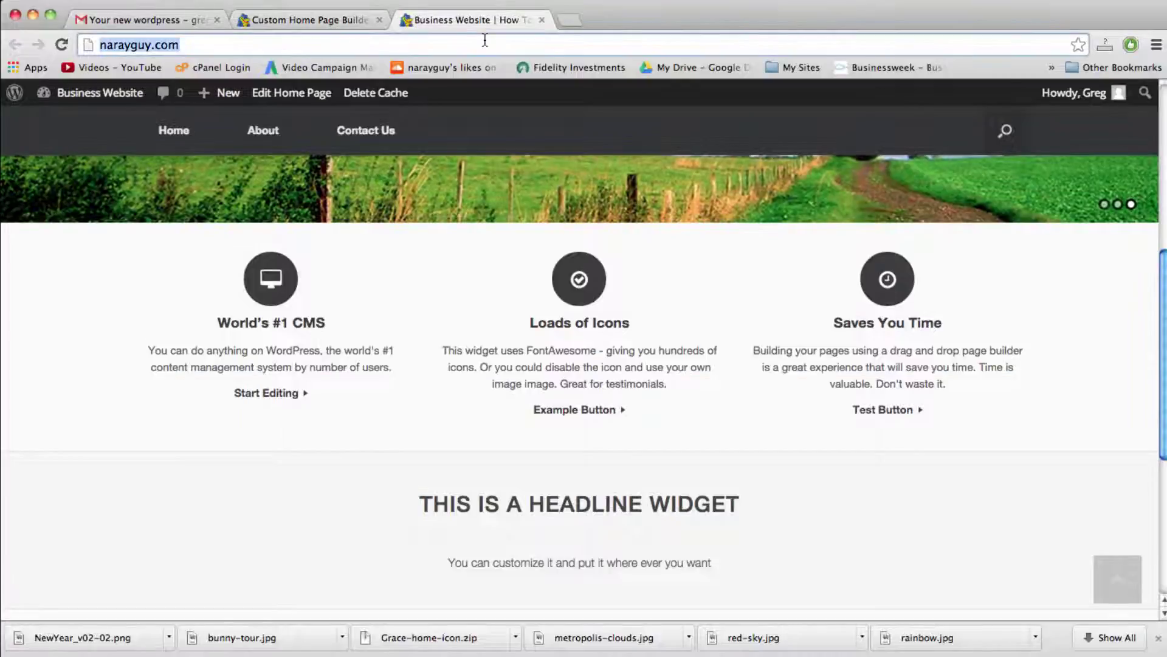
key("Return")
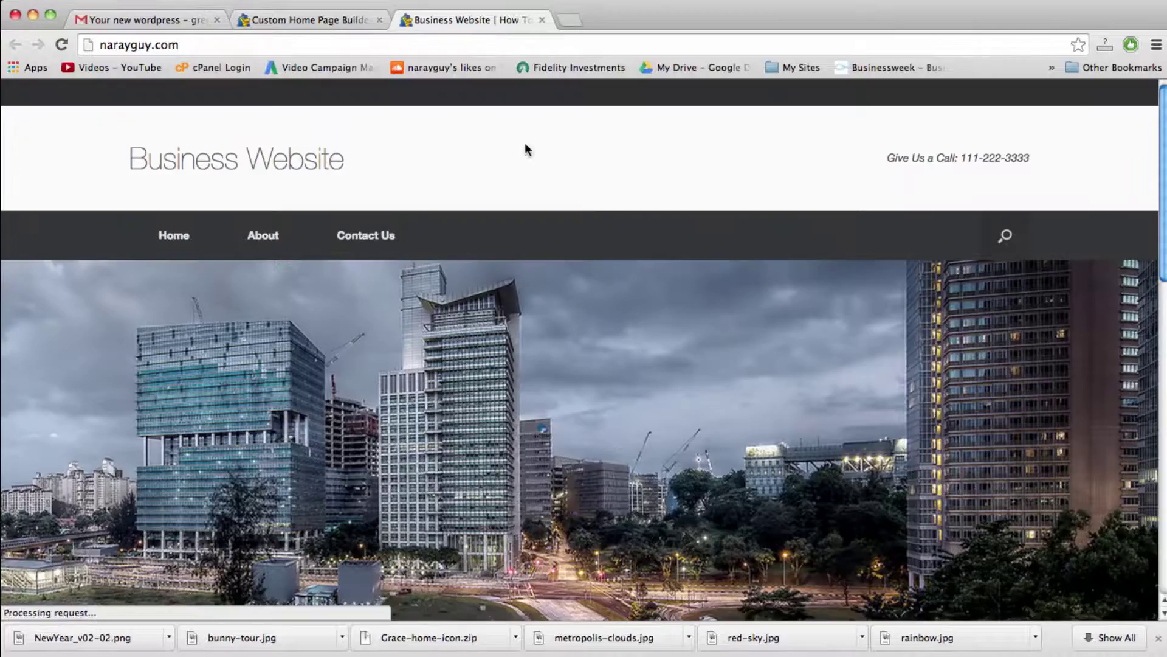
scroll(579, 311, "down", 10)
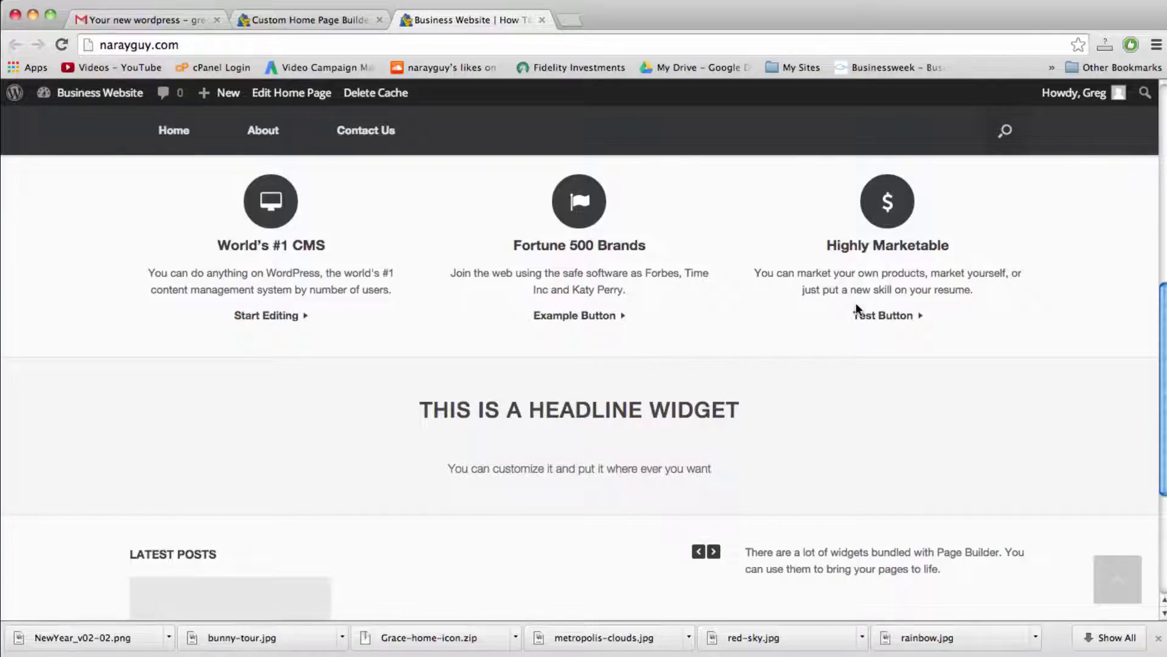
scroll(844, 366, "up", 2)
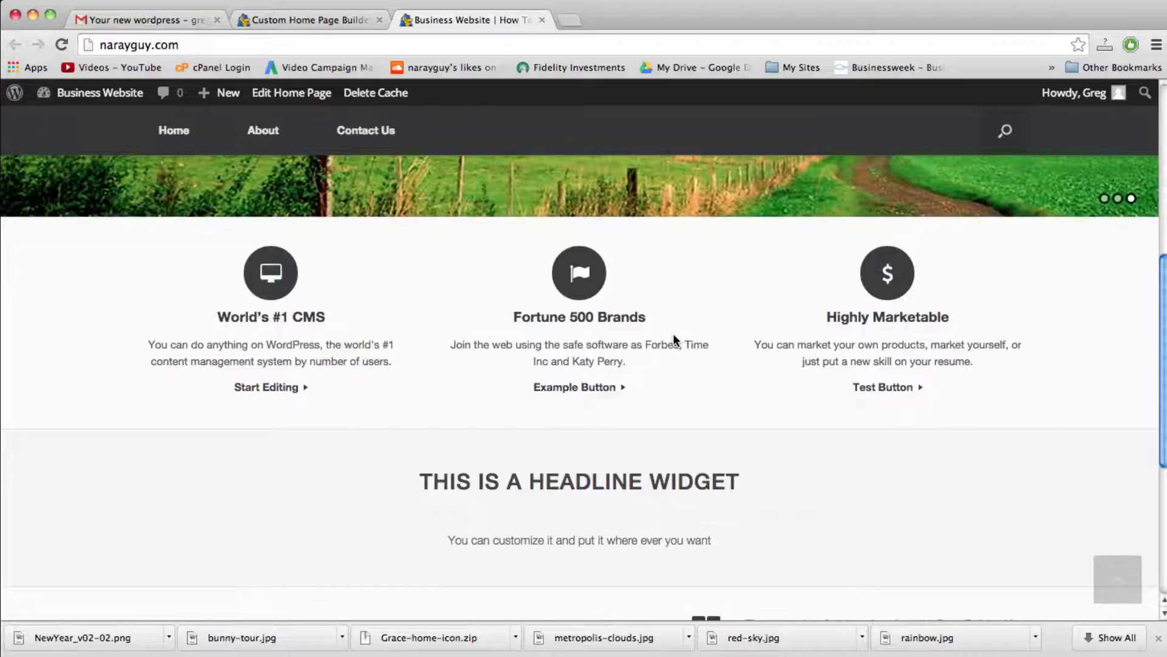
scroll(673, 333, "down", 3)
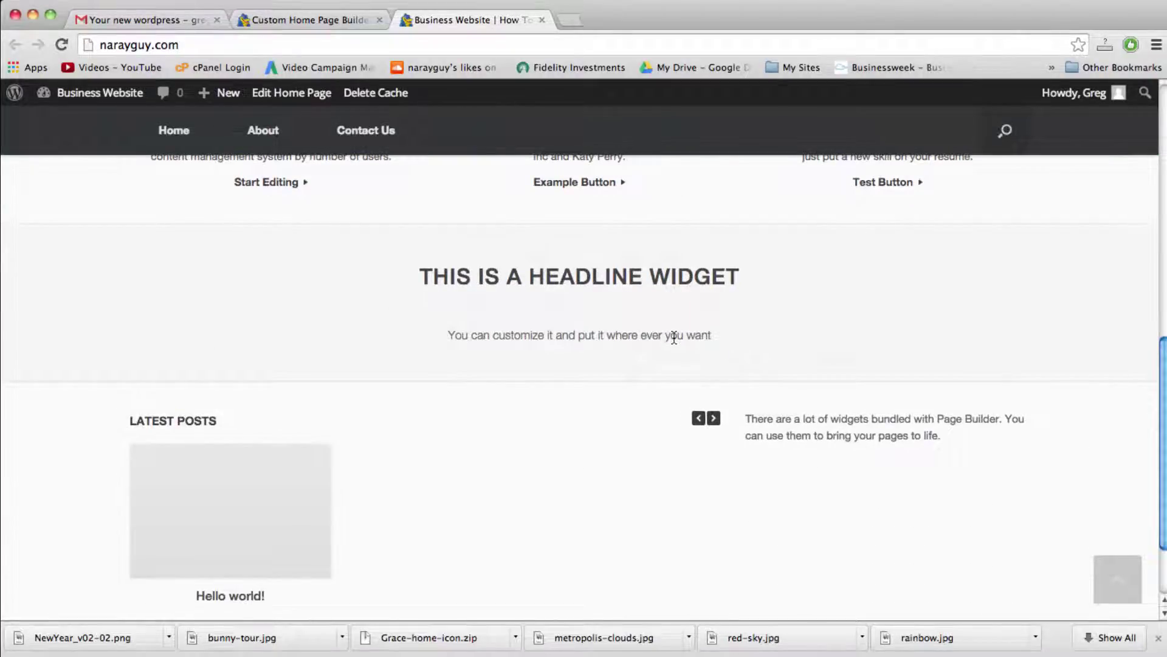
key("F9")
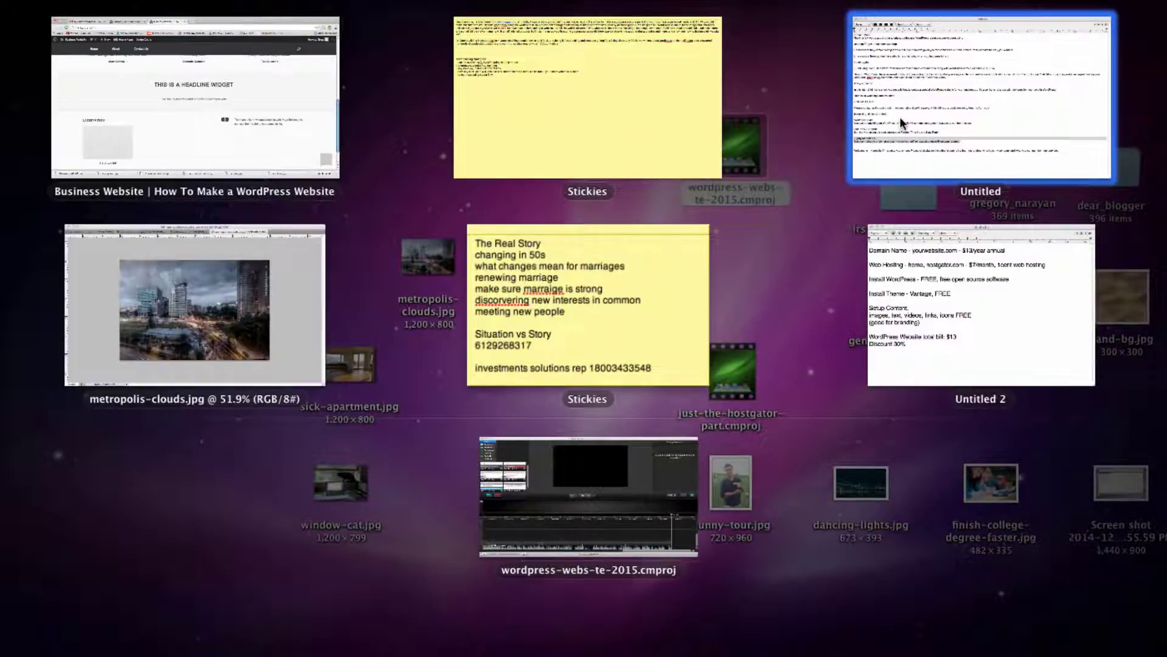
key("F9")
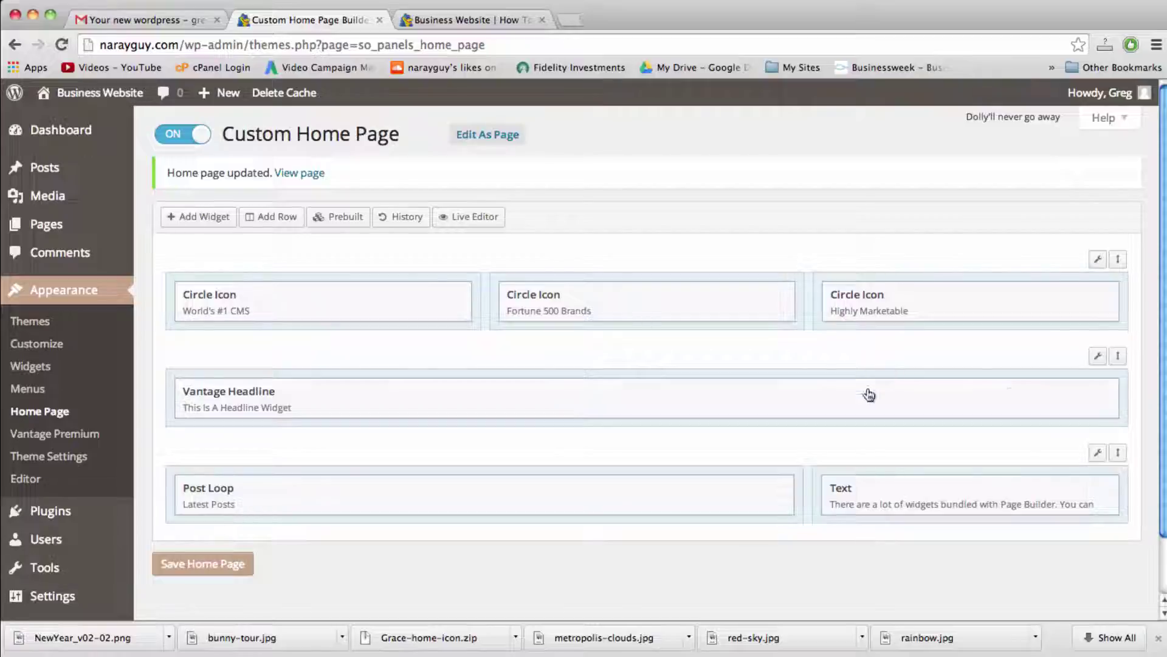
Step: Open the Headline widget and start replacing the headline with 'How To Make a WordPress Website - 2015!'
left_click(1012, 397)
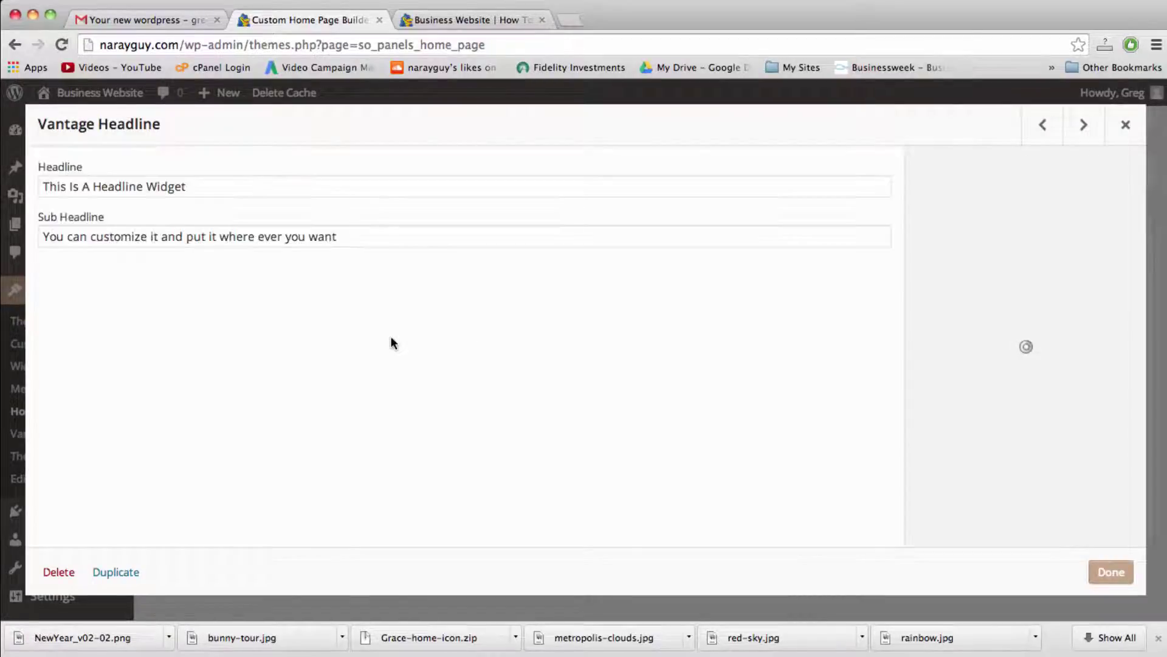
triple_click(120, 189)
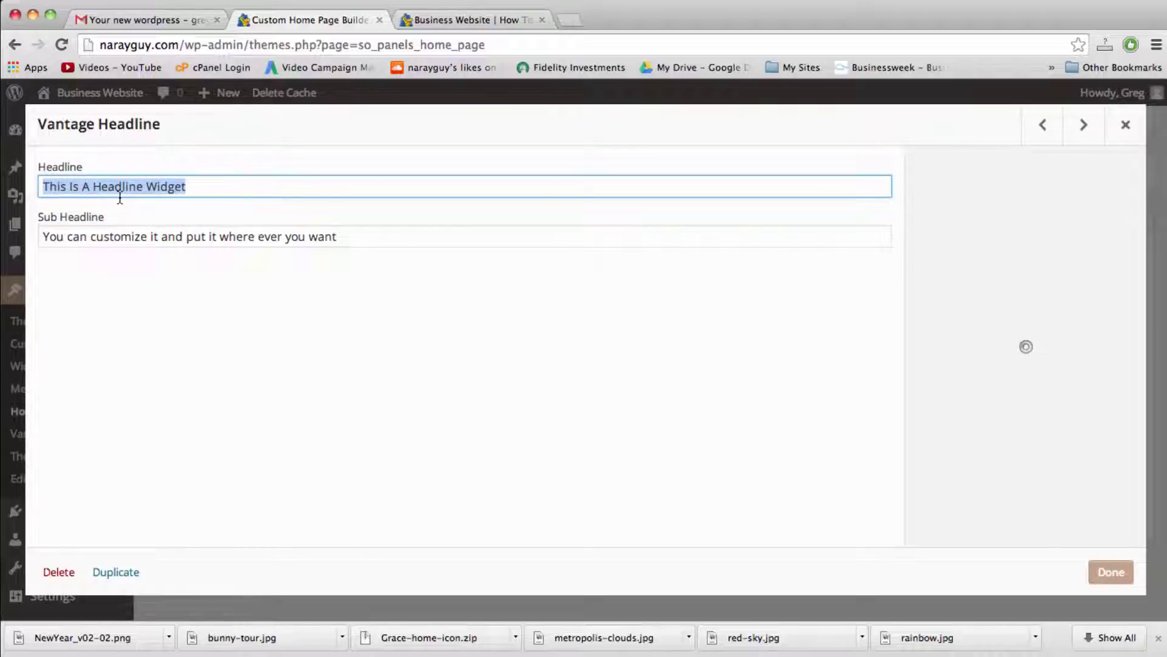
type("H")
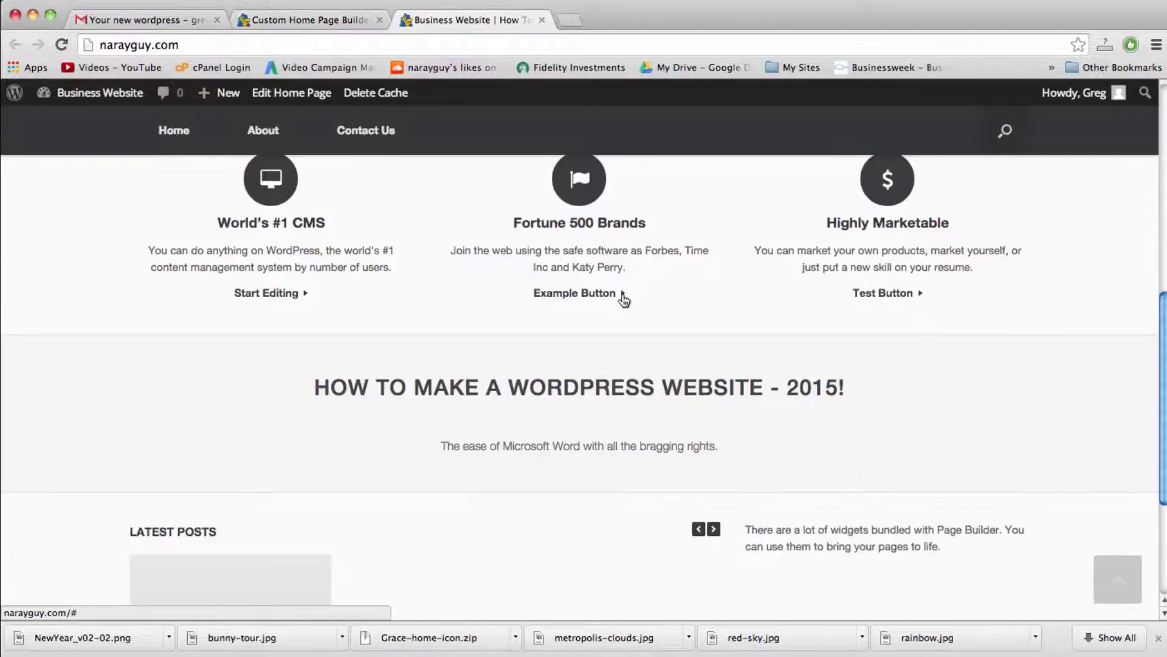
scroll(623, 299, "down", 2)
scroll(620, 294, "up", 4)
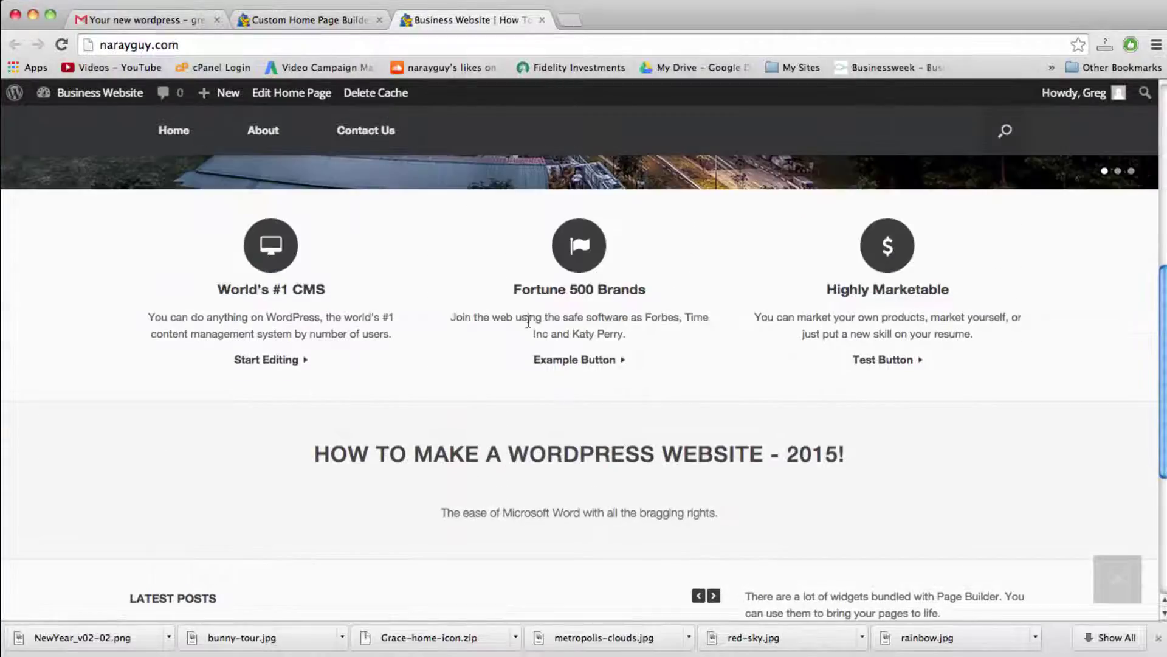
scroll(527, 321, "down", 5)
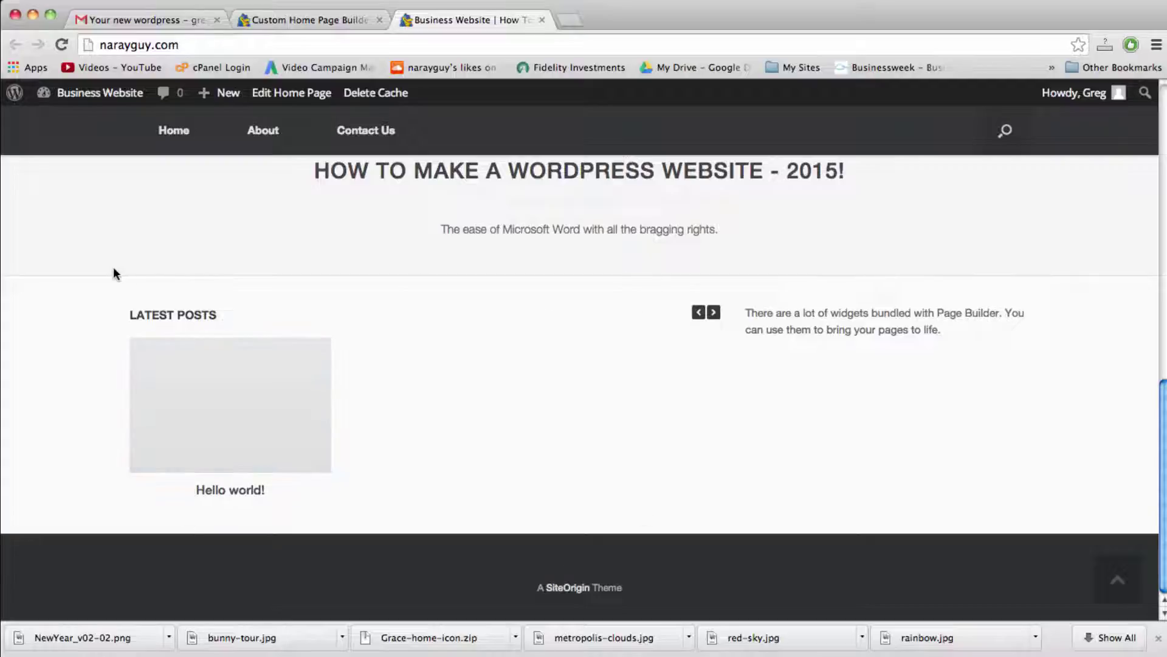
Step: Delete the bottom-row Post Loop widget and place a new Text widget in its left cell
left_click(298, 23)
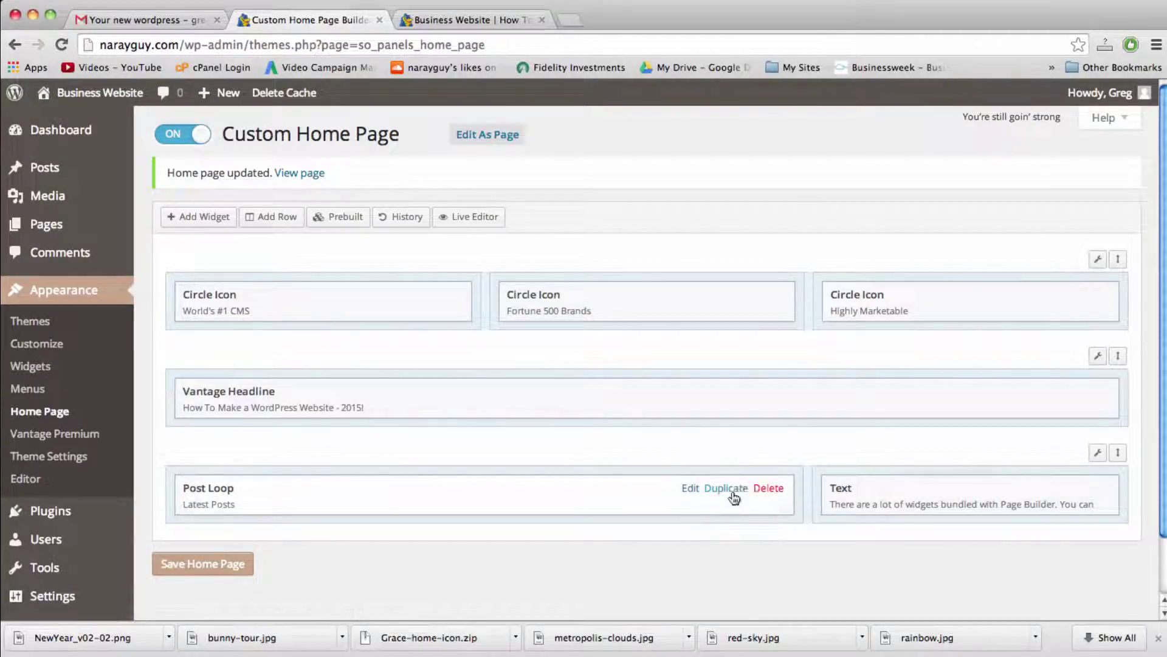
left_click(768, 488)
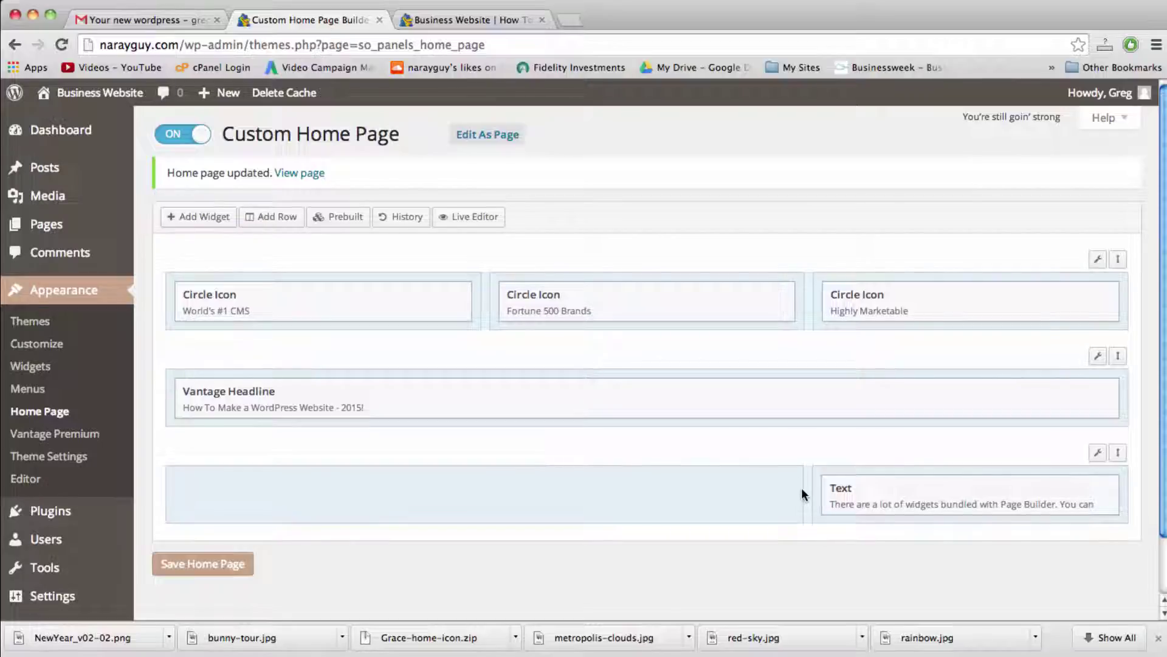
left_click(181, 226)
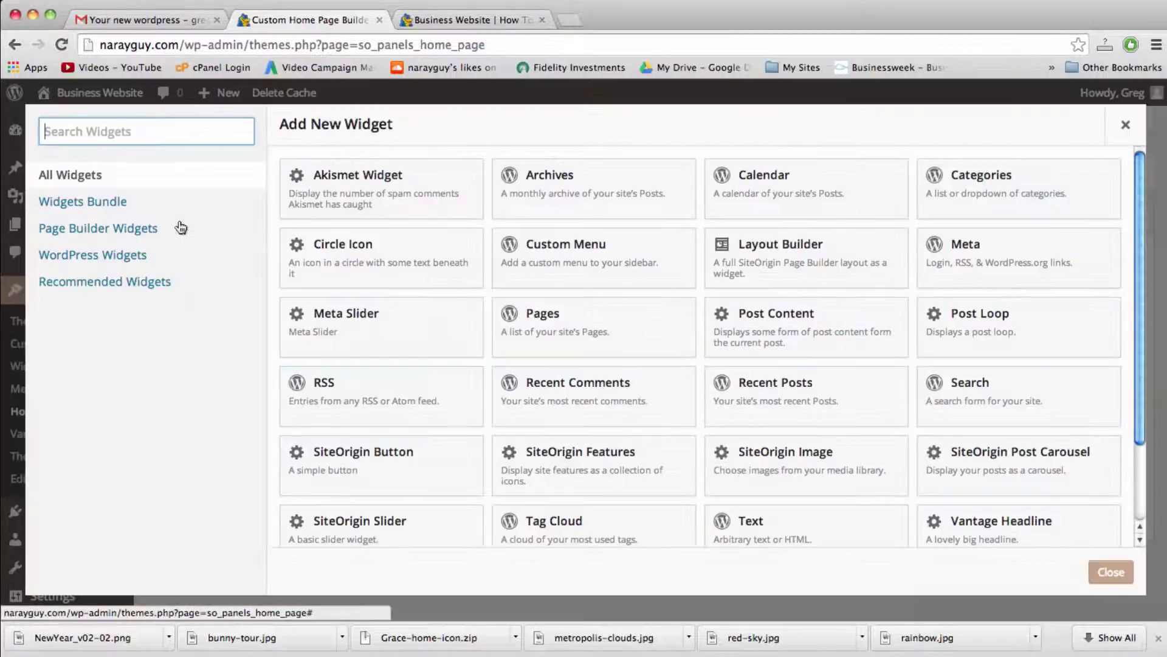
scroll(769, 349, "down", 2)
scroll(770, 351, "down", 2)
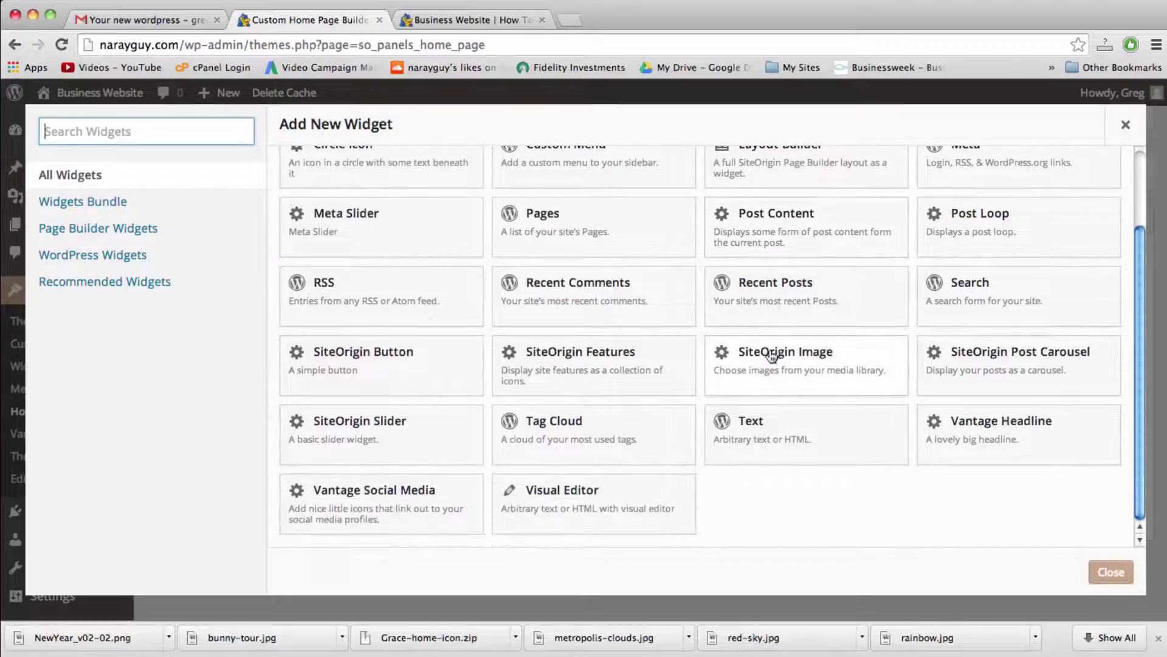
left_click(780, 444)
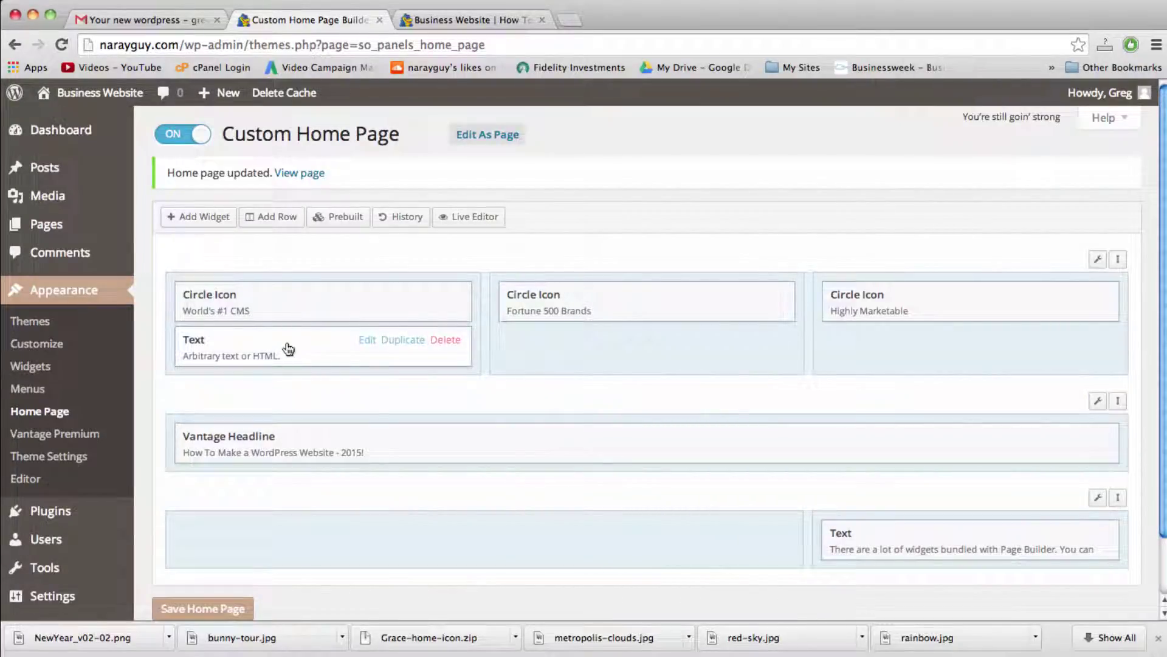
left_click_drag(289, 349, 317, 497)
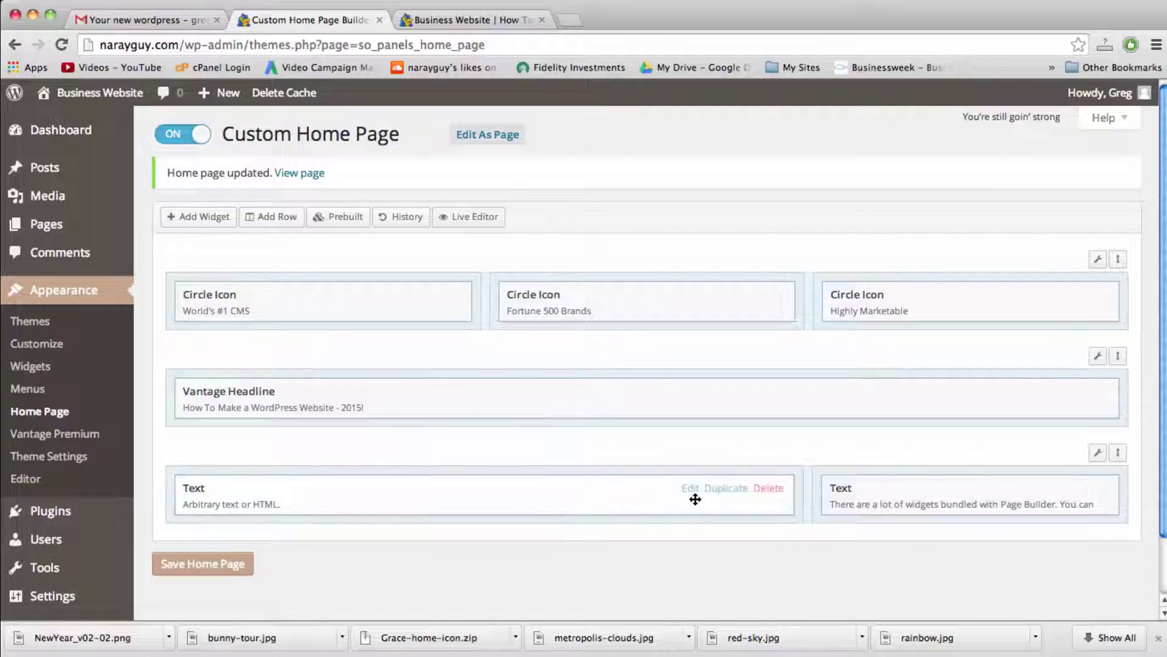
Step: Open YouTube in a new tab and go to the Beginner WordPress Tutorial video
left_click(574, 22)
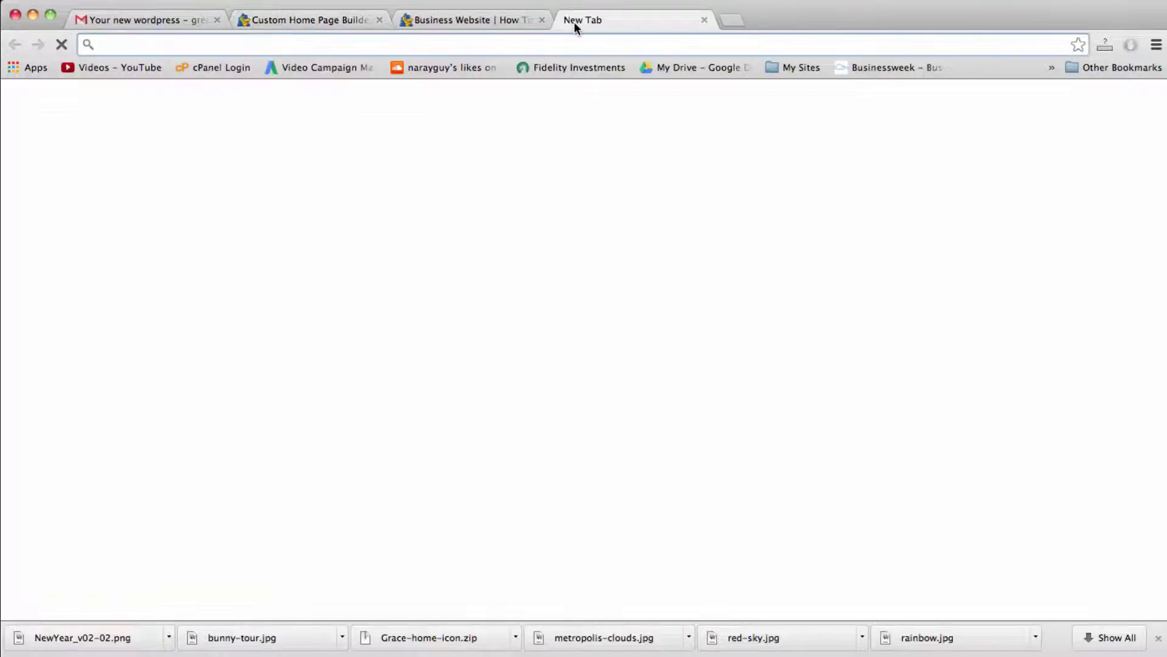
type("yo")
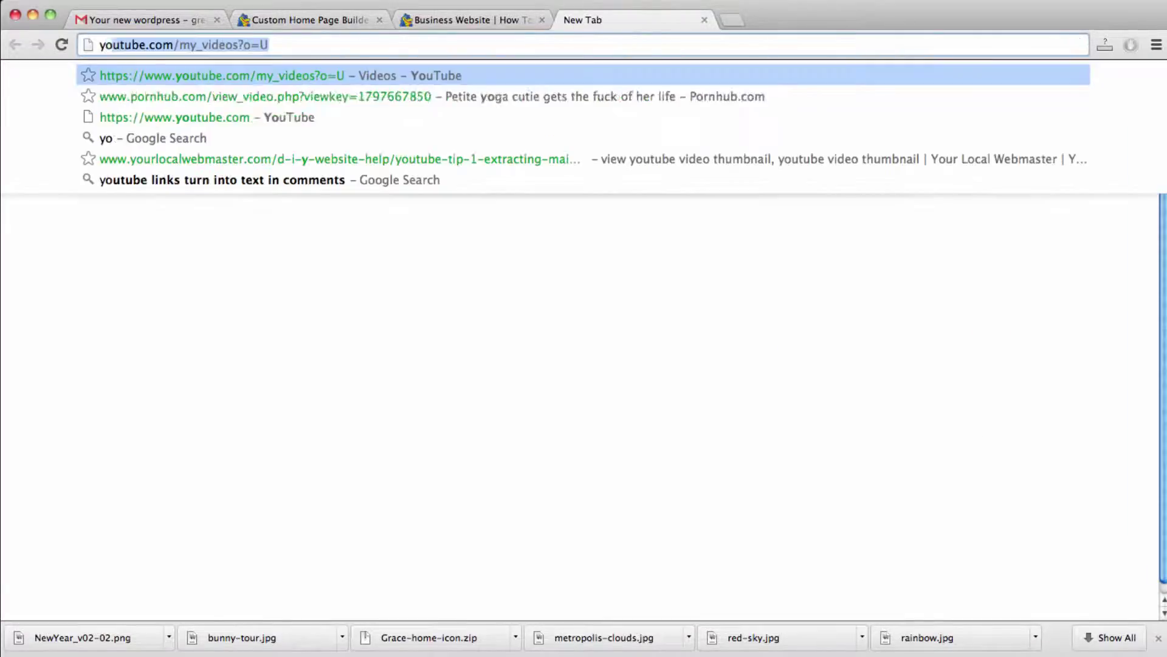
key("Return")
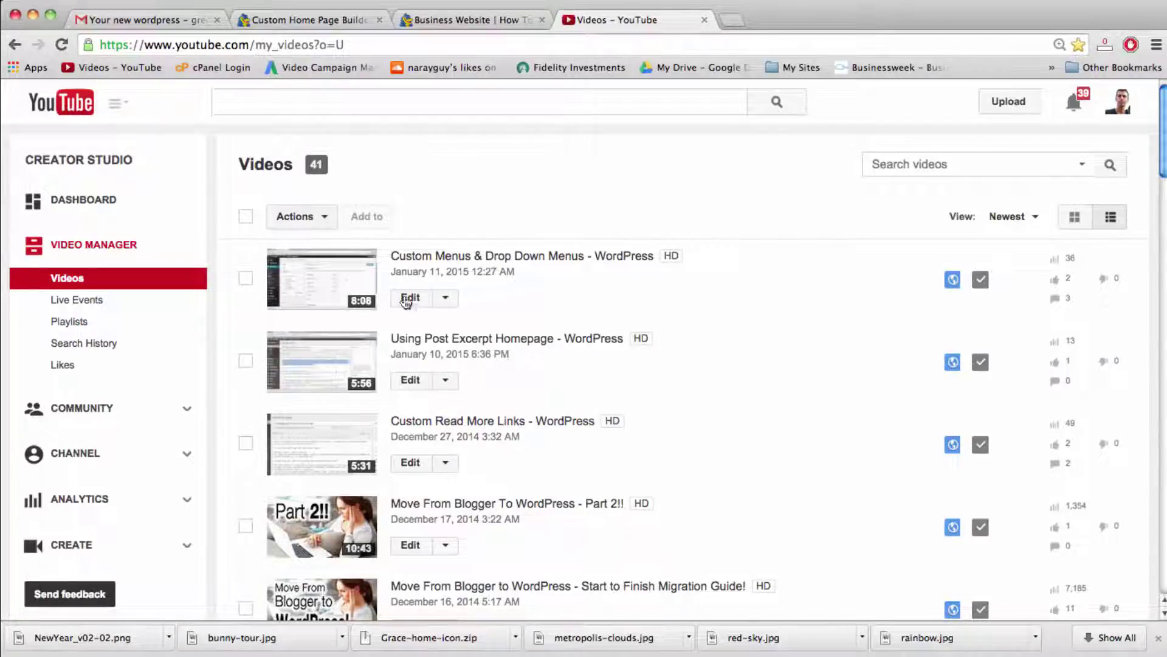
scroll(448, 335, "down", 10)
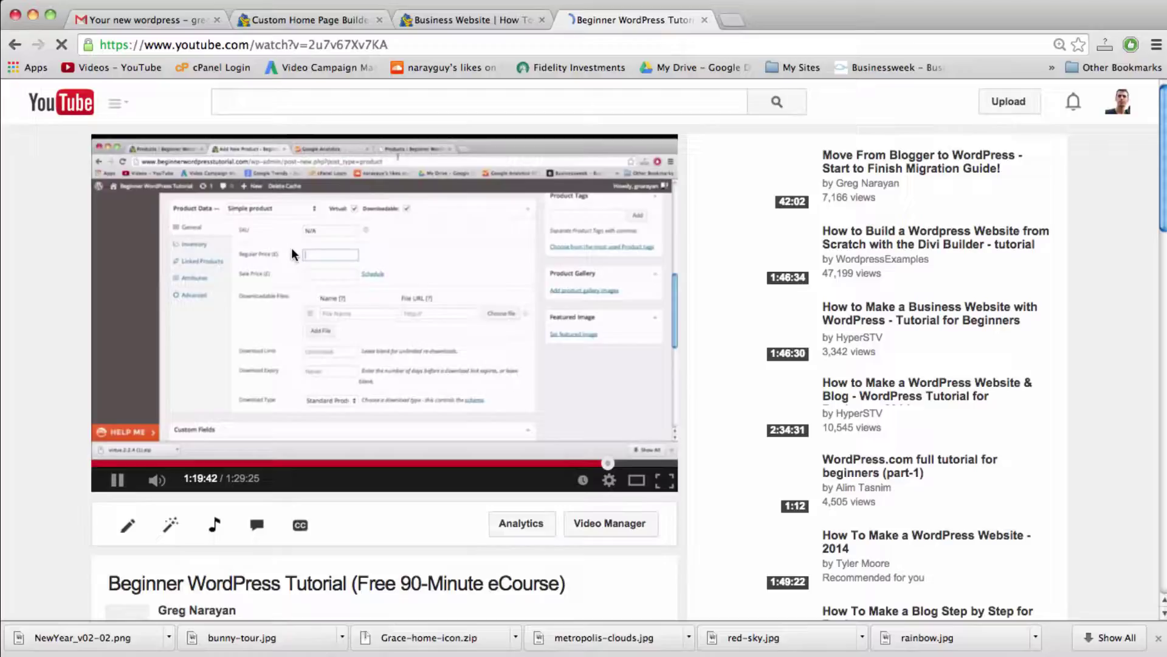
left_click(290, 250)
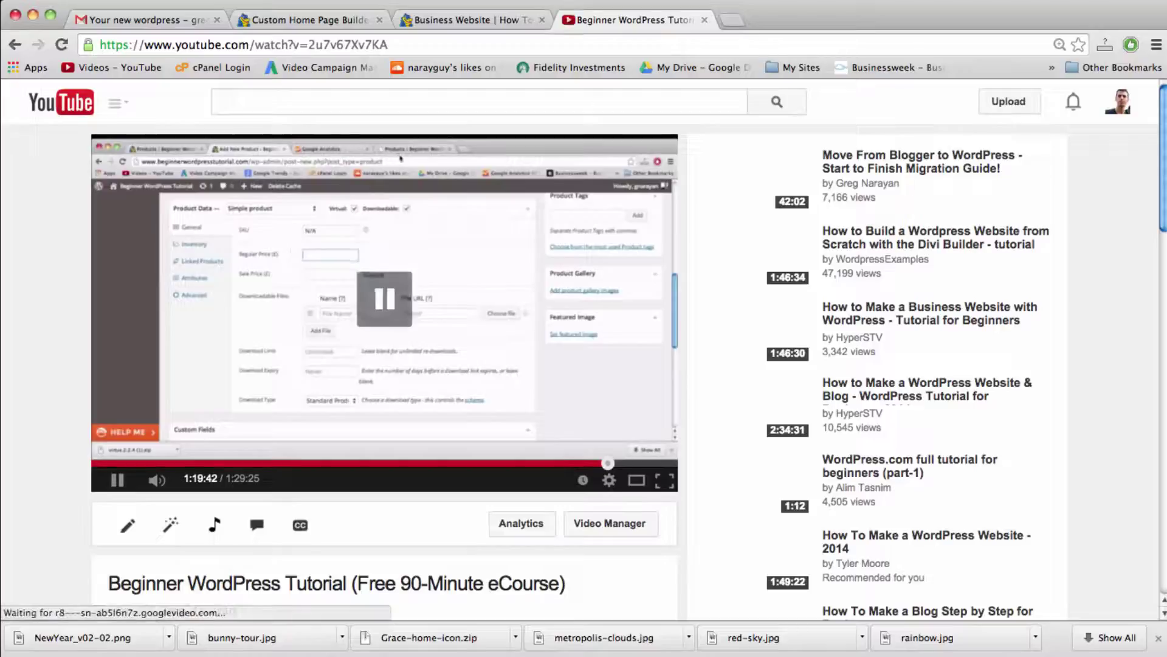
Step: Copy the video's iframe embed code from Share > Embed
scroll(58, 302, "down", 5)
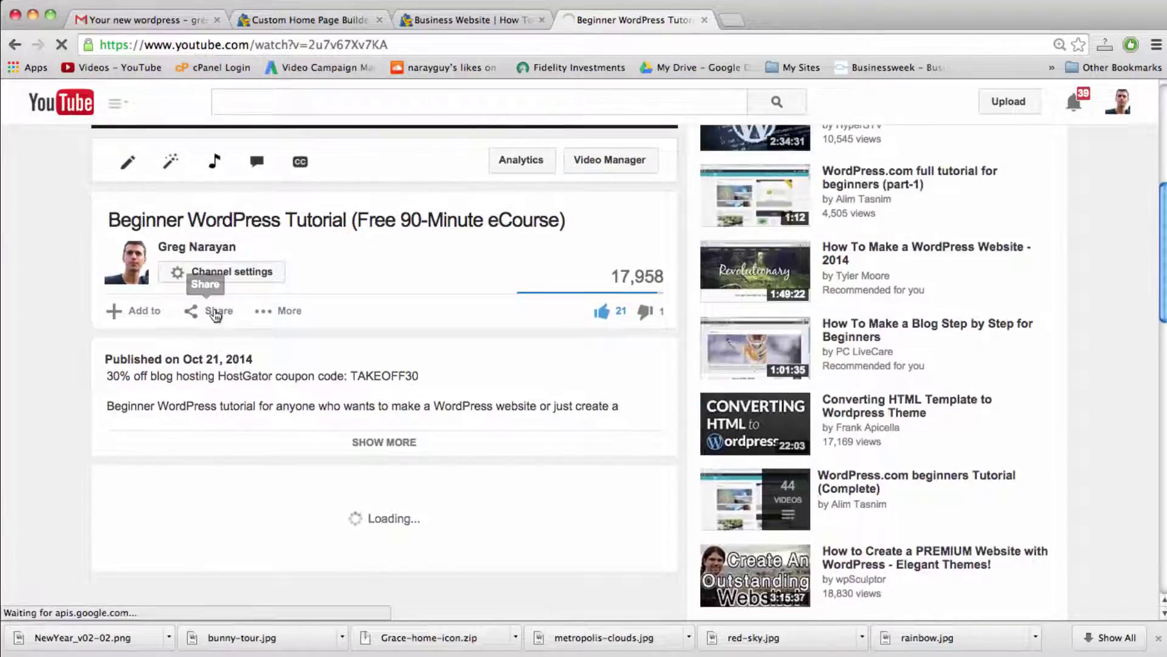
left_click(216, 312)
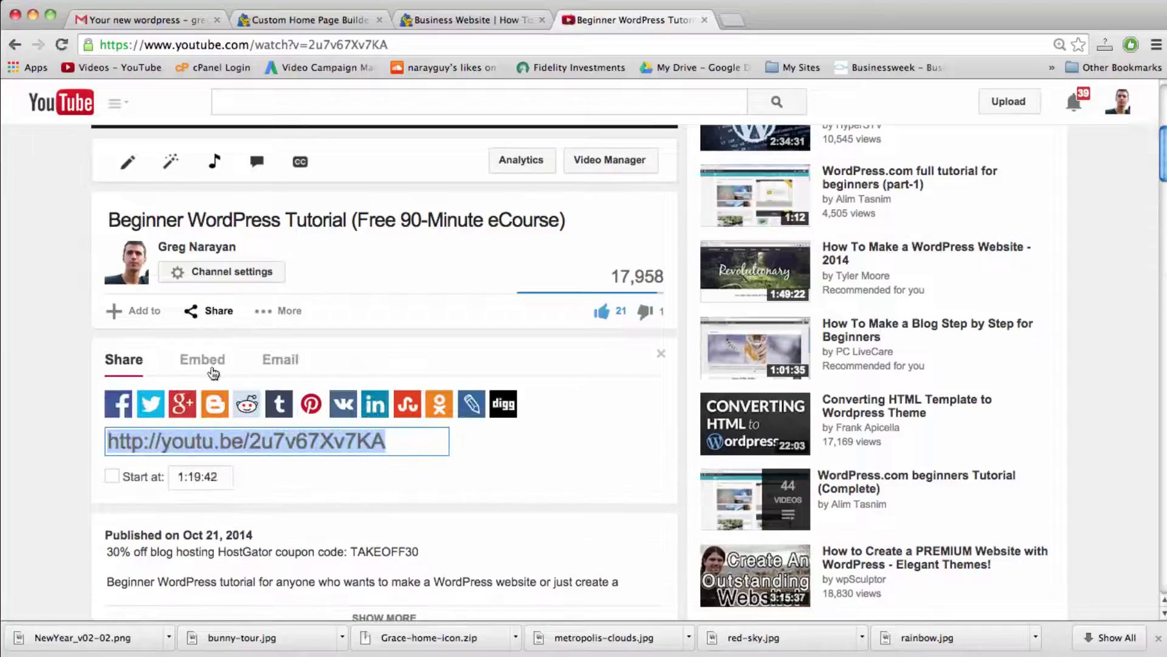
left_click(209, 370)
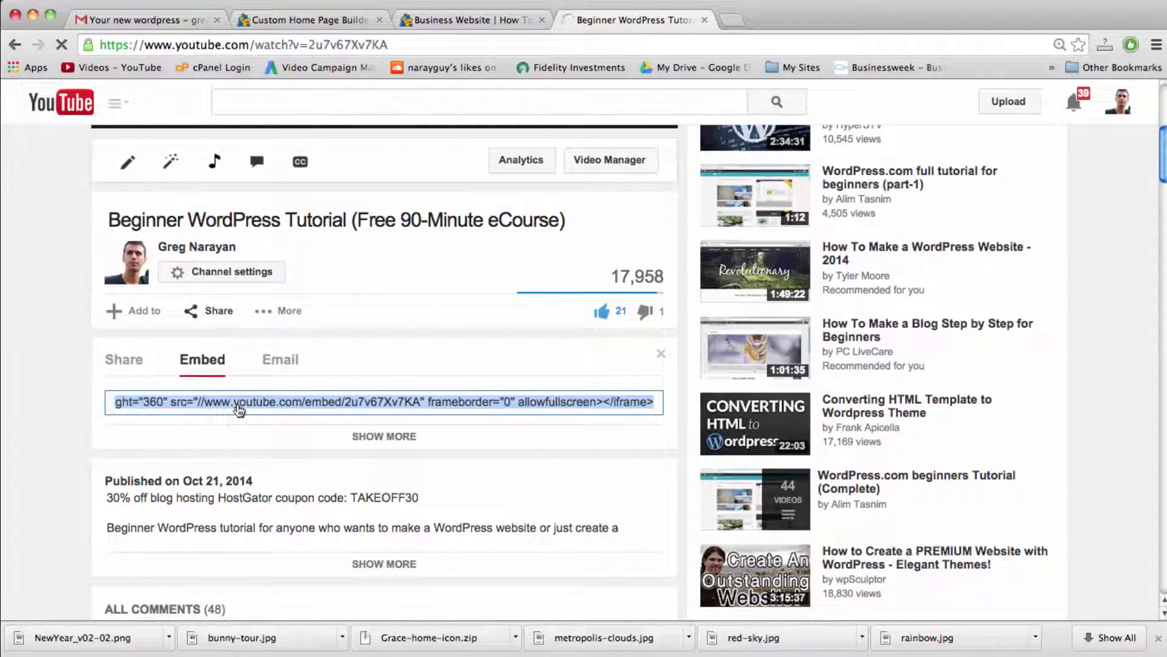
left_click(239, 411)
right_click(264, 400)
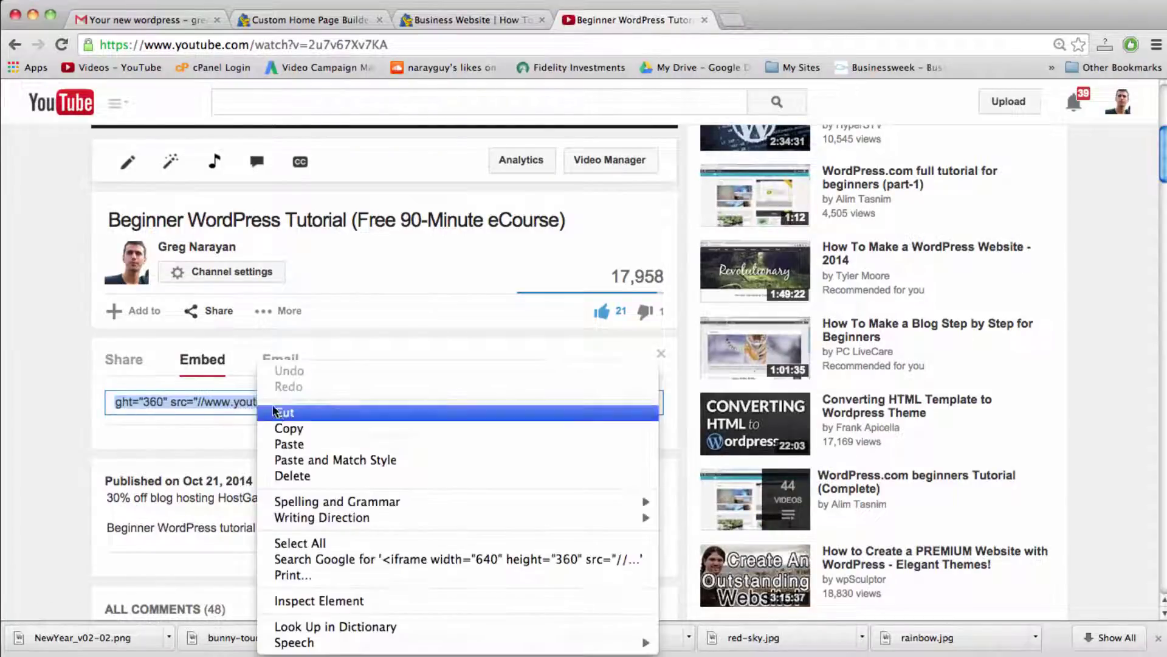
left_click(285, 430)
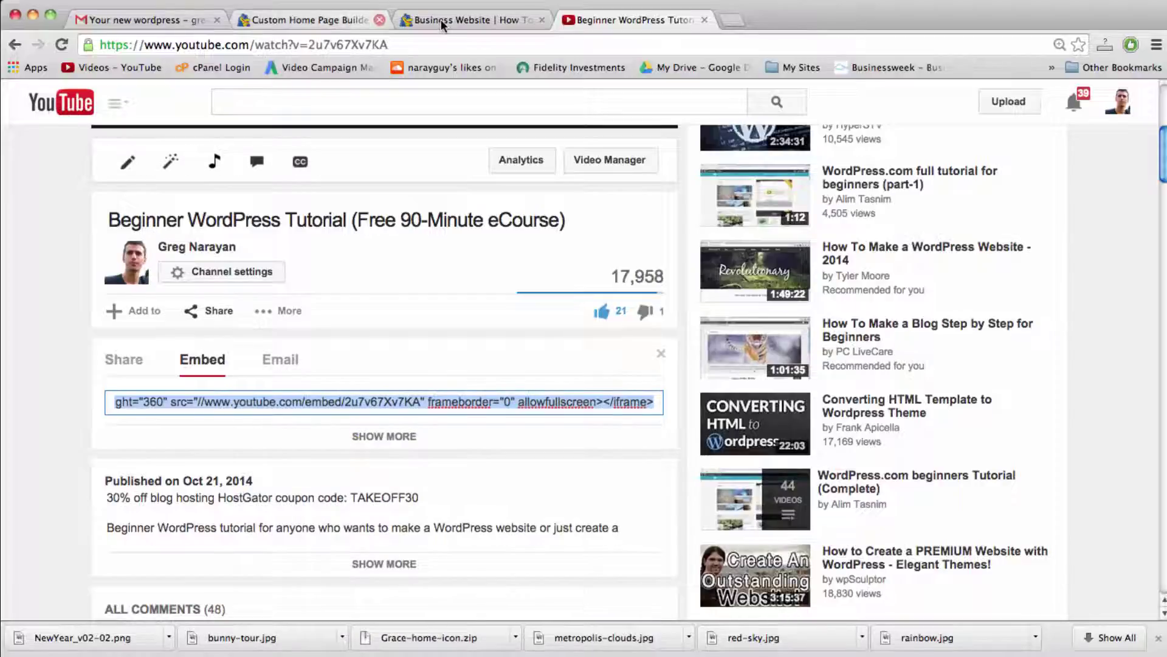
left_click(347, 20)
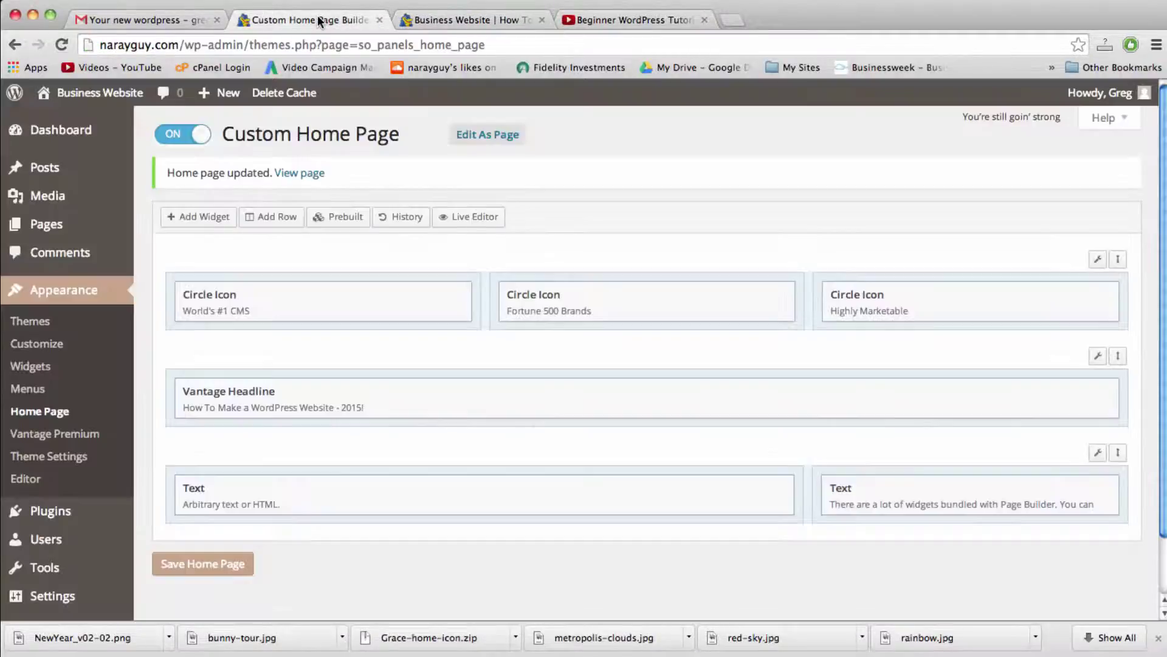
Step: Paste the YouTube iframe code into the left Text widget and save the home page
mouse_move(734, 498)
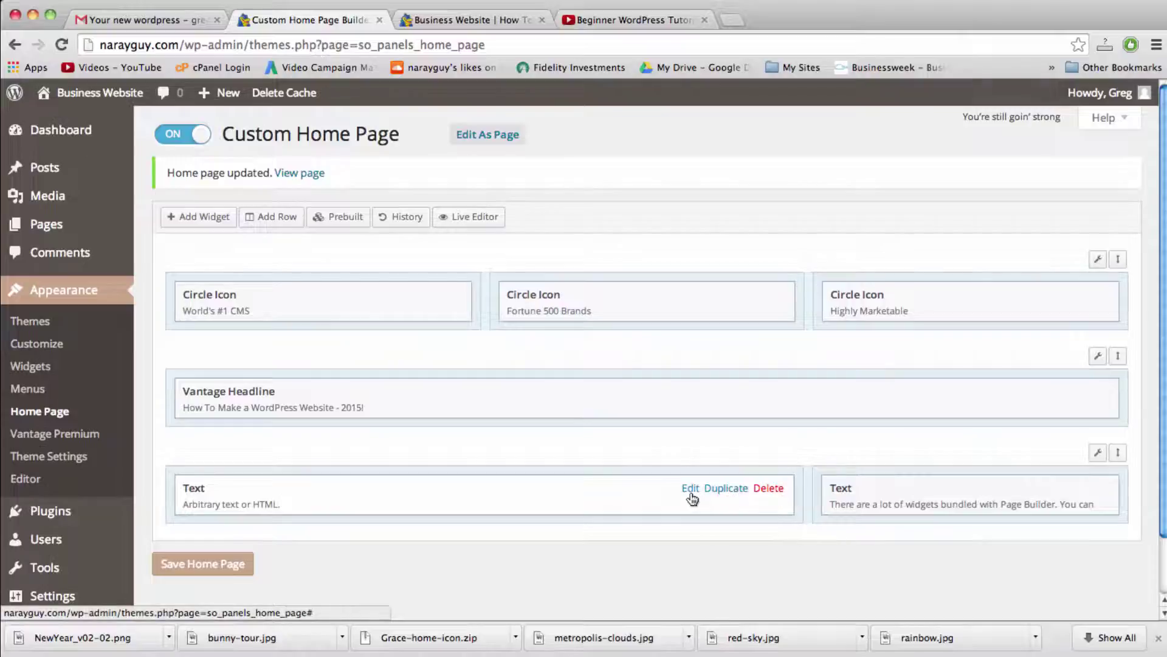
left_click(691, 490)
left_click(490, 304)
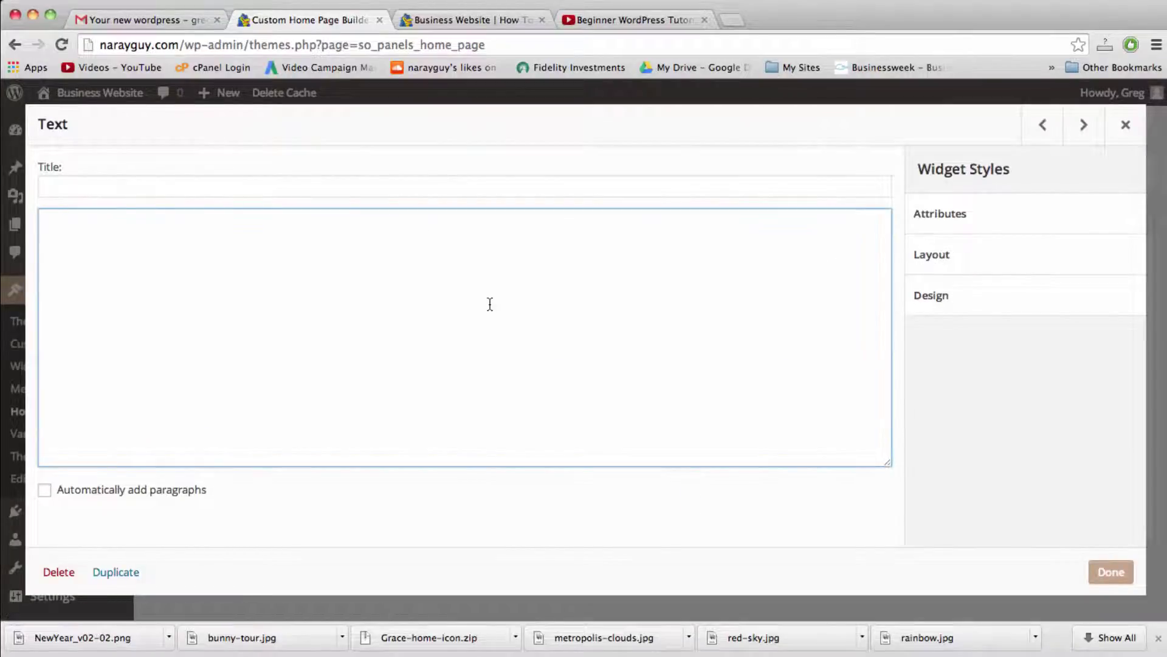
key("super+v")
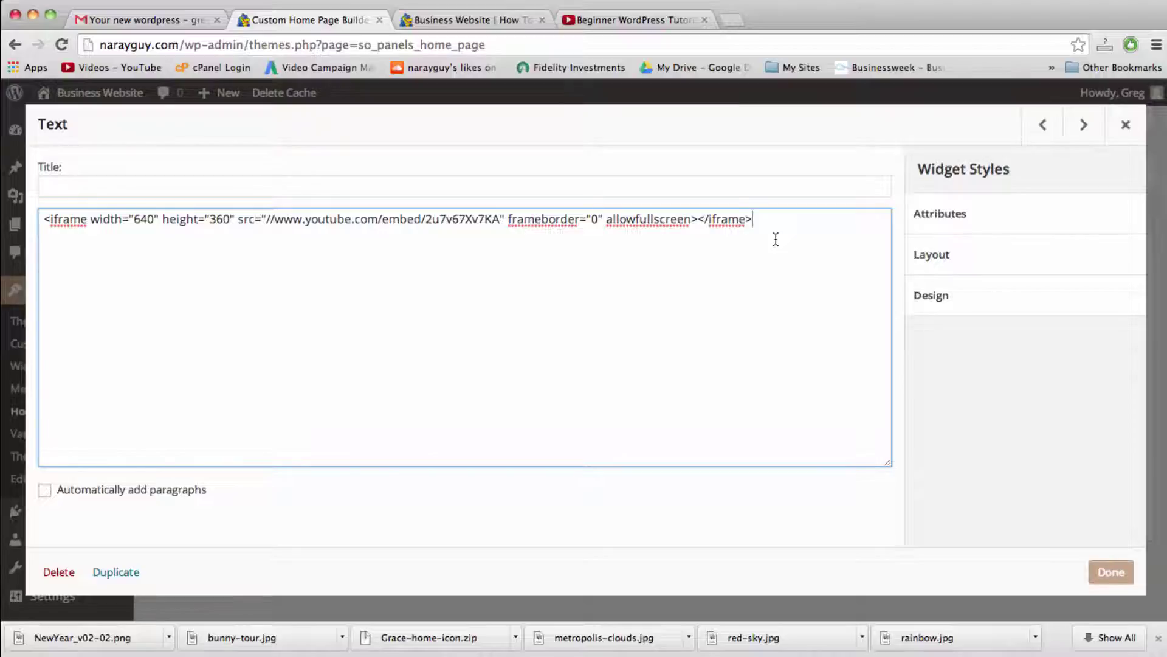
left_click(1111, 579)
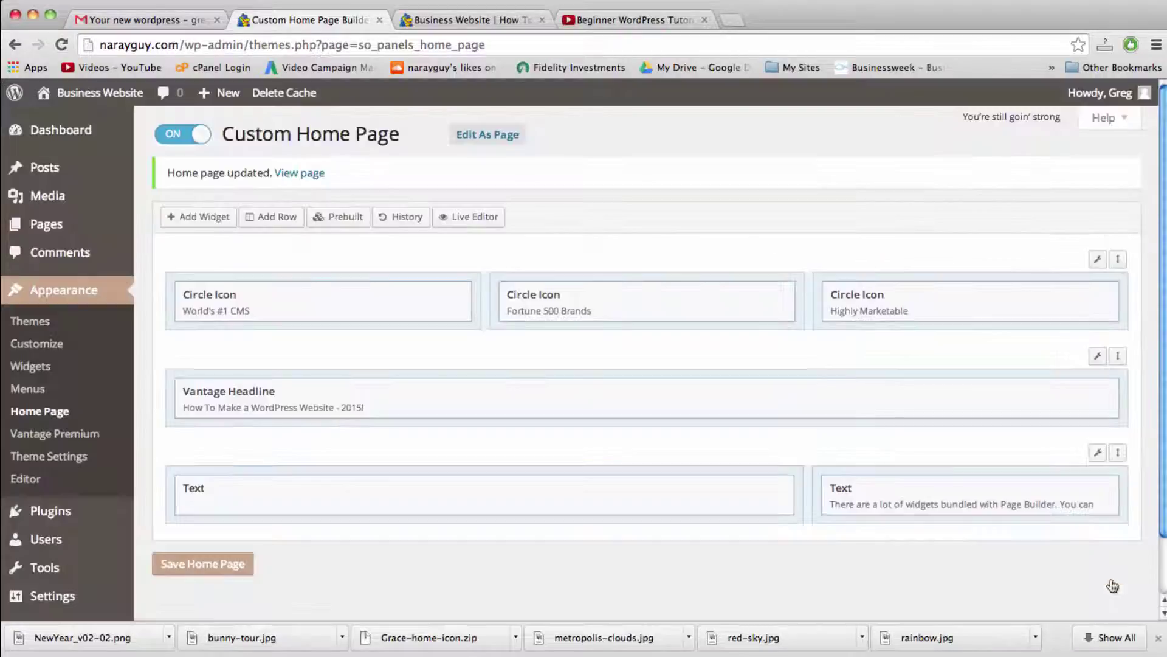
left_click(201, 565)
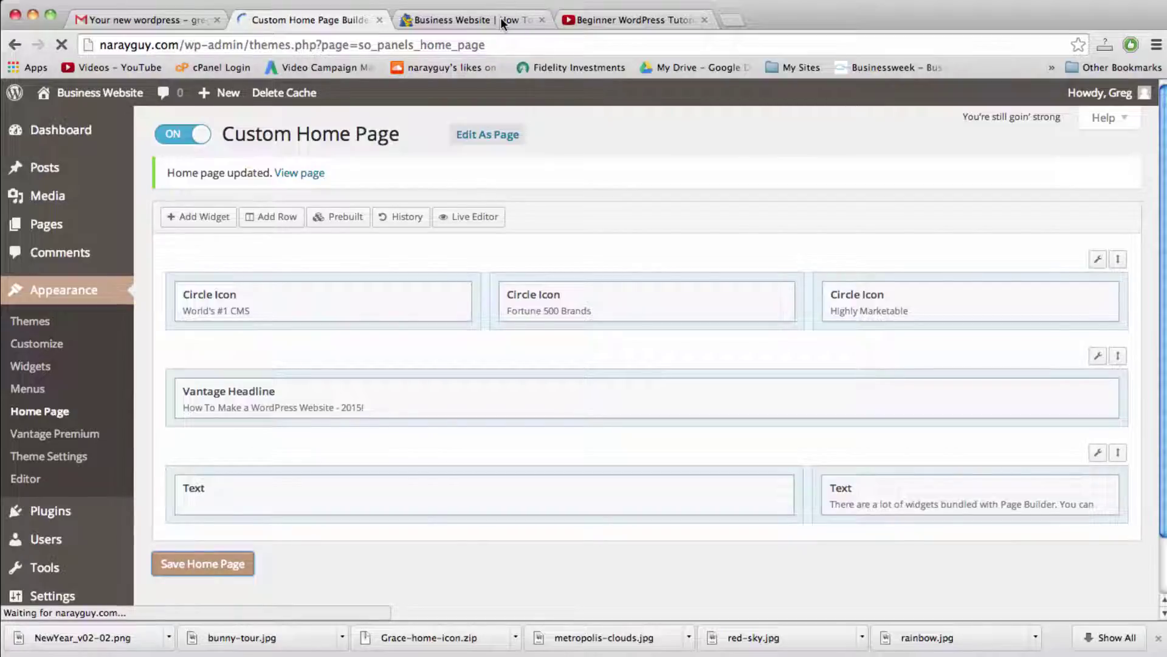
left_click(501, 17)
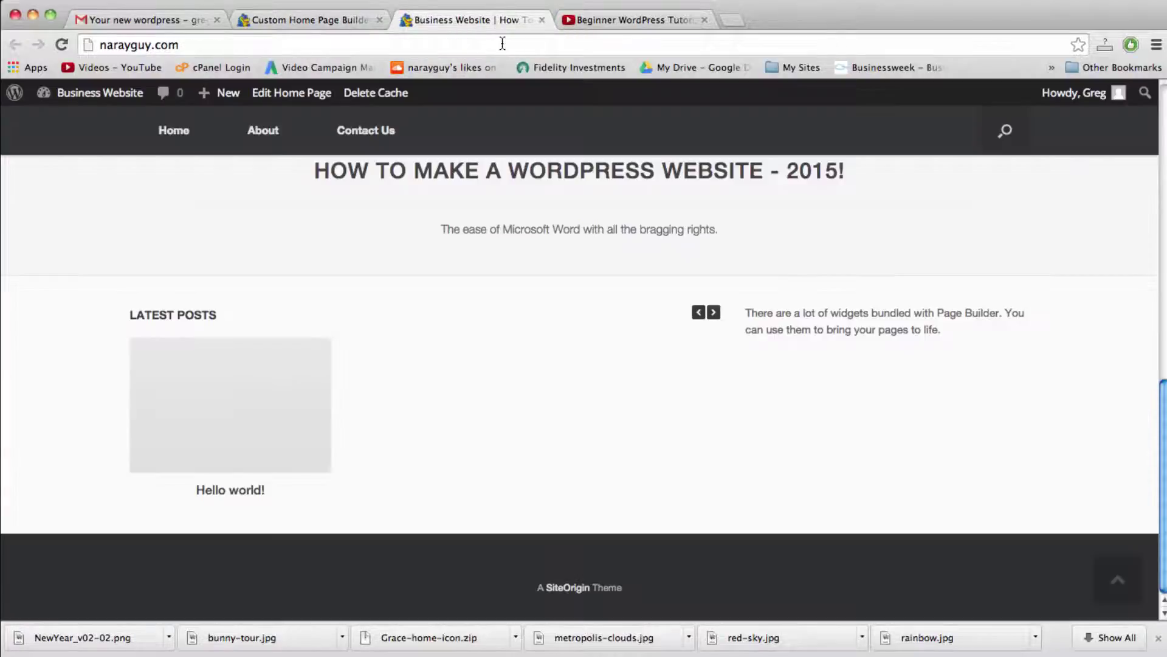
Step: Reload the live homepage and scroll down to the embedded tutorial video
left_click(502, 43)
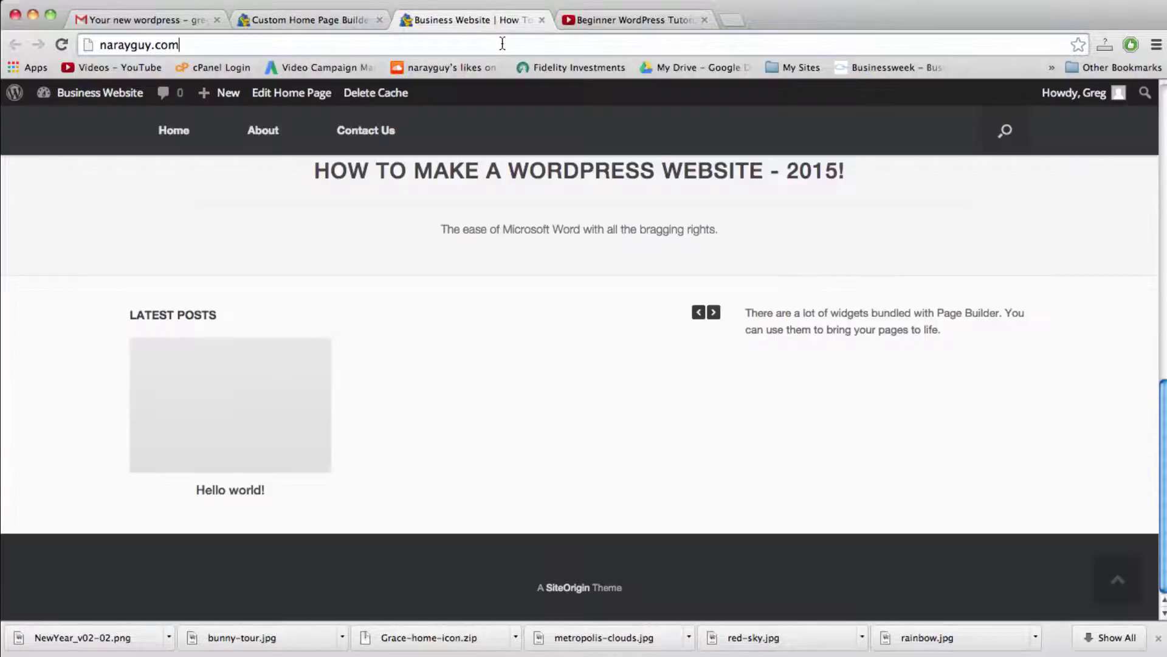
key("Return")
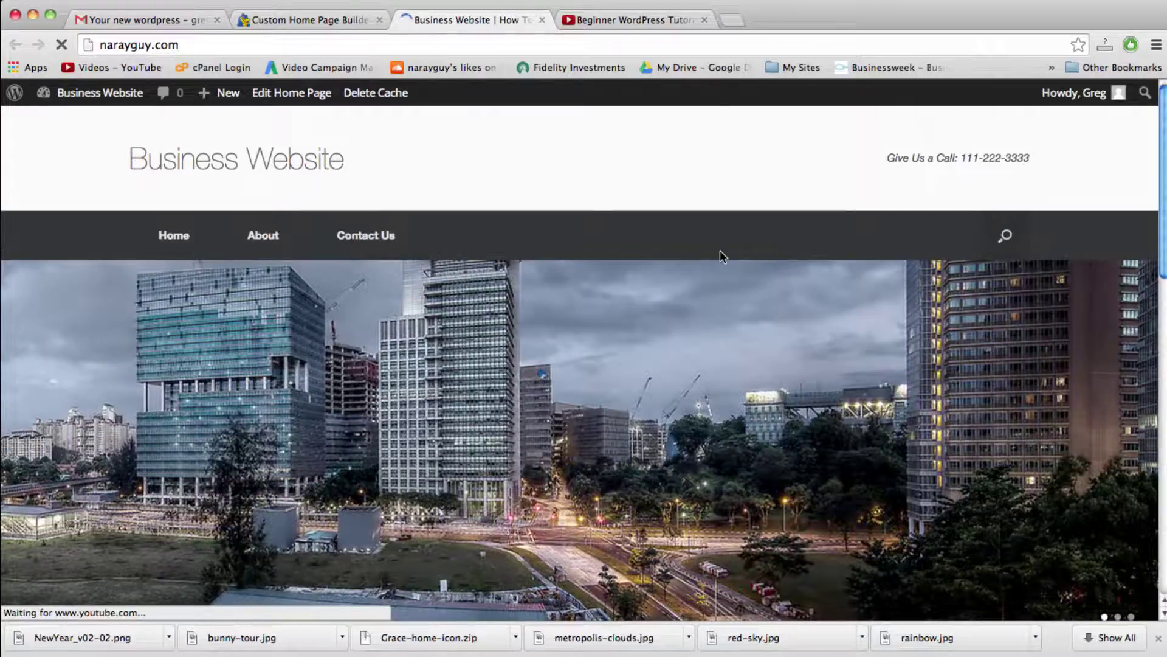
scroll(720, 250, "down", 10)
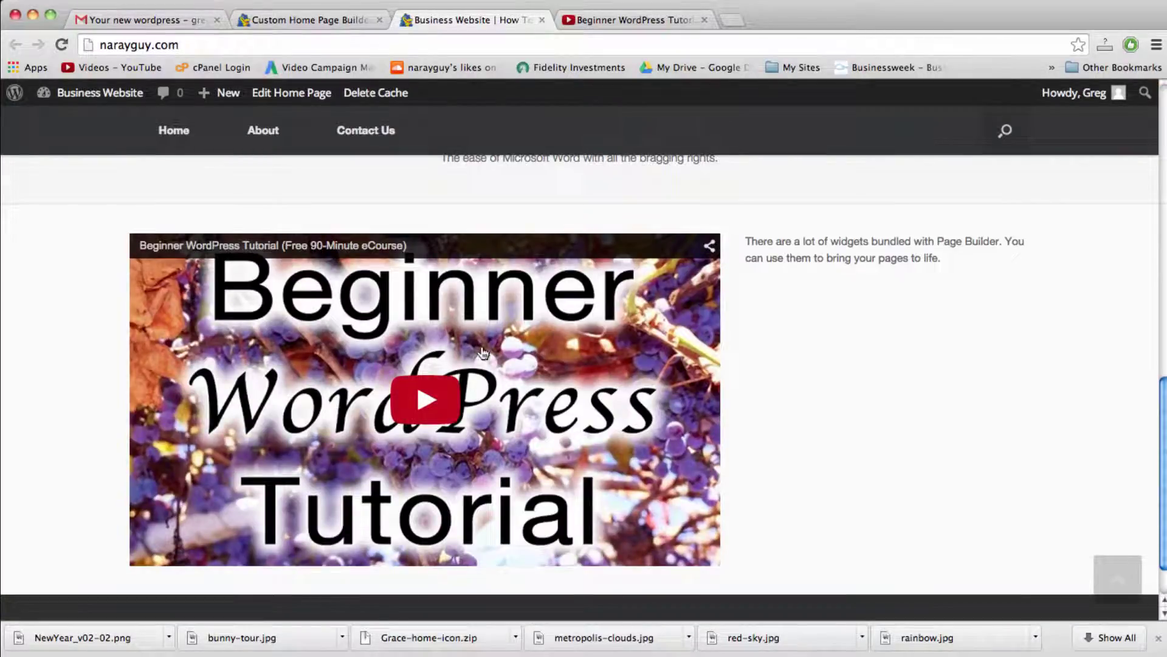
left_click(290, 21)
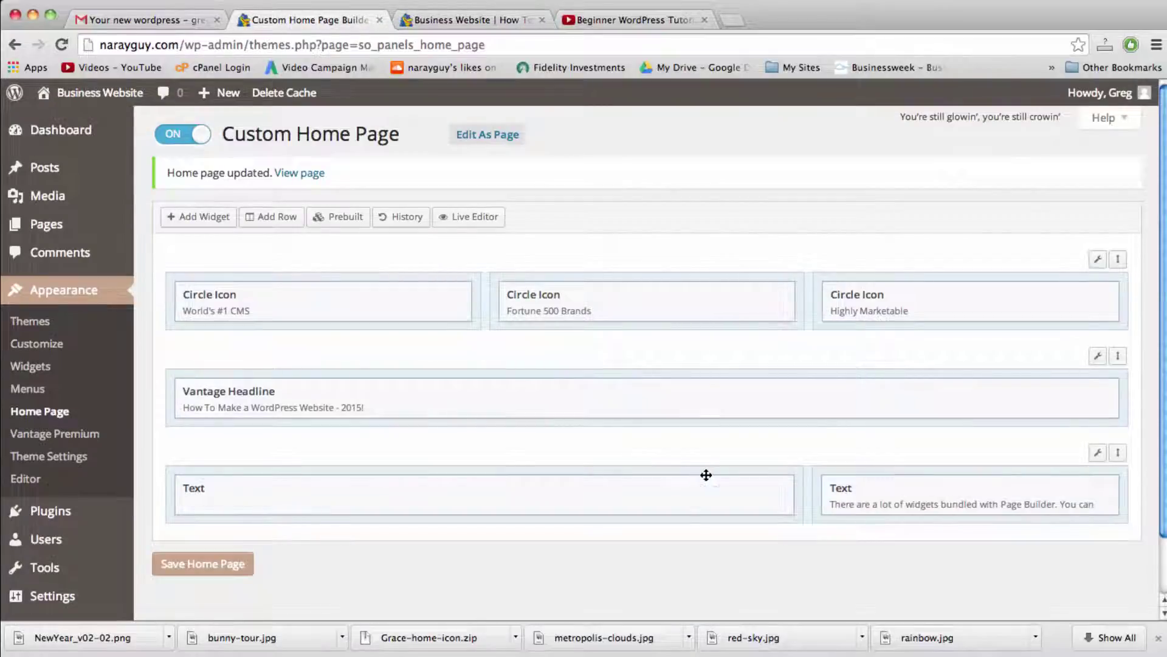
Step: Copy the 'Welcome to my website!' paragraph from the notes
mouse_move(743, 487)
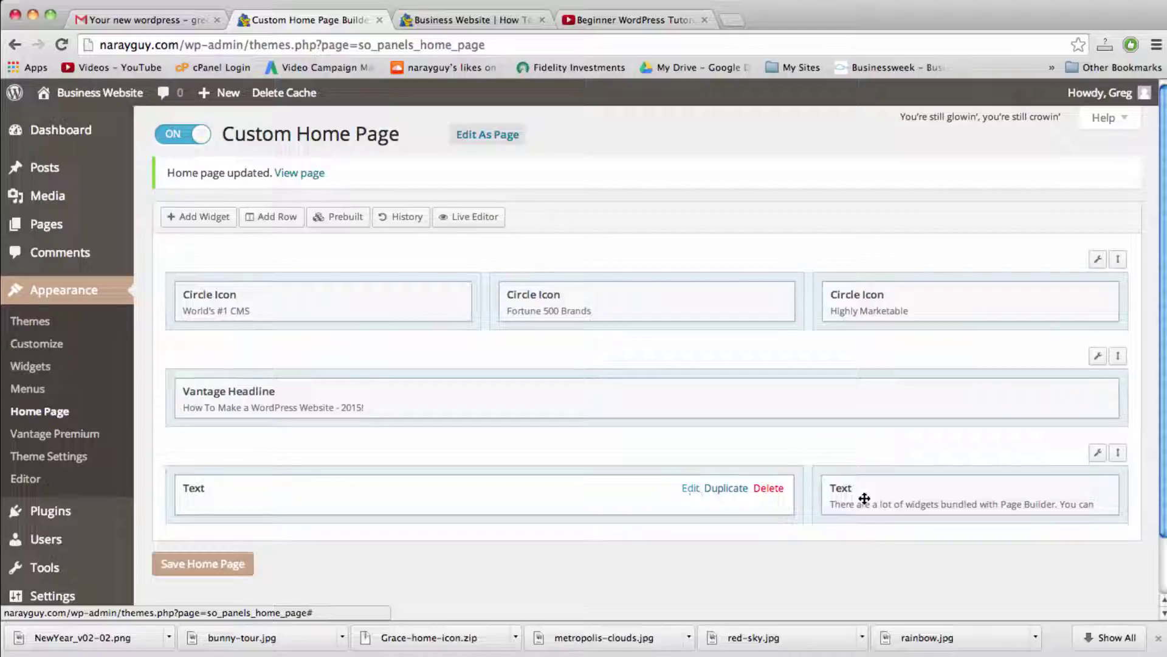
key("F9")
left_click(885, 180)
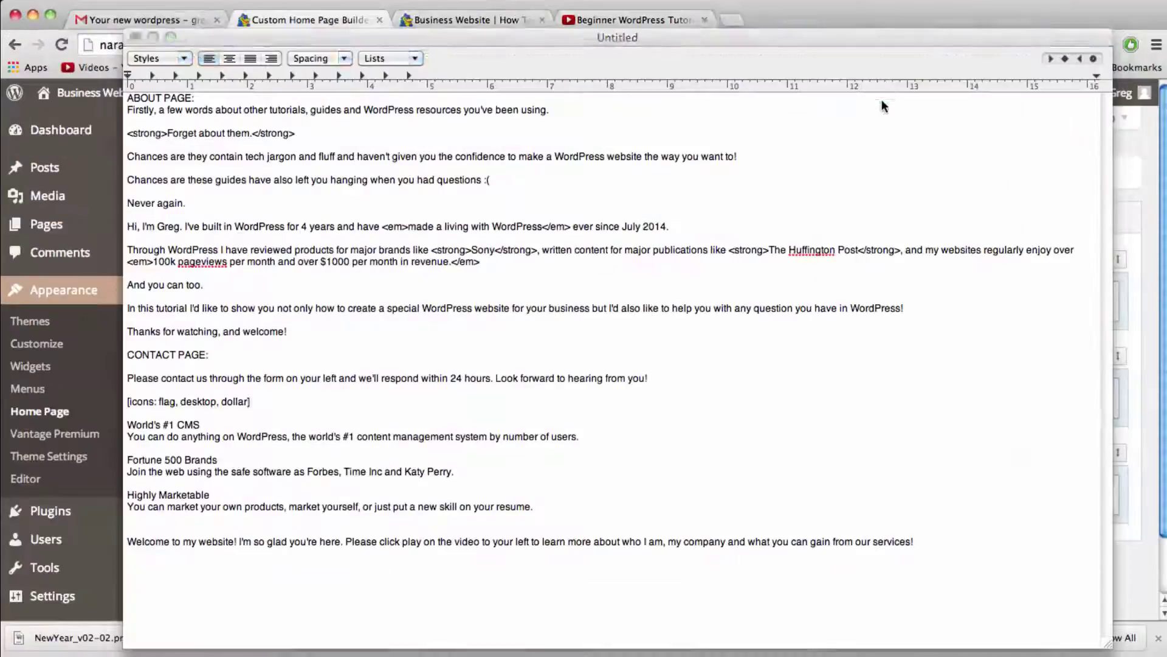
left_click_drag(923, 547, 124, 541)
key("super+c")
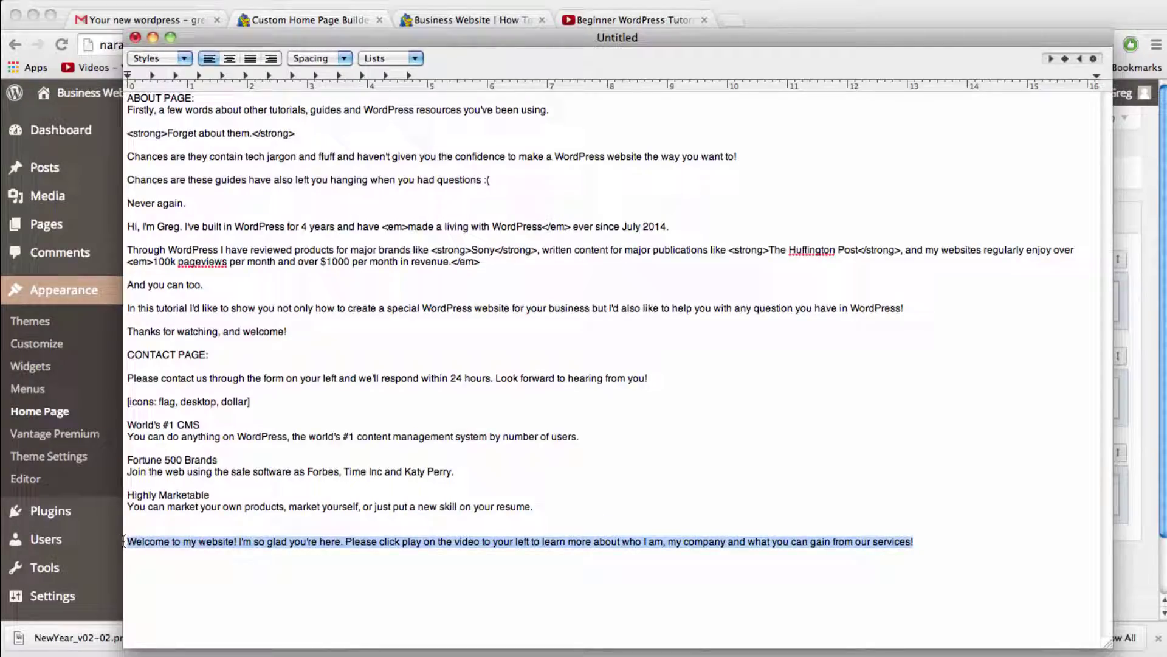
Step: Replace the right Text widget's default text with the pasted welcome paragraph
left_click(86, 291)
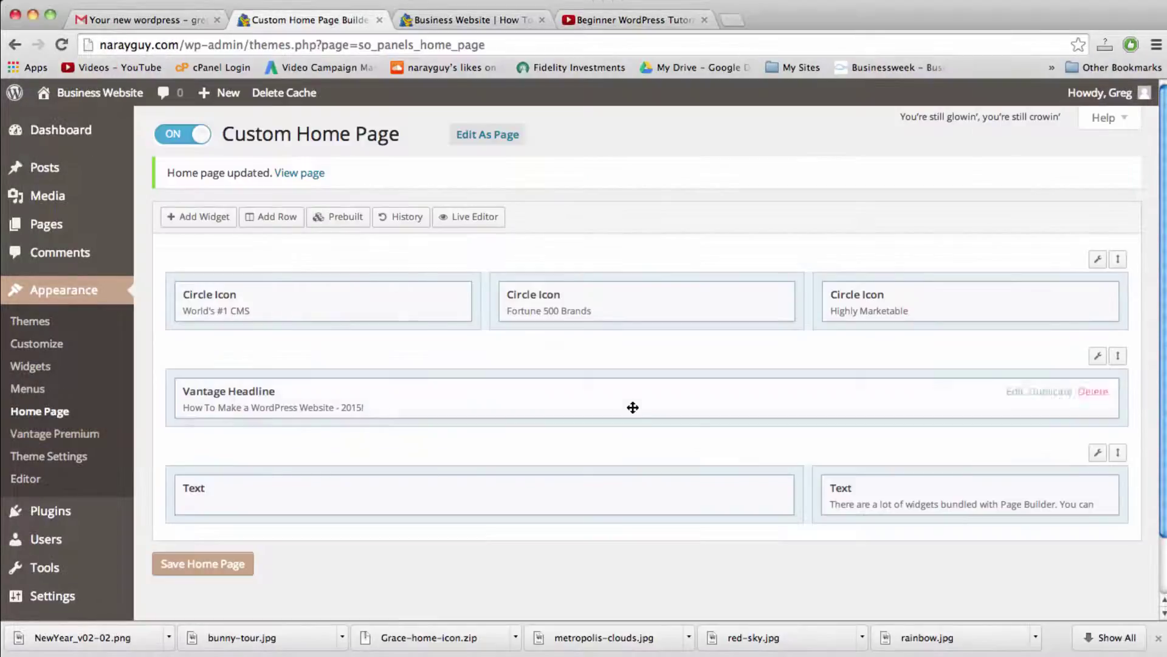
left_click(1018, 489)
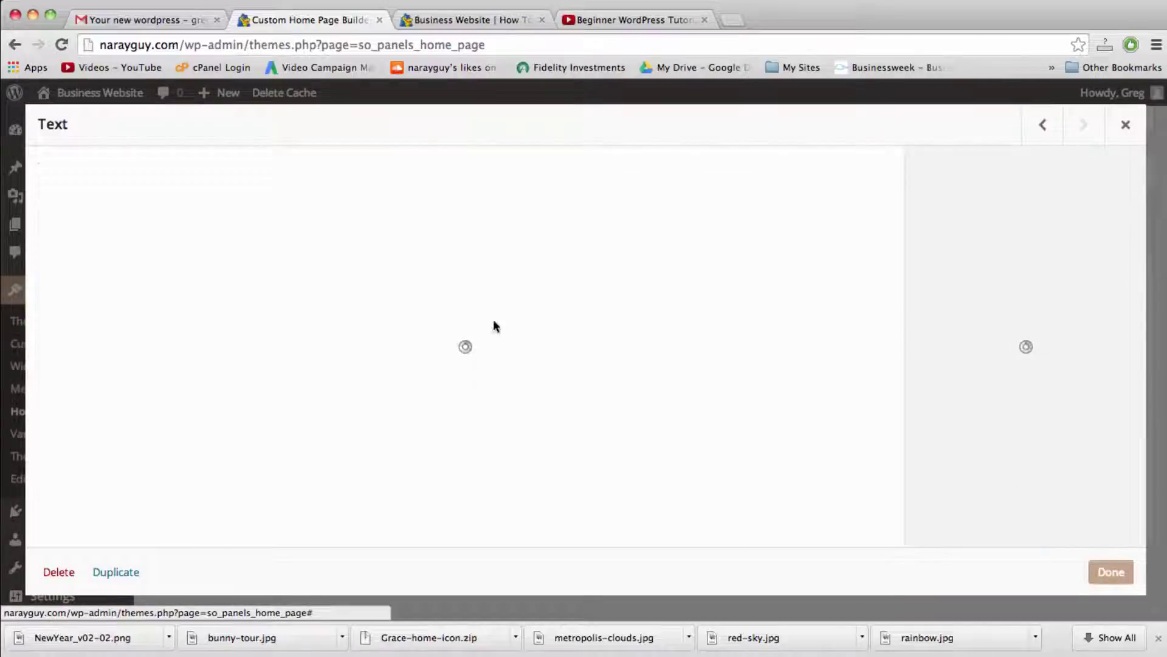
left_click(310, 302)
key("super+a")
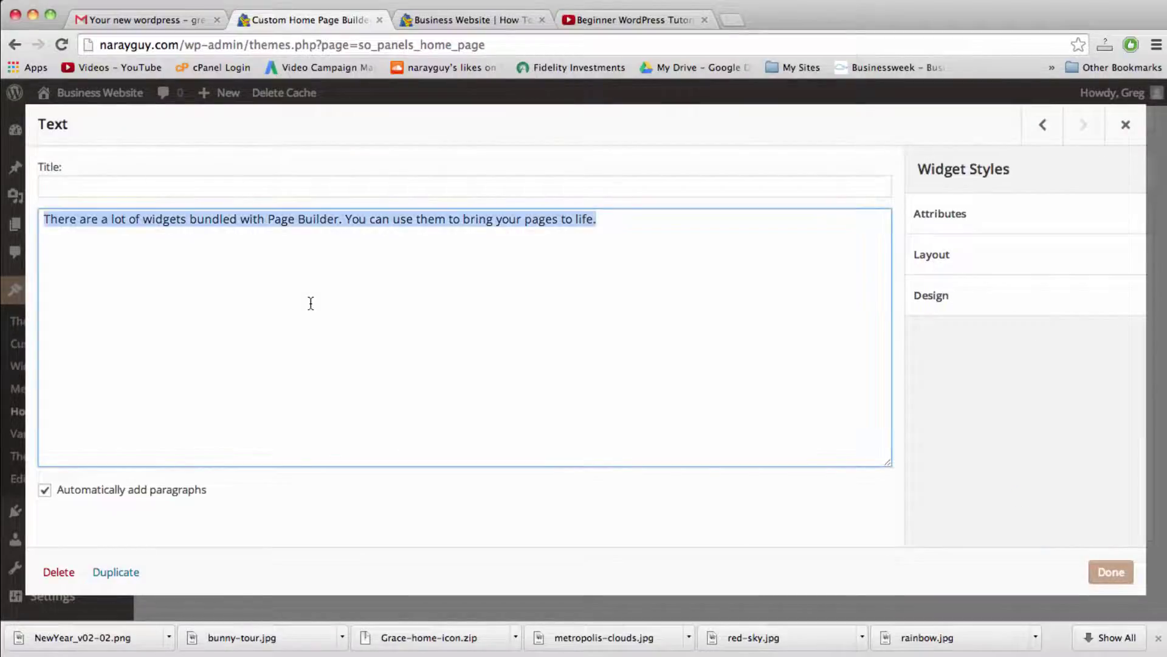
key("super+v")
left_click(1109, 570)
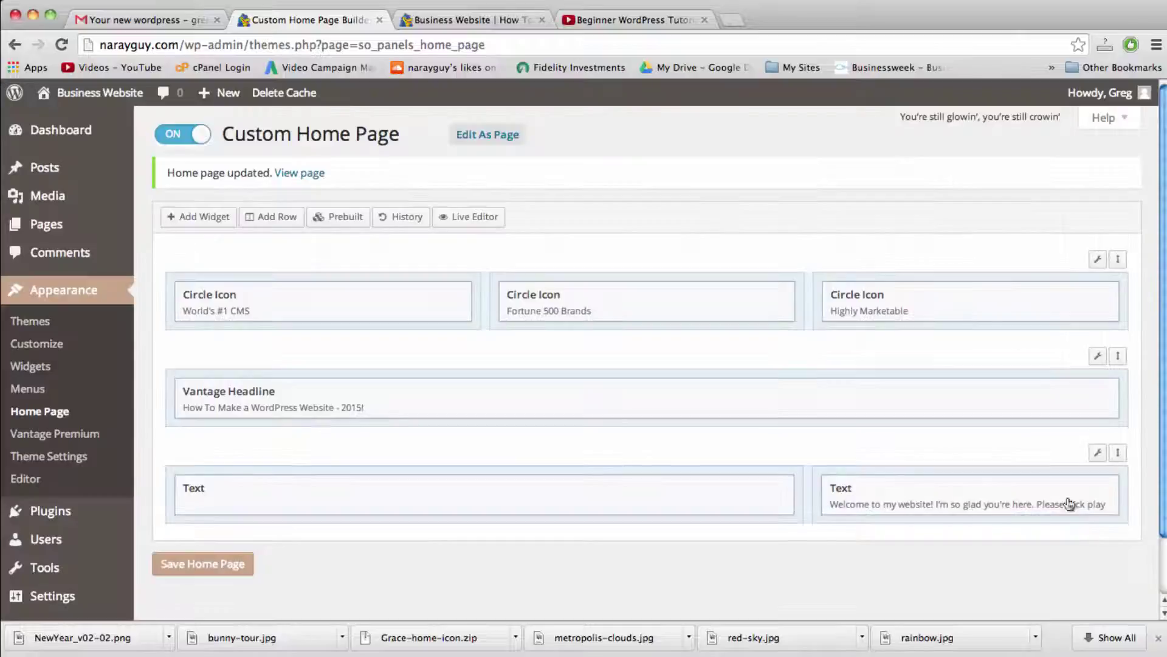
Step: Save the home page and scroll the live site to check the video beside the welcome text
left_click(222, 570)
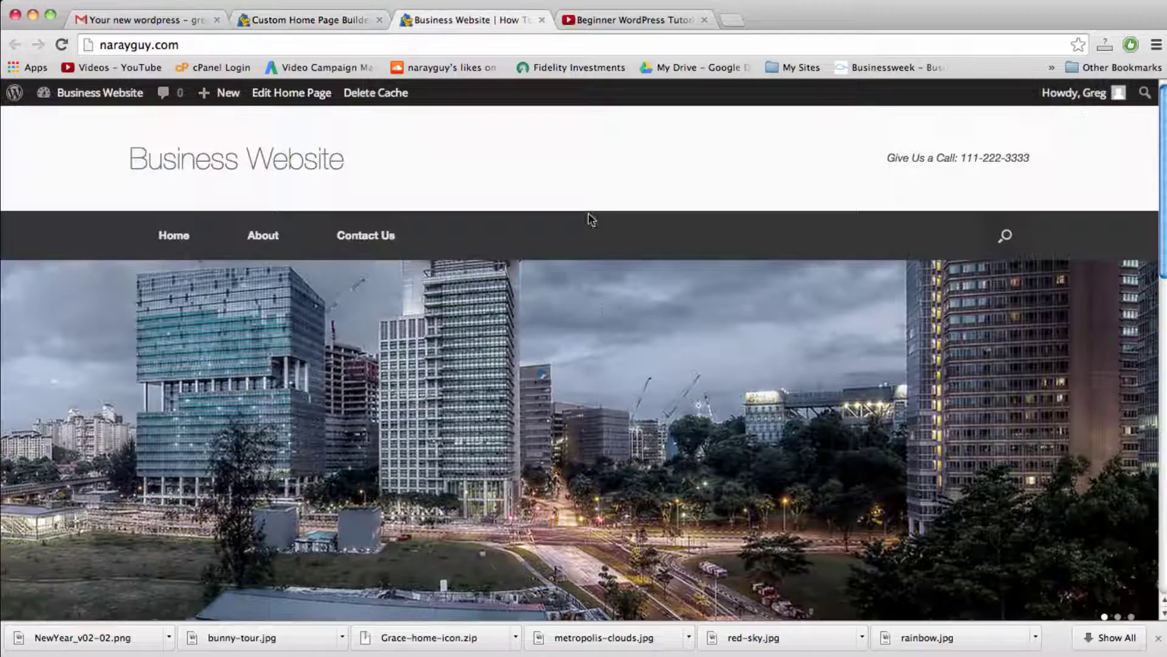
scroll(603, 303, "down", 10)
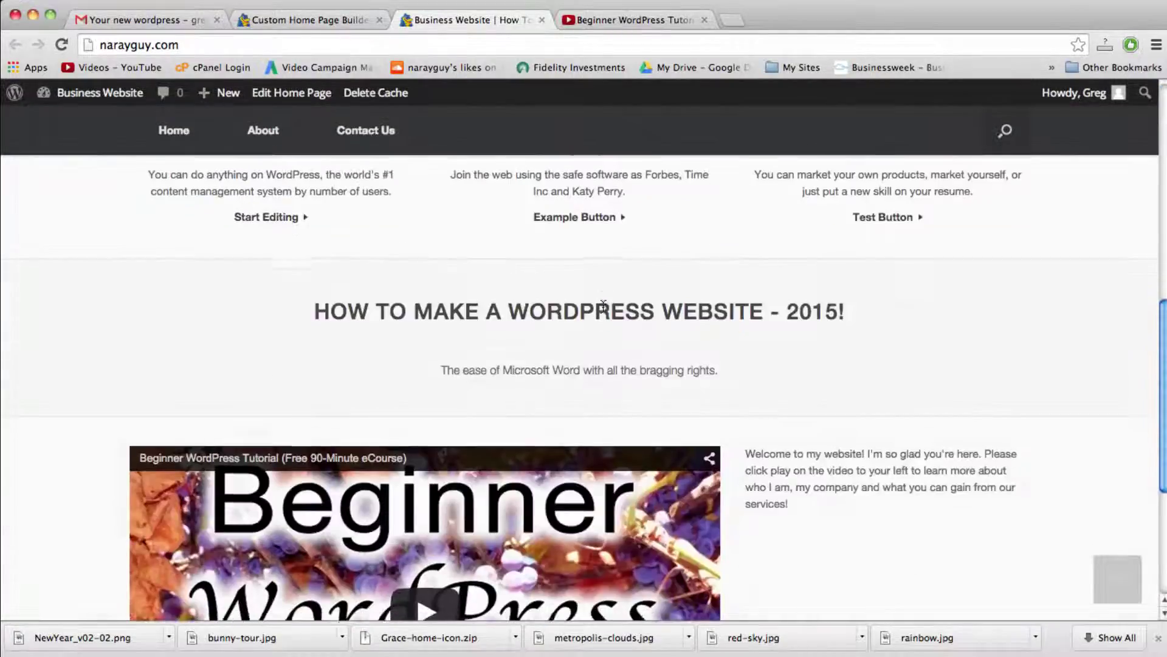
scroll(603, 302, "down", 1)
scroll(603, 307, "down", 5)
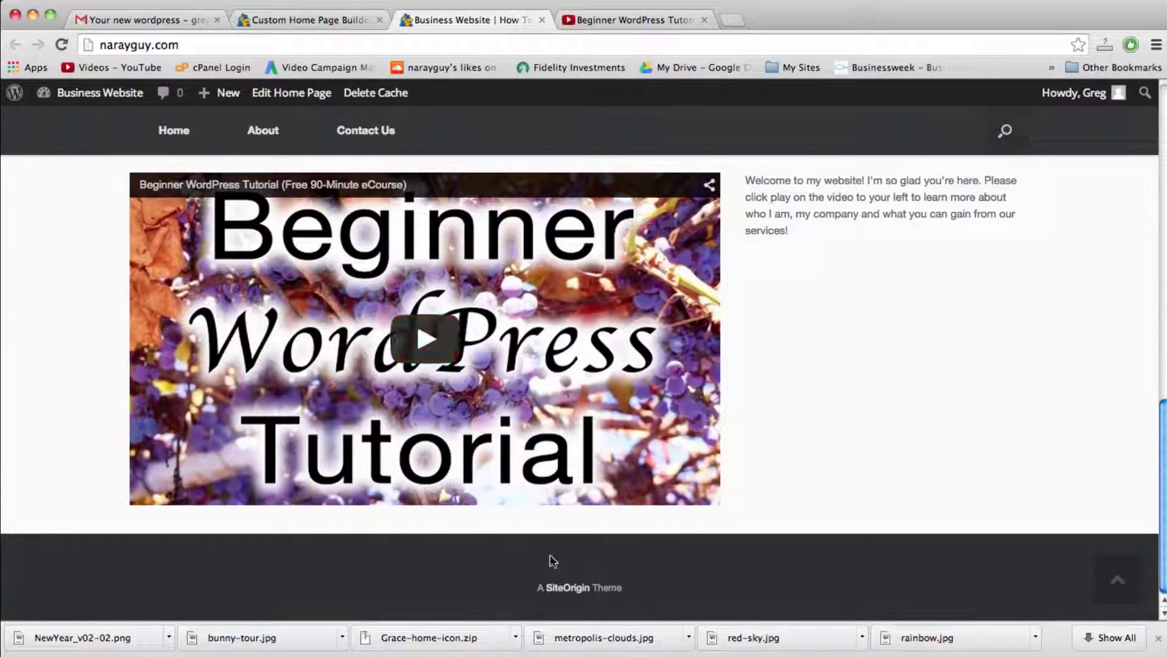
scroll(596, 611, "up", 1)
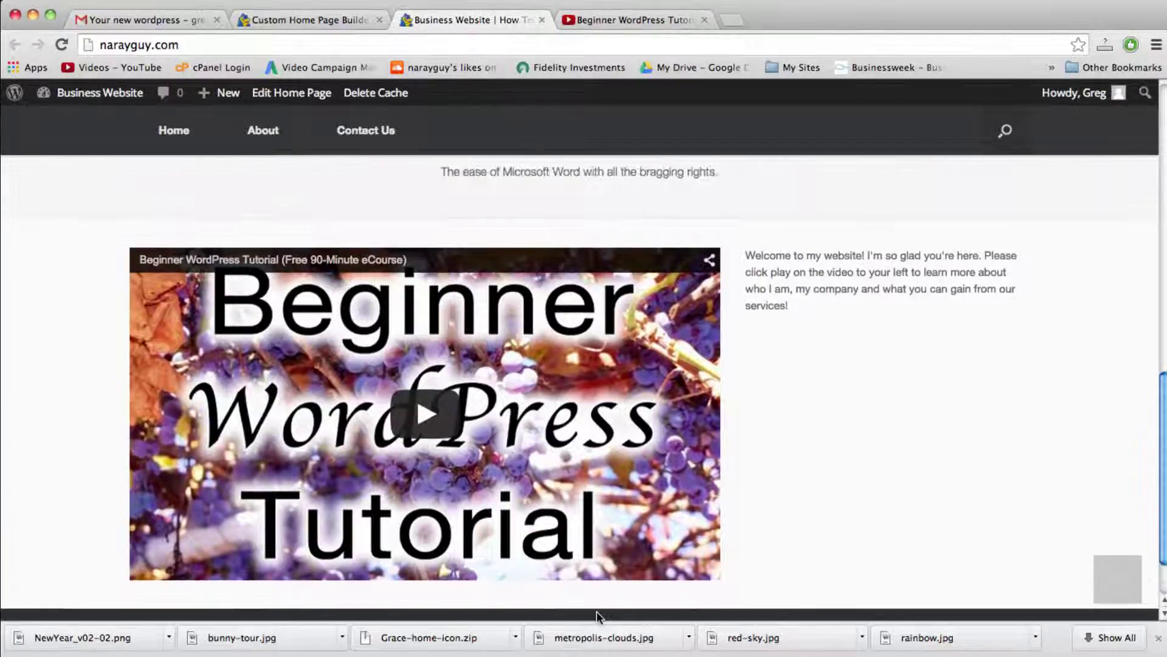
scroll(597, 611, "down", 1)
left_click(1117, 582)
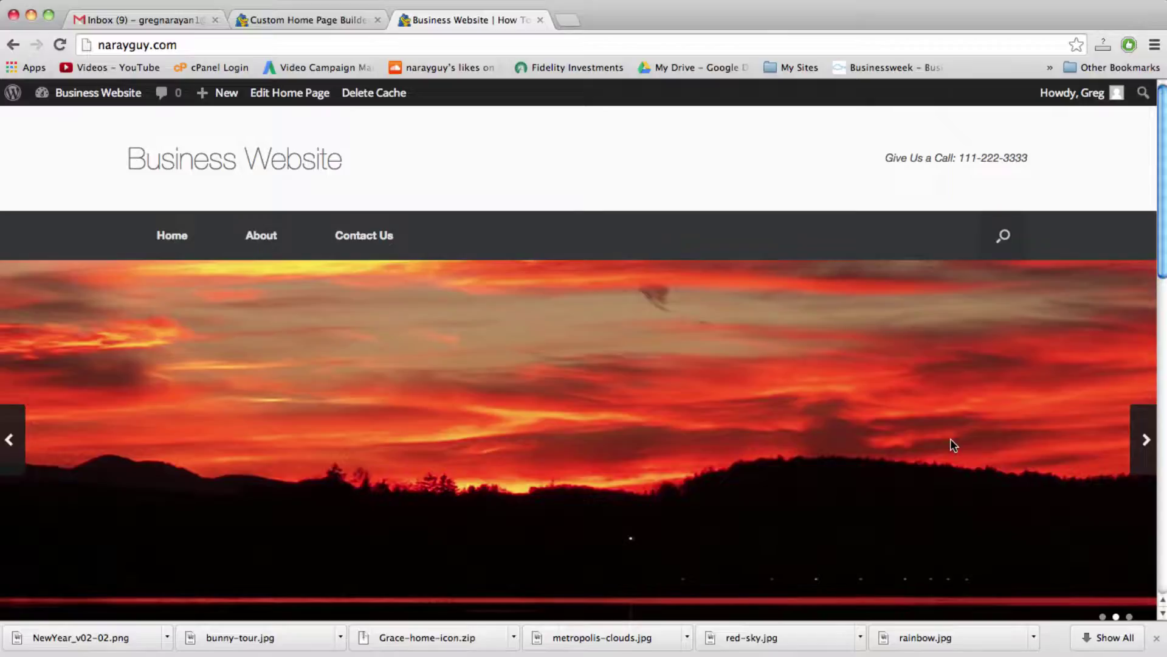
scroll(950, 439, "down", 10)
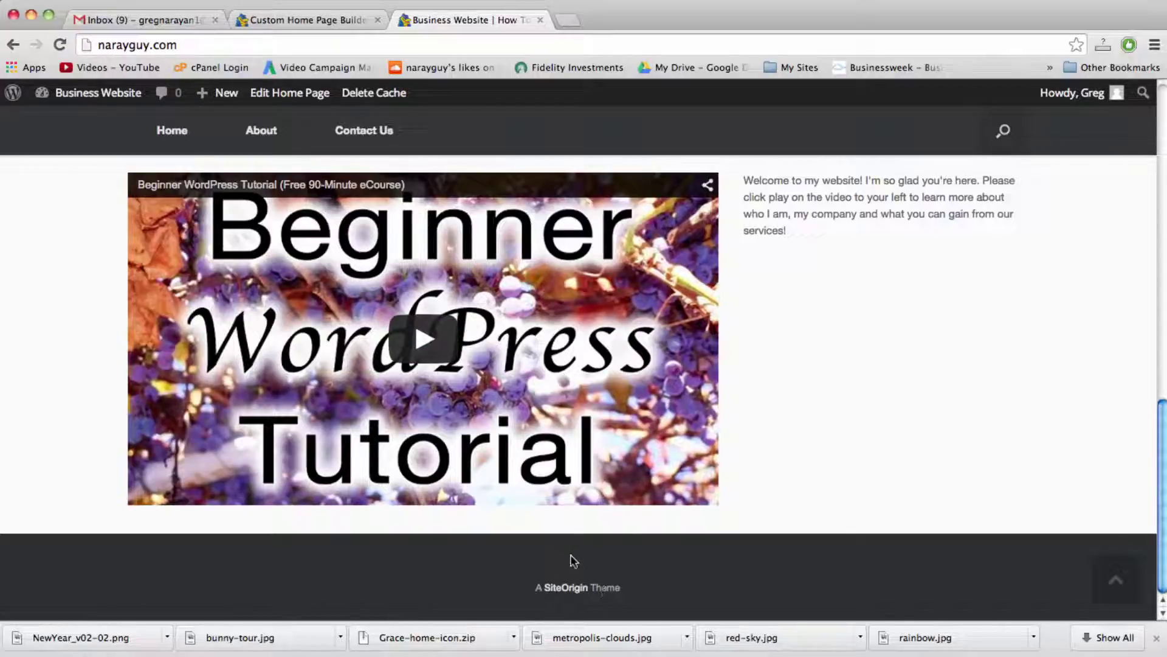
Step: Search Google for 'copyright symbol page' in a new browser tab
left_click(568, 20)
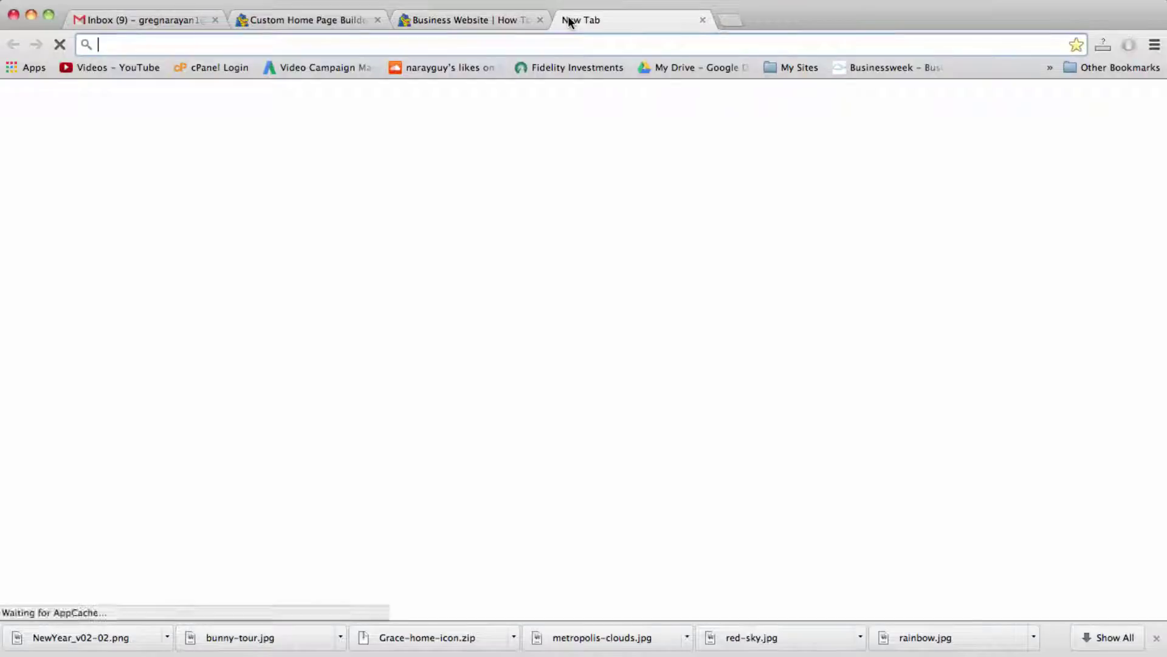
type("copyright sym")
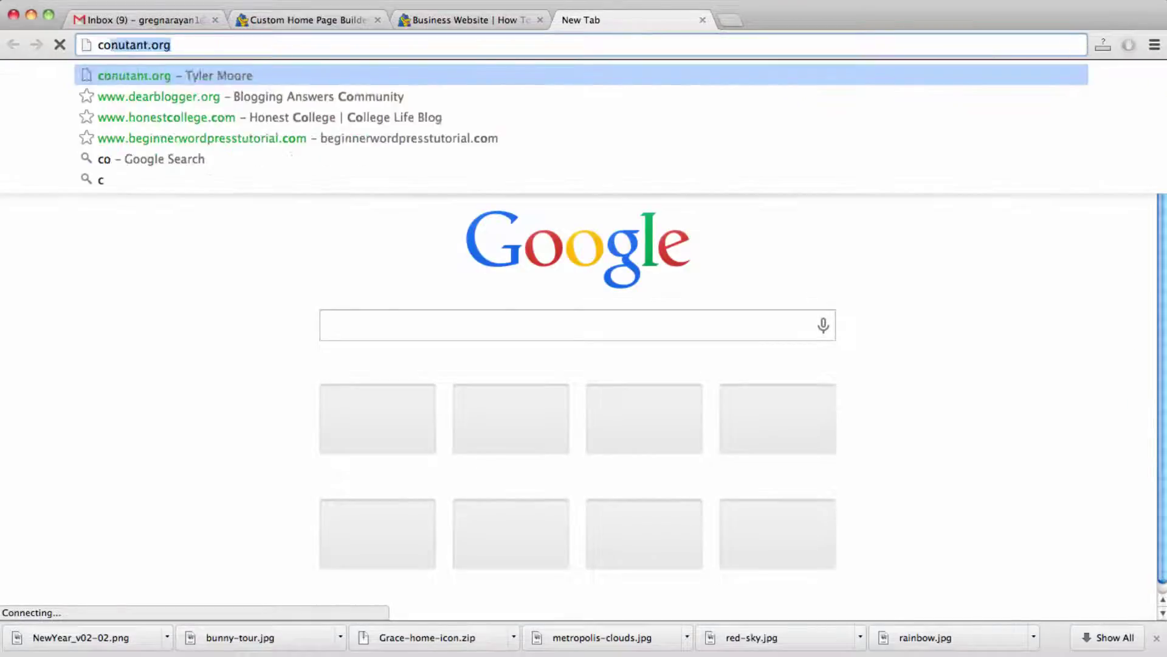
type("bol page")
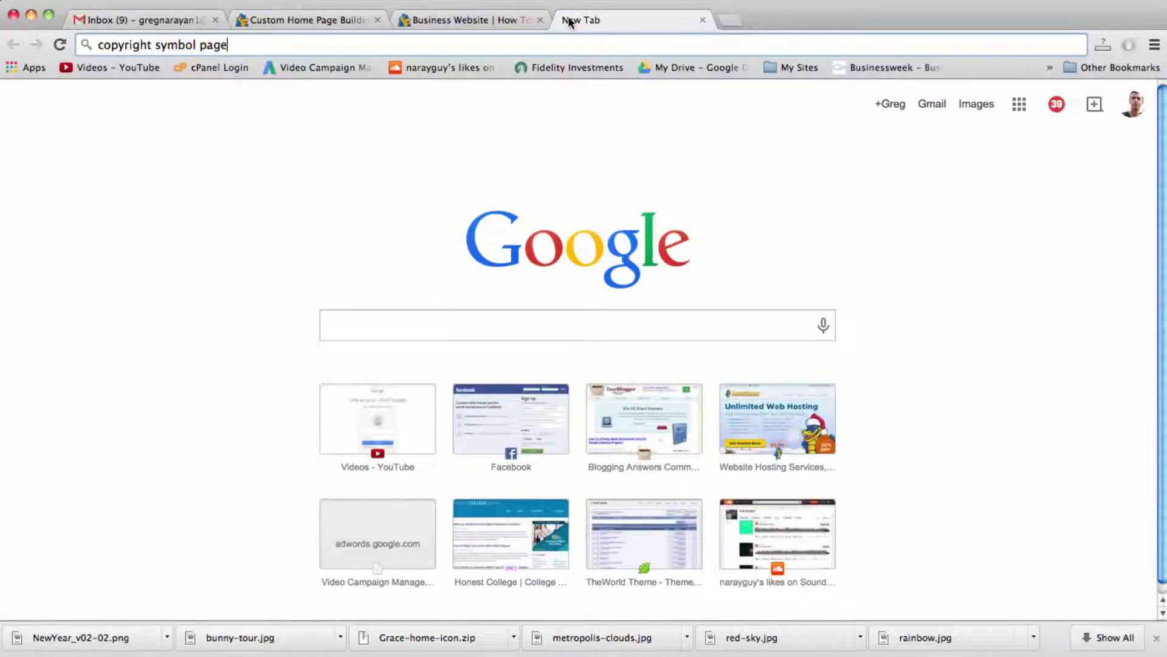
key("Return")
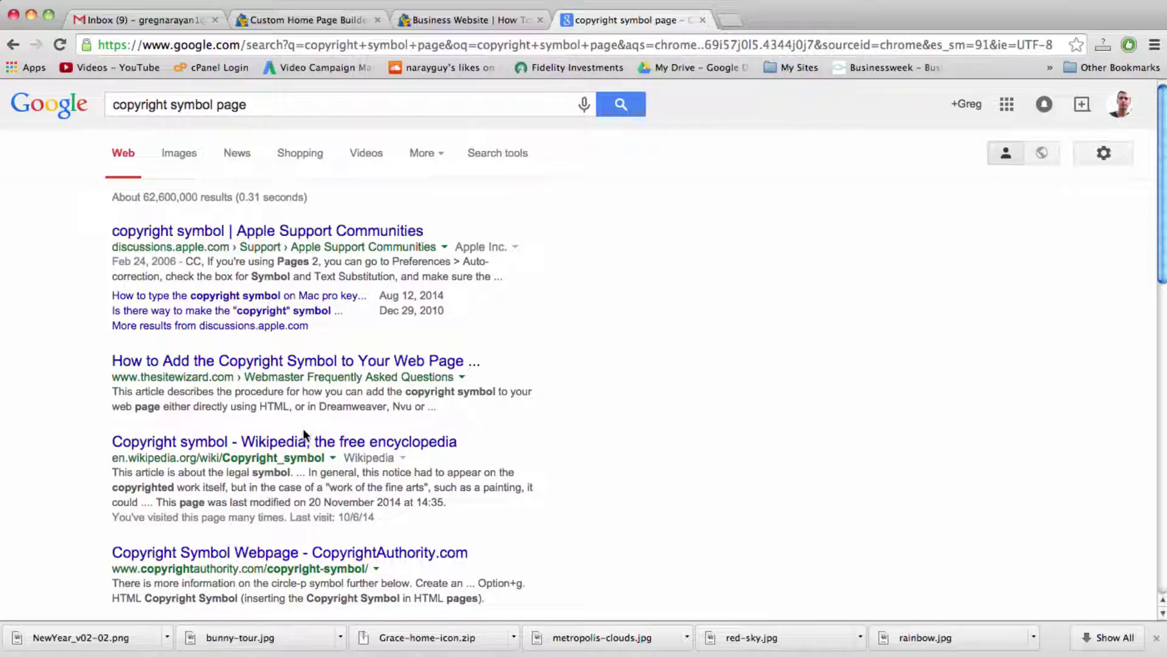
Step: Open the Wikipedia copyright symbol article, select its © sign, and return to the business site
left_click(304, 444)
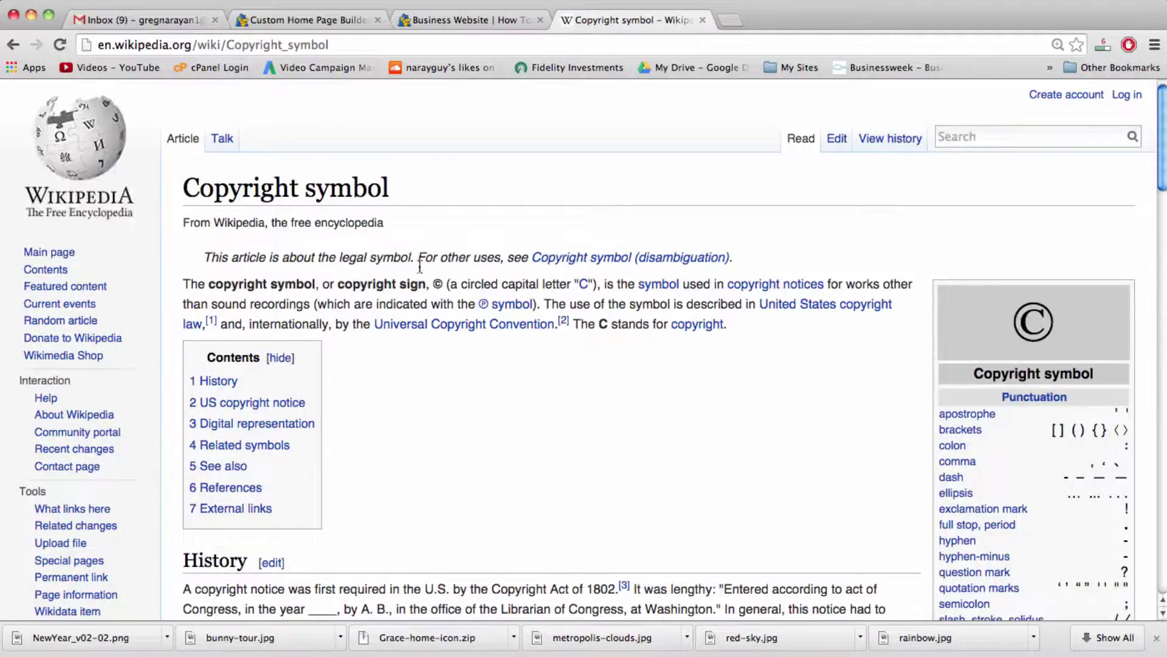
left_click_drag(432, 284, 442, 284)
key("super+c")
left_click(453, 18)
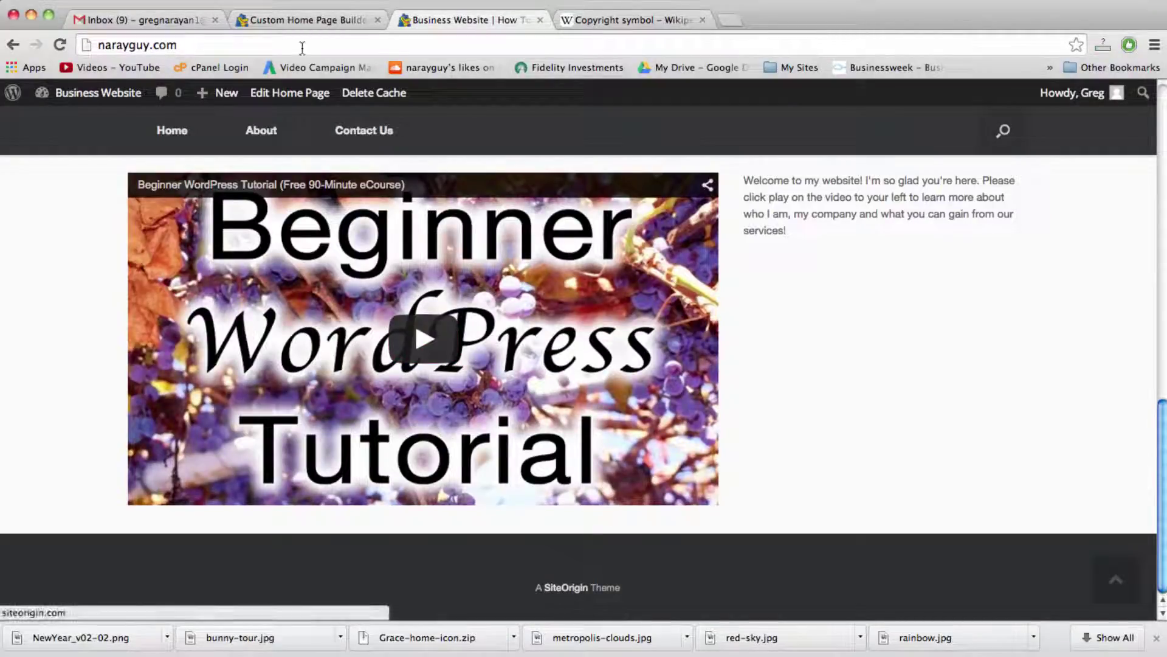
Step: From the admin tab, open the theme editor and load Footer (parts/footer.php) from the Templates list
left_click(302, 21)
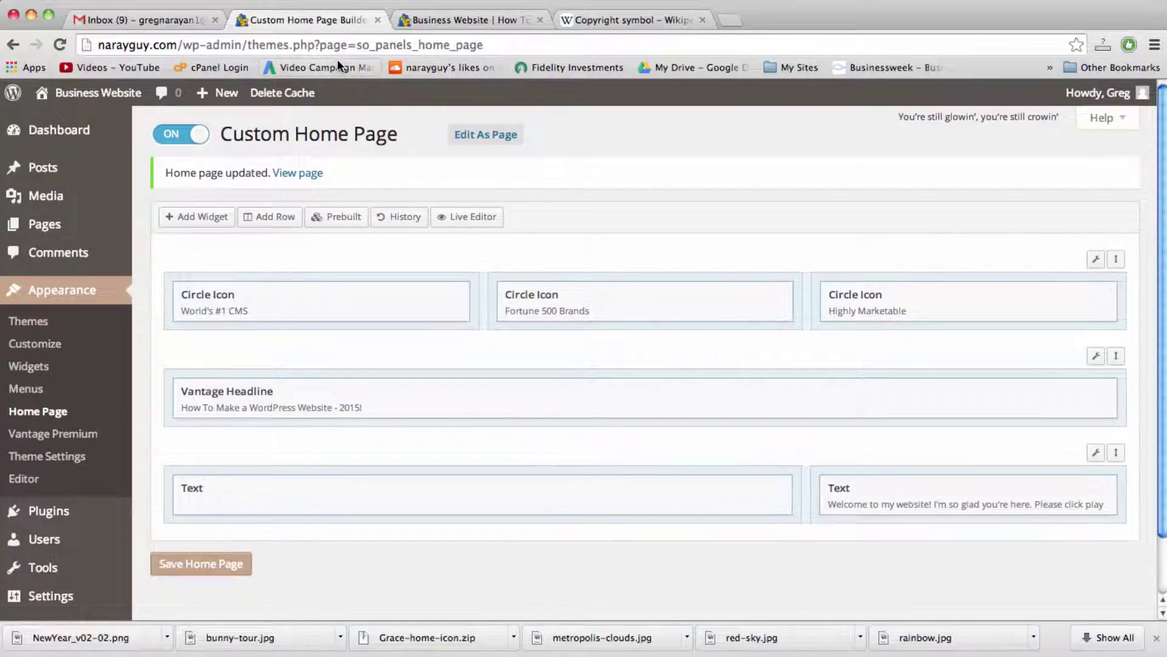
left_click(27, 479)
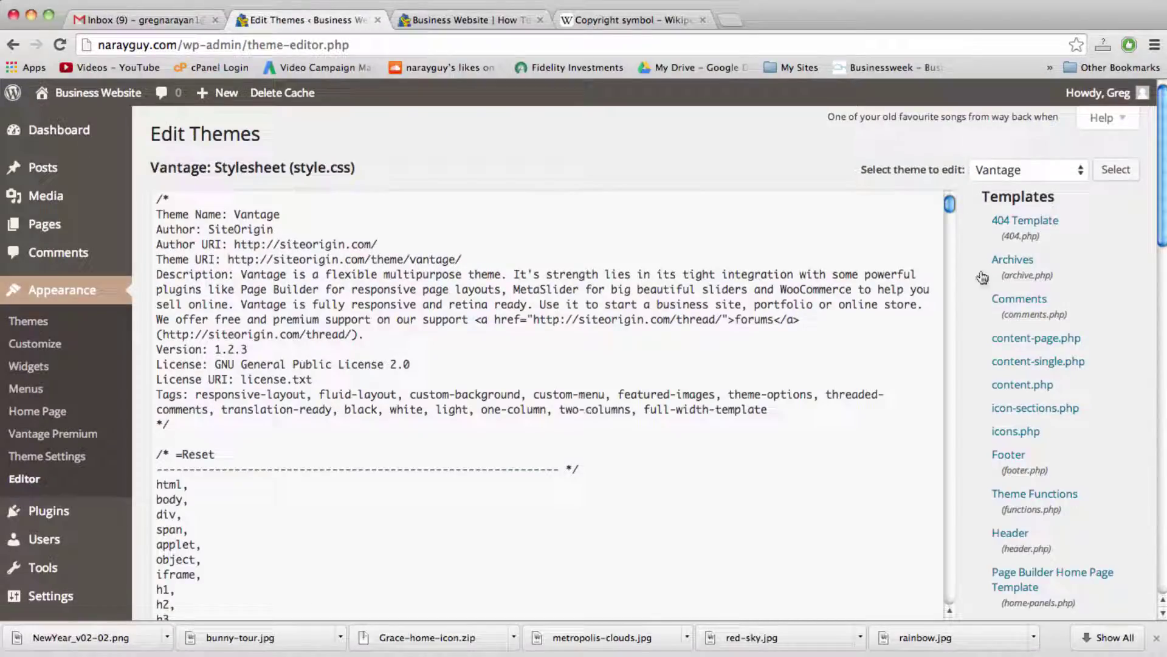
scroll(1009, 309, "down", 3)
scroll(1010, 309, "down", 5)
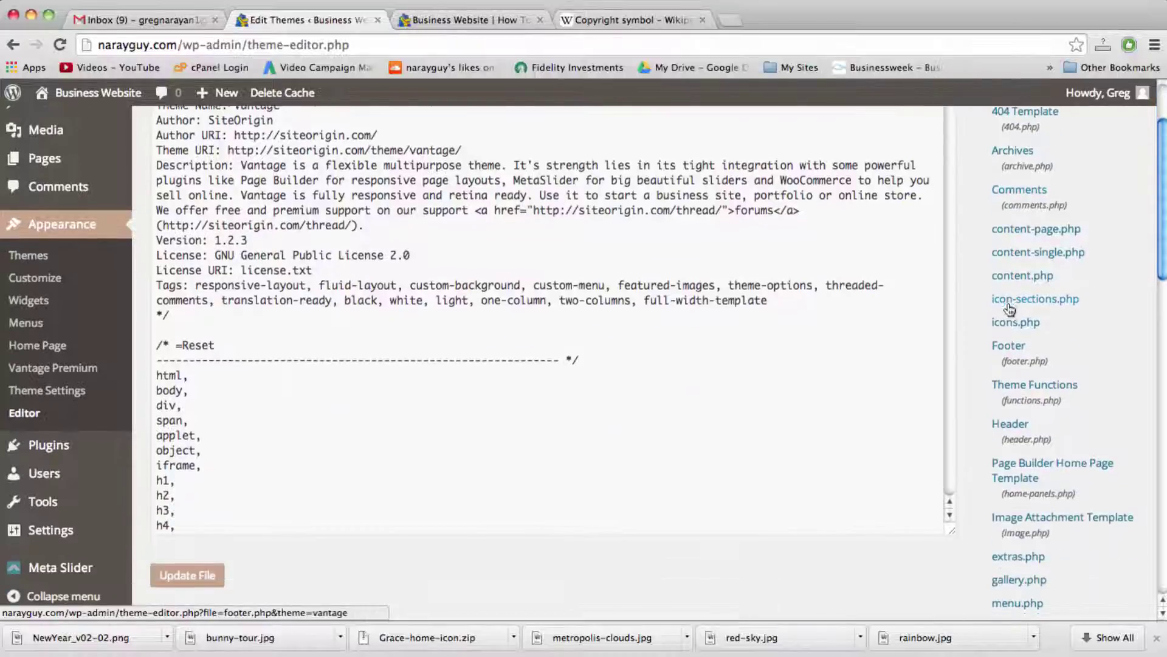
scroll(1010, 309, "down", 9)
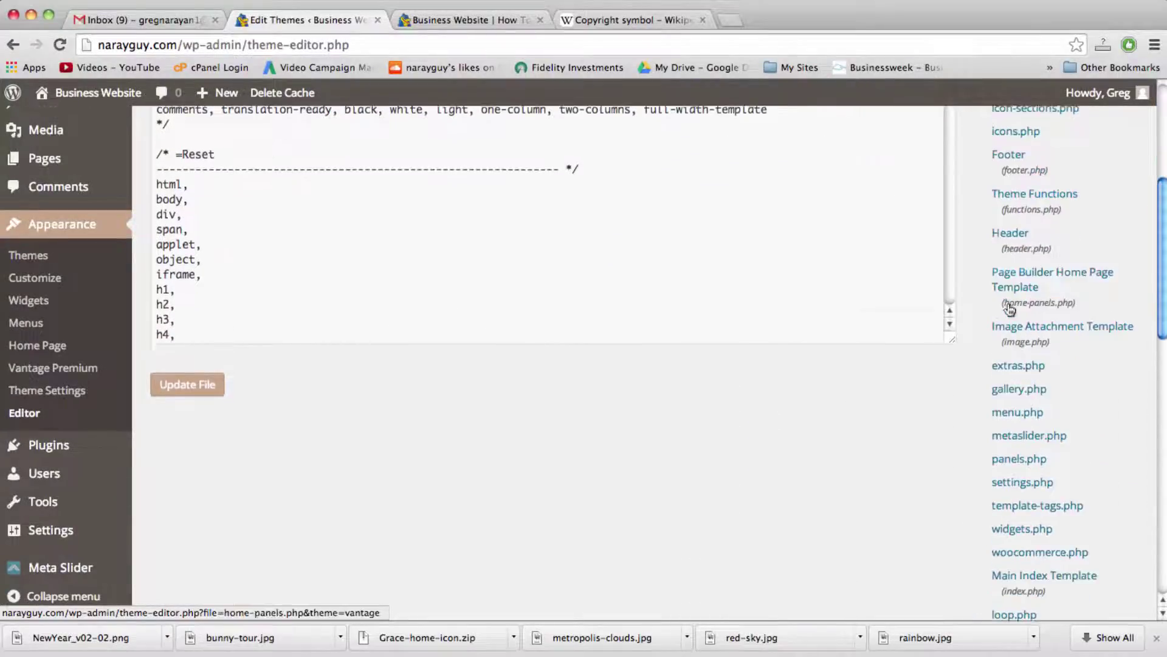
scroll(1008, 304, "down", 6)
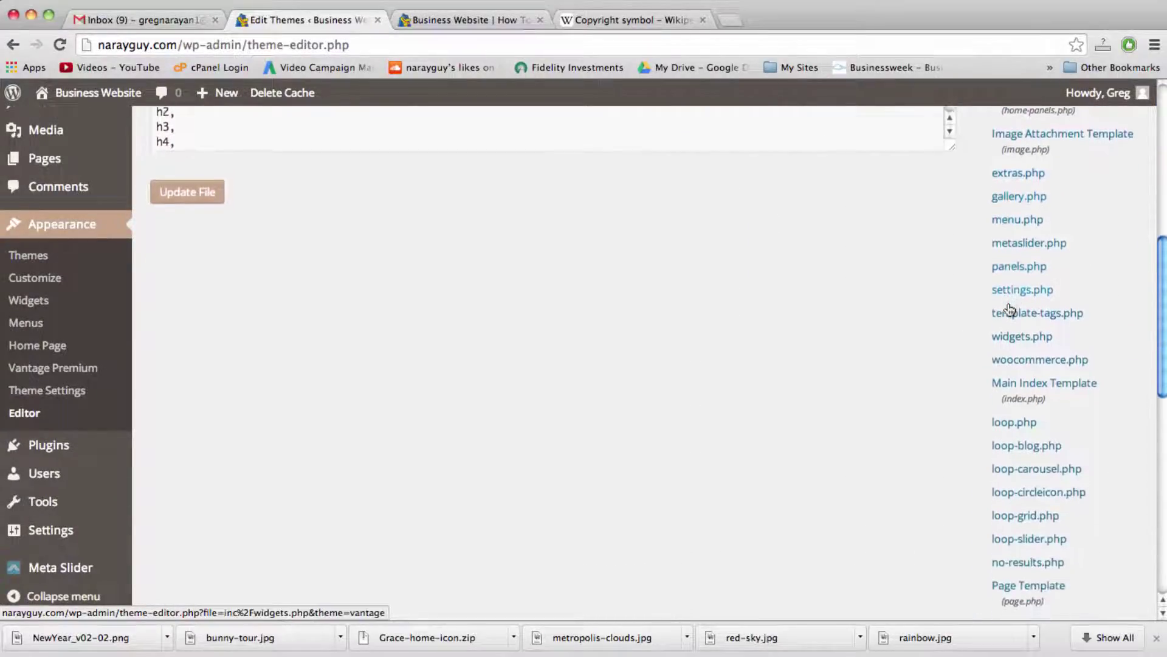
scroll(1009, 309, "down", 3)
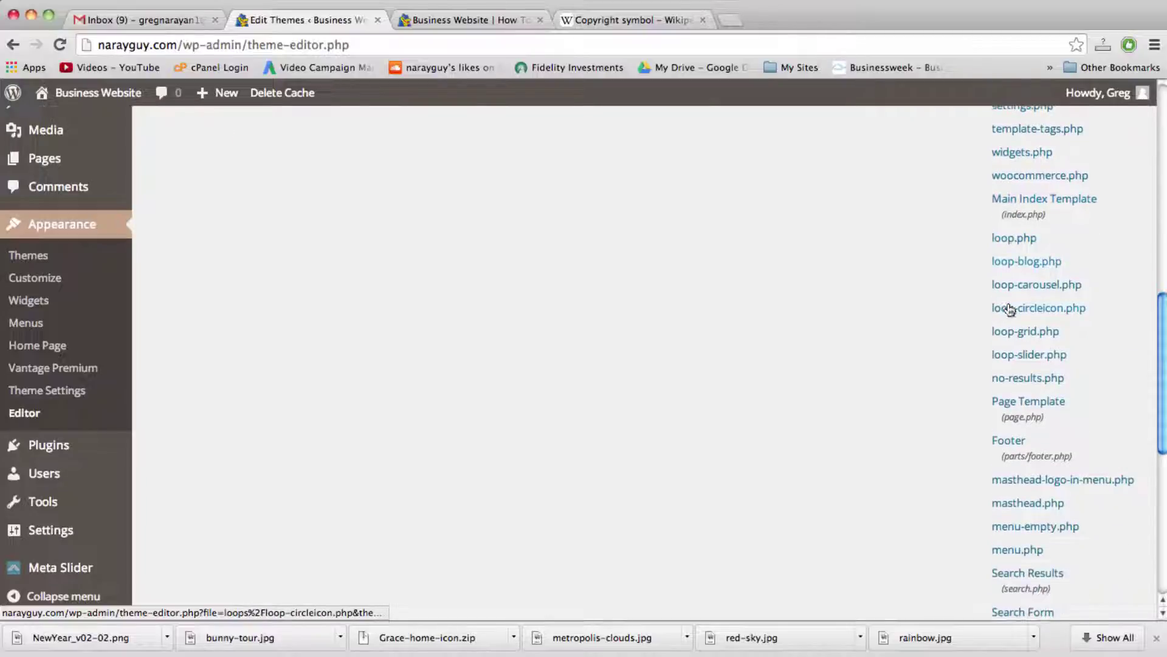
left_click(1020, 432)
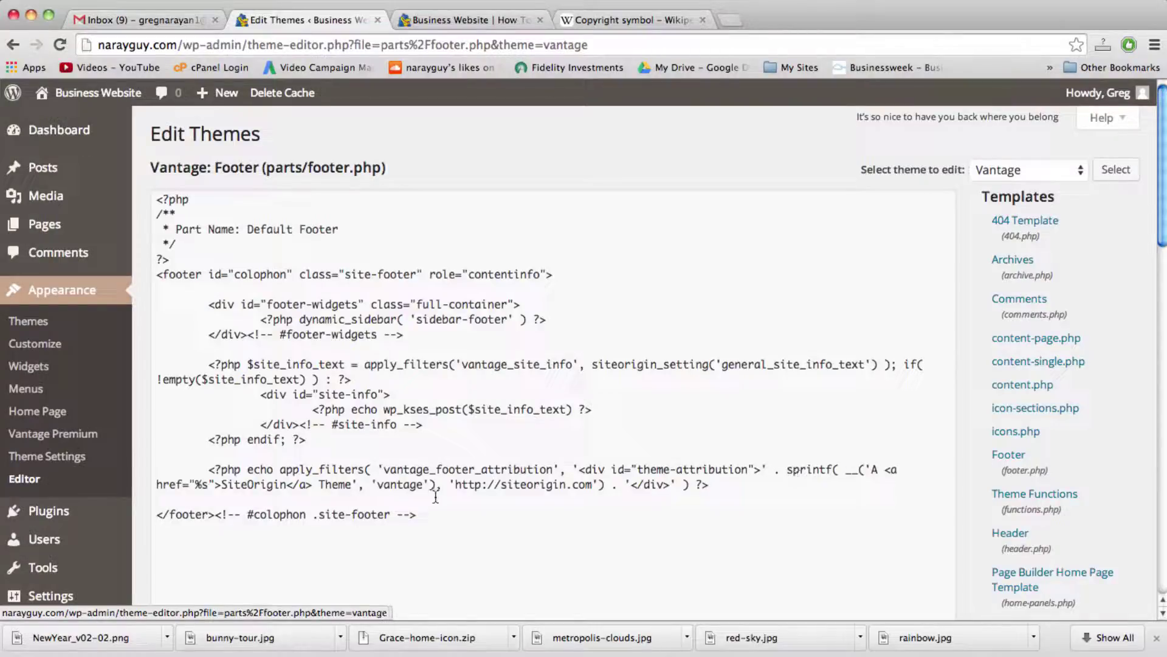
Step: Replace the 'A SiteOrigin Theme' credit with '© 2015 Dear Blogger Productions All Rights Reserved' and update footer.php
triple_click(353, 485)
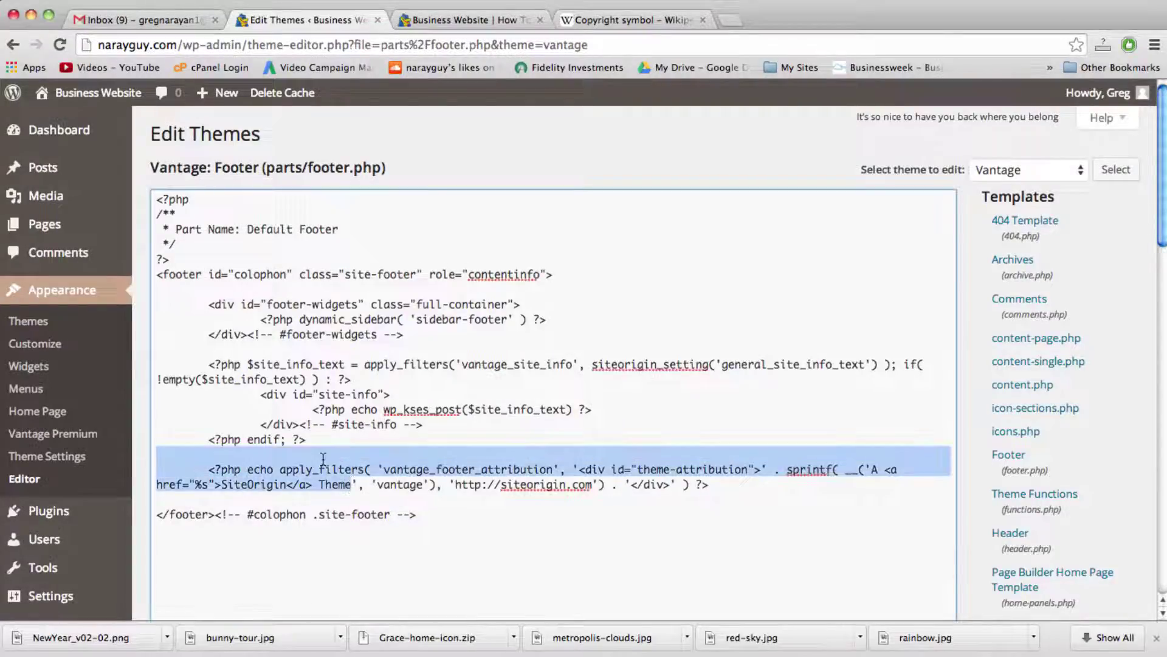
left_click_drag(353, 484, 870, 464)
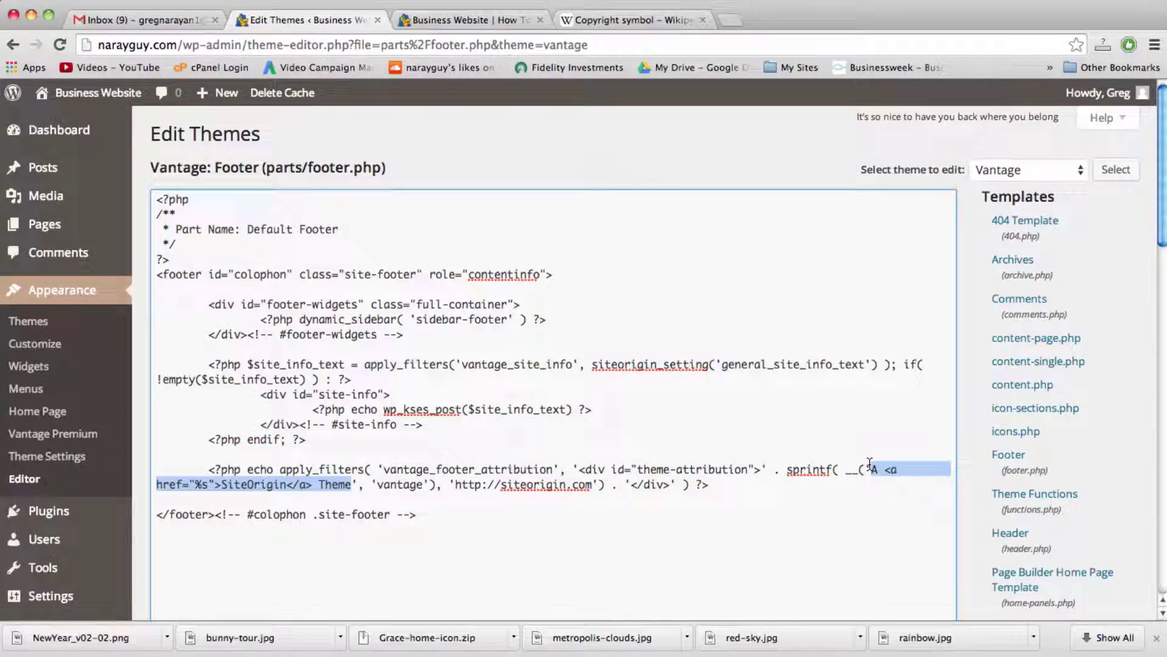
key("super+v")
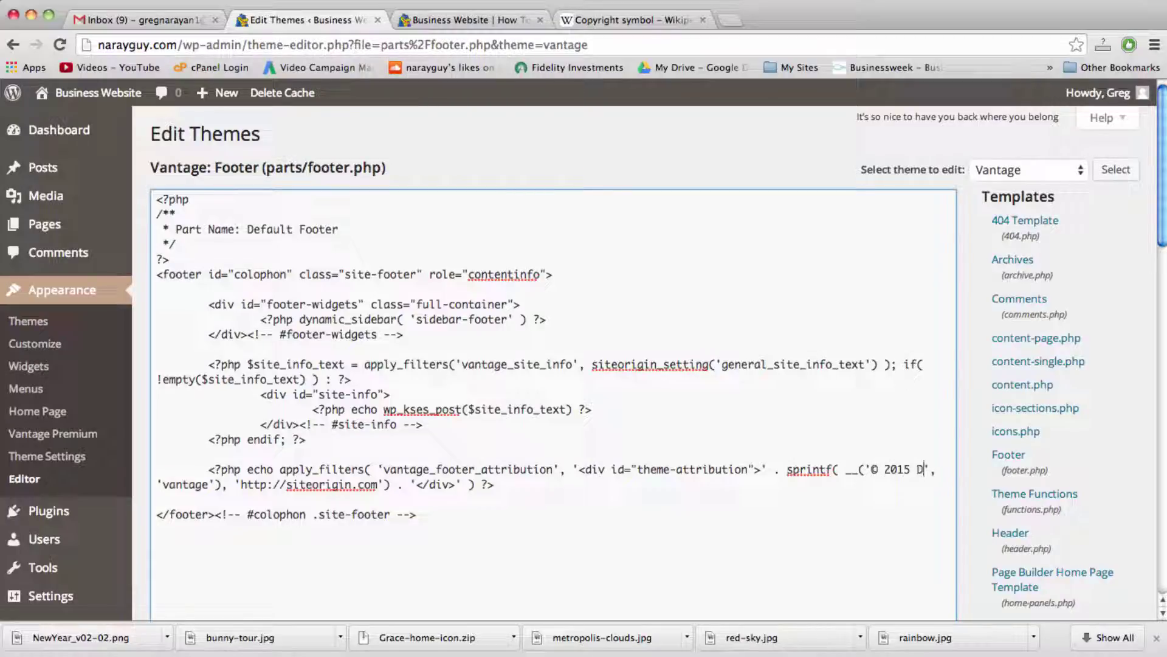
type("ear Blogger Pord")
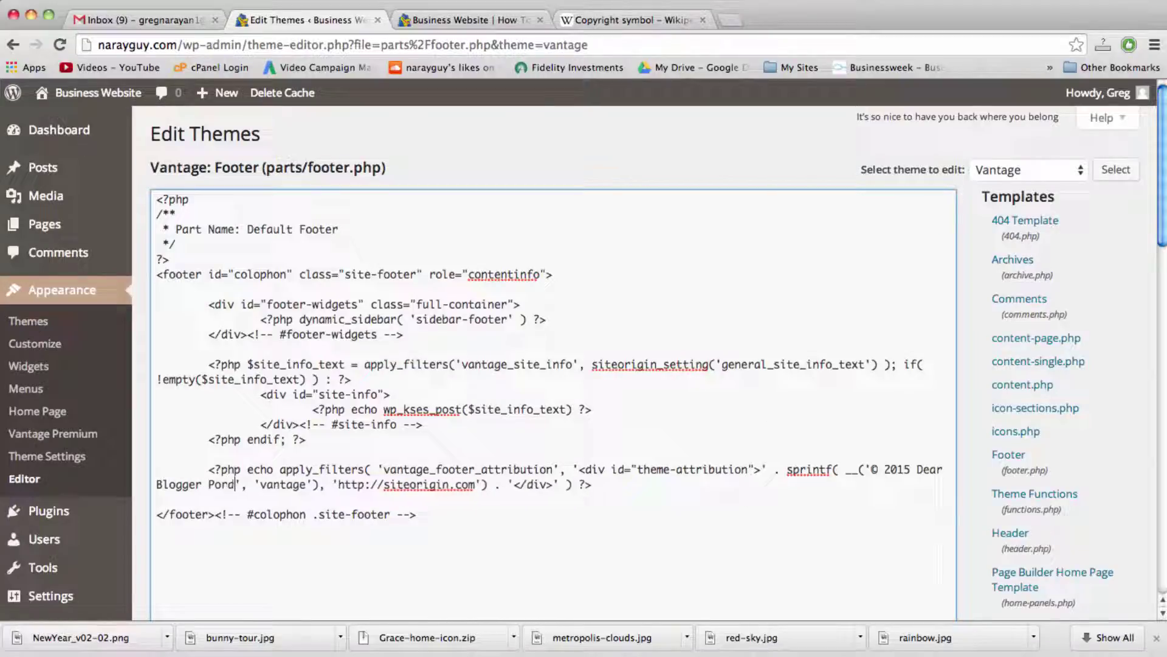
key("BackSpace")
type("roductions")
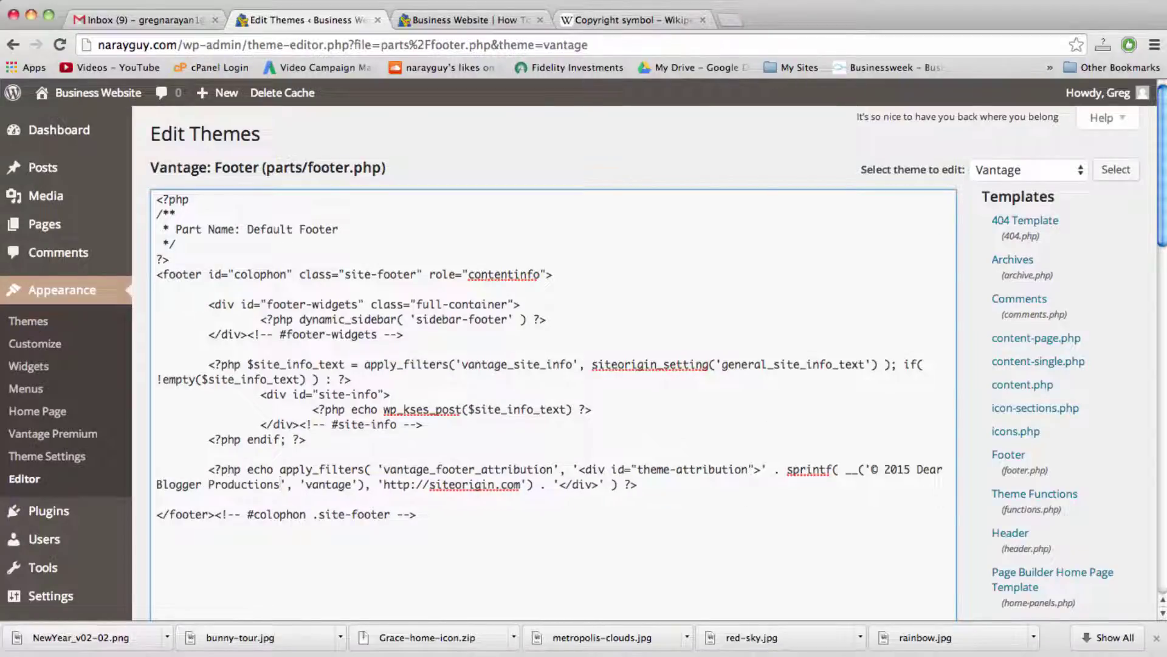
type(" All Rights ")
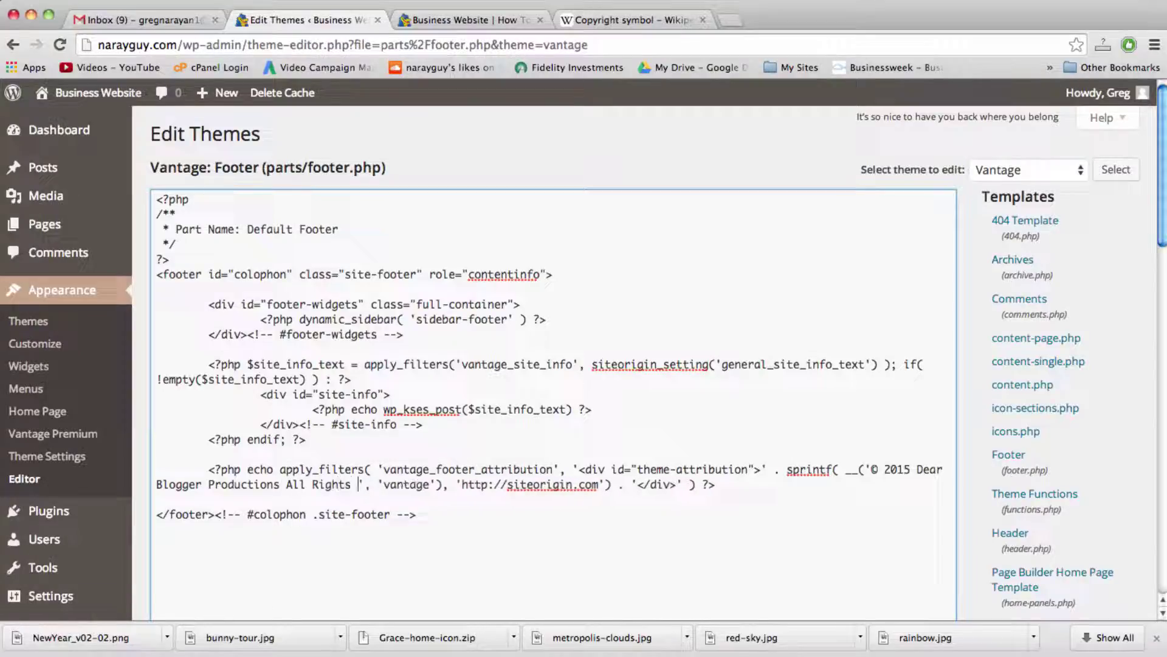
type("Reserved")
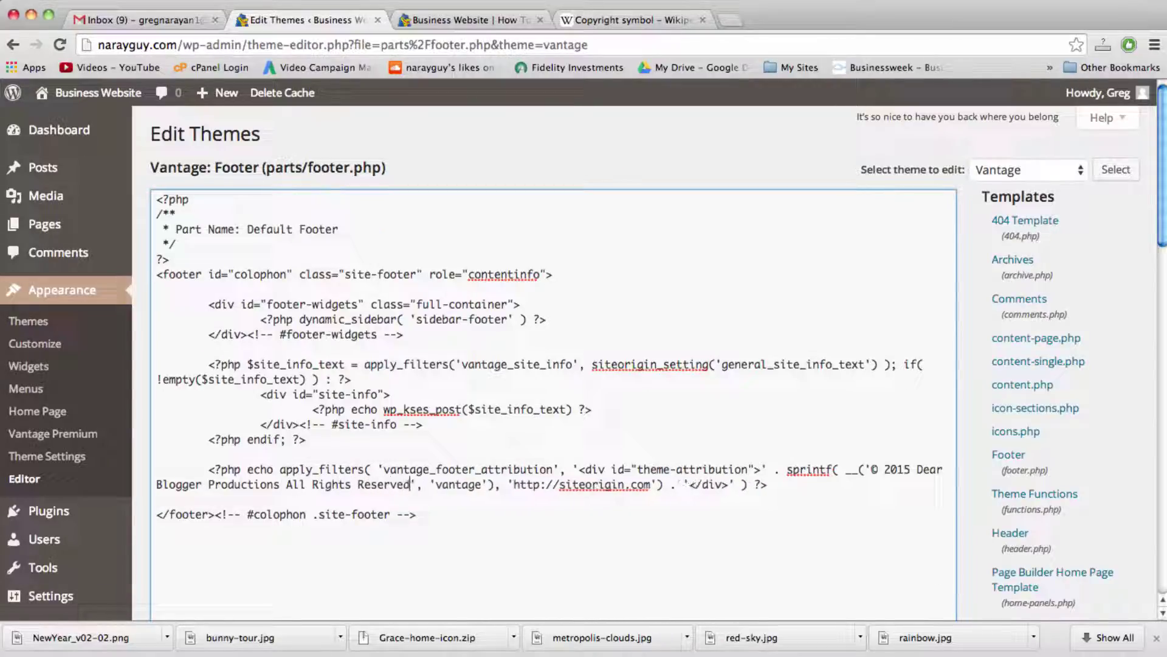
scroll(822, 484, "down", 3)
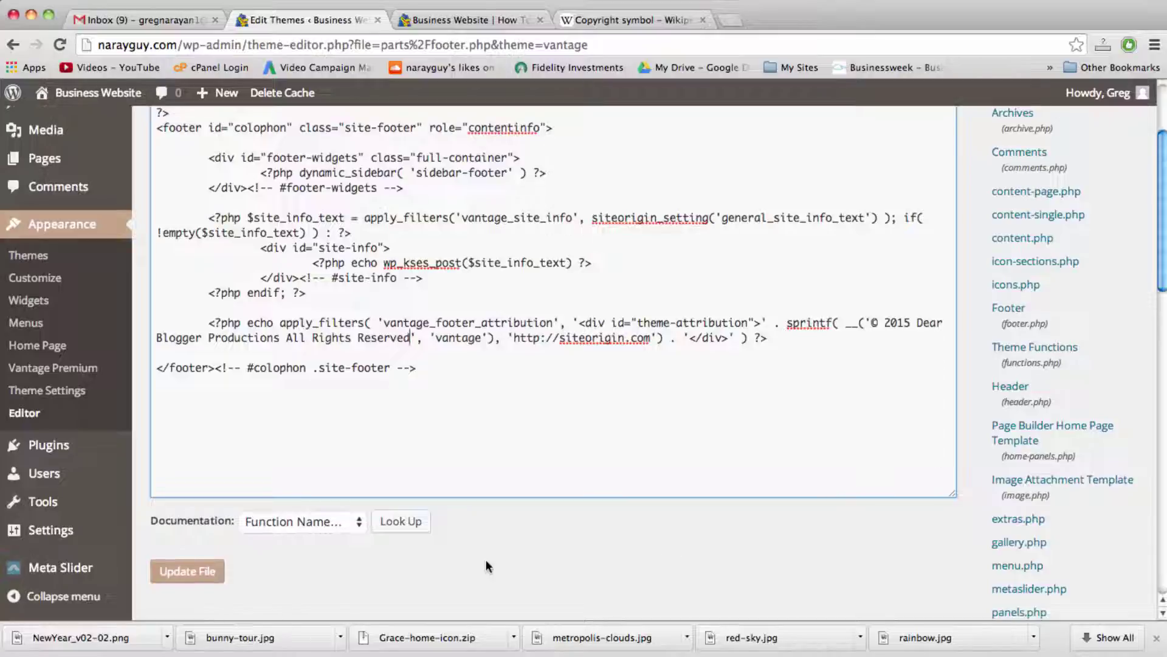
left_click(184, 570)
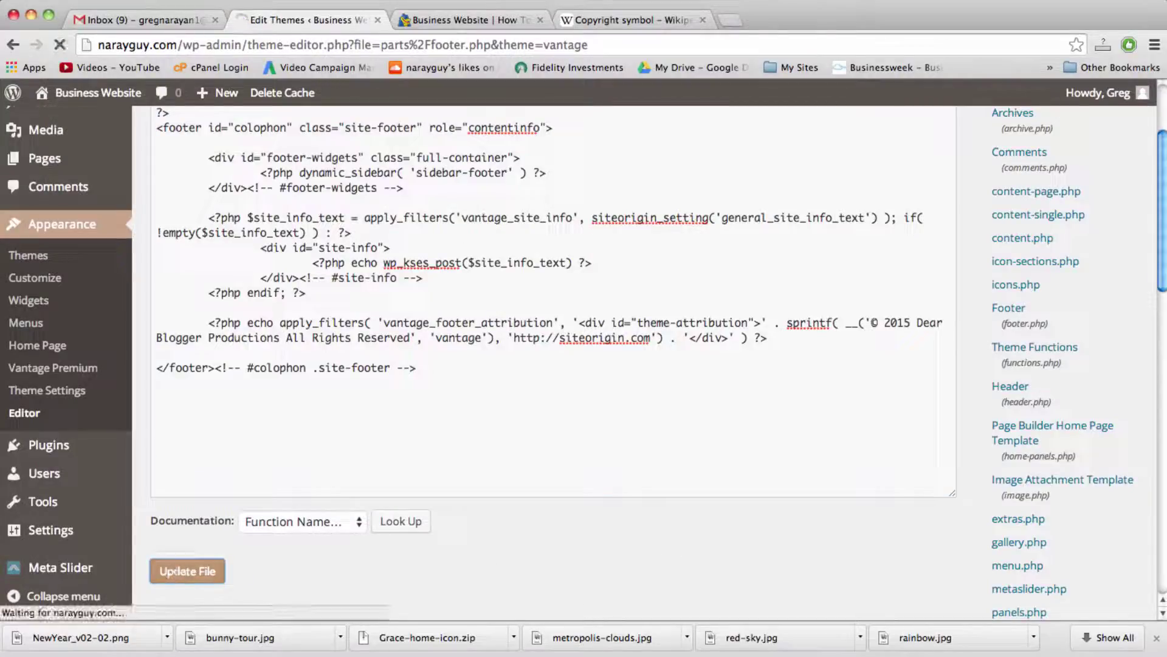
left_click(464, 14)
Step: Reload the Business Website homepage and check its new © 2015 footer
left_click(472, 43)
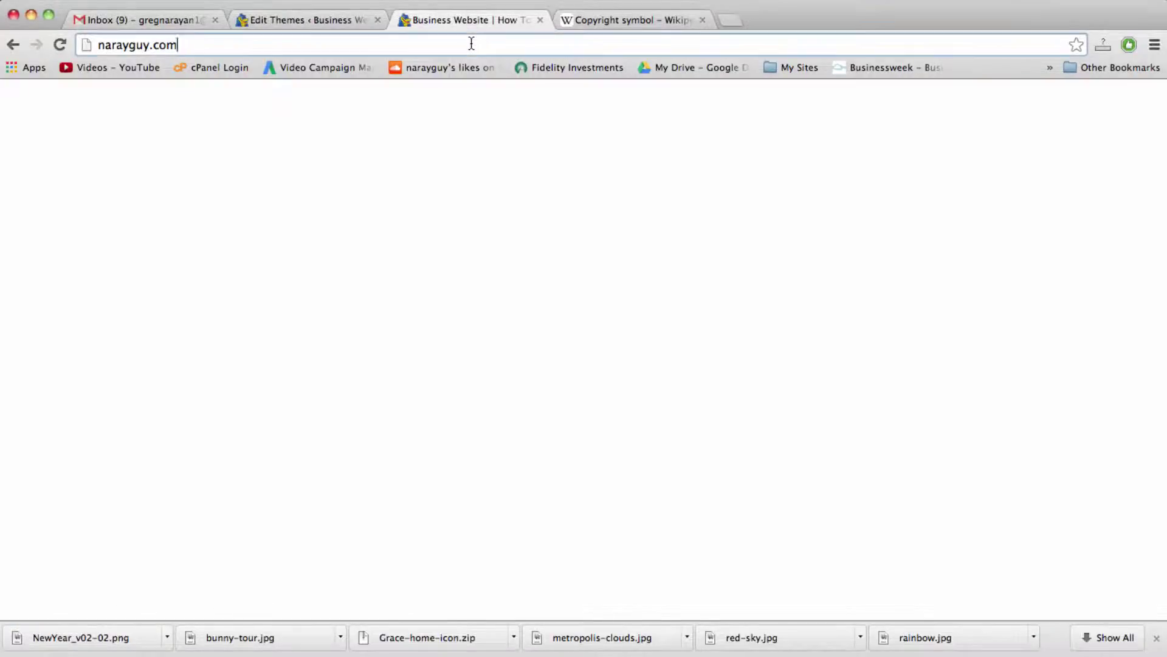
key("Return")
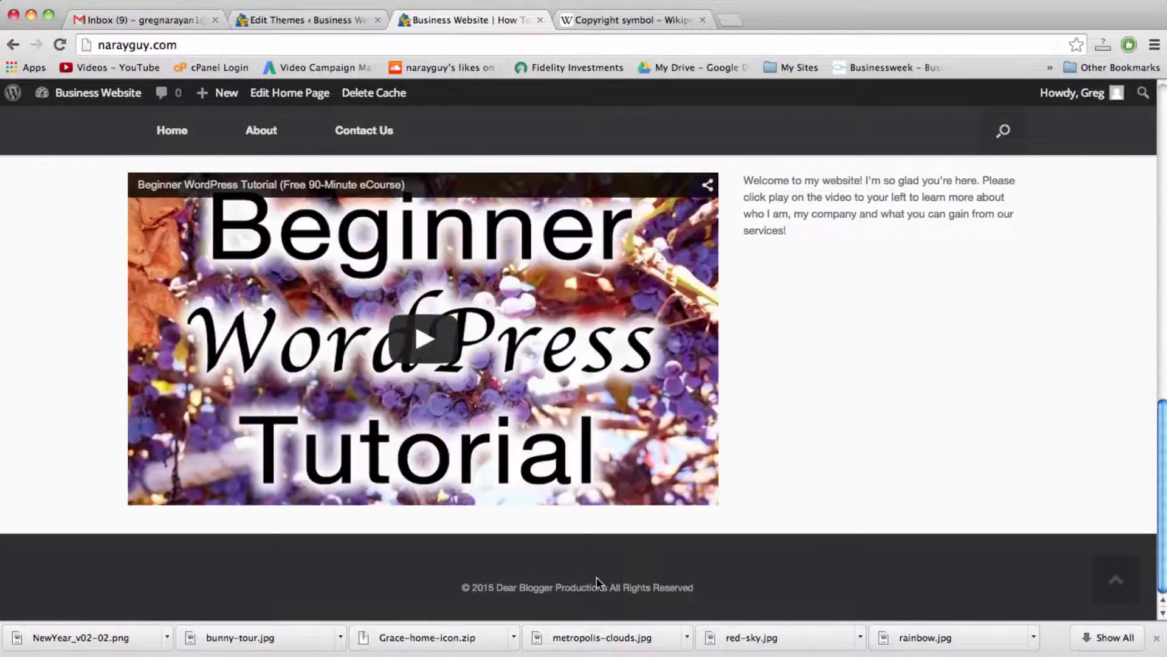
scroll(596, 577, "up", 10)
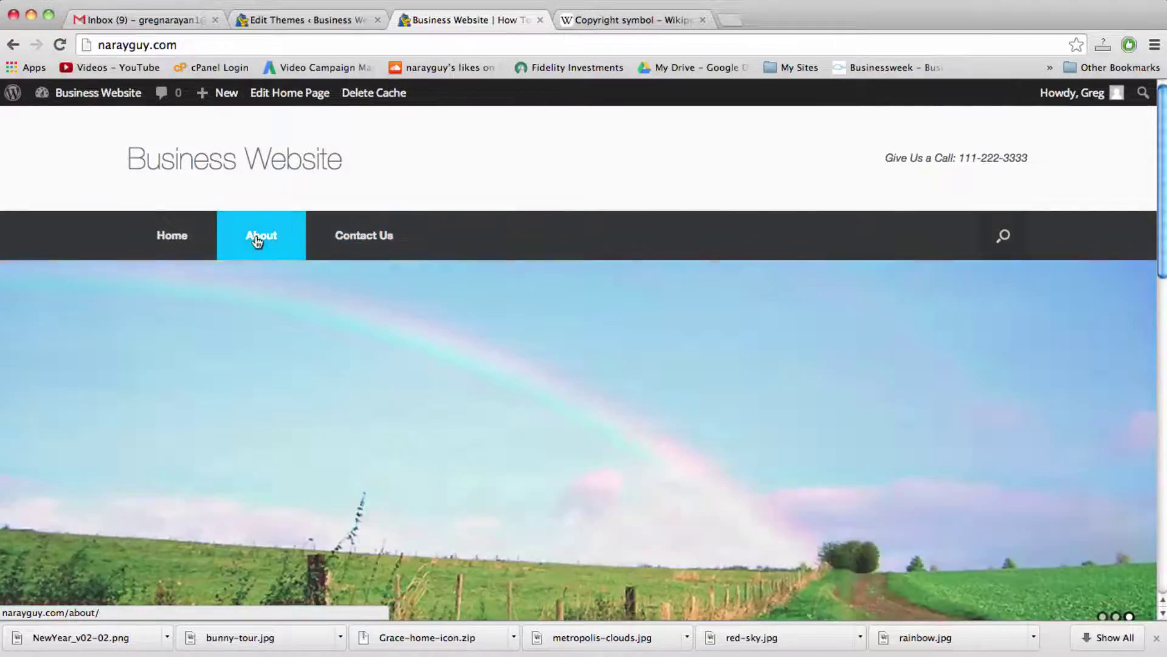
Step: Scroll through the About page to confirm the footer, then return to the theme editor
left_click(256, 238)
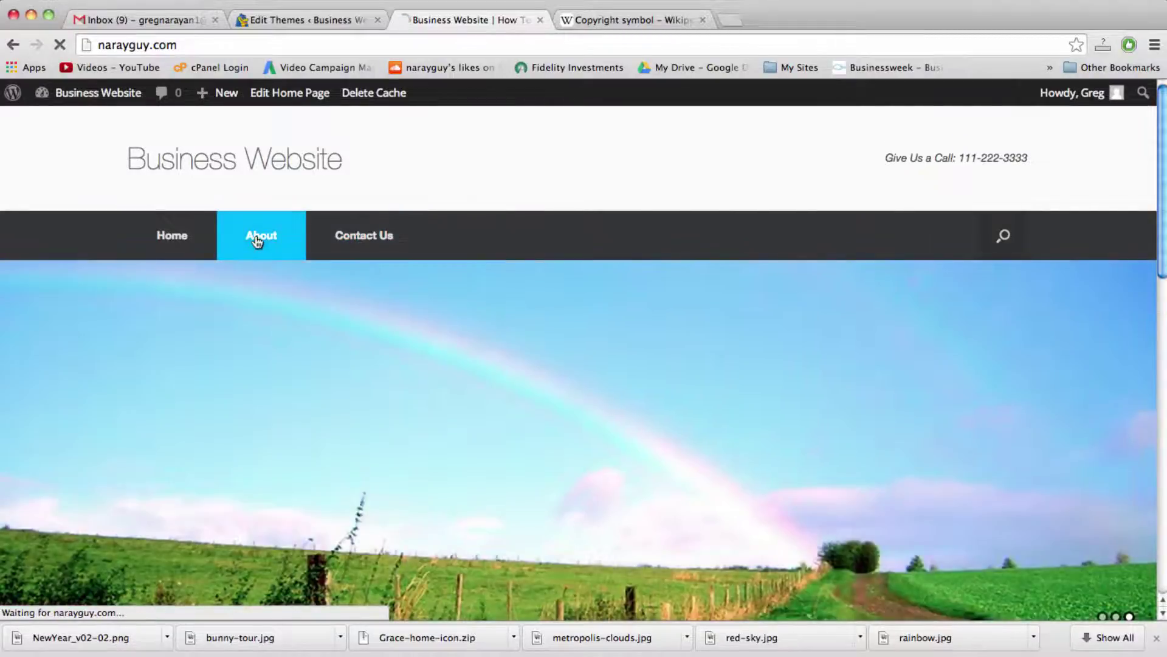
scroll(258, 240, "down", 3)
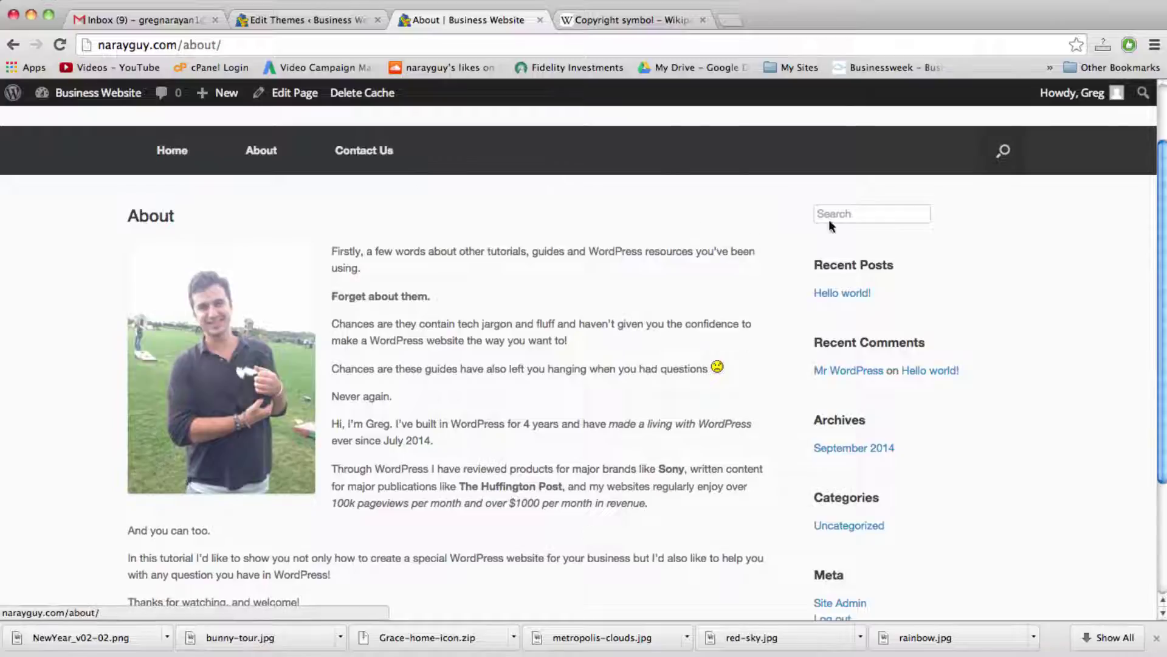
left_click(852, 214)
left_click(649, 321)
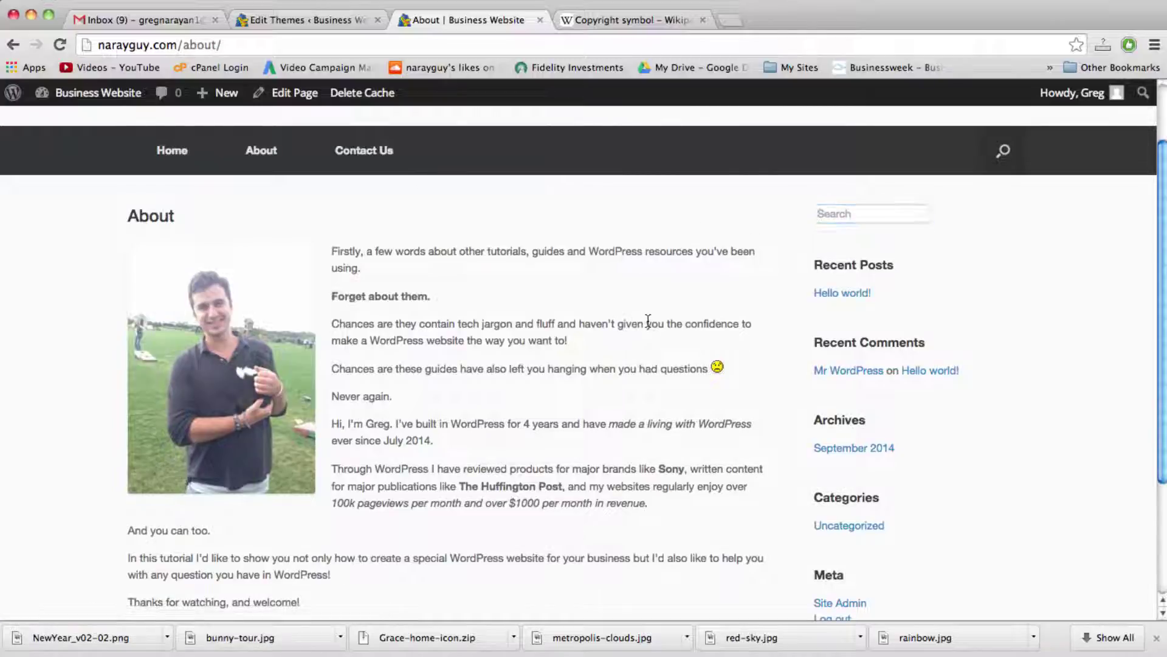
scroll(760, 316, "down", 5)
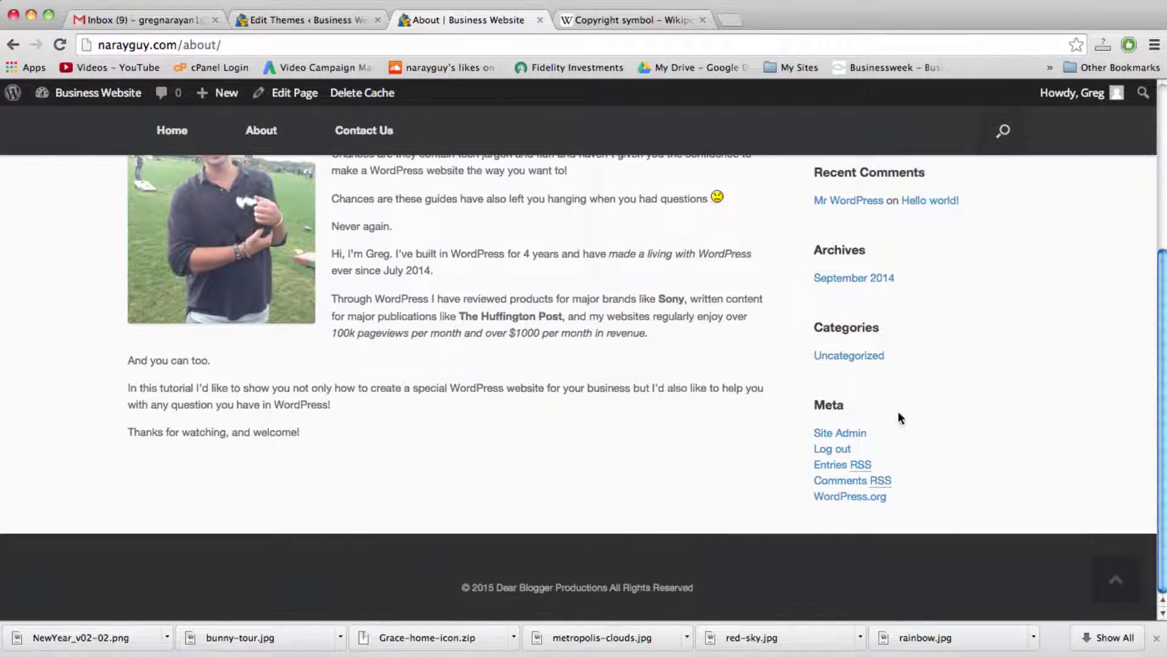
scroll(852, 436, "up", 6)
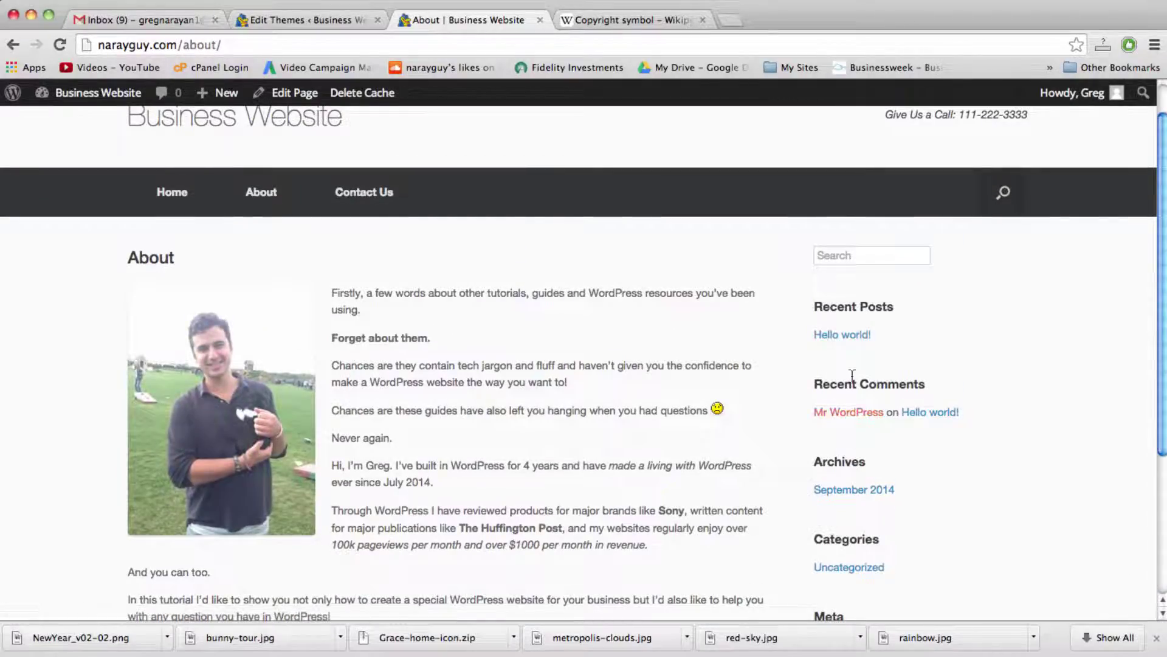
scroll(850, 403, "down", 2)
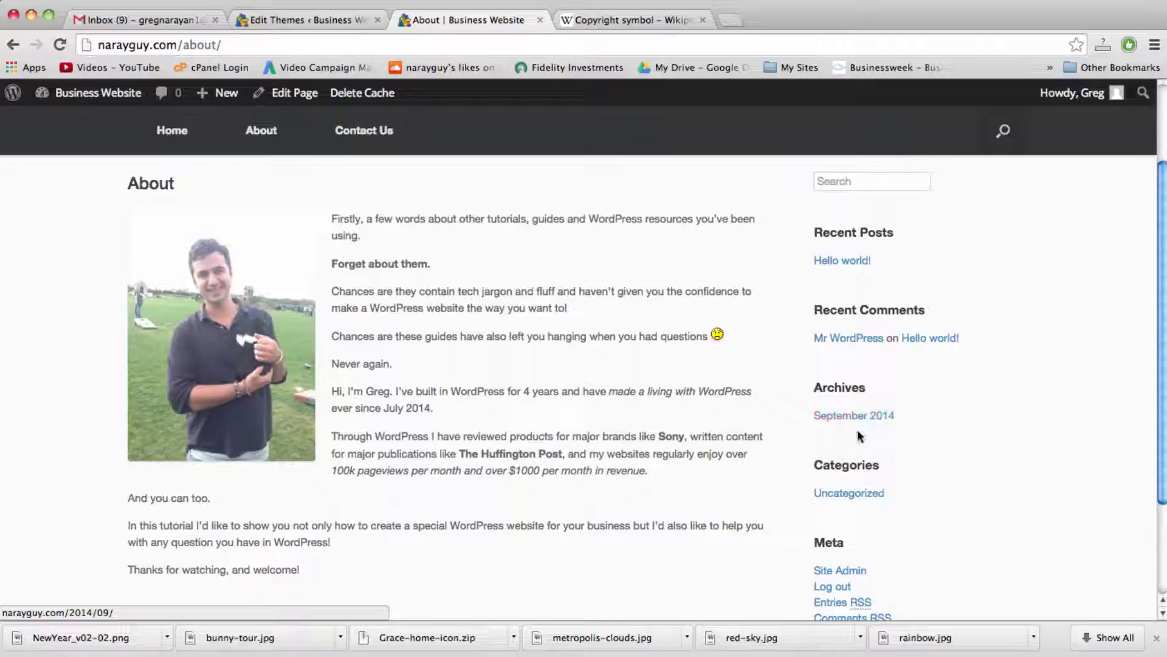
scroll(867, 426, "down", 1)
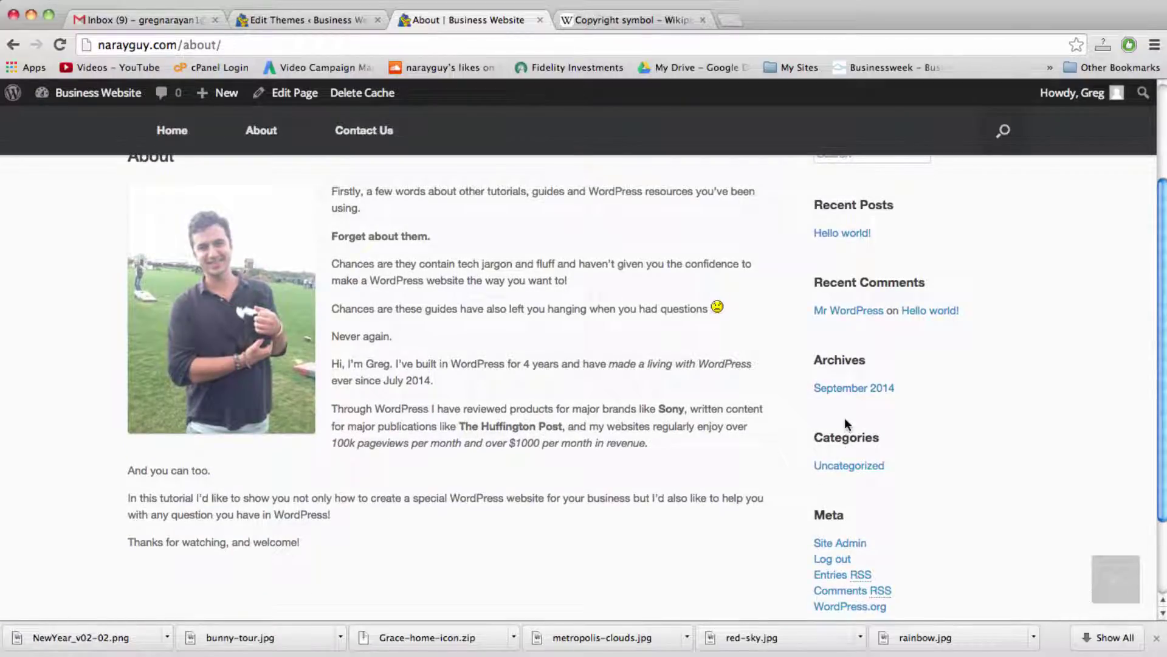
scroll(854, 400, "down", 1)
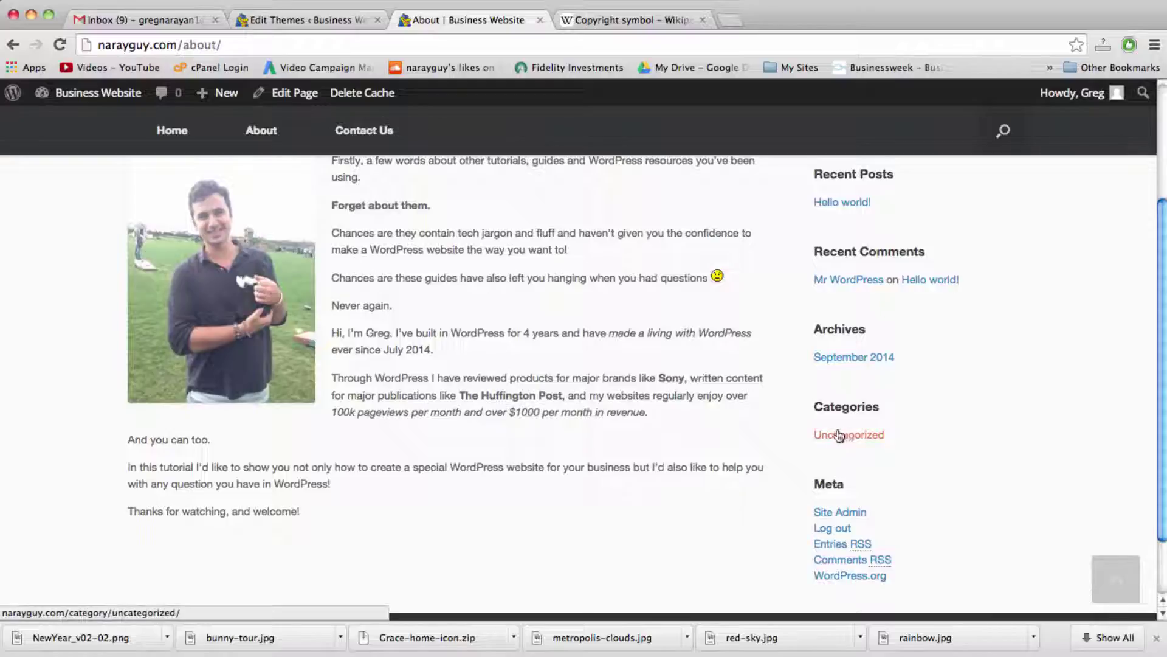
left_click(311, 17)
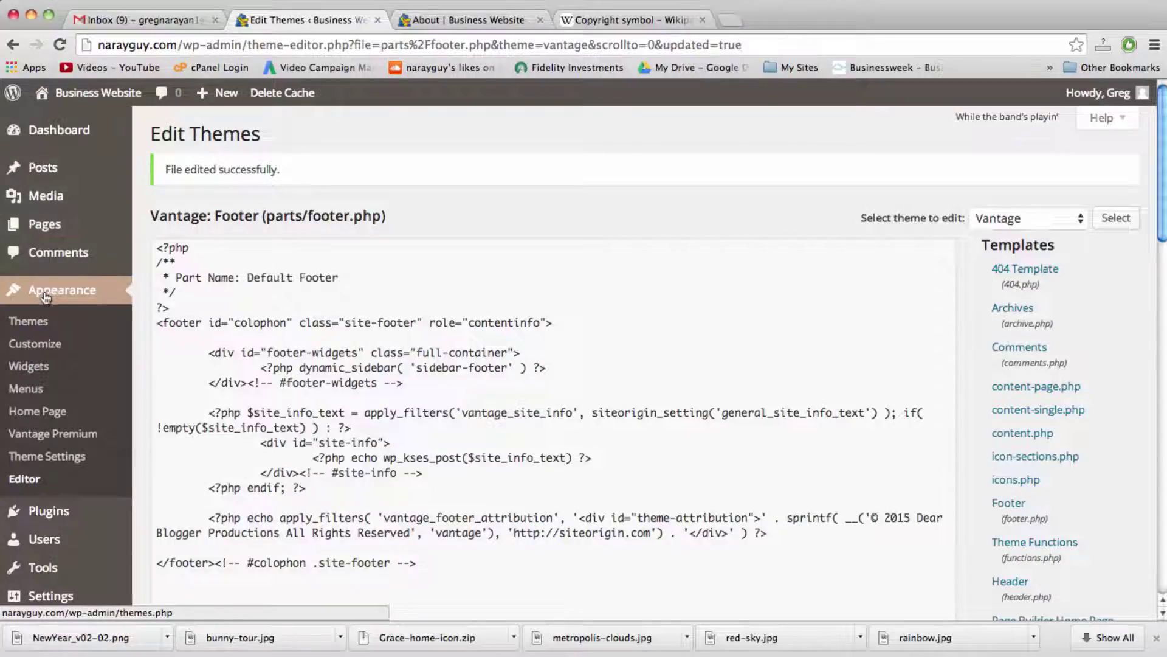
Step: Open Appearance > Widgets, then view the About page sidebar's Search, Recent Posts, Recent Comments, Archives and Categories widgets
left_click(37, 368)
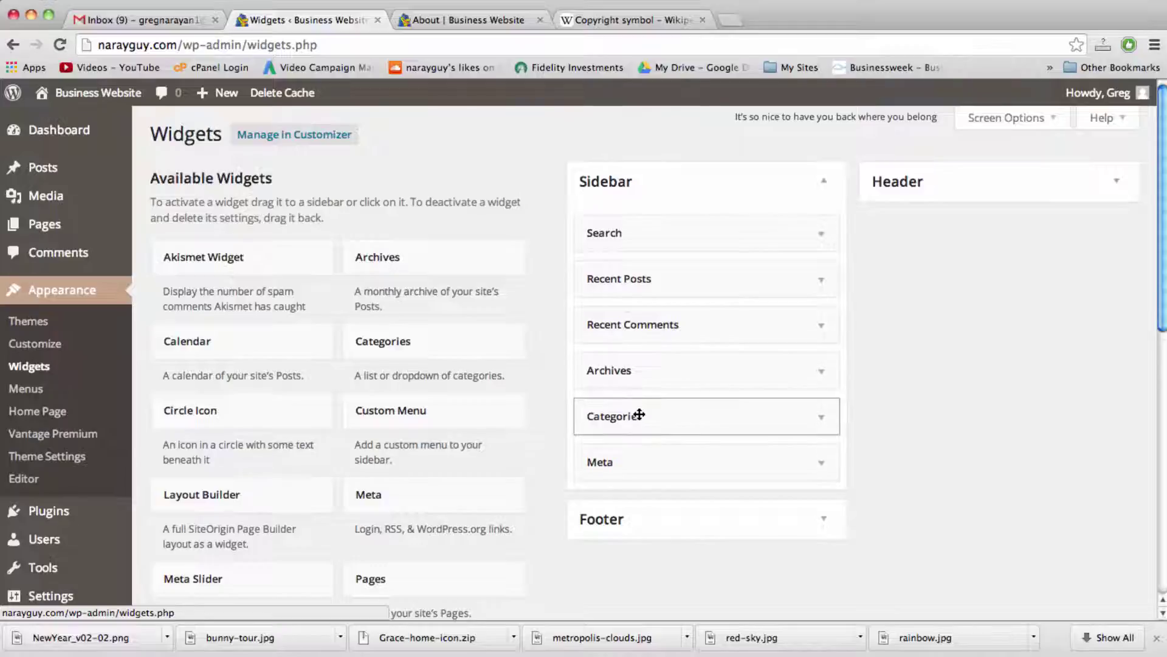
left_click(494, 23)
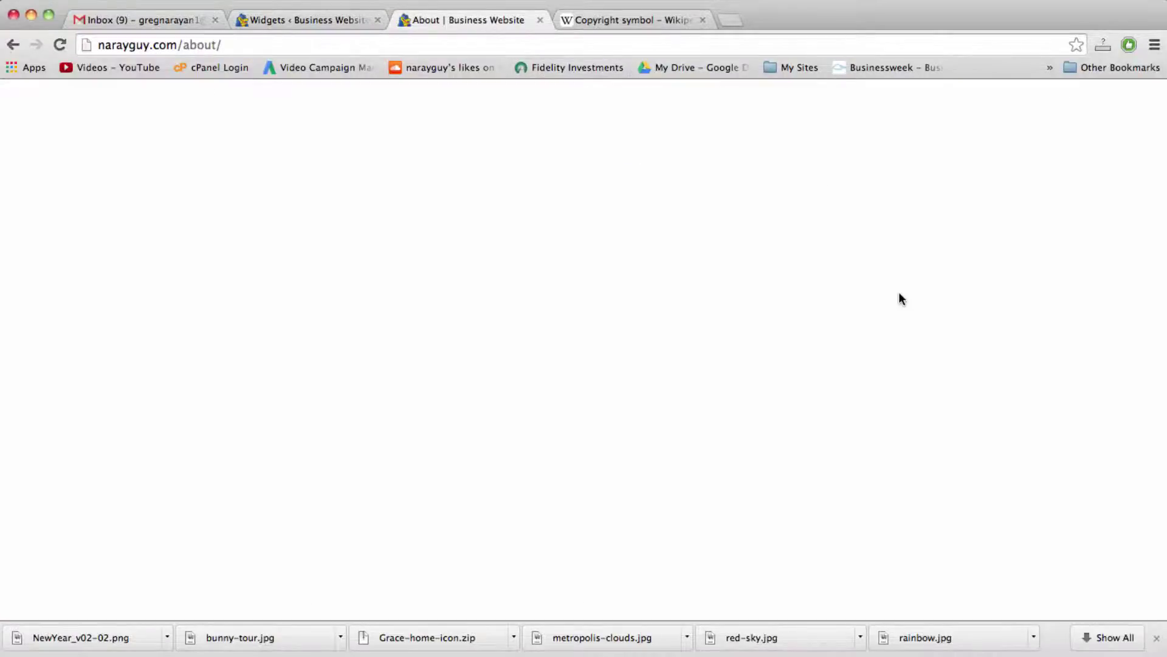
scroll(881, 295, "up", 2)
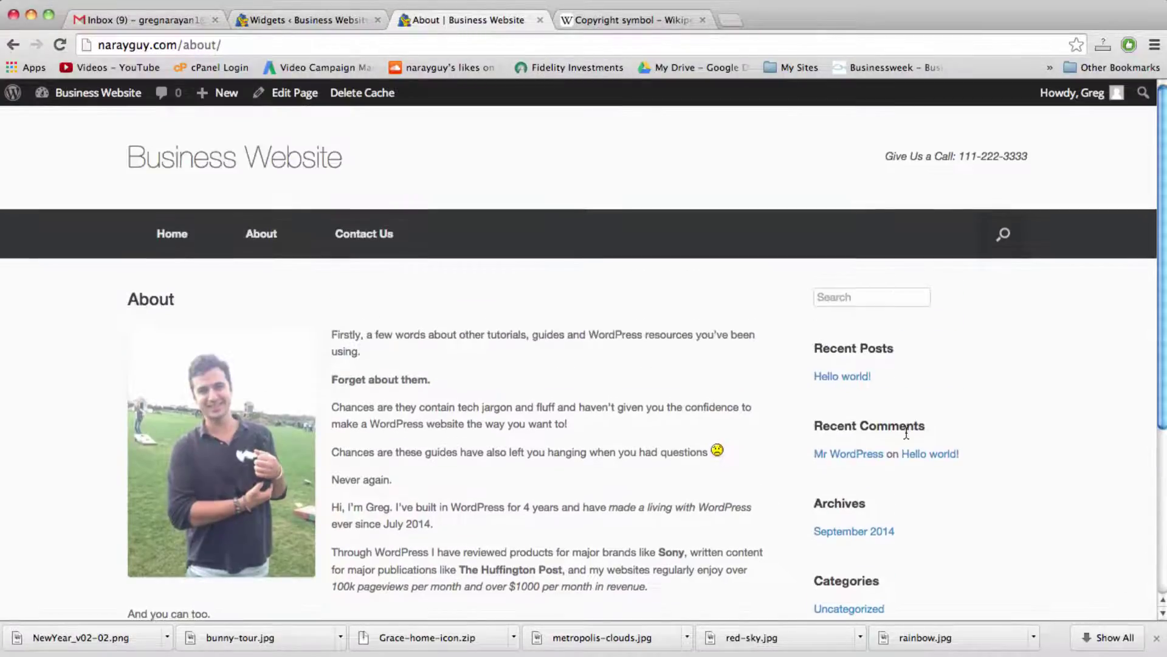
scroll(906, 431, "down", 1)
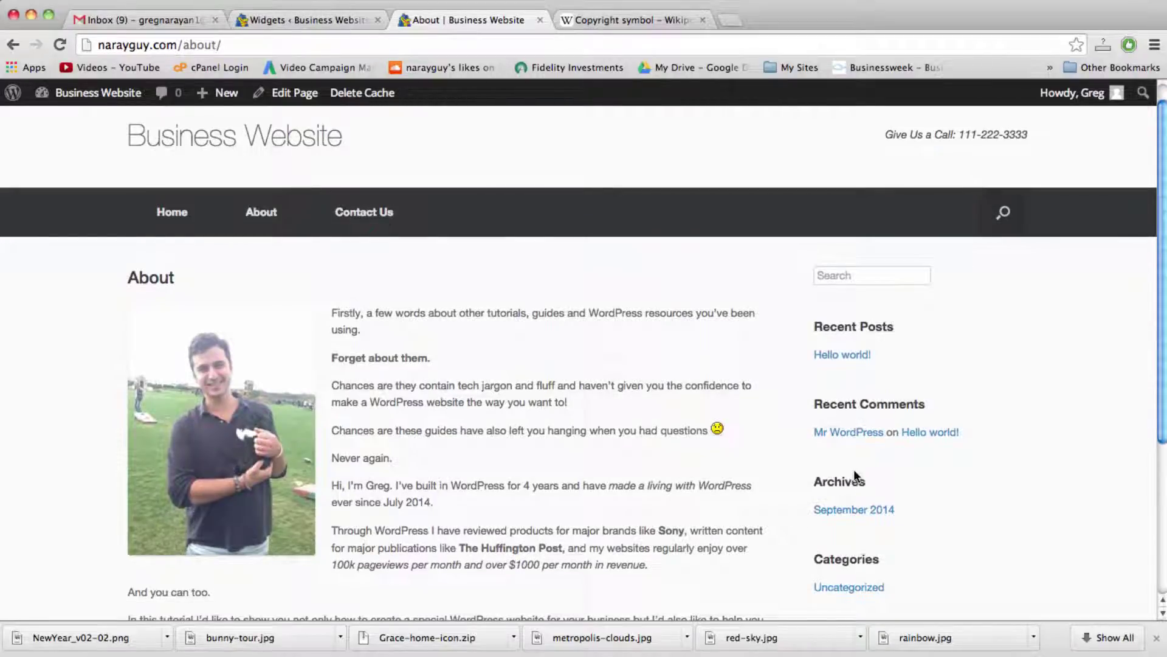
Step: Reorder the sidebar widgets, moving Archives and Categories up and Recent Posts to the top
left_click(327, 21)
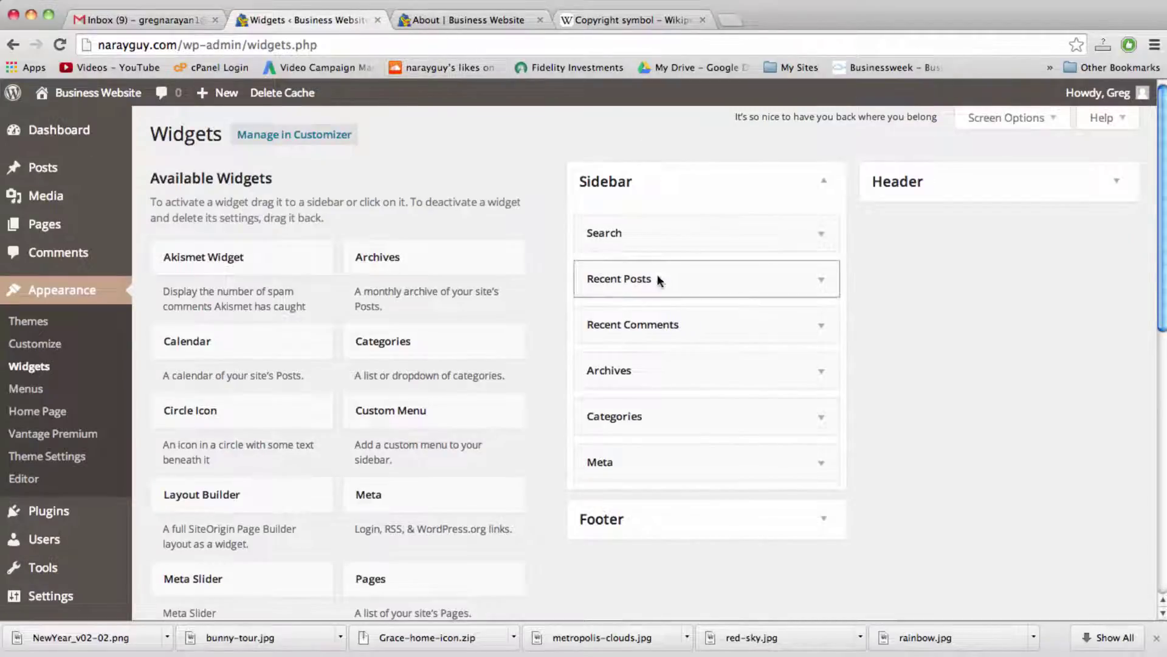
left_click_drag(663, 367, 667, 311)
left_click_drag(671, 418, 665, 359)
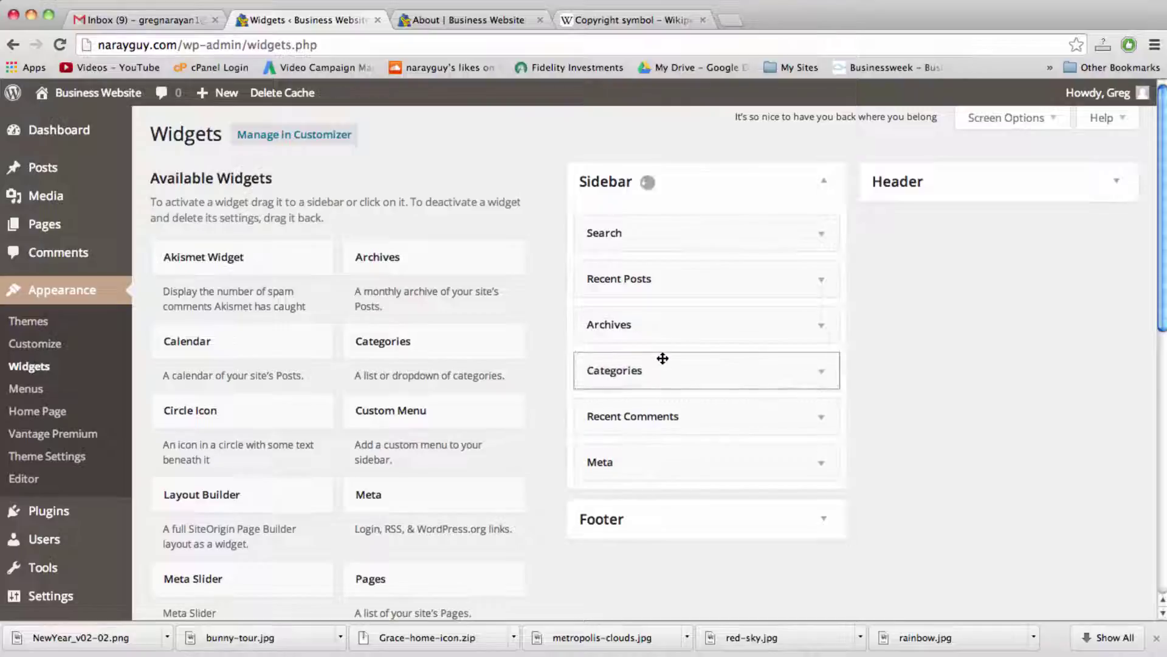
left_click_drag(642, 270, 637, 217)
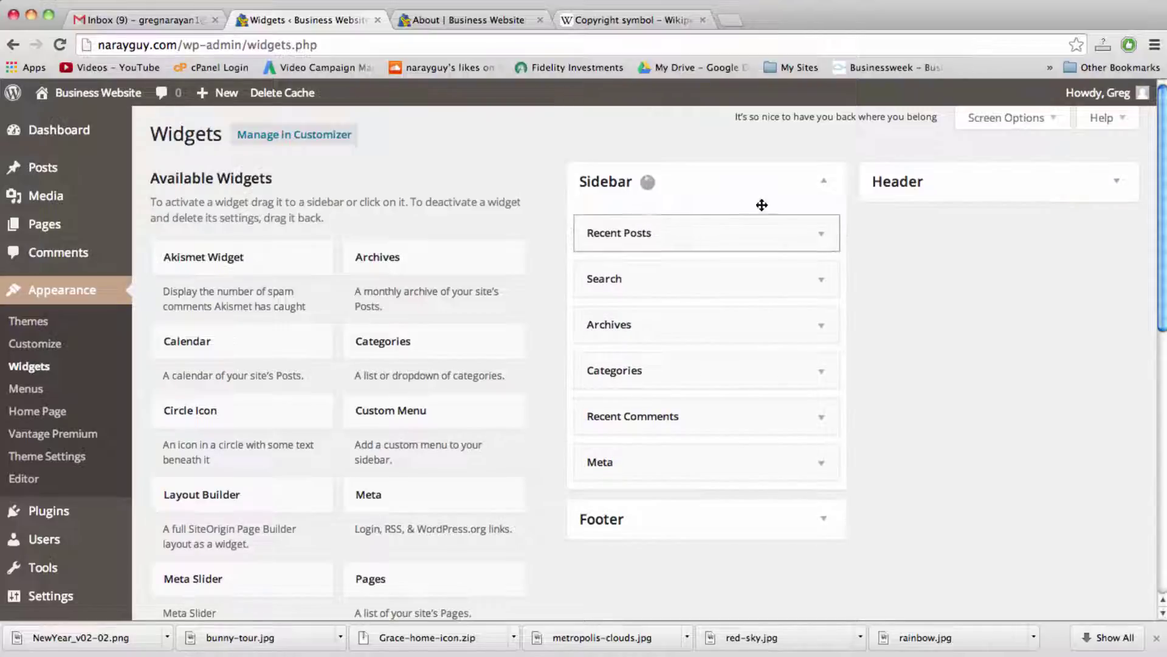
Step: Delete the Recent Posts, Archives, Categories and Recent Comments widgets from the sidebar
left_click(822, 233)
left_click(600, 383)
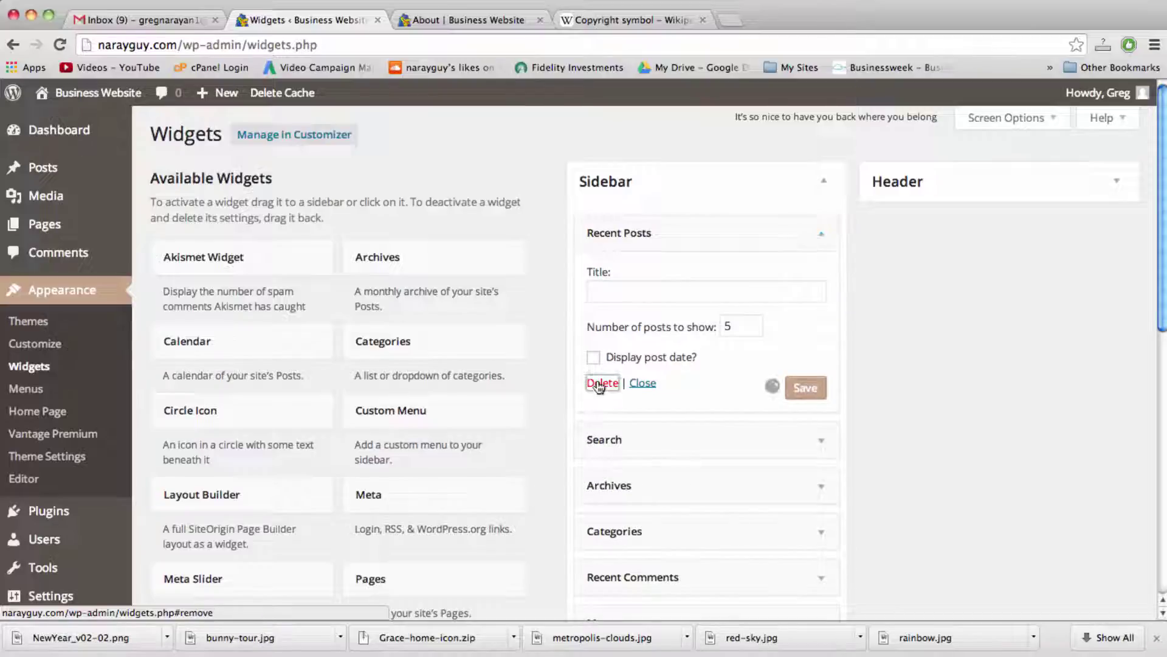
left_click(821, 279)
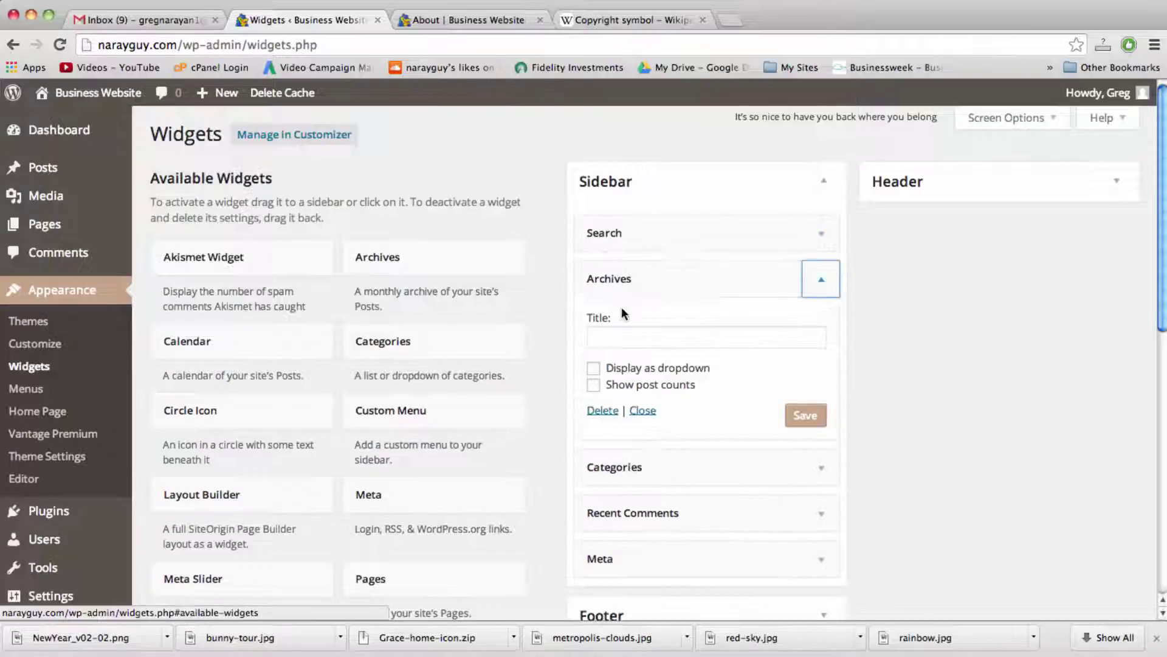
left_click(608, 411)
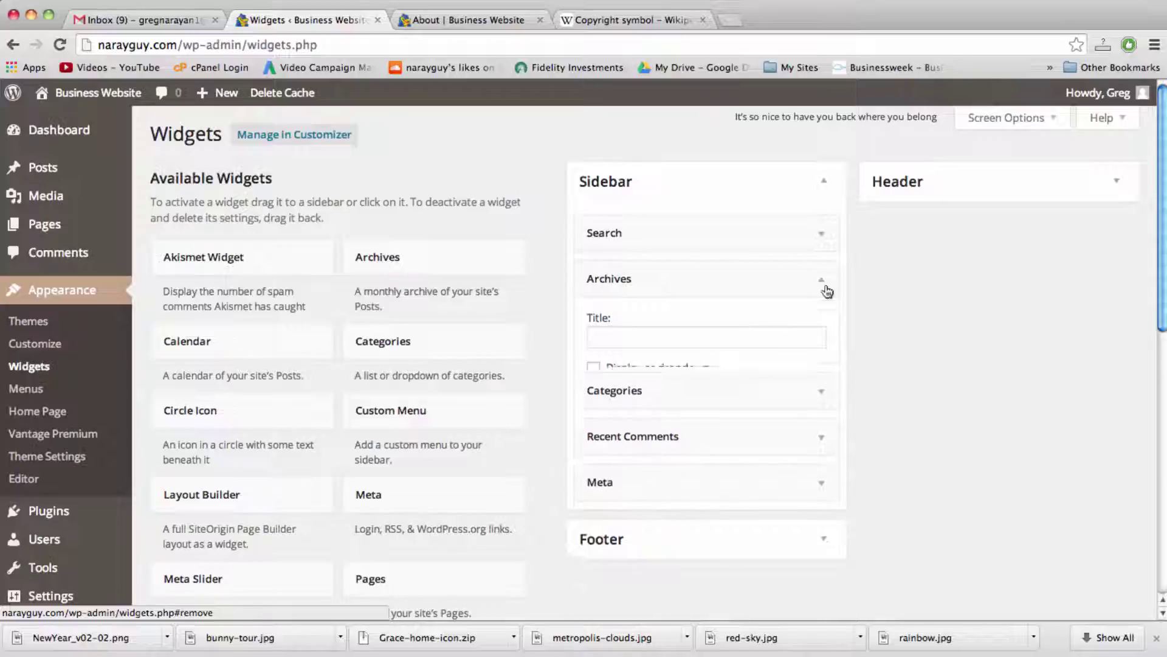
left_click(823, 282)
left_click(598, 424)
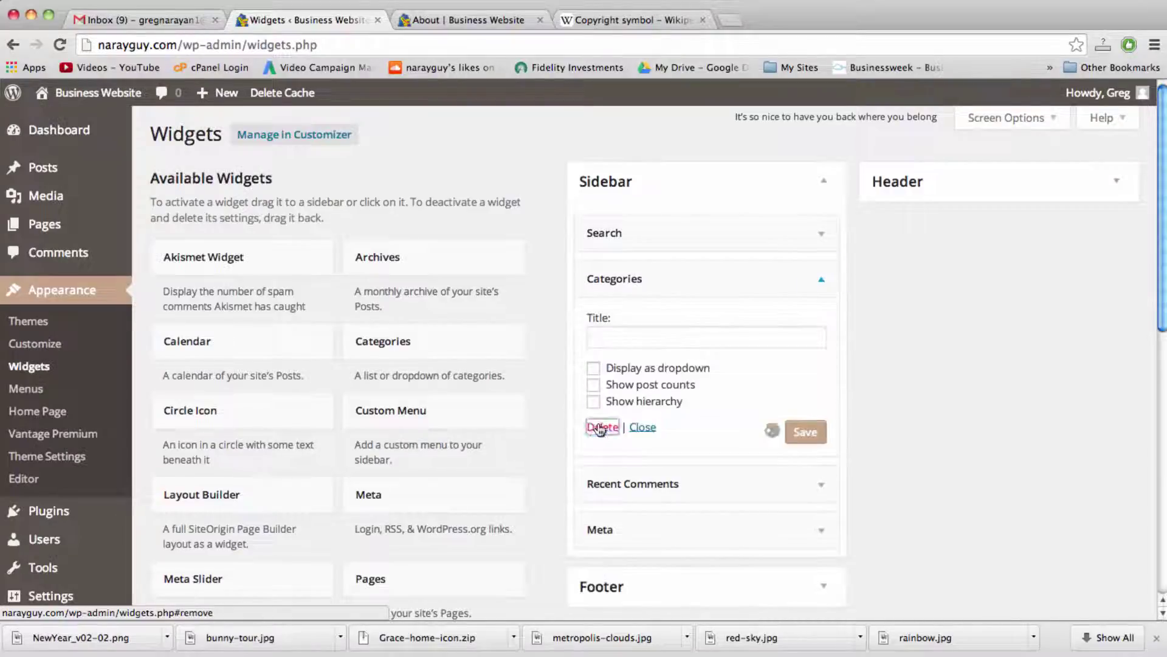
left_click(810, 278)
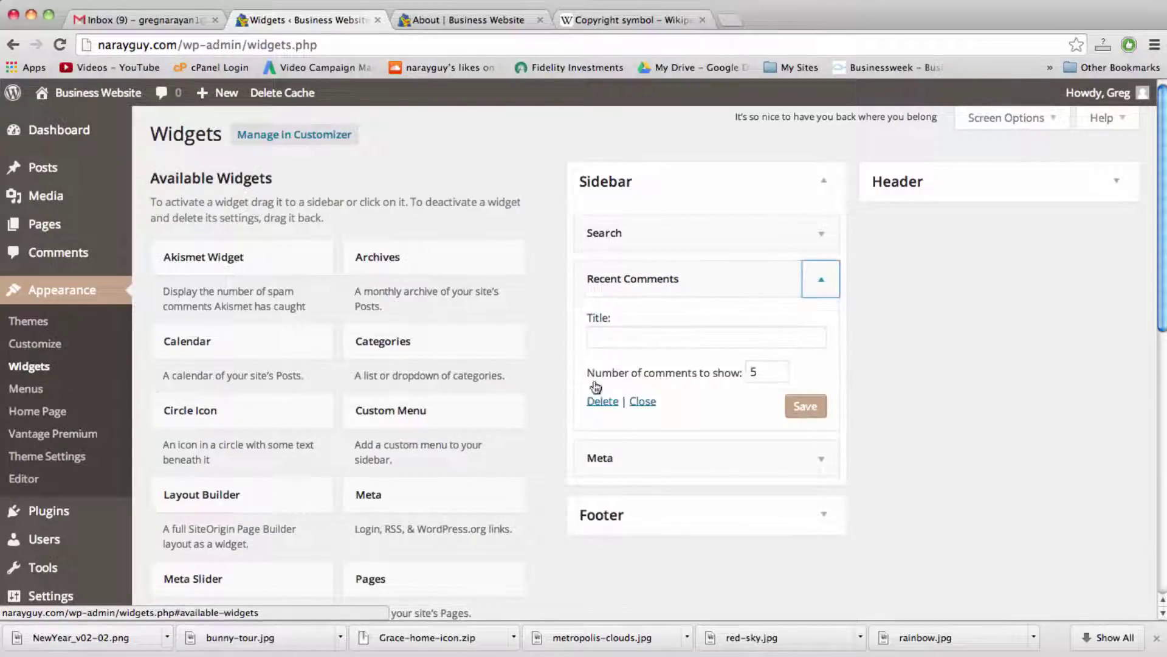
left_click(600, 403)
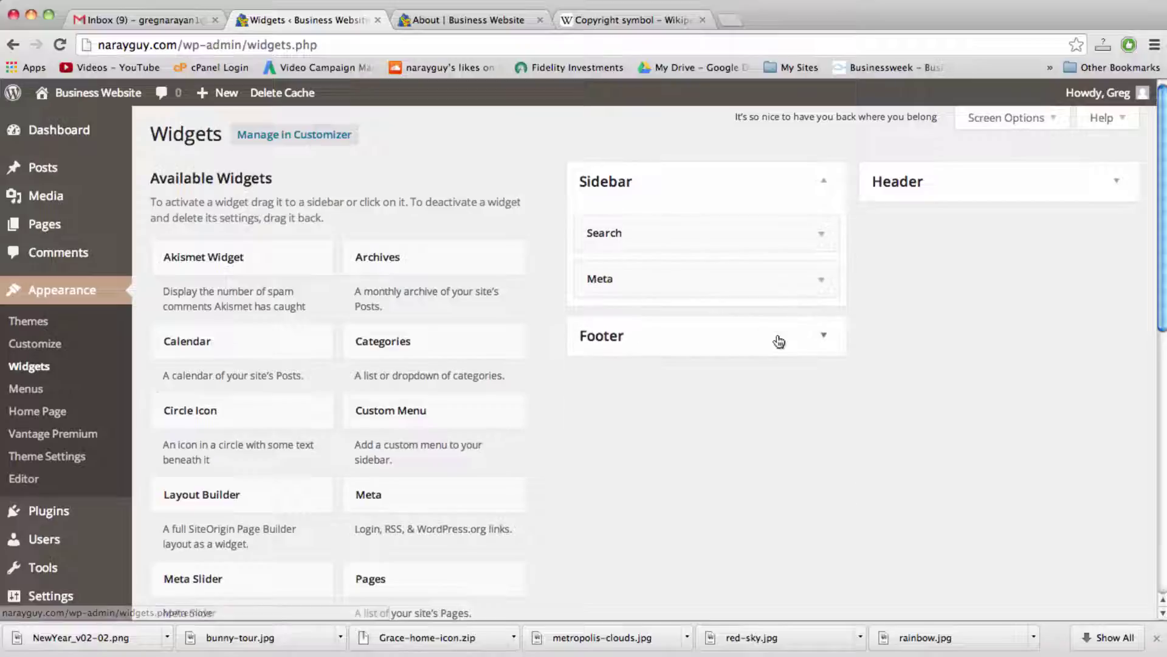
Step: Check the About page sidebar, then delete the Meta widget as well
left_click(822, 283)
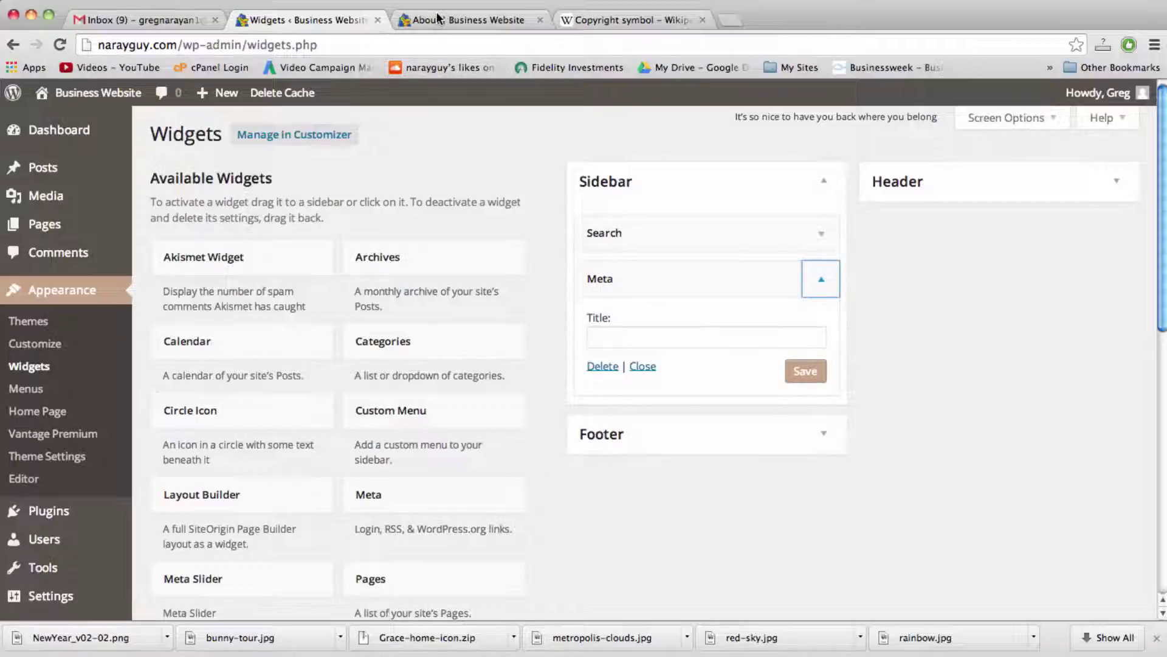
left_click(468, 20)
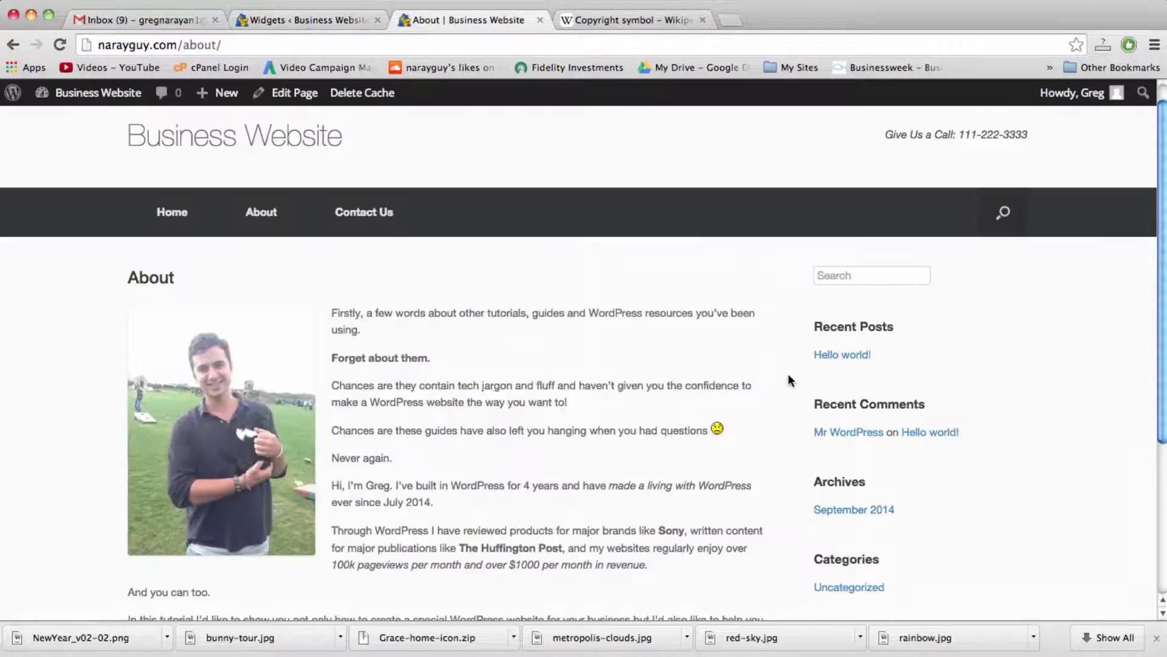
scroll(788, 374, "down", 5)
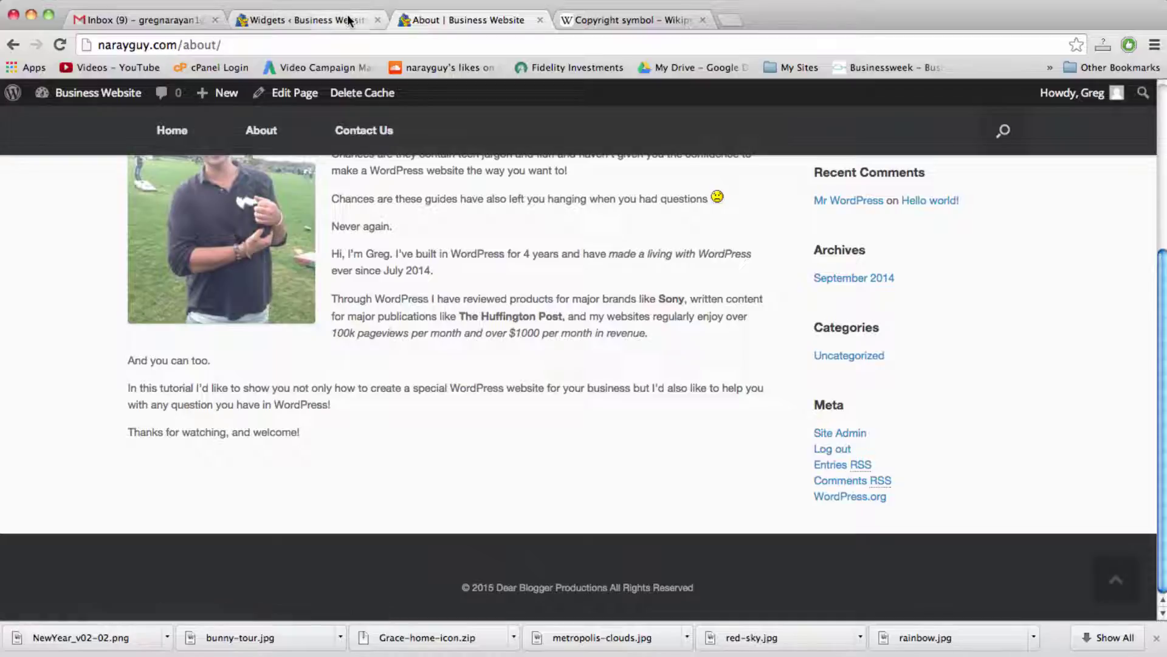
left_click(304, 19)
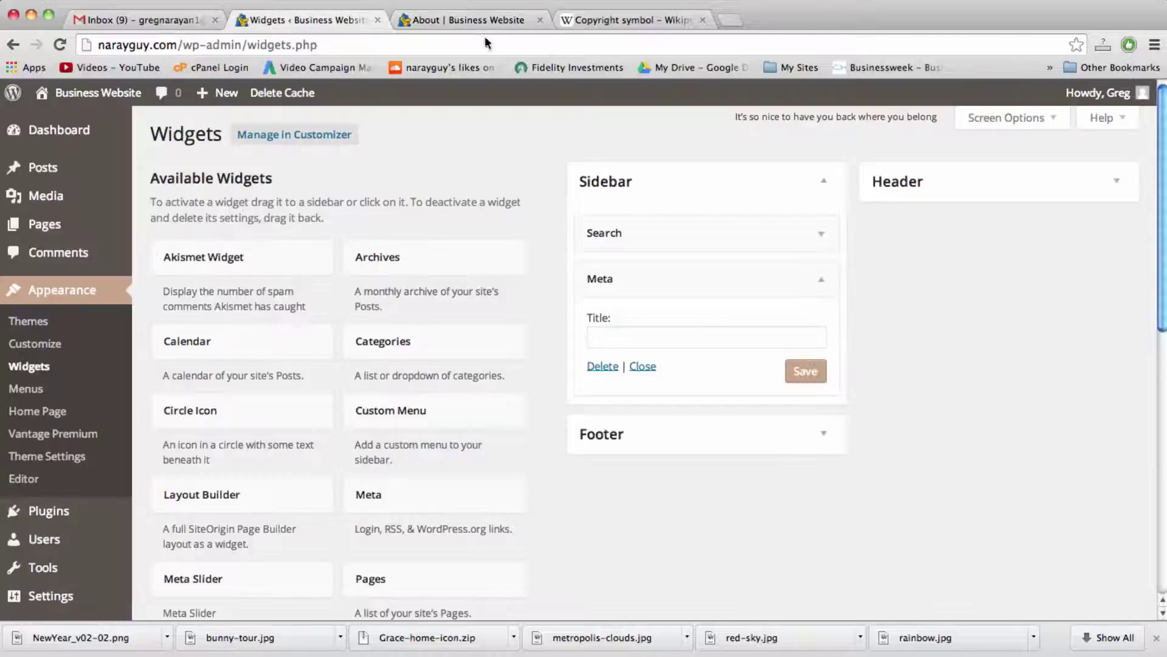
left_click(598, 366)
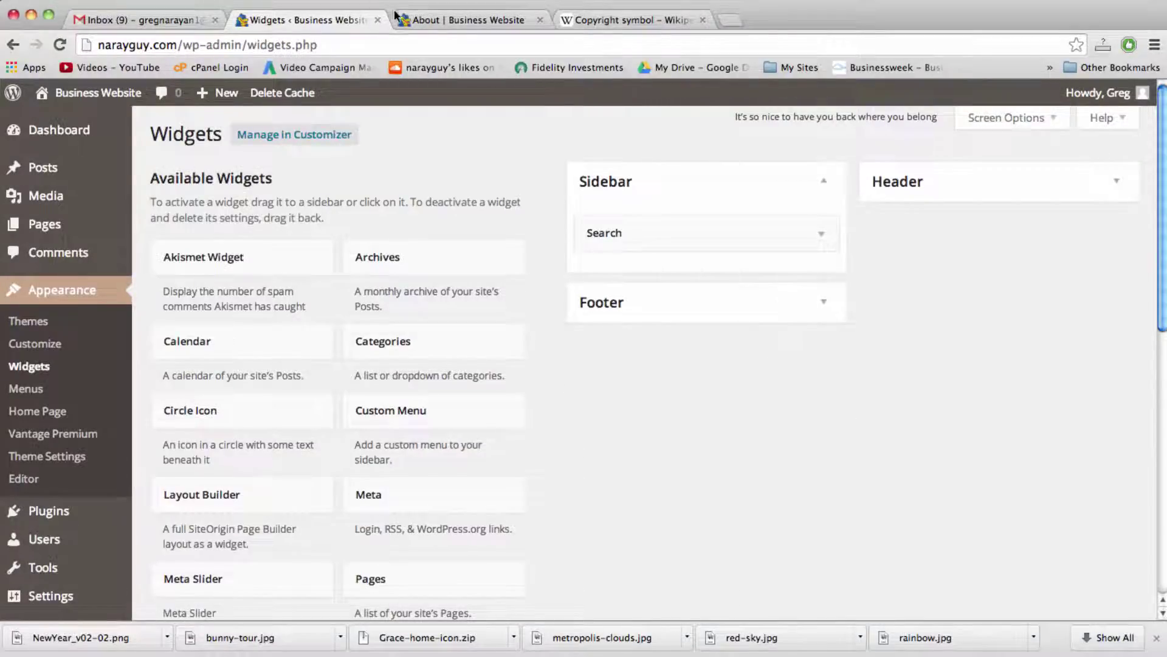
Step: Reload the About page to confirm its sidebar now shows only Search
left_click(396, 19)
left_click(447, 42)
key("Return")
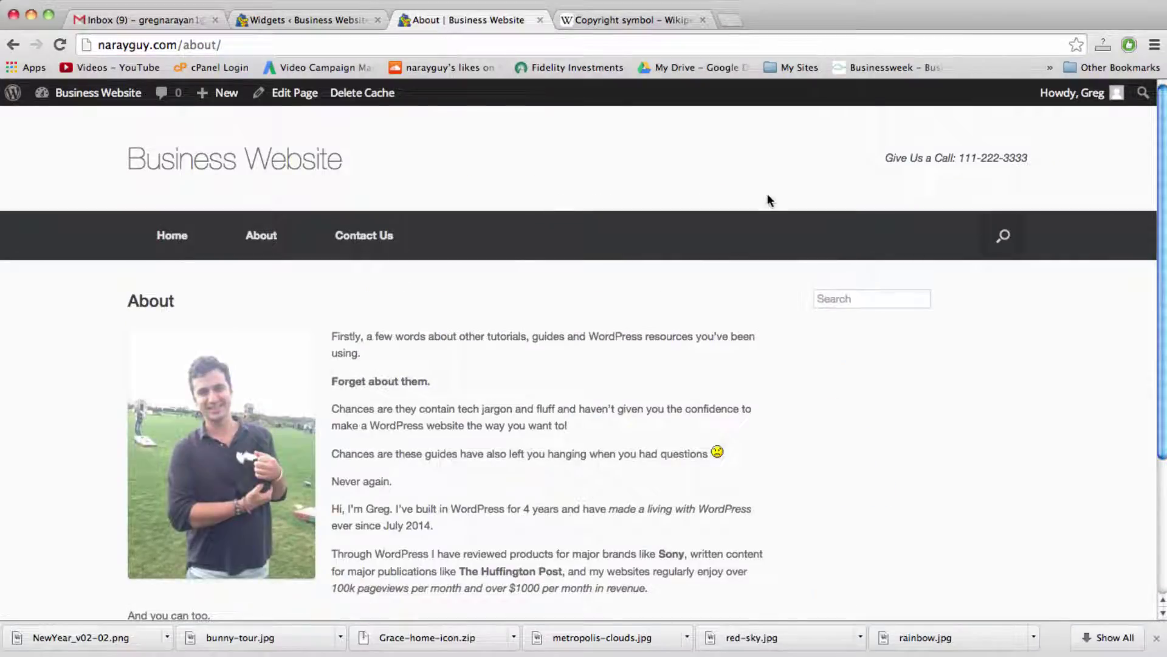
left_click(845, 300)
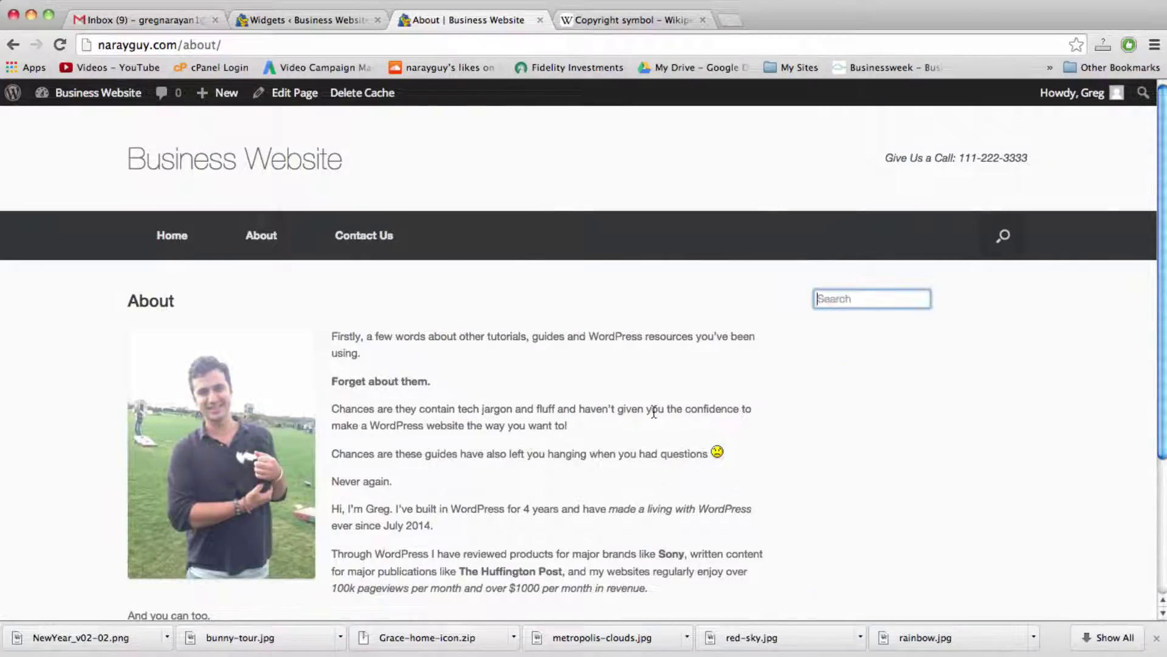
scroll(653, 412, "down", 5)
scroll(653, 412, "up", 5)
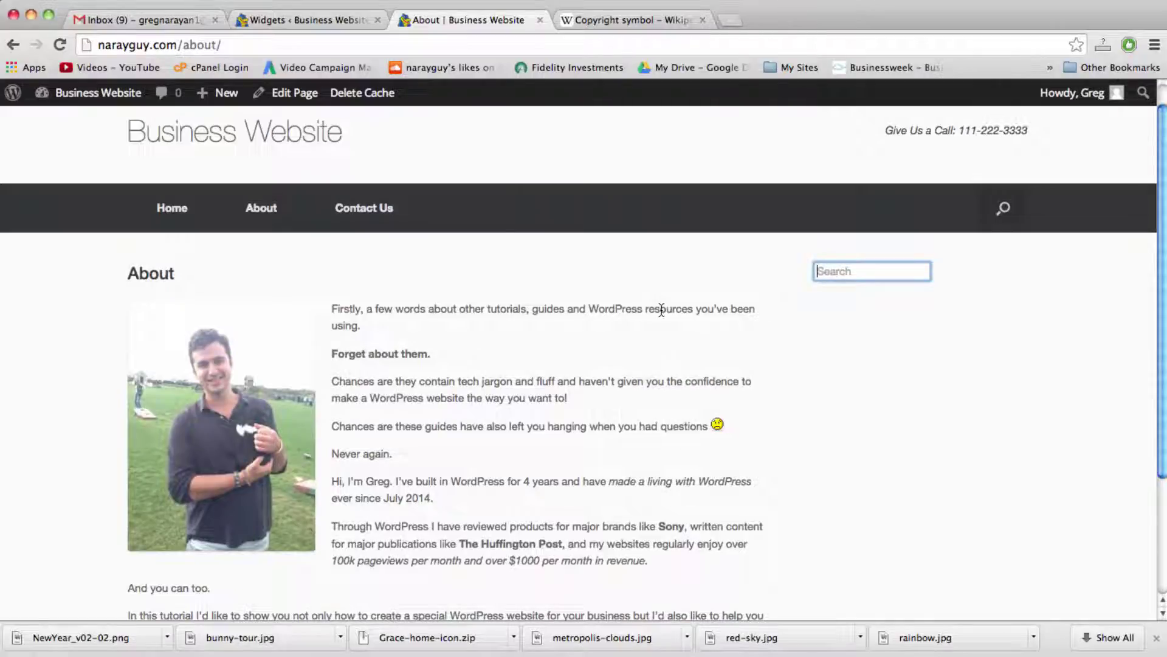
left_click(732, 20)
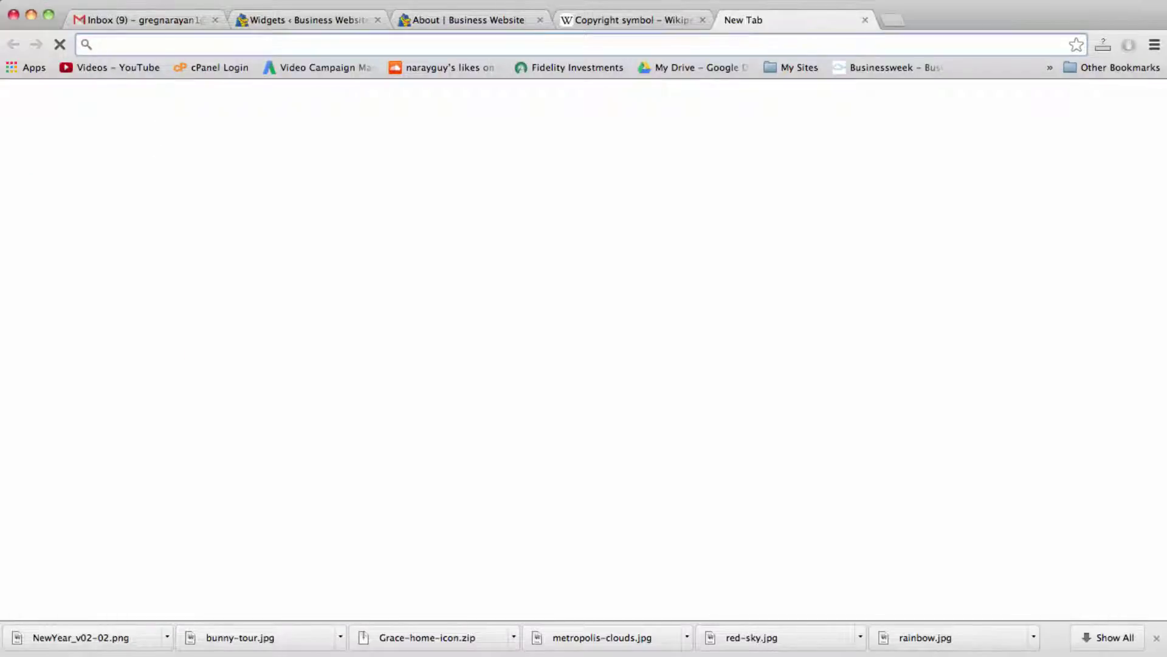
Step: Search for adsense and open the AdSense account's ad units list
type("adsense")
key("Return")
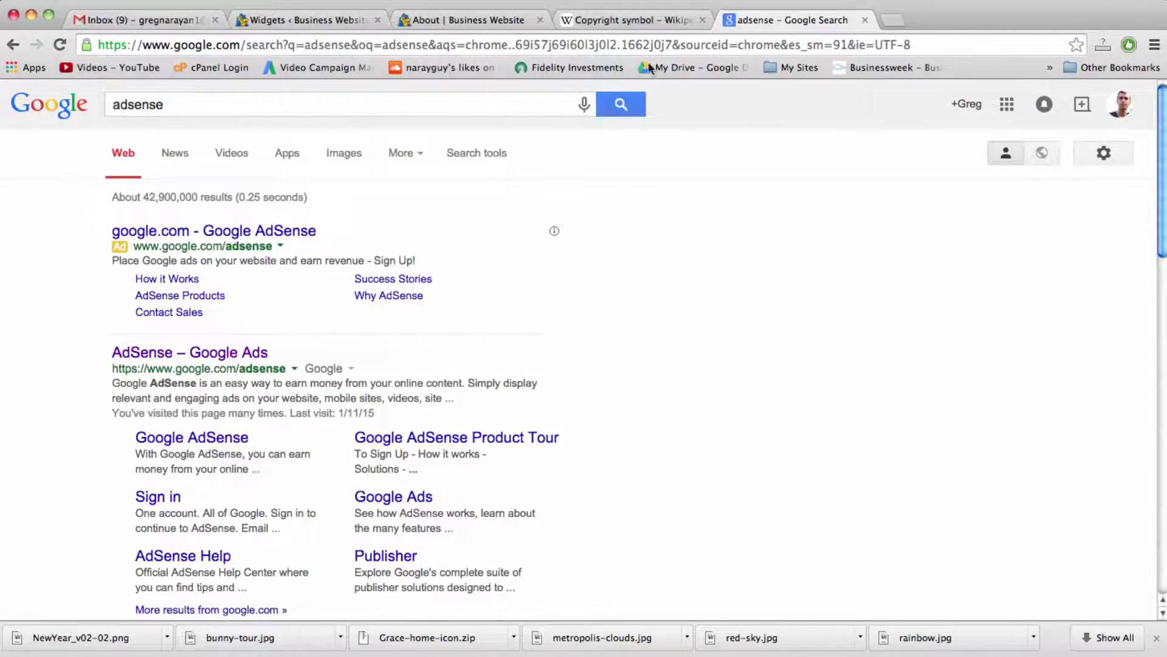
left_click(240, 352)
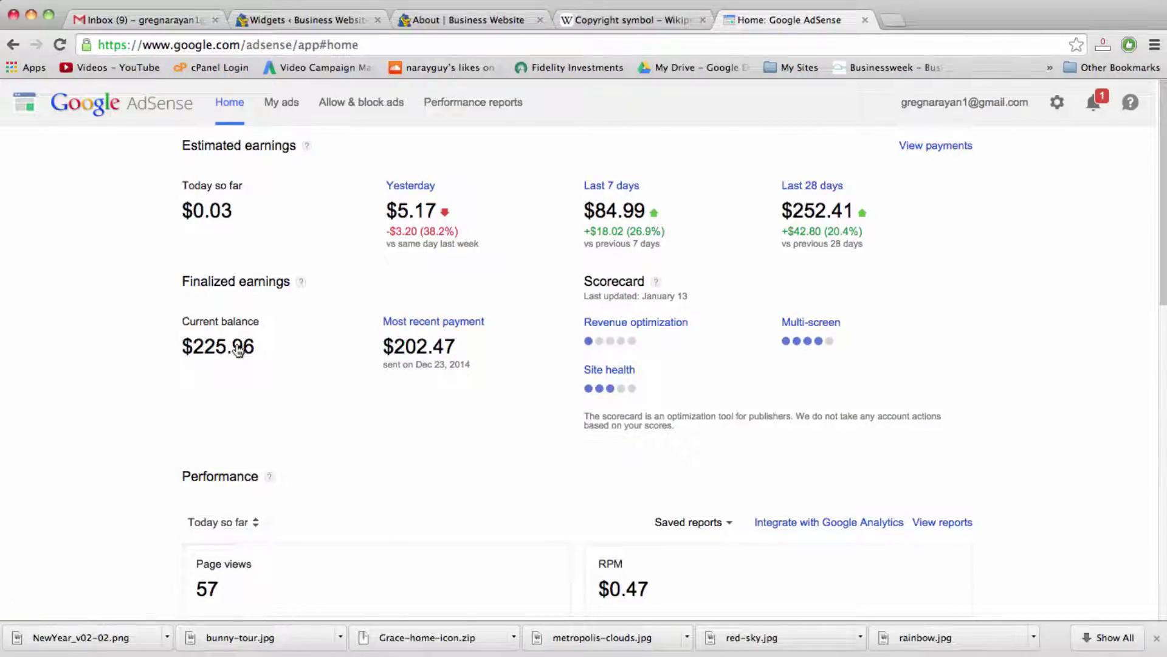
left_click(272, 103)
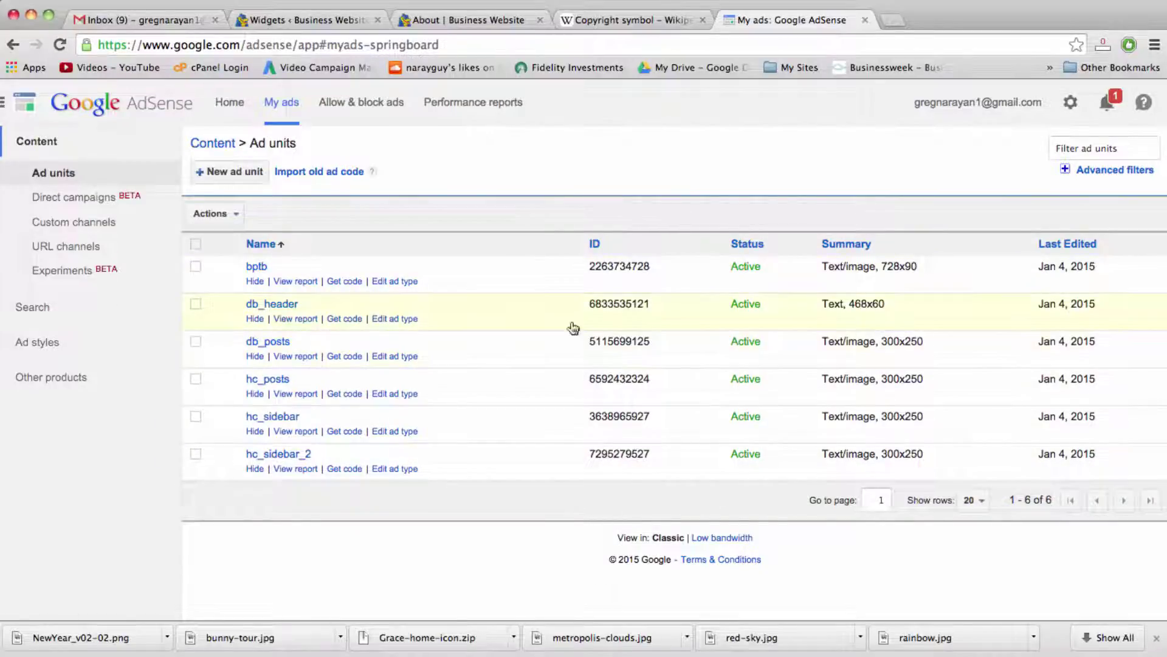
Step: Copy the db_posts ad unit's code, close the code window, and return to the Widgets page
left_click(332, 357)
left_click(493, 342)
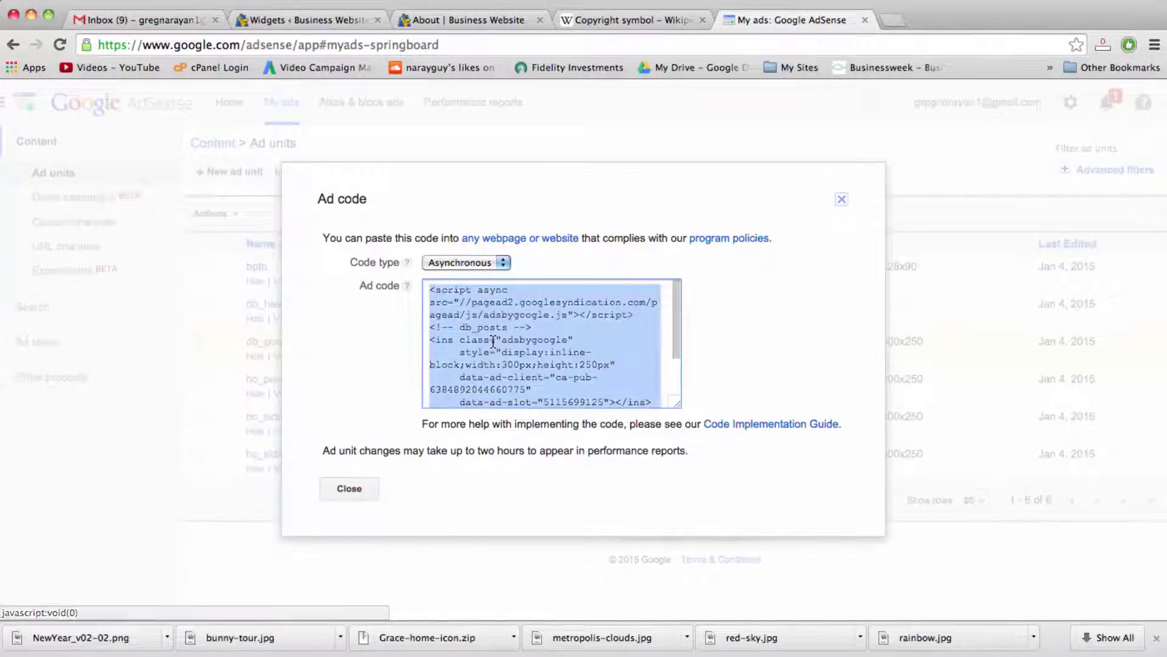
right_click(486, 338)
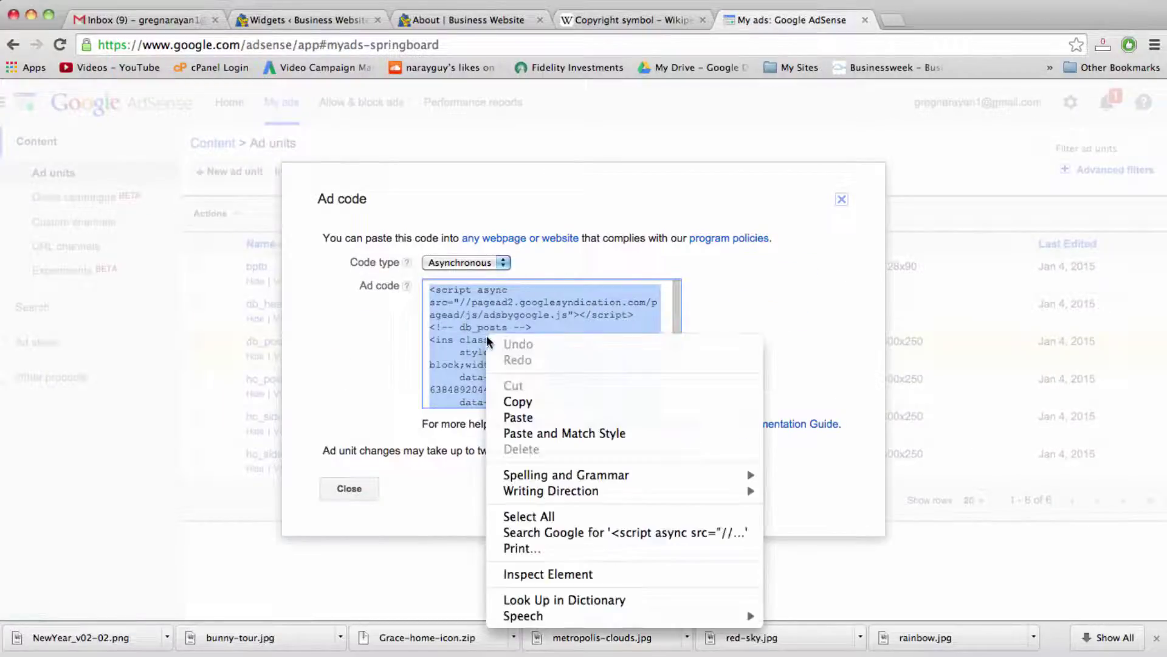
left_click(521, 400)
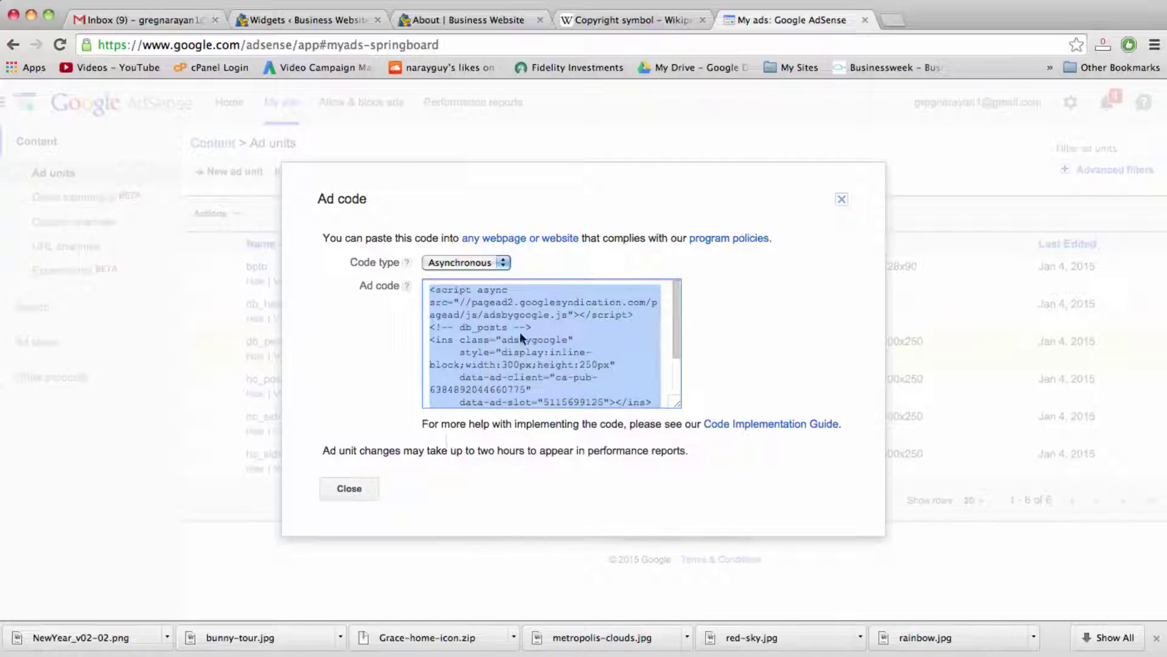
left_click(361, 496)
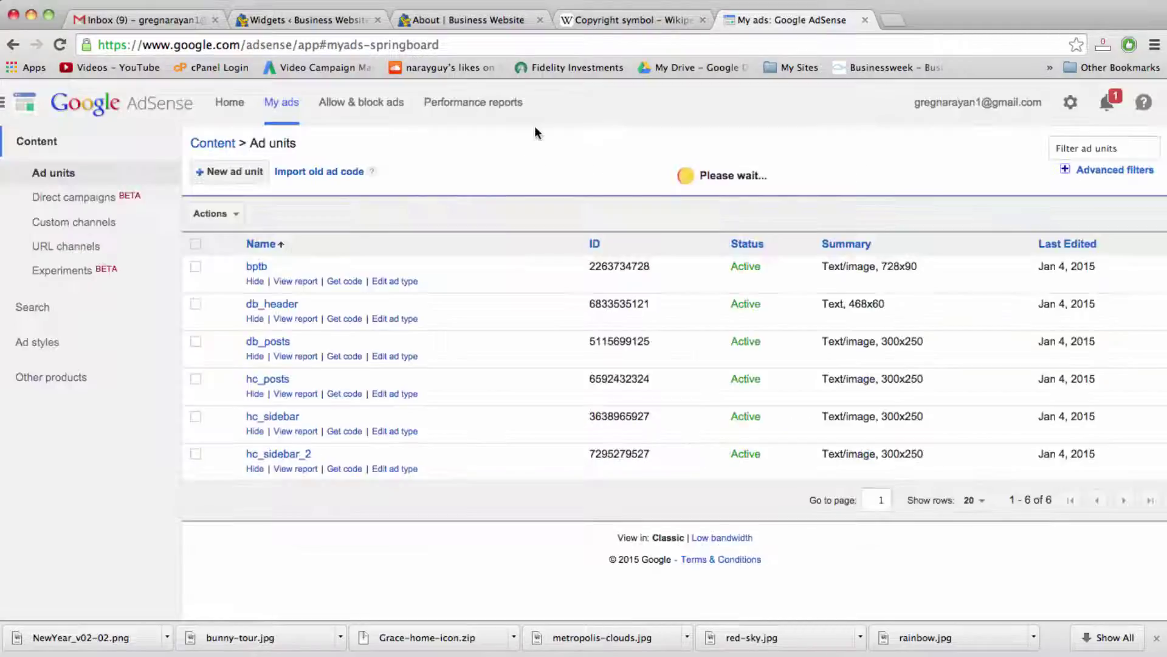
left_click(331, 18)
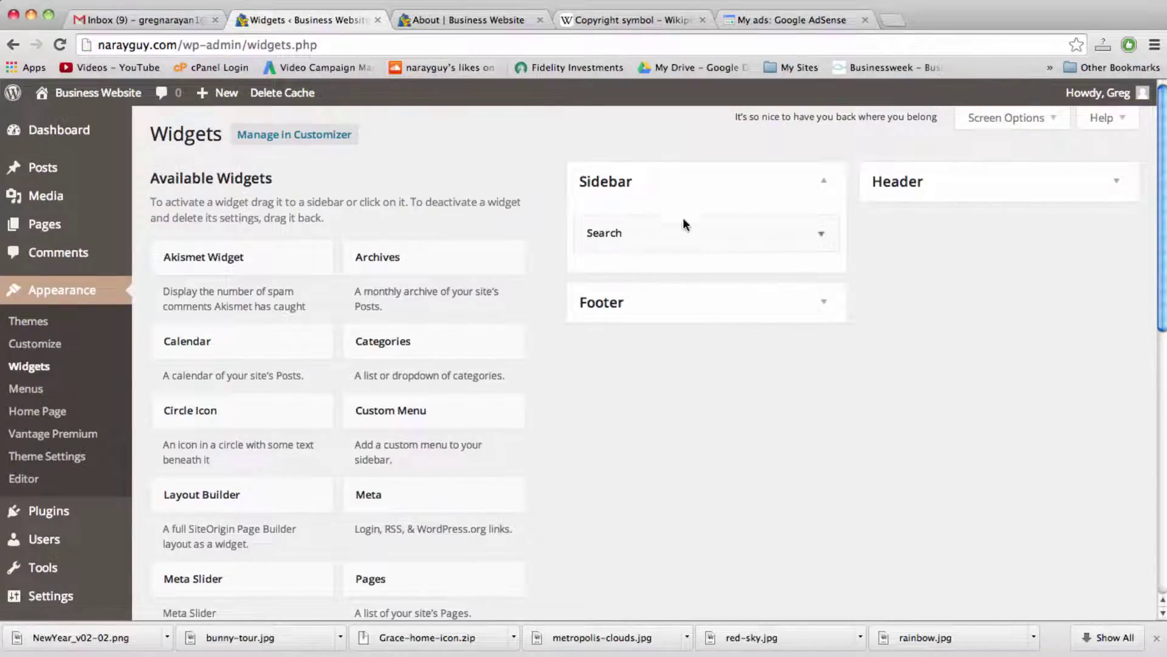
Step: Add a Text widget to the Sidebar
scroll(552, 307, "down", 6)
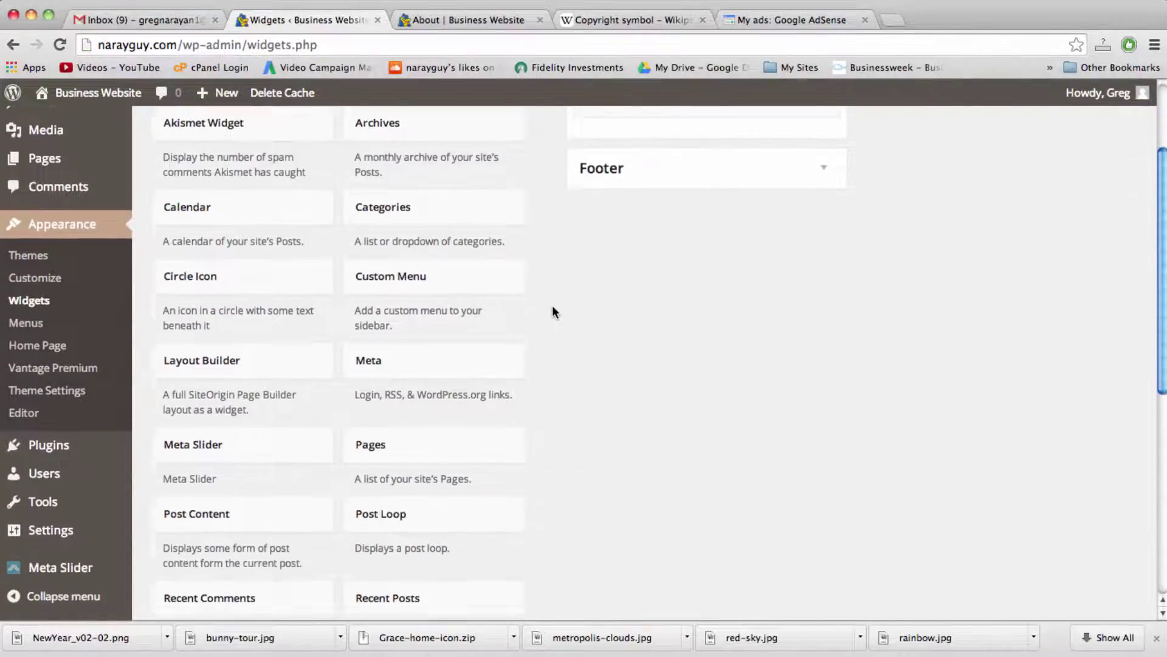
scroll(552, 312, "down", 2)
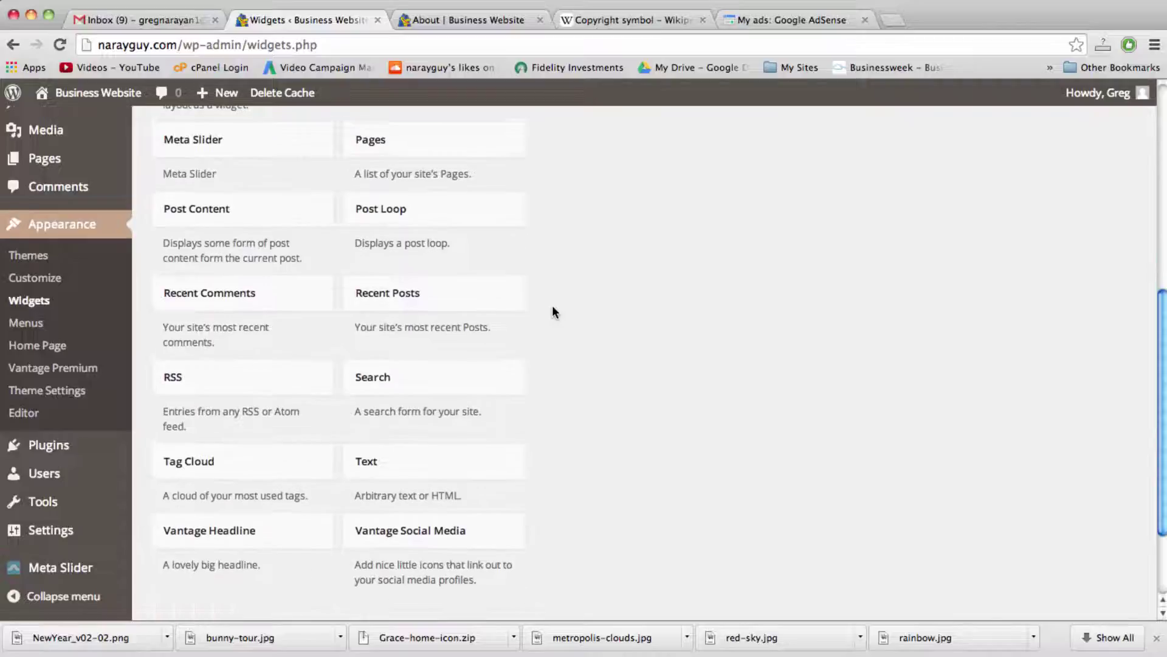
left_click(467, 445)
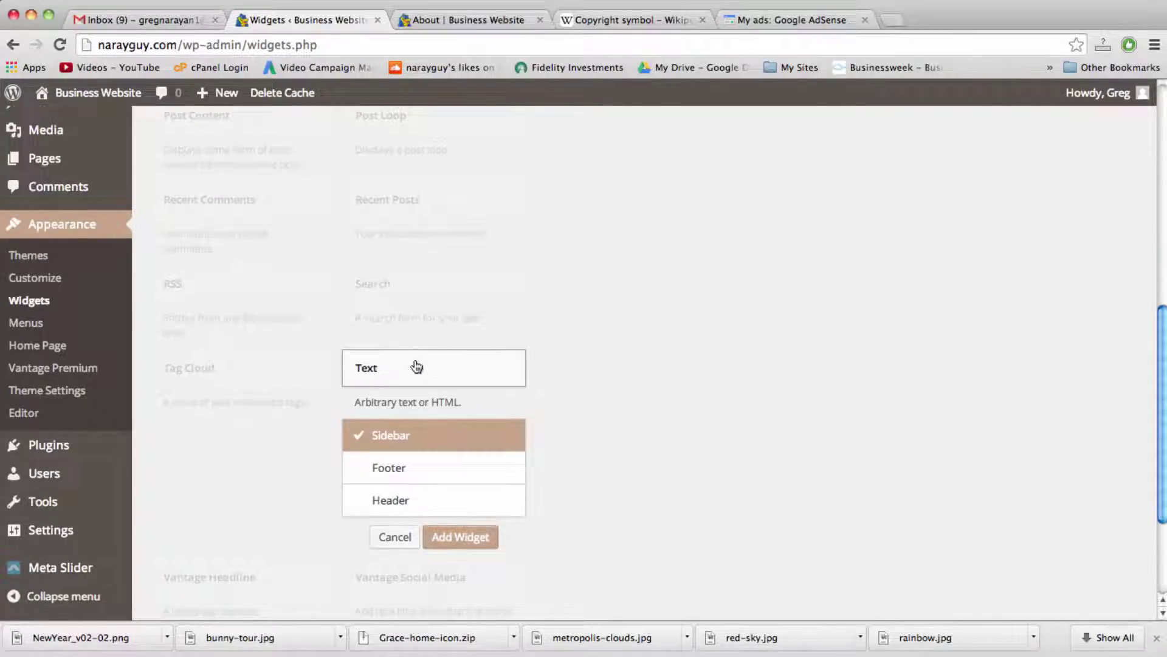
left_click(449, 529)
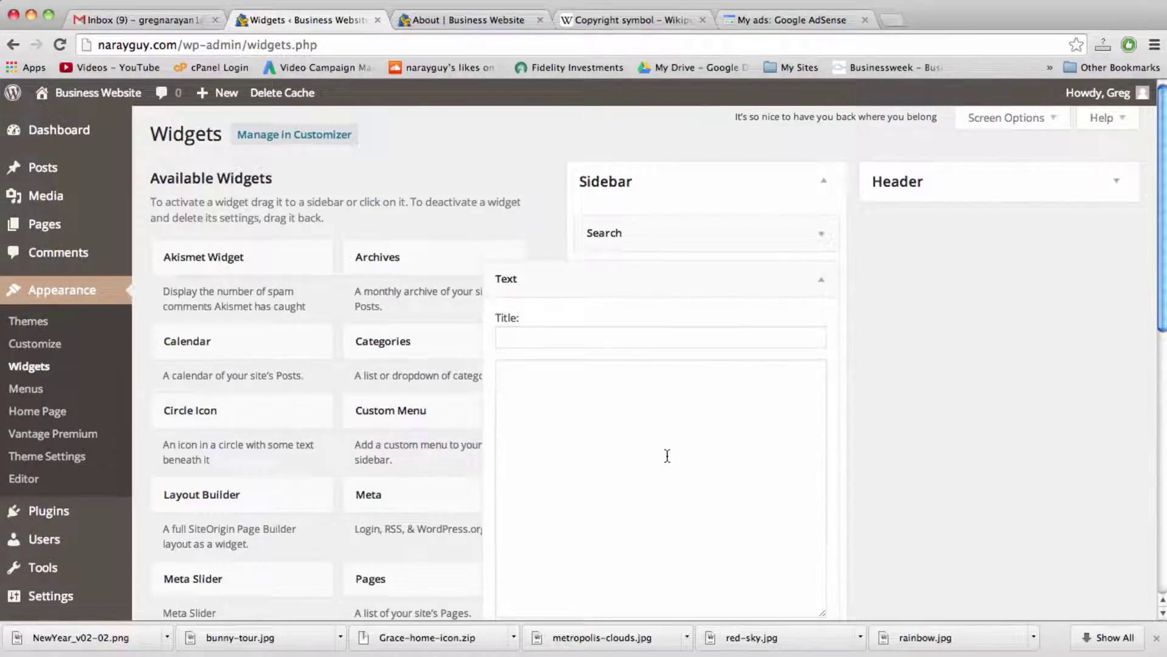
Step: Paste the AdSense db_posts ad code into the Text widget, save it, and collapse it
left_click(671, 451)
right_click(673, 450)
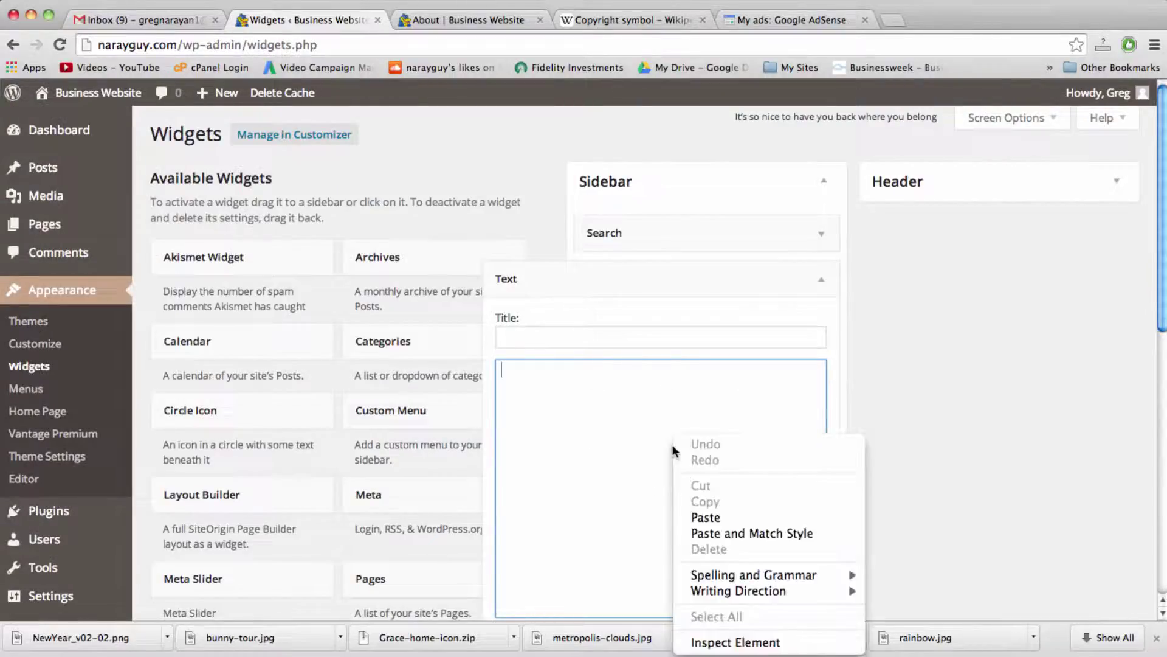
left_click(701, 517)
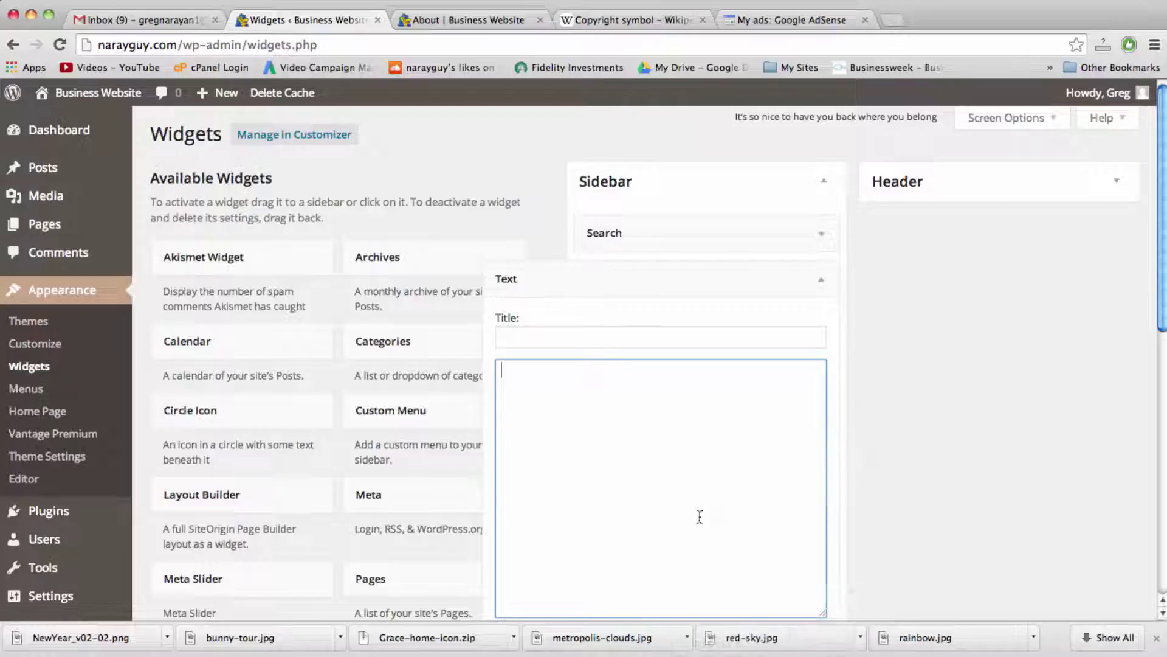
scroll(584, 543, "down", 3)
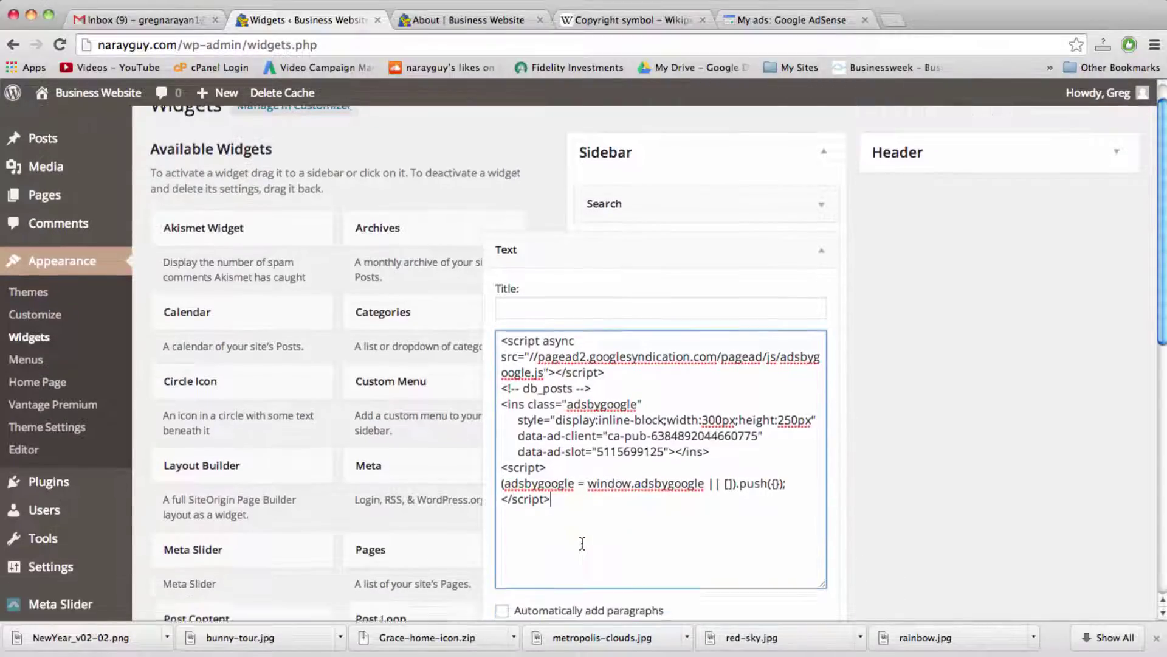
scroll(582, 545, "down", 2)
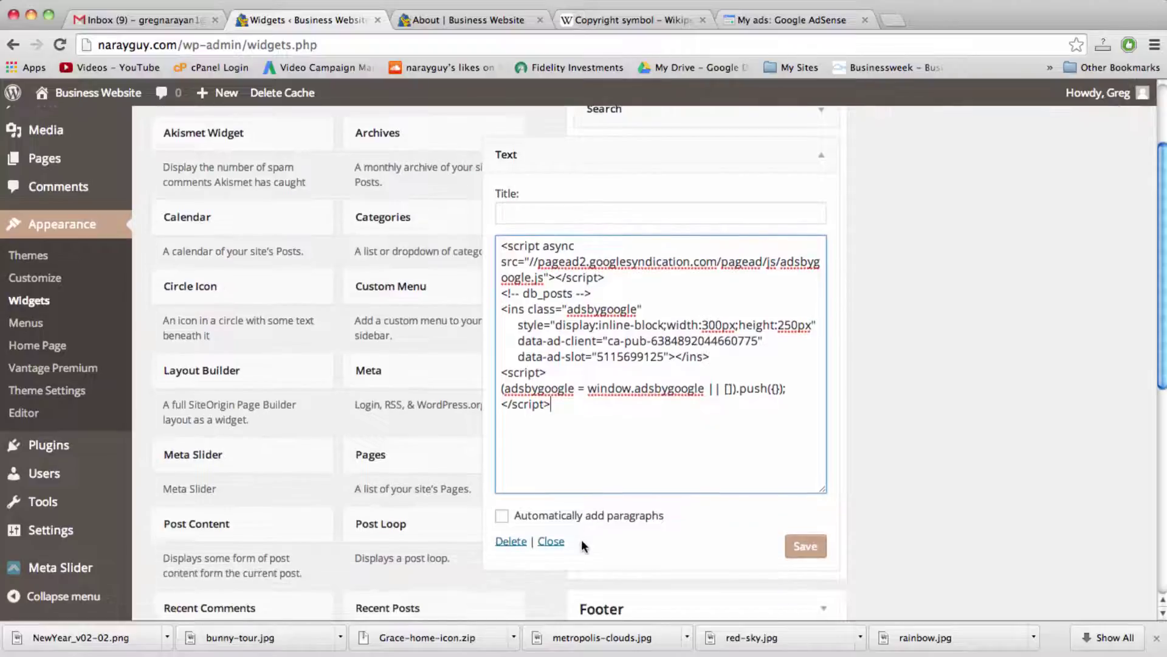
left_click(805, 546)
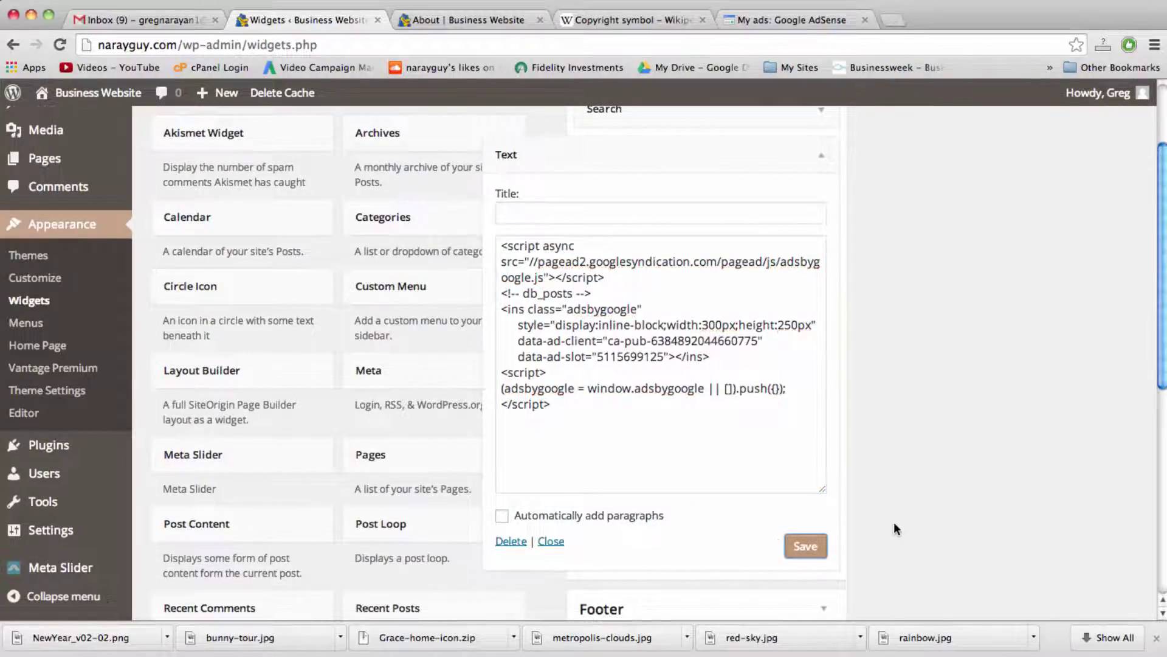
scroll(894, 524, "up", 1)
scroll(894, 522, "up", 4)
left_click(829, 281)
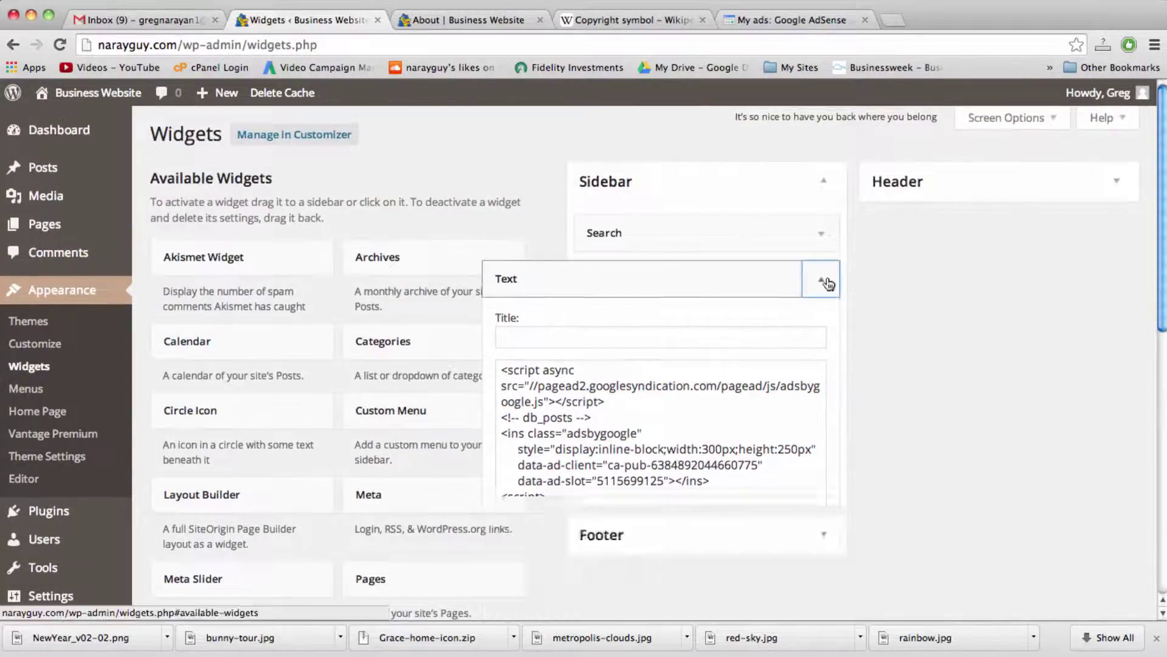
left_click(468, 20)
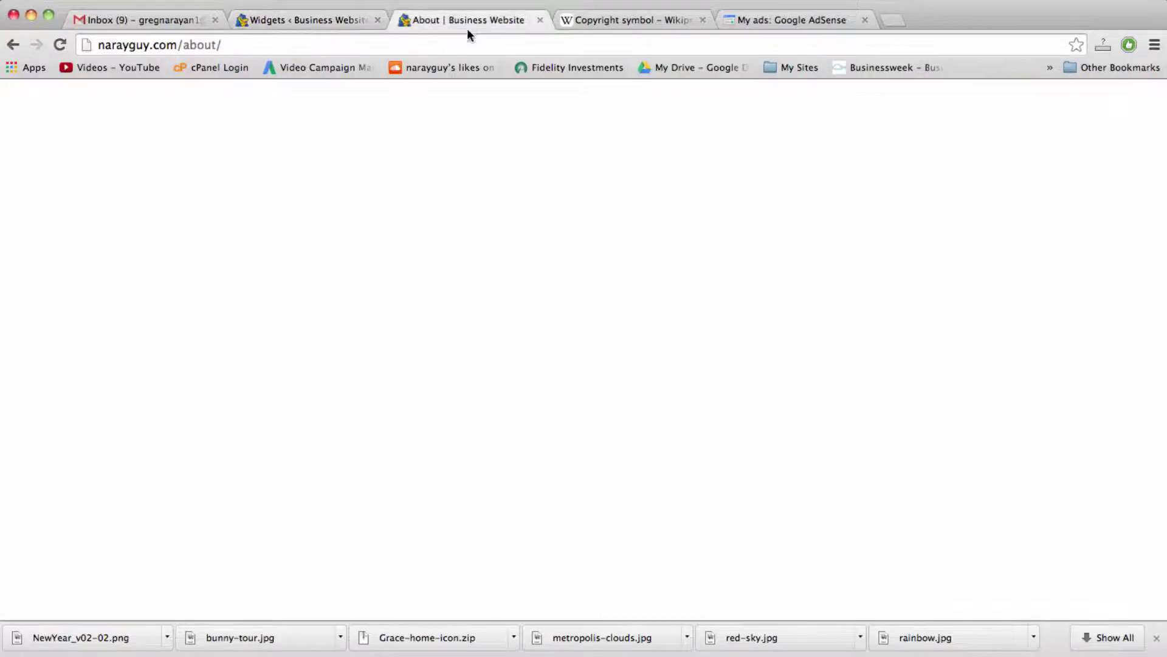
Step: Reload the About page and scroll to see the lynda.com ad banner below the Search box
left_click(466, 41)
key("Return")
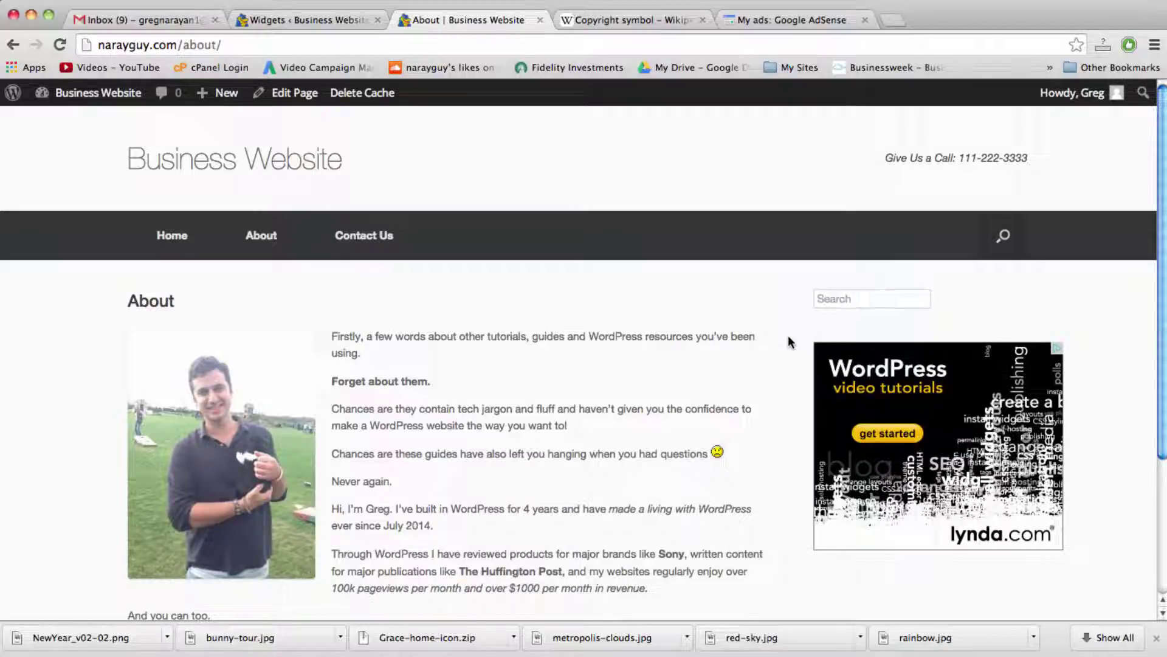
scroll(790, 342, "down", 2)
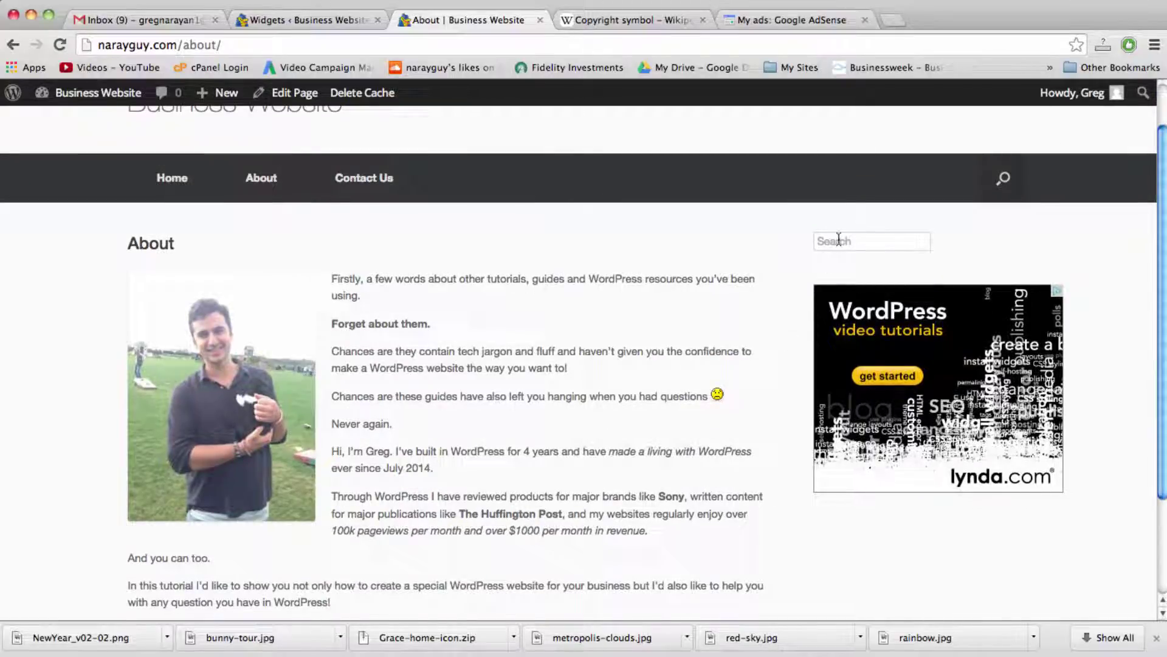
double_click(731, 280)
double_click(731, 351)
scroll(730, 348, "up", 2)
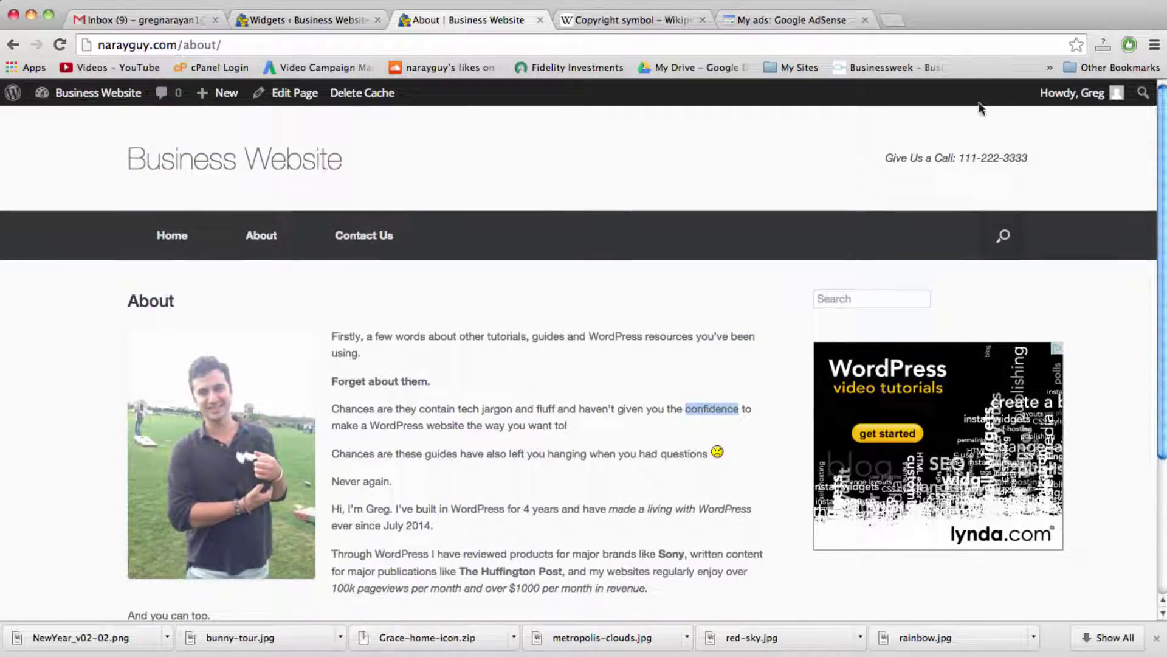
mouse_move(1070, 93)
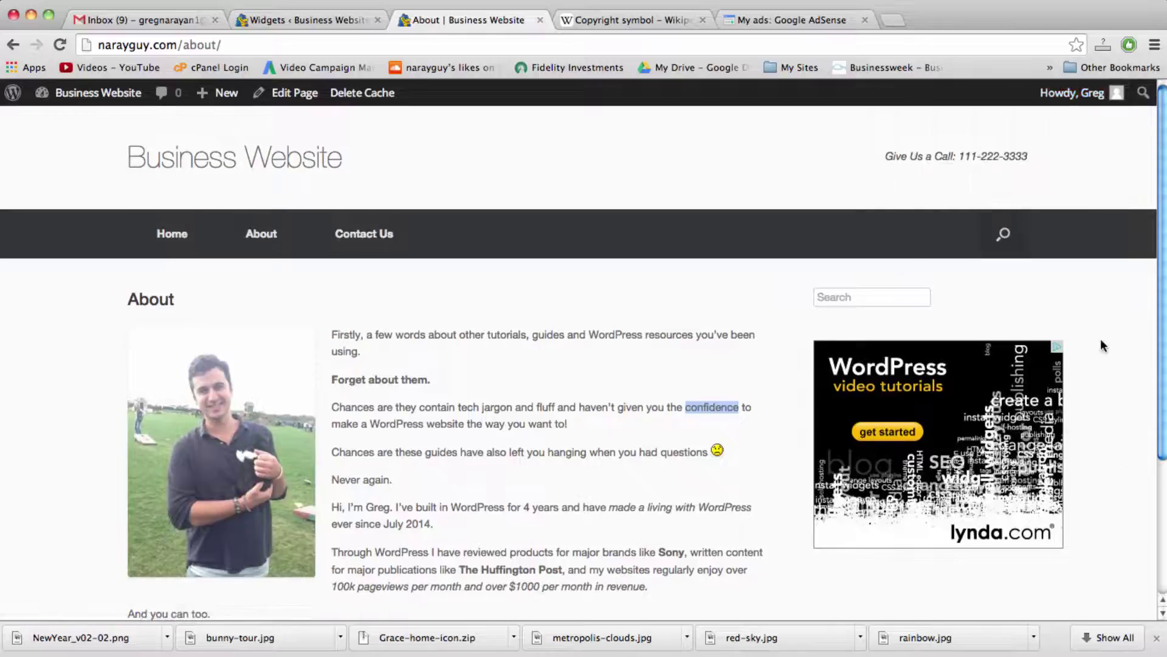
scroll(1101, 341, "down", 5)
scroll(1101, 344, "up", 5)
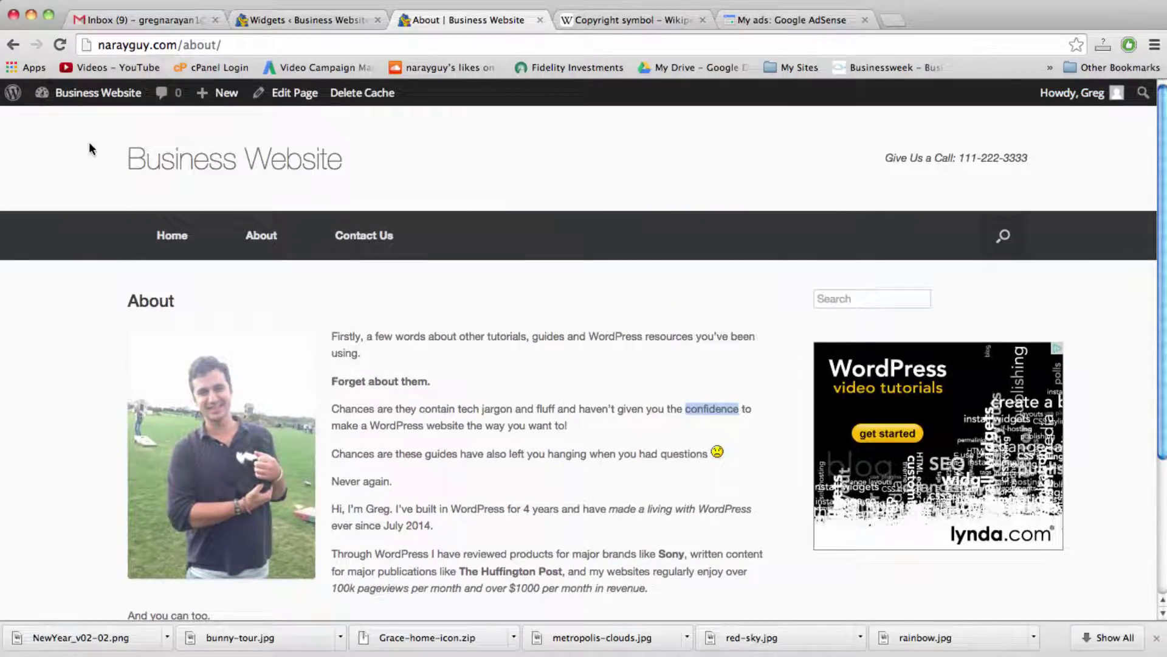
scroll(1052, 248, "down", 4)
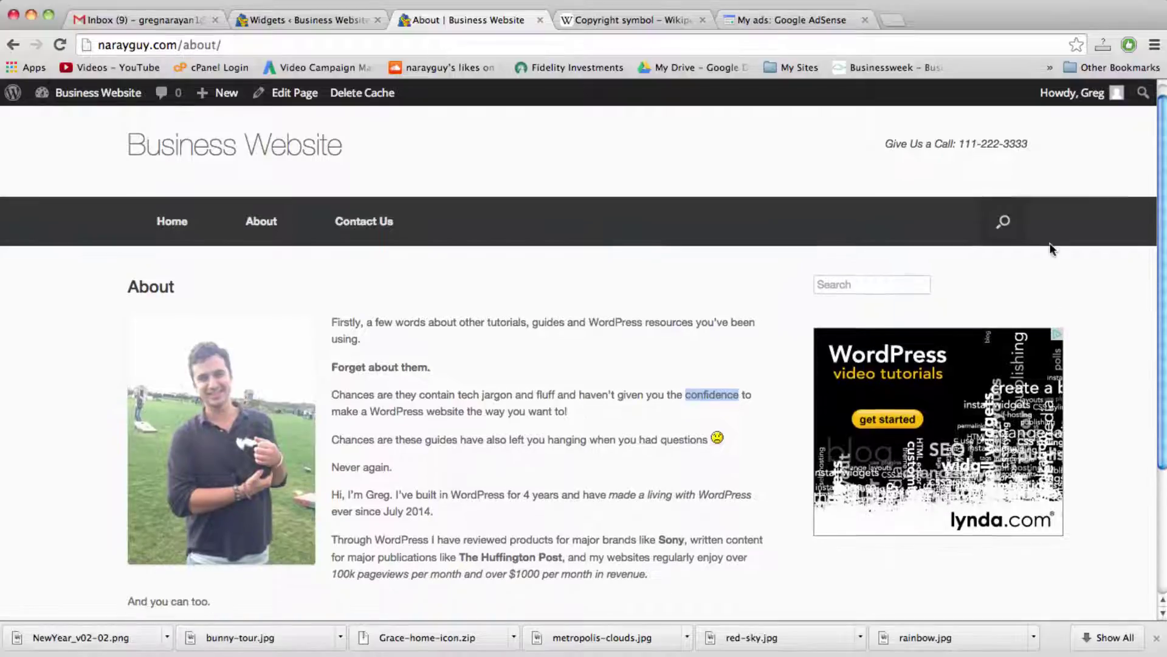
scroll(1052, 248, "down", 2)
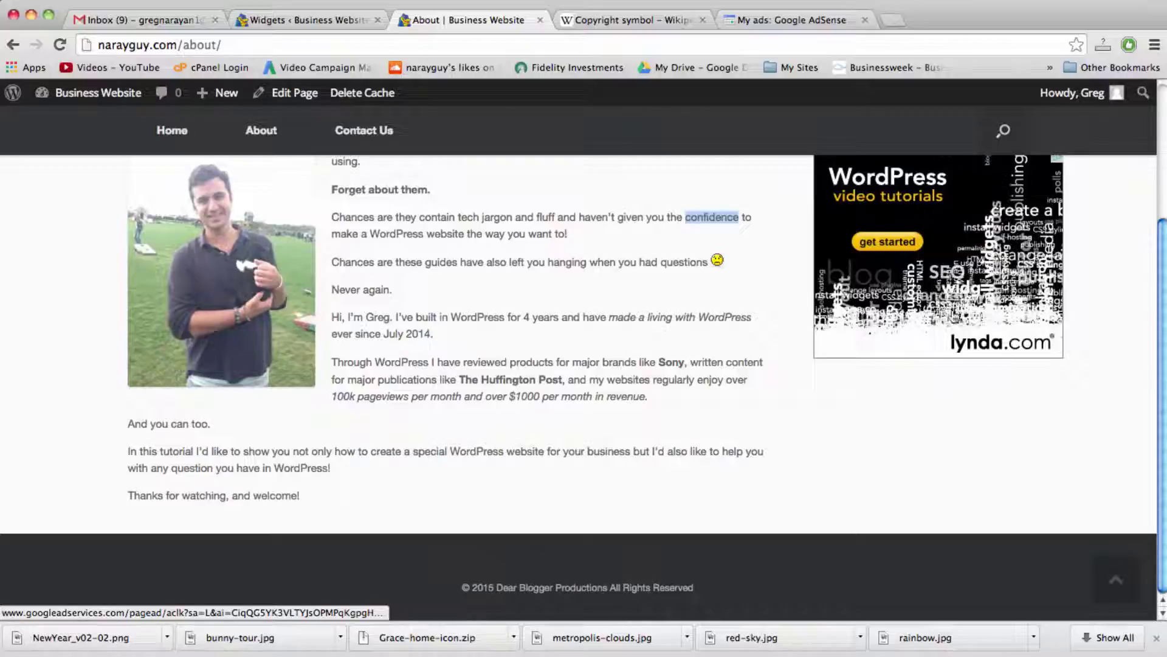
scroll(819, 421, "up", 5)
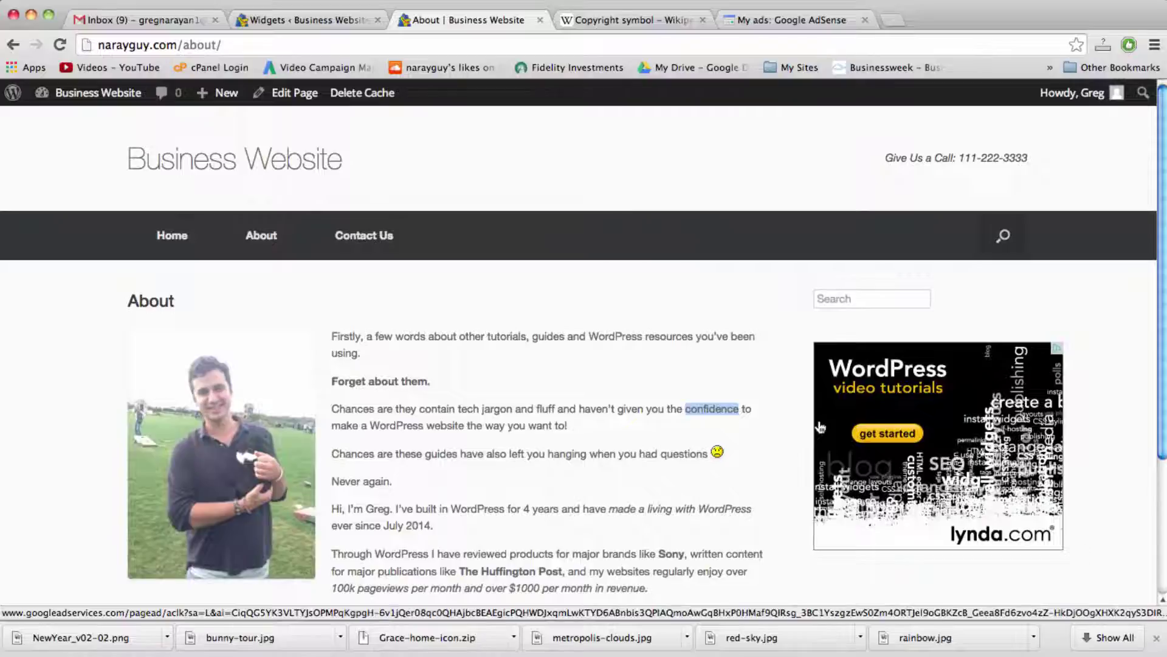
Step: Inspect the About page's sidebar search box, body text and header title
left_click(861, 299)
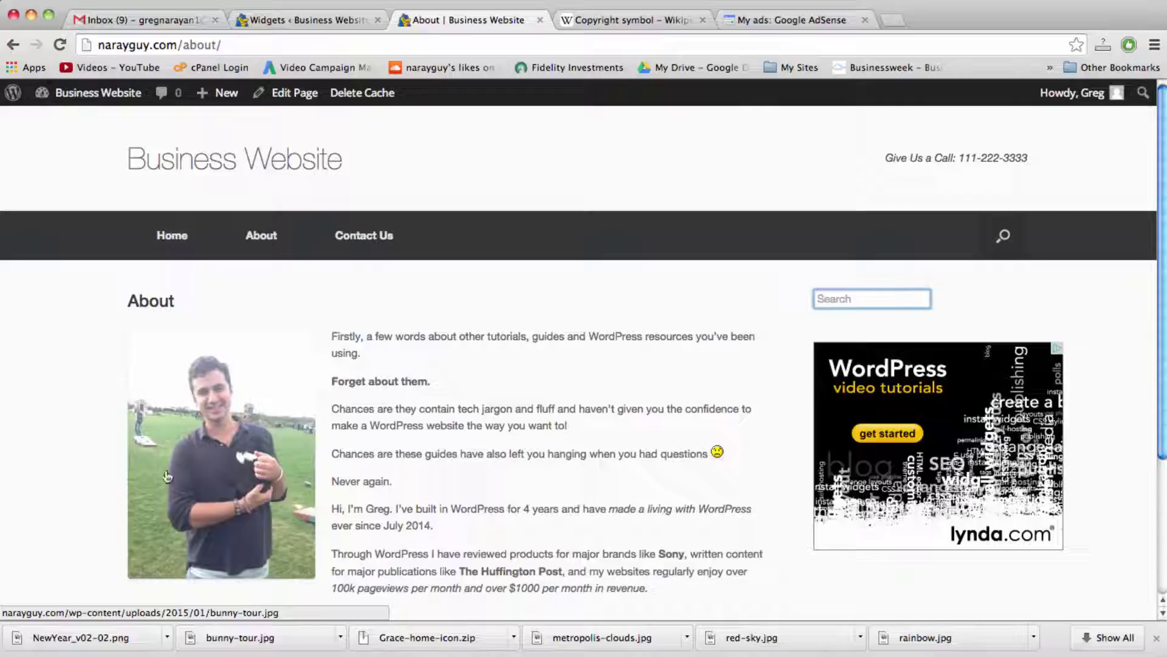
scroll(521, 373, "down", 3)
scroll(520, 374, "up", 3)
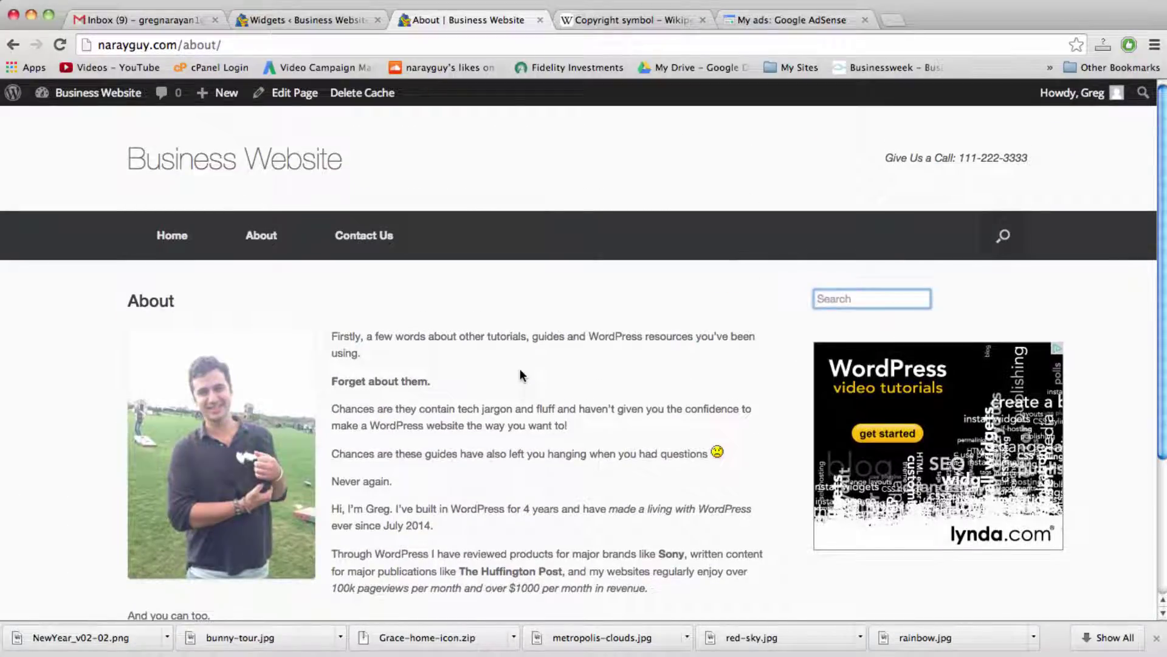
left_click(618, 338)
double_click(618, 339)
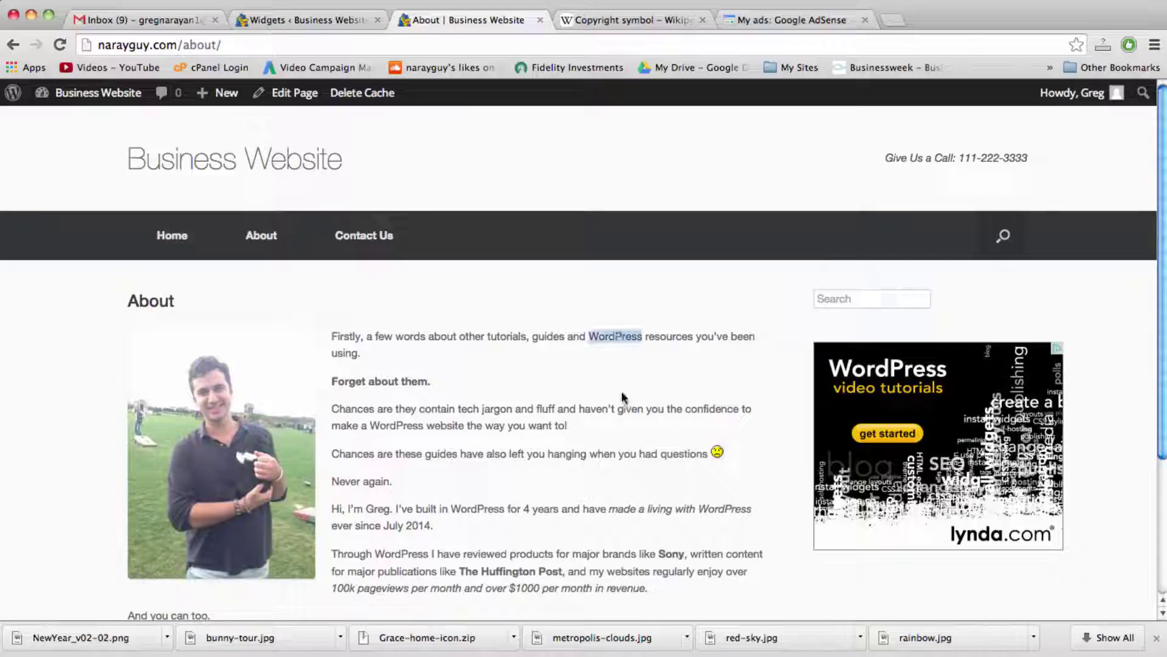
double_click(626, 409)
left_click(624, 450)
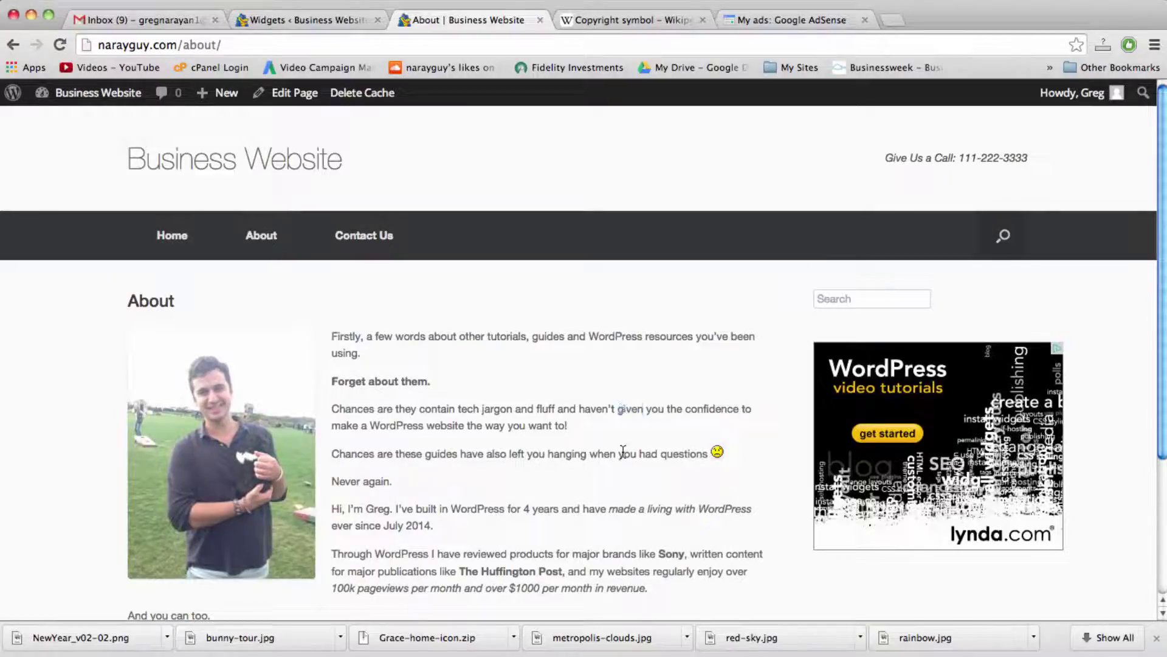
left_click_drag(762, 167, 885, 157)
left_click(1021, 156)
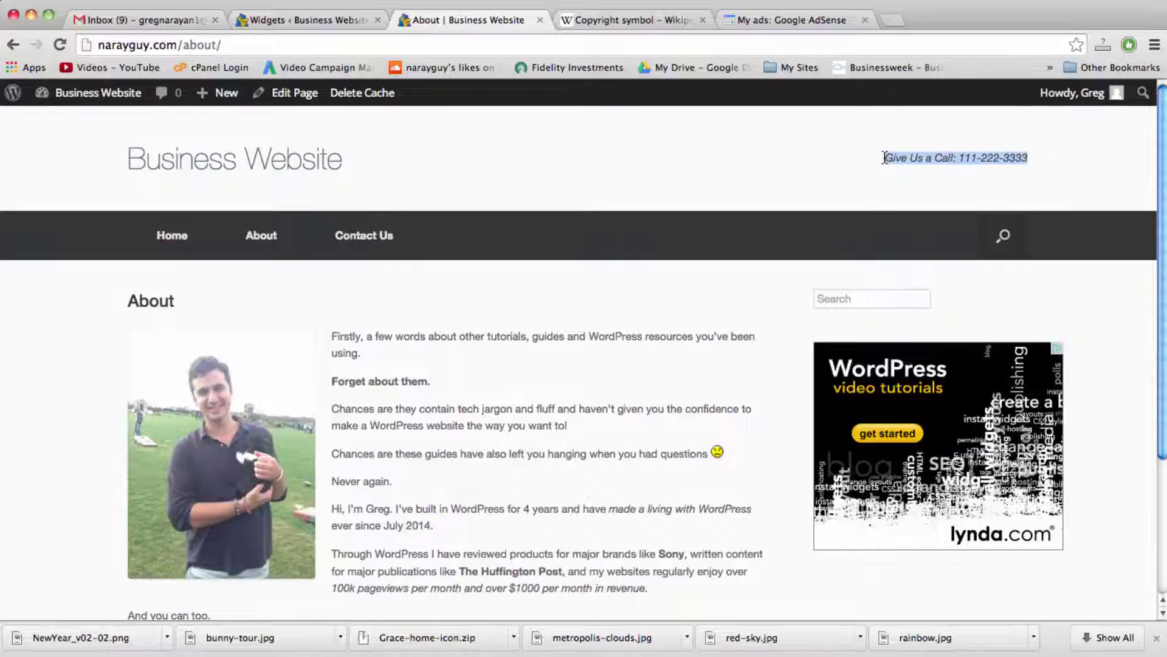
left_click(884, 157)
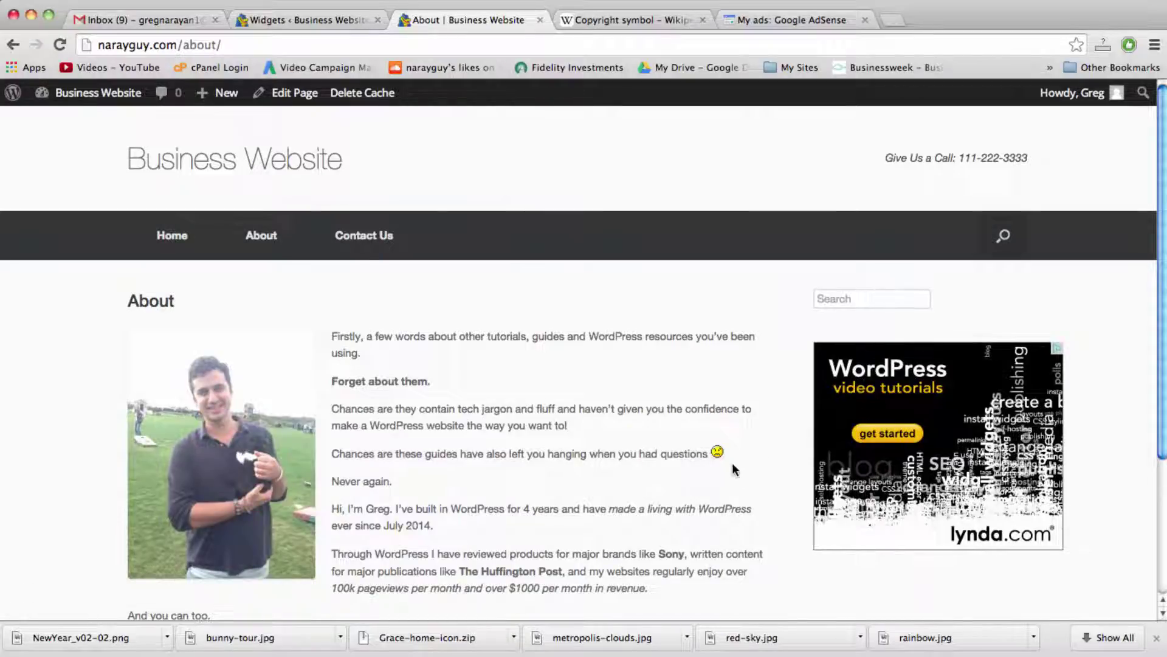
left_click(911, 293)
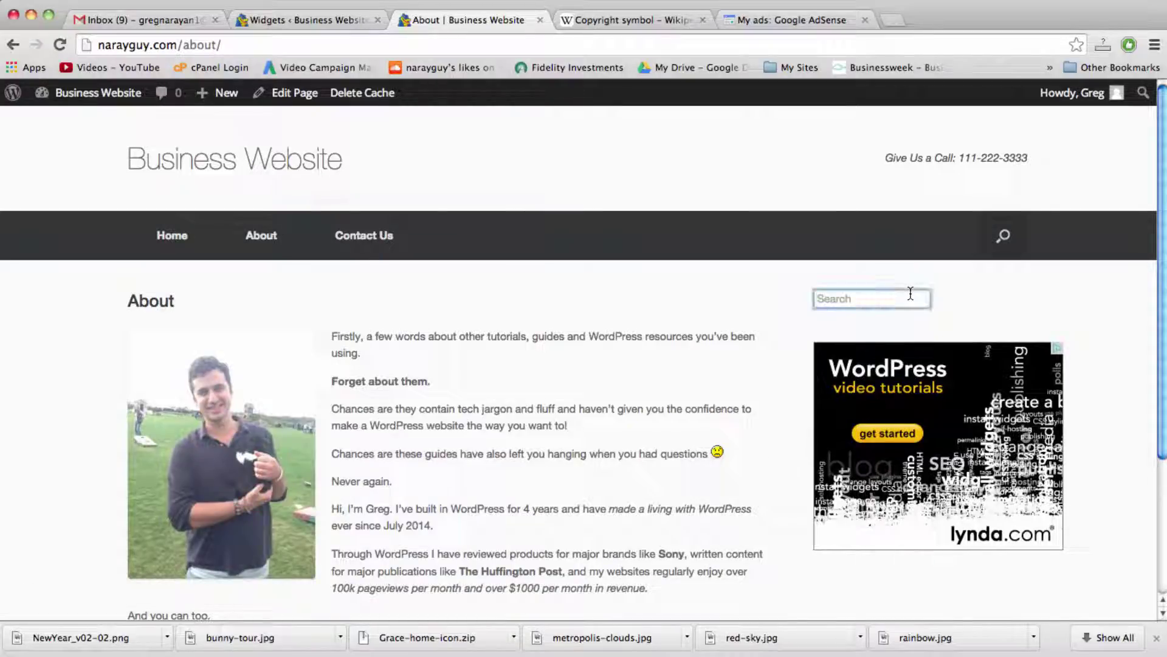
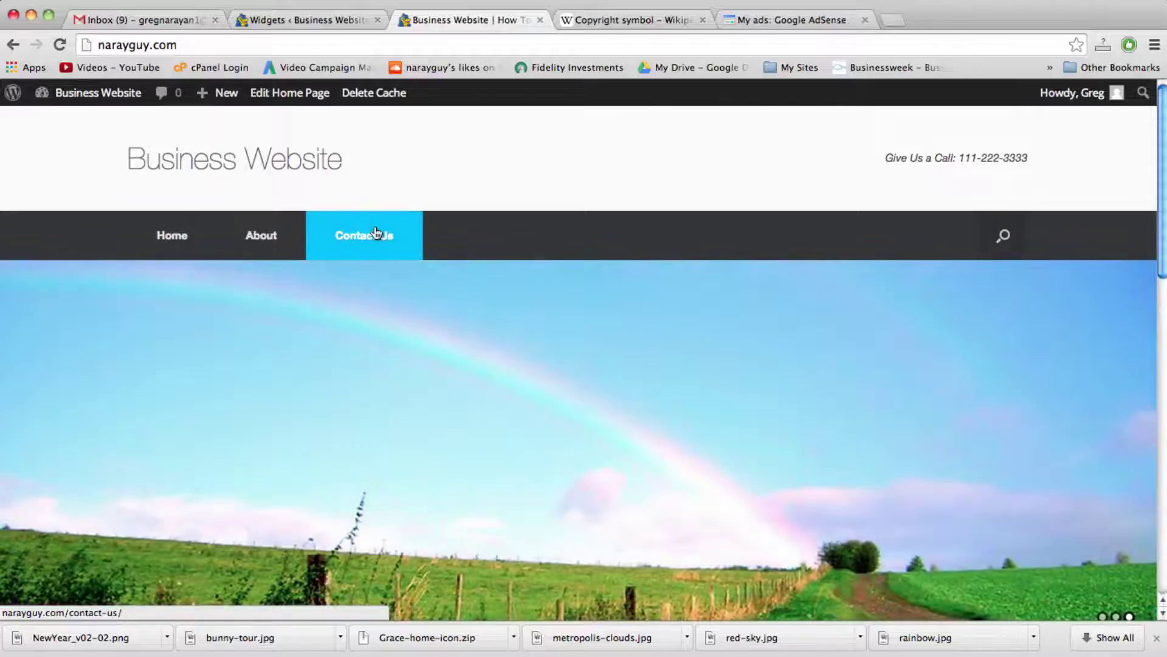
Step: View the Contact Us page's empty content below its heading, then return to the Widgets admin
left_click(369, 237)
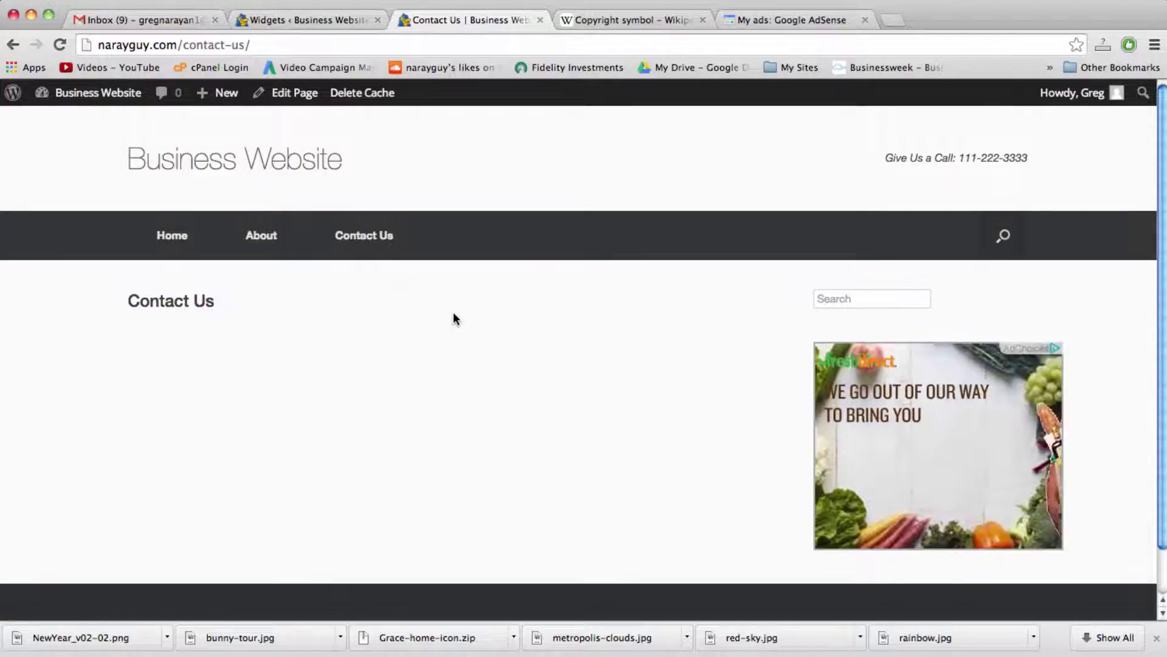
scroll(545, 344, "down", 2)
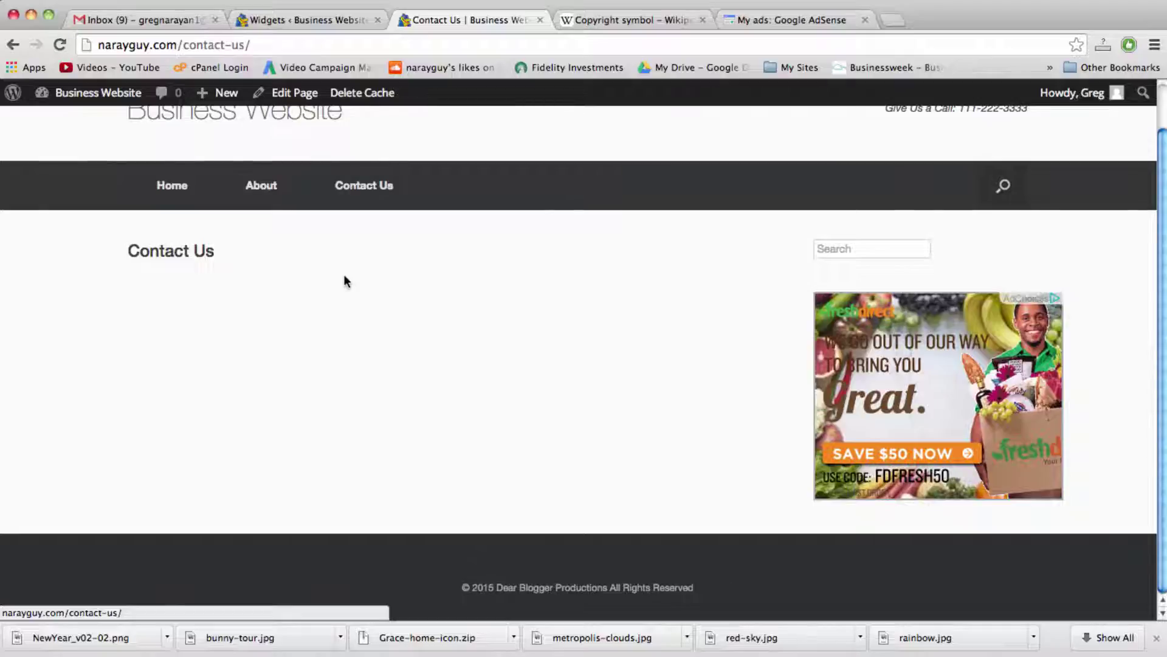
double_click(198, 253)
left_click(197, 253)
double_click(197, 252)
left_click(208, 255)
left_click(335, 20)
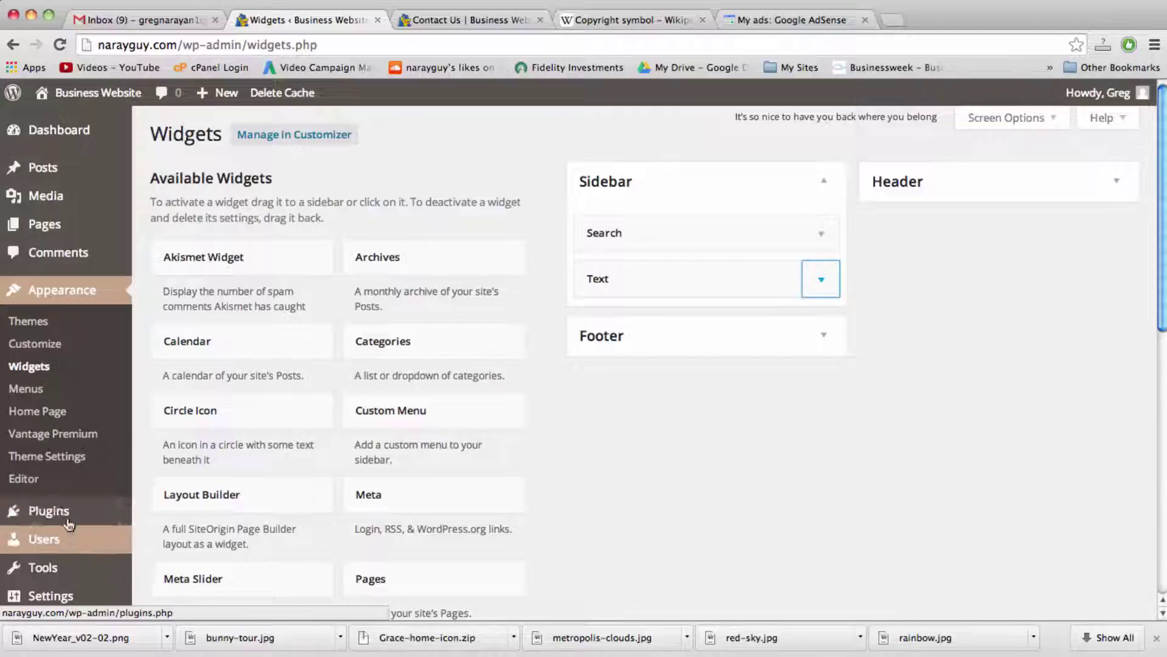
Step: Search Plugins > Add New for 'contact form 7'
mouse_move(67, 516)
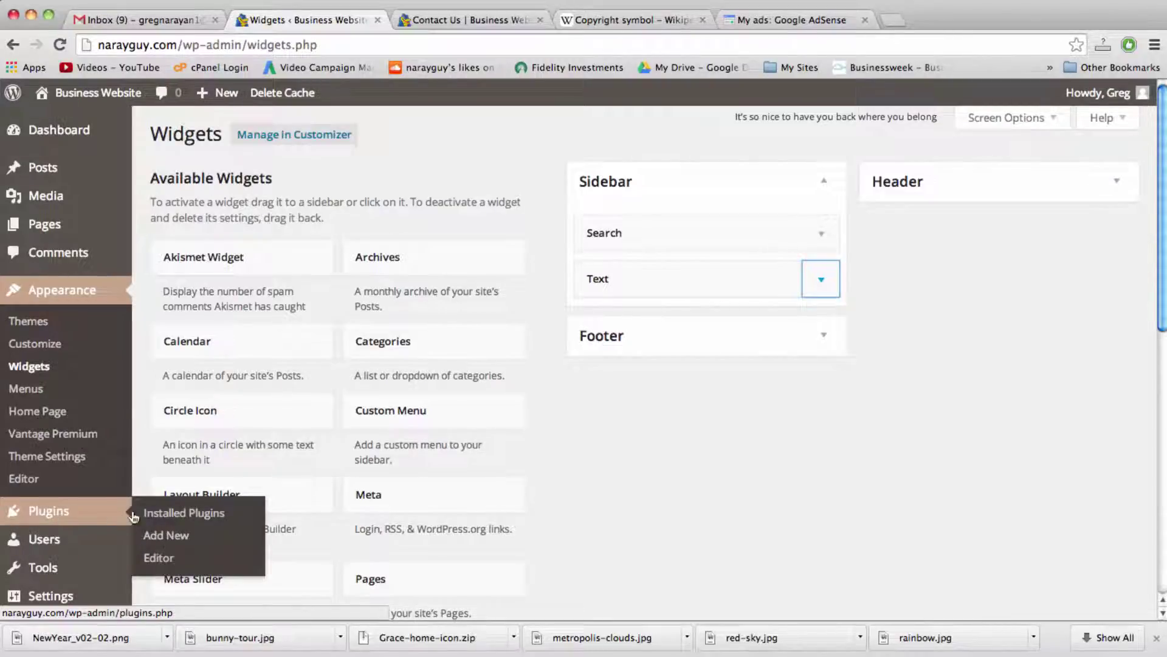
left_click(175, 538)
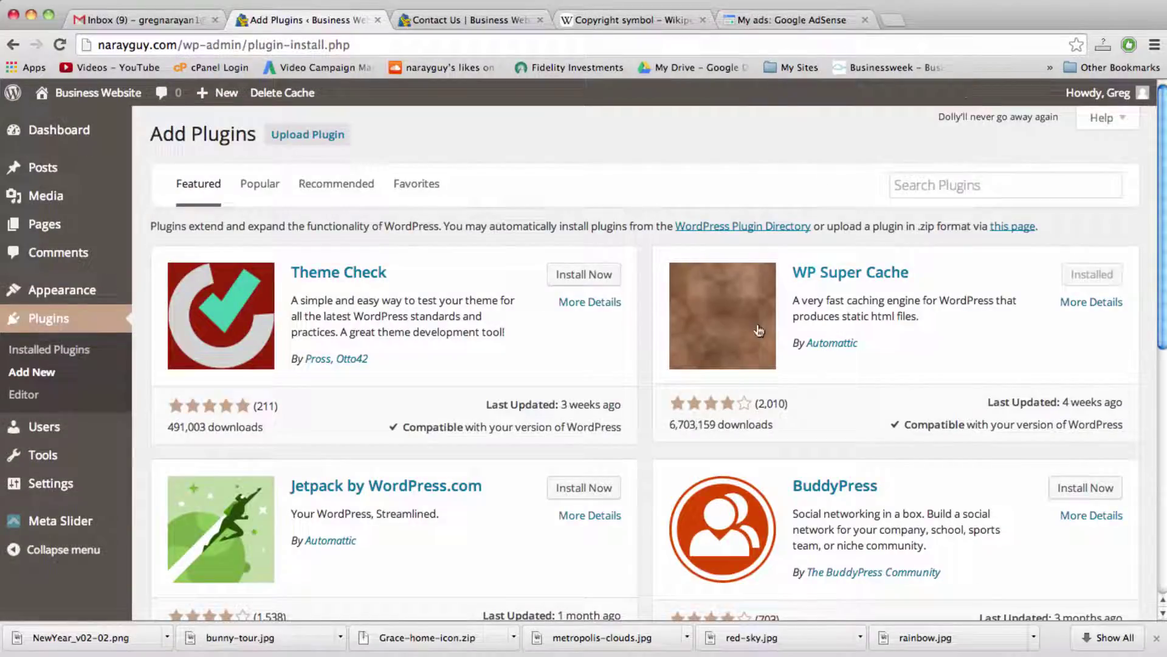
scroll(758, 325, "down", 10)
scroll(757, 324, "up", 10)
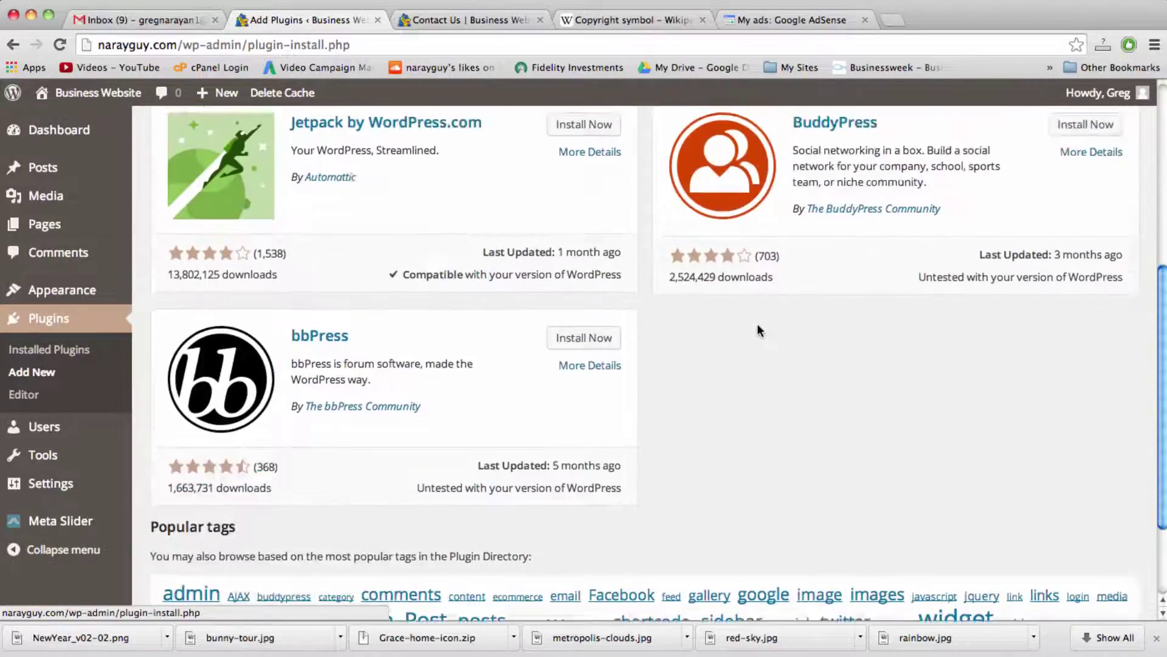
left_click(950, 183)
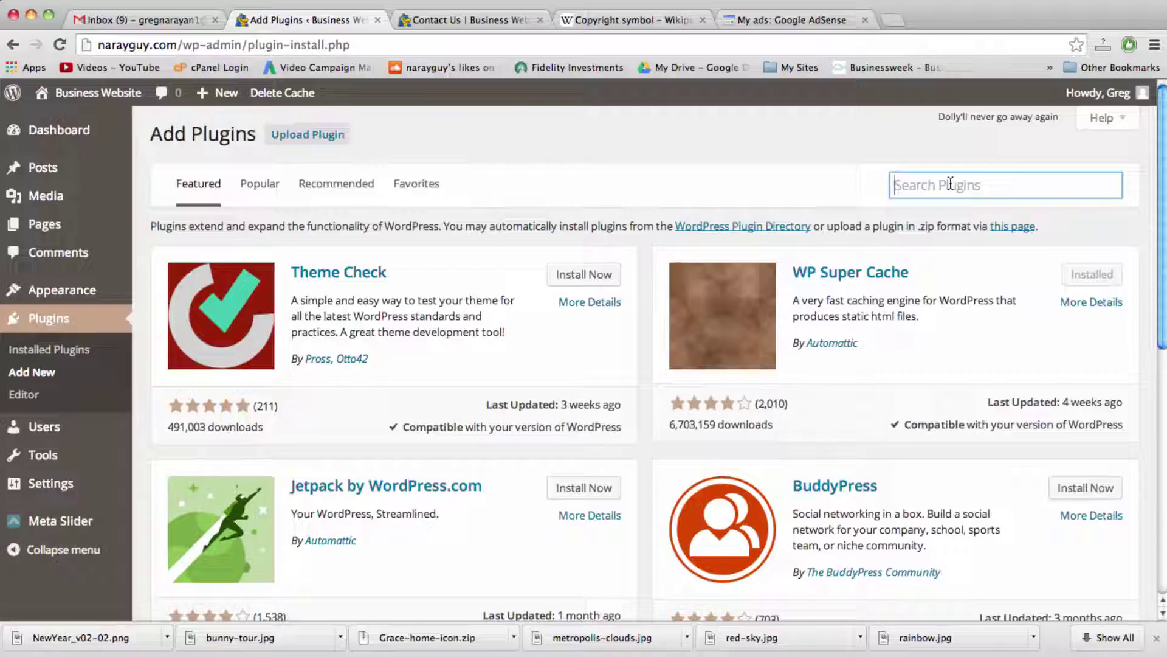
type("contact form")
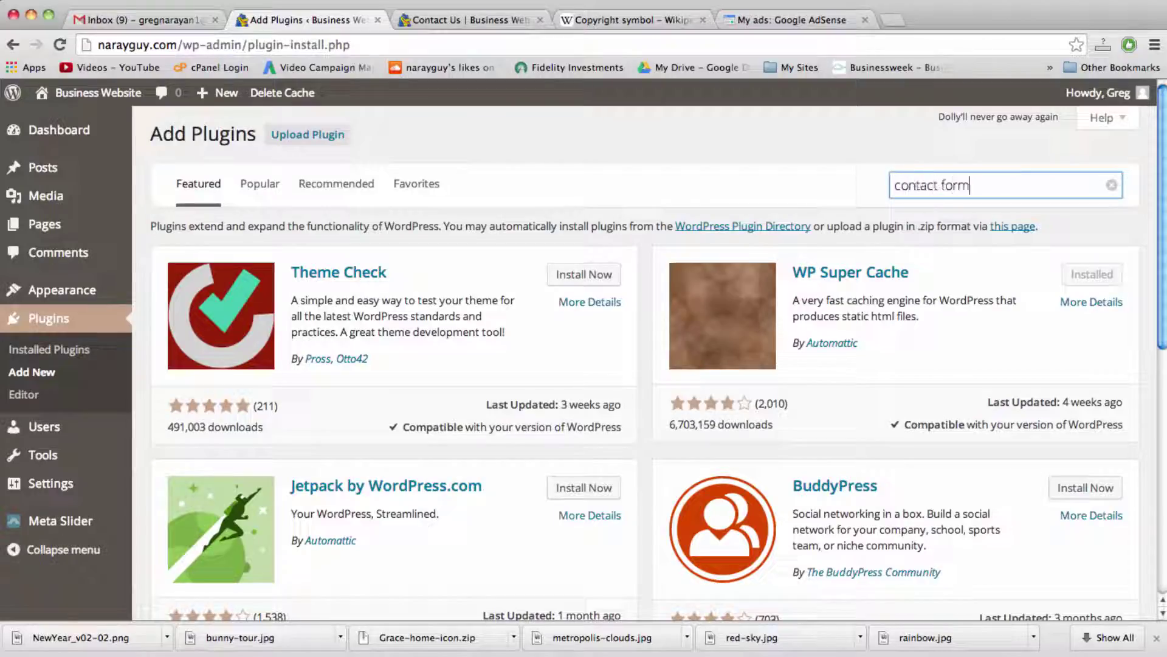
type(" 7")
key("Return")
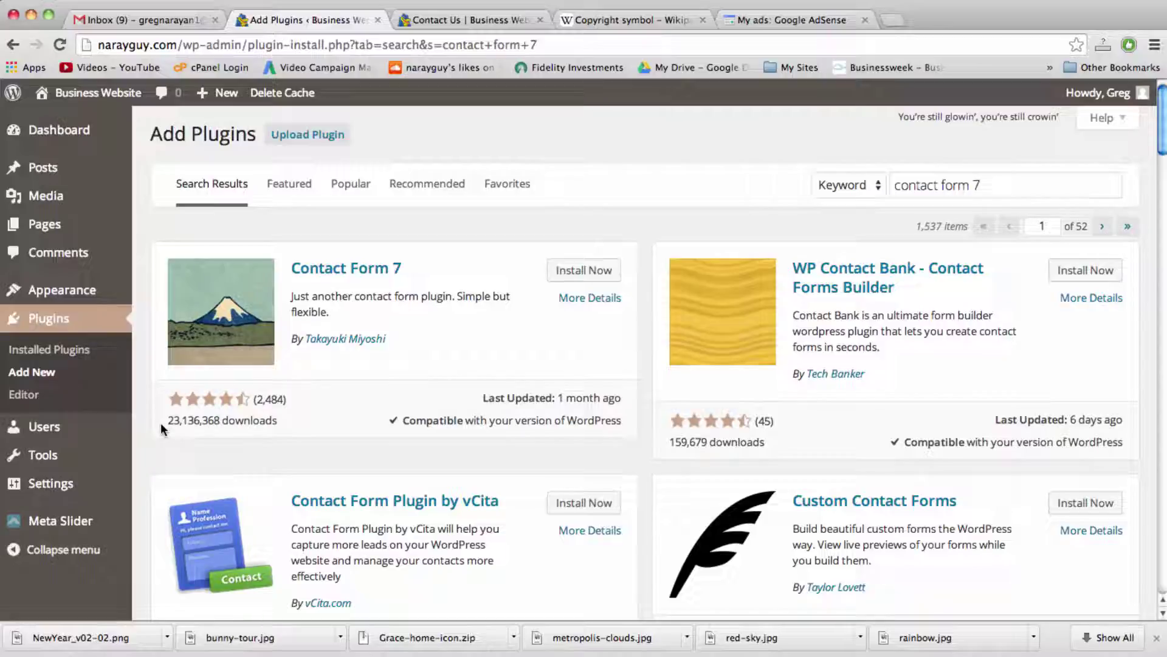
Step: Install and activate the Contact Form 7 plugin, then view its Contact Forms list
left_click(587, 271)
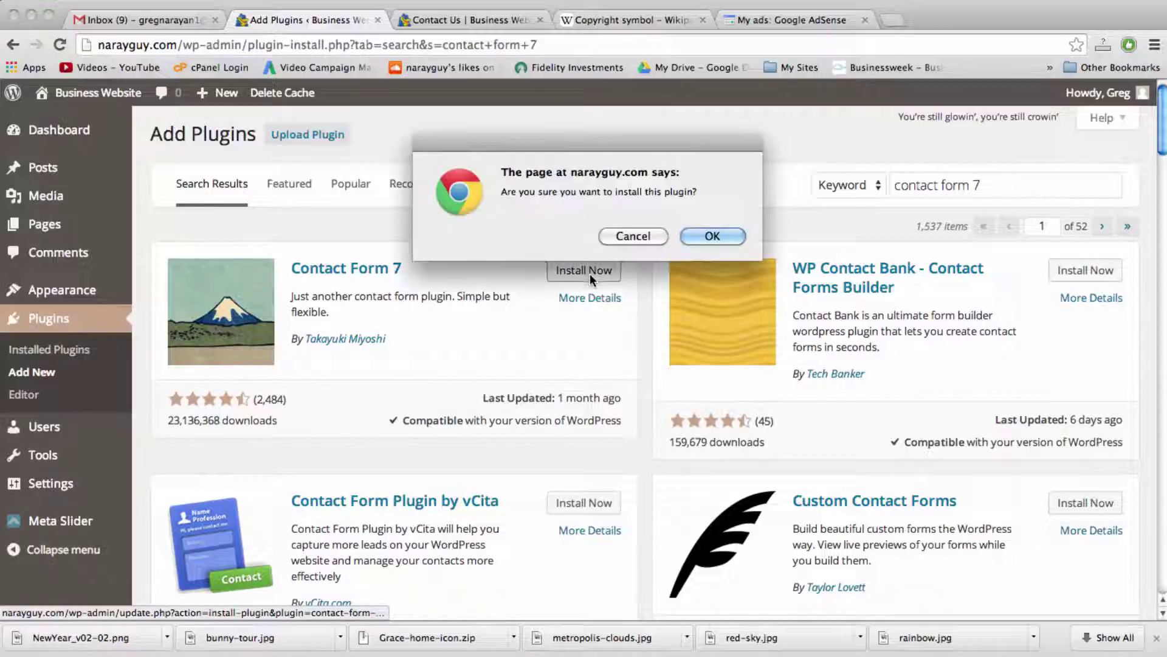
left_click(713, 236)
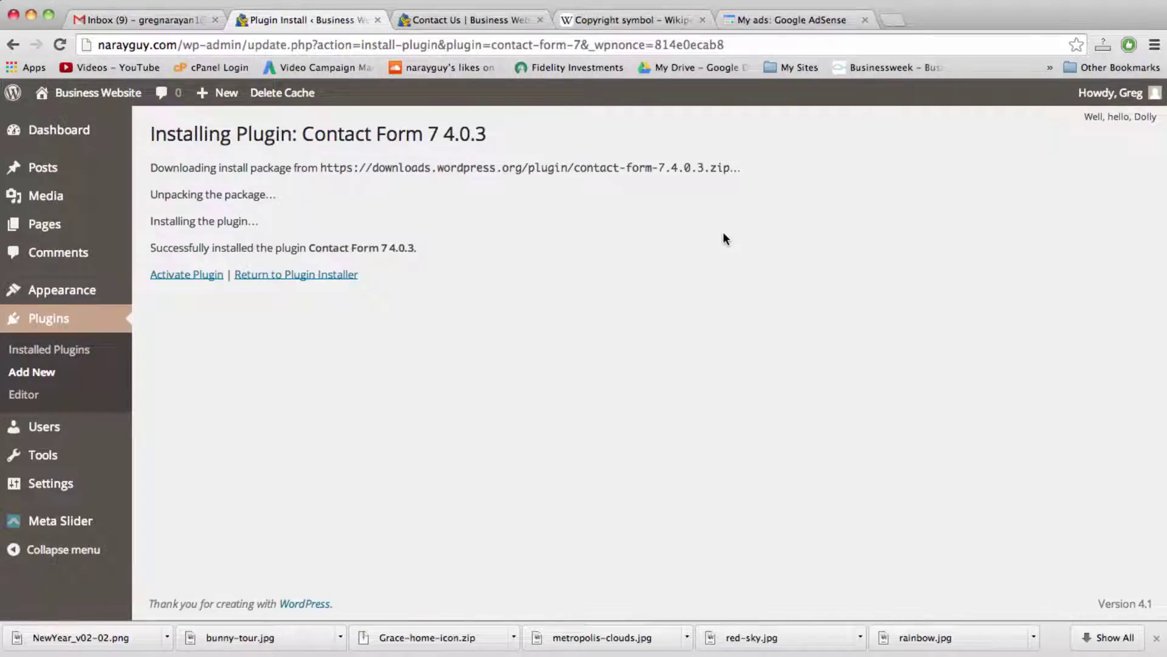
left_click(201, 275)
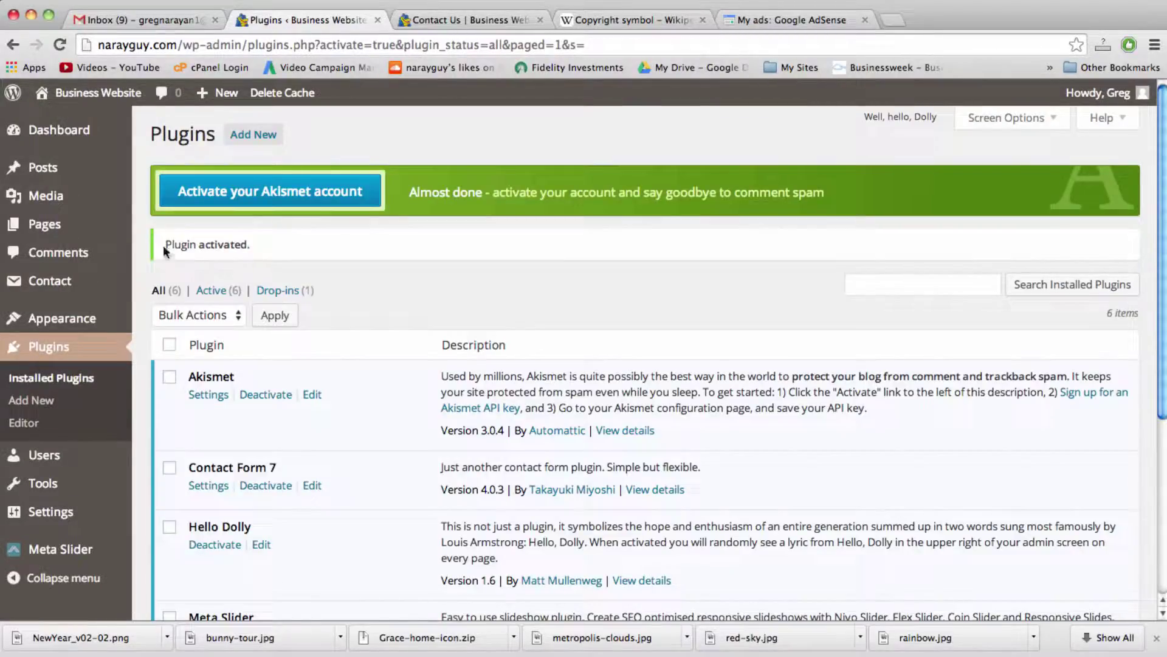
mouse_move(77, 135)
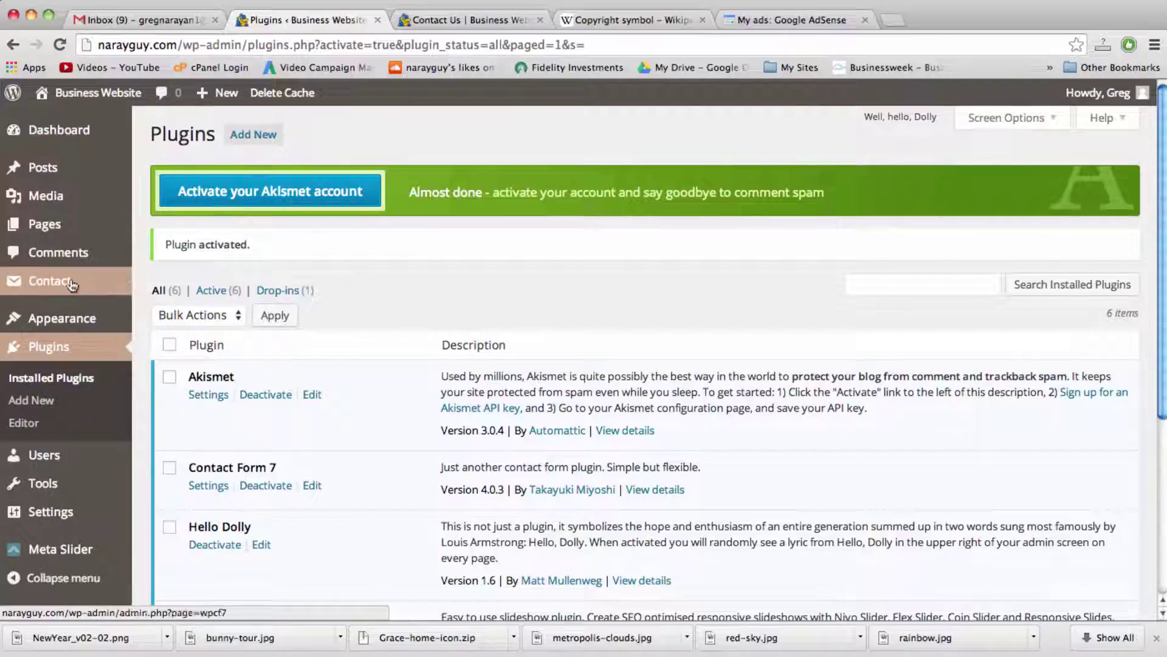
mouse_move(65, 287)
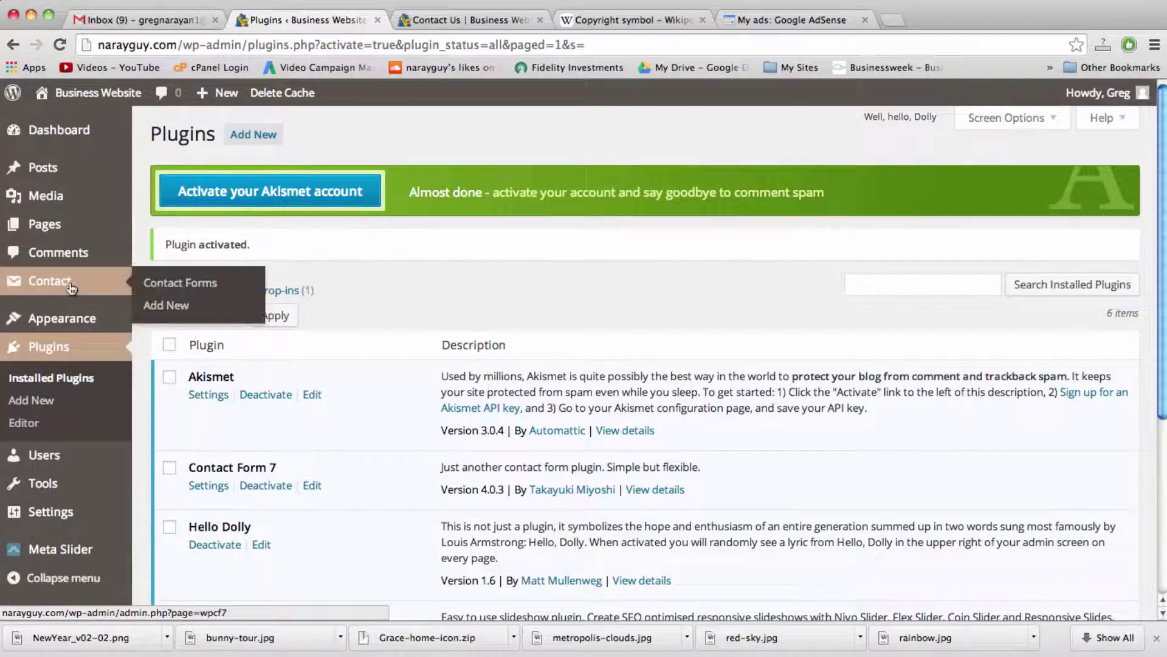
left_click(64, 284)
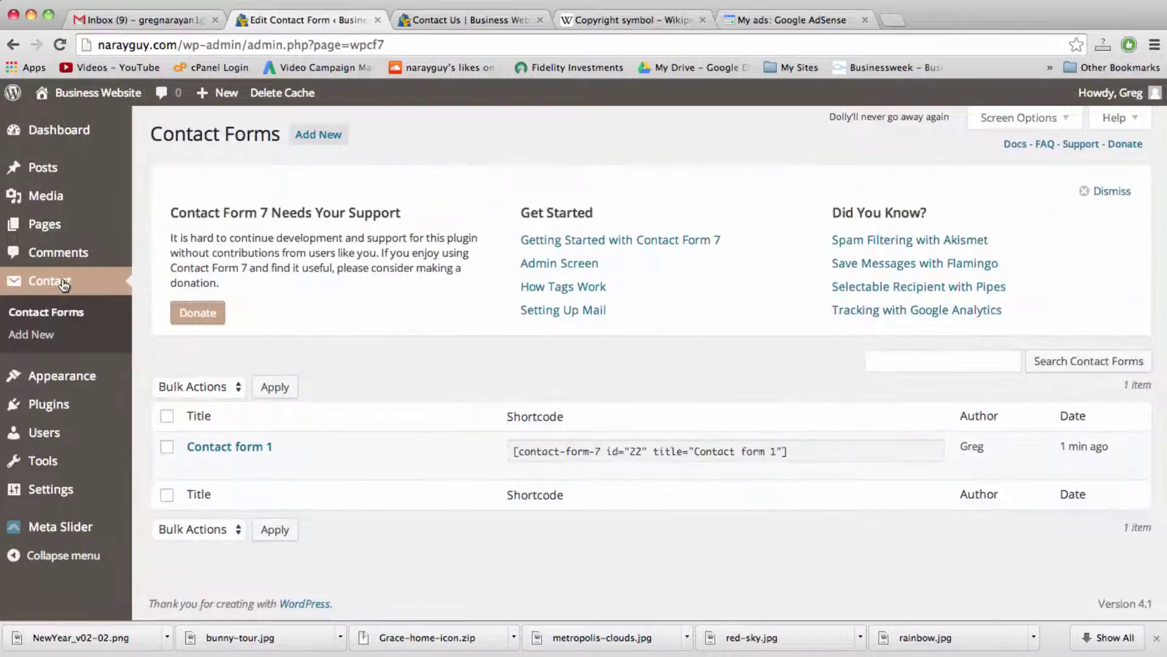
Step: Edit Contact form 1 and look over its shortcode, Form markup and Mail settings
mouse_move(232, 448)
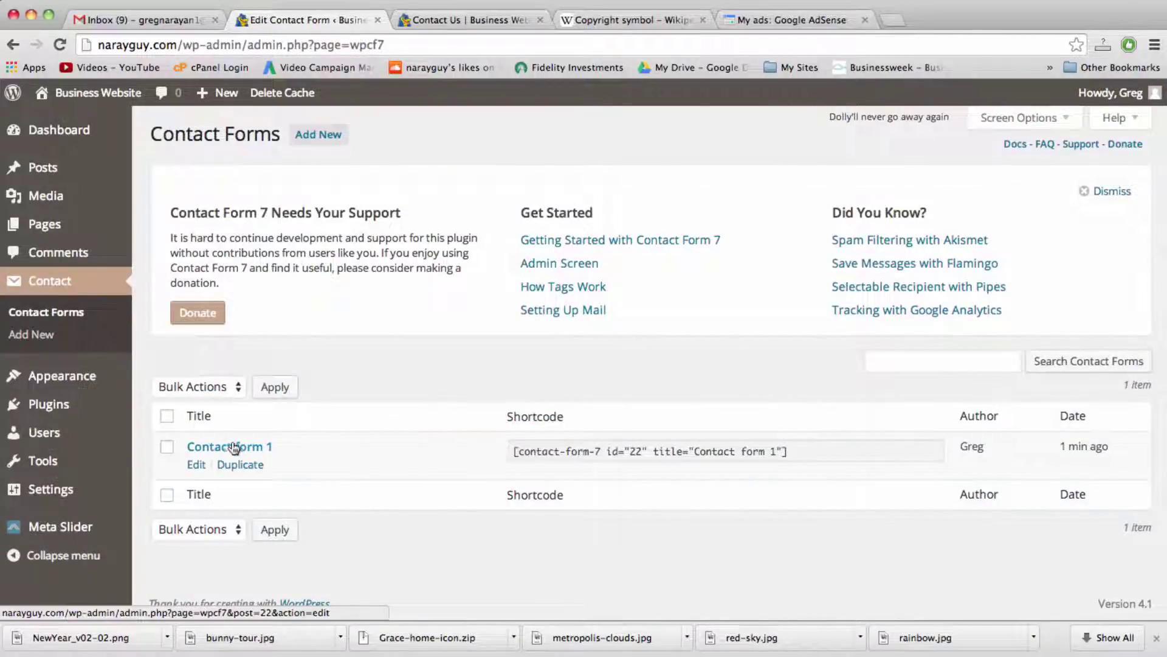
left_click(197, 465)
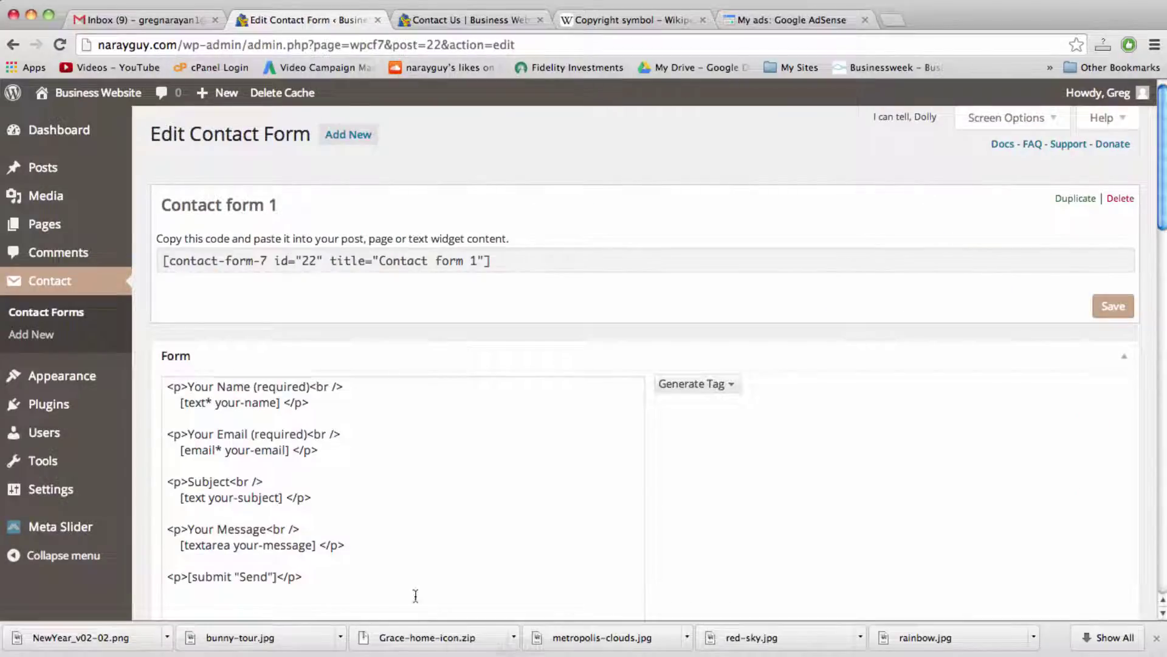
scroll(652, 533, "down", 2)
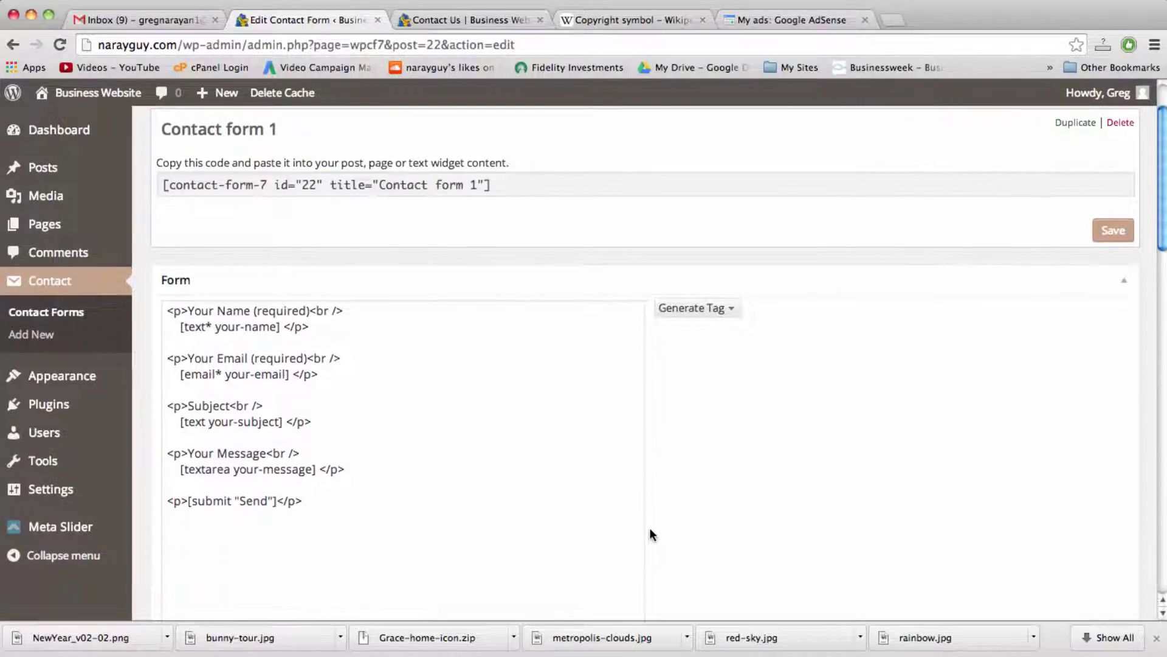
scroll(652, 534, "down", 10)
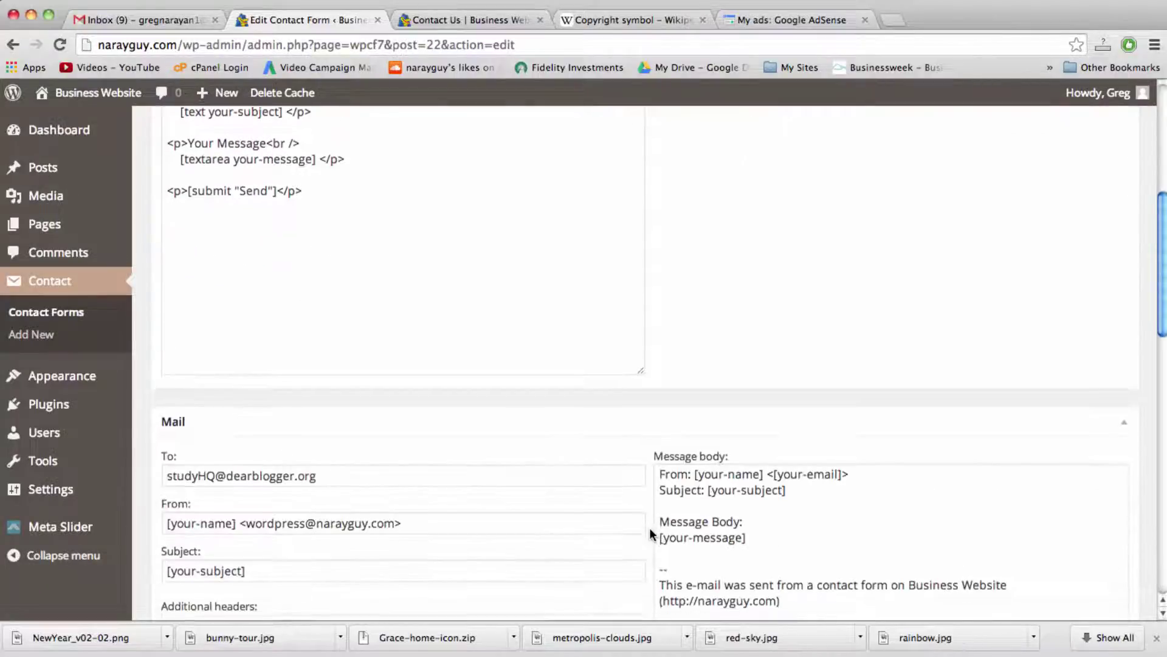
scroll(650, 533, "down", 5)
scroll(650, 533, "up", 2)
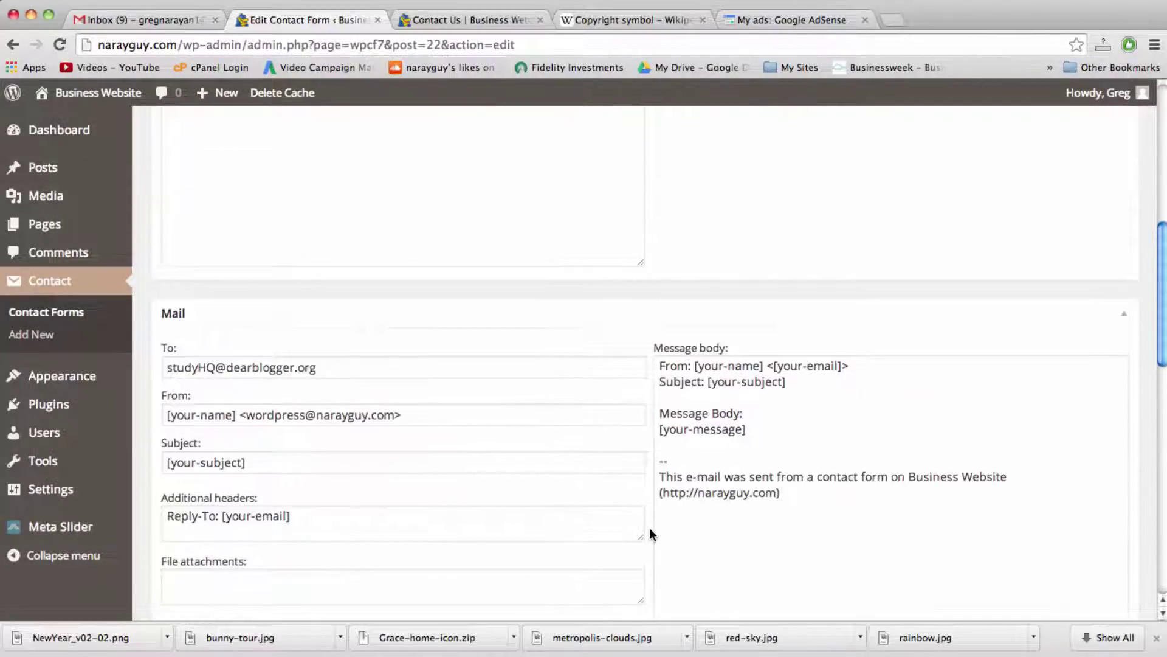
scroll(650, 531, "up", 14)
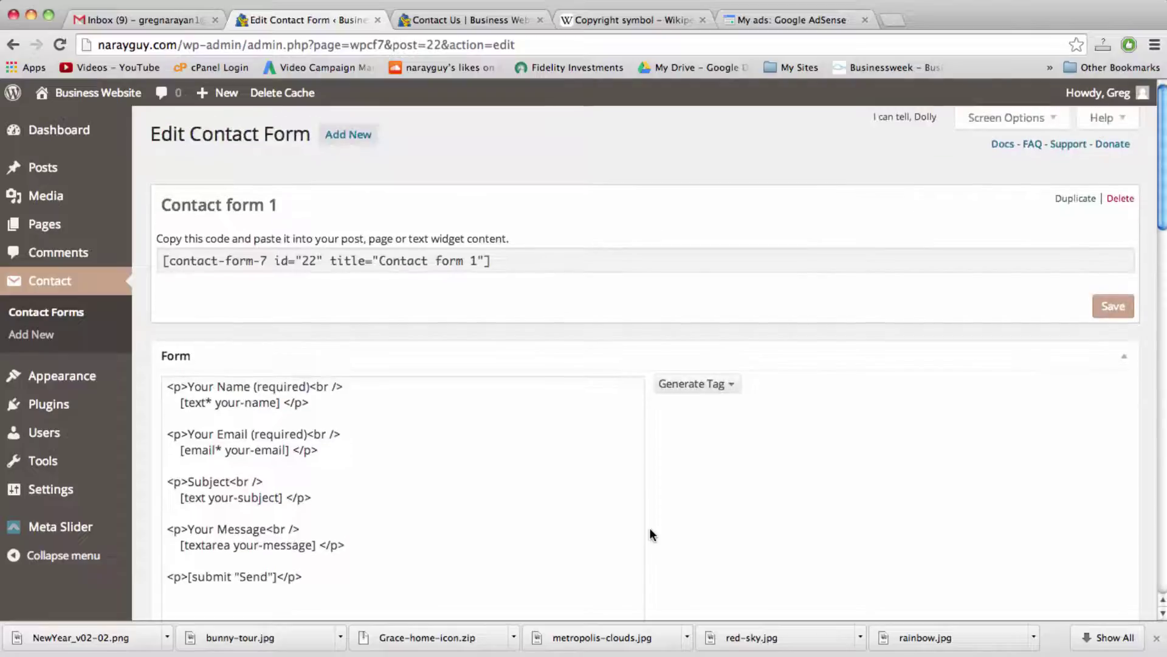
scroll(650, 534, "down", 3)
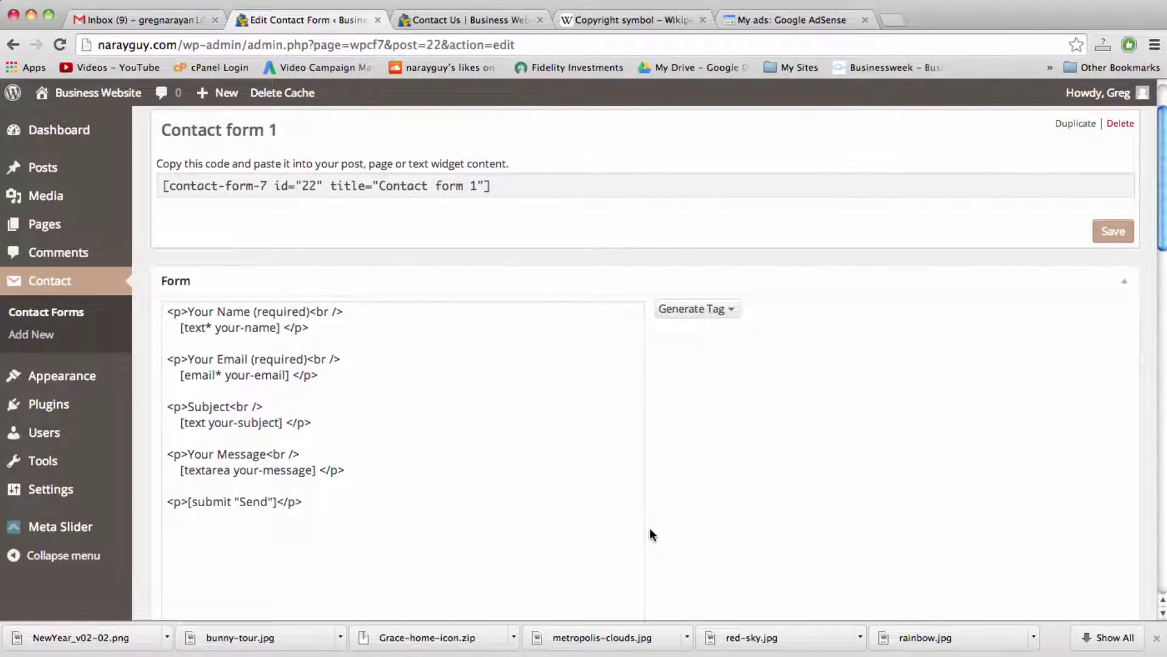
left_click(309, 422)
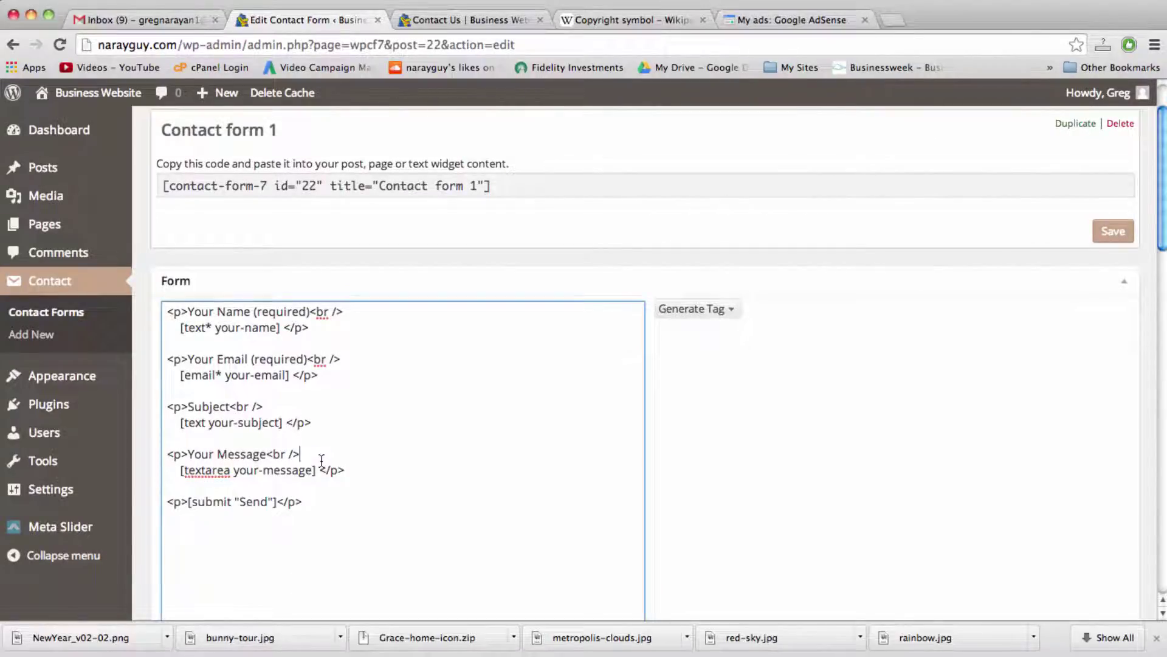
left_click(345, 470)
scroll(365, 523, "down", 5)
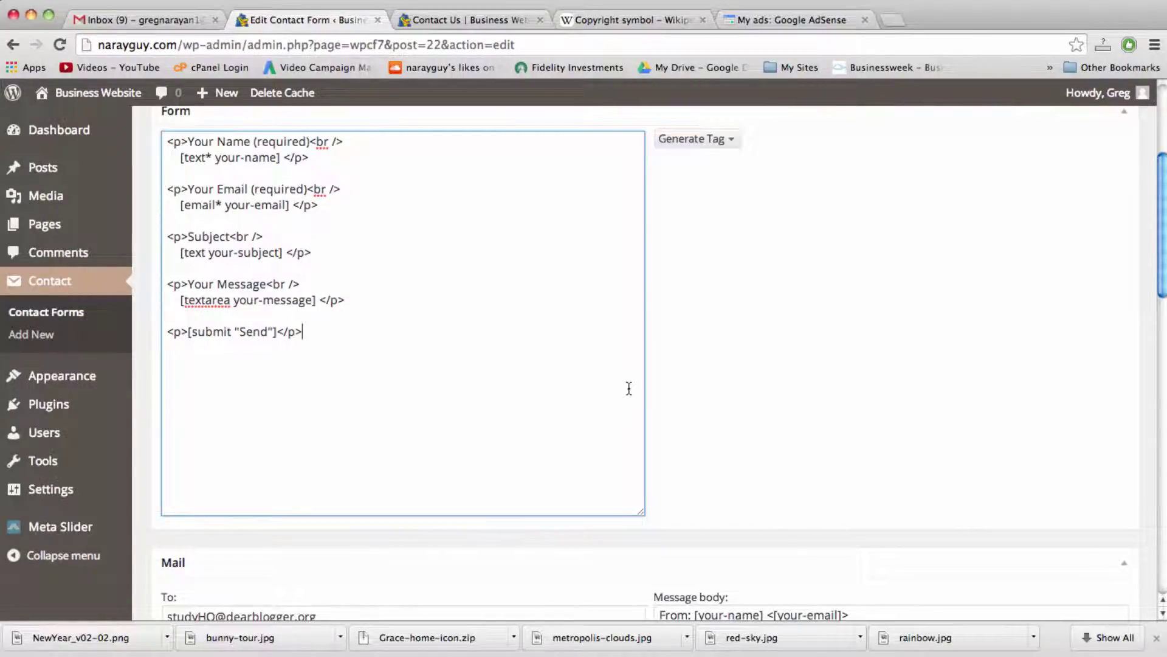
scroll(652, 420, "down", 3)
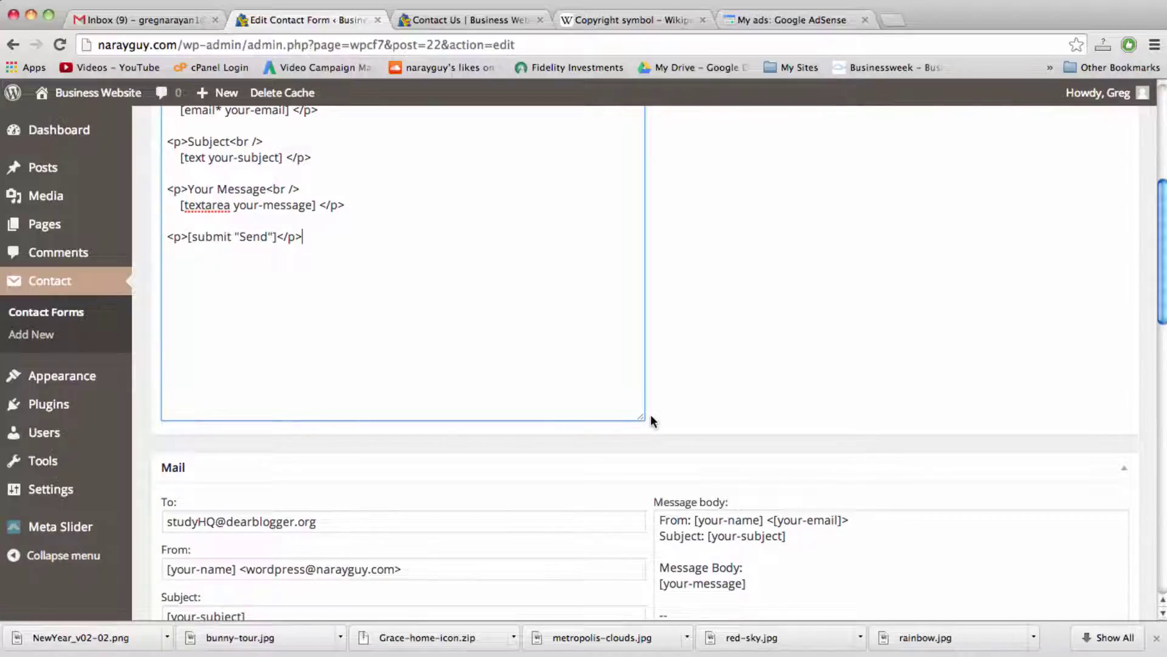
scroll(650, 416, "down", 3)
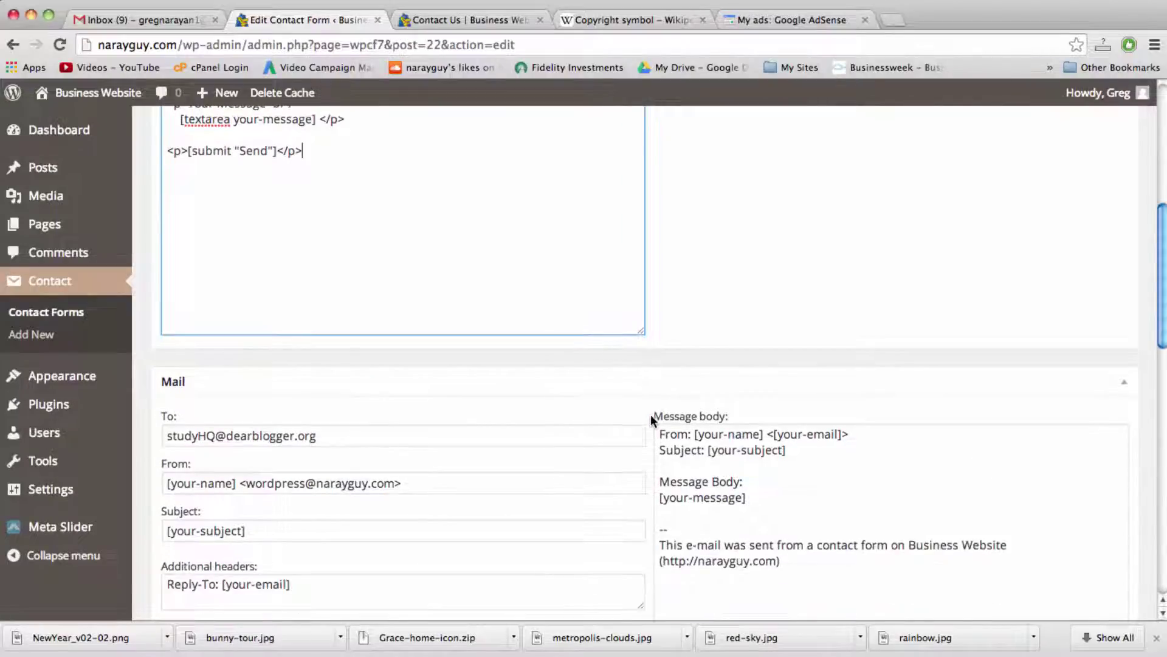
Step: In the mail body, move [your-email] to its own line and label lines 'Name' and 'Email:'
left_click(693, 434)
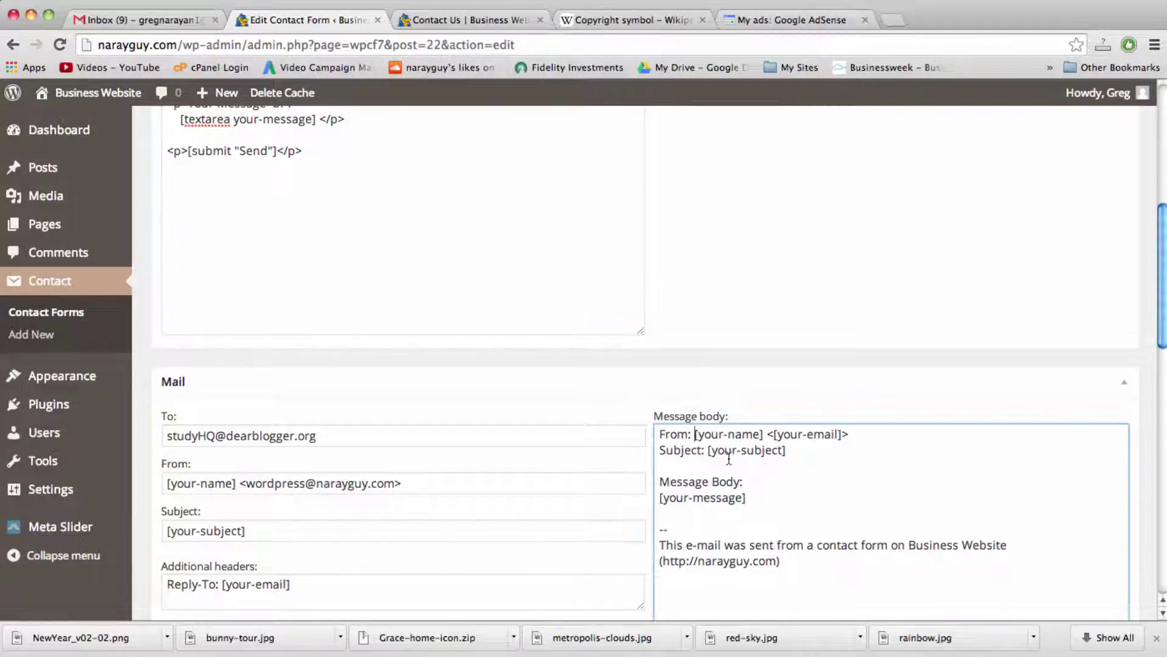
left_click_drag(774, 434, 765, 437)
key("BackSpace")
left_click(835, 434)
key("BackSpace")
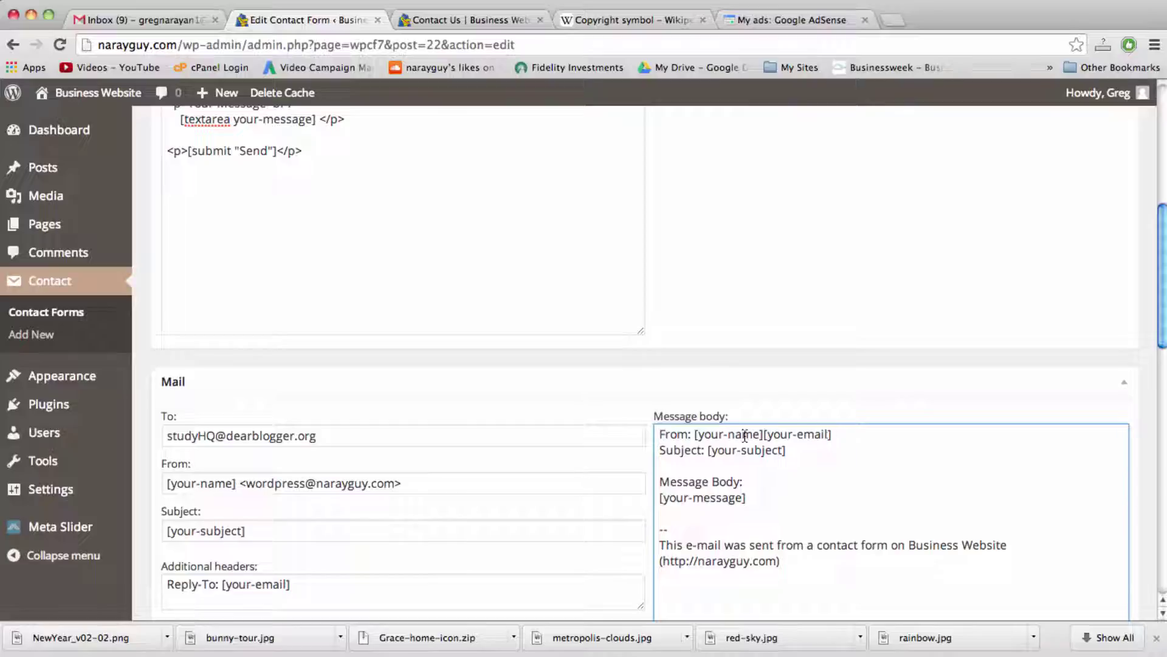
left_click(764, 434)
key("Return")
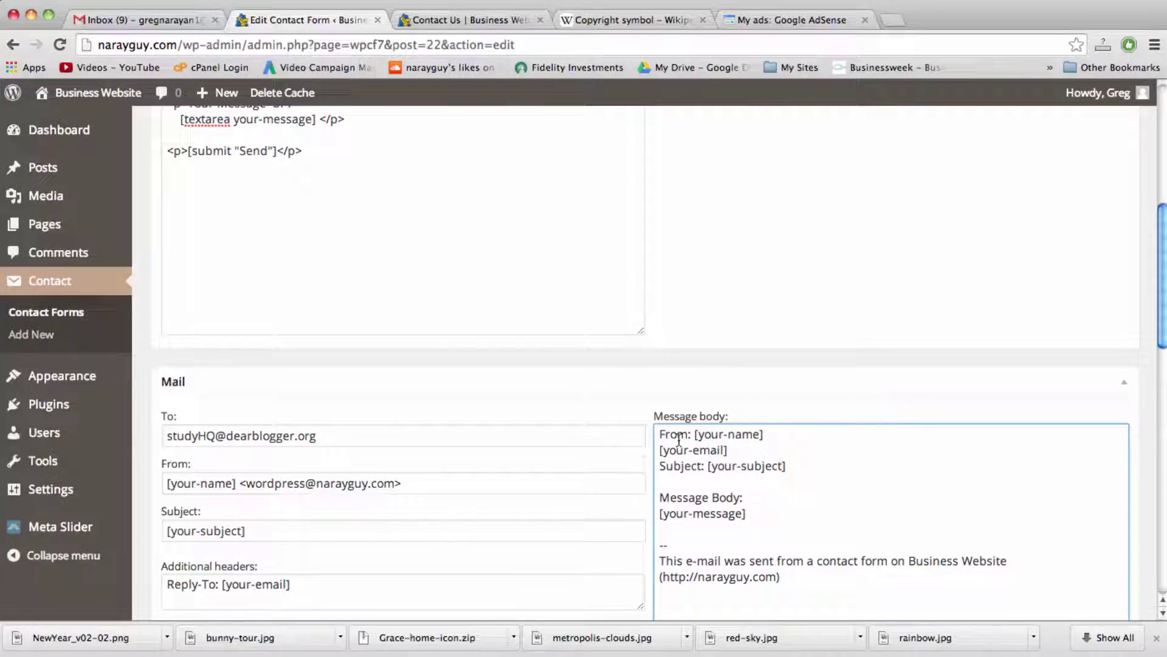
double_click(679, 439)
type("Name")
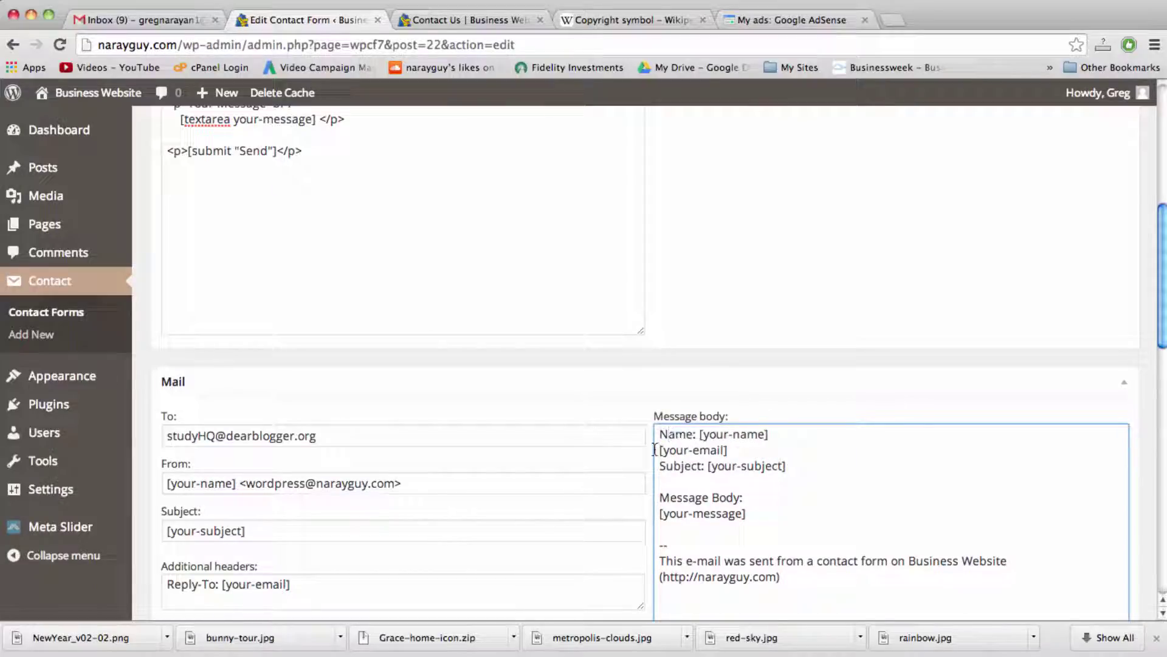
left_click(655, 449)
type("Email:")
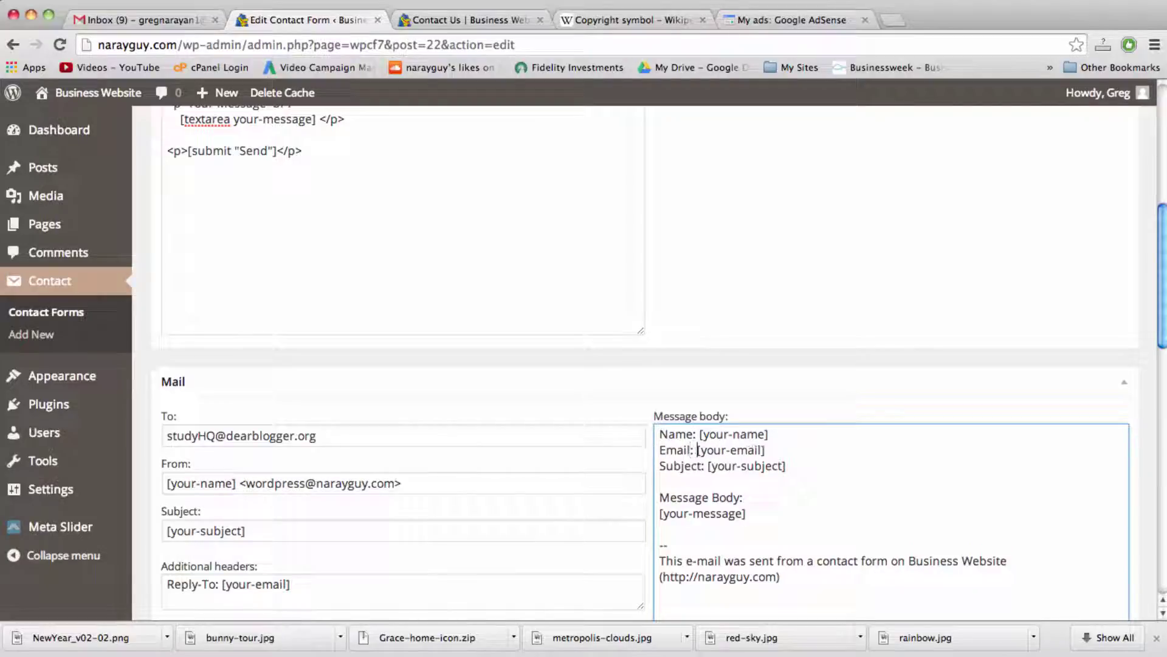
Step: Delete the Subject line from the mail body and change 'Message Body:' to 'Message:'
left_click_drag(799, 465, 659, 466)
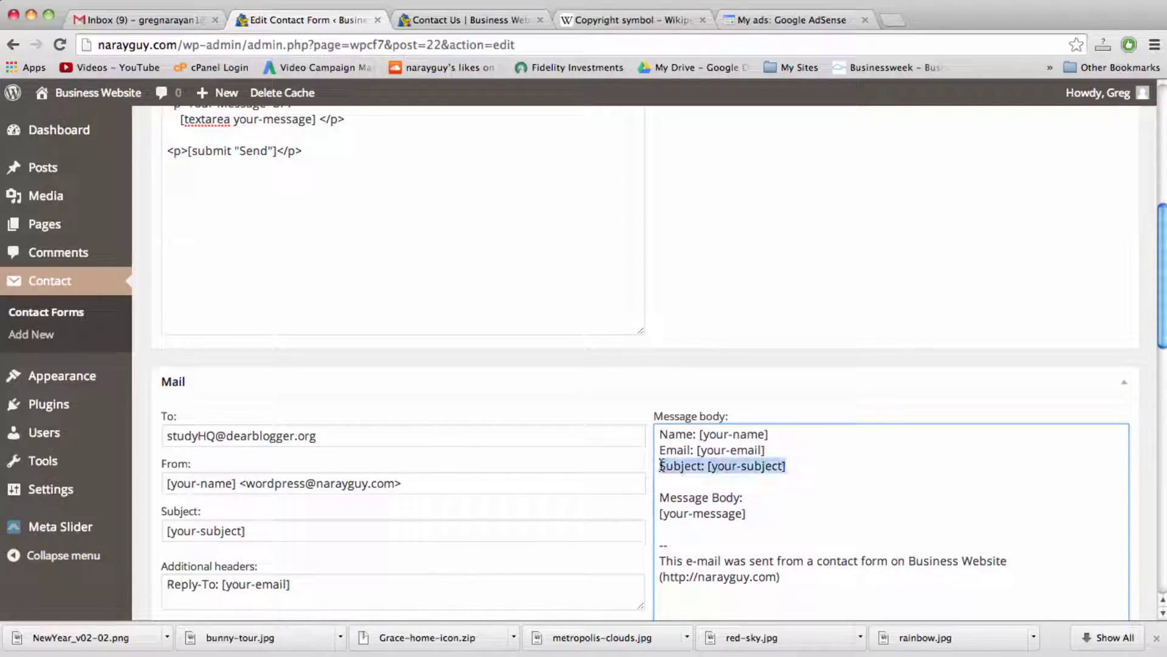
key("BackSpace")
key("BackSpace")
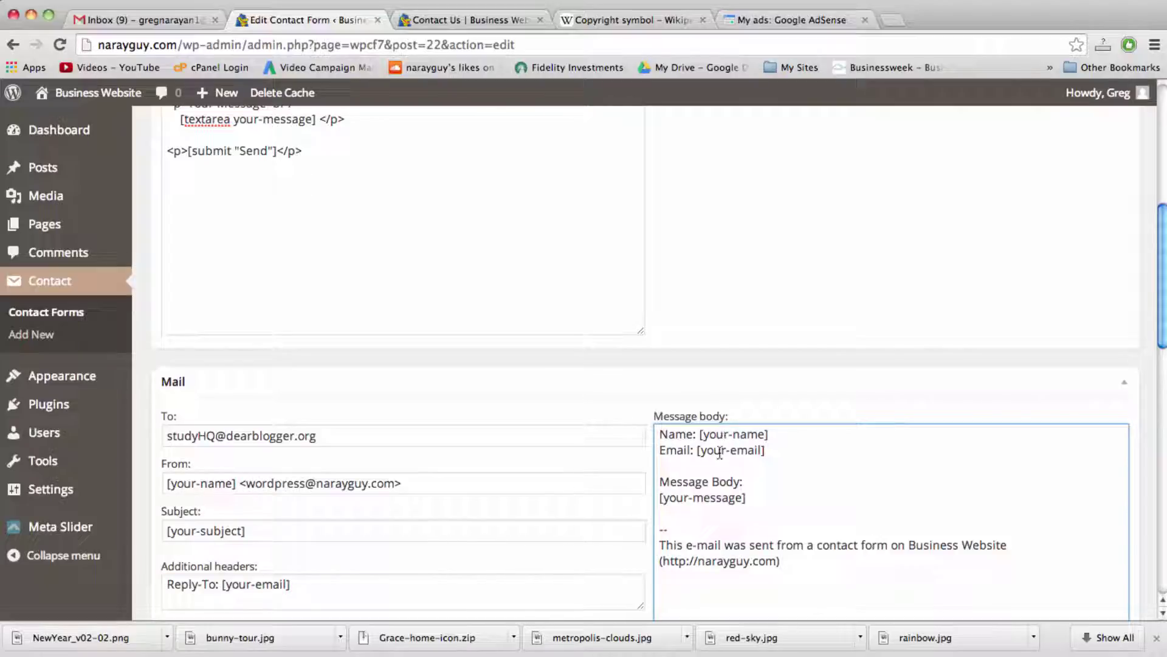
double_click(723, 485)
key("BackSpace")
key("BackSpace")
key("Delete")
left_click(753, 498)
Step: Set the mail Subject to 'From the WP site' instead of [your-subject]
scroll(803, 571, "up", 2)
scroll(802, 570, "down", 3)
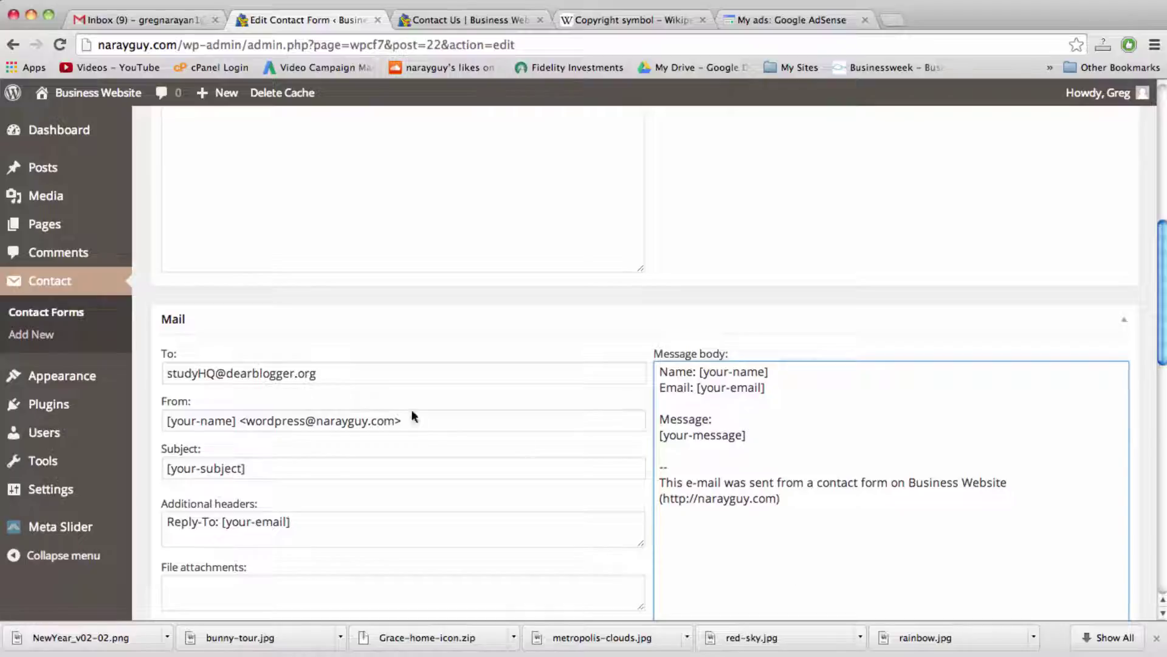
triple_click(226, 380)
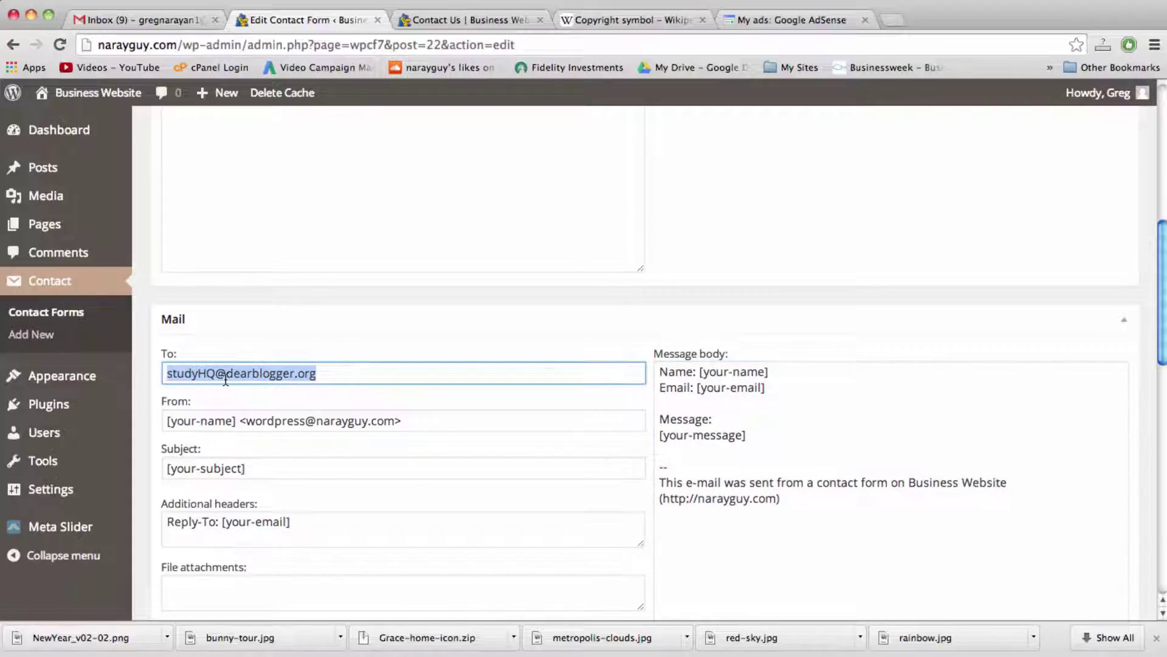
triple_click(228, 421)
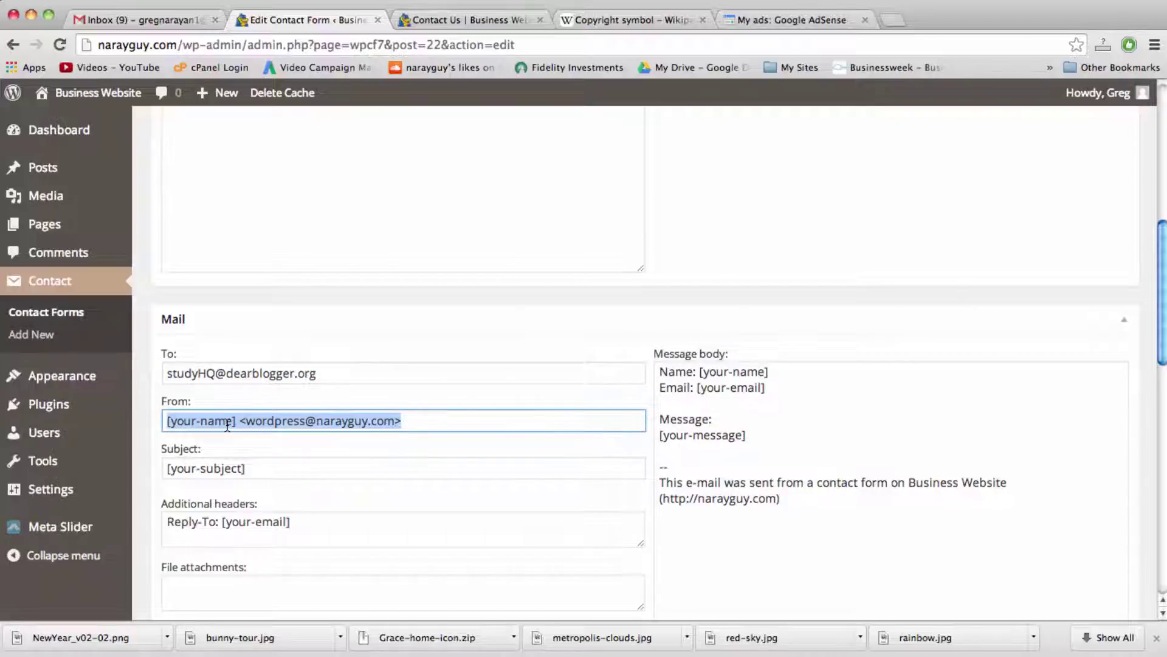
left_click(263, 460)
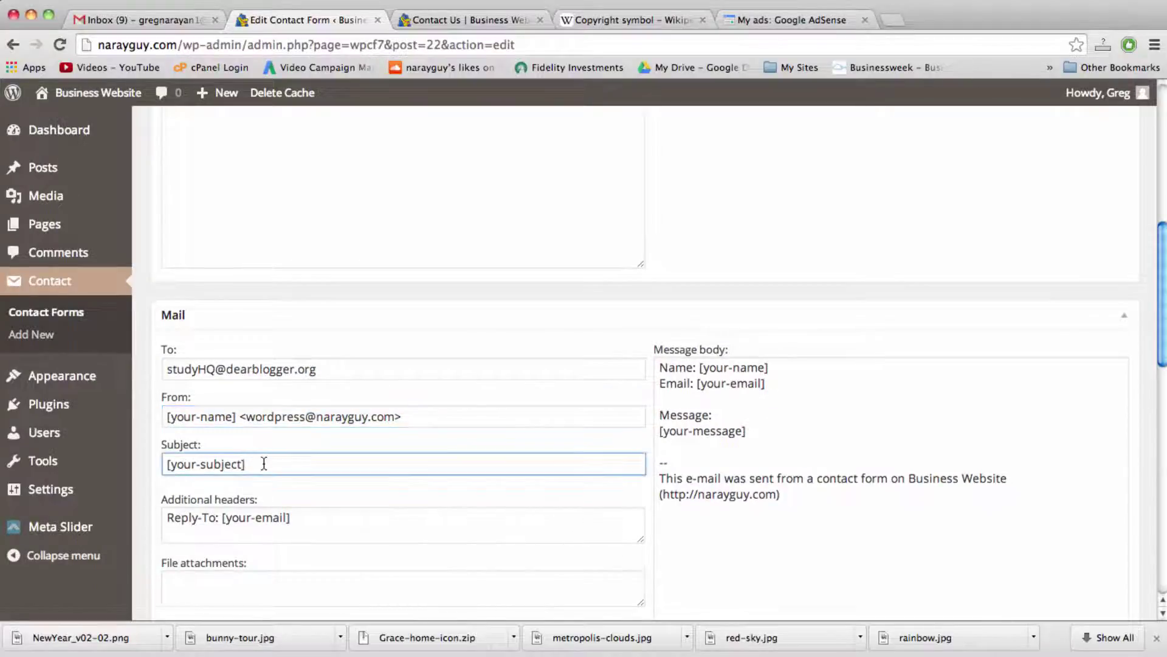
triple_click(263, 463)
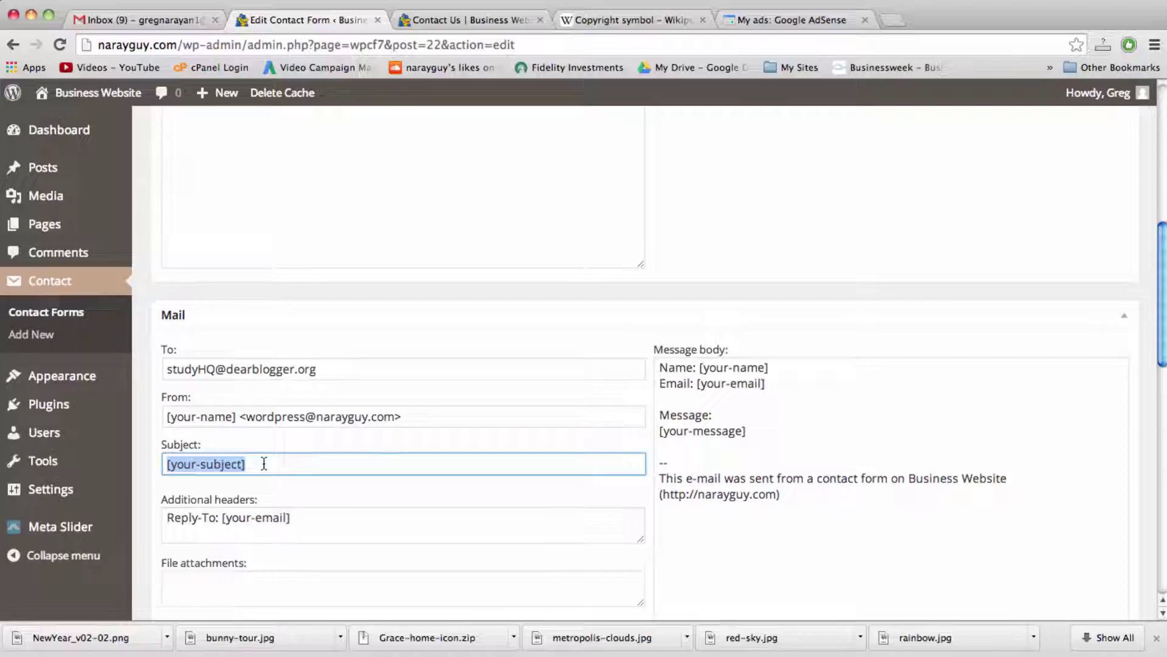
type("From ")
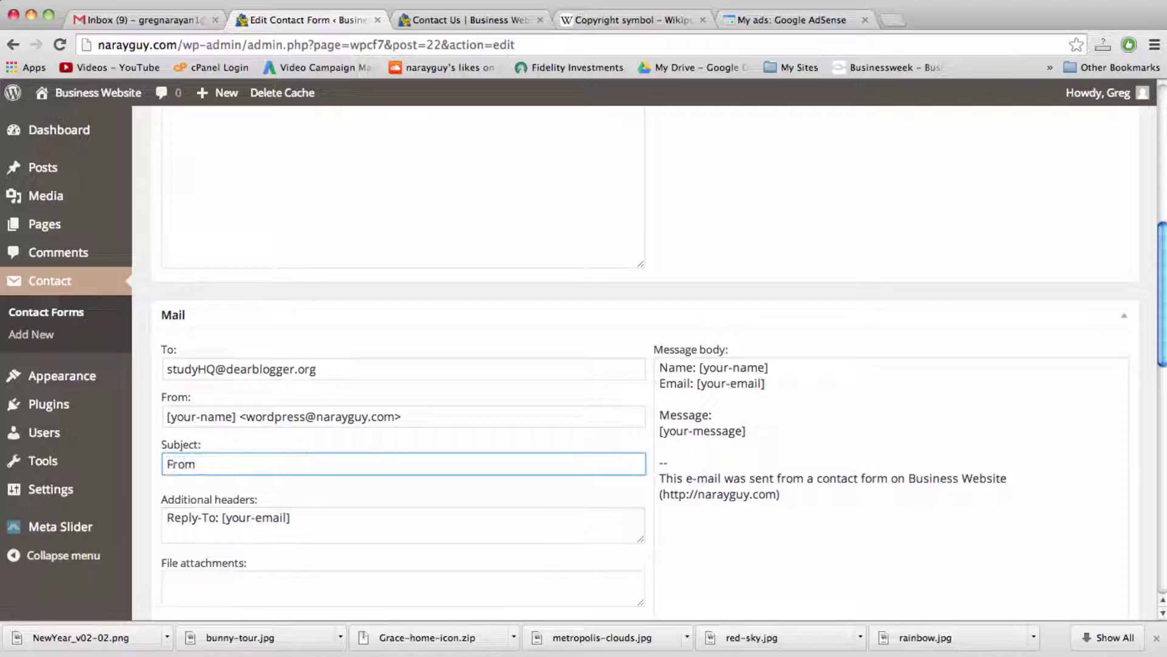
type("the site")
left_click(220, 465)
type("WP")
left_click(272, 460)
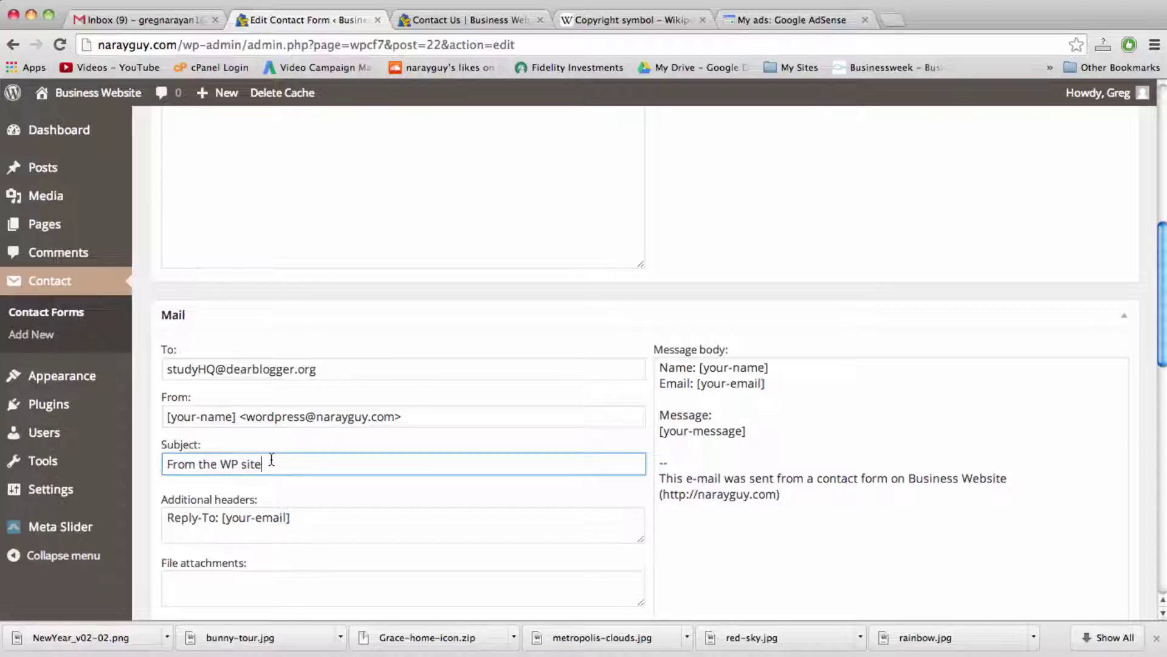
Step: Delete the Subject paragraph from the Form template
scroll(272, 460, "up", 10)
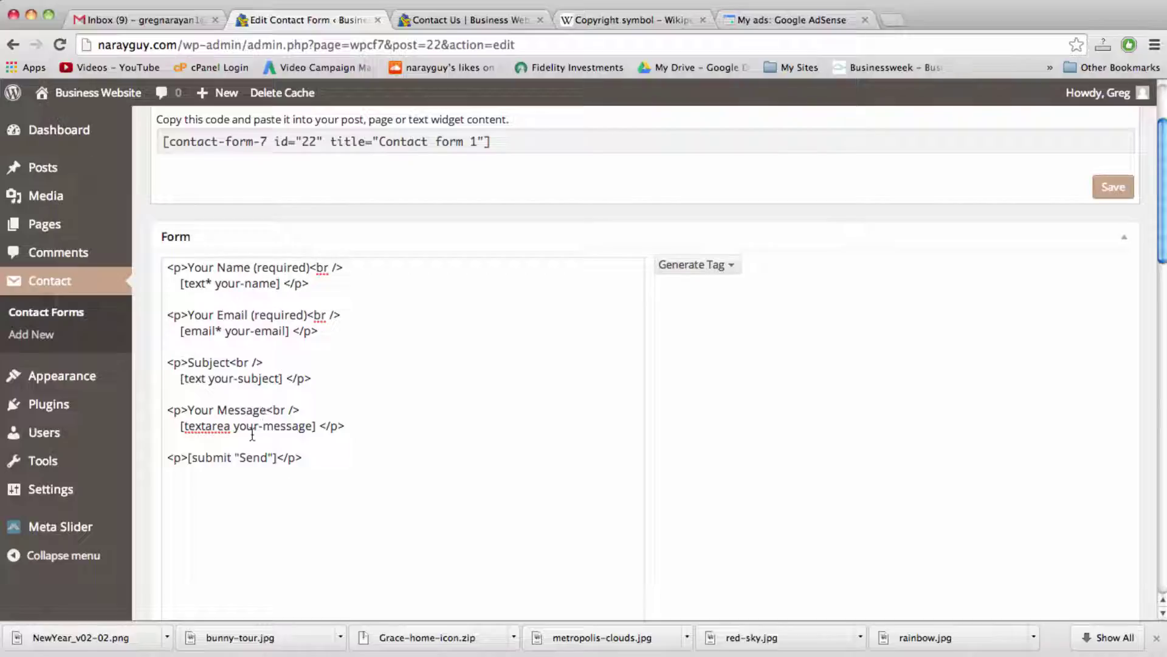
left_click_drag(311, 378, 166, 355)
key("BackSpace")
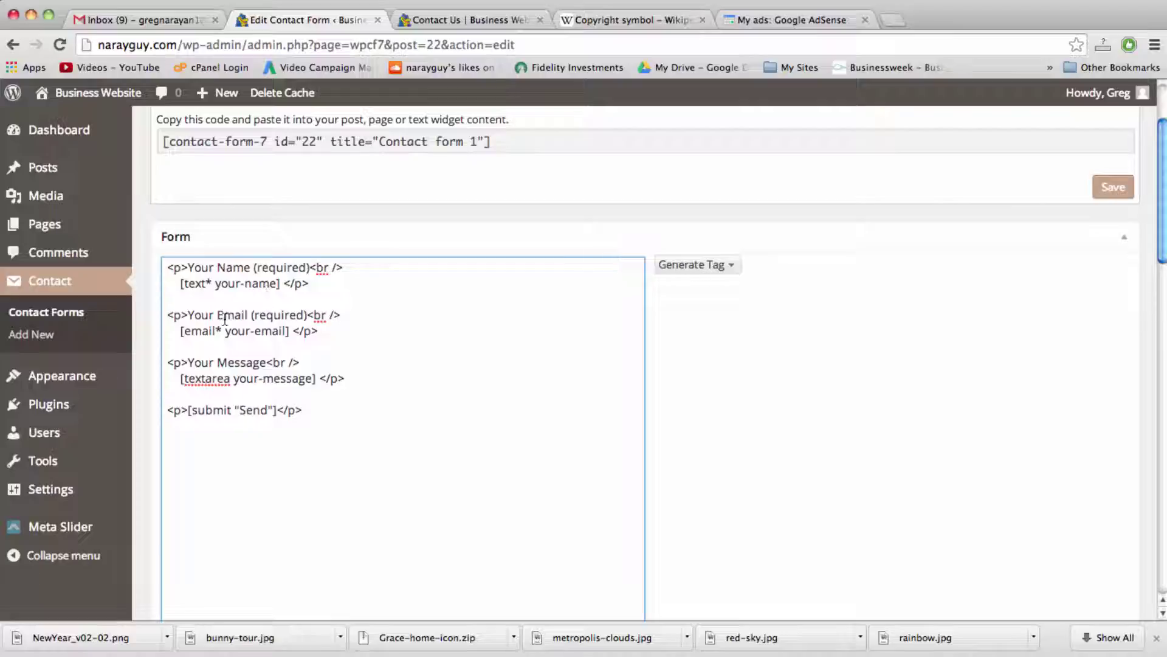
Step: Drop 'Your' from the labels and change the name label to 'Name *'
key("BackSpace")
key("BackSpace")
key("BackSpace")
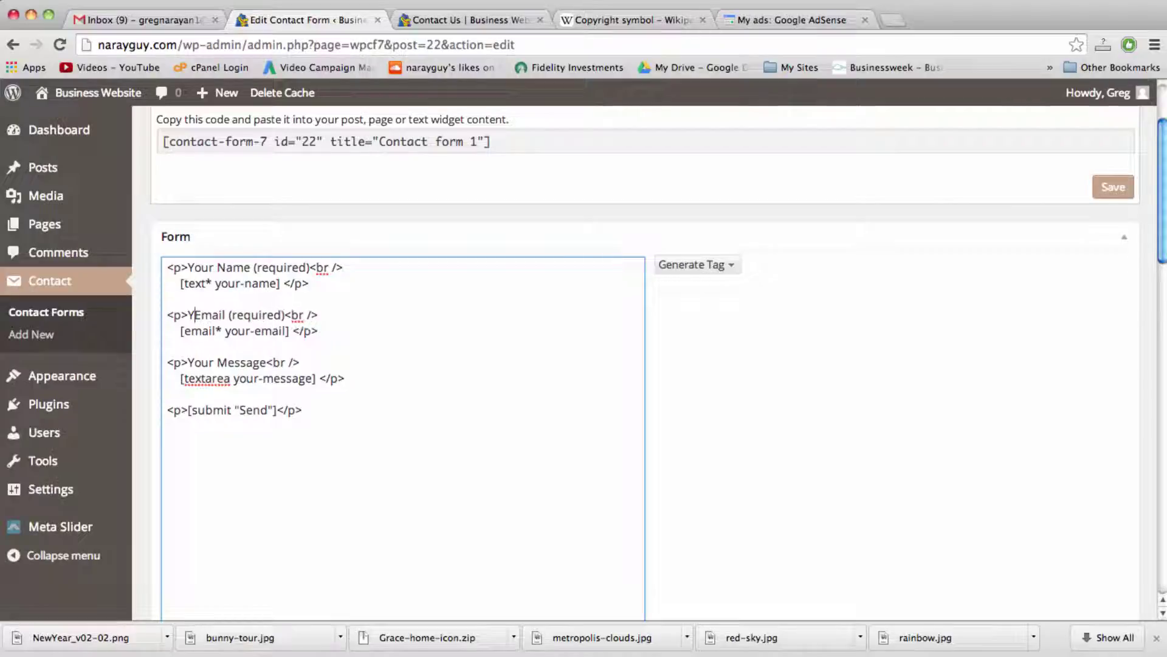
left_click(218, 267)
key("BackSpace")
key("BackSpace")
key("BackSpace")
key("BackSpace")
key("BackSpace")
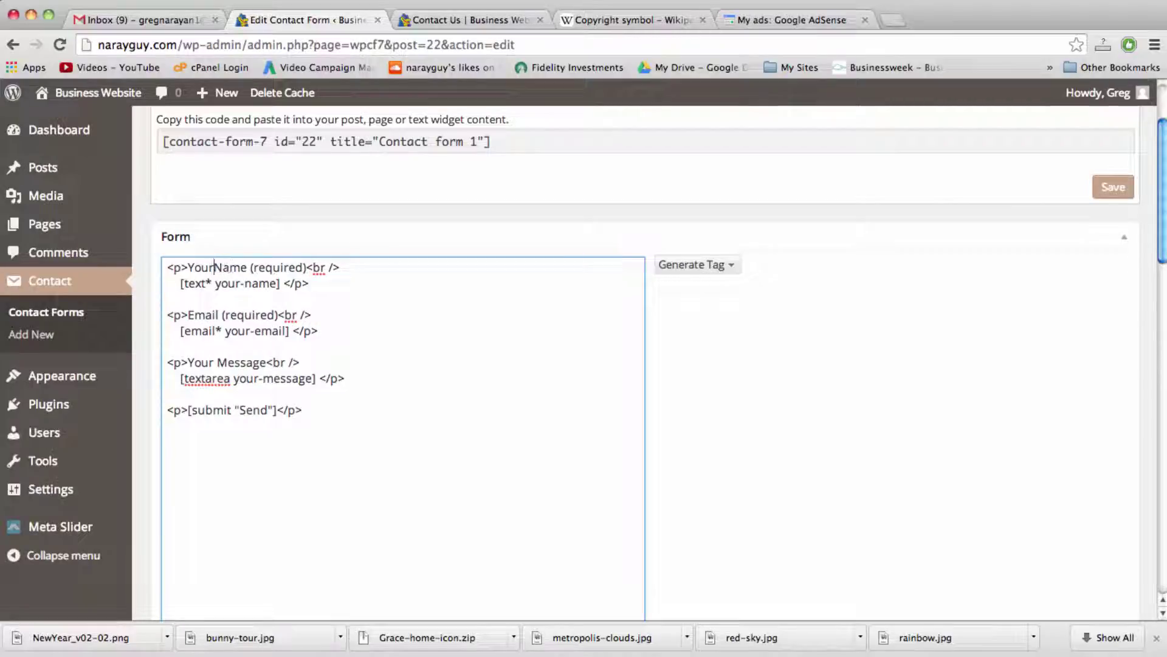
double_click(242, 268)
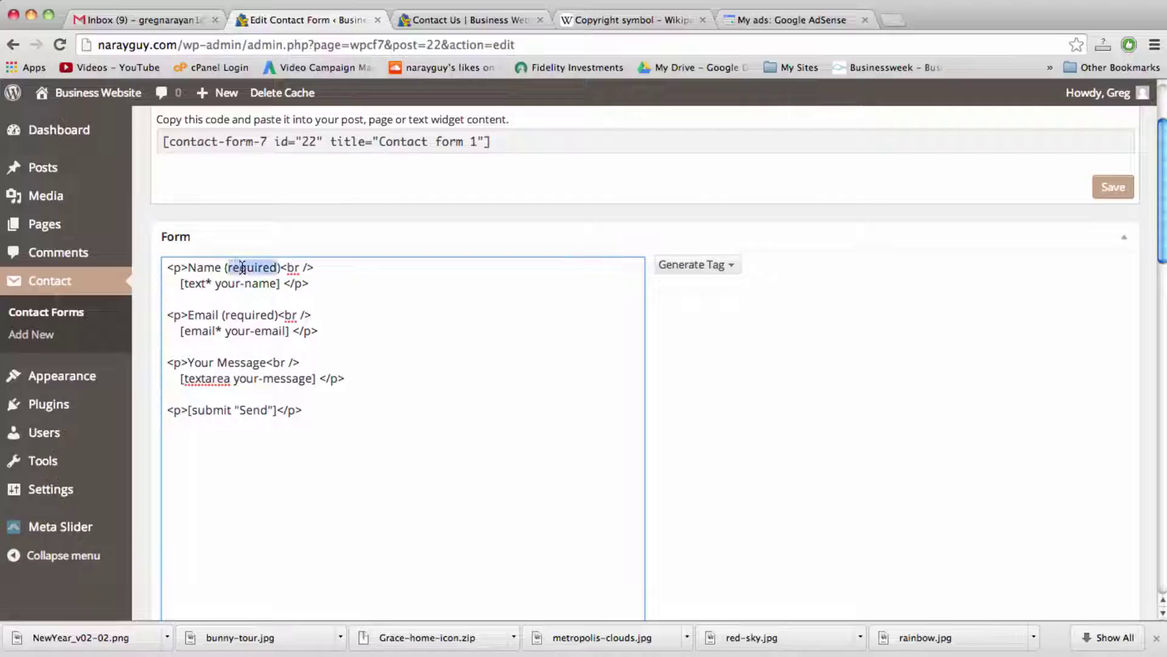
key("BackSpace")
key("BackSpace")
key("Delete")
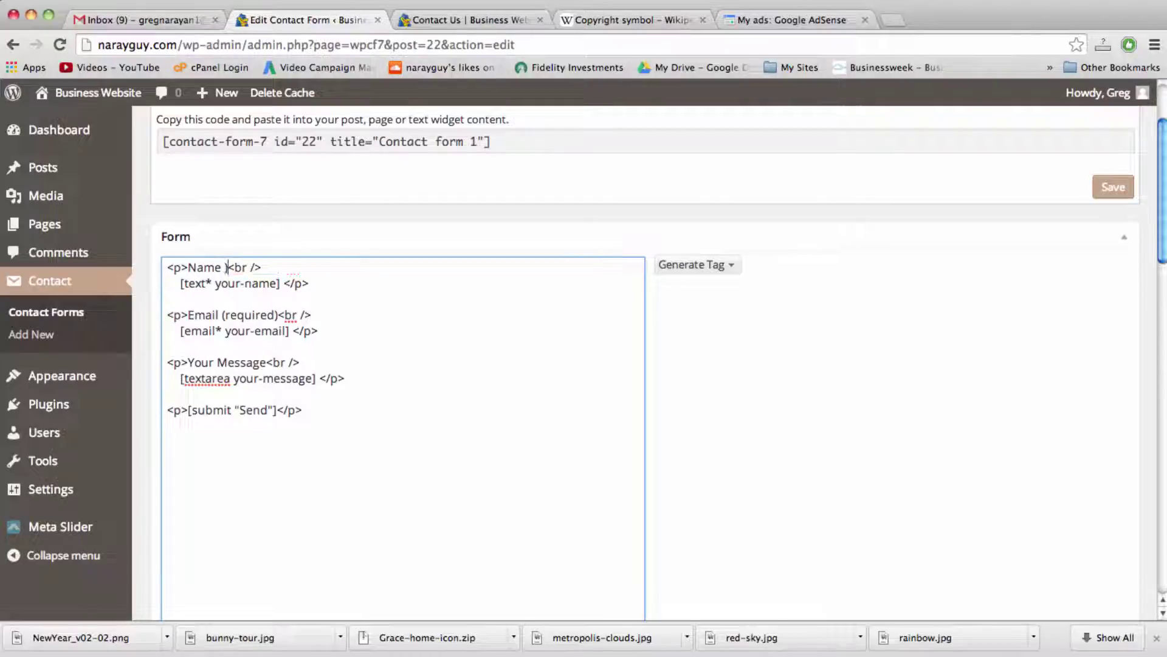
Step: Change the email label to 'Email *' and save the contact form
key("BackSpace")
type("*")
left_click(278, 314)
key("BackSpace")
key("BackSpace")
key("BackSpace")
key("BackSpace")
key("BackSpace")
key("BackSpace")
key("BackSpace")
key("BackSpace")
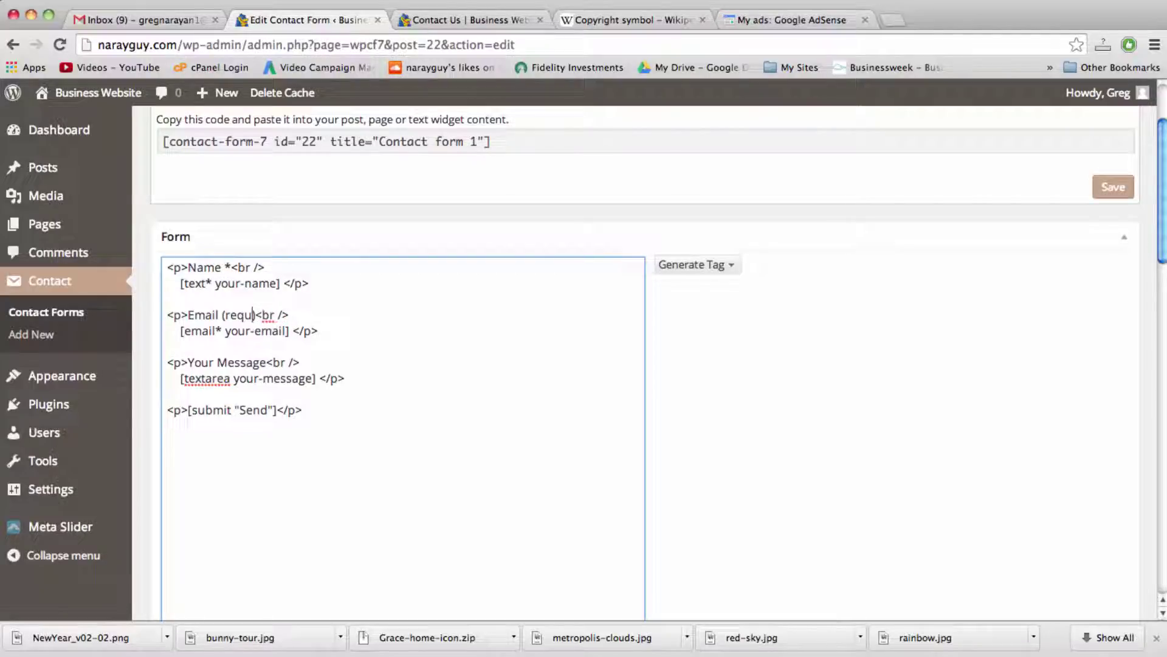
key("BackSpace")
key("BackSpace")
type("*")
scroll(1089, 237, "down", 6)
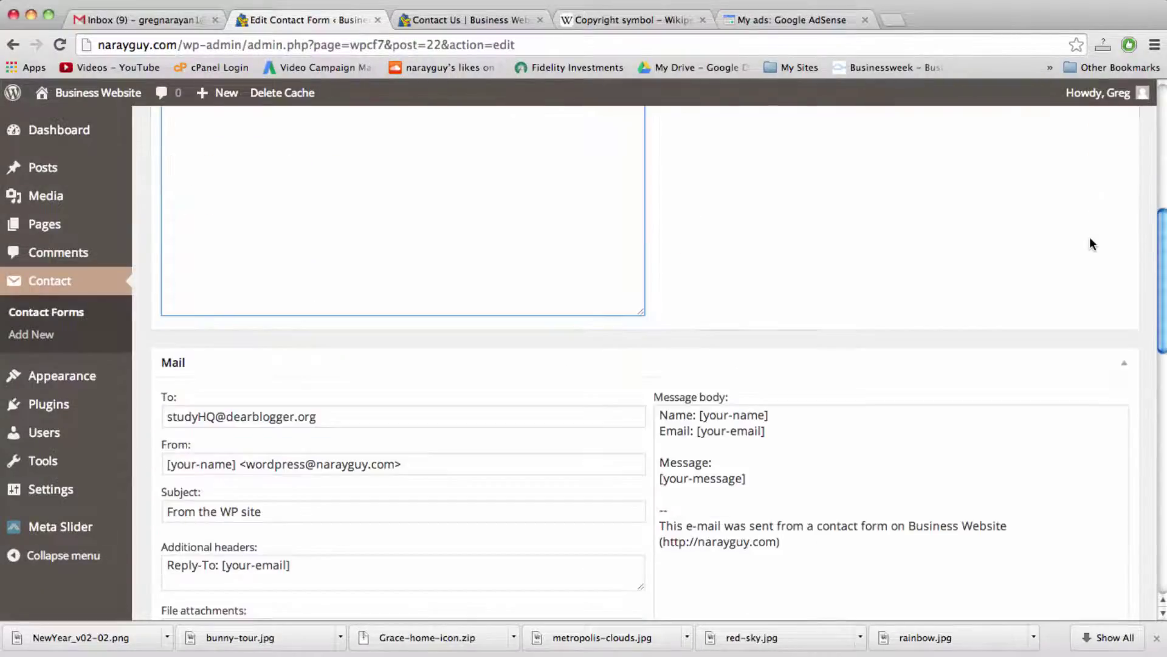
scroll(1090, 237, "up", 6)
left_click(1112, 214)
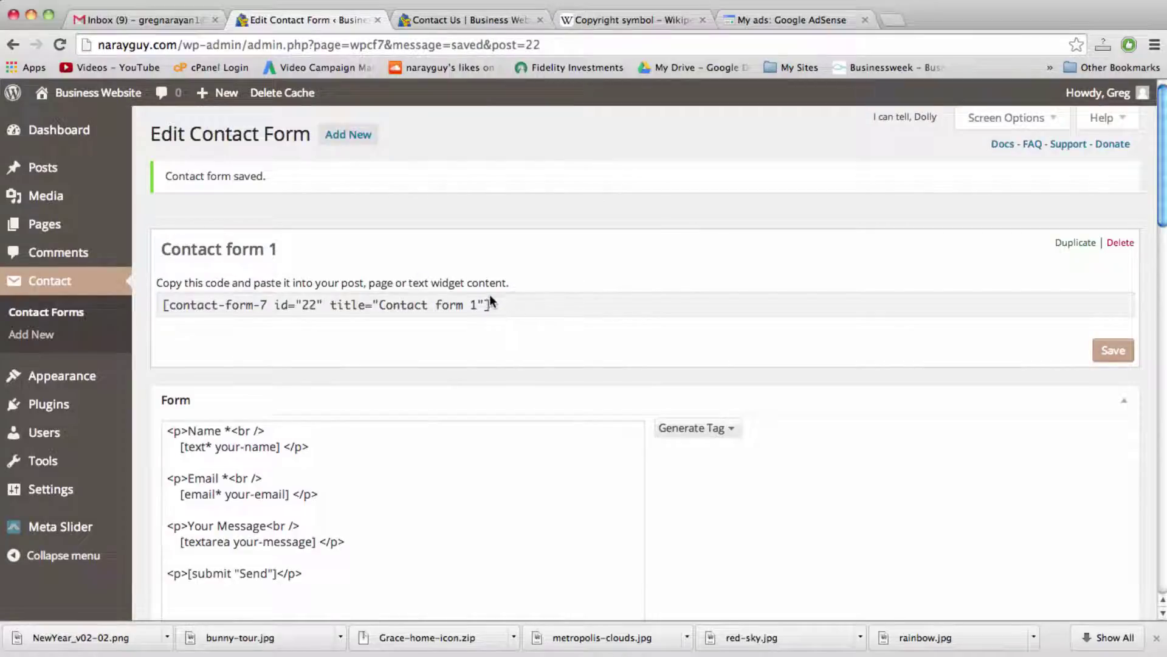
Step: Paste the [contact-form-7 id="22" title="Contact form 1"] shortcode into the Contact Us page and update it
left_click(491, 302)
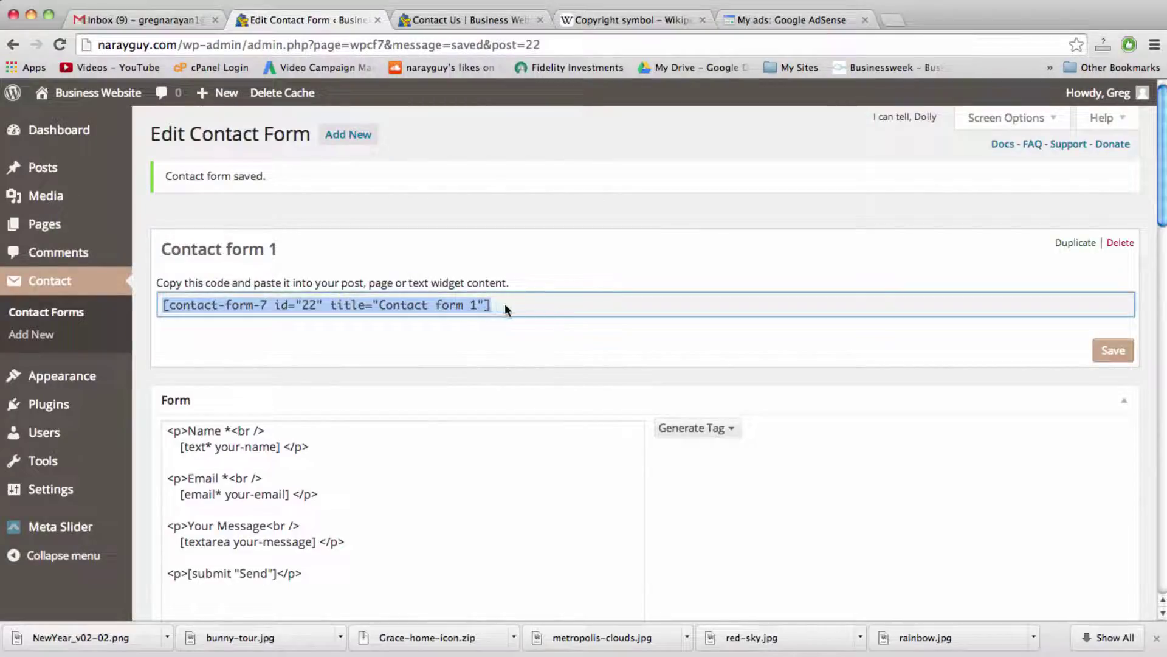
right_click(430, 304)
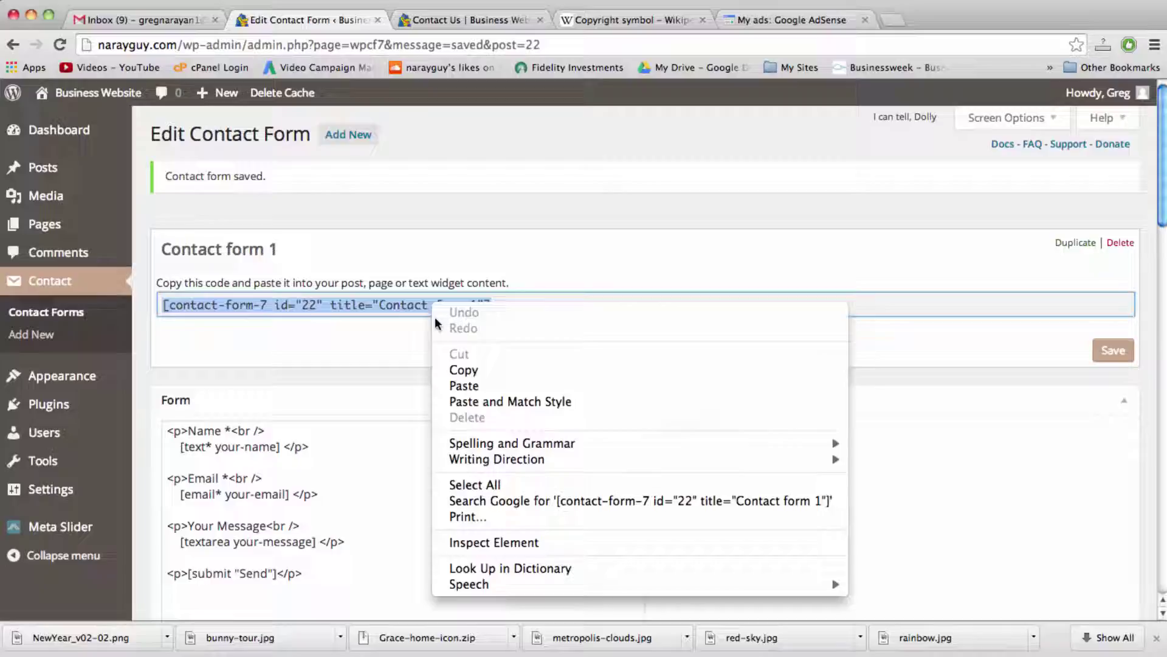
left_click(451, 369)
left_click(476, 18)
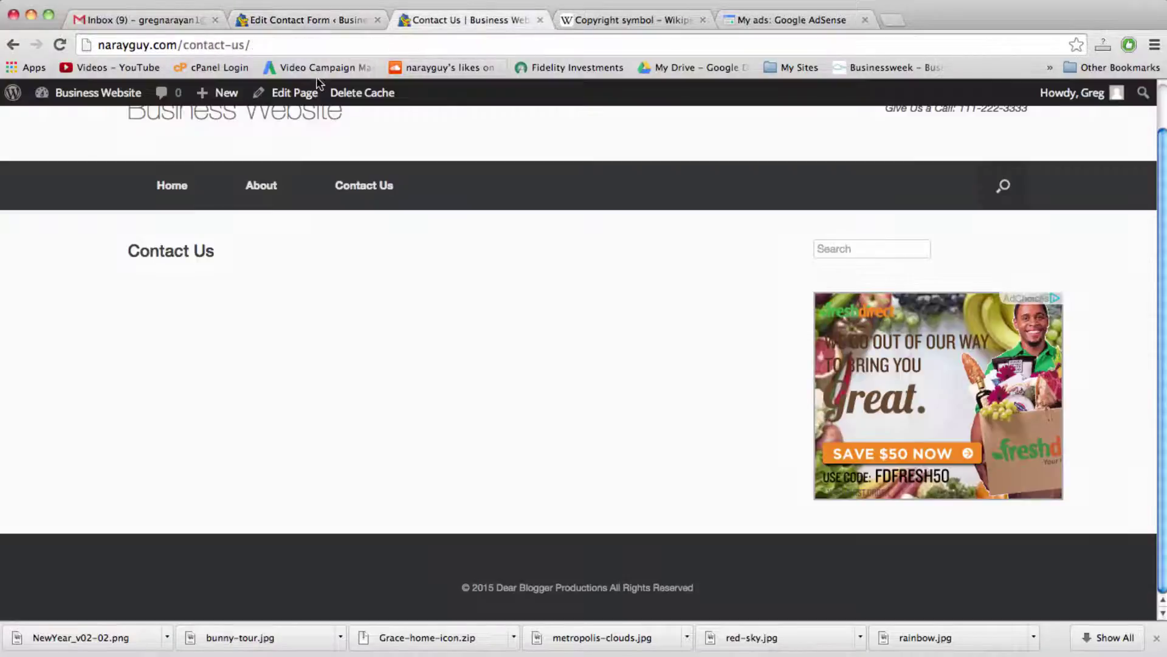
left_click(299, 94)
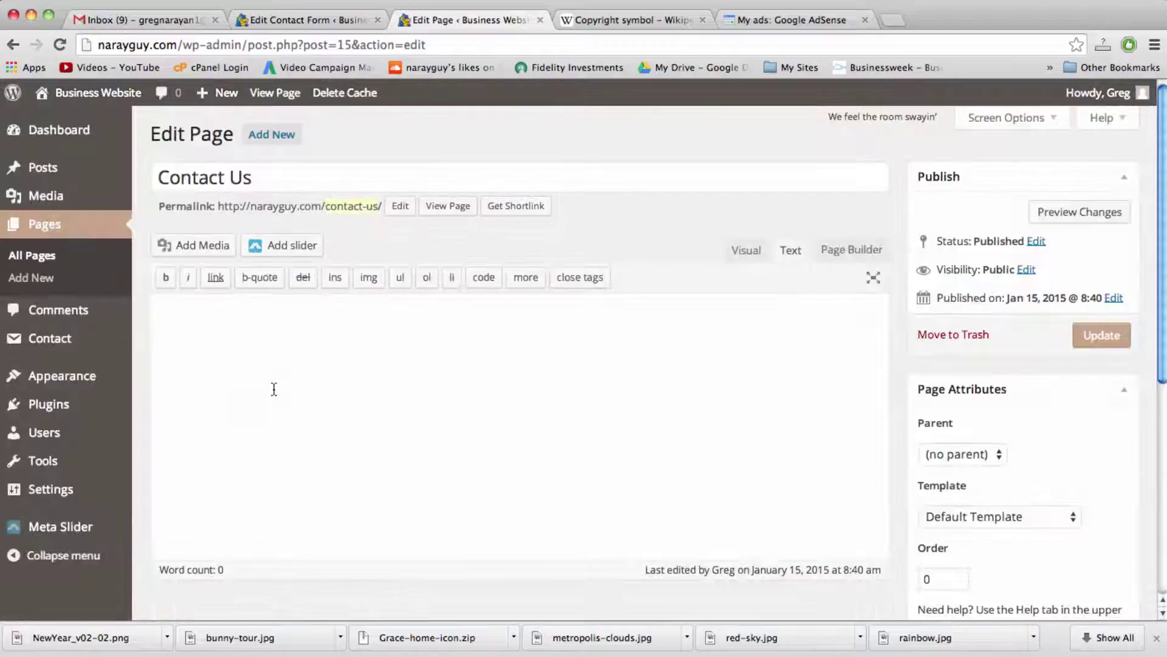
key("ctrl+v")
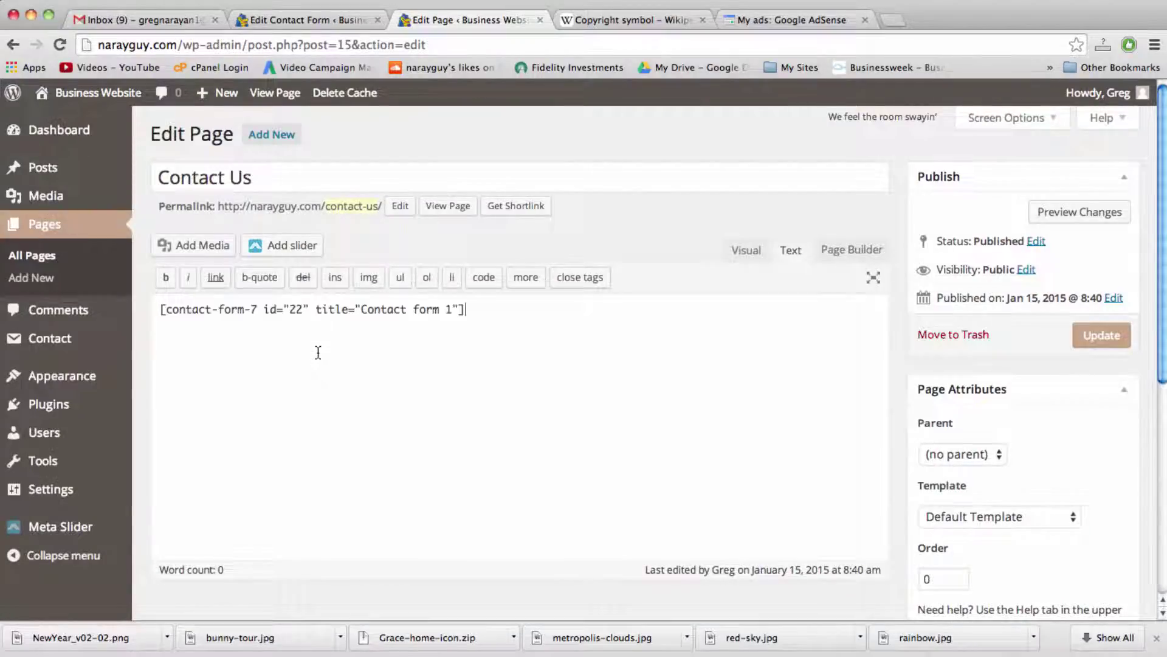
left_click(1111, 337)
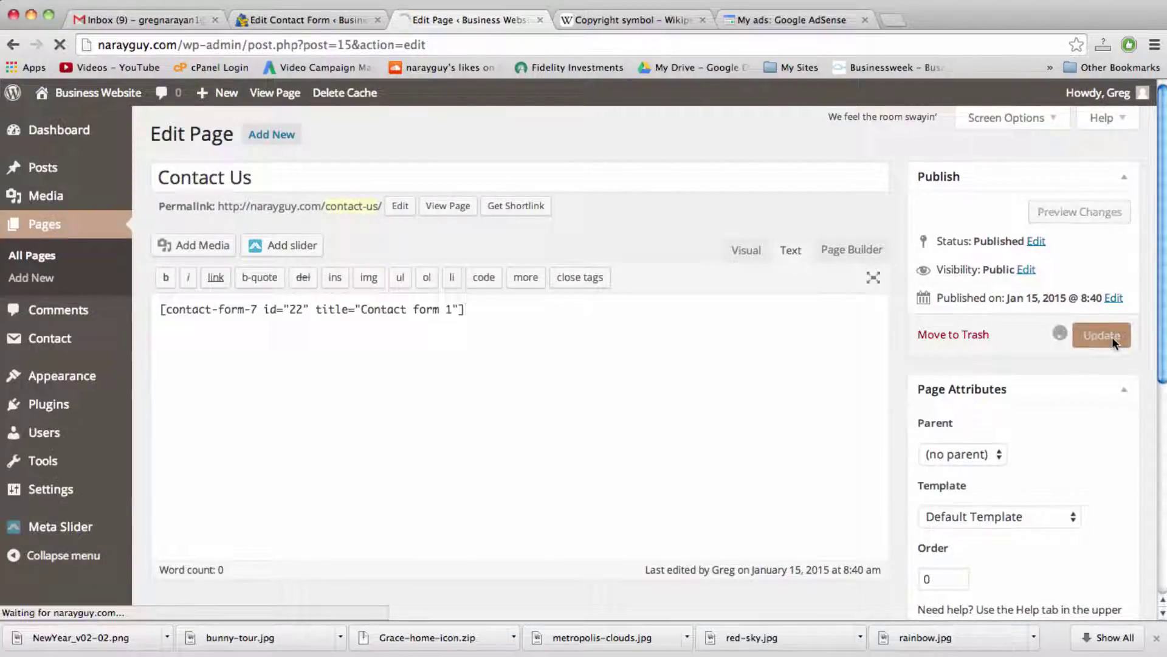
Step: View the live Contact Us page and try its Name, Email and Message fields
left_click(449, 205)
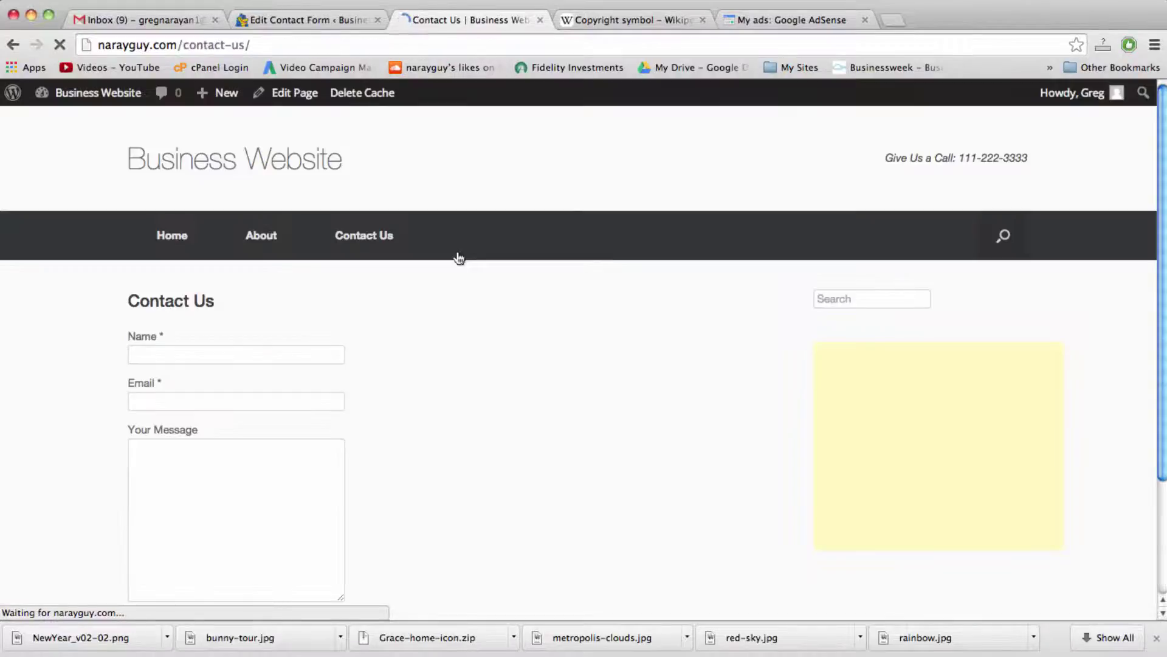
scroll(459, 258, "down", 5)
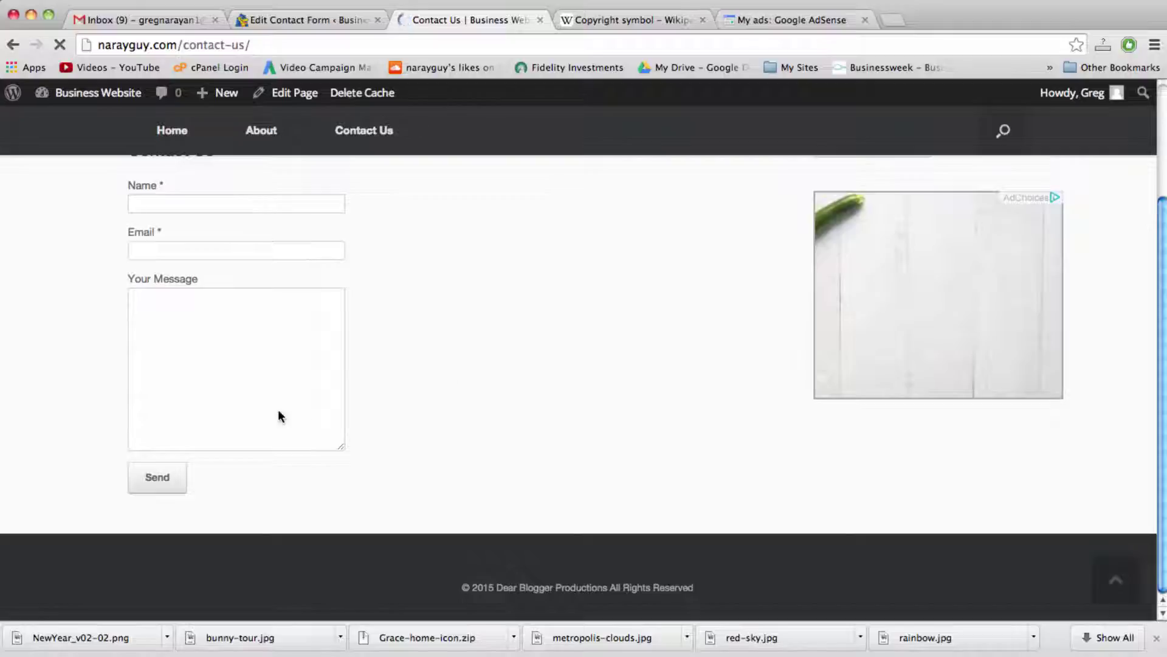
scroll(224, 328, "up", 3)
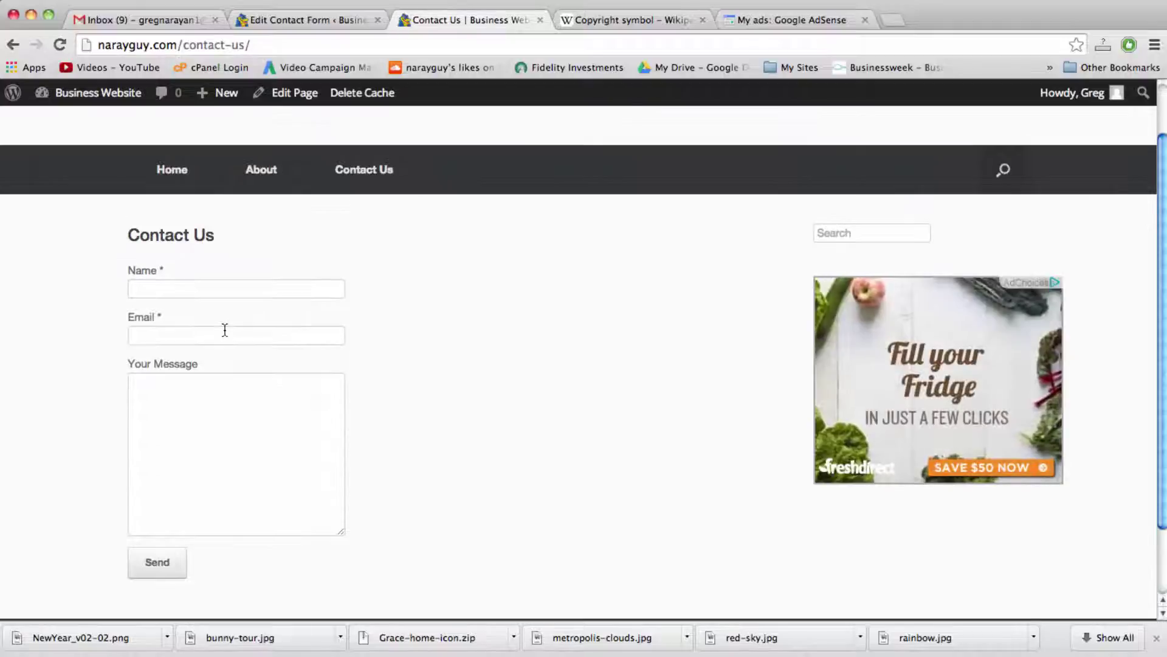
left_click(239, 337)
left_click(240, 391)
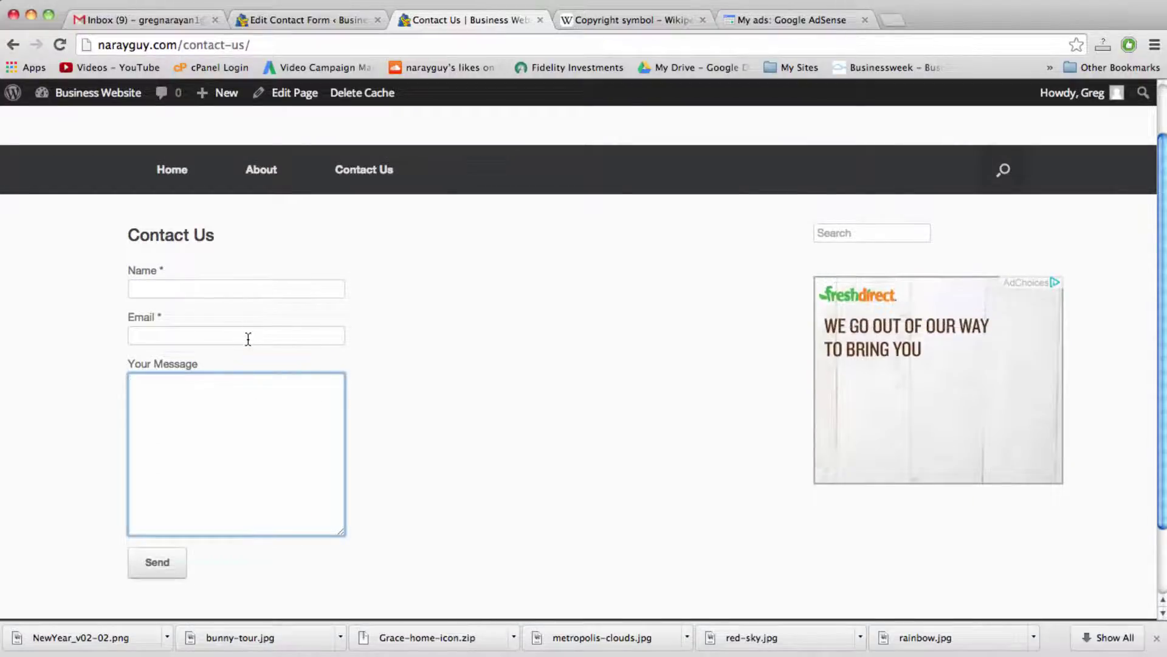
left_click(248, 339)
left_click(248, 401)
left_click(219, 334)
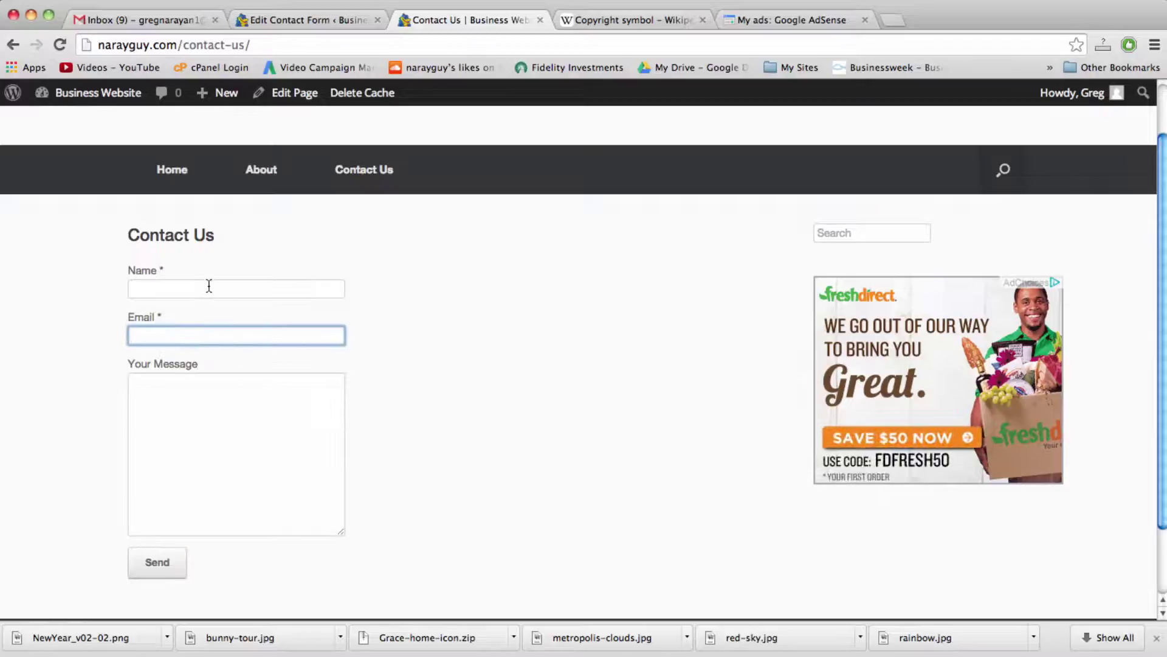
left_click(209, 286)
left_click(209, 331)
left_click(219, 396)
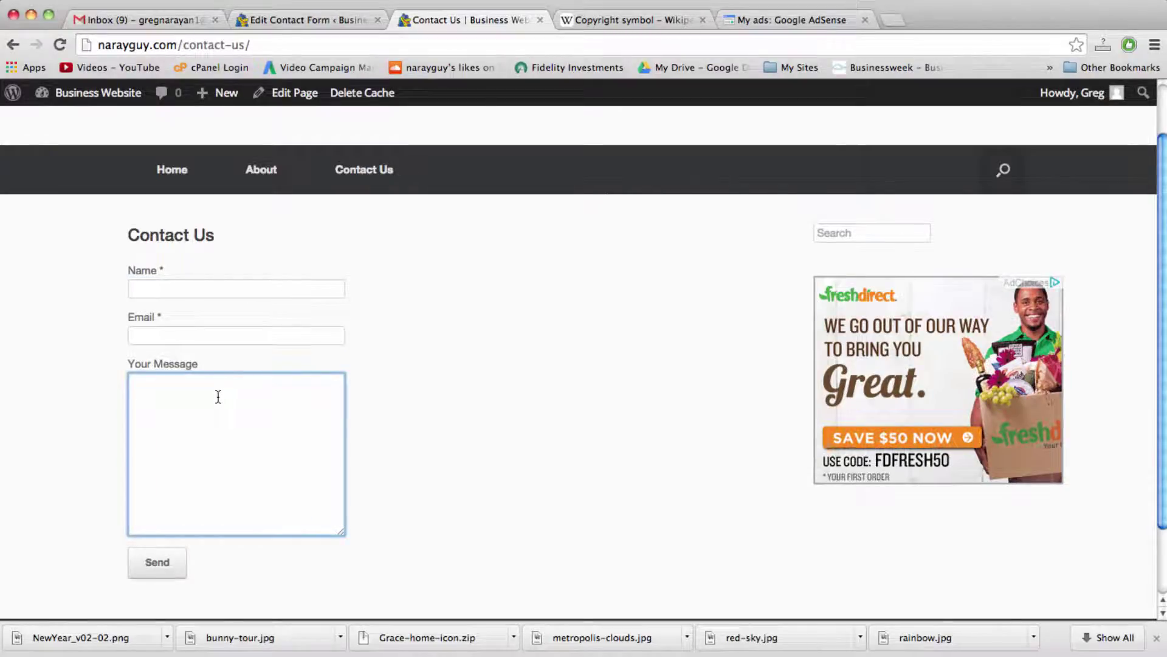
left_click(193, 332)
left_click(212, 399)
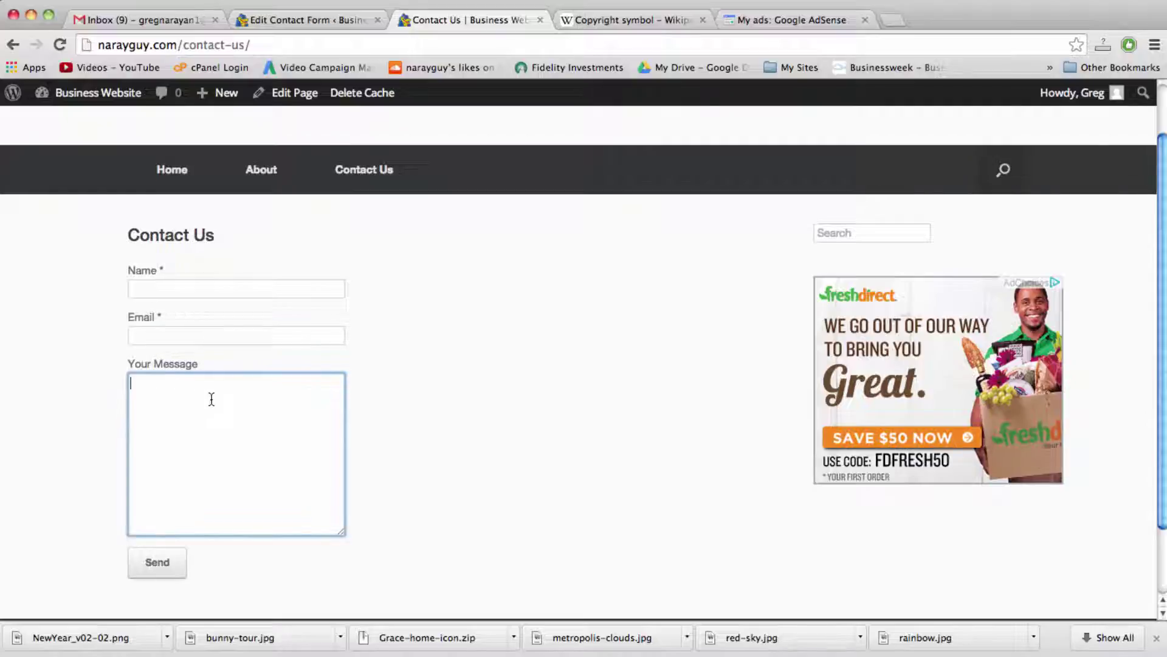
left_click(183, 335)
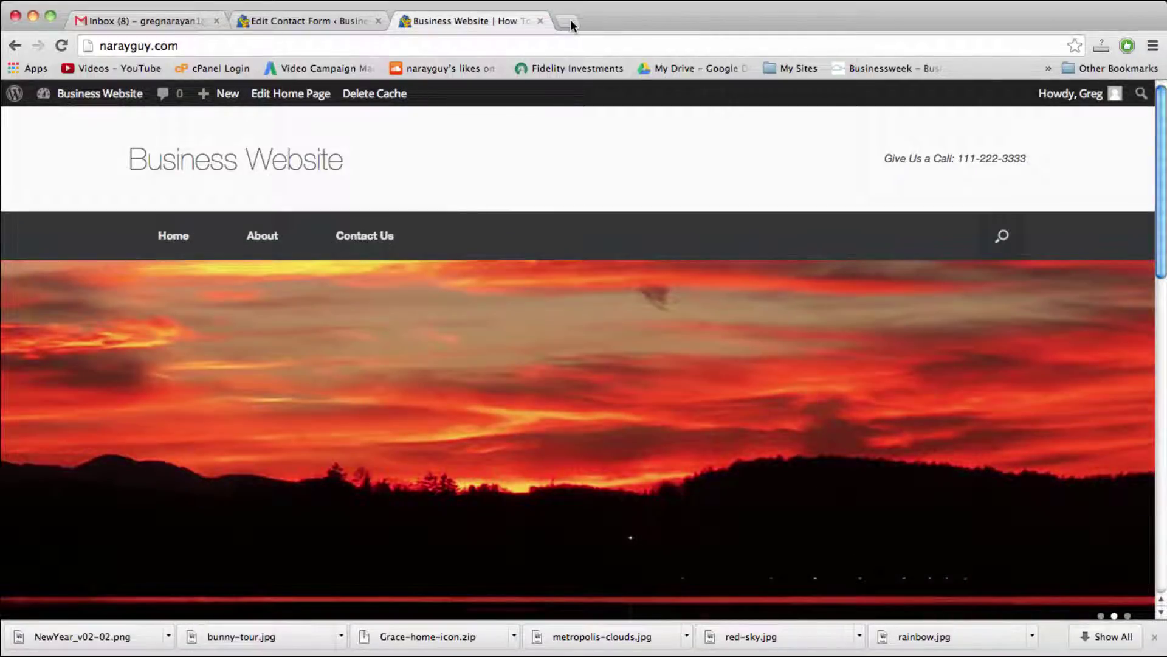
Step: Go to dryicons.com in a new browser tab
left_click(571, 22)
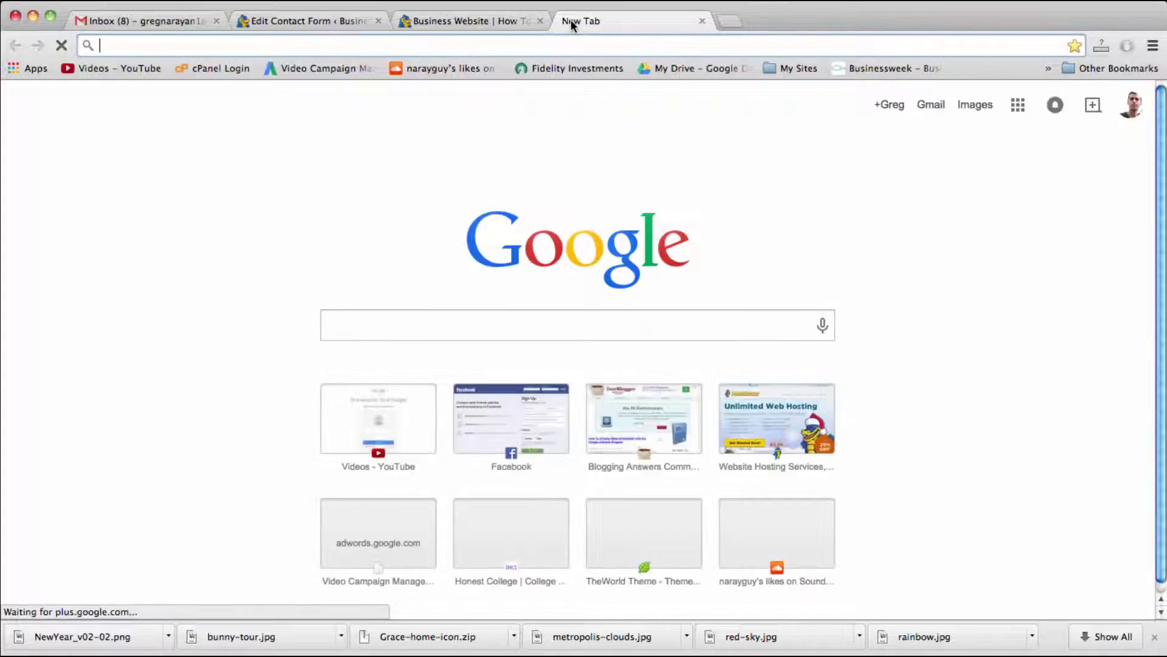
type("dryi")
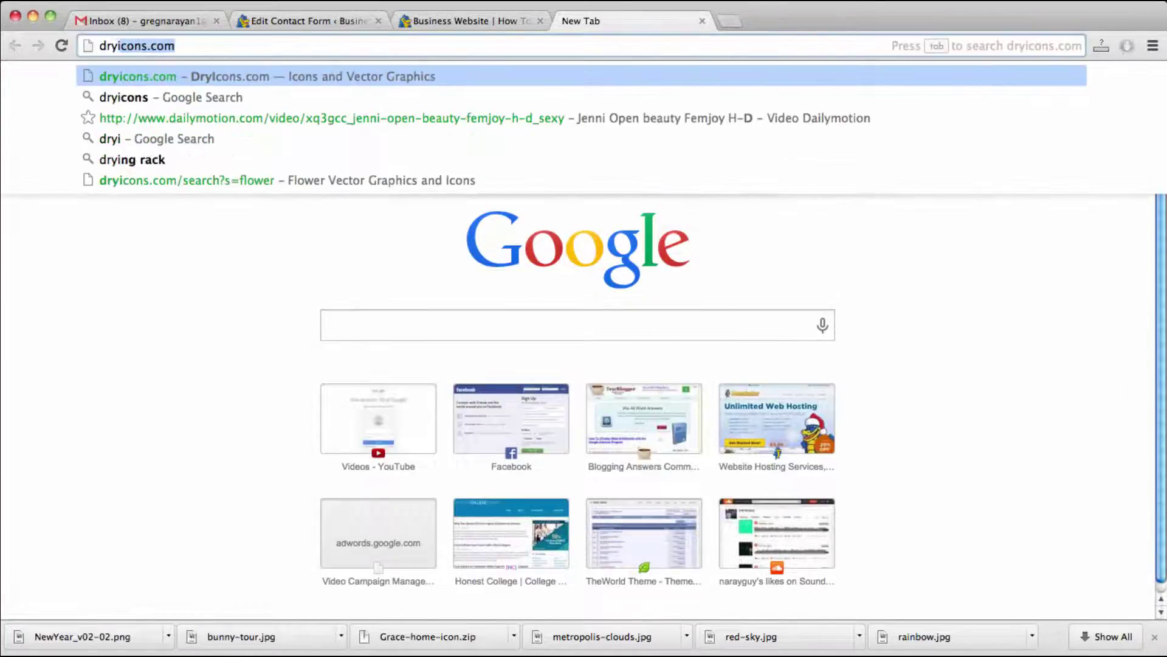
type("cons")
key("Return")
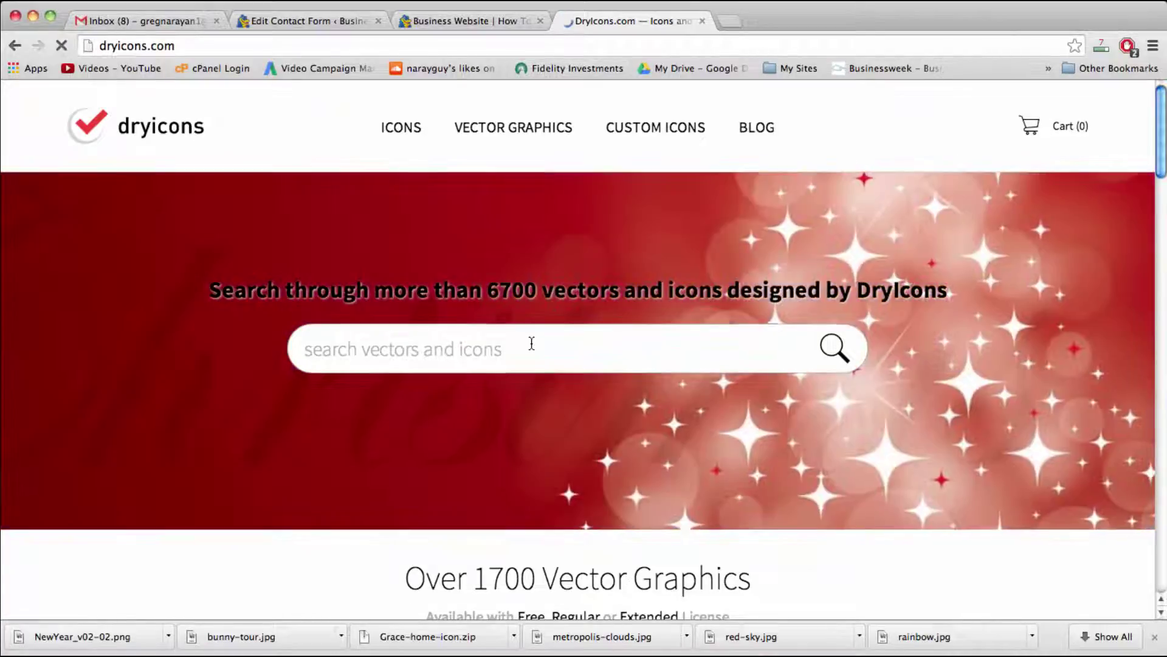
Step: Search DryIcons for 'flower' and open the Home icon from the results
left_click(532, 343)
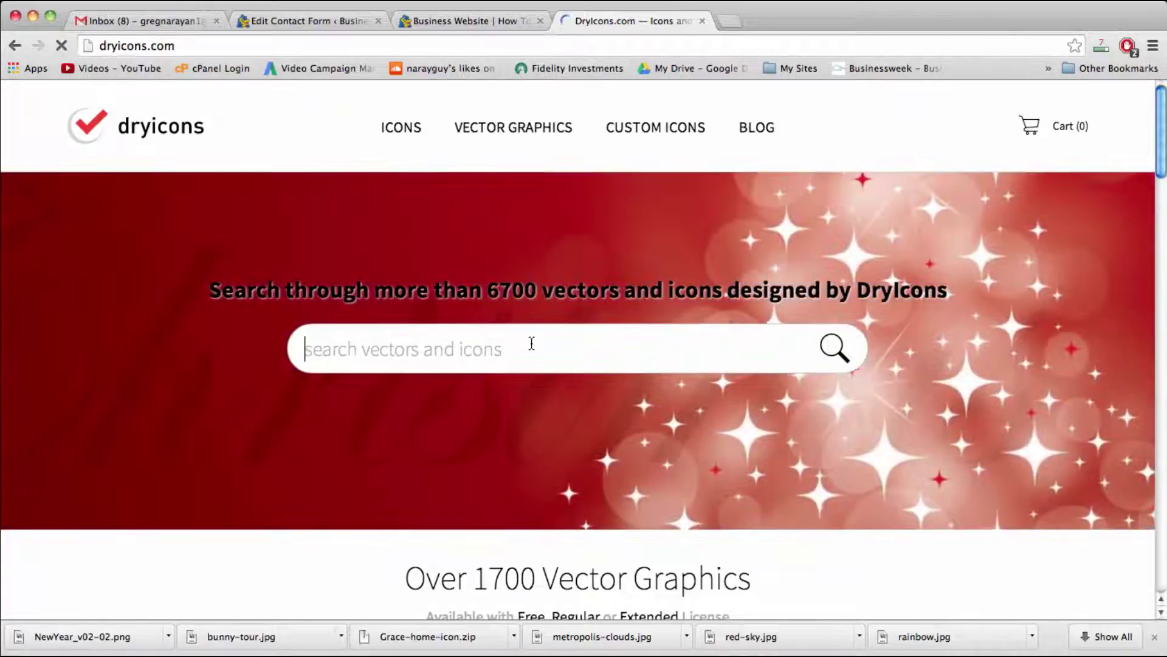
type("flower")
key("Return")
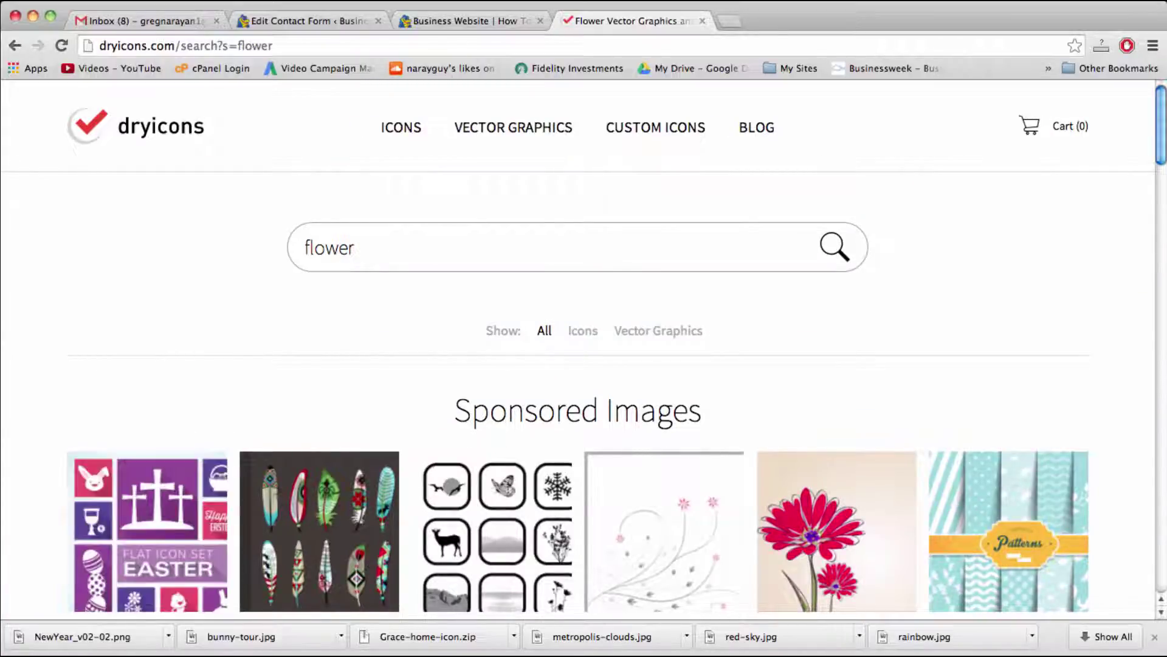
scroll(467, 386, "down", 8)
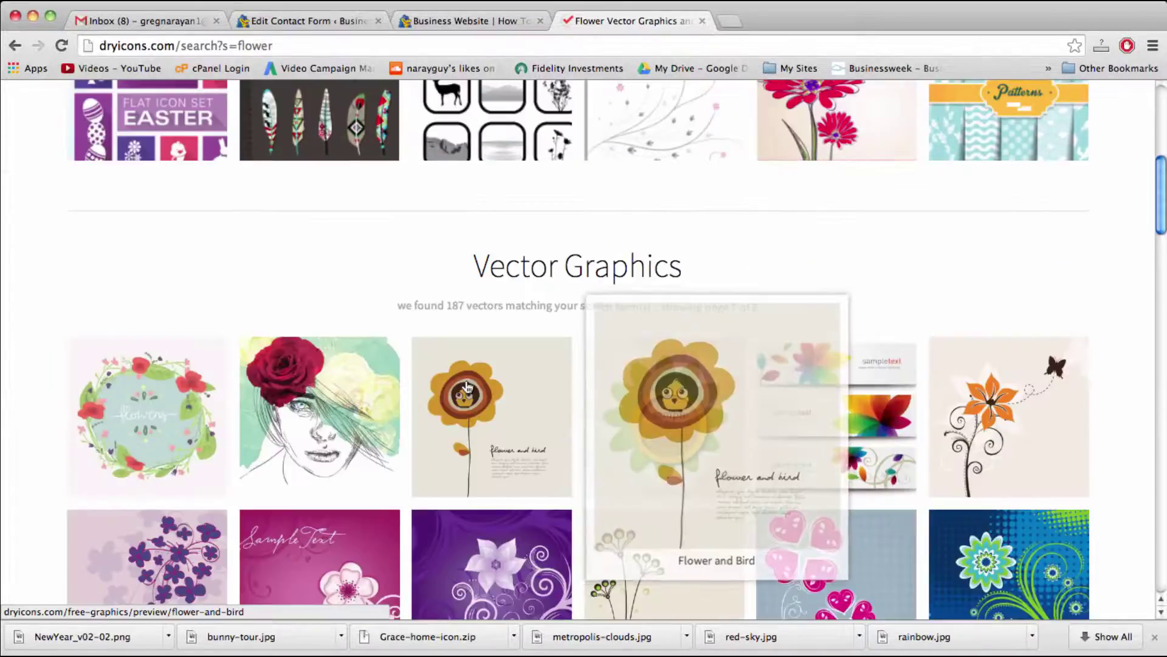
scroll(467, 386, "down", 15)
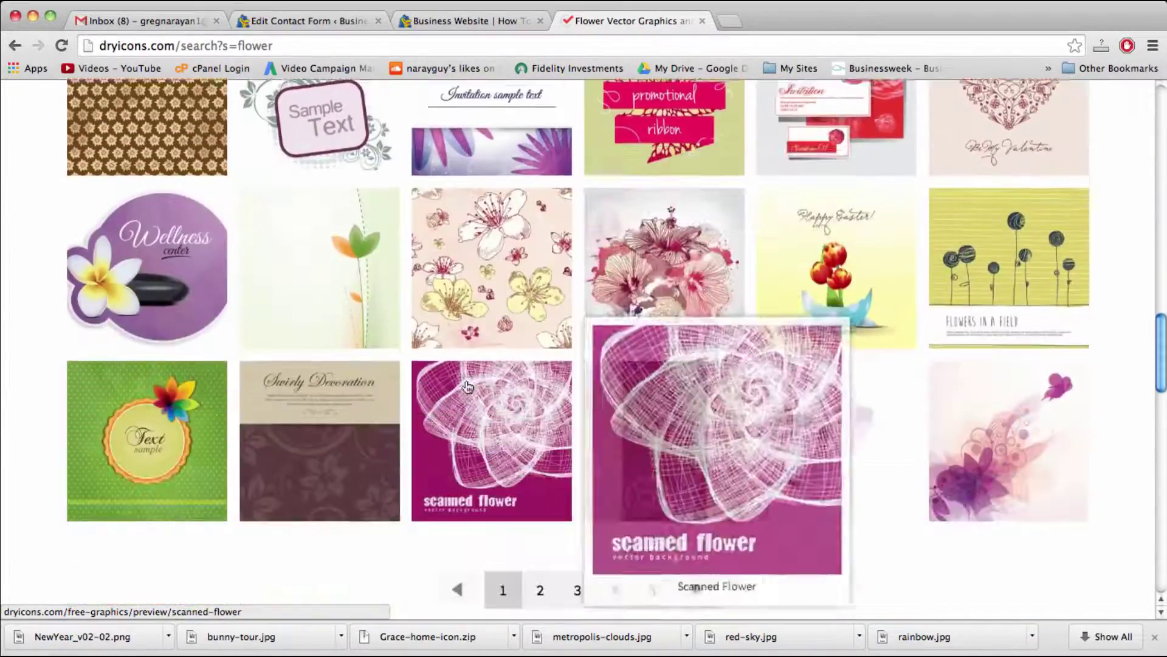
scroll(467, 386, "down", 6)
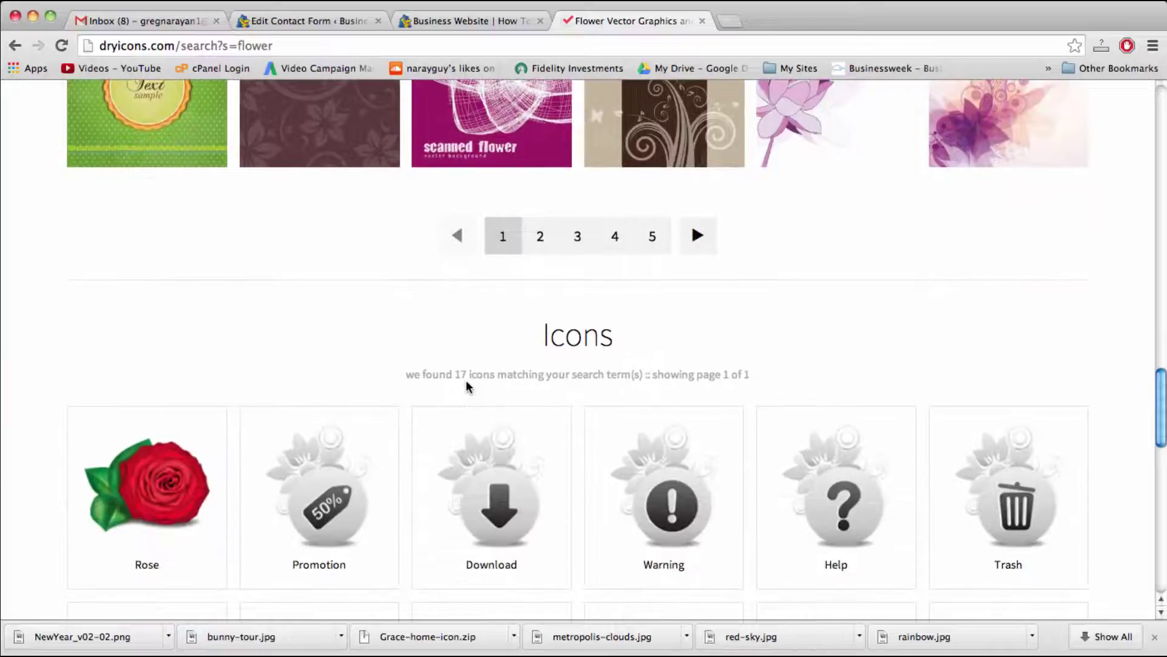
scroll(465, 386, "down", 6)
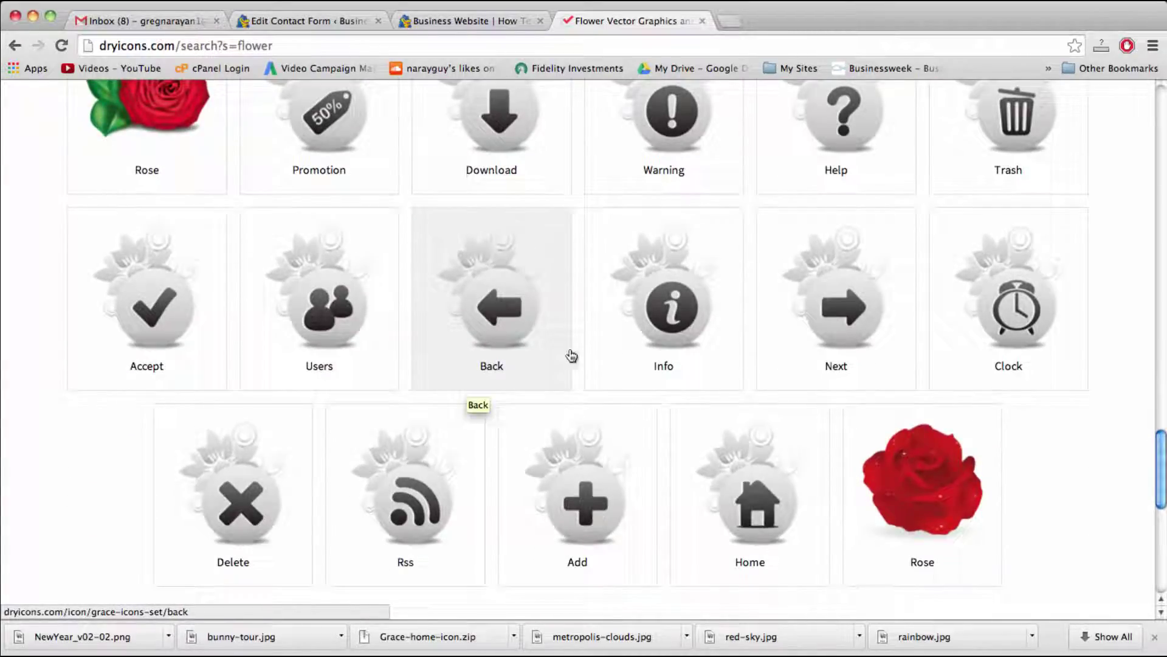
scroll(571, 362, "up", 1)
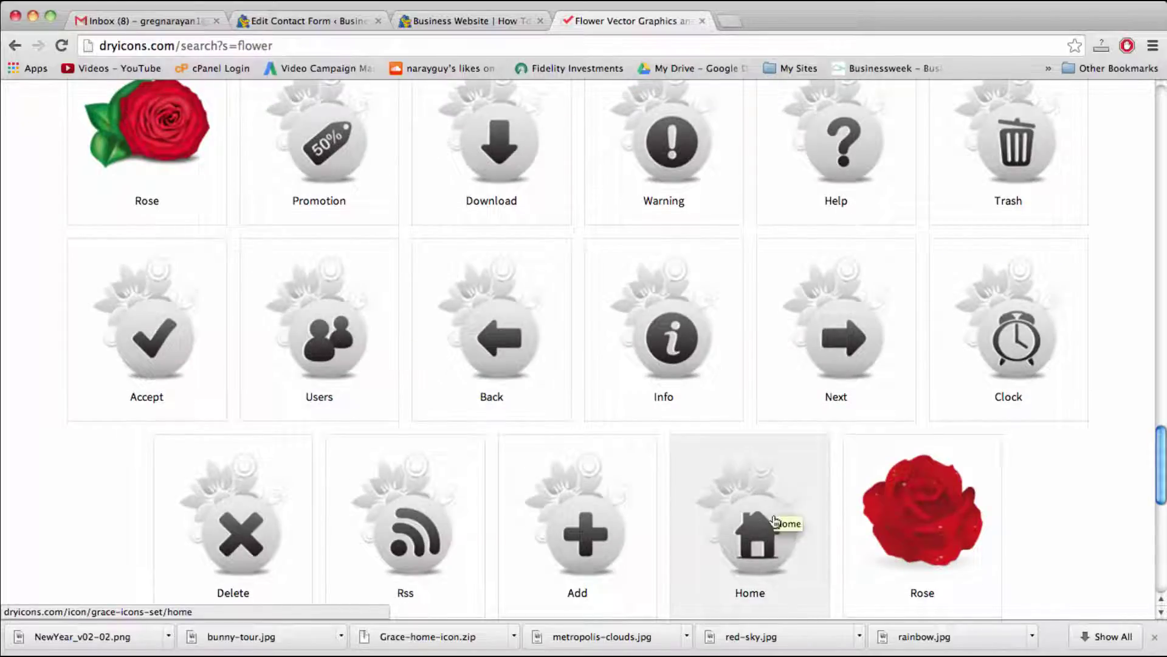
scroll(780, 516, "down", 3)
left_click(781, 460)
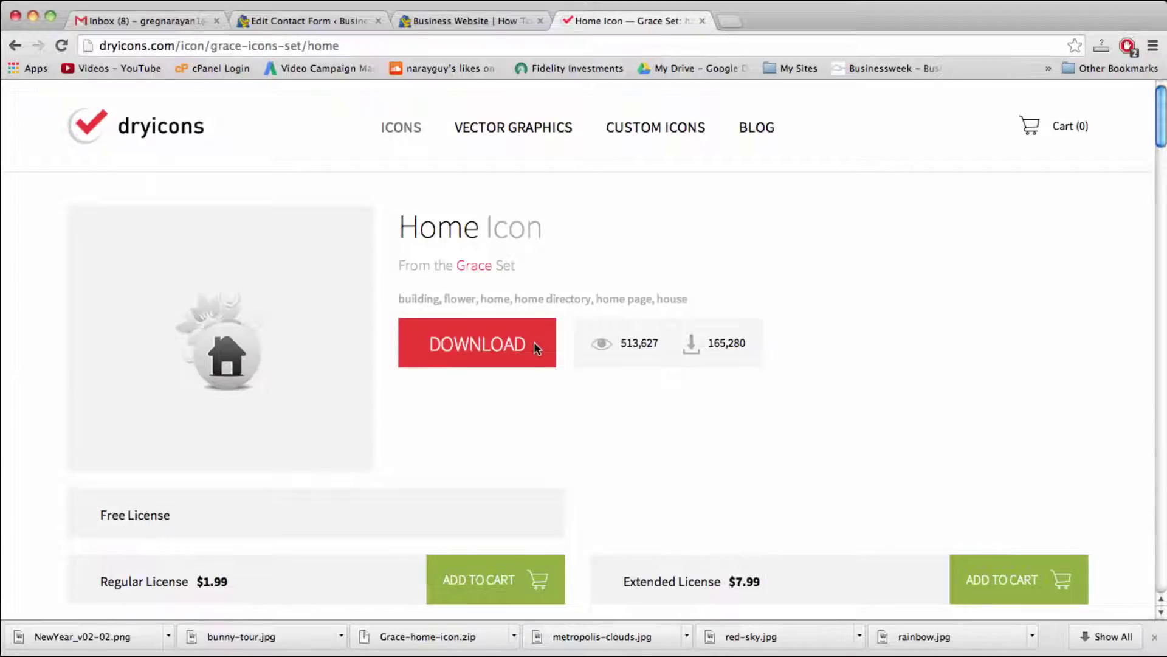
Step: Download the DryIcons Home Icon as Grace-home-icon (1).zip, check it, and open a blank tab
left_click(534, 342)
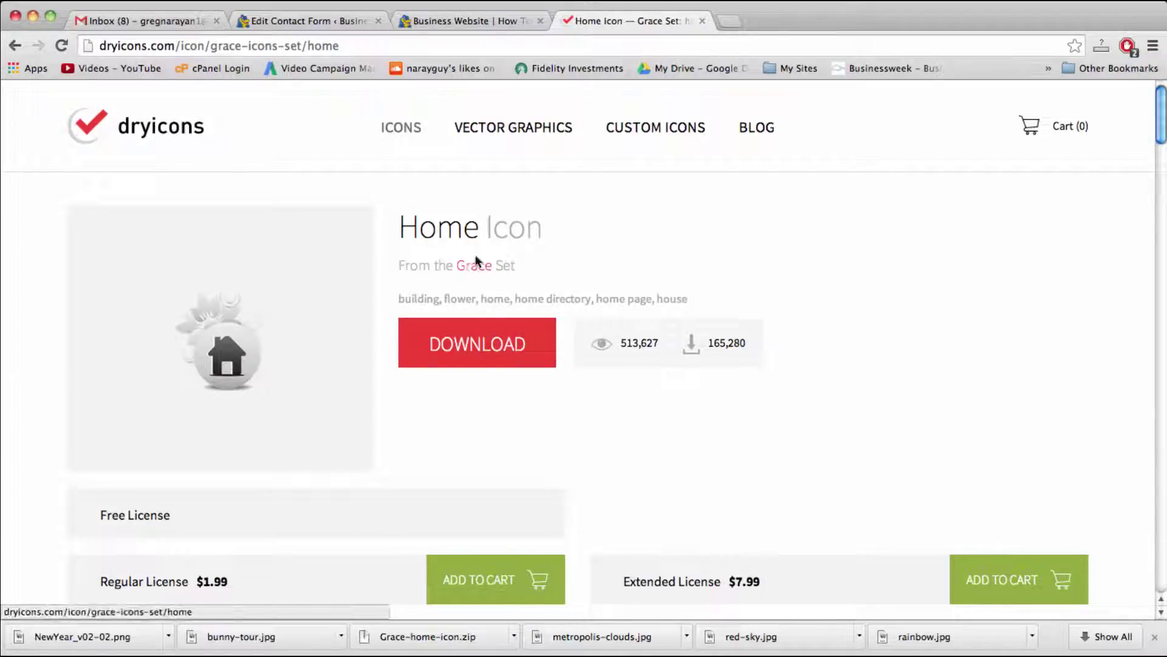
left_click(491, 345)
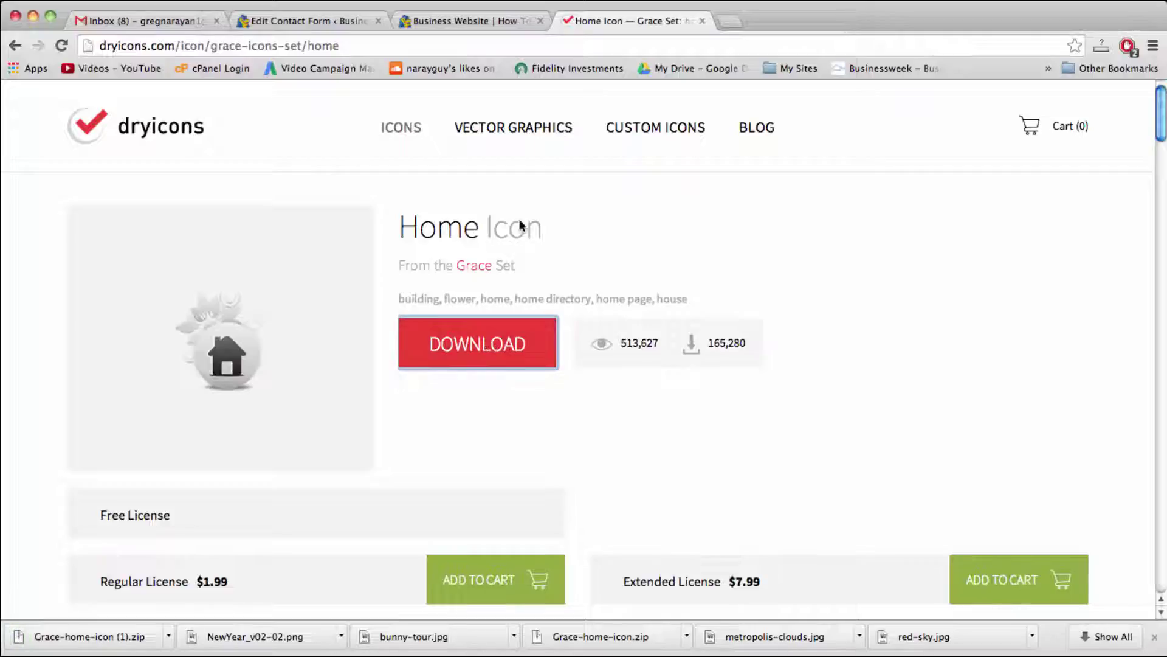
left_click(222, 49)
left_click(315, 48)
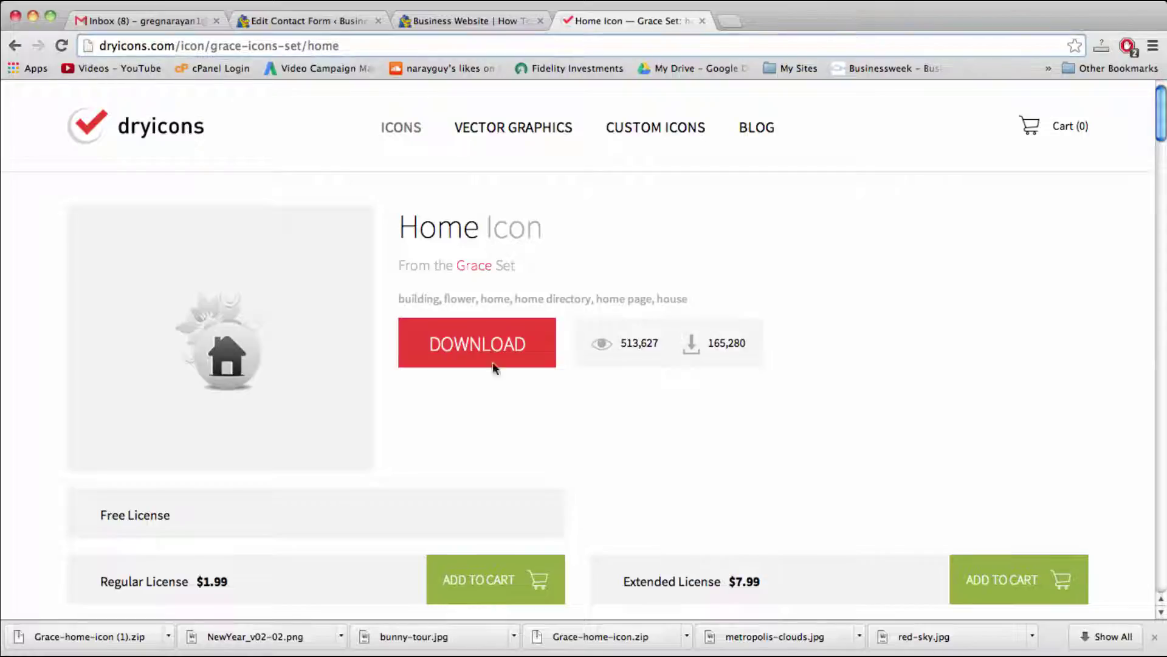
scroll(523, 396, "down", 1)
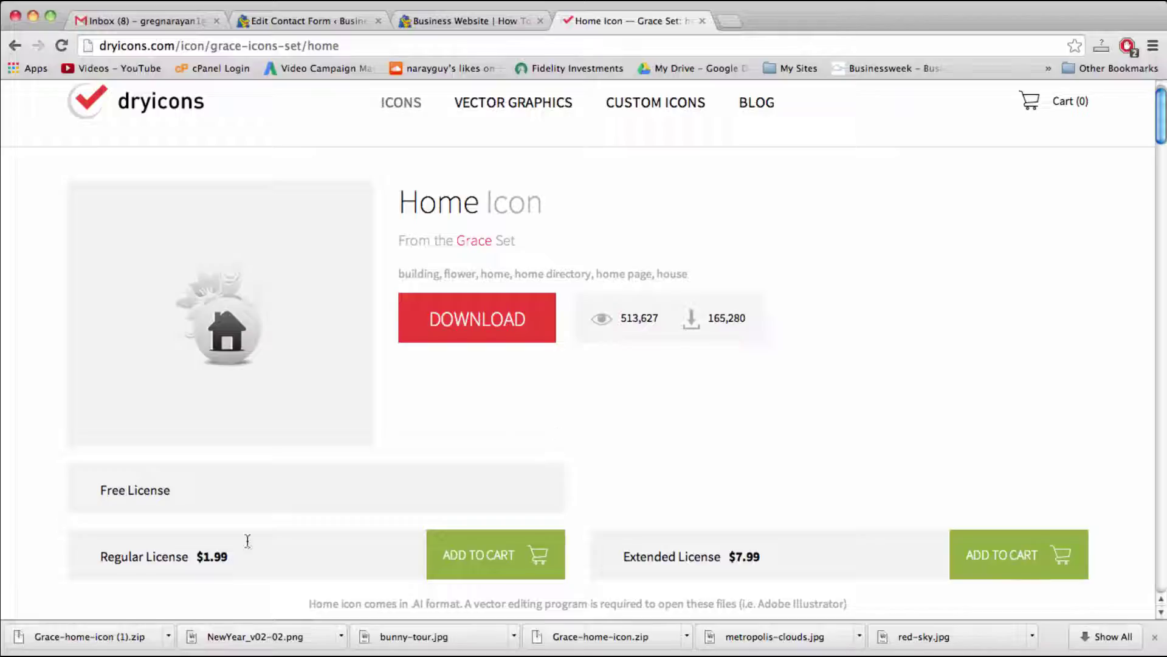
left_click(104, 636)
left_click(731, 18)
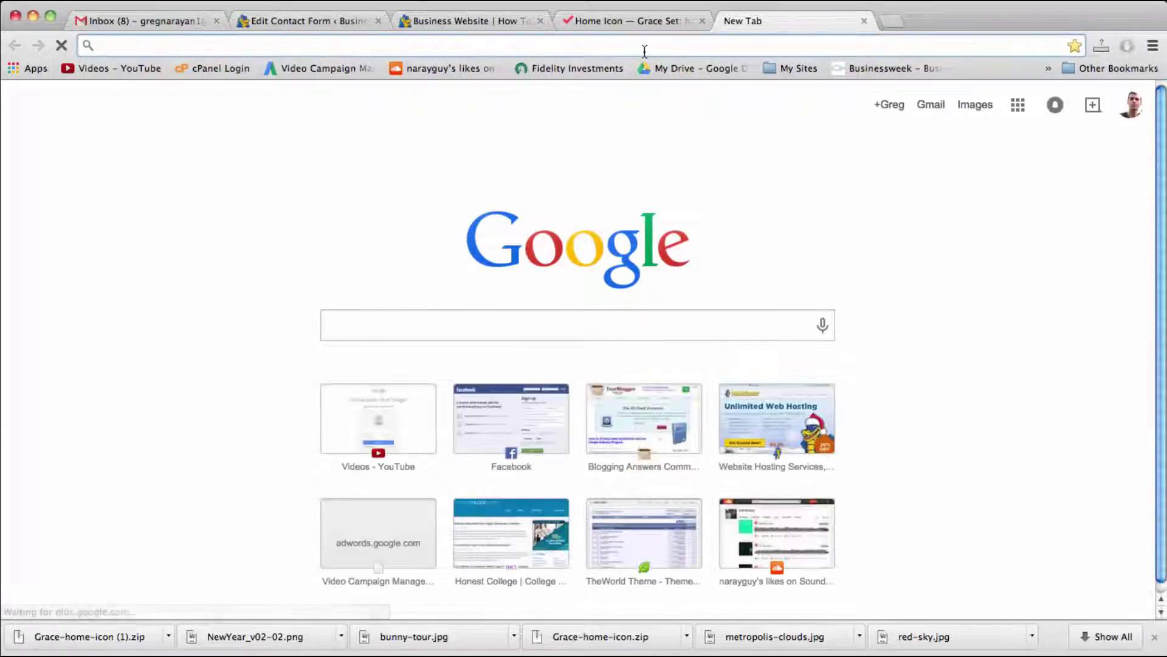
Step: Go to pixlr.com and launch the Pixlr Editor web app
type("p")
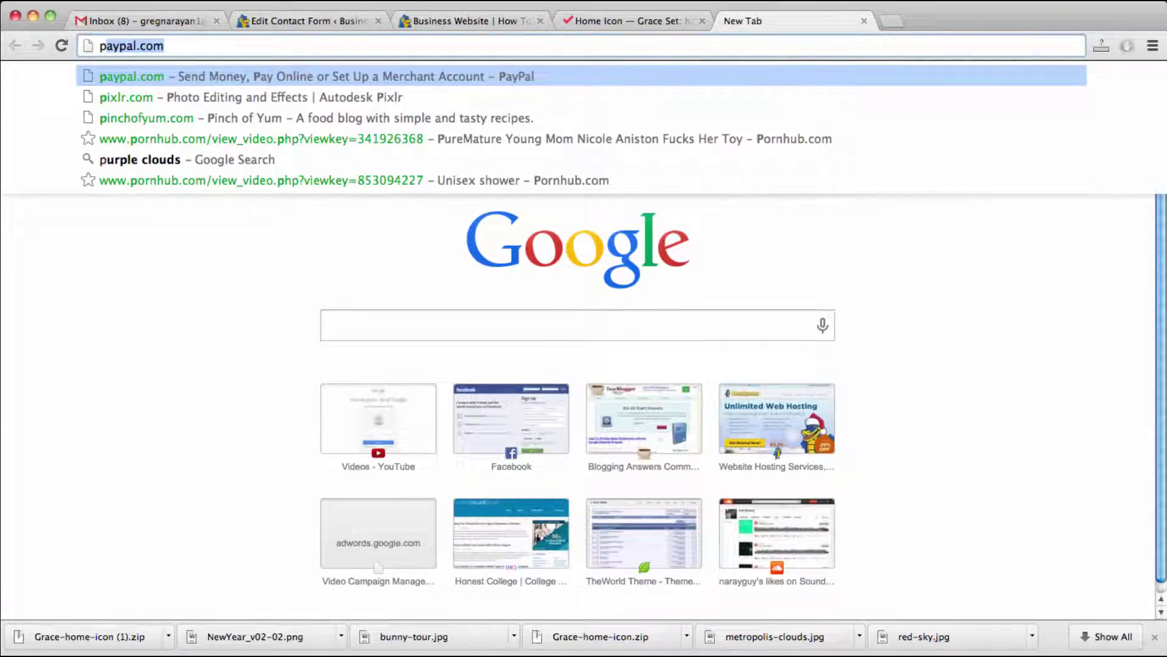
type("ixlr")
key("Return")
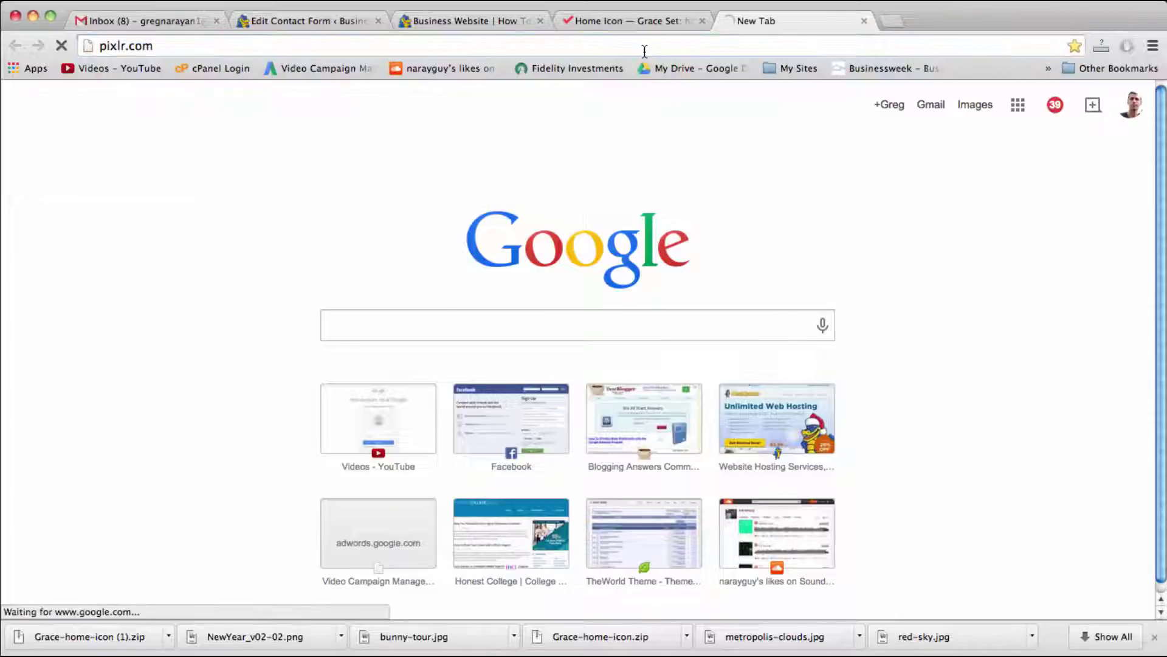
scroll(496, 328, "down", 6)
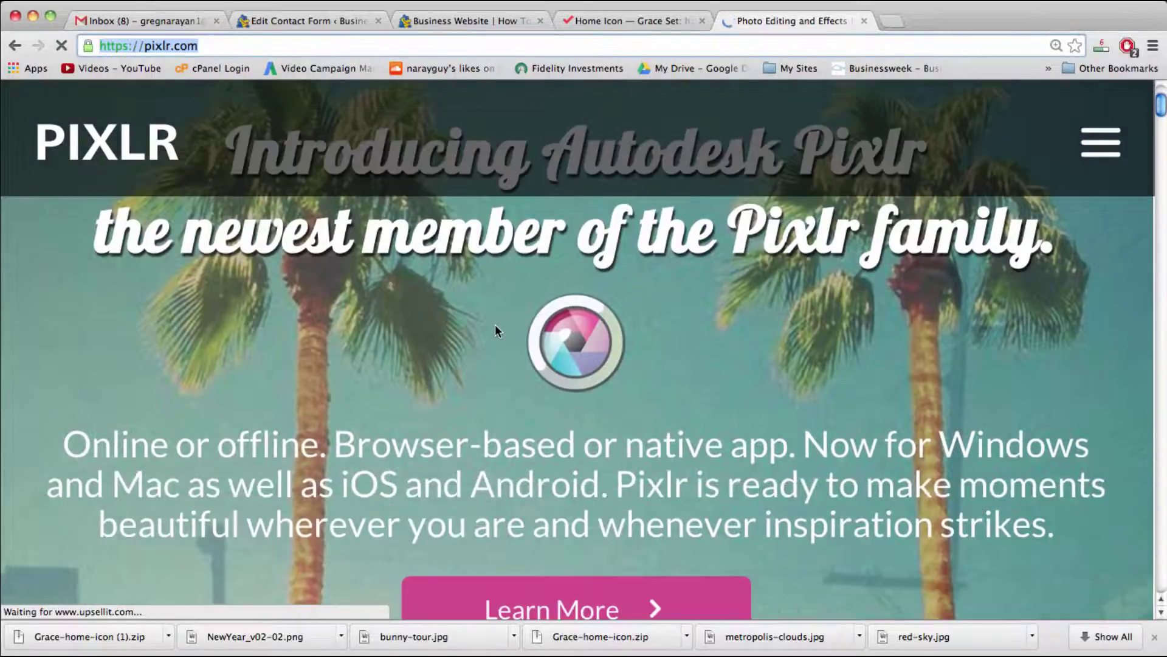
scroll(495, 329, "down", 10)
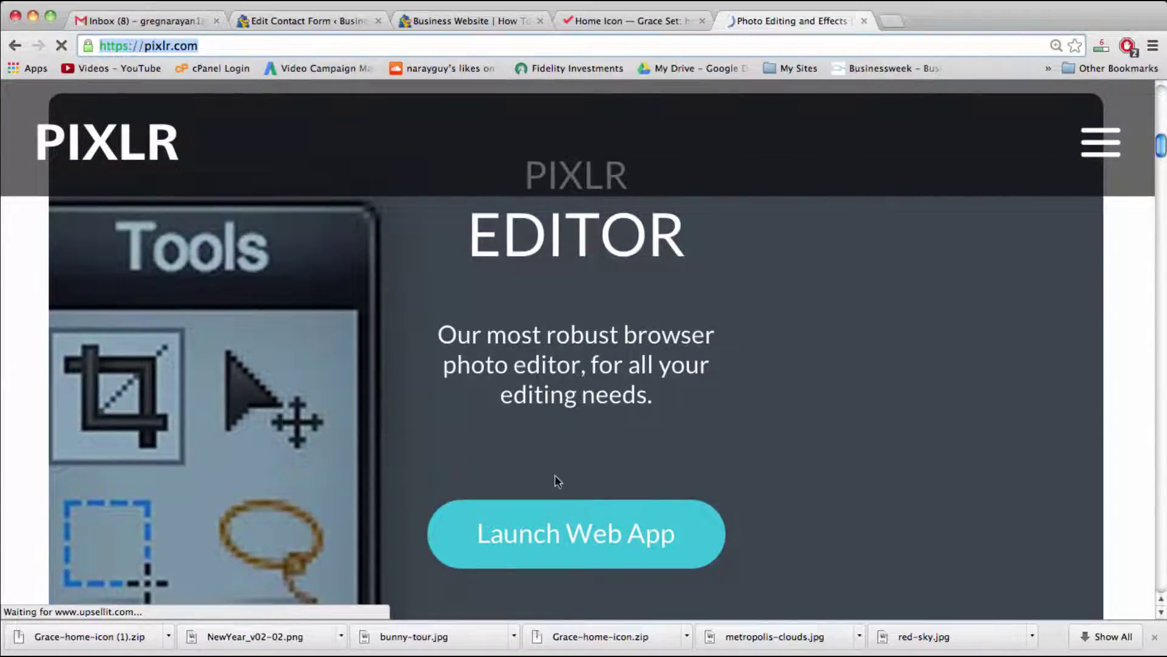
left_click(571, 533)
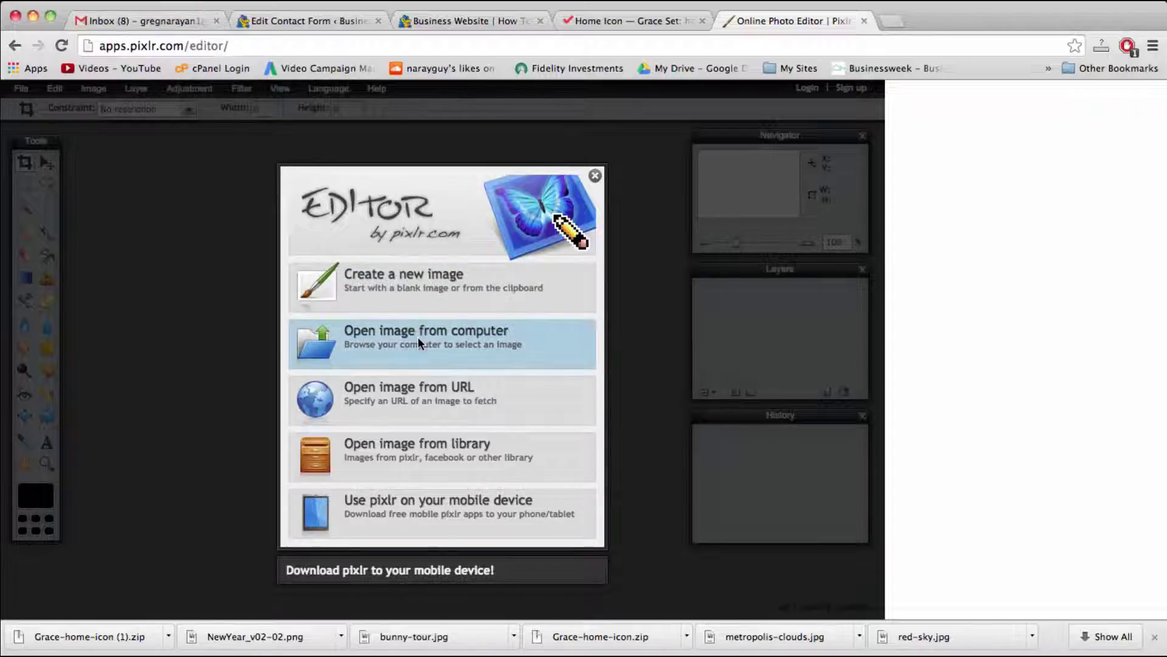
Step: Open Downloads > Grace-home-icon (1) > png > 128x128 > home.png and enlarge its window
left_click(417, 343)
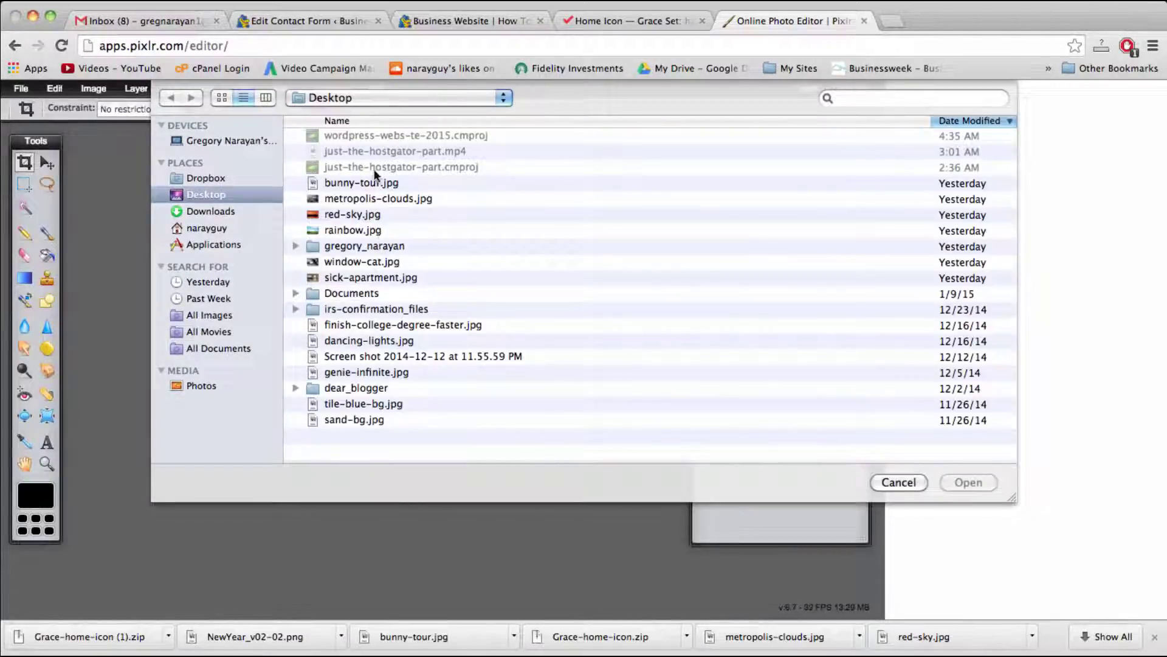
left_click(195, 213)
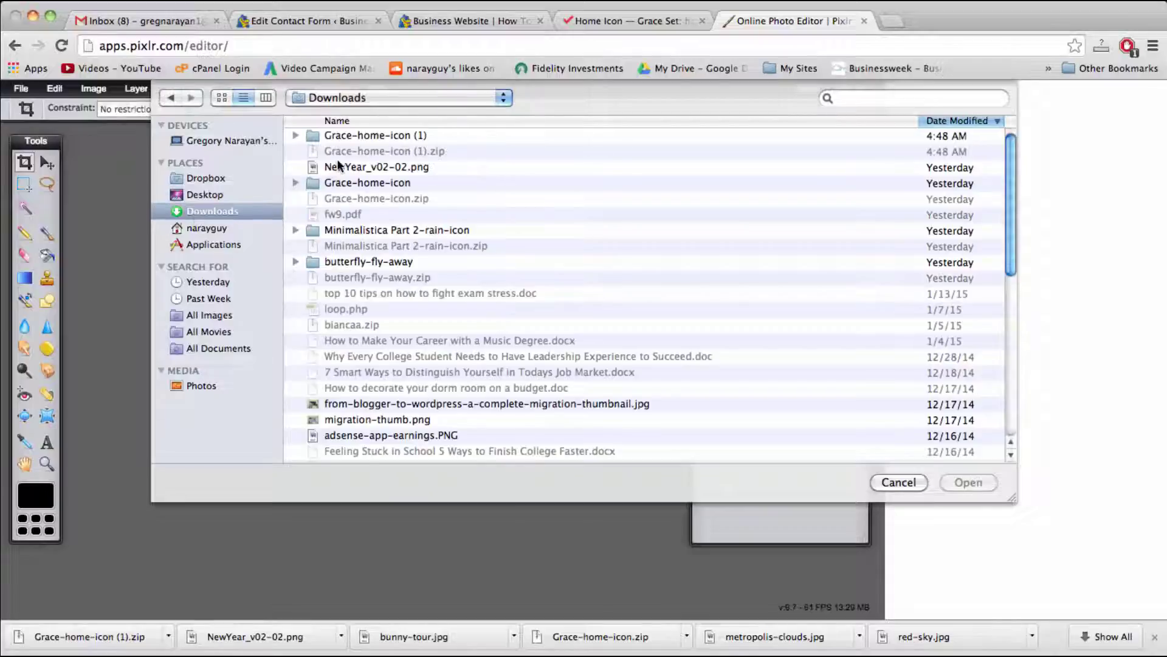
double_click(370, 136)
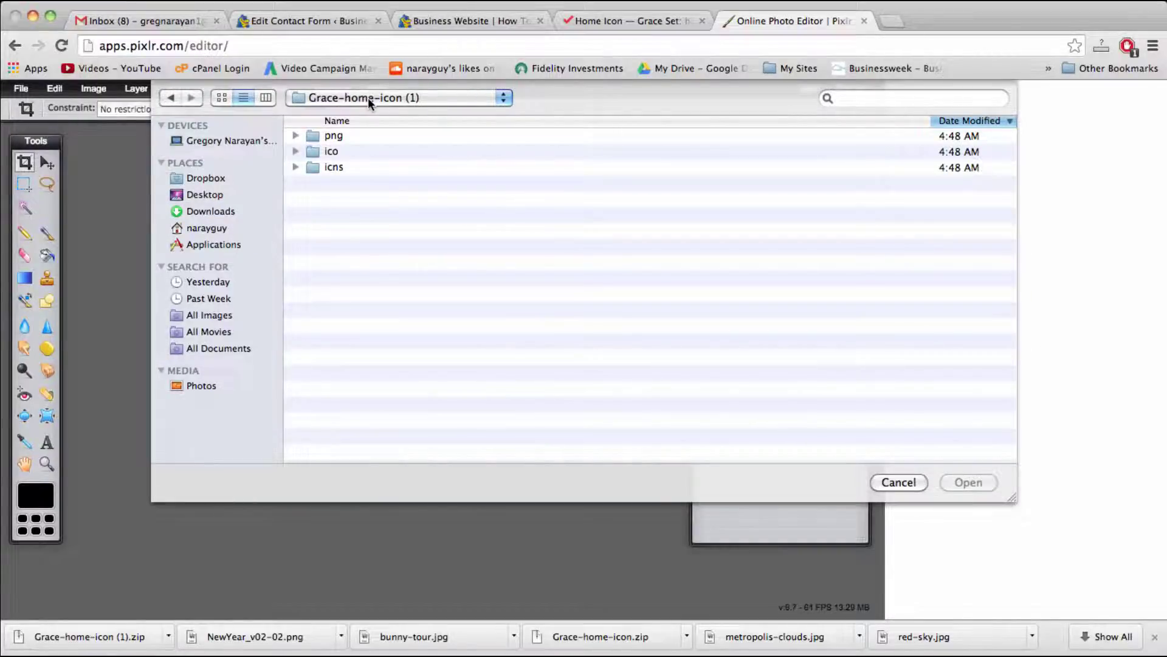
double_click(338, 136)
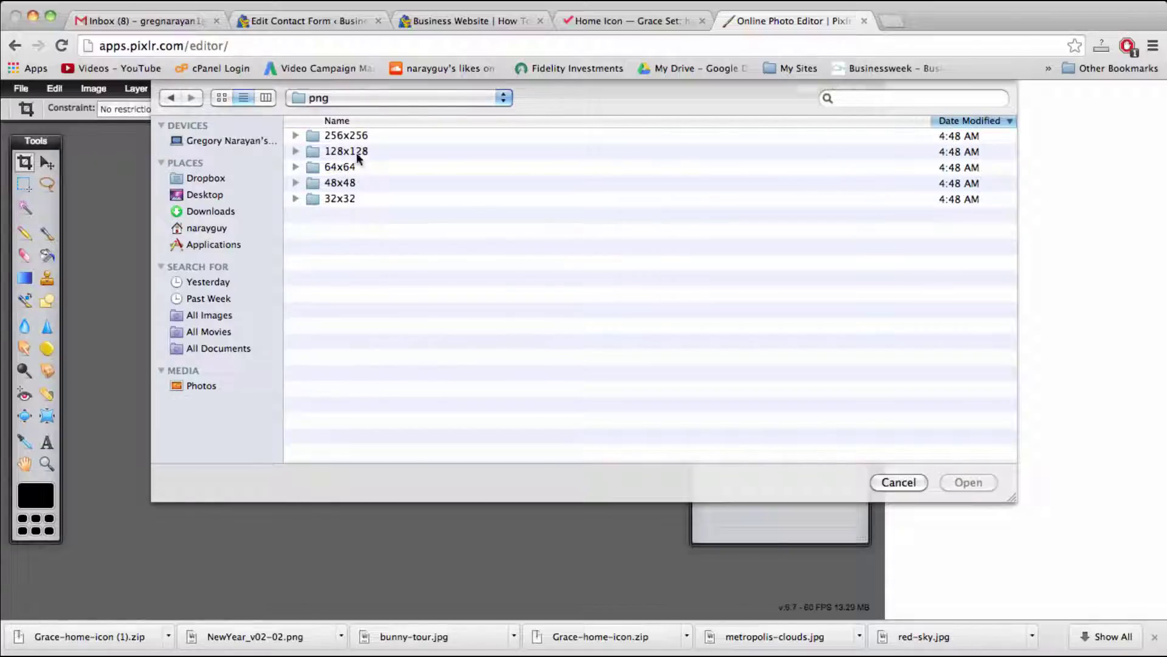
left_click(354, 151)
double_click(355, 152)
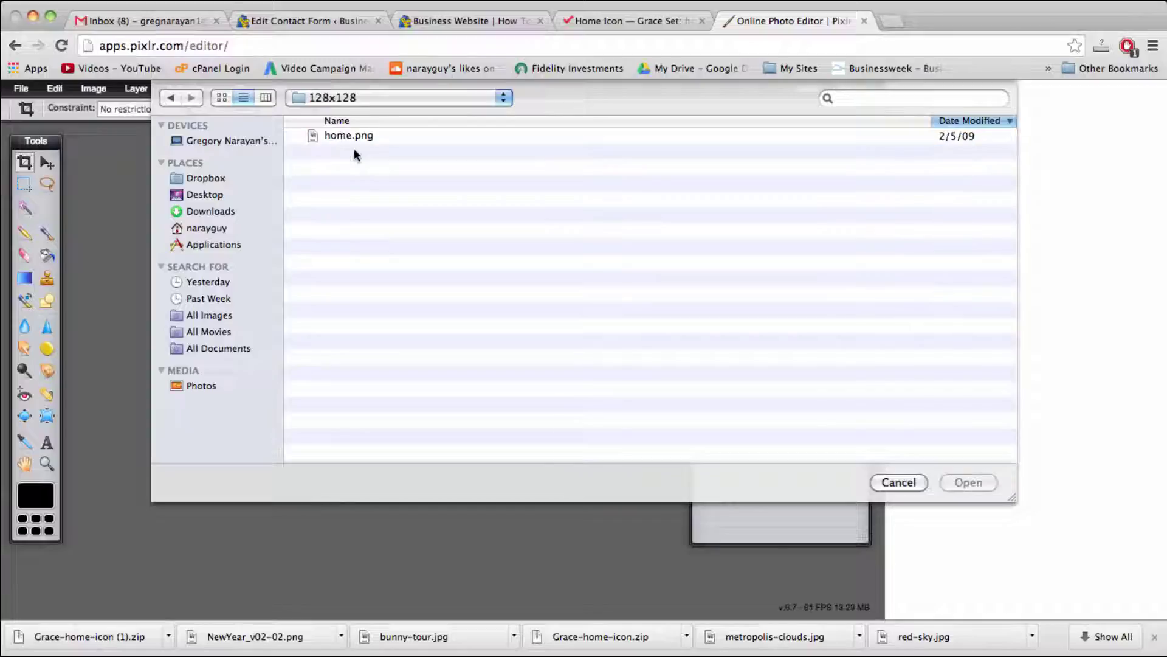
left_click(360, 135)
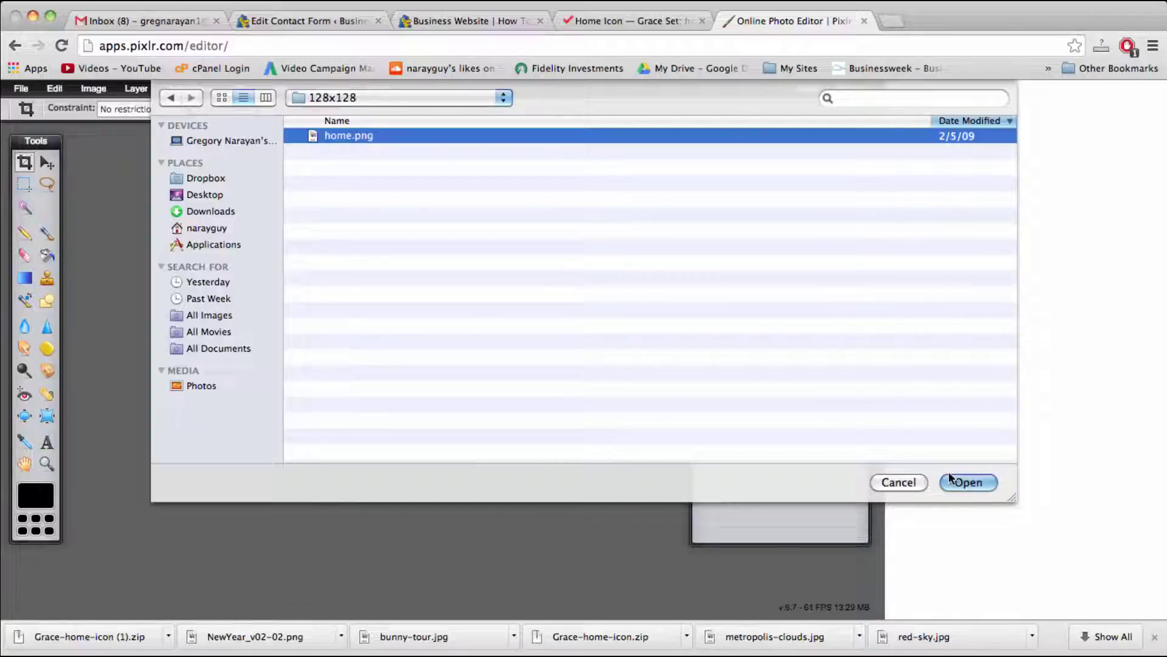
left_click(968, 484)
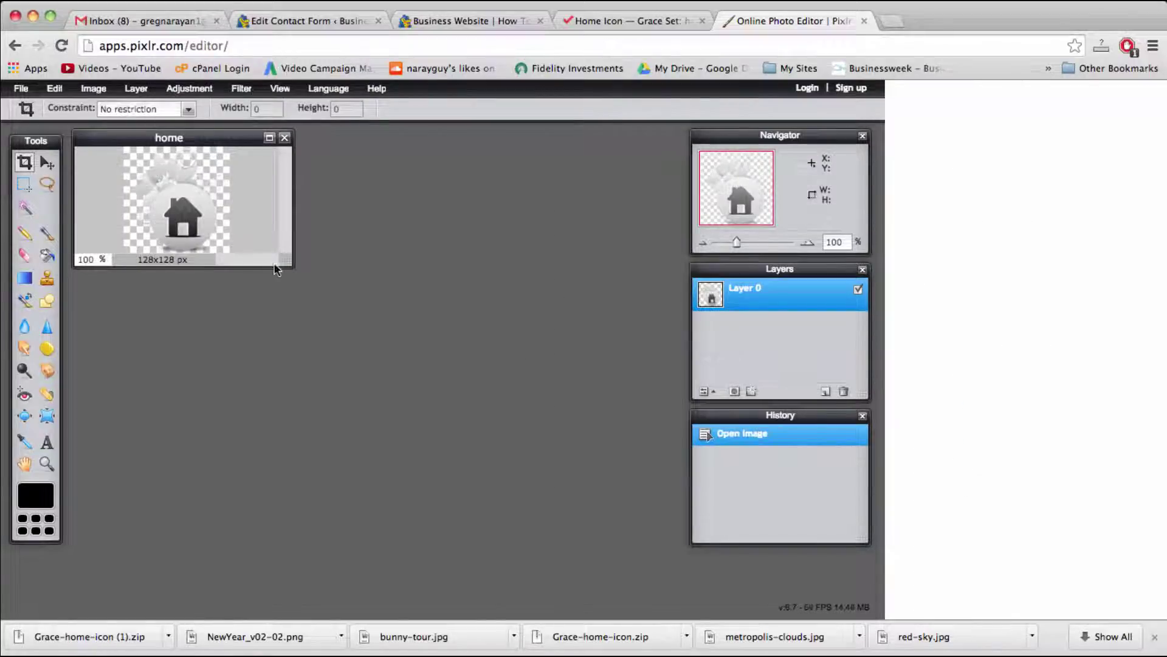
left_click_drag(284, 261, 659, 508)
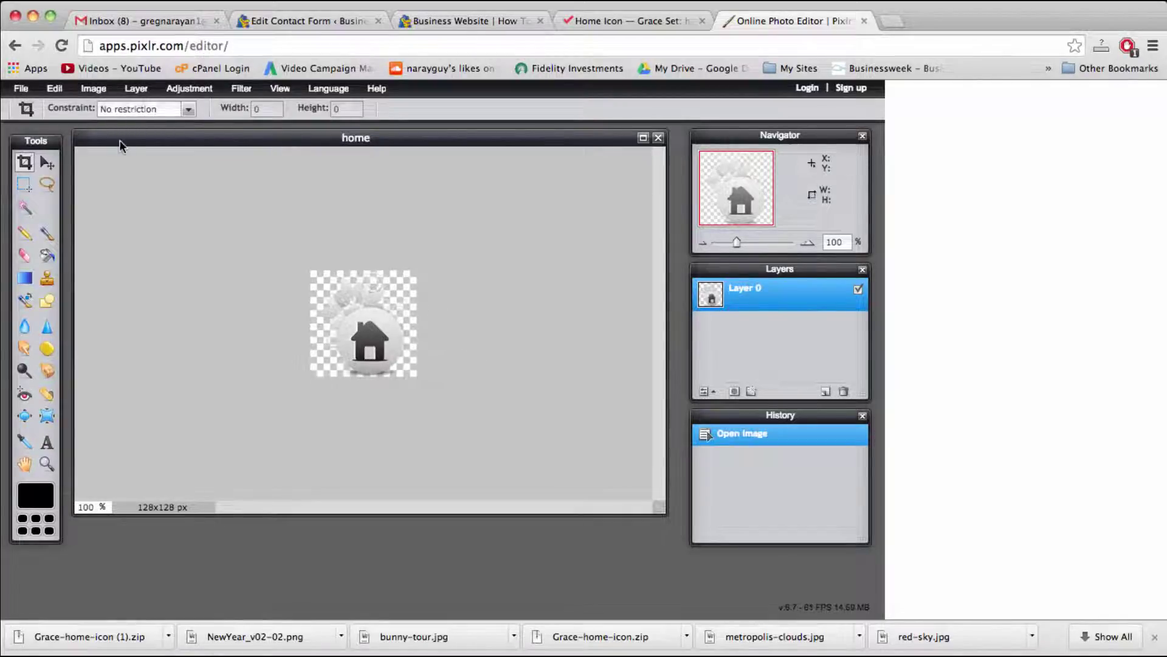
Step: Widen the canvas from 128 to 700 px, anchored left, and enlarge the image window
left_click(91, 89)
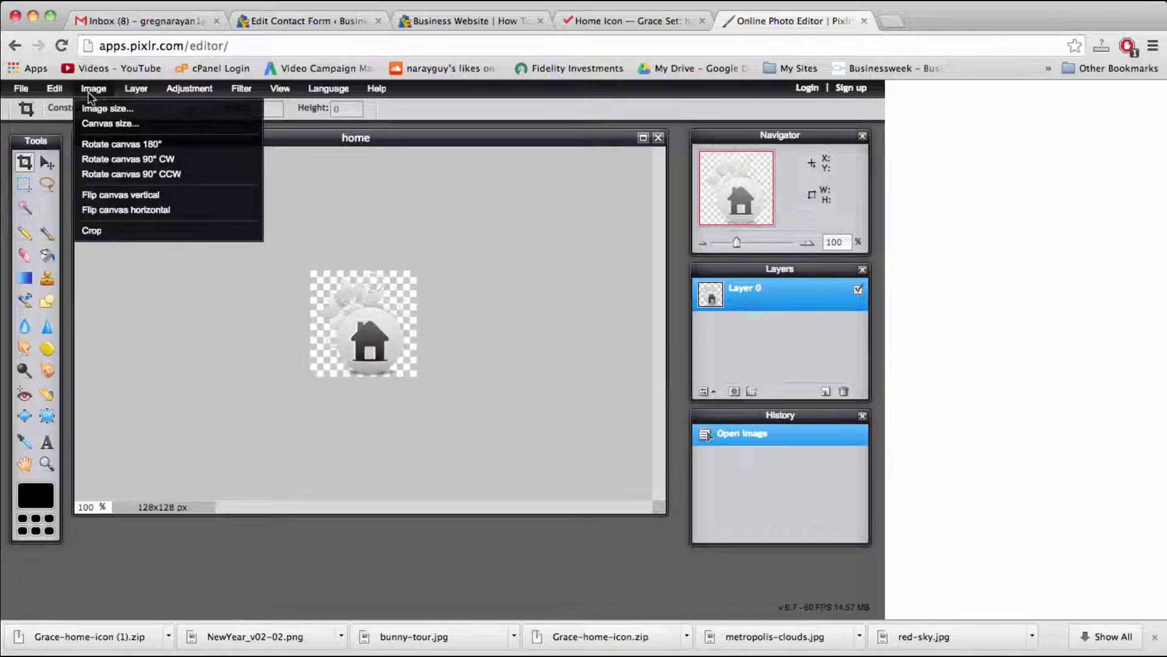
left_click(96, 123)
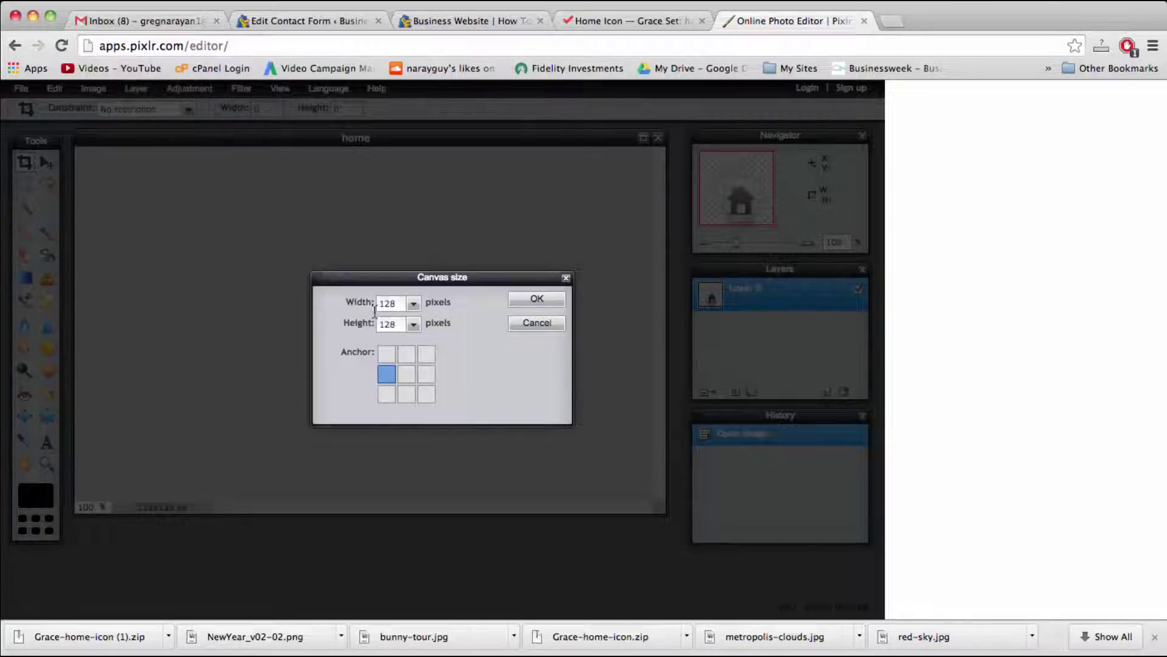
double_click(398, 305)
type("700")
key("Return")
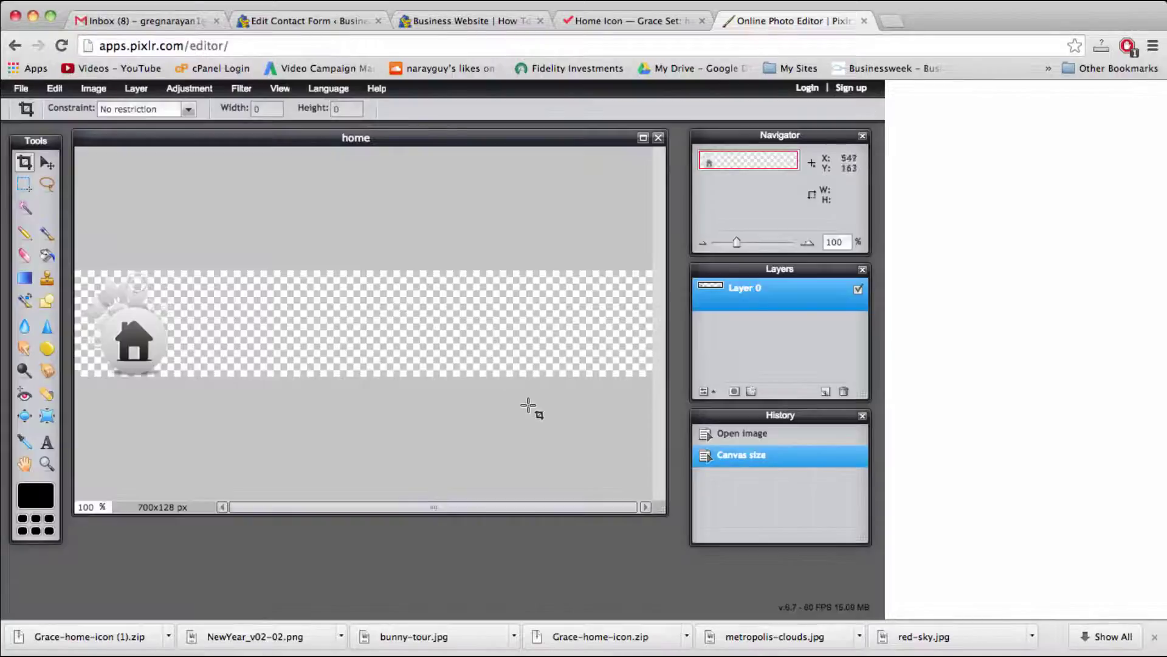
left_click_drag(664, 514, 700, 537)
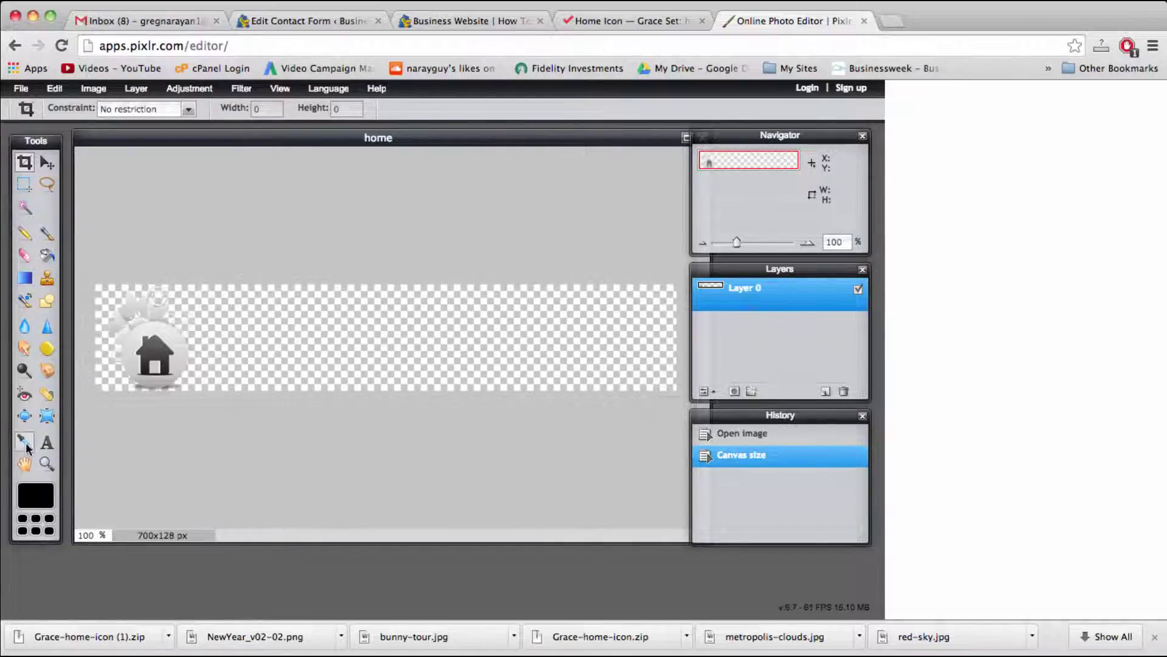
Step: Add a text layer reading 'Word' just right of the home icon
left_click(46, 442)
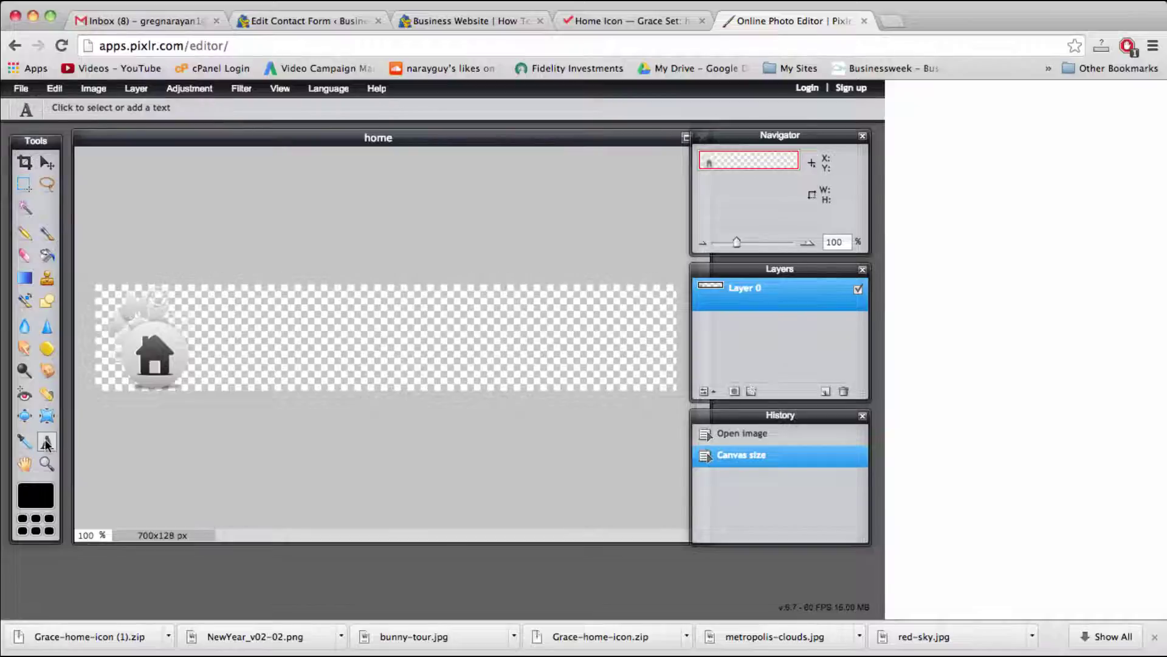
left_click(215, 338)
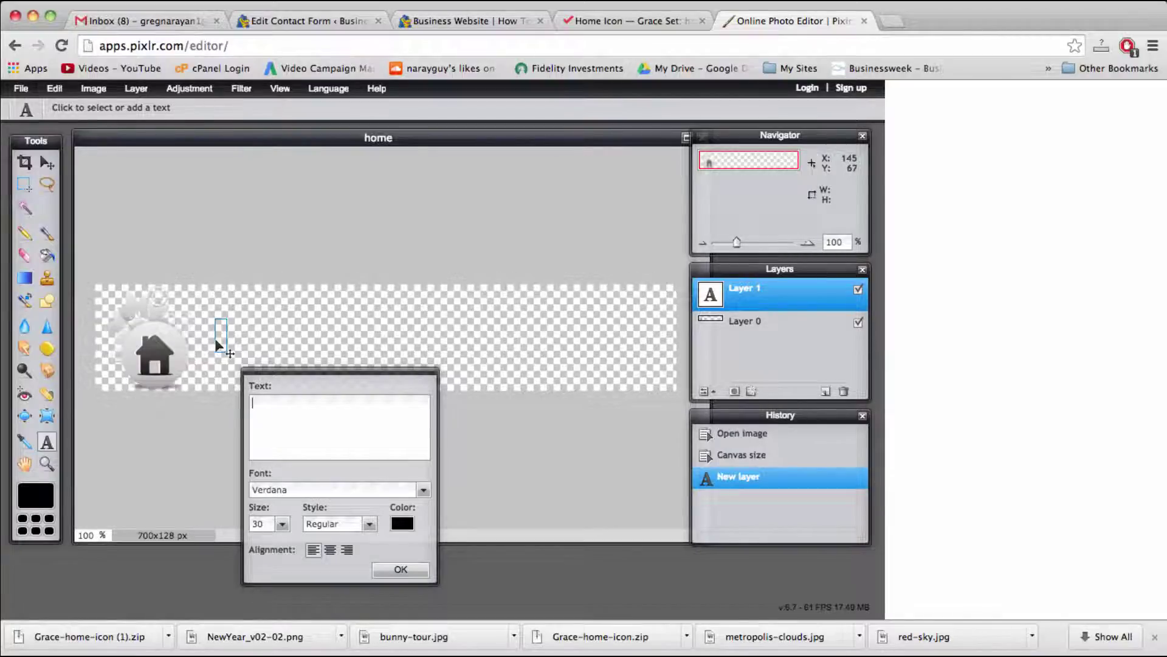
type("WordP")
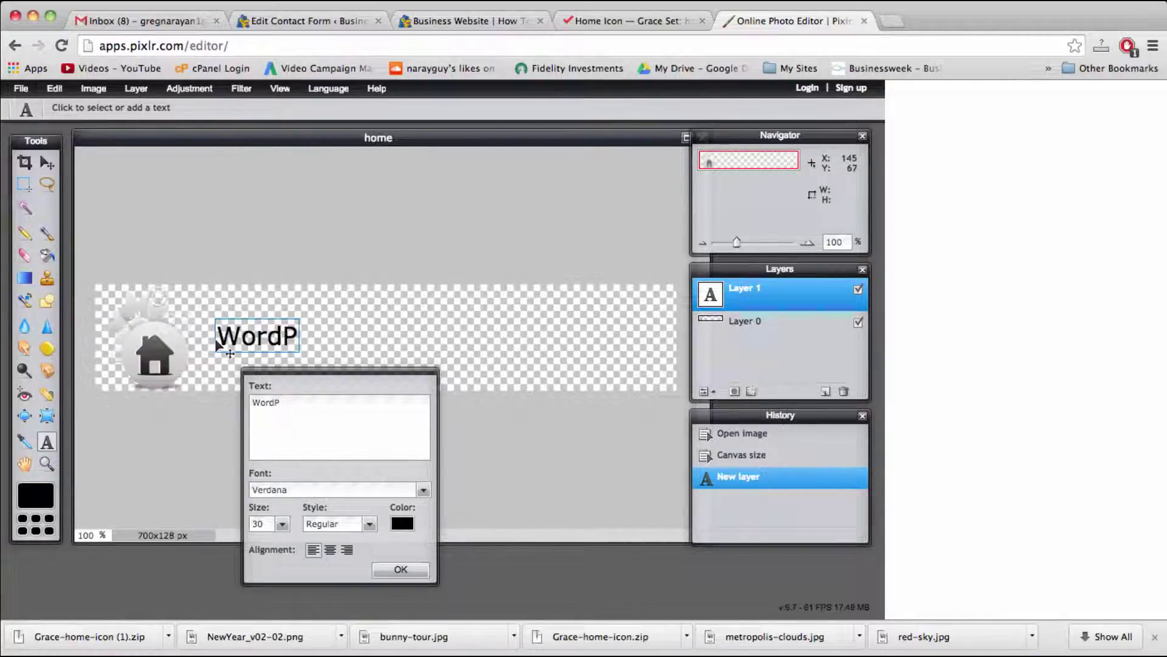
key("BackSpace")
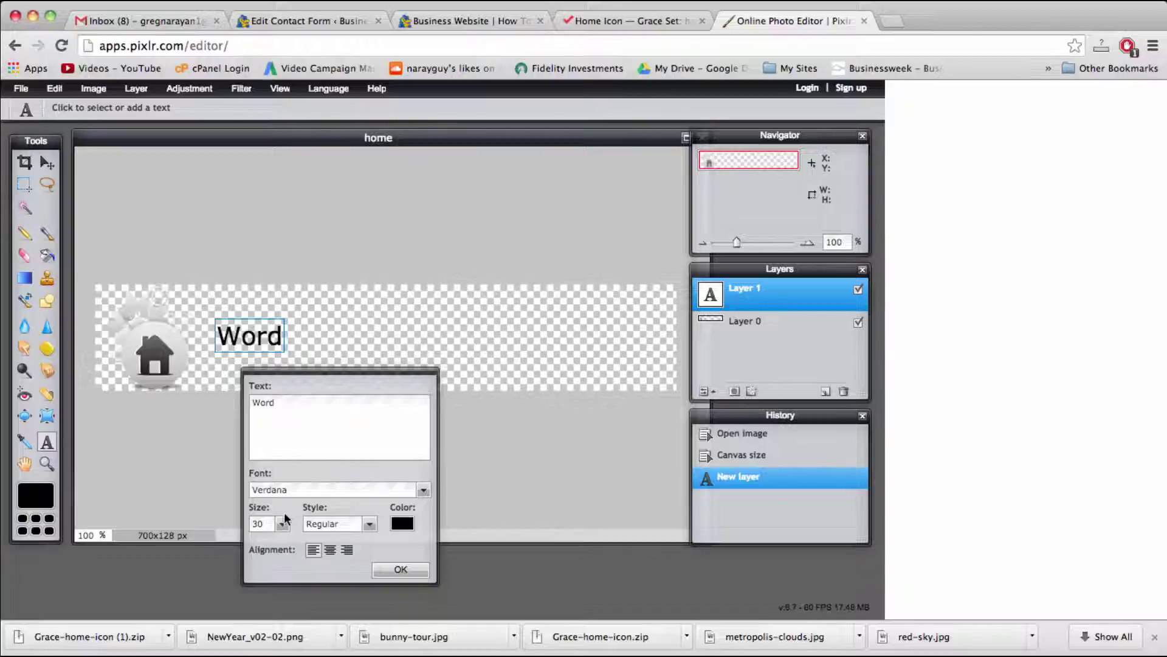
Step: Set the Word text to size 50, Regular style, American Typewriter font, and confirm it
left_click(283, 524)
double_click(260, 528)
type("50")
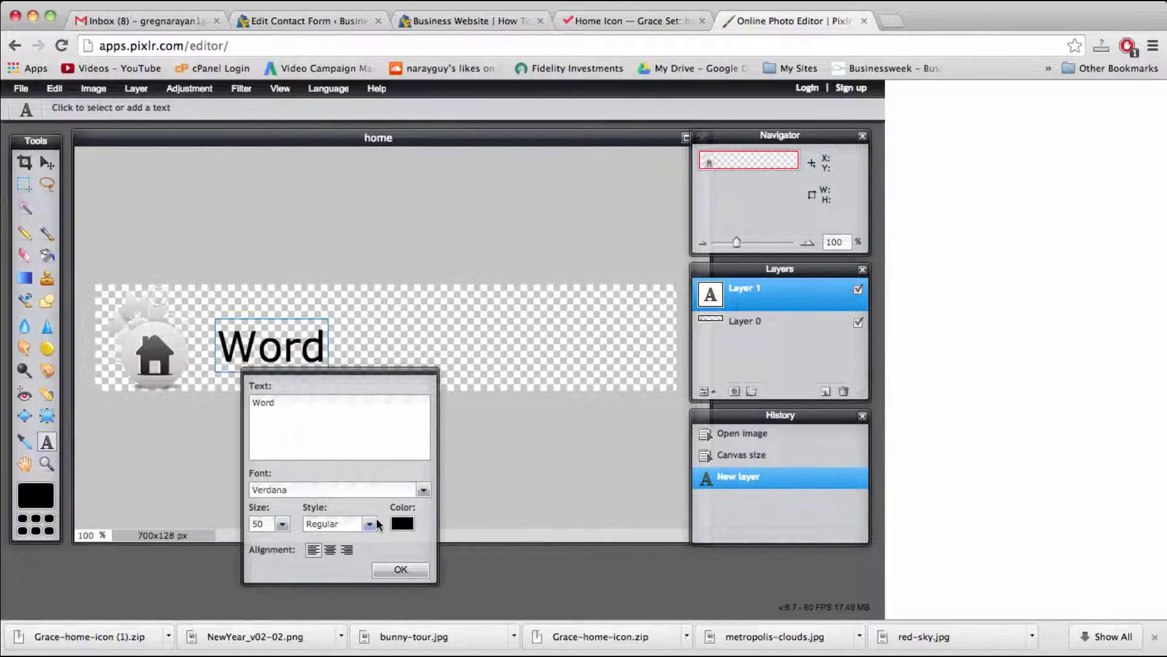
left_click(370, 524)
left_click(370, 524)
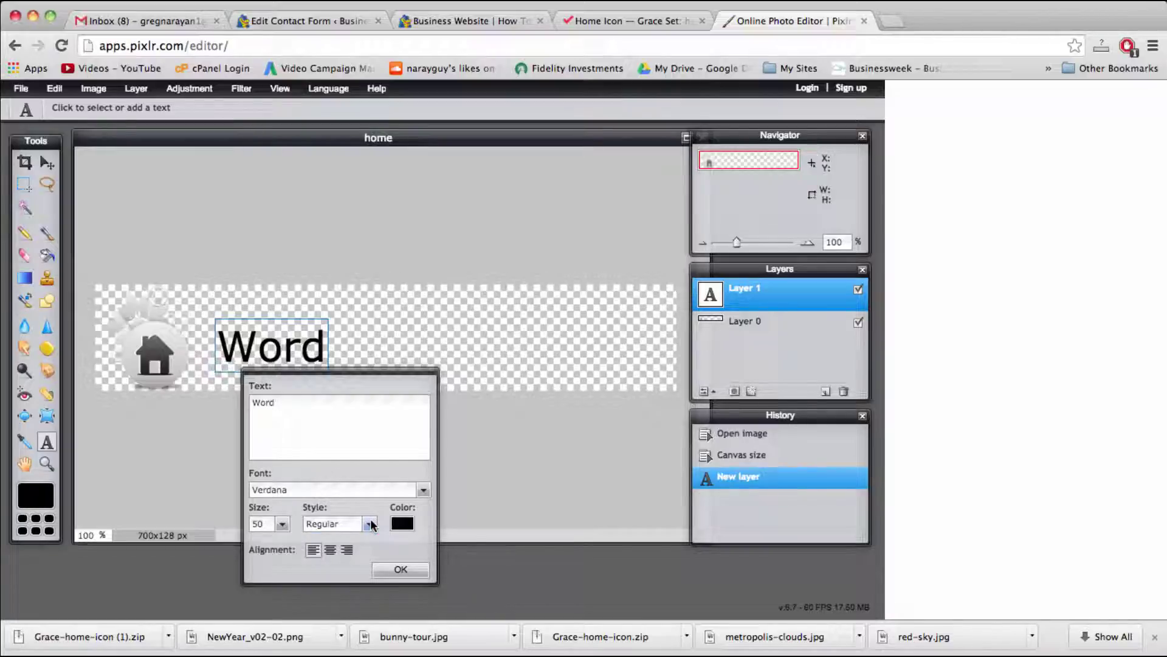
left_click(423, 490)
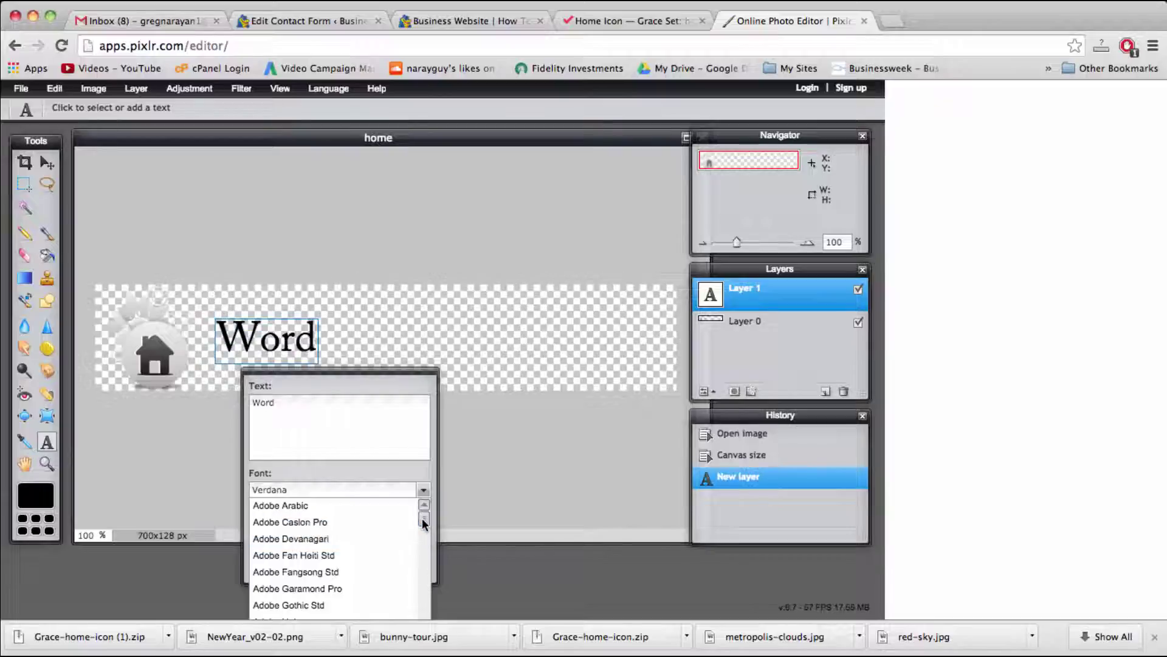
left_click_drag(423, 523, 423, 526)
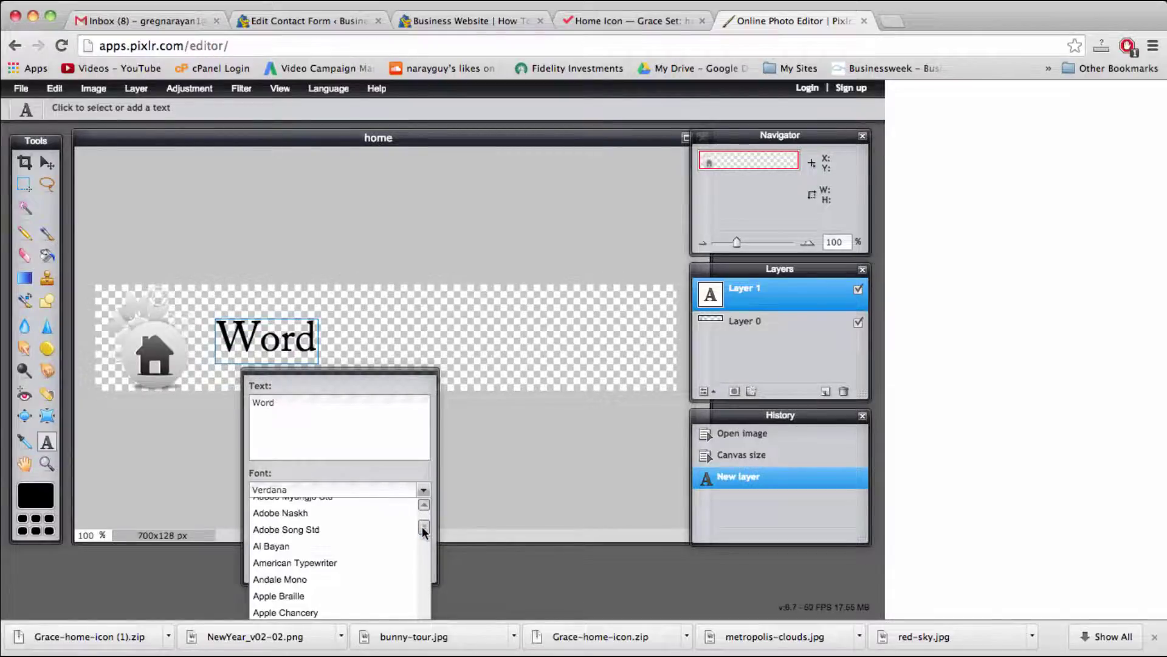
left_click(344, 565)
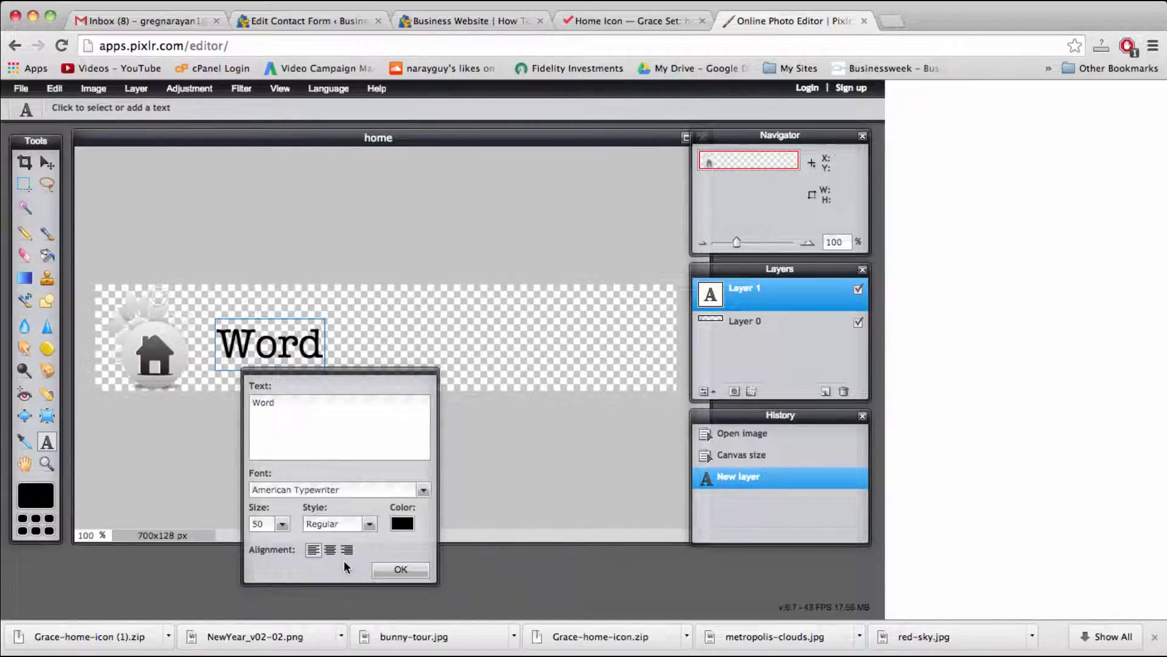
left_click(392, 570)
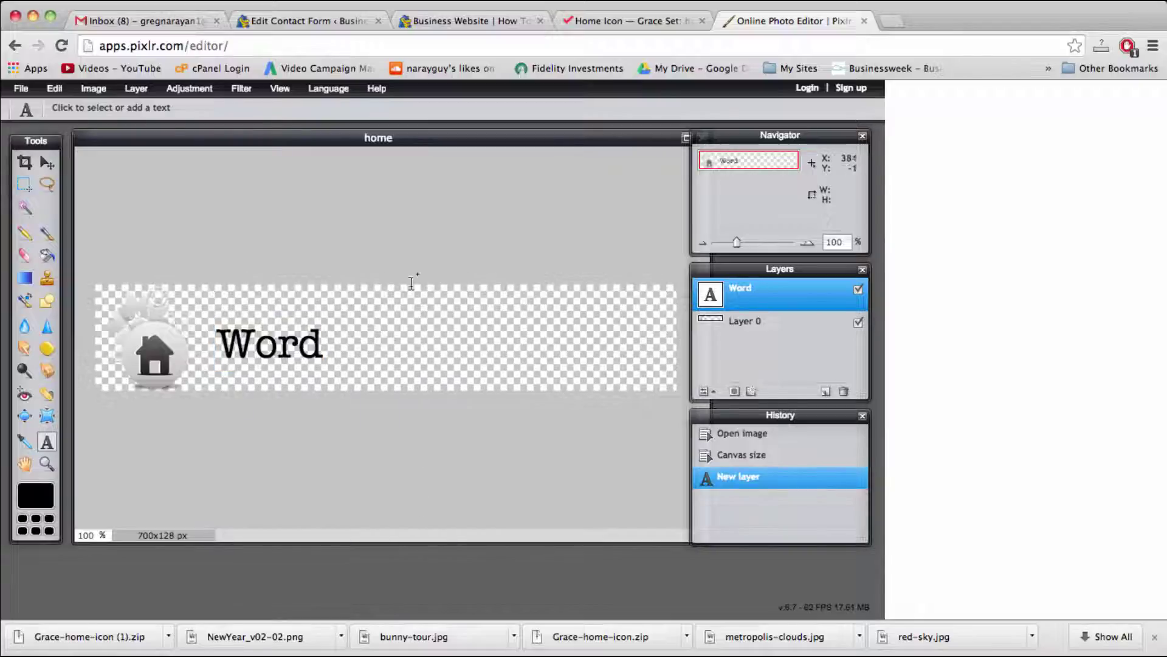
Step: Add 'Press' mid-canvas and 'Beauty' near the right end as separate text layers
left_click(387, 331)
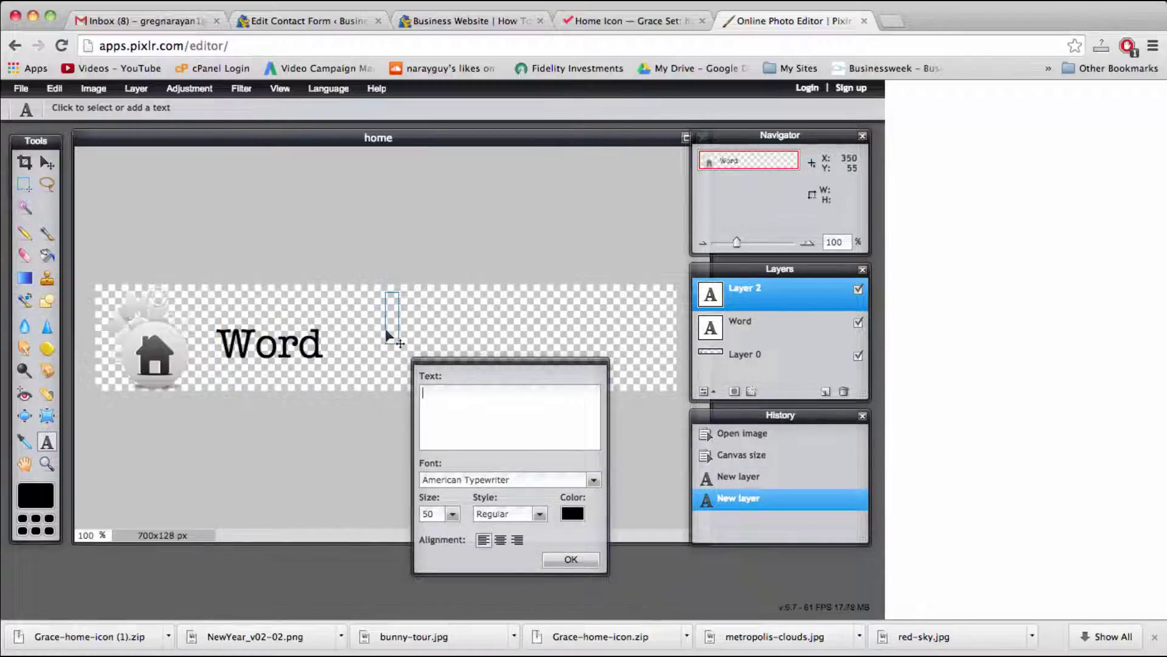
type("Press")
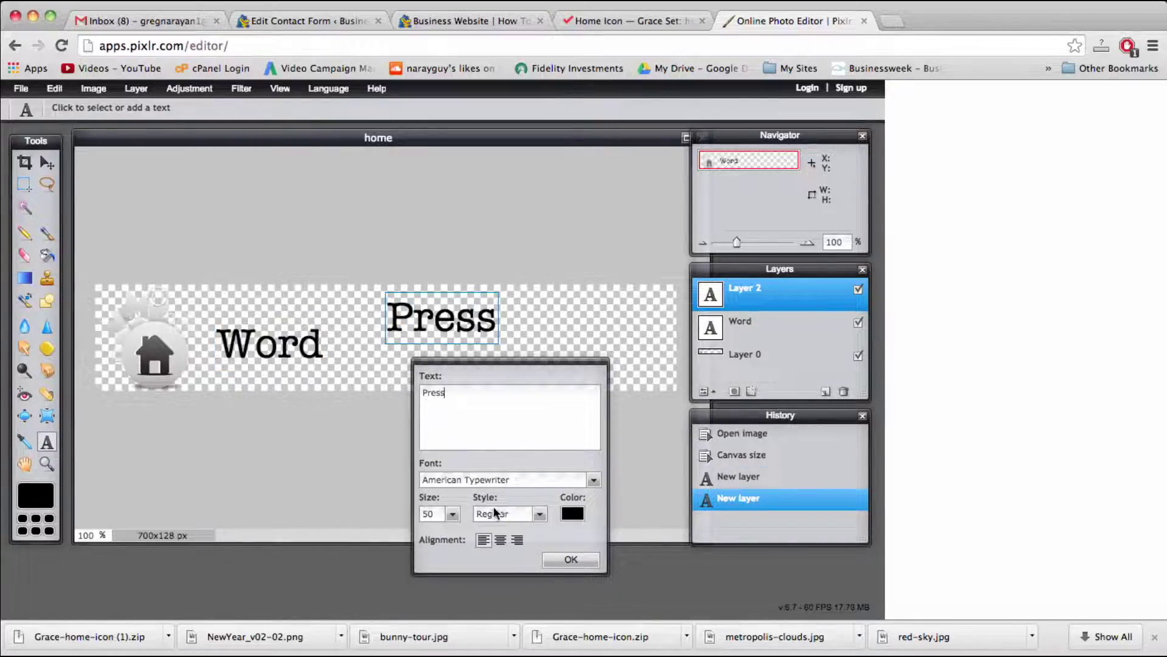
left_click(570, 559)
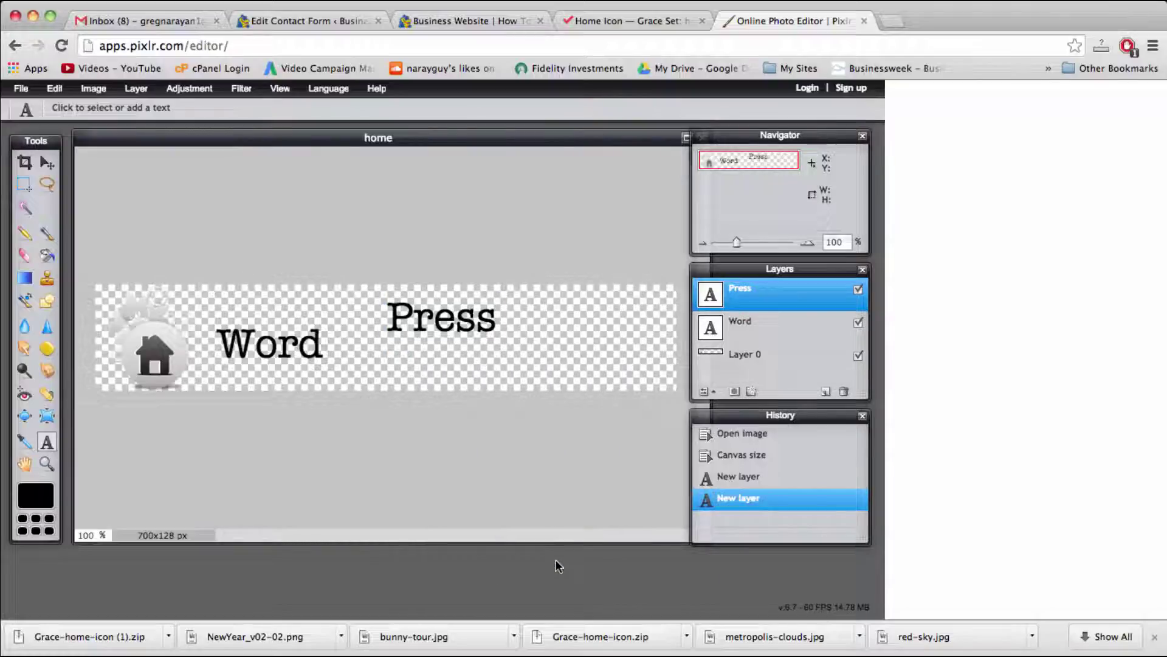
left_click(539, 351)
type("Beauty")
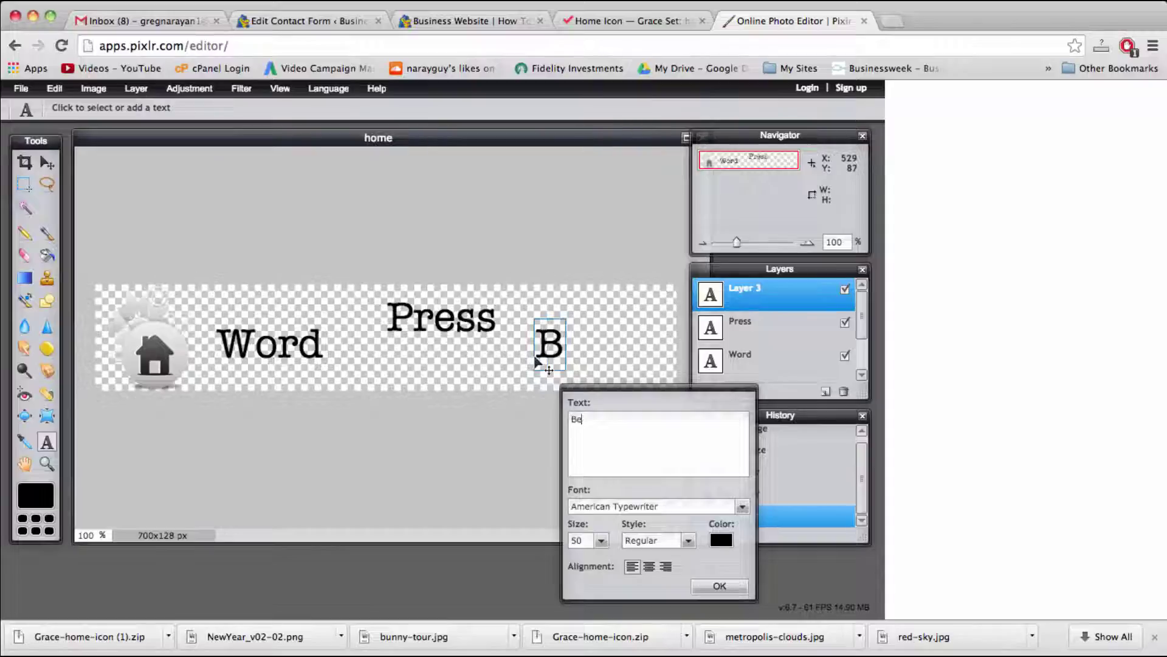
left_click(715, 586)
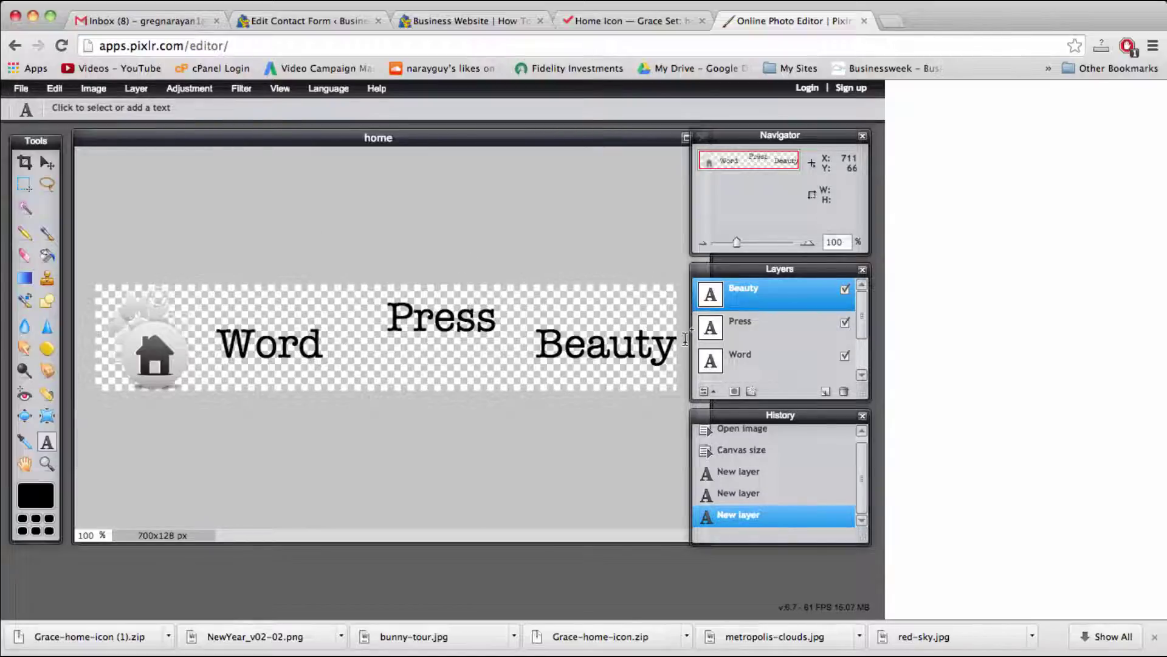
Step: Move the Word text closer to the home icon and nudge it into place
left_click(754, 364)
left_click(47, 162)
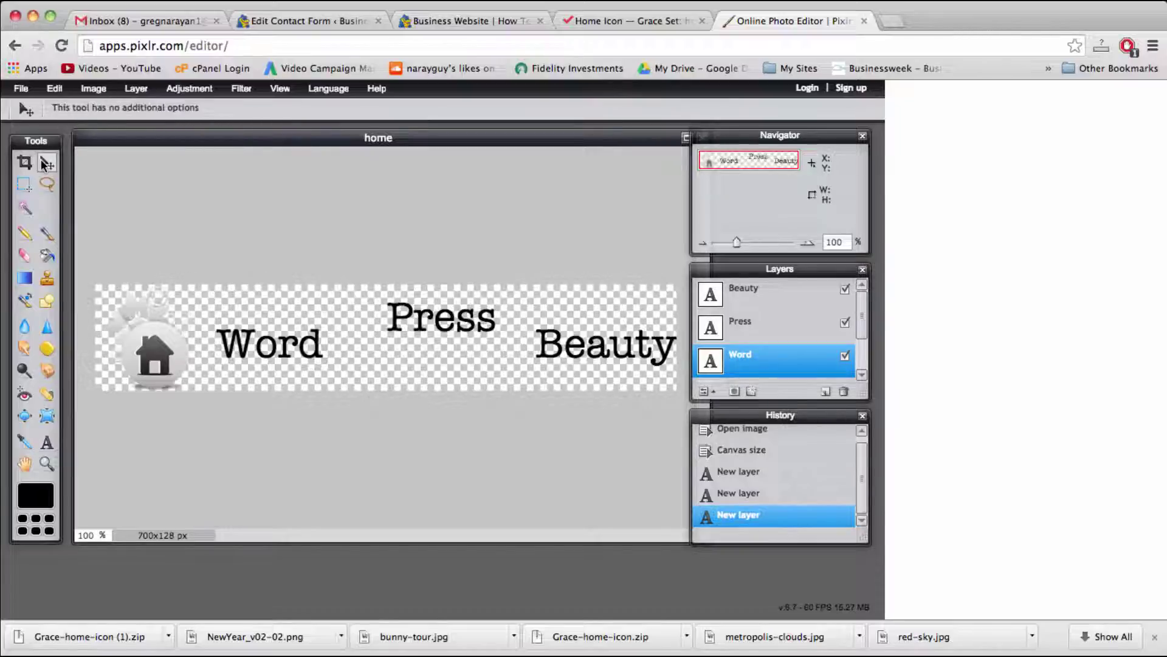
left_click_drag(245, 345, 217, 344)
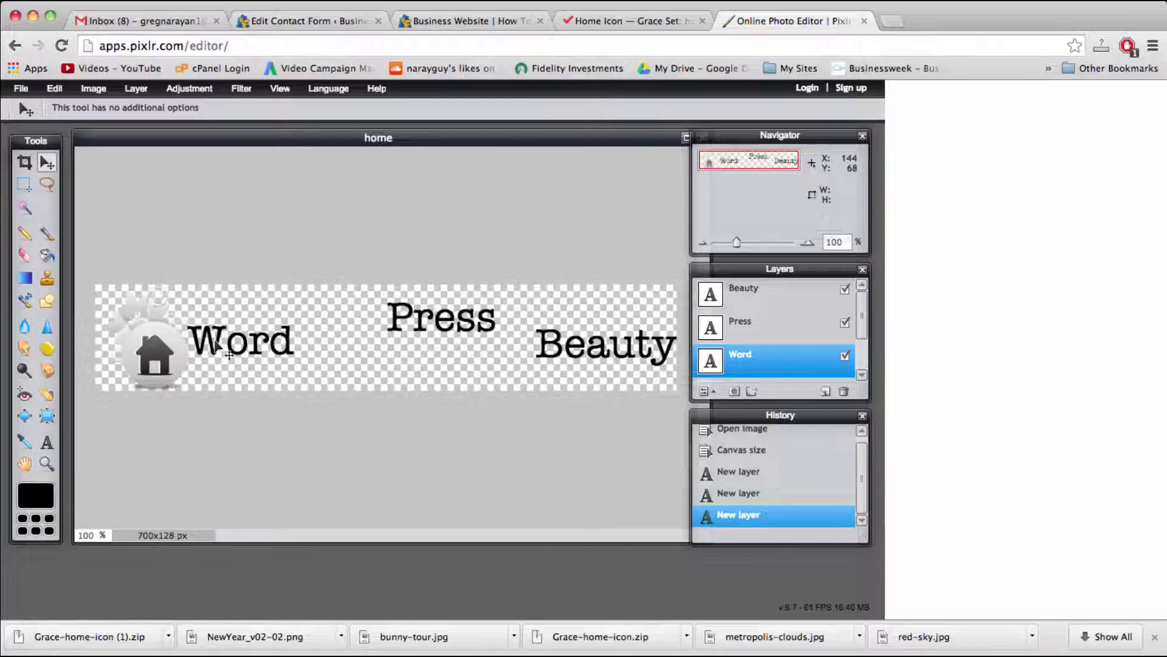
left_click_drag(216, 342, 218, 341)
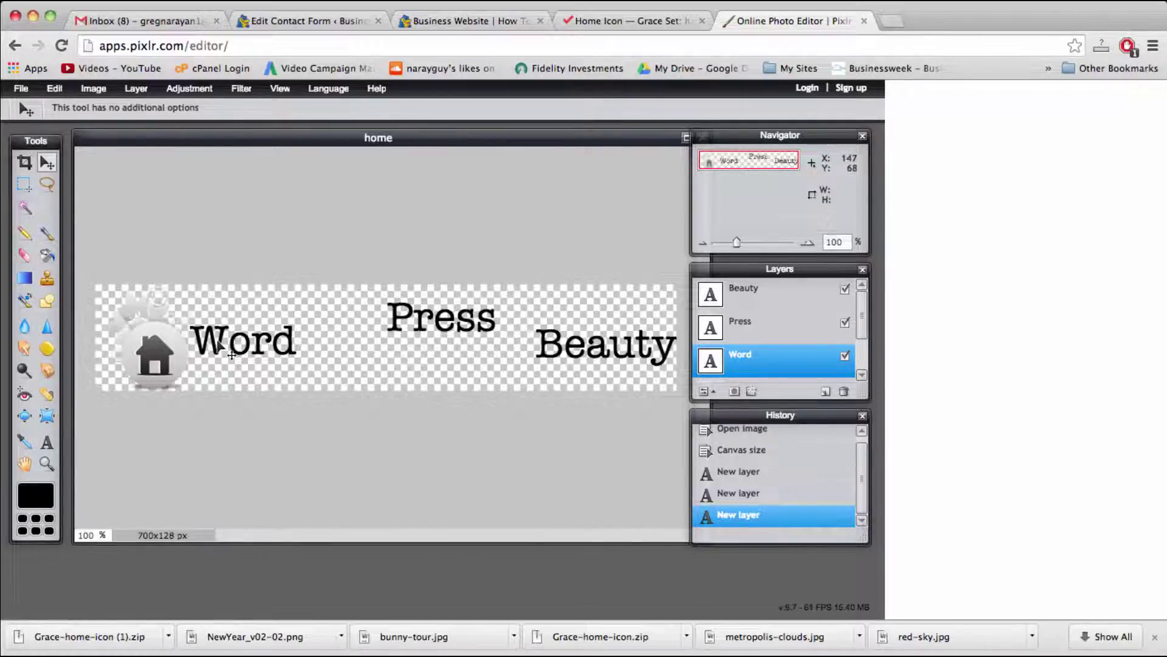
left_click_drag(217, 343, 218, 343)
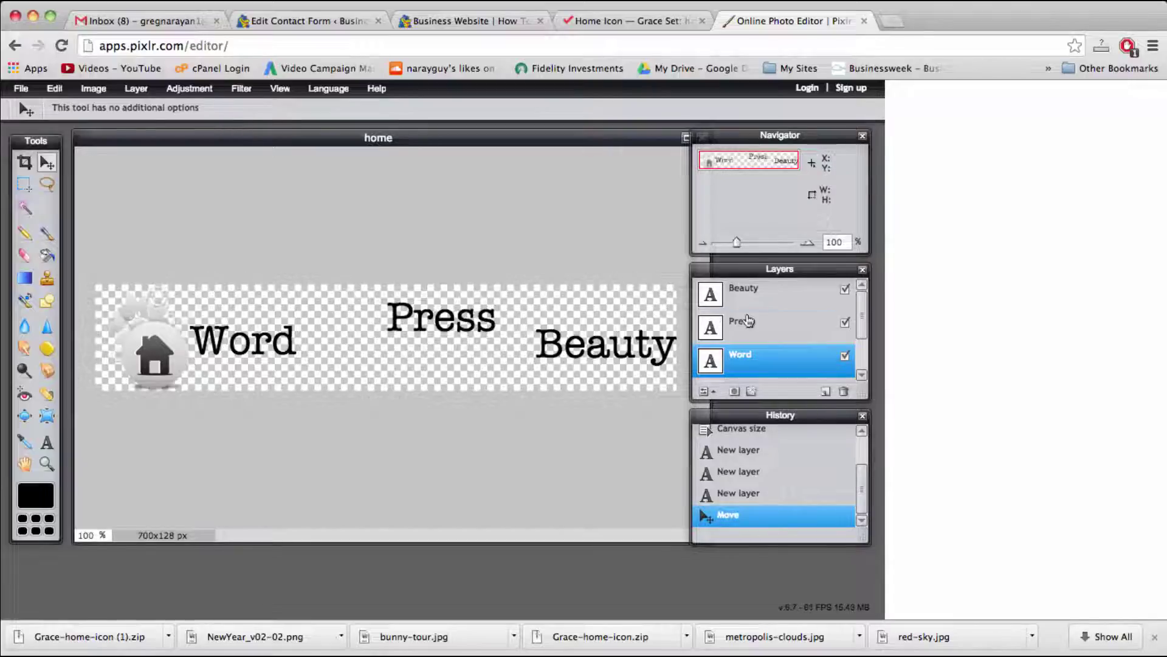
Step: Drag Press and then Beauty in line after Word so it reads WordPressBeauty
left_click(749, 321)
left_click_drag(488, 326, 403, 349)
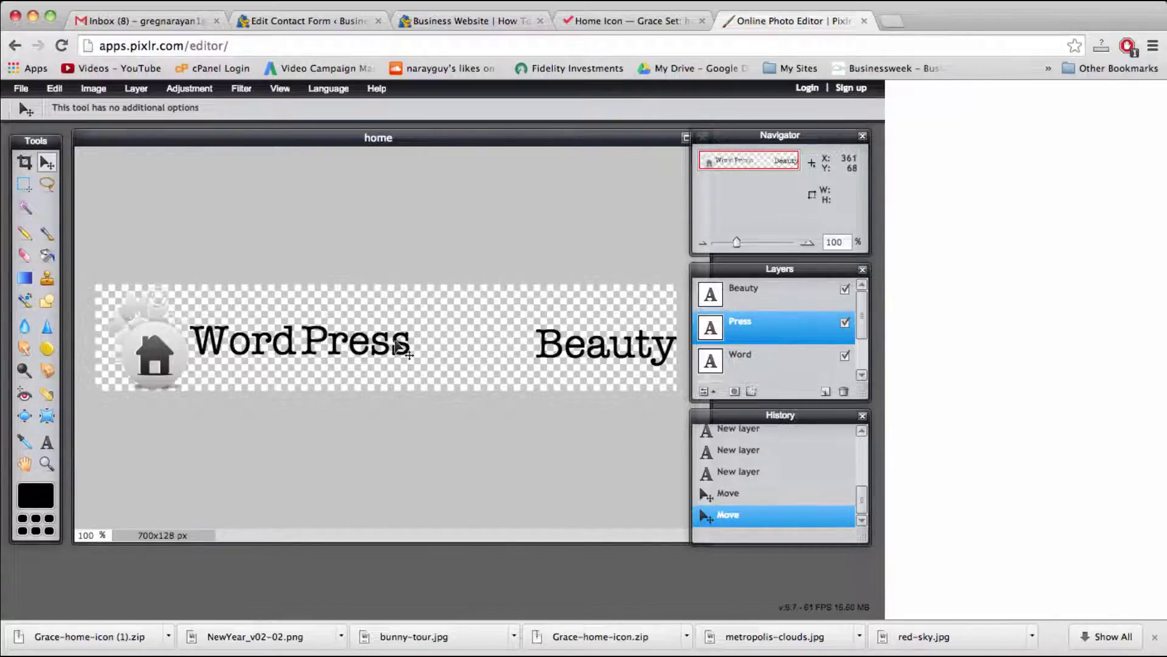
left_click(767, 297)
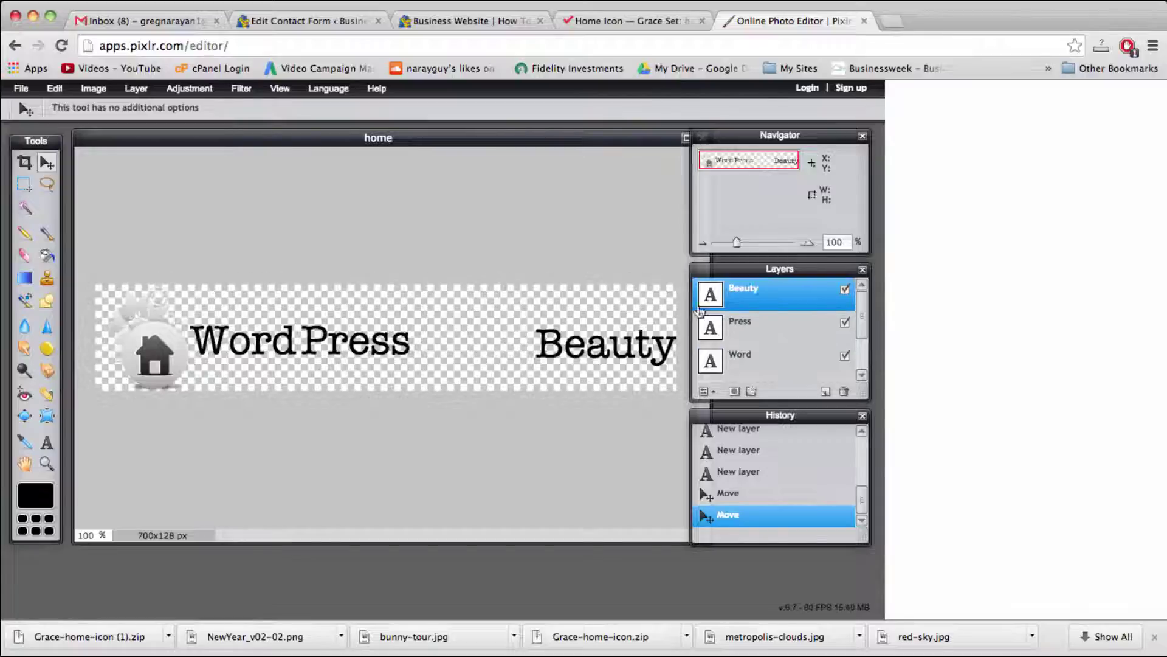
left_click_drag(641, 357, 521, 354)
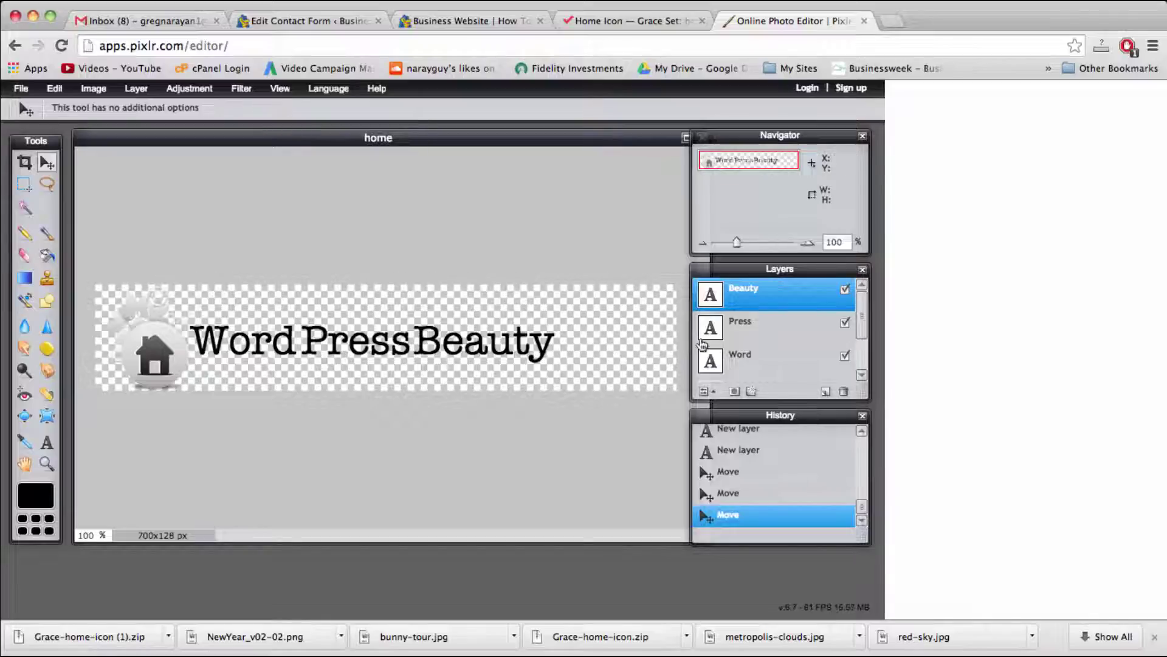
left_click(774, 329)
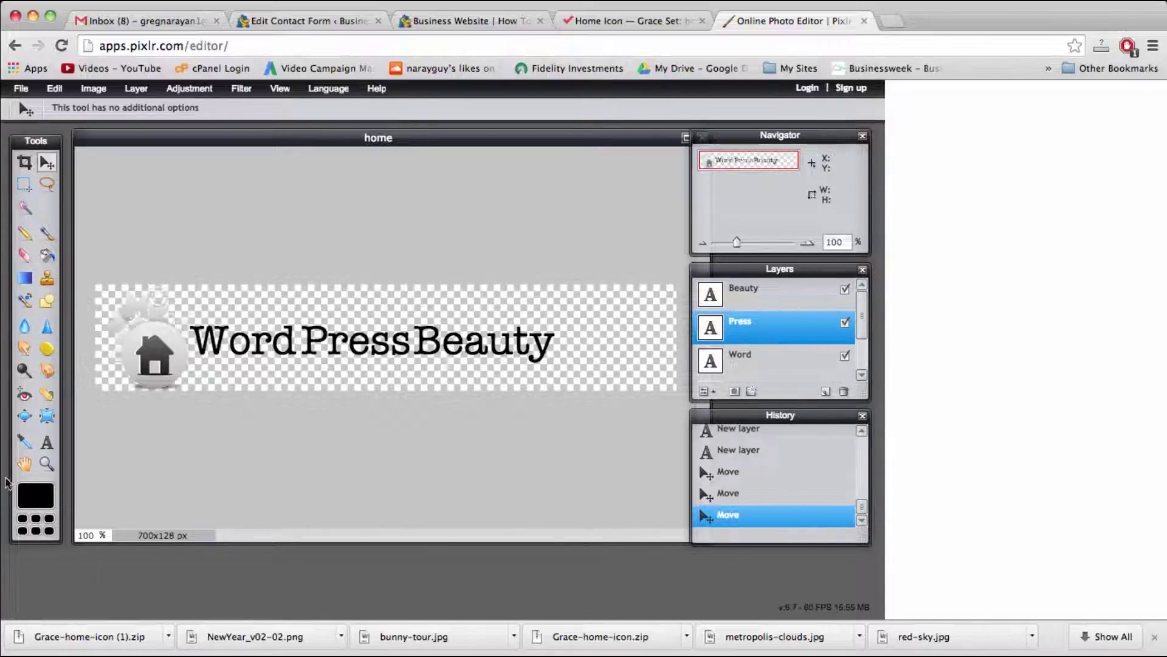
left_click(47, 443)
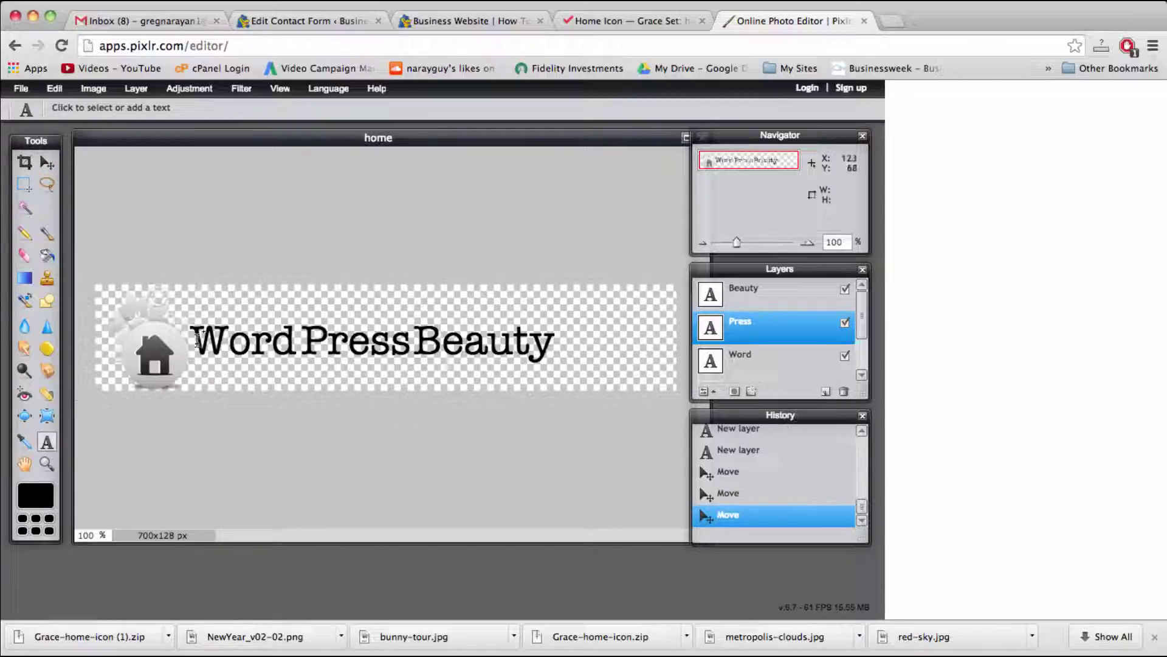
Step: Restyle Press to Bold and nudge it neatly between Word and Beauty
left_click(360, 344)
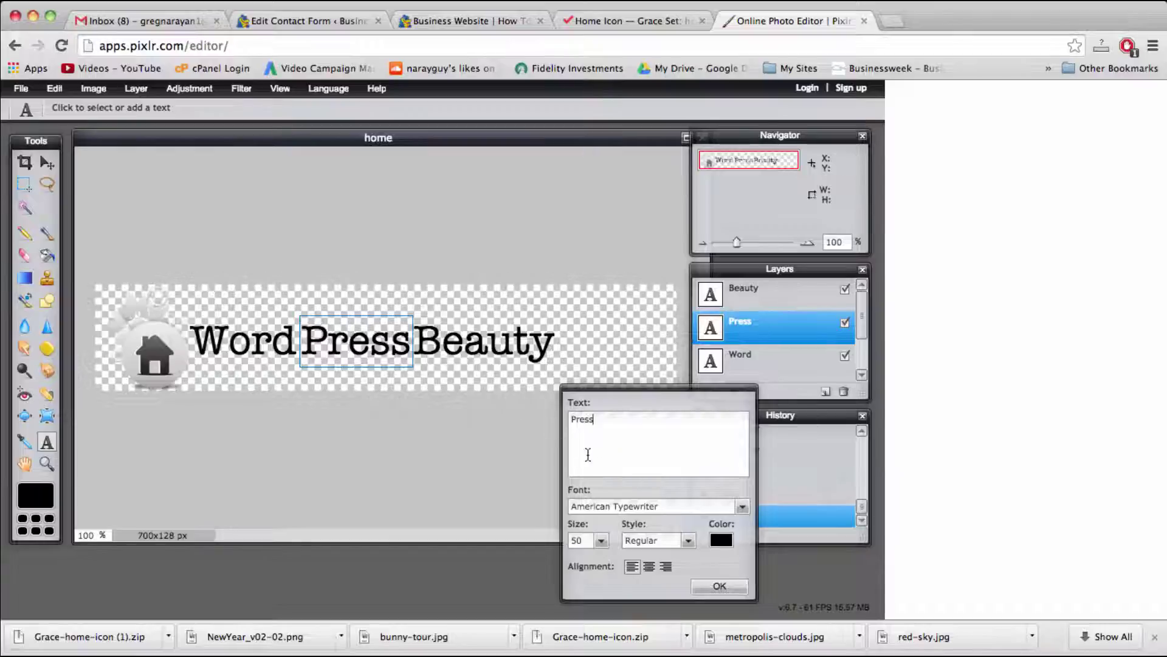
left_click(686, 539)
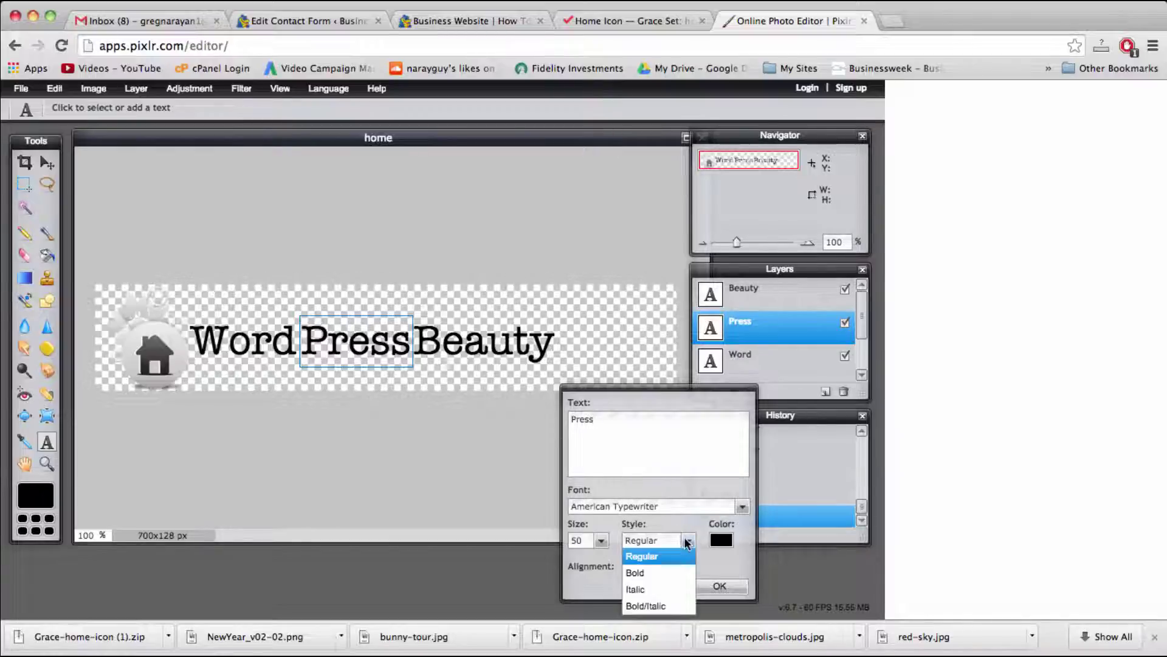
left_click(669, 573)
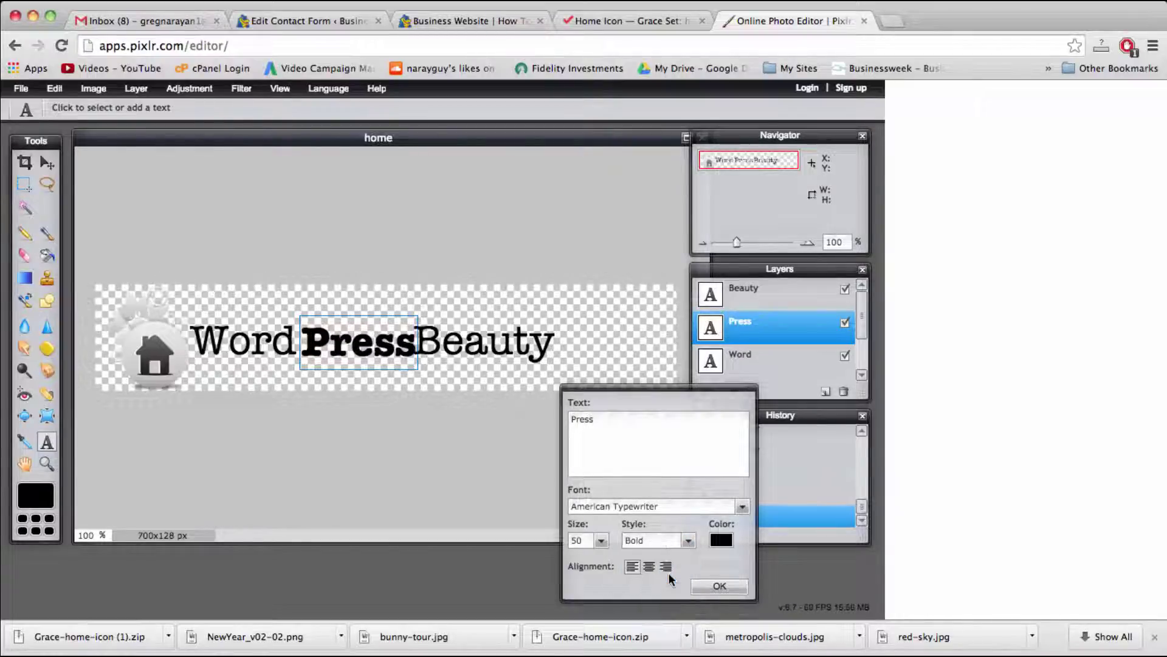
left_click(712, 587)
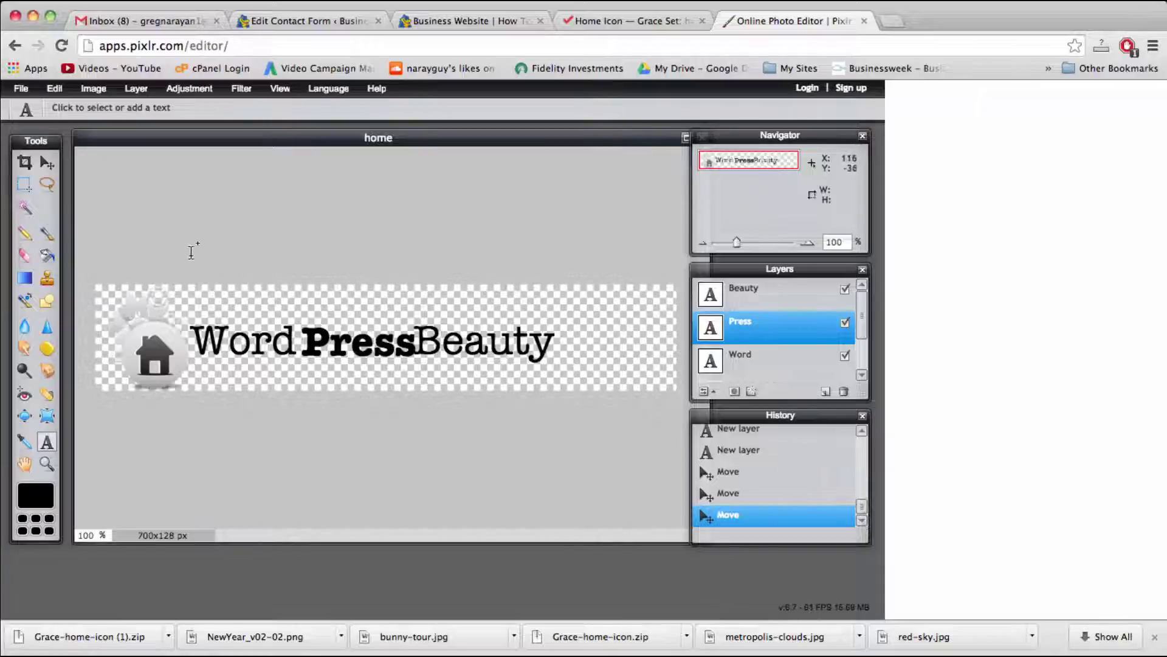
left_click(46, 162)
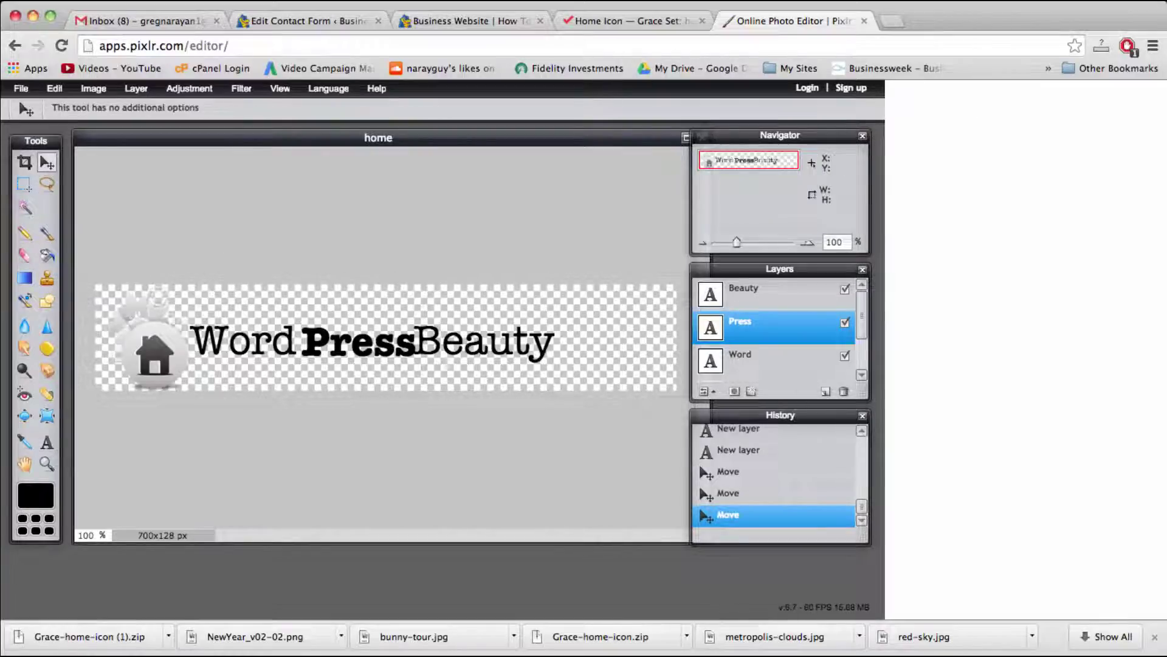
left_click_drag(333, 344, 329, 342)
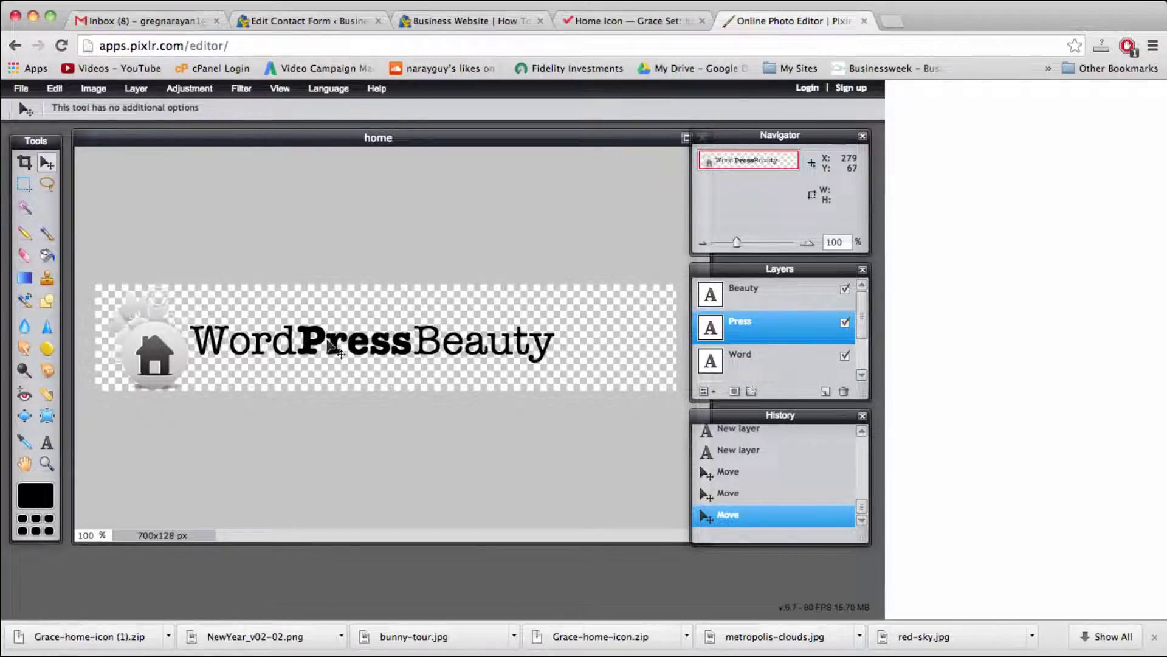
key("Right")
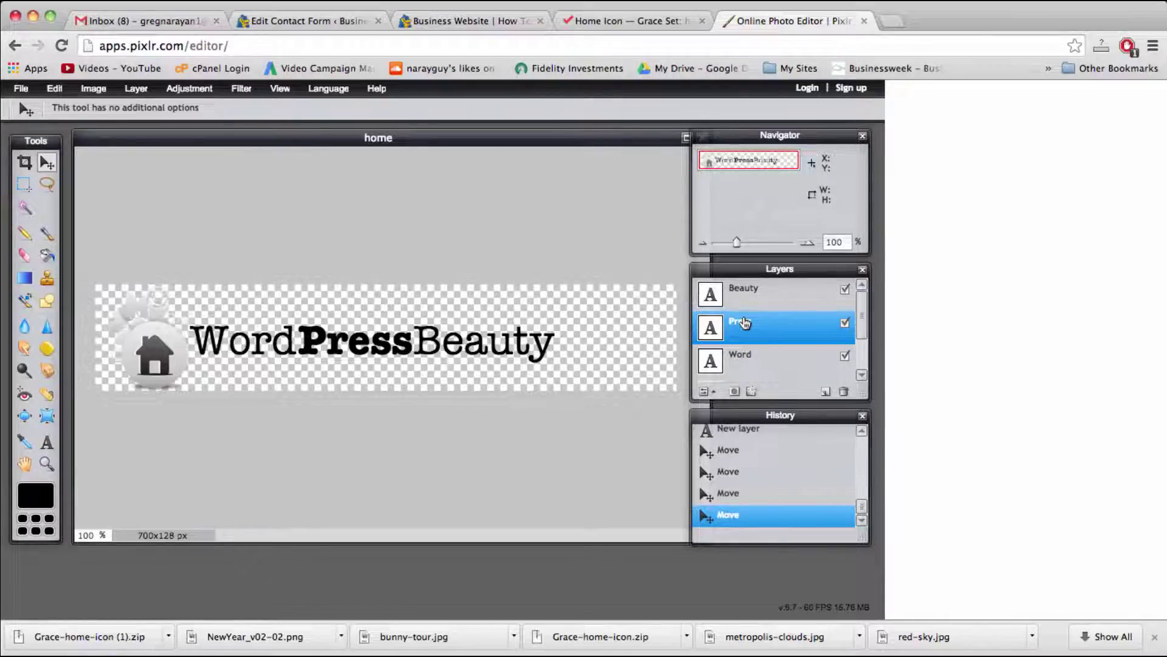
Step: Turn on an outer glow in Layer styles for Press and set its colour to vivid red
left_click(136, 89)
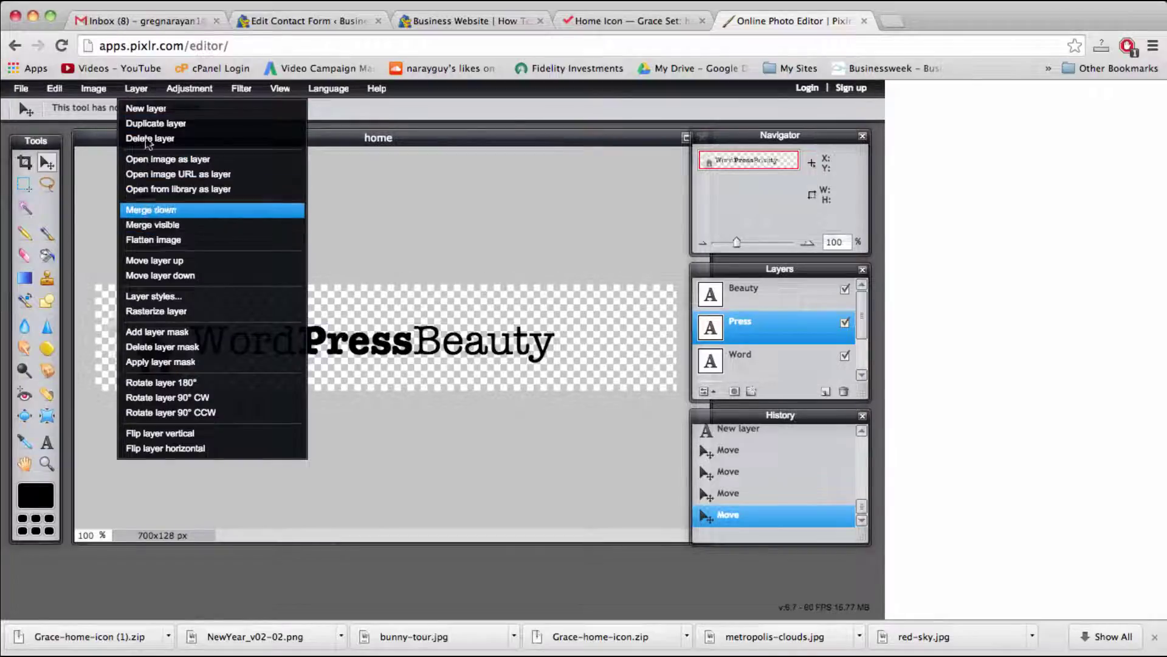
left_click(148, 297)
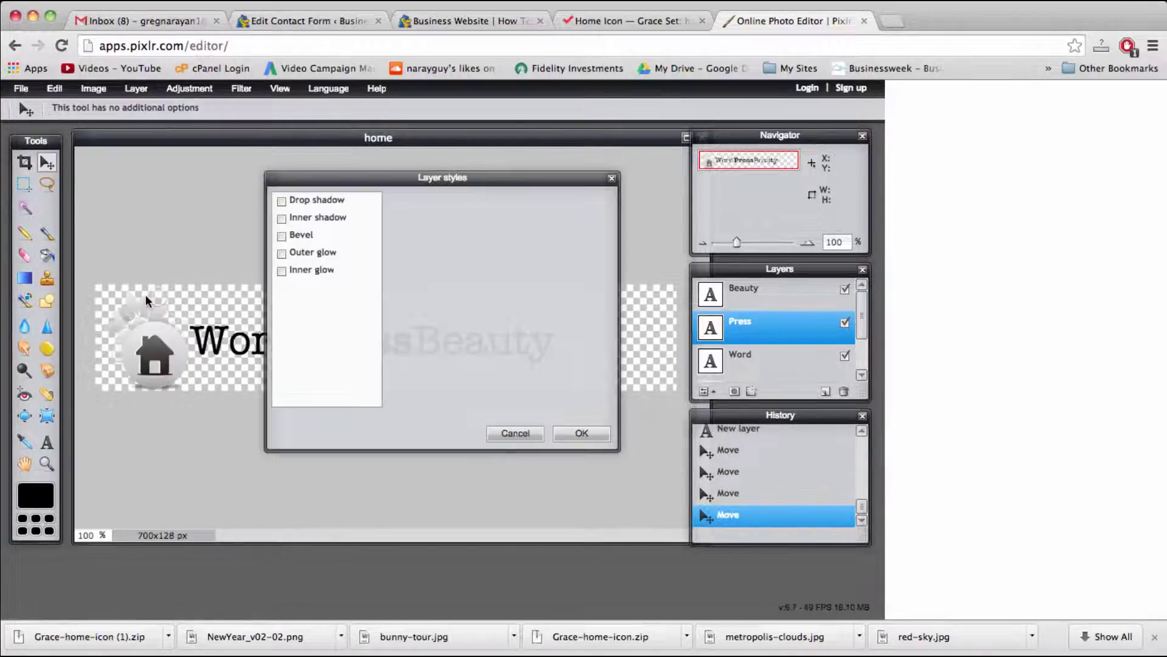
left_click_drag(363, 176, 614, 189)
left_click(564, 263)
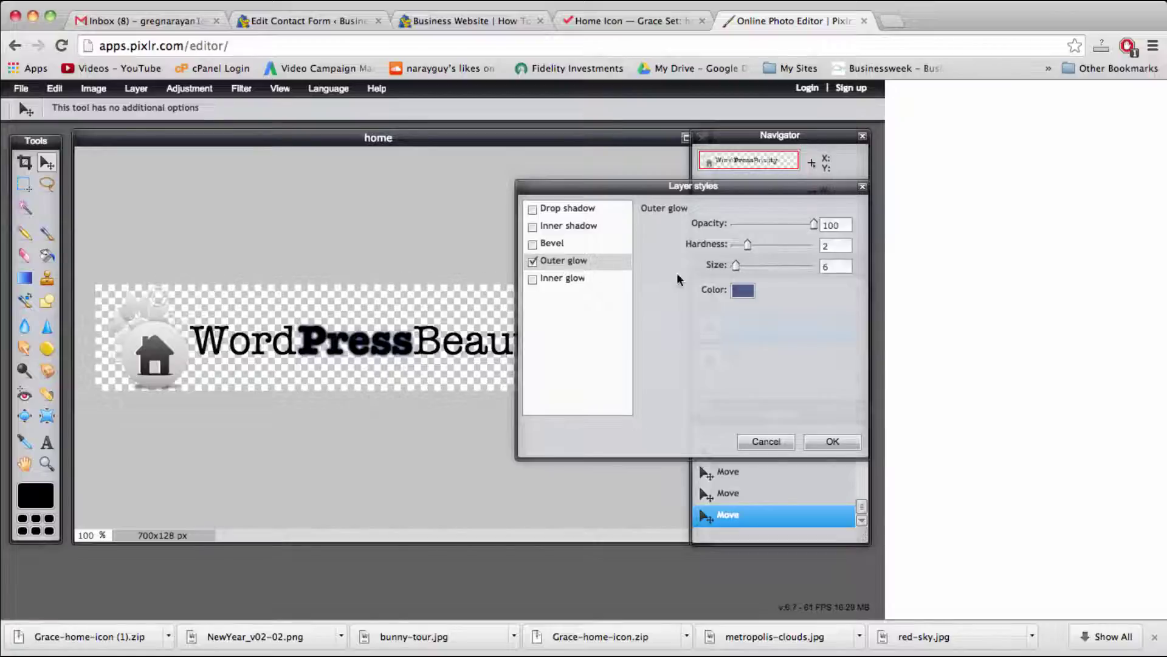
left_click(743, 292)
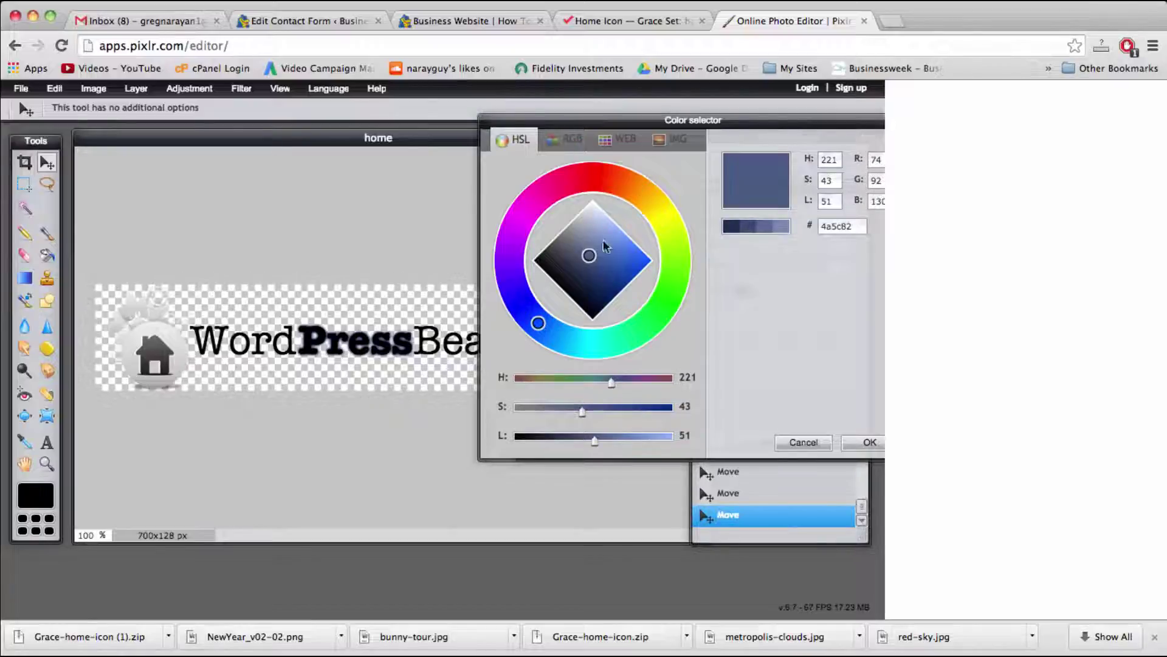
left_click(588, 178)
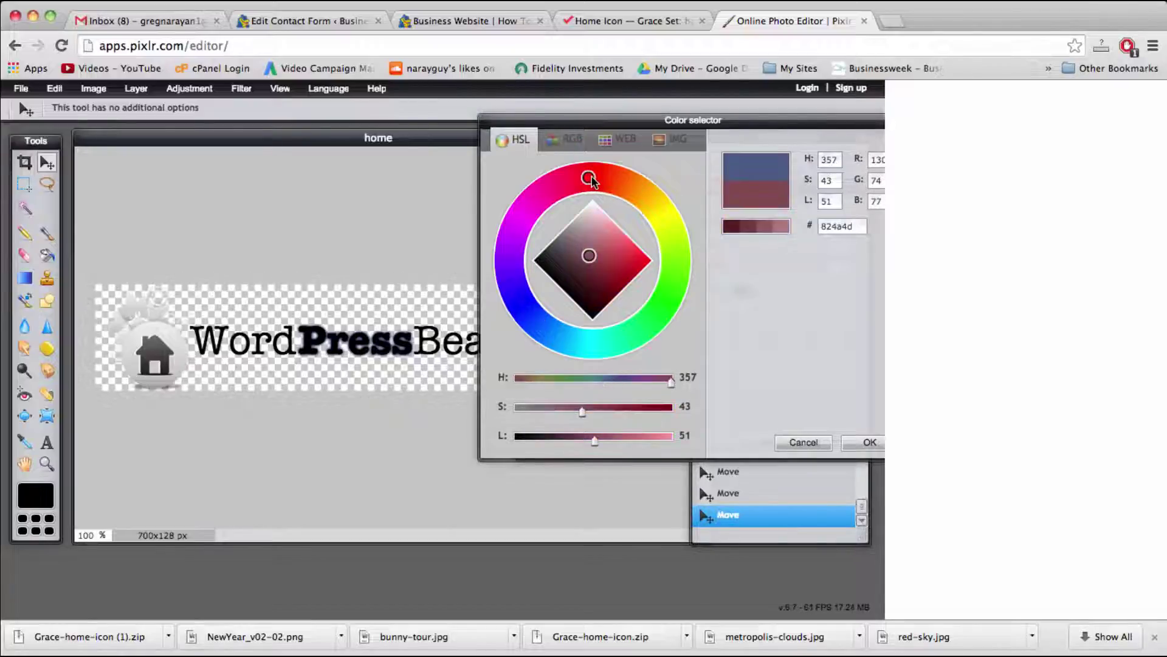
left_click(591, 178)
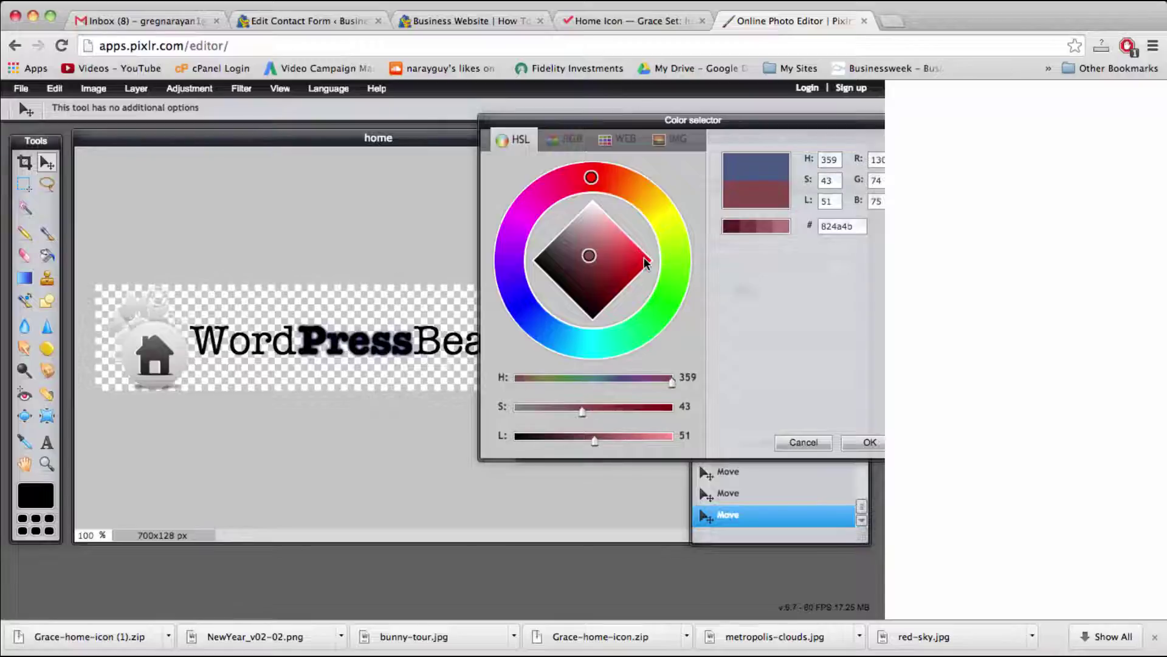
left_click_drag(640, 258, 664, 251)
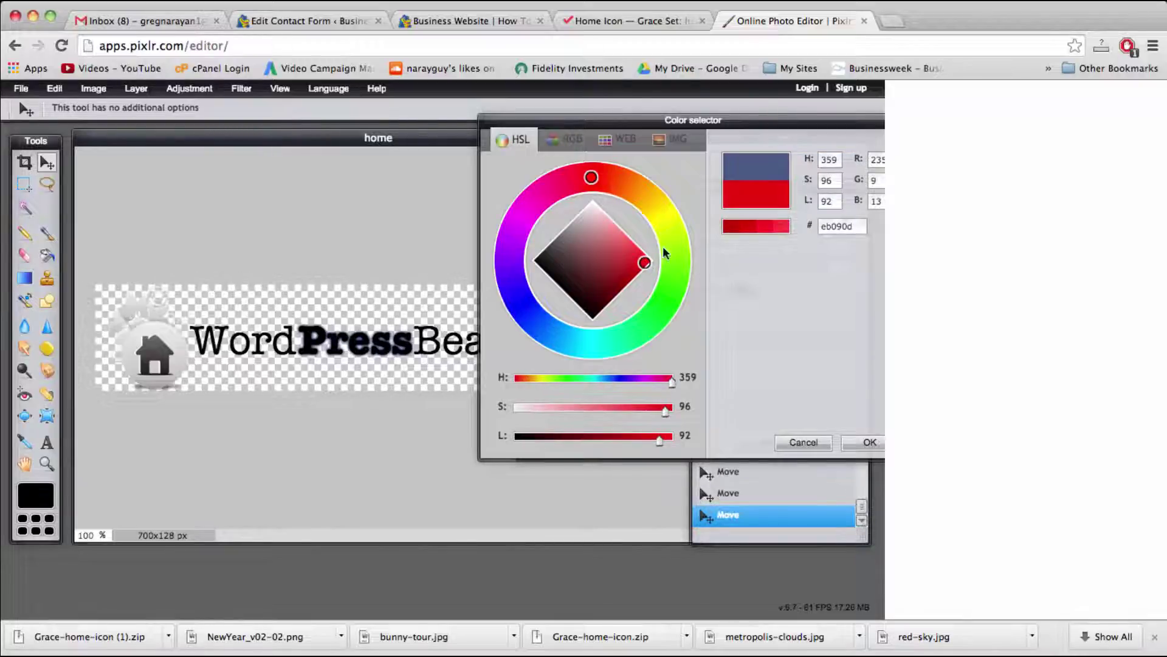
left_click(750, 229)
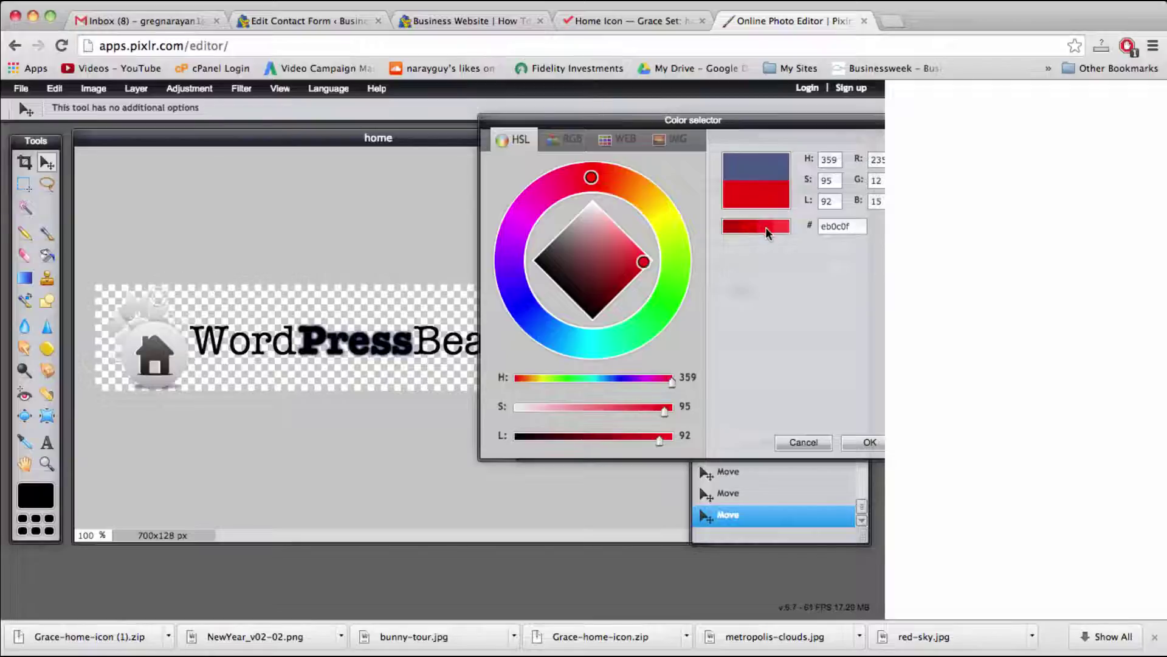
left_click(854, 443)
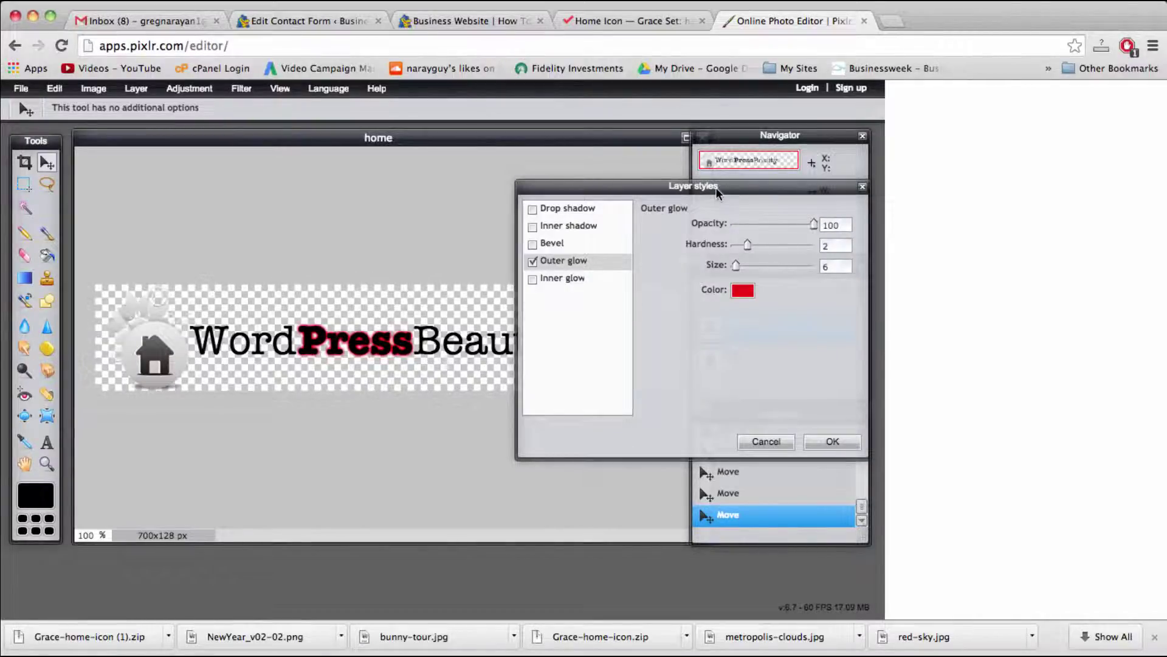
Step: Soften the Press glow to opacity 48, hardness 5 and size 8, then apply it
mouse_move(717, 187)
left_mouse_down()
mouse_move(674, 184)
mouse_move(694, 183)
left_mouse_up()
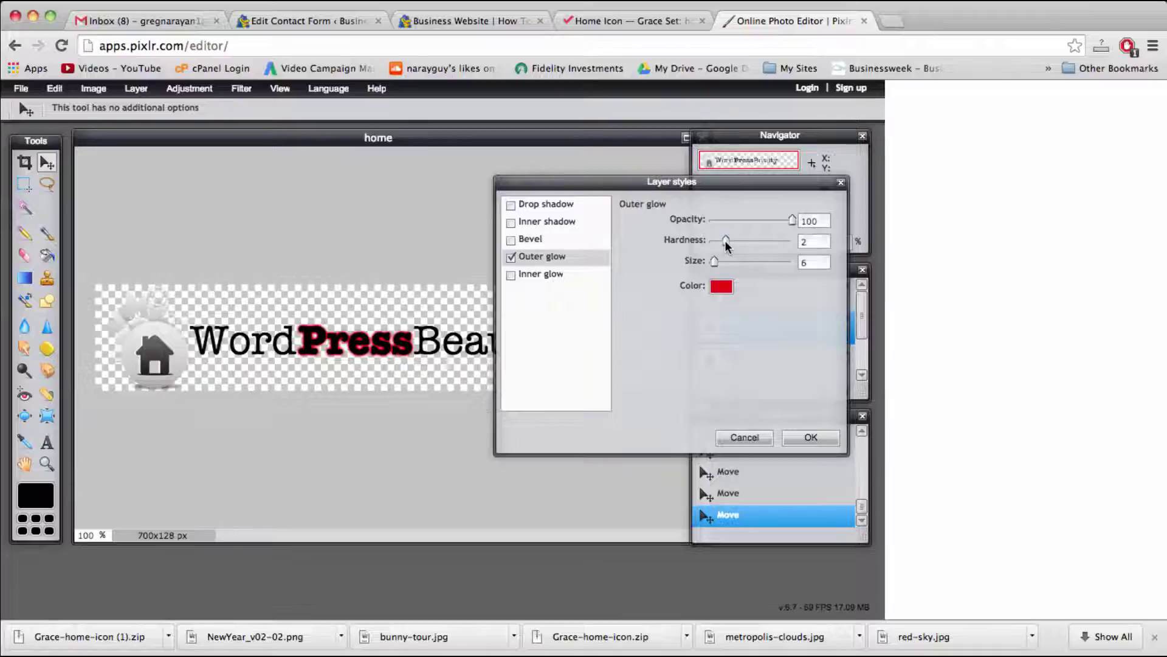
left_click_drag(727, 245, 749, 247)
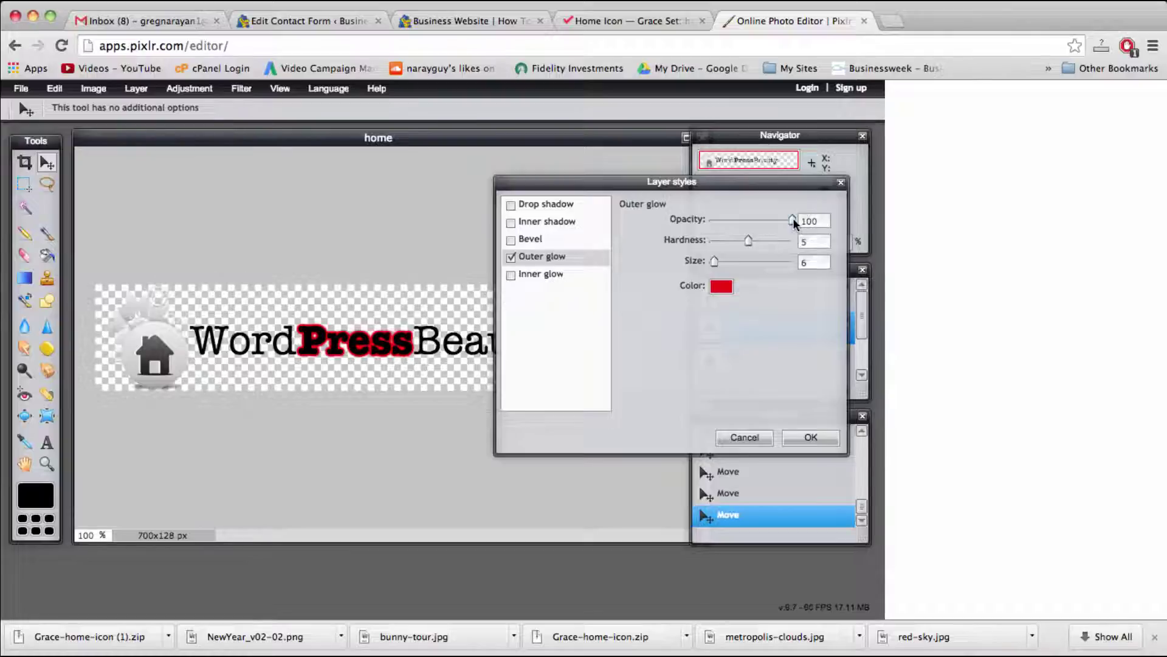
left_click_drag(793, 222, 752, 224)
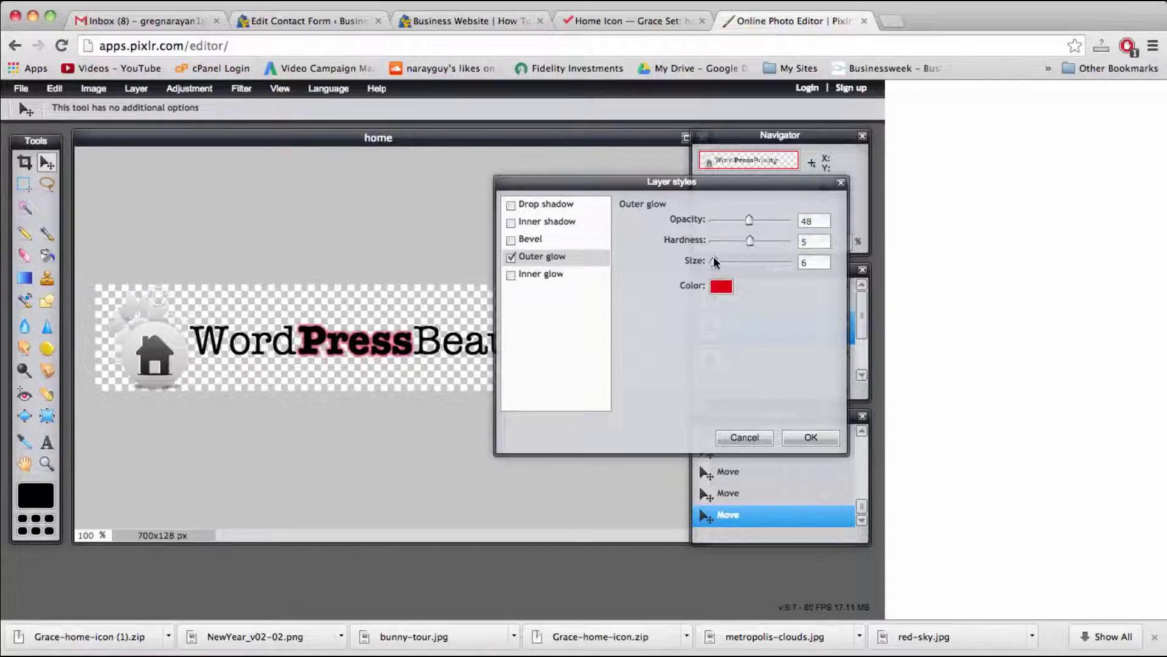
mouse_move(714, 263)
left_mouse_down()
mouse_move(766, 272)
mouse_move(720, 272)
left_mouse_up()
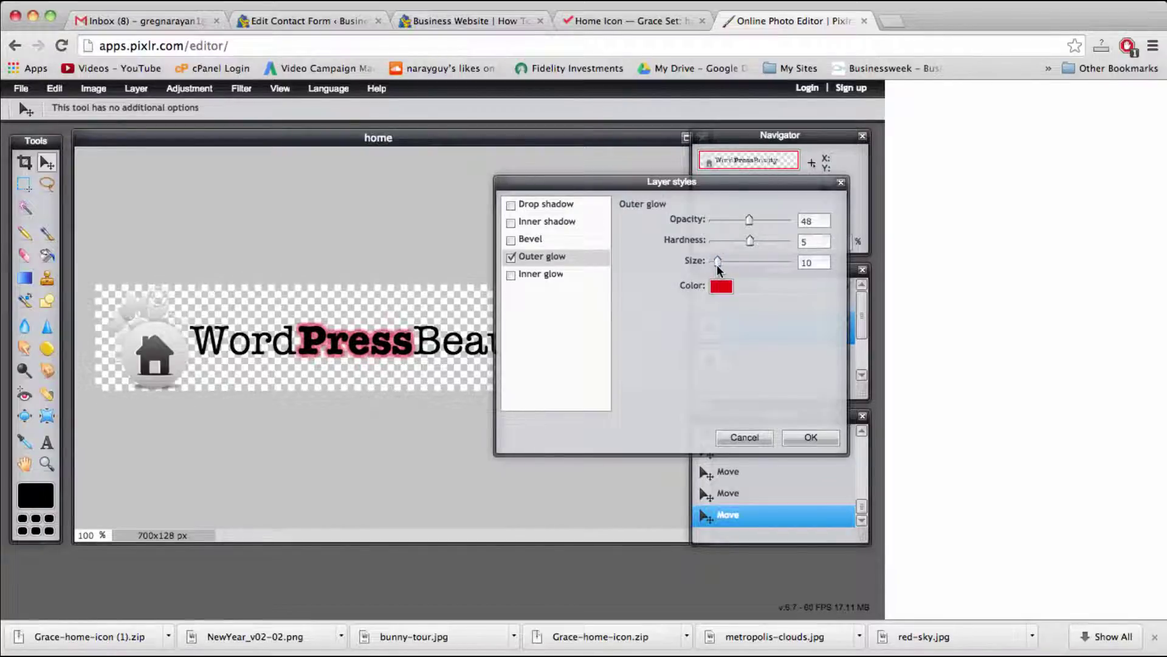
left_click_drag(718, 270, 717, 271)
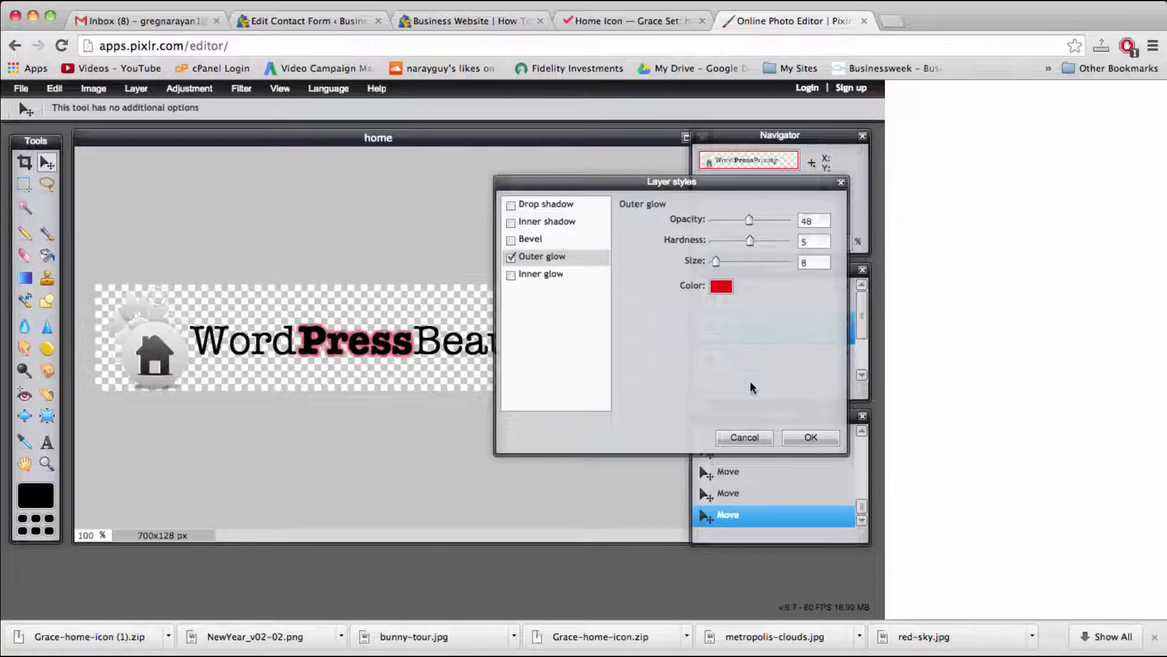
left_click(808, 438)
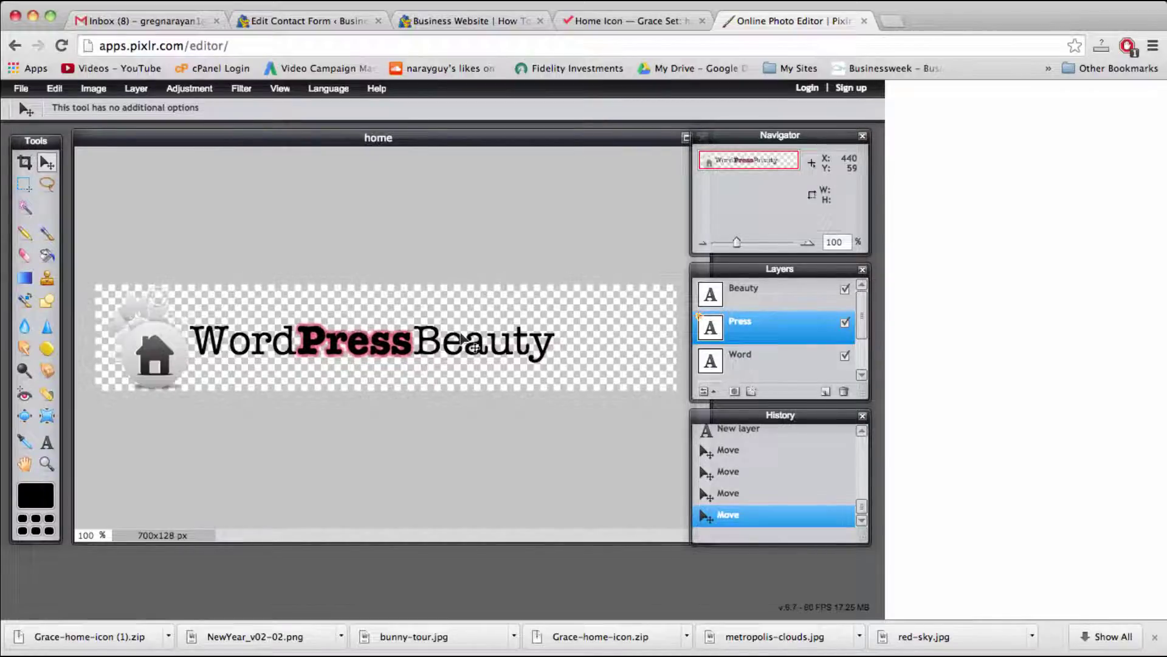
Step: Crop the banner to 569x128 px around the icon and WordPressBeauty text
left_click(480, 342)
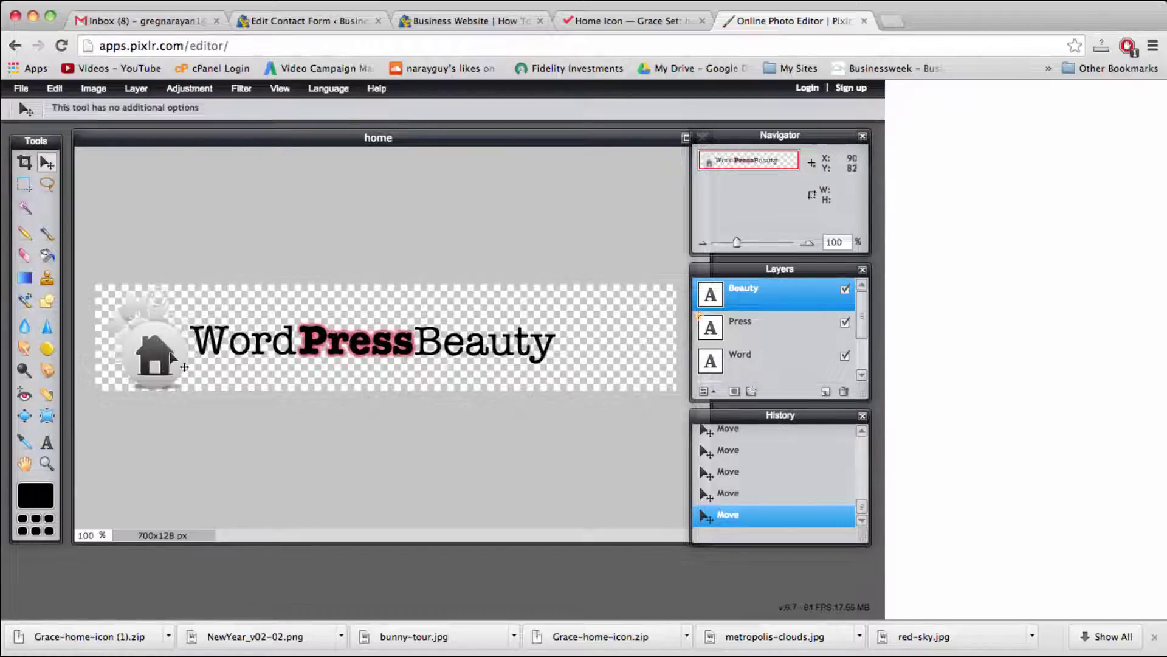
left_click(25, 162)
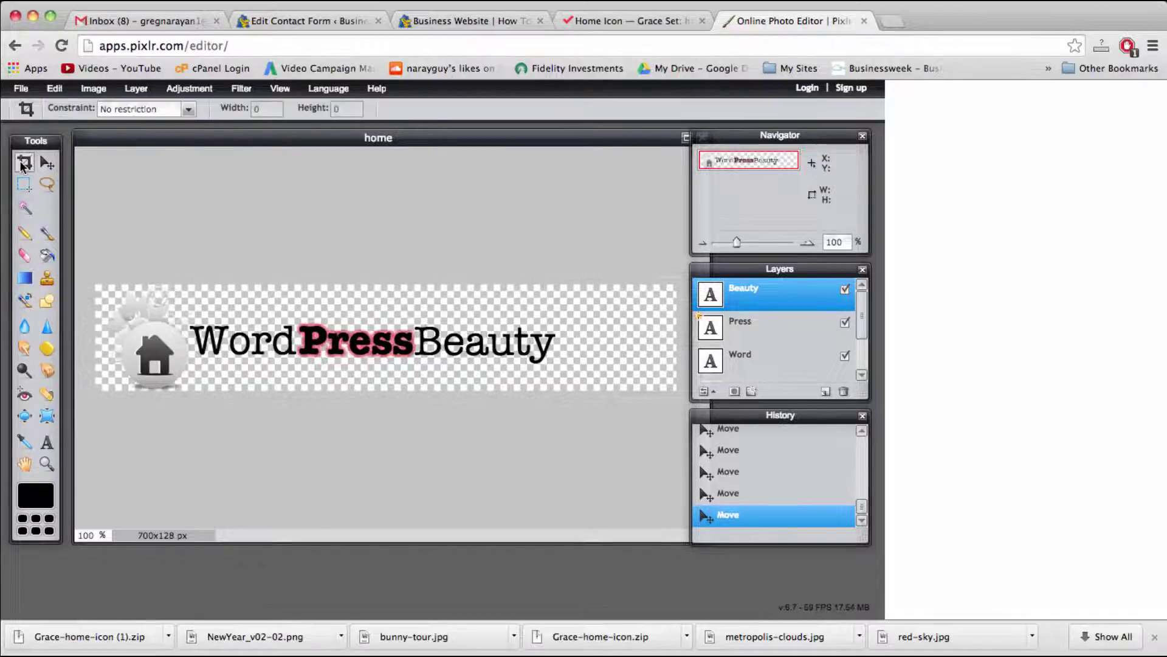
left_click_drag(99, 271, 567, 488)
key("Return")
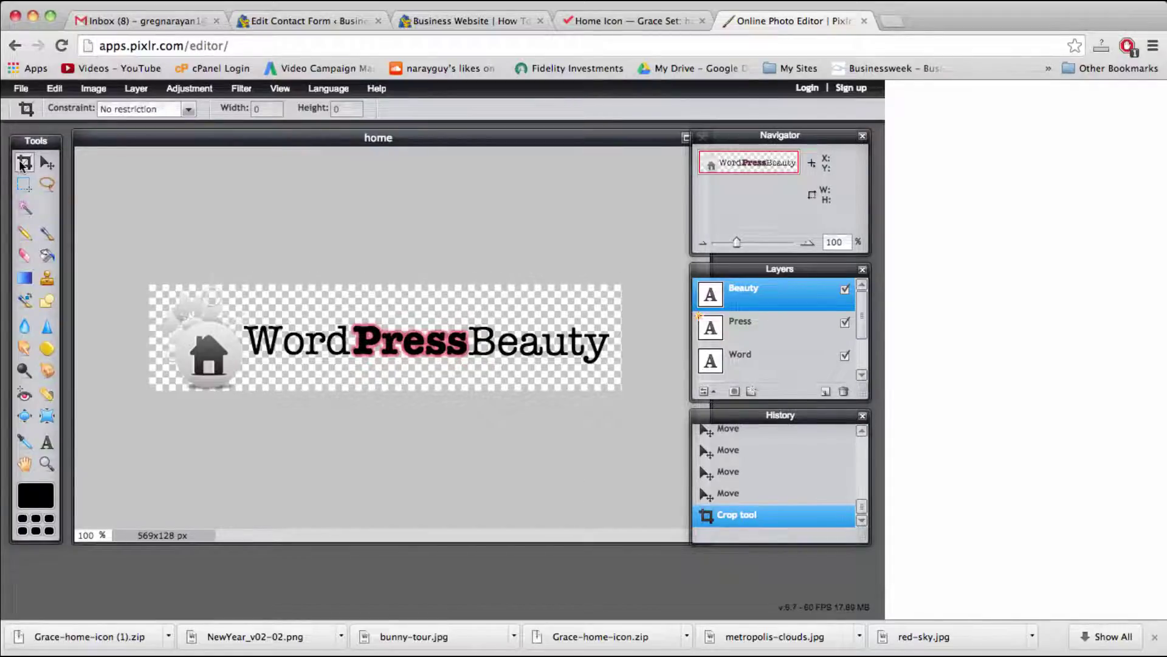
Step: Save the logo as a transparent PNG named wordpressbeauty-logo in the 128x128 folder
left_click(21, 89)
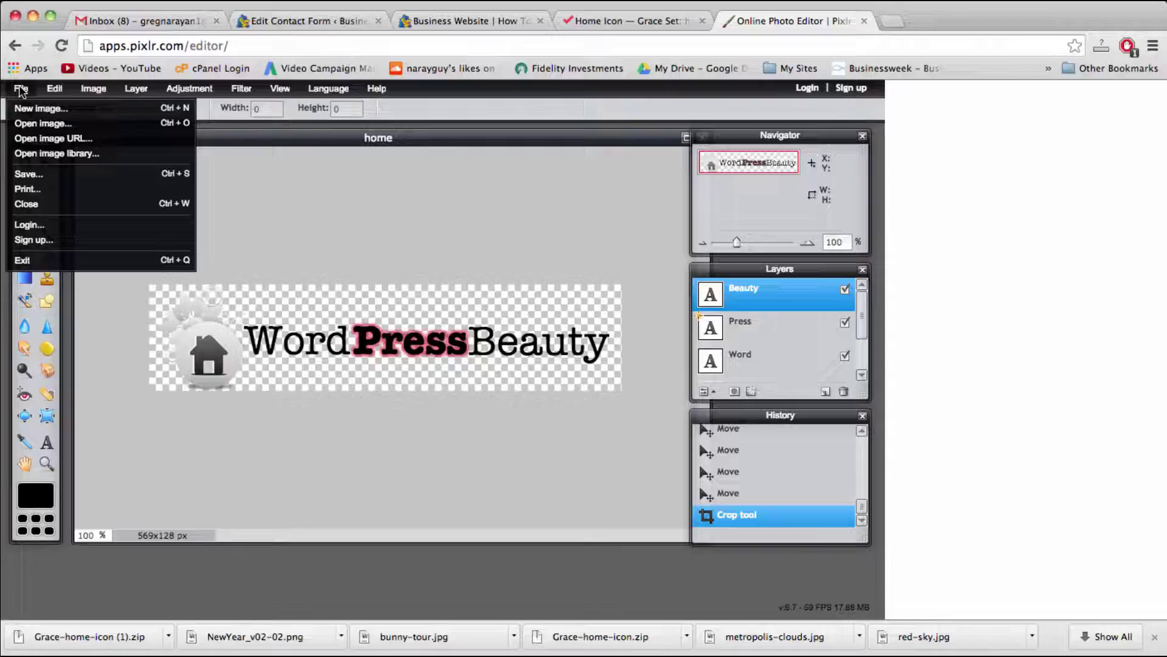
left_click(36, 175)
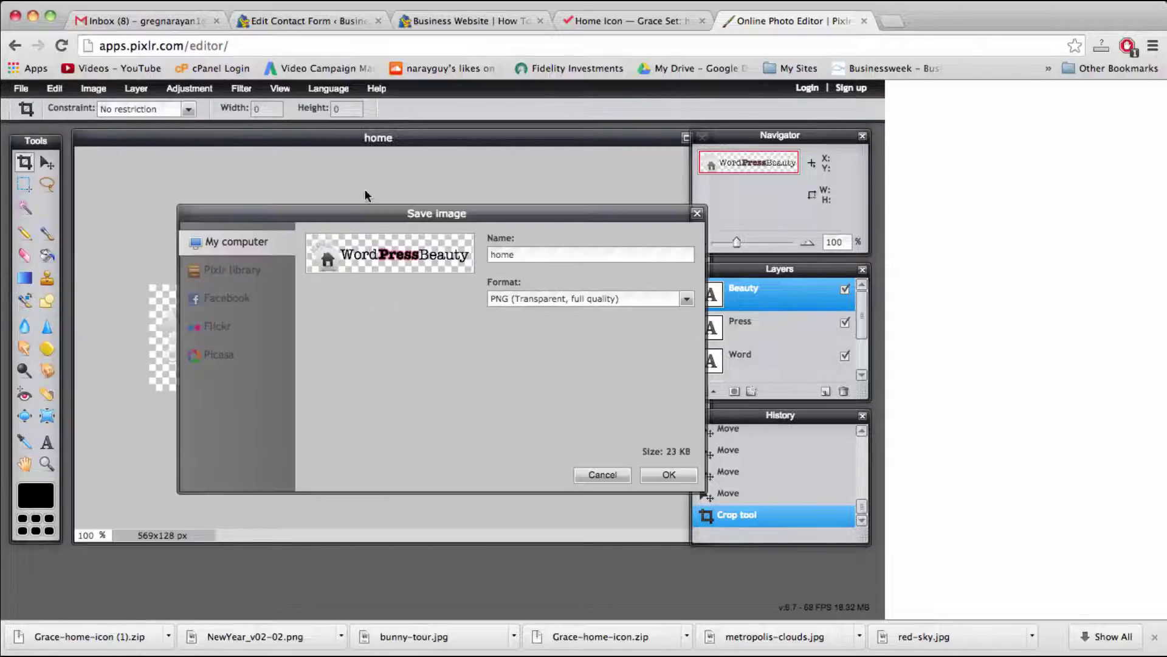
double_click(552, 254)
type("word")
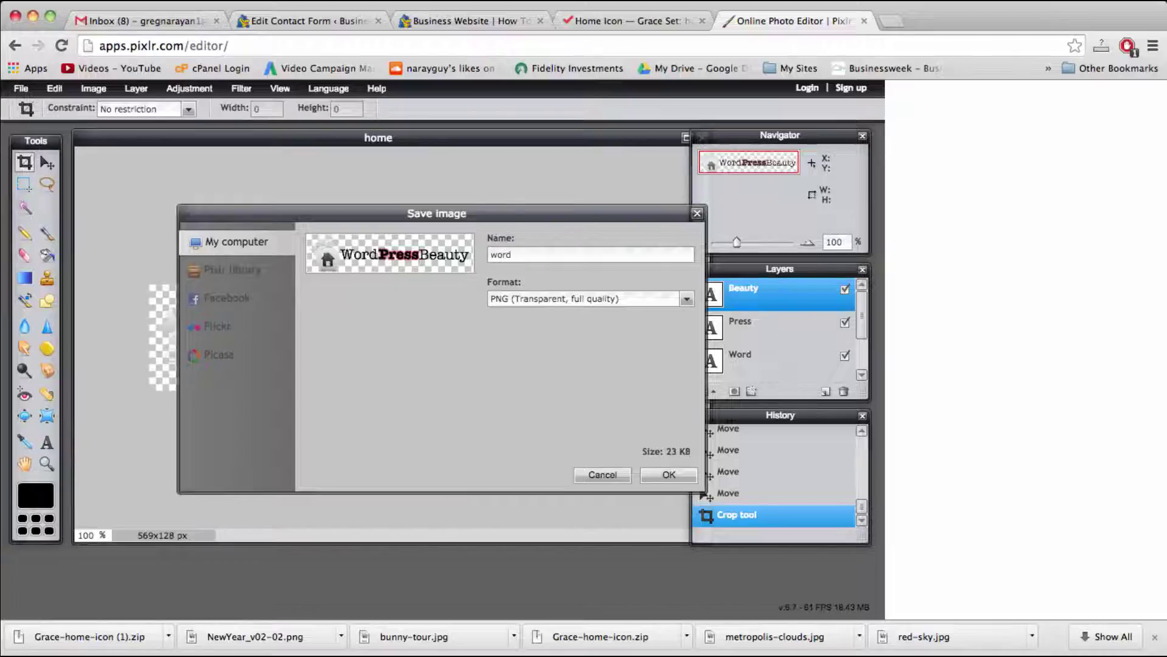
type("pressbeaut")
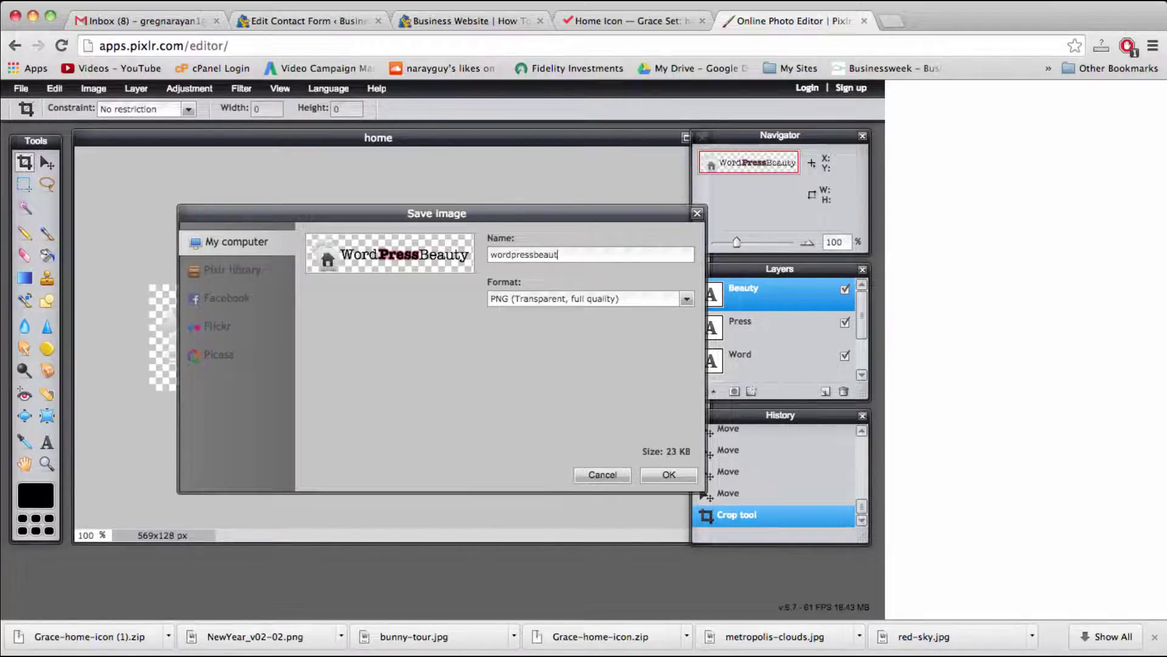
type("y-ic")
left_click(669, 475)
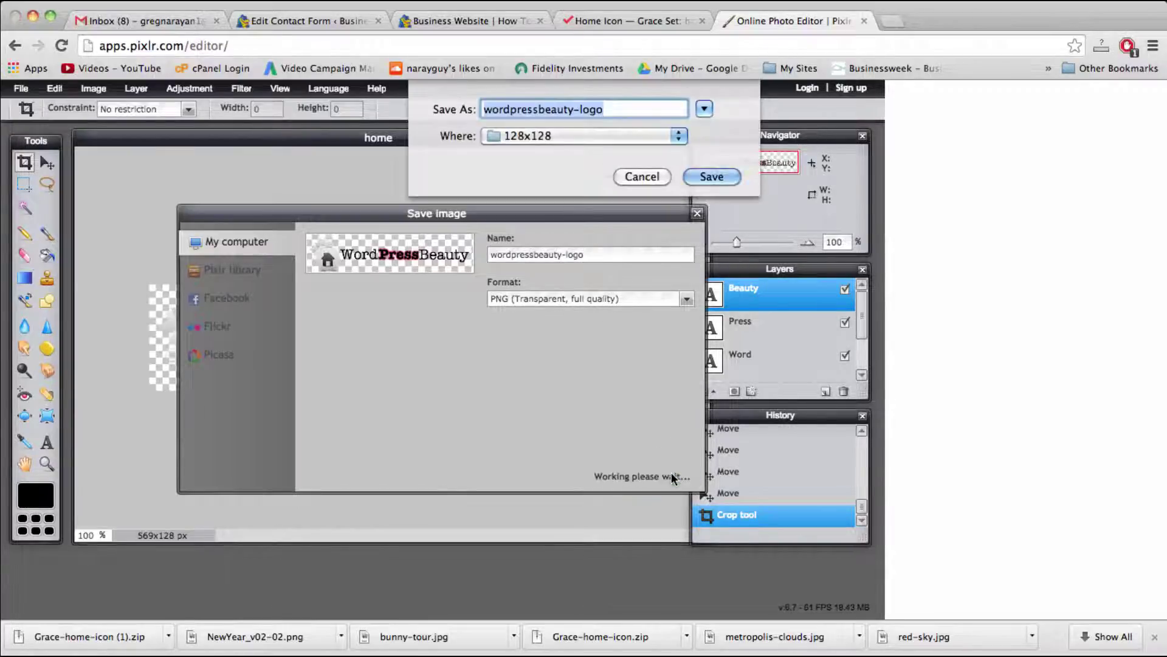
left_click(712, 177)
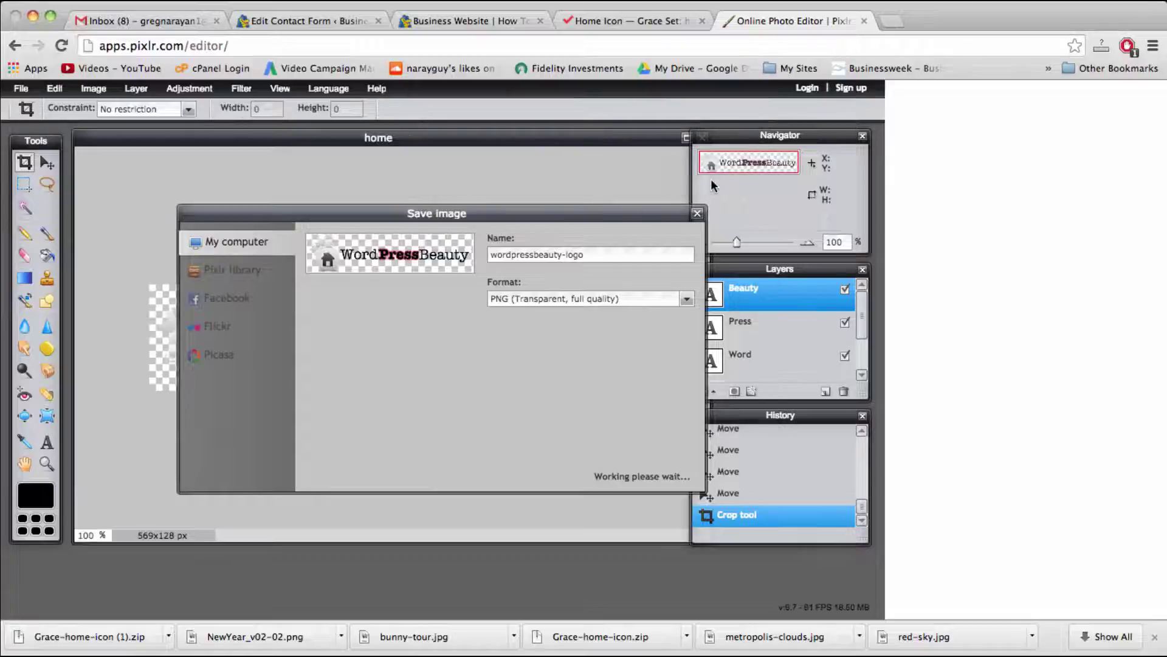
Step: In the WordPress admin, go to the Vantage Theme Settings Logo section
left_click(320, 25)
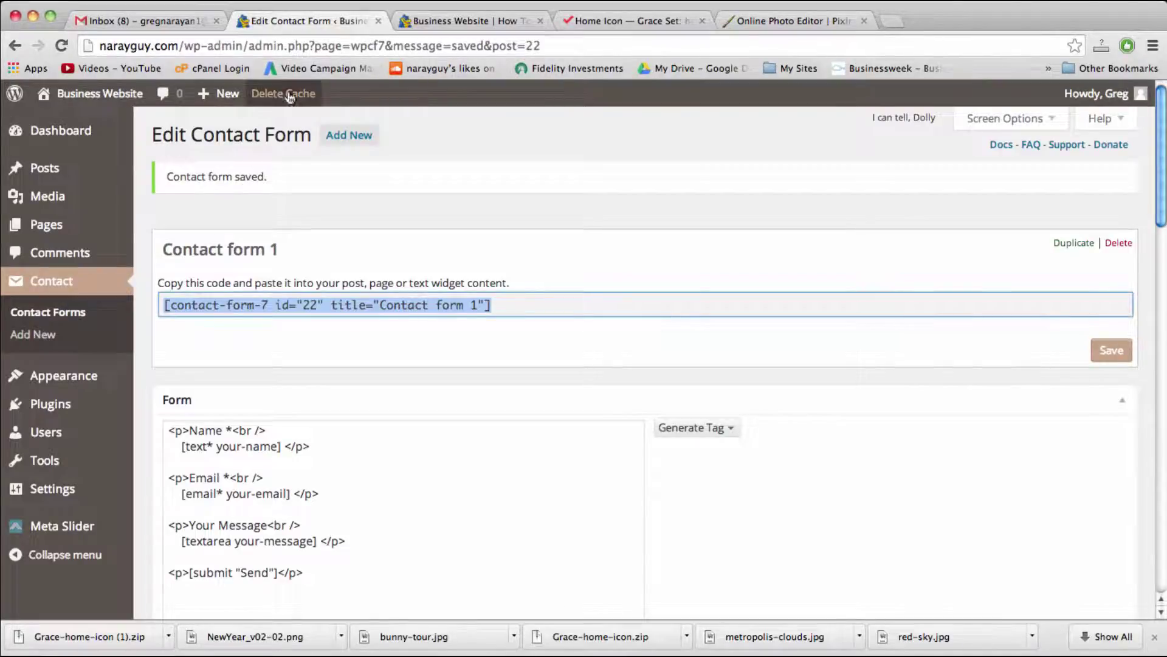
mouse_move(38, 453)
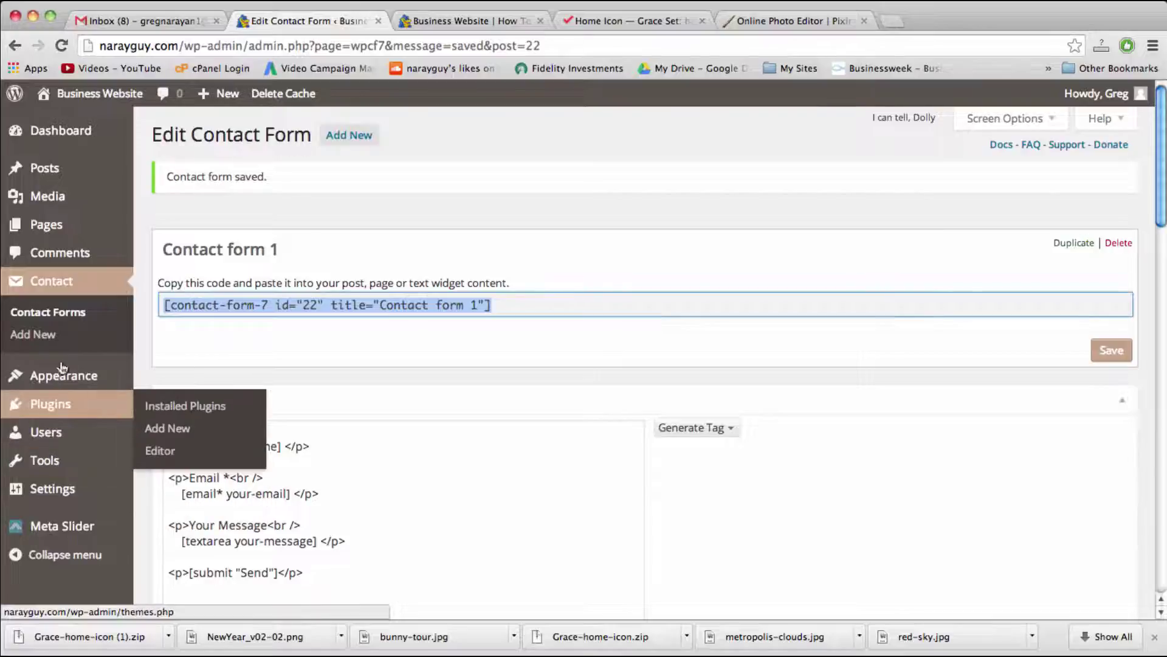
mouse_move(64, 374)
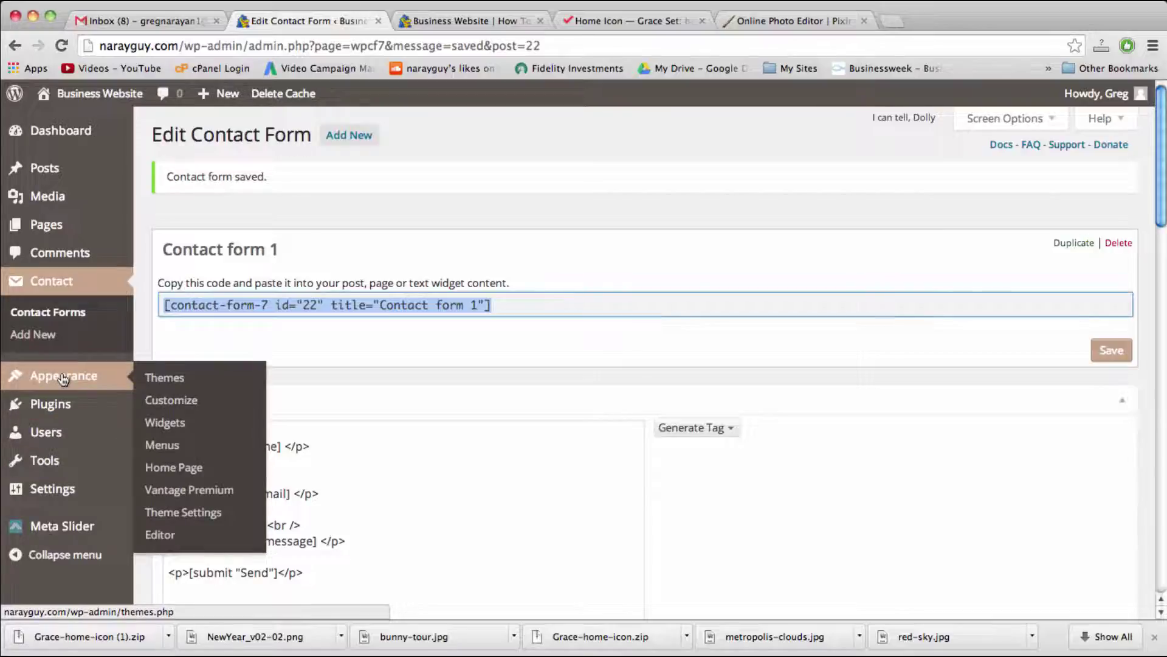
left_click(185, 513)
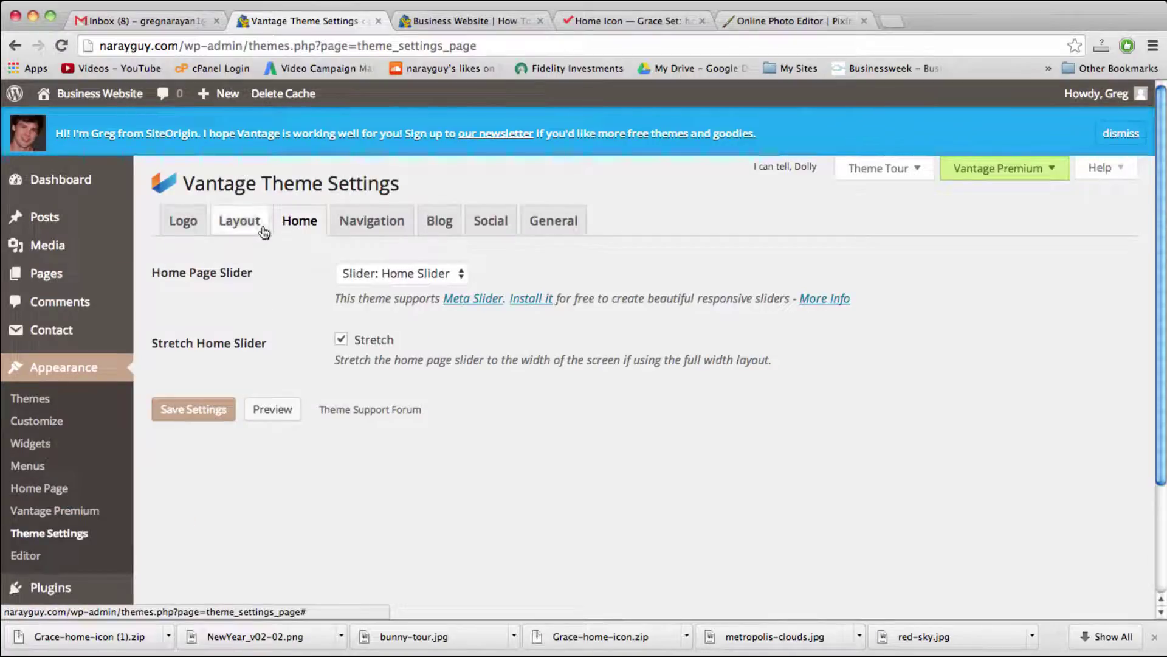
left_click(182, 224)
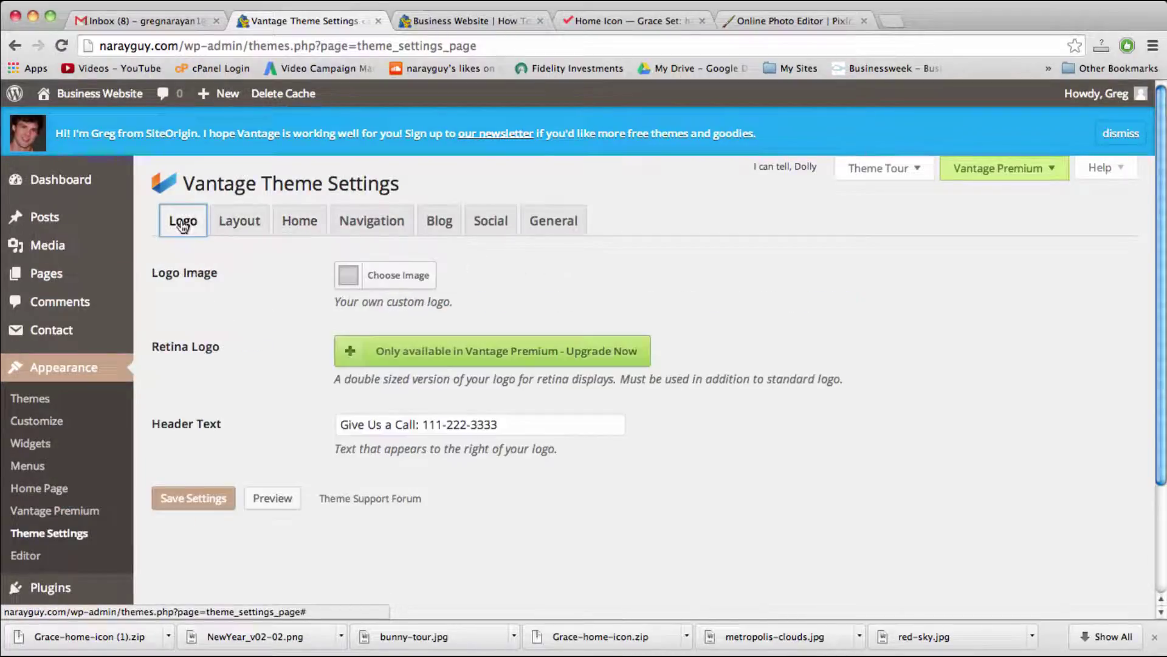
Step: Upload wordpressbeauty-logo.png and set it as the theme's logo image
left_click(397, 277)
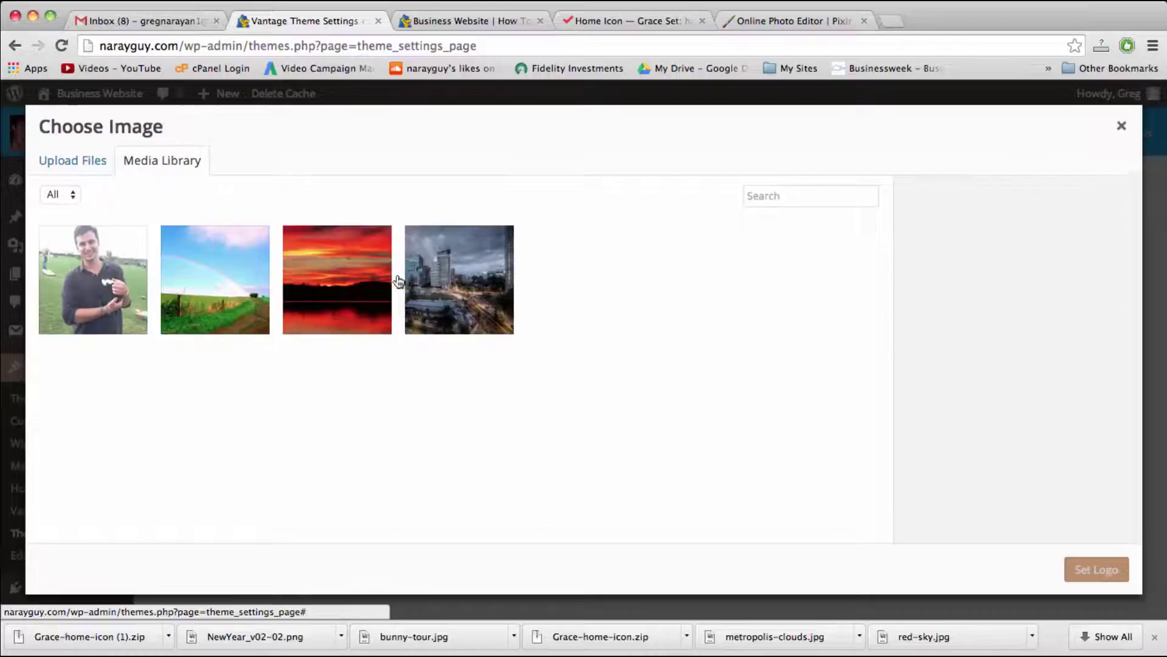
left_click(70, 161)
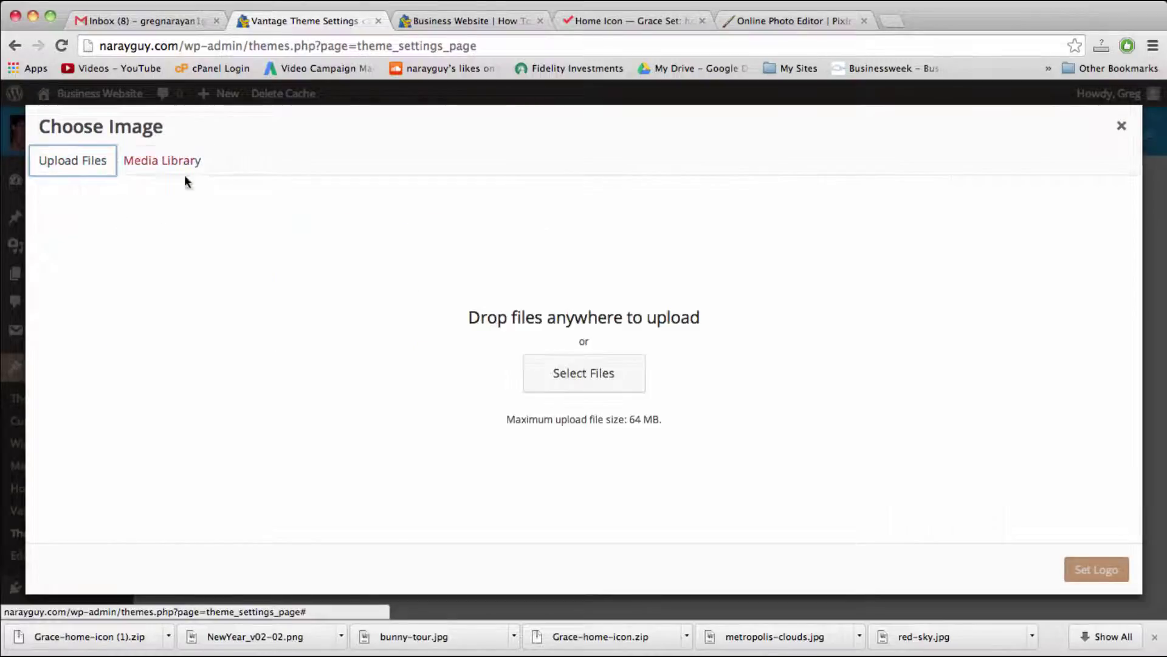
left_click(564, 374)
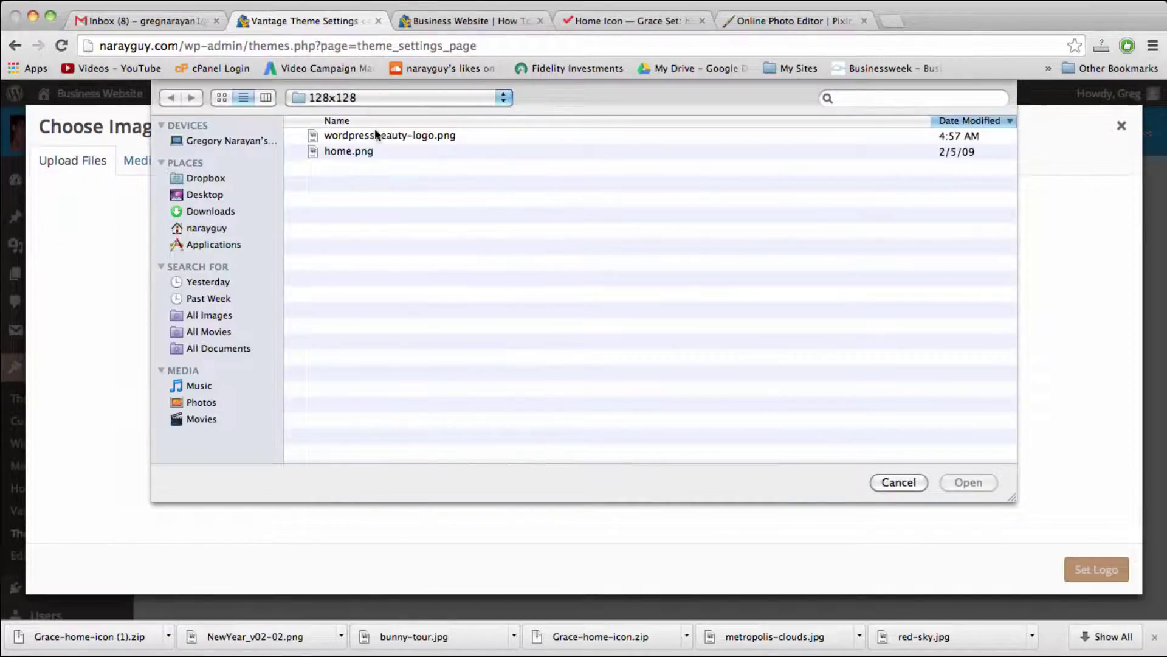
left_click(377, 136)
double_click(377, 136)
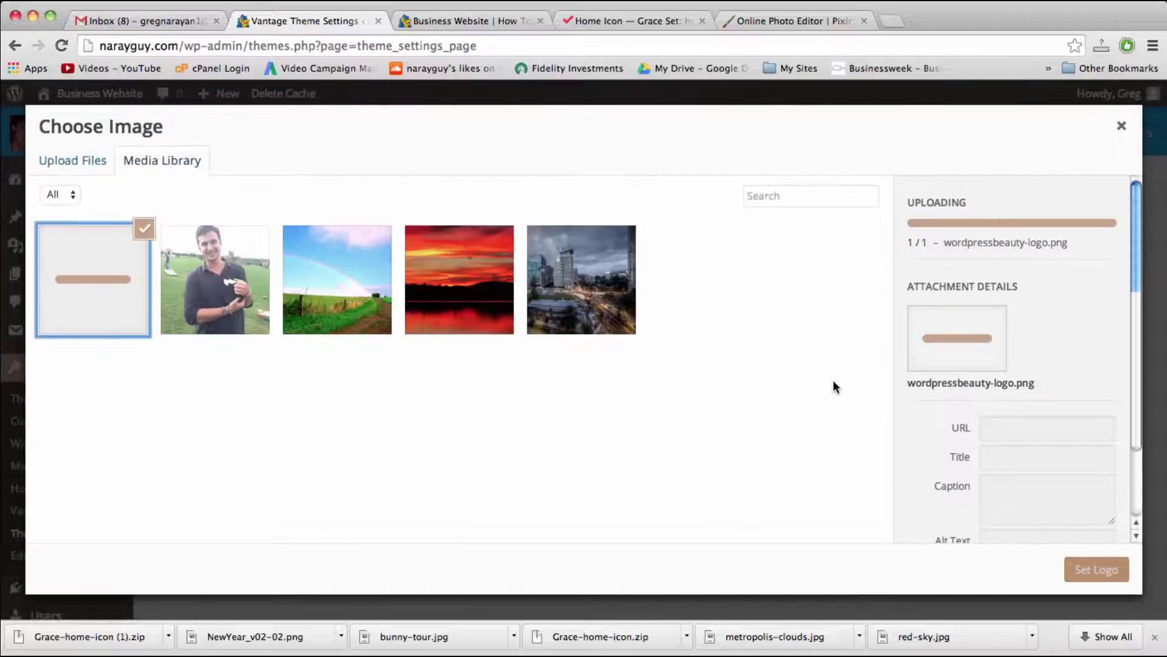
left_click(1095, 571)
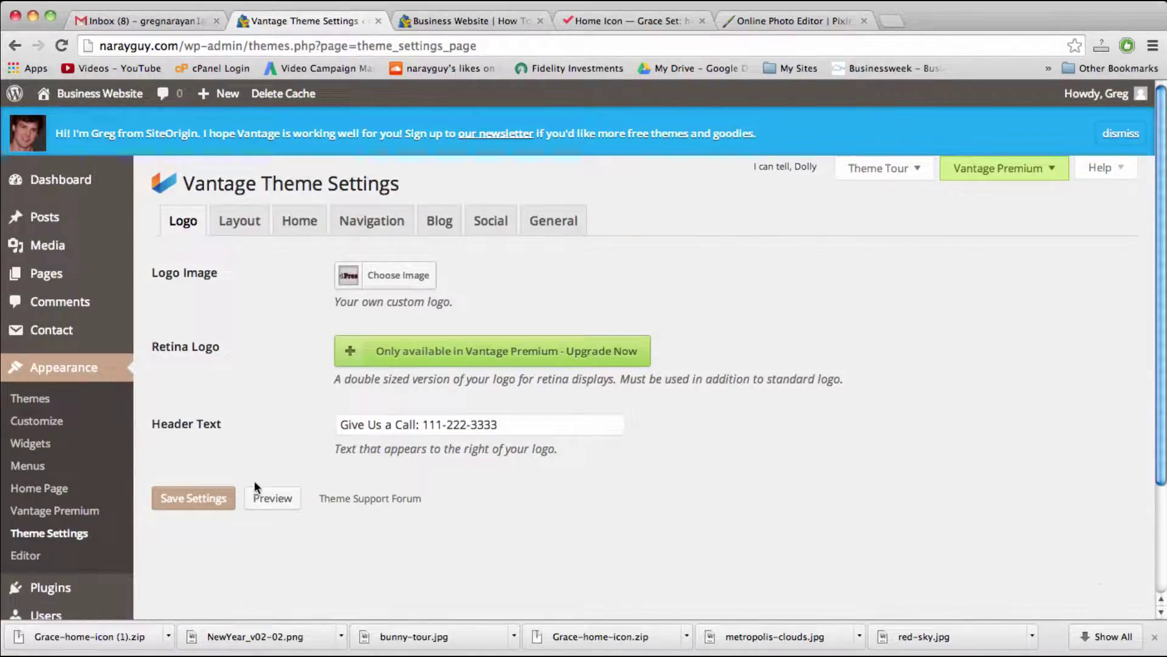
Step: Save the logo setting and reload the live Business Website home page
left_click(193, 497)
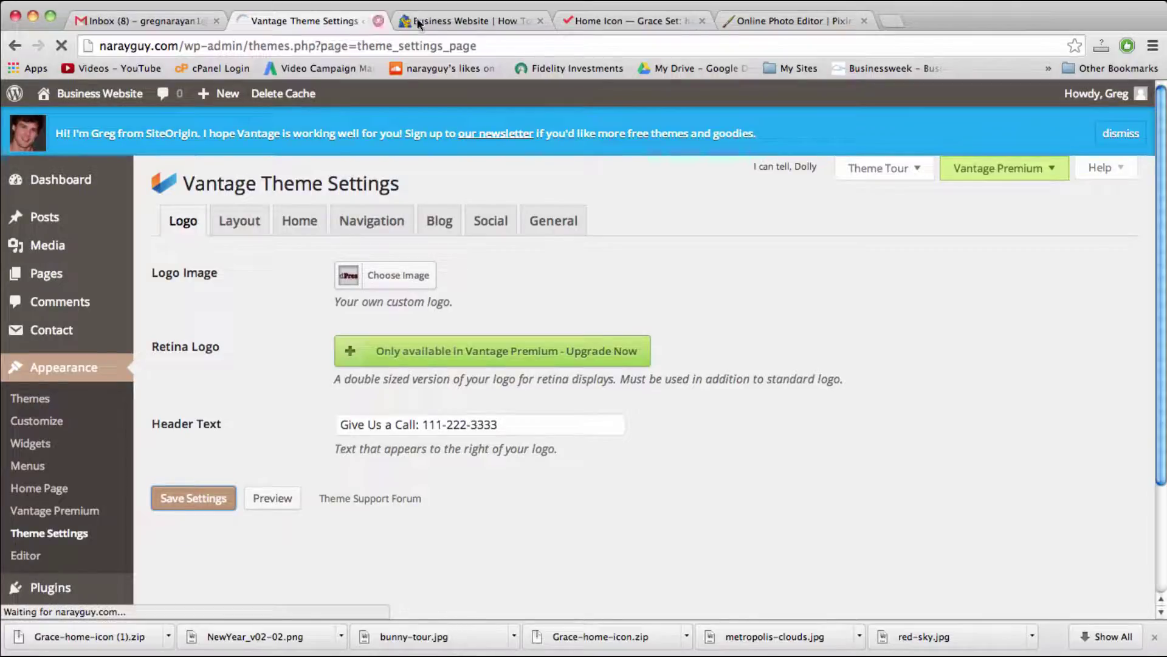
left_click(451, 22)
left_click(451, 41)
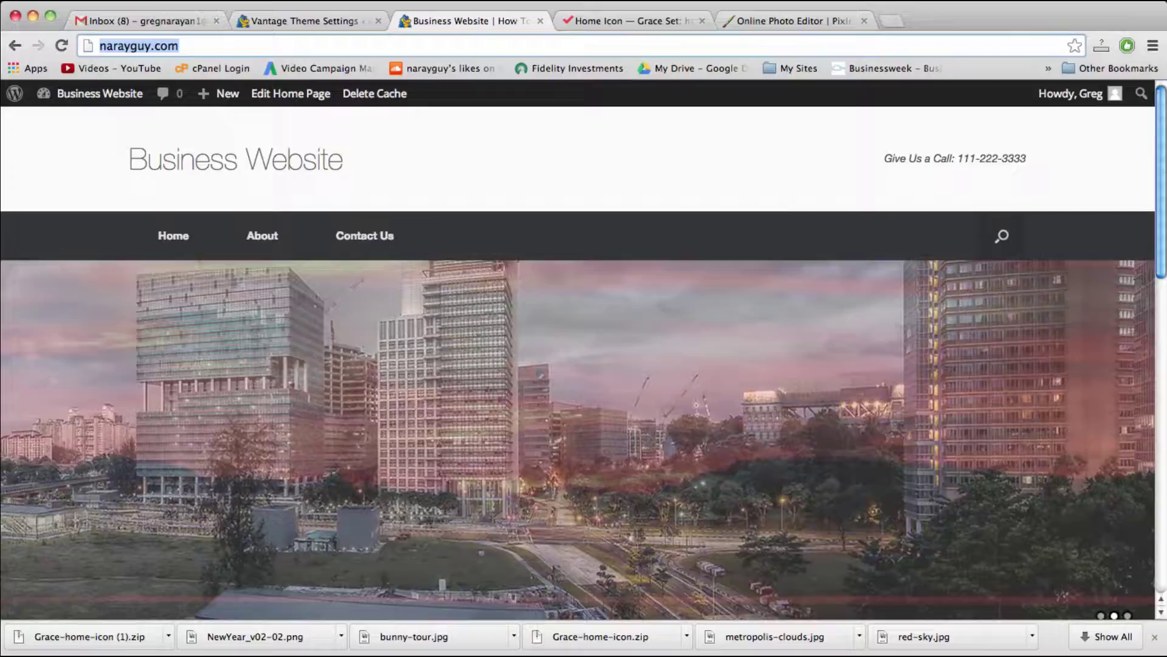
key("Return")
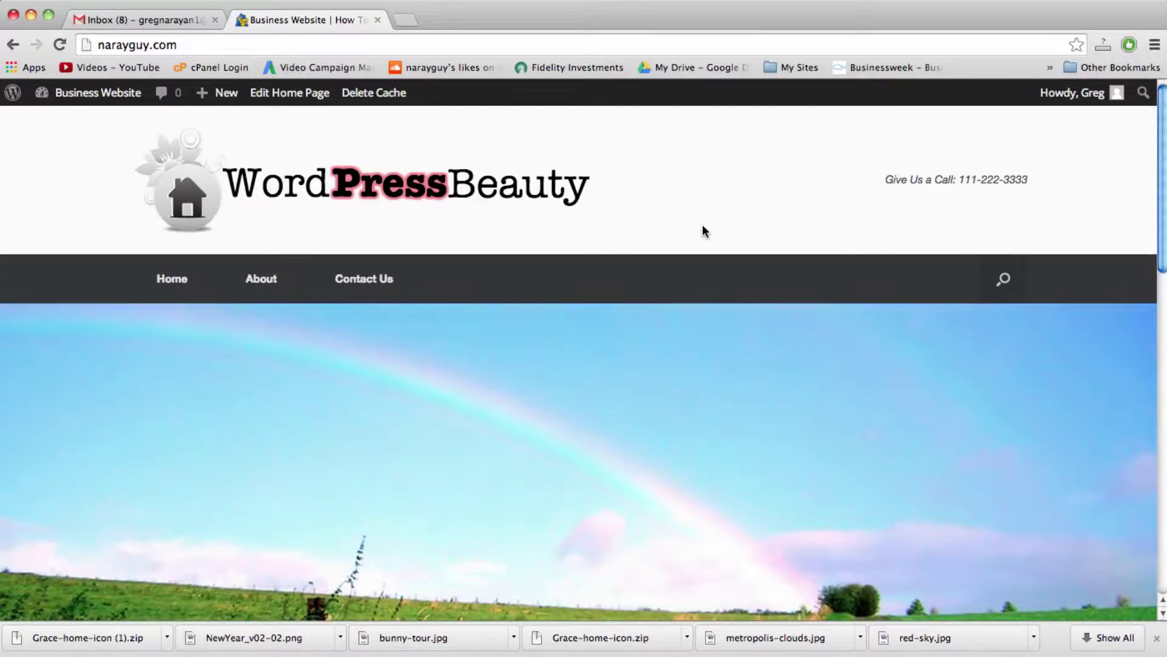
Step: Scroll through the home page to check the new WordPressBeauty logo header
scroll(704, 231, "down", 1)
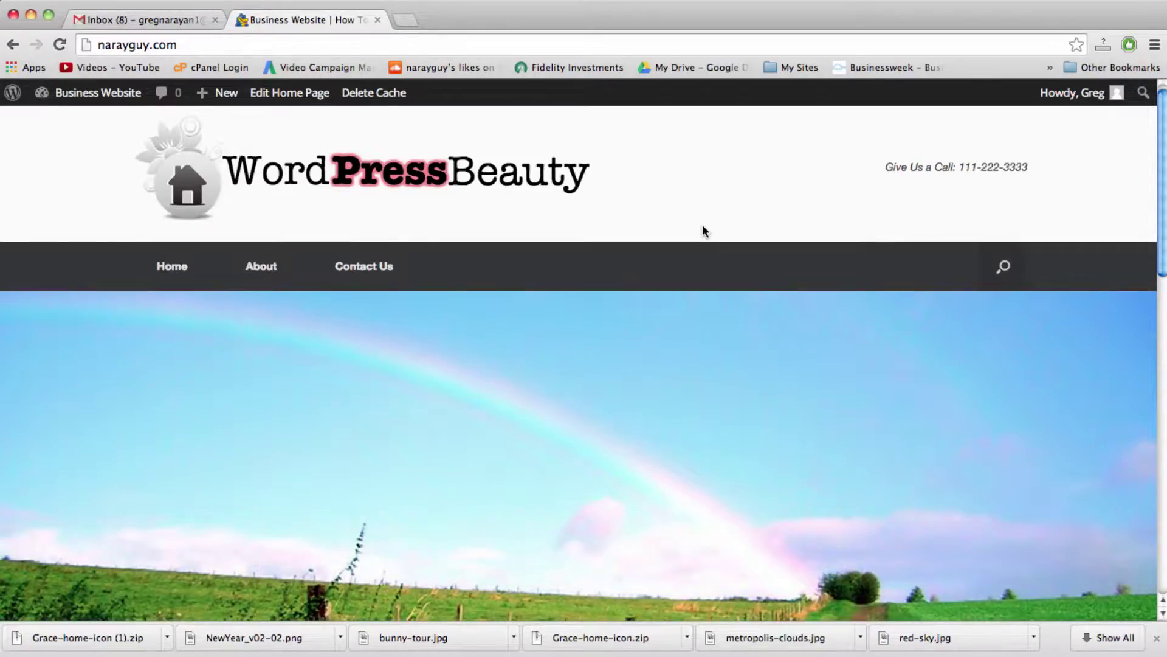
scroll(703, 225, "down", 4)
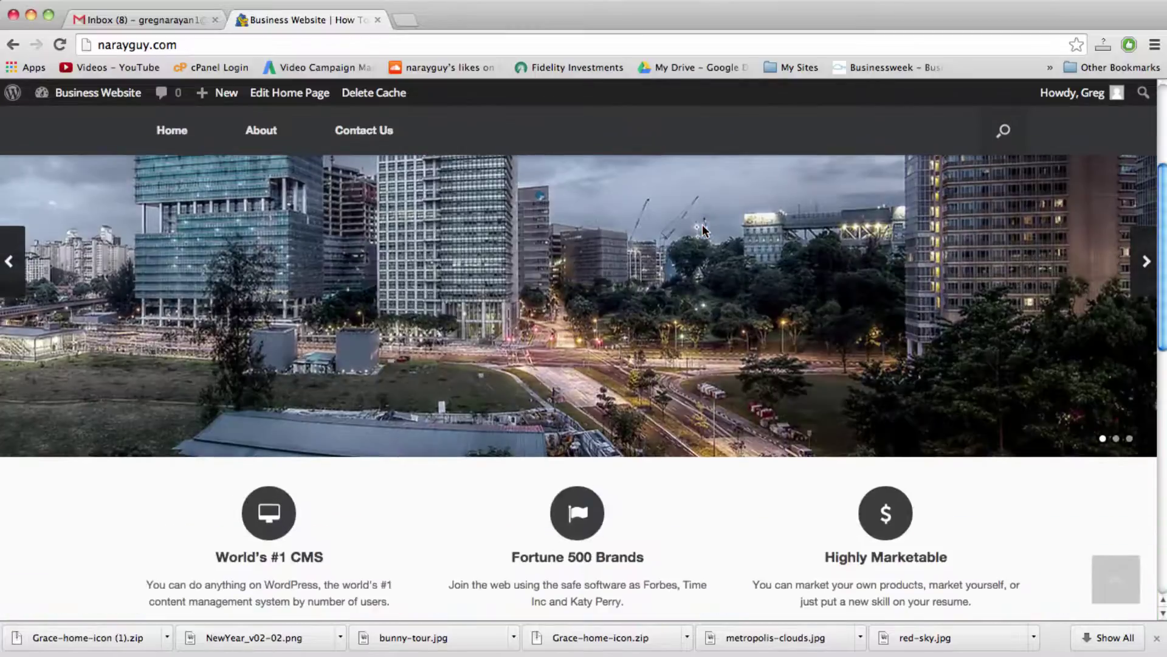
scroll(703, 226, "down", 2)
scroll(718, 285, "up", 6)
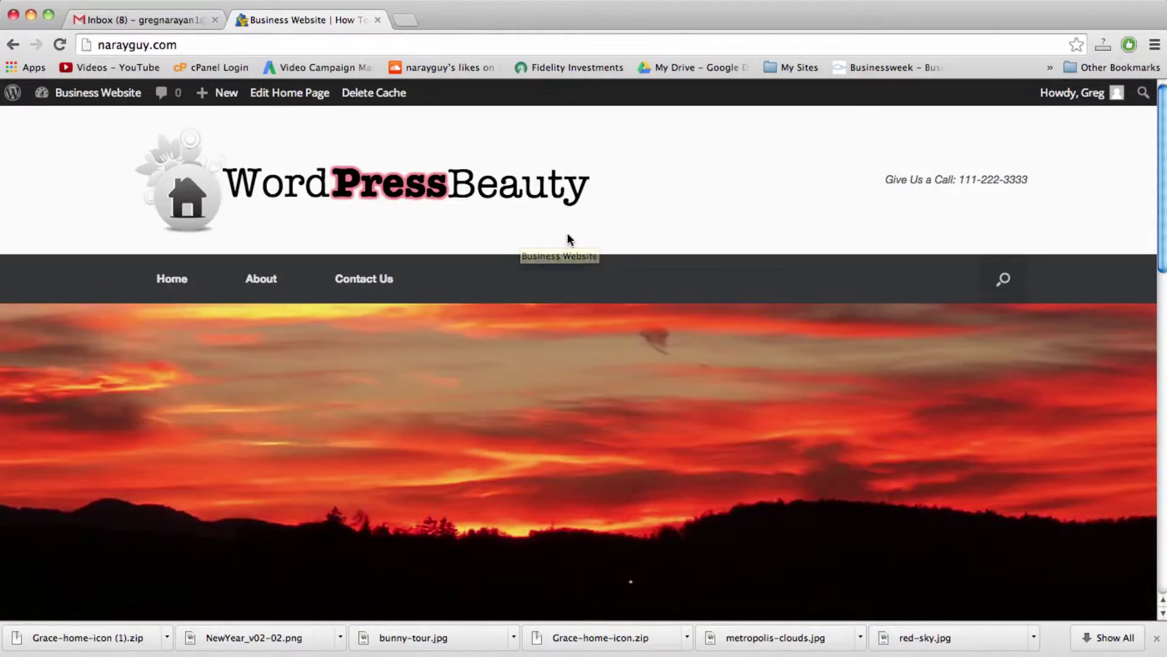
scroll(591, 231, "down", 2)
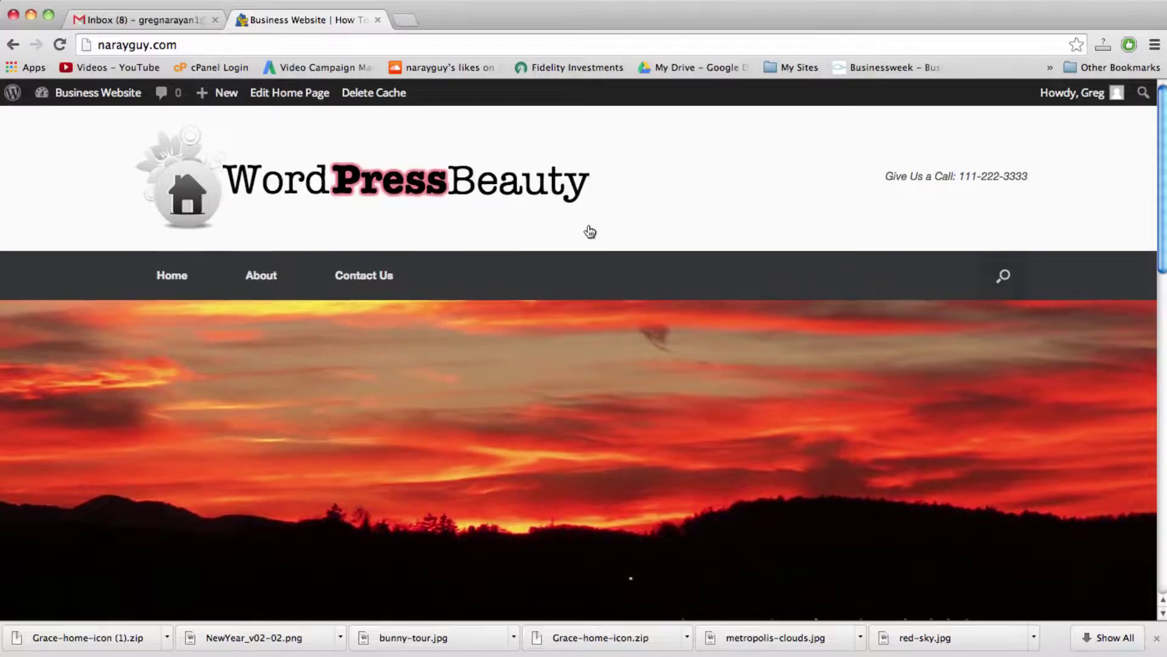